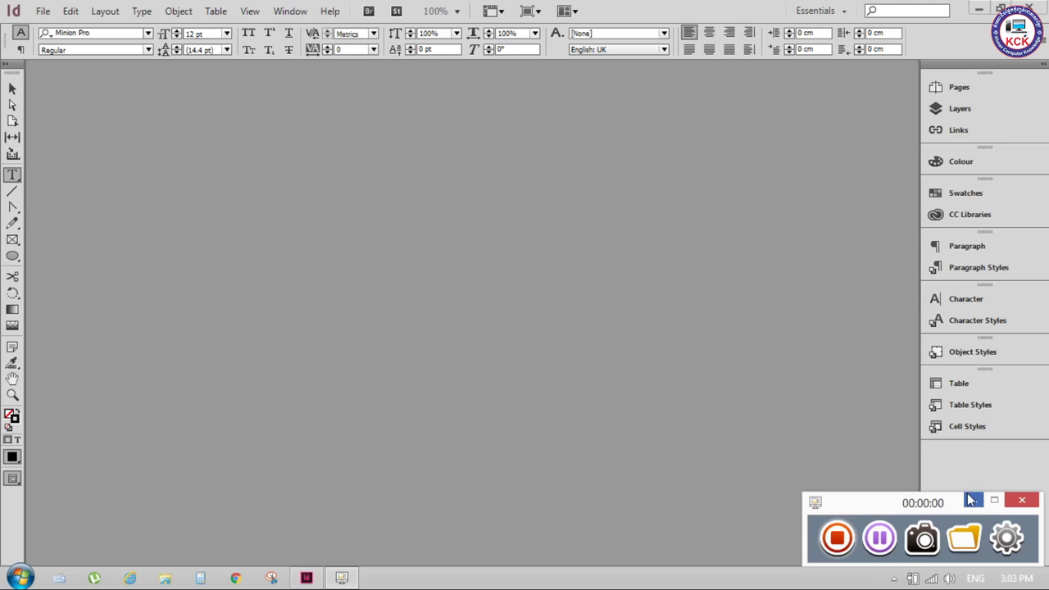
- Start a new A4 document with a primary text frame
{"action": "left_click", "coordinate": [42, 10]}
{"action": "mouse_move", "coordinate": [65, 29]}
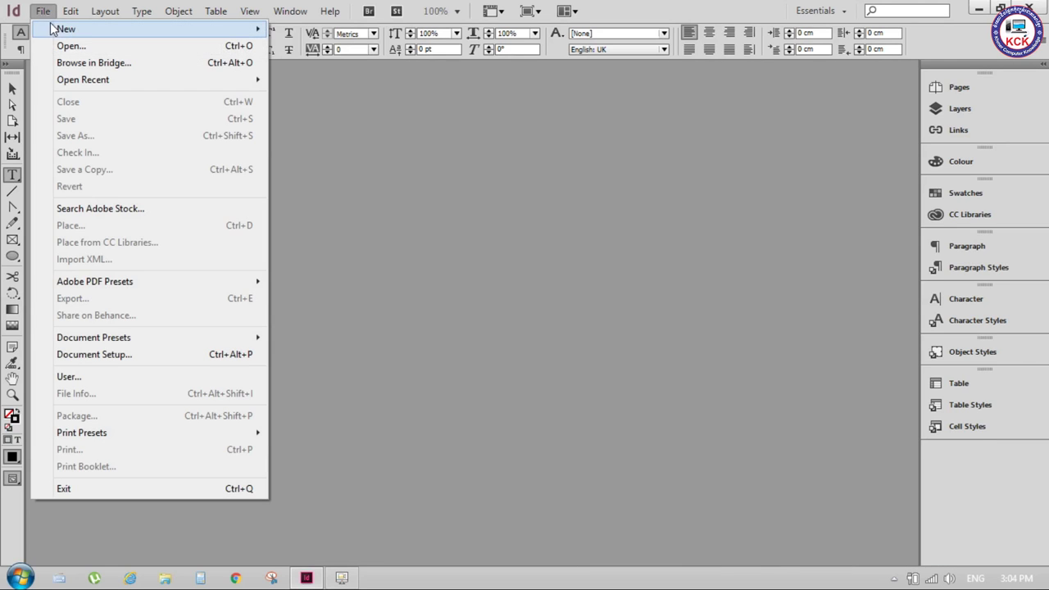
{"action": "left_click", "coordinate": [335, 29]}
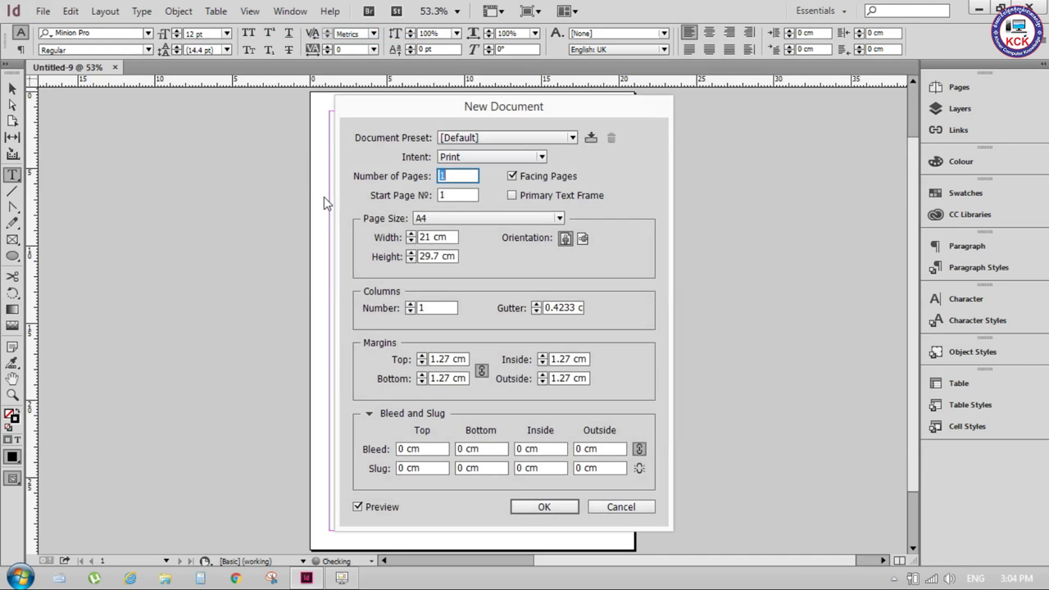
{"action": "left_click", "coordinate": [448, 219]}
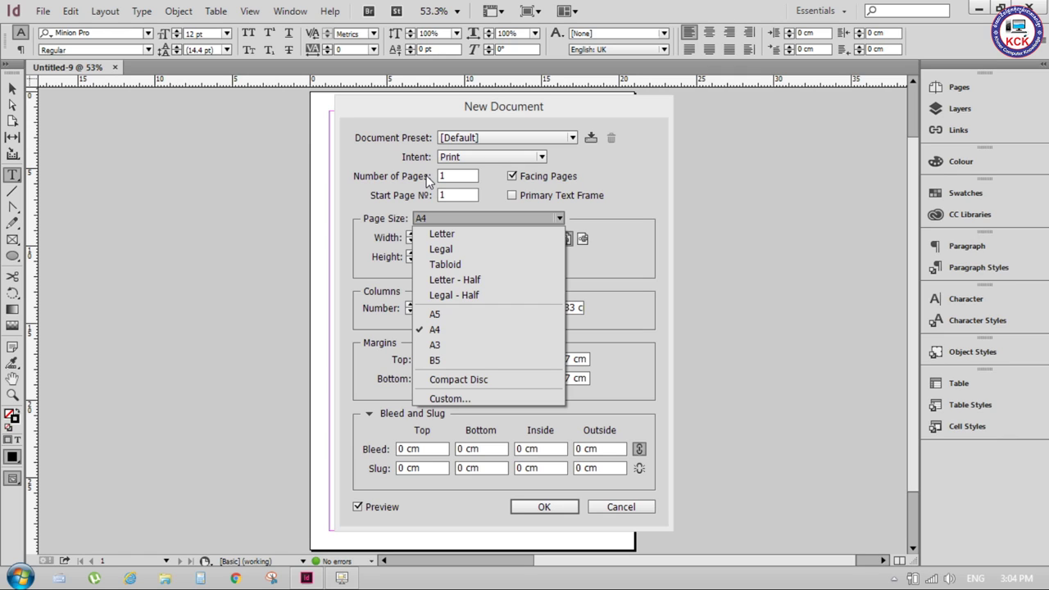
{"action": "left_click", "coordinate": [593, 182]}
{"action": "left_click", "coordinate": [512, 195]}
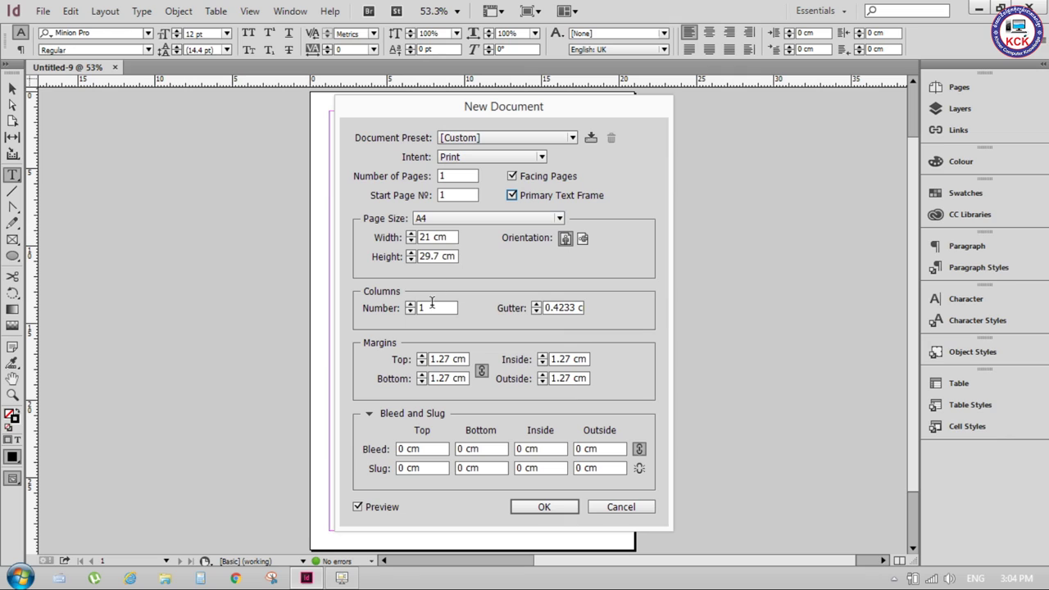
- Set all margins to 1 cm and the bleed to 0.2 cm, and create the document
{"action": "left_click_drag", "start_coordinate": [449, 359], "coordinate": [439, 359]}
{"action": "key", "text": "BackSpace"}
{"action": "left_click", "coordinate": [403, 449]}
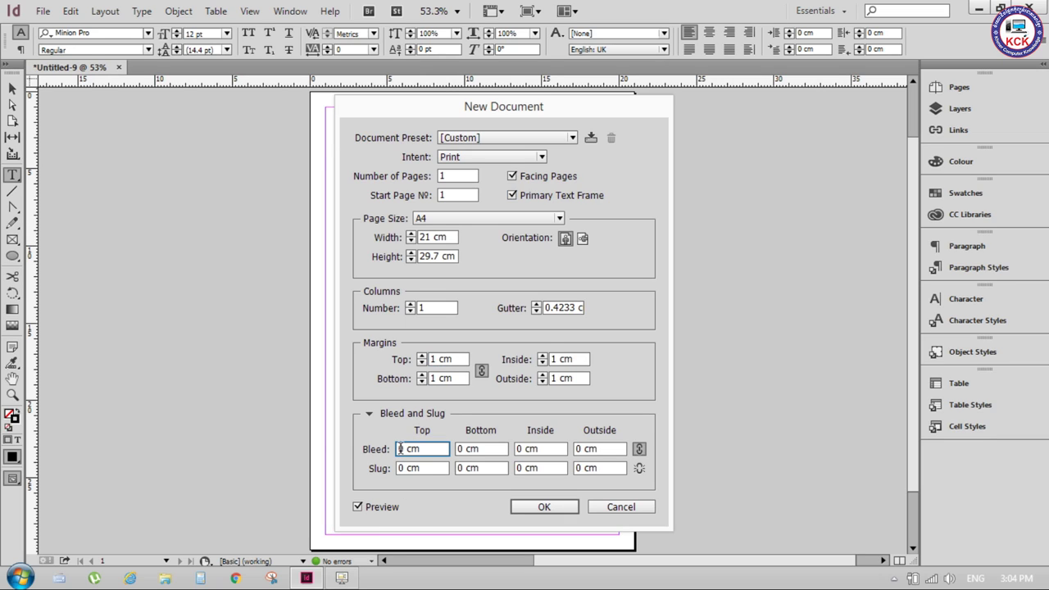
{"action": "type", "text": "."}
{"action": "type", "text": "2"}
{"action": "key", "text": "Tab"}
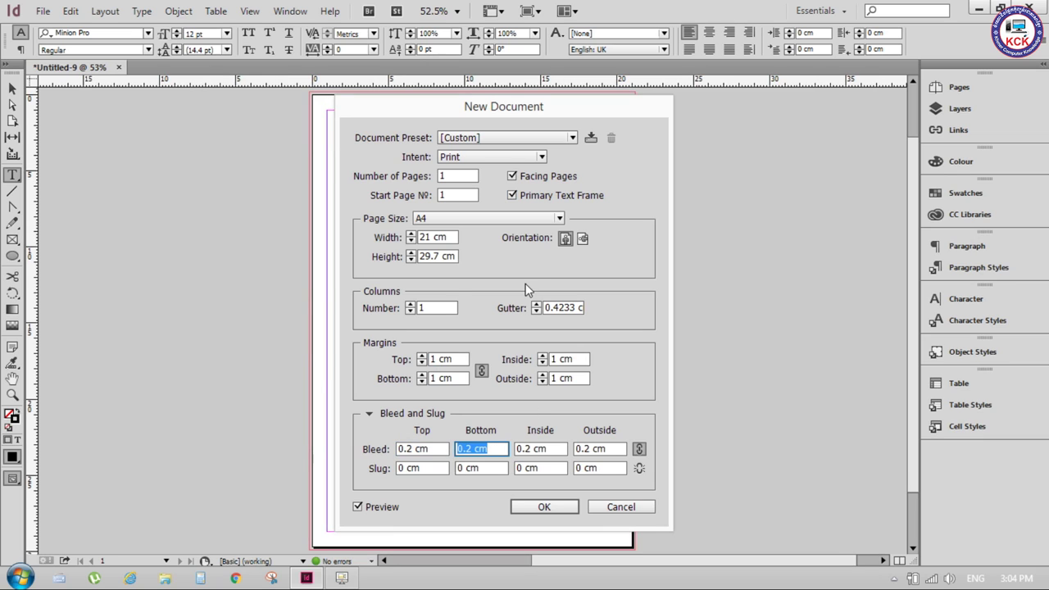
{"action": "left_click", "coordinate": [532, 510]}
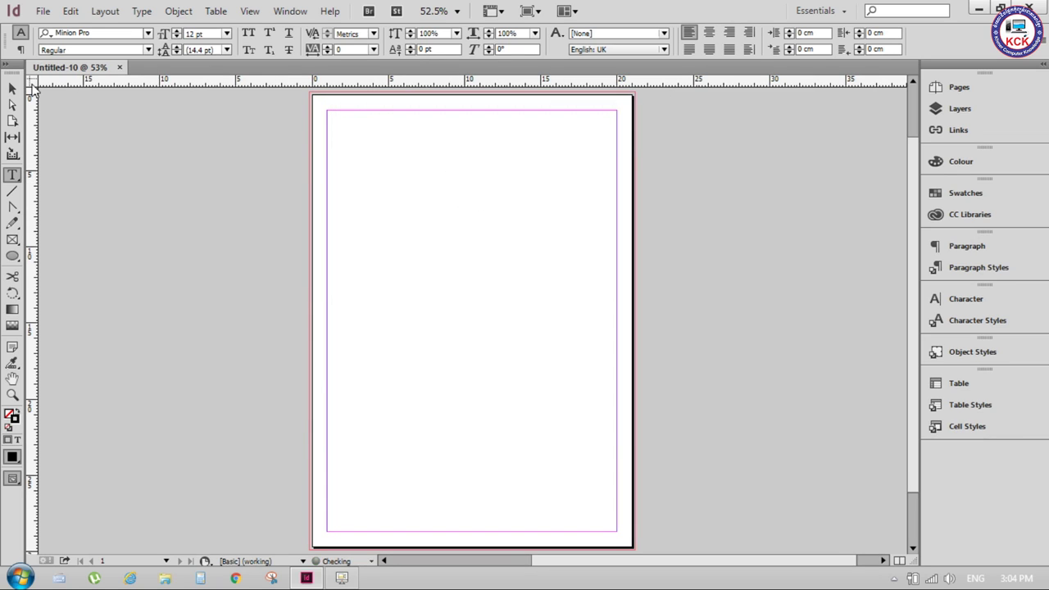
- Place 17196.txt, flow it from the top-left margin, and show the page thumbnails
{"action": "left_click", "coordinate": [43, 11]}
{"action": "left_click", "coordinate": [91, 225]}
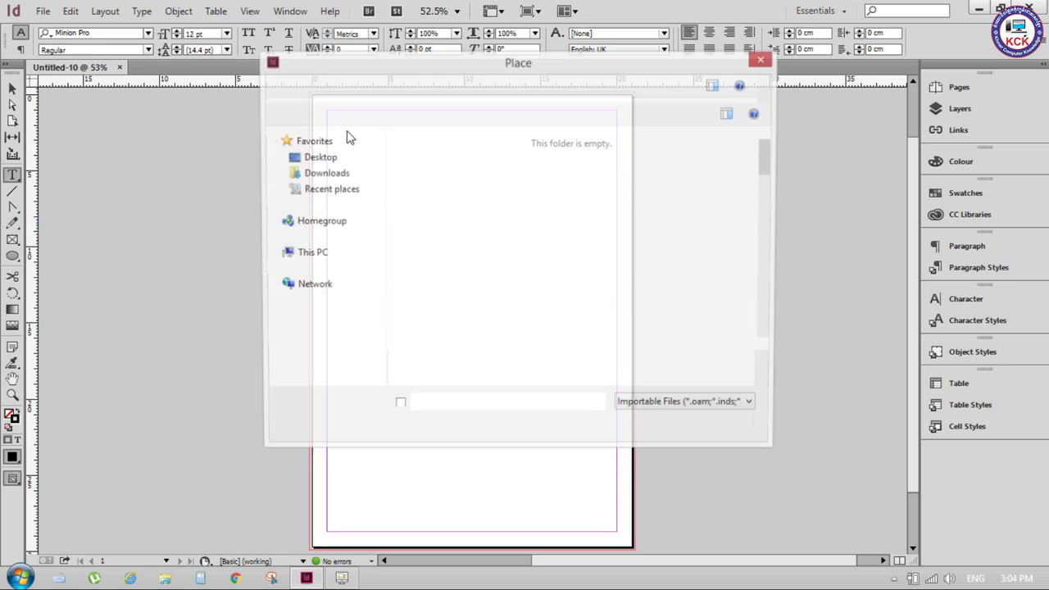
{"action": "mouse_move", "coordinate": [766, 155]}
{"action": "left_mouse_down"}
{"action": "mouse_move", "coordinate": [767, 265]}
{"action": "mouse_move", "coordinate": [766, 254]}
{"action": "left_mouse_up"}
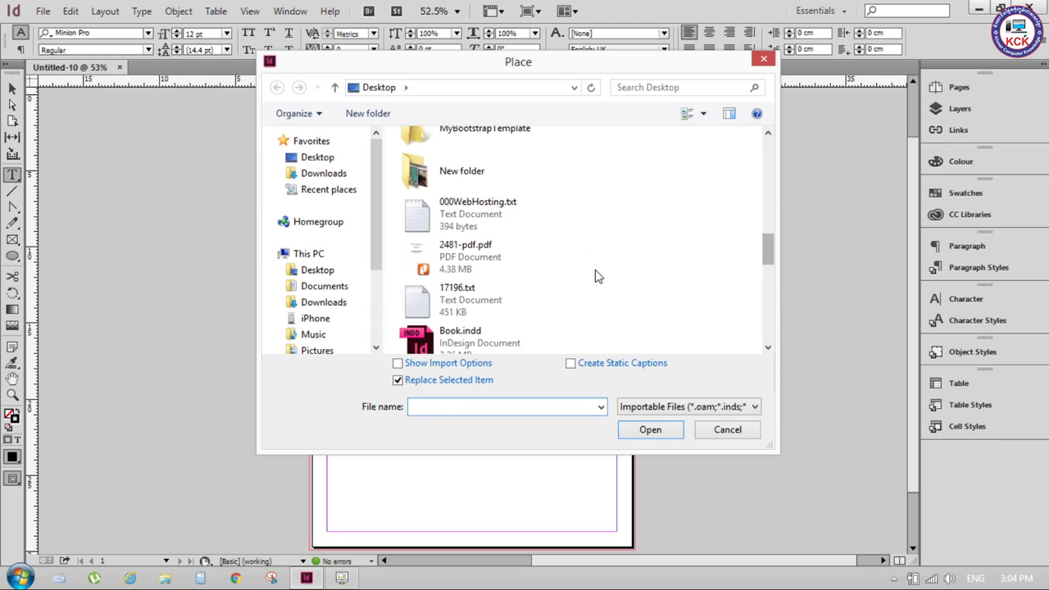
{"action": "left_click", "coordinate": [469, 294]}
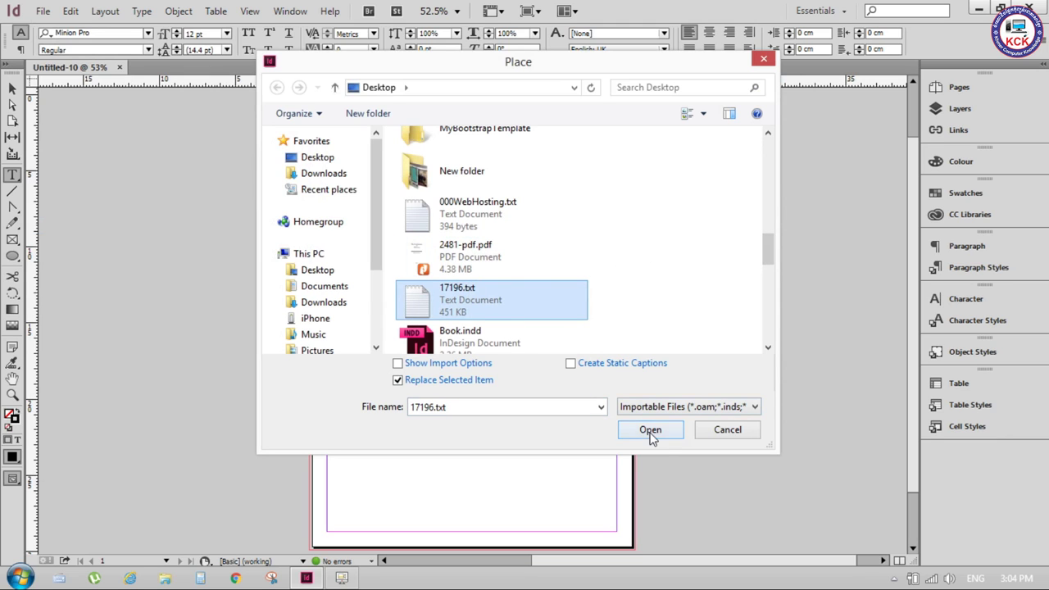
{"action": "left_click", "coordinate": [654, 432]}
{"action": "left_click_drag", "start_coordinate": [354, 145], "coordinate": [327, 114]}
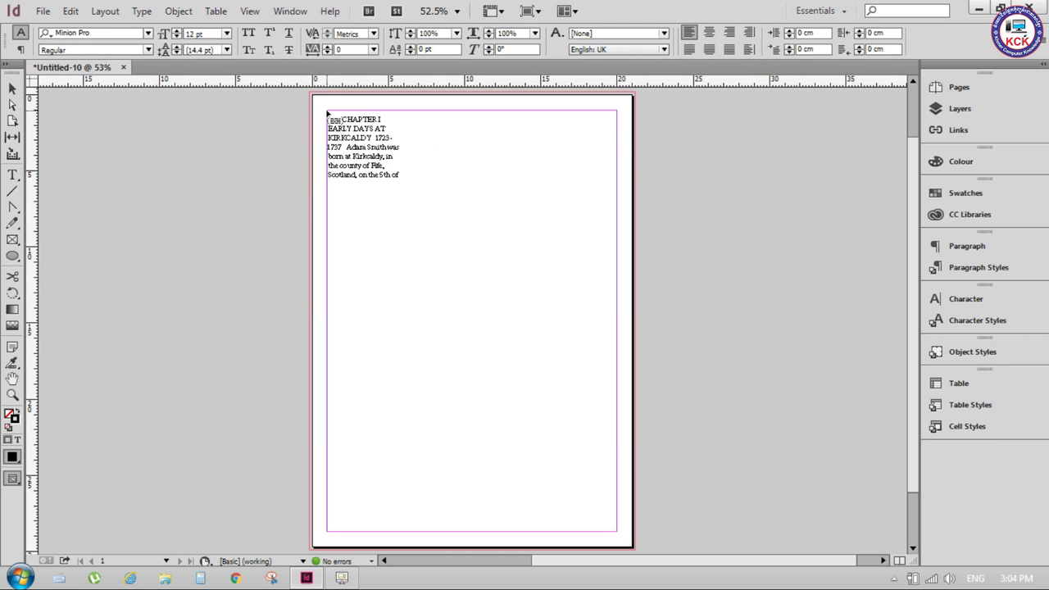
{"action": "left_click", "coordinate": [327, 114]}
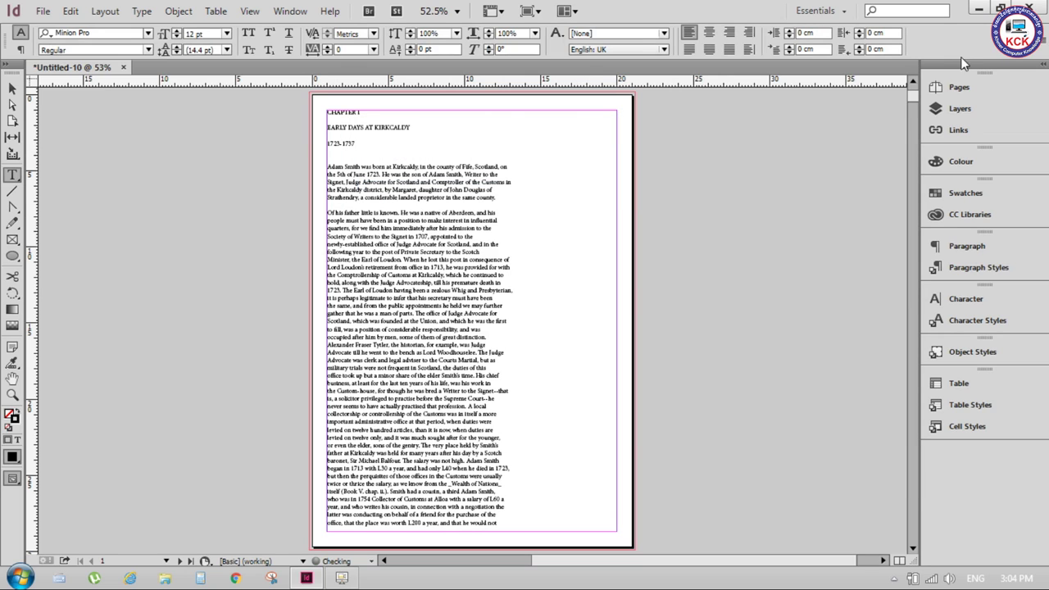
{"action": "left_click", "coordinate": [959, 87]}
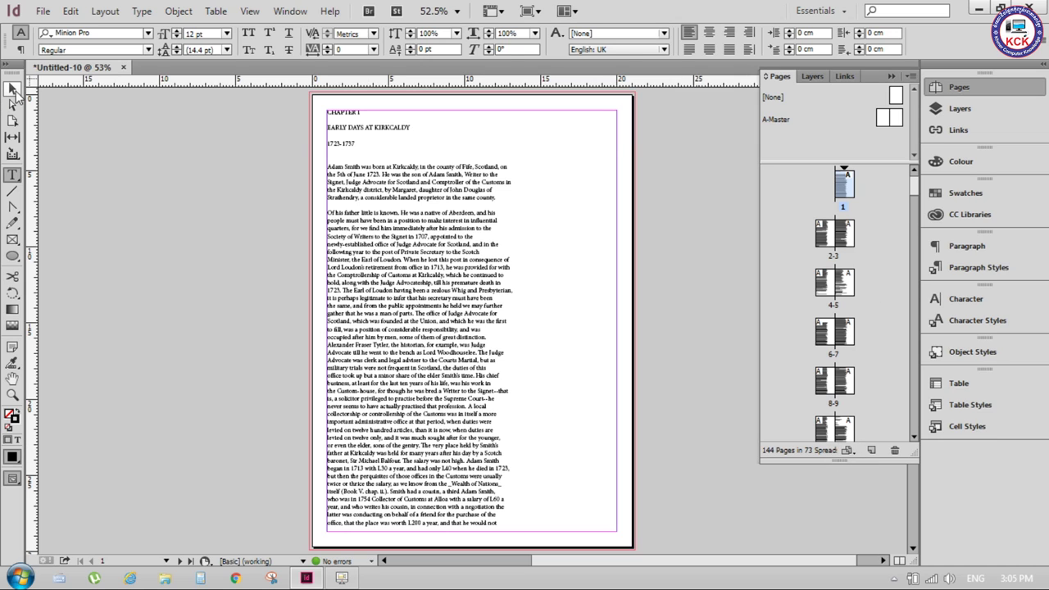
- Switch to the Selection tool, zoom to 125%, and scroll to the CHAPTER I heading
{"action": "left_click", "coordinate": [12, 88]}
{"action": "left_click_drag", "start_coordinate": [918, 191], "coordinate": [915, 478]}
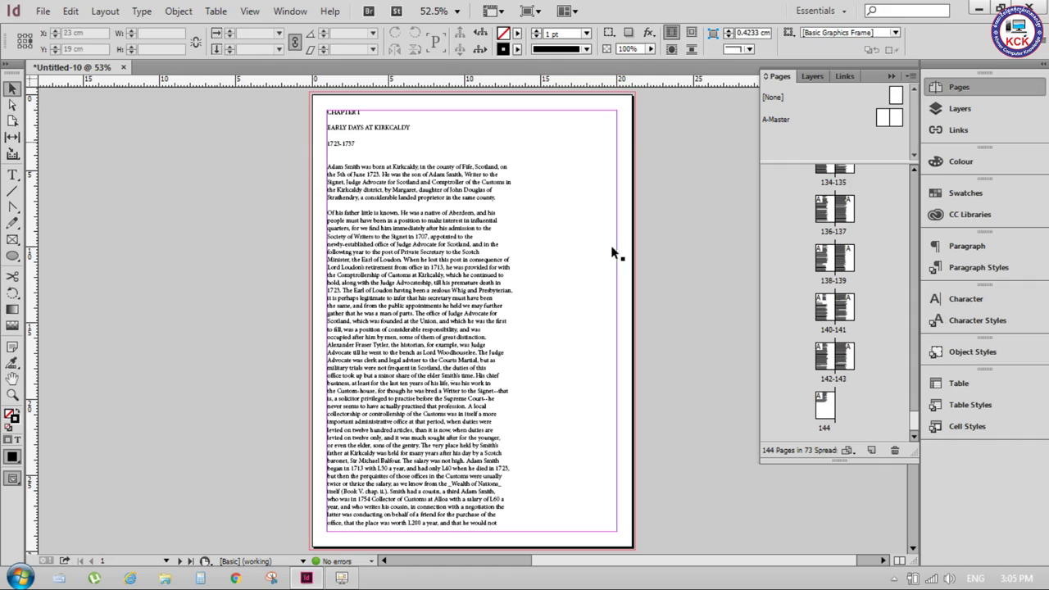
{"action": "key", "text": "ctrl+equal"}
{"action": "key", "text": "ctrl+equal"}
{"action": "key", "text": "ctrl+equal"}
{"action": "scroll", "coordinate": [525, 243], "scroll_direction": "down", "scroll_amount": 1}
{"action": "scroll", "coordinate": [469, 326], "scroll_direction": "up", "scroll_amount": 2}
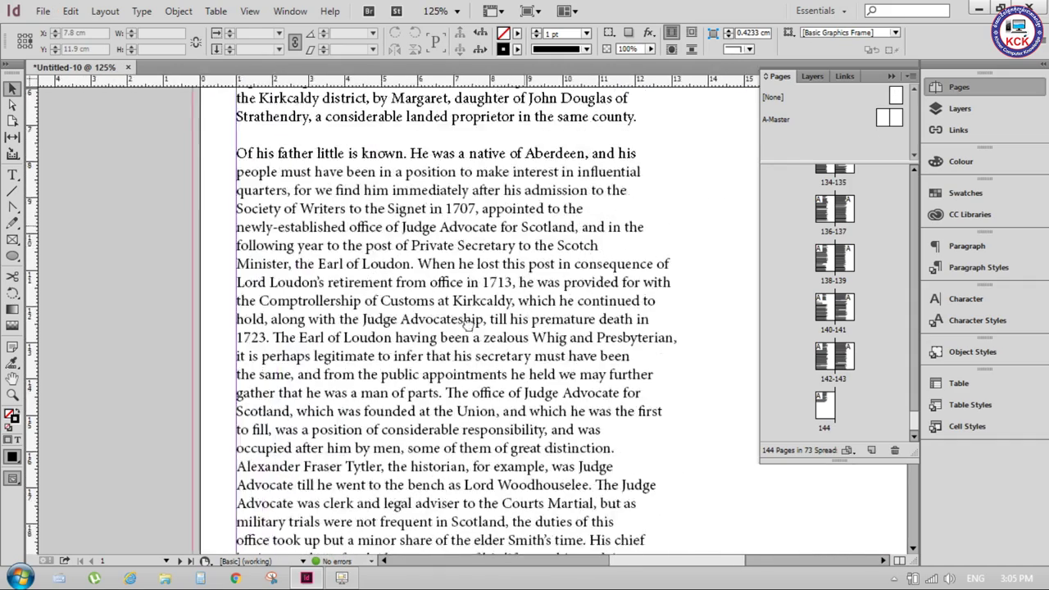
{"action": "scroll", "coordinate": [468, 325], "scroll_direction": "up", "scroll_amount": 3}
{"action": "scroll", "coordinate": [560, 287], "scroll_direction": "right", "scroll_amount": 4}
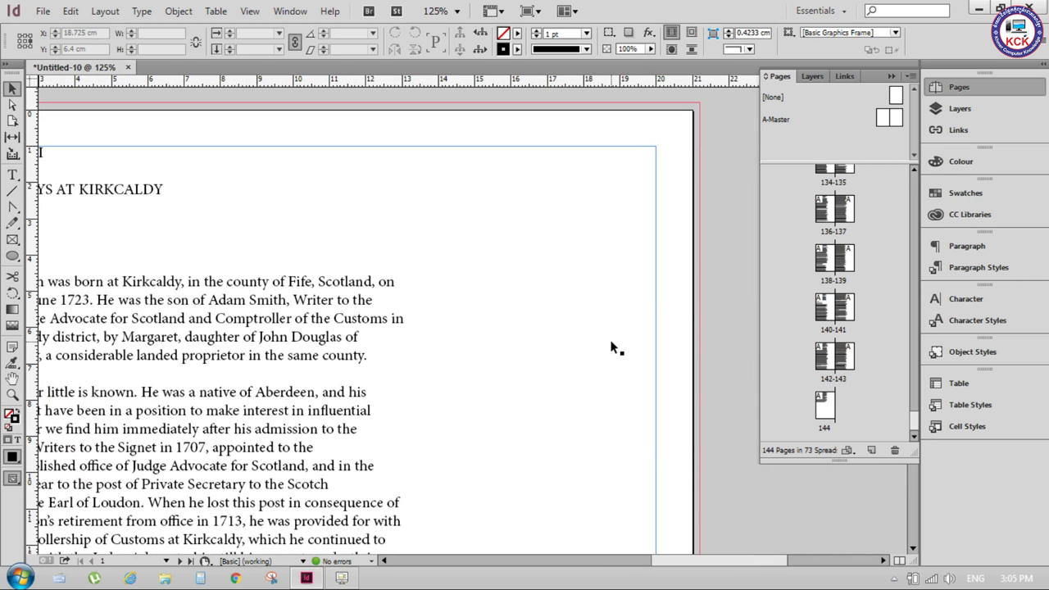
{"action": "scroll", "coordinate": [304, 282], "scroll_direction": "left", "scroll_amount": 4}
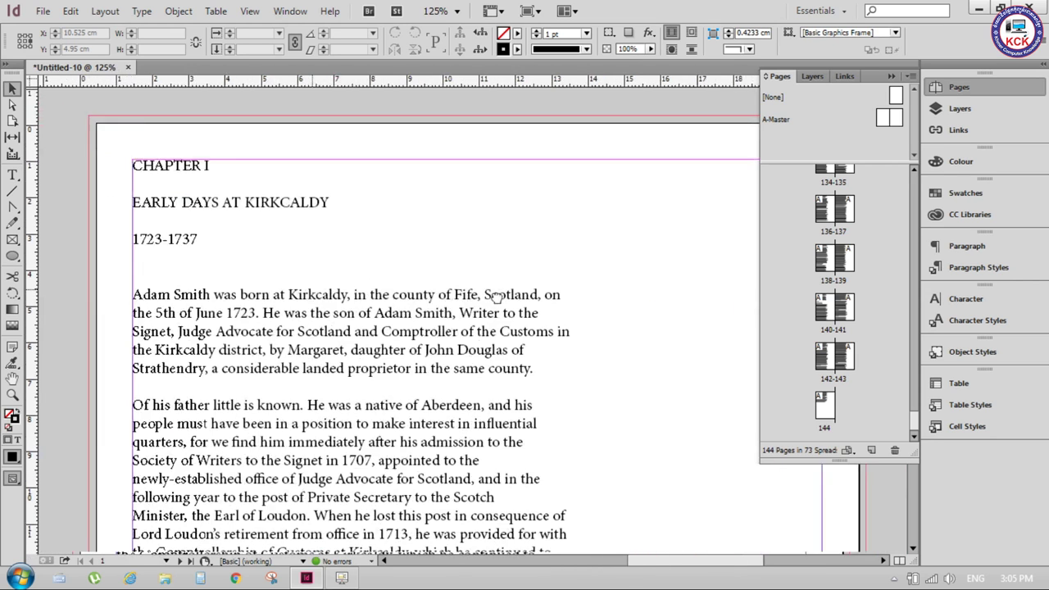
{"action": "left_click", "coordinate": [12, 175]}
{"action": "left_click", "coordinate": [202, 309]}
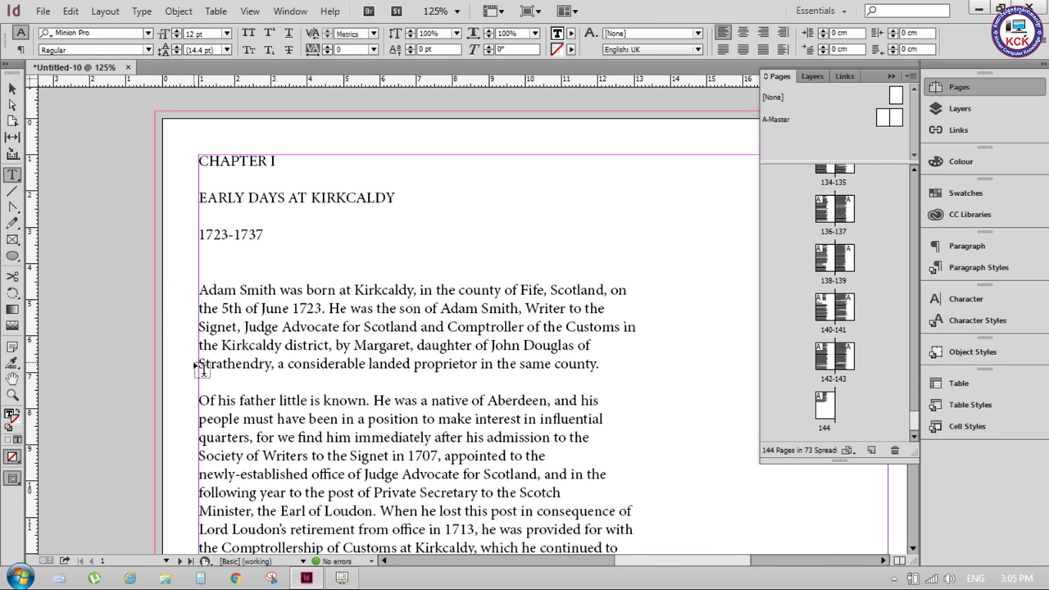
{"action": "key", "text": "BackSpace"}
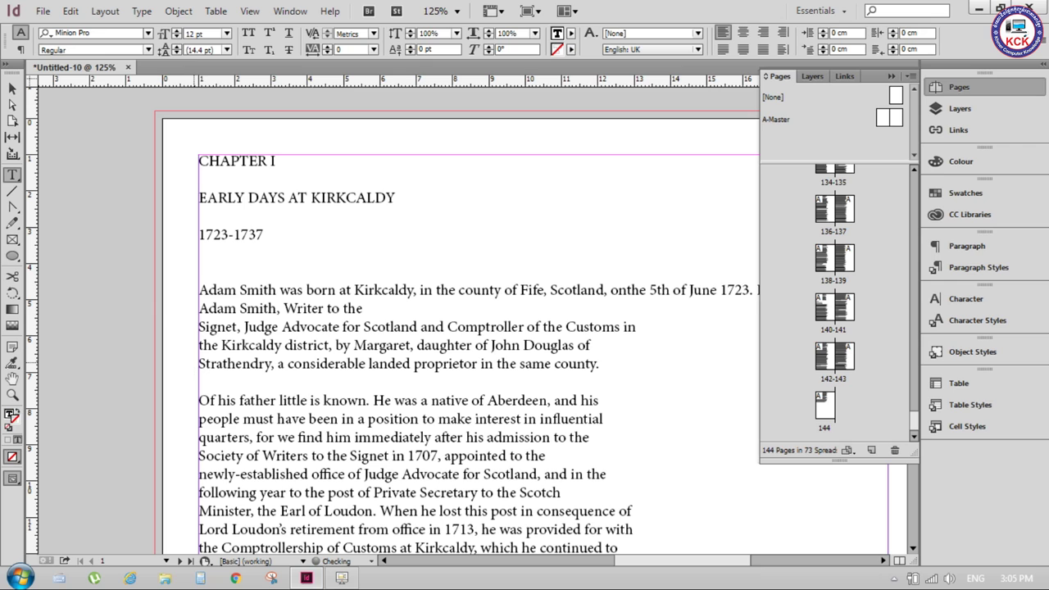
{"action": "left_click", "coordinate": [198, 326]}
{"action": "key", "text": "BackSpace"}
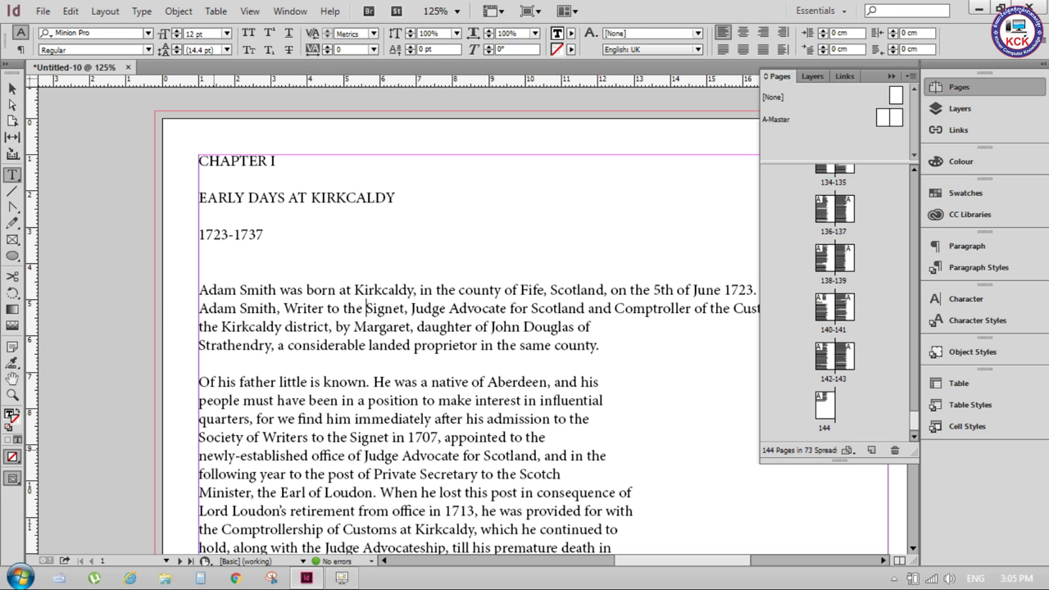
{"action": "key", "text": "ctrl+z"}
{"action": "key", "text": "ctrl+z"}
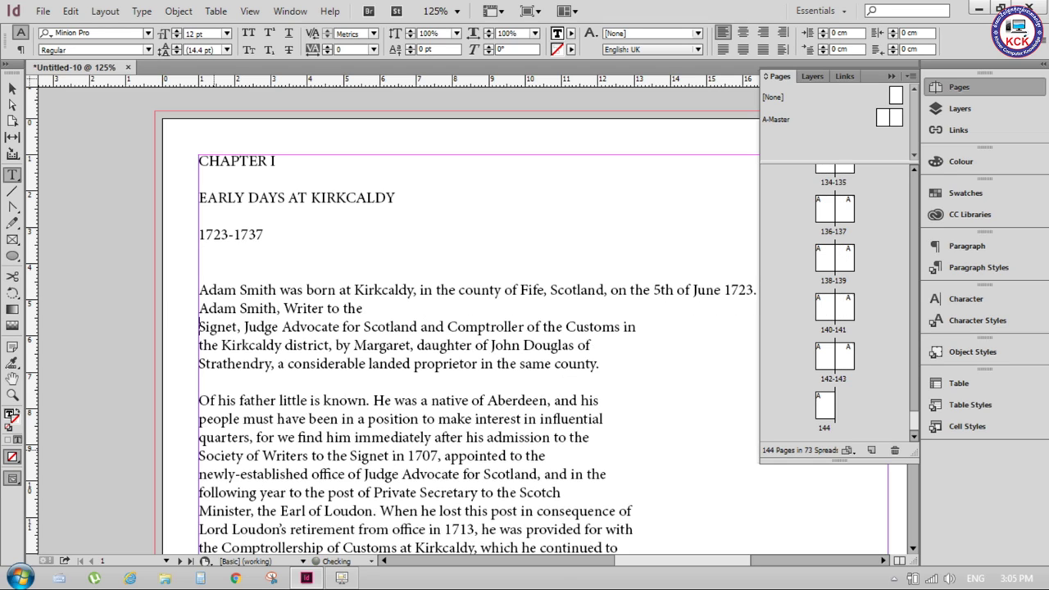
{"action": "key", "text": "ctrl+z"}
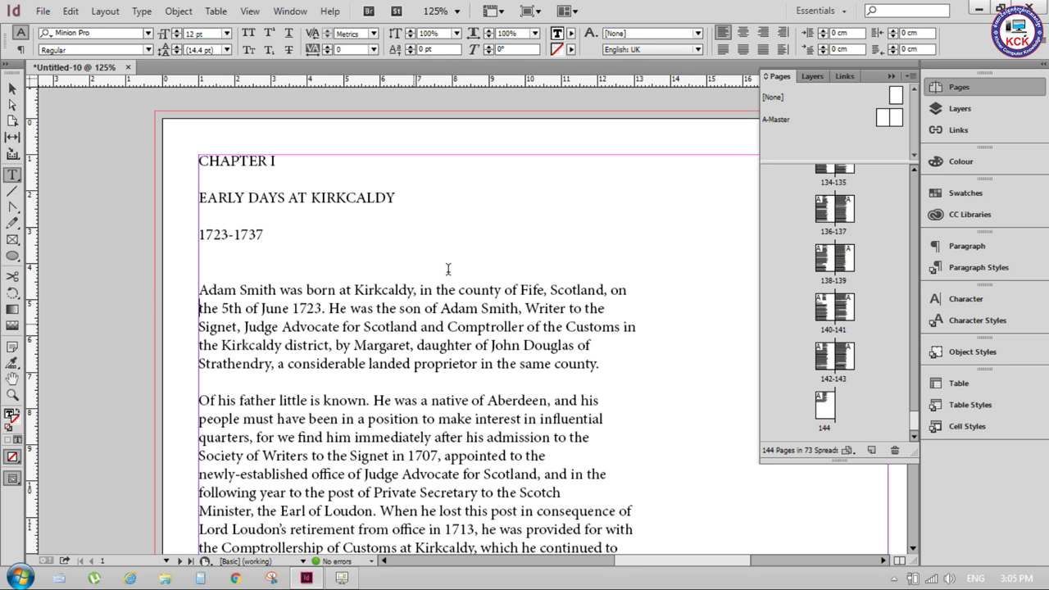
- Scroll down through the flowed pages and back up to page 1
{"action": "scroll", "coordinate": [400, 250], "scroll_direction": "down", "scroll_amount": 1}
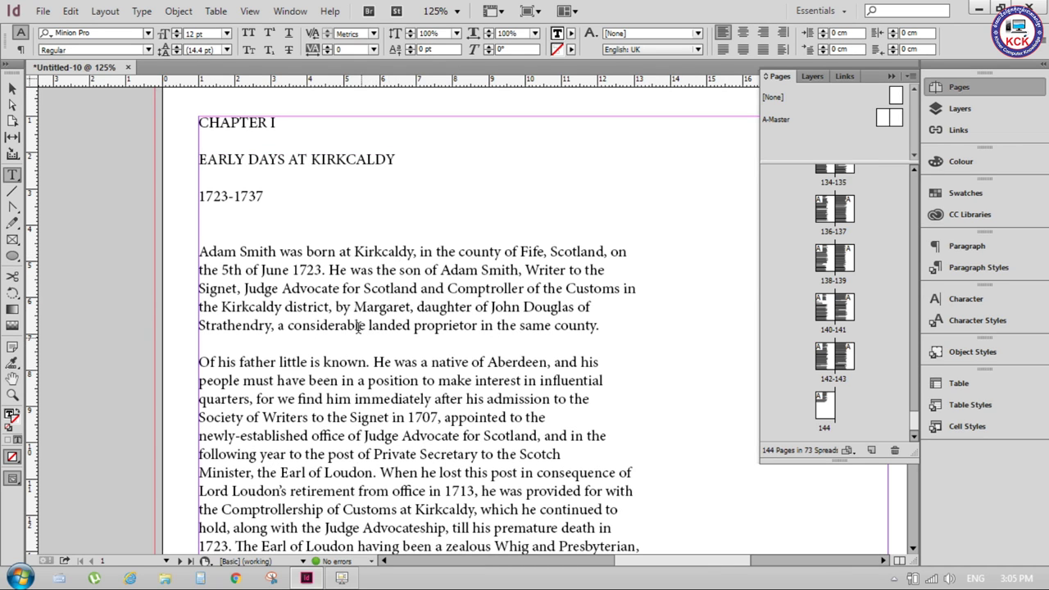
{"action": "scroll", "coordinate": [564, 300], "scroll_direction": "down", "scroll_amount": 2}
{"action": "scroll", "coordinate": [533, 303], "scroll_direction": "down", "scroll_amount": 7}
{"action": "scroll", "coordinate": [533, 303], "scroll_direction": "down", "scroll_amount": 7}
{"action": "scroll", "coordinate": [526, 308], "scroll_direction": "down", "scroll_amount": 7}
{"action": "scroll", "coordinate": [520, 313], "scroll_direction": "down", "scroll_amount": 8}
{"action": "scroll", "coordinate": [513, 318], "scroll_direction": "down", "scroll_amount": 4}
{"action": "scroll", "coordinate": [512, 318], "scroll_direction": "down", "scroll_amount": 11}
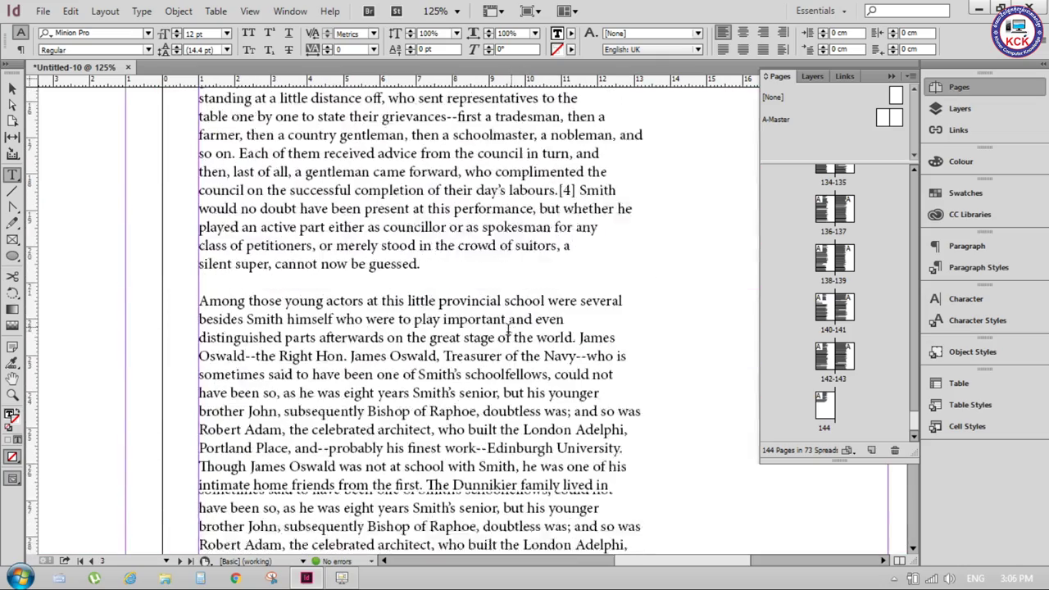
{"action": "scroll", "coordinate": [510, 328], "scroll_direction": "down", "scroll_amount": 1}
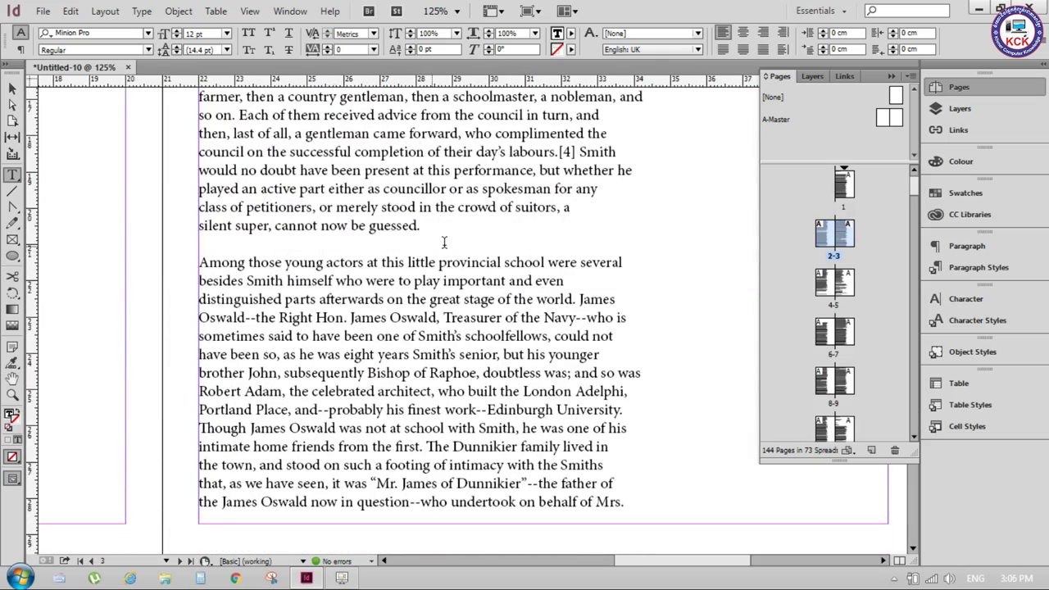
{"action": "scroll", "coordinate": [459, 246], "scroll_direction": "up", "scroll_amount": 4}
{"action": "scroll", "coordinate": [397, 282], "scroll_direction": "up", "scroll_amount": 3}
{"action": "scroll", "coordinate": [397, 282], "scroll_direction": "up", "scroll_amount": 6}
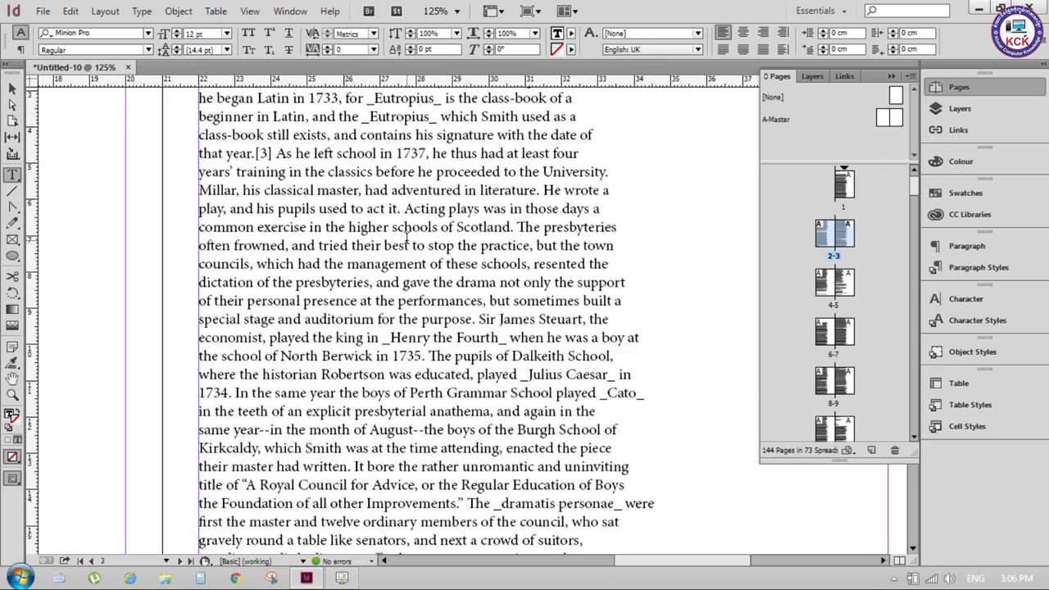
{"action": "scroll", "coordinate": [426, 267], "scroll_direction": "up", "scroll_amount": 12}
{"action": "scroll", "coordinate": [455, 250], "scroll_direction": "up", "scroll_amount": 12}
{"action": "scroll", "coordinate": [483, 233], "scroll_direction": "up", "scroll_amount": 12}
{"action": "scroll", "coordinate": [486, 229], "scroll_direction": "up", "scroll_amount": 5}
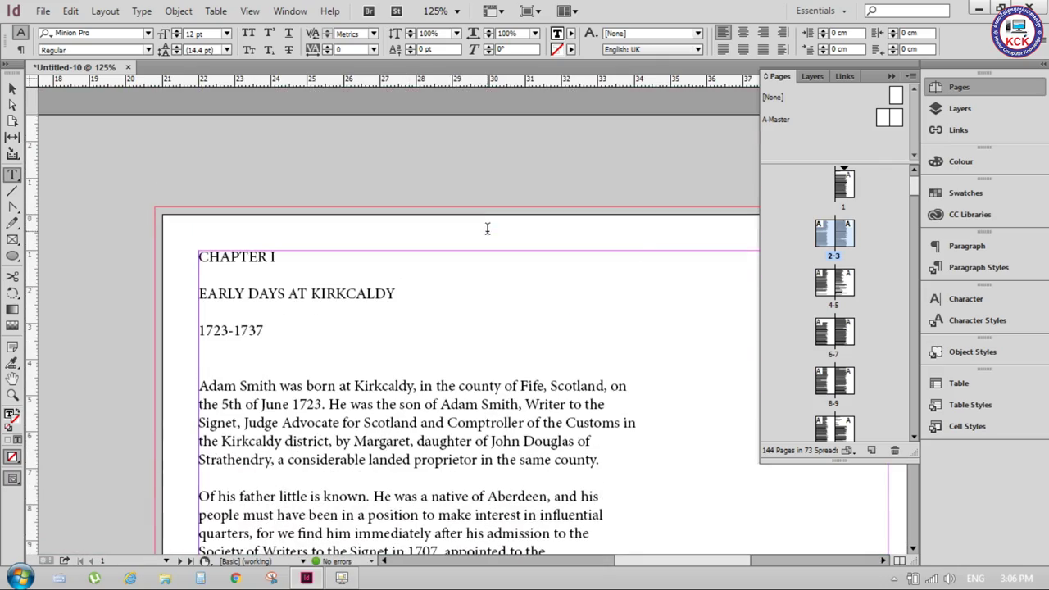
- Place the caret at points in the CHAPTER I heading and opening paragraphs, then browse the menus
{"action": "left_click", "coordinate": [418, 293]}
{"action": "left_click", "coordinate": [322, 346]}
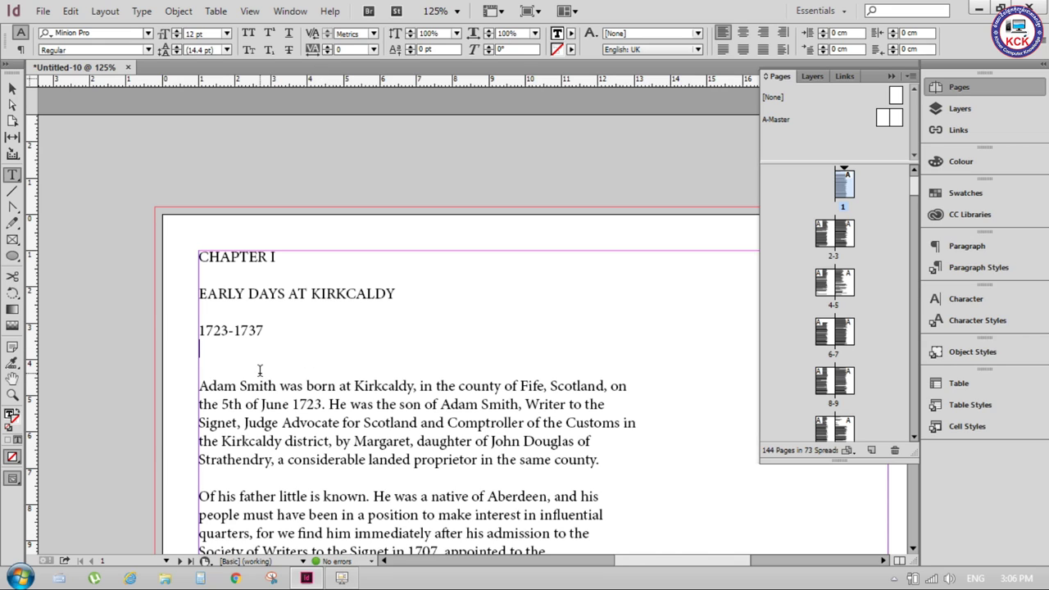
{"action": "left_click", "coordinate": [626, 386]}
{"action": "left_click", "coordinate": [228, 487]}
{"action": "left_click", "coordinate": [205, 257]}
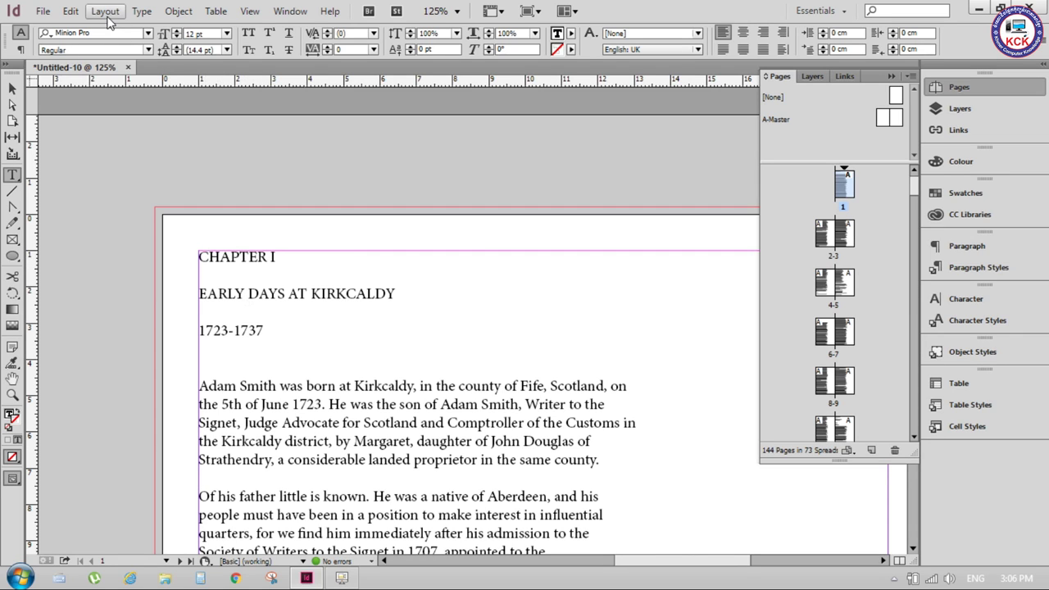
{"action": "left_click", "coordinate": [174, 13]}
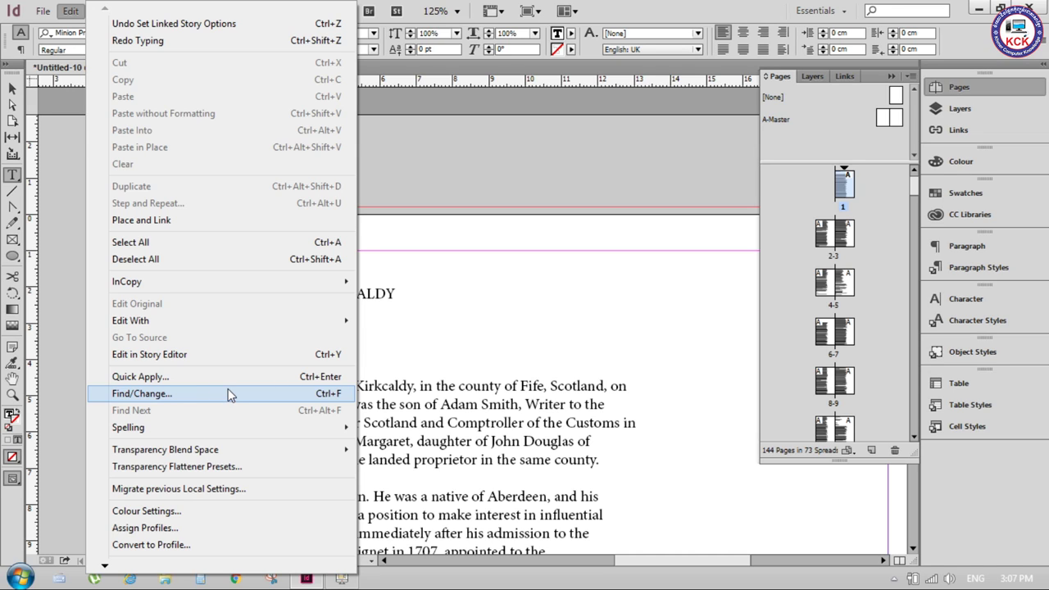
- Open Find/Change, try the GREP and Object tabs, and return to Text search
{"action": "left_click", "coordinate": [217, 393]}
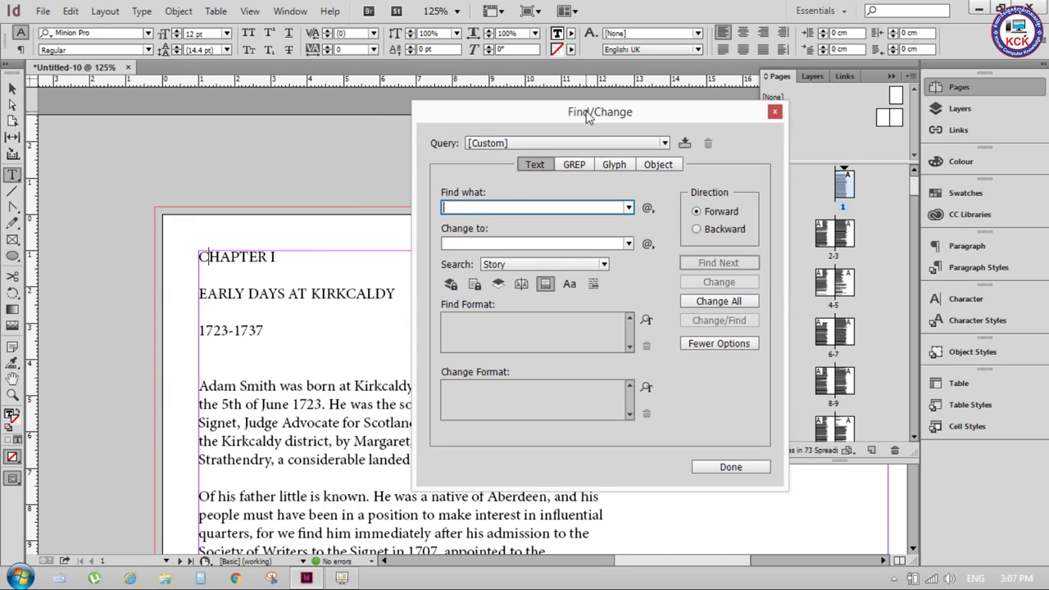
{"action": "left_click_drag", "start_coordinate": [585, 111], "coordinate": [362, 52]}
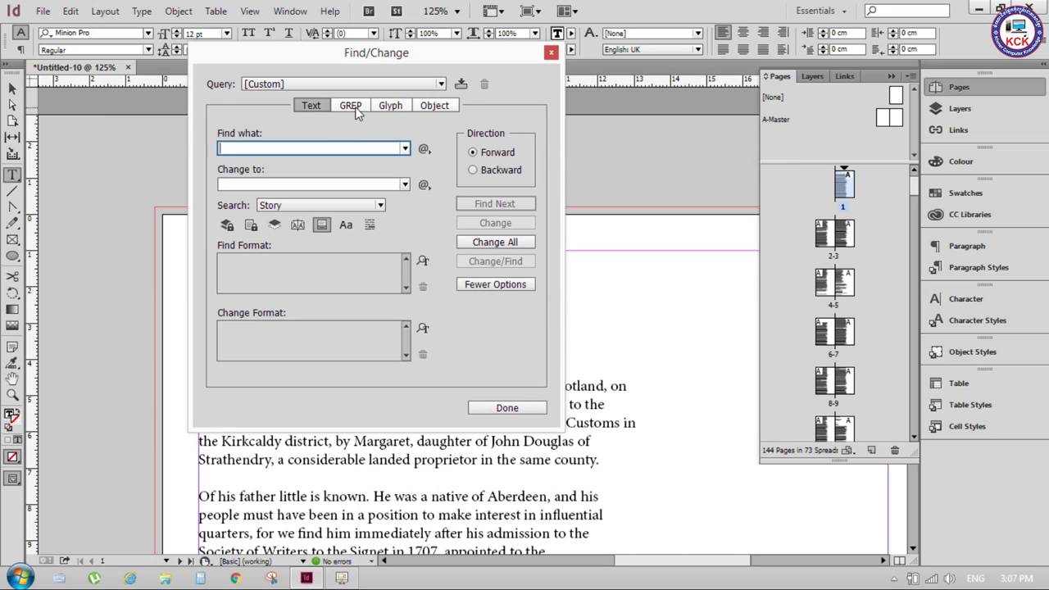
{"action": "left_click", "coordinate": [356, 108]}
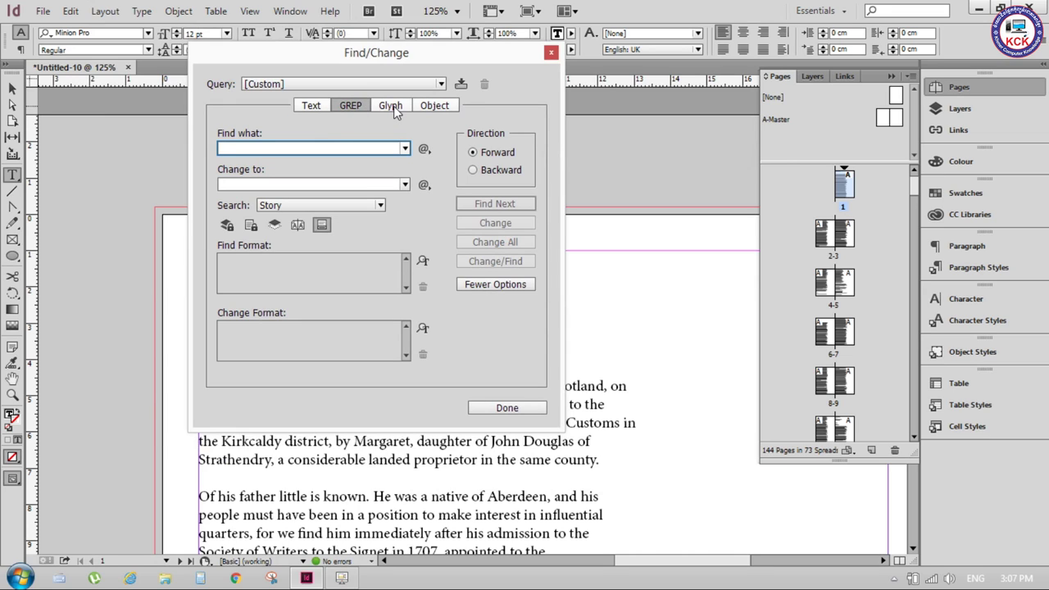
{"action": "left_click", "coordinate": [434, 105]}
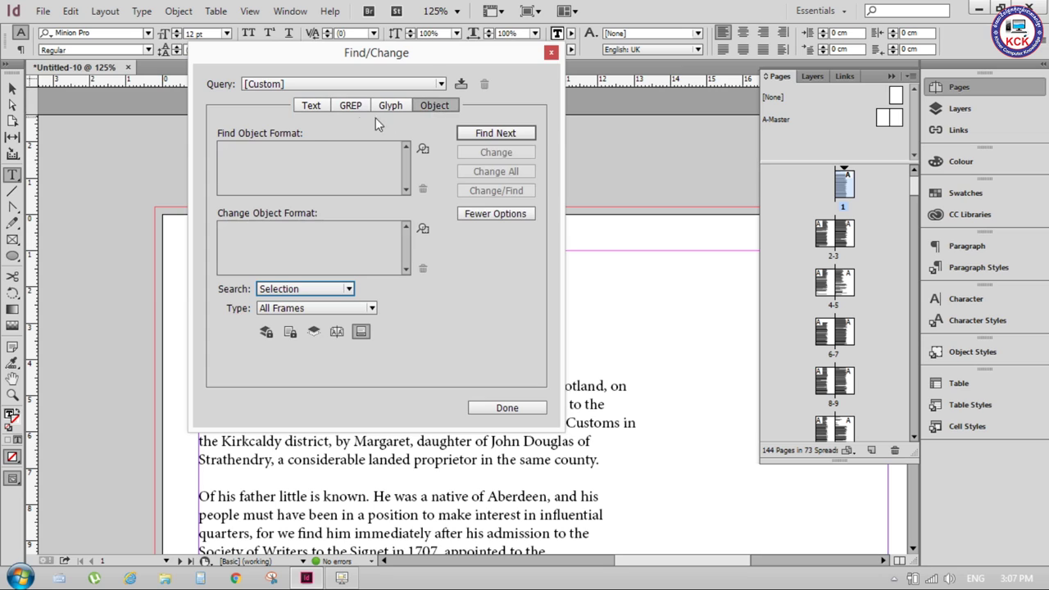
{"action": "left_click", "coordinate": [310, 105]}
{"action": "left_click", "coordinate": [305, 84]}
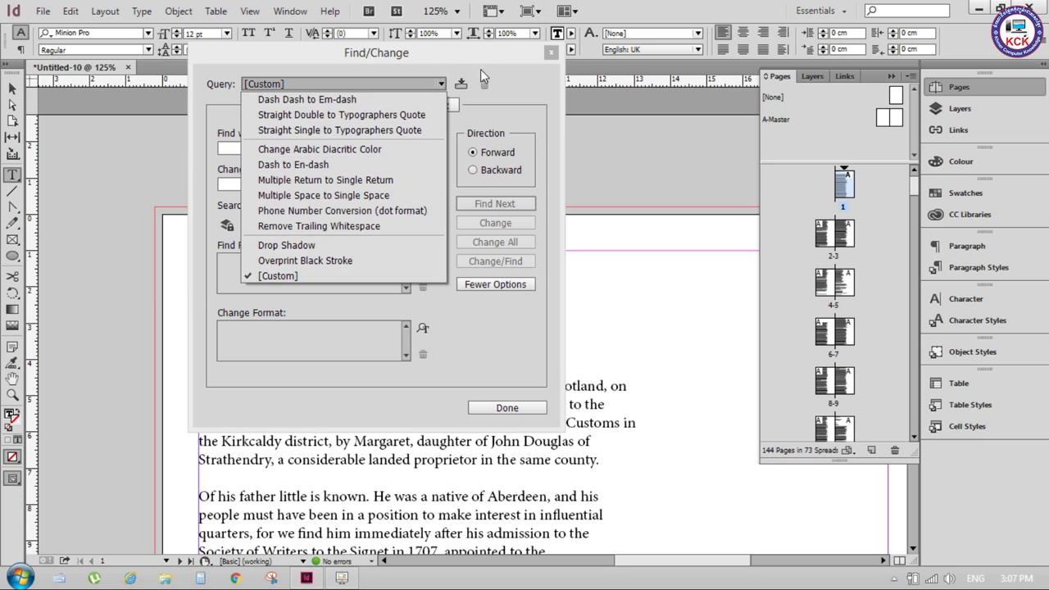
{"action": "left_click", "coordinate": [498, 58]}
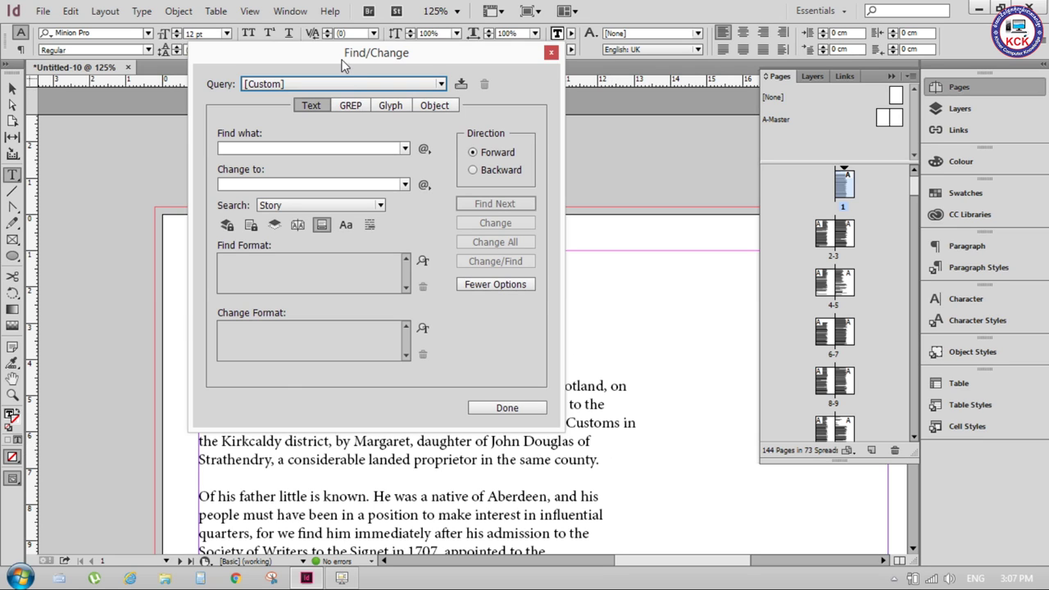
{"action": "left_click_drag", "start_coordinate": [348, 54], "coordinate": [676, 123]}
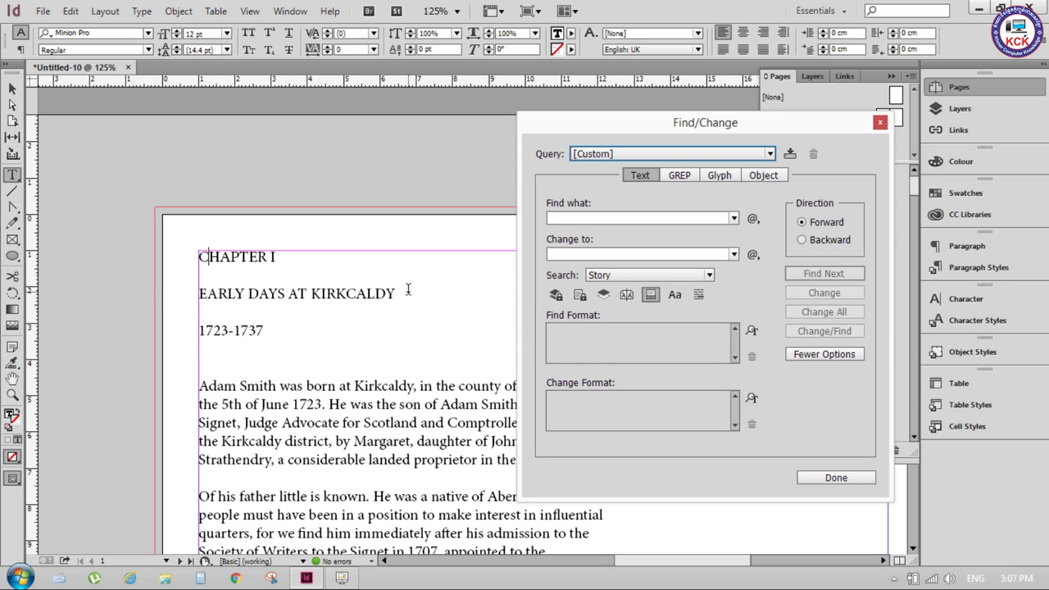
{"action": "left_click", "coordinate": [219, 476]}
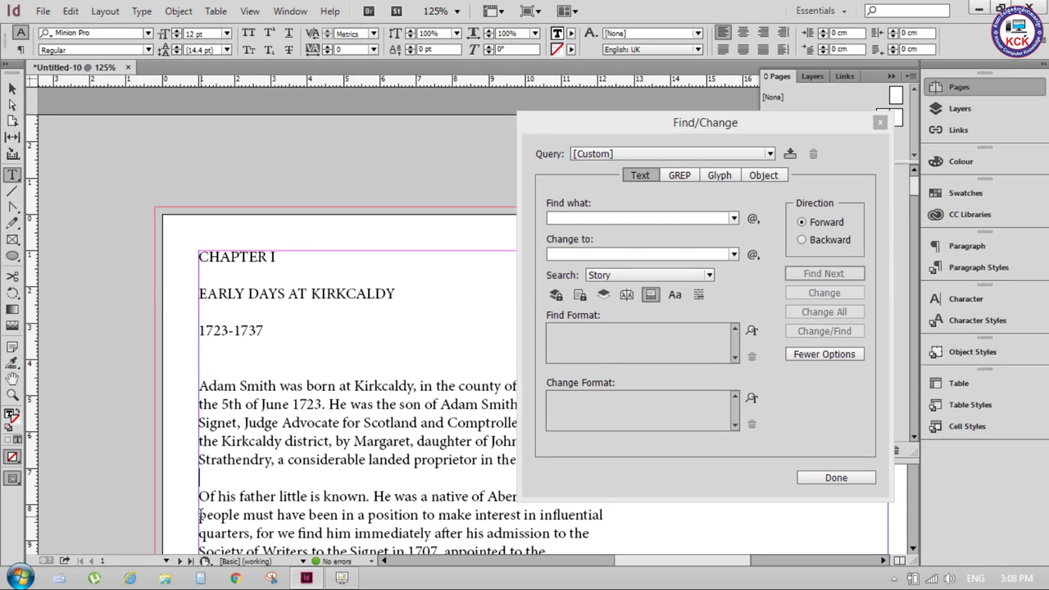
{"action": "left_click_drag", "start_coordinate": [584, 129], "coordinate": [414, 95]}
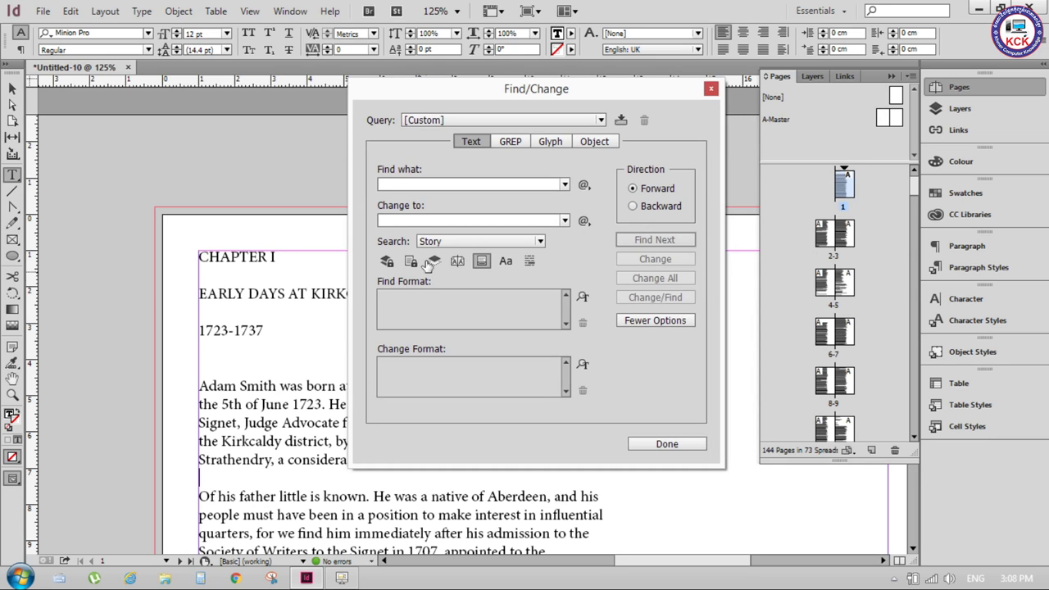
{"action": "left_click_drag", "start_coordinate": [478, 99], "coordinate": [428, 76]}
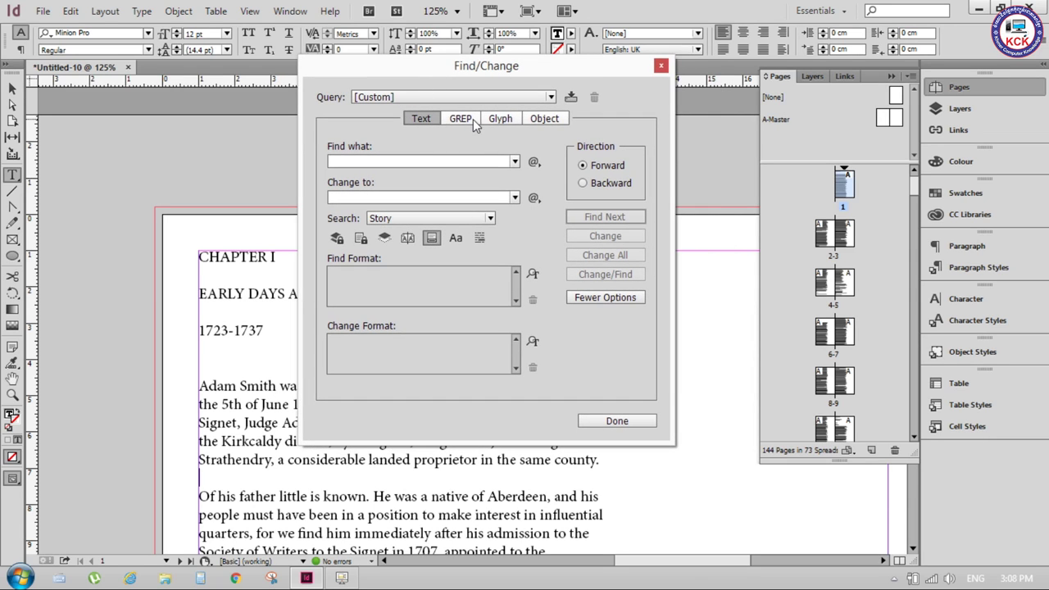
{"action": "left_click", "coordinate": [516, 162]}
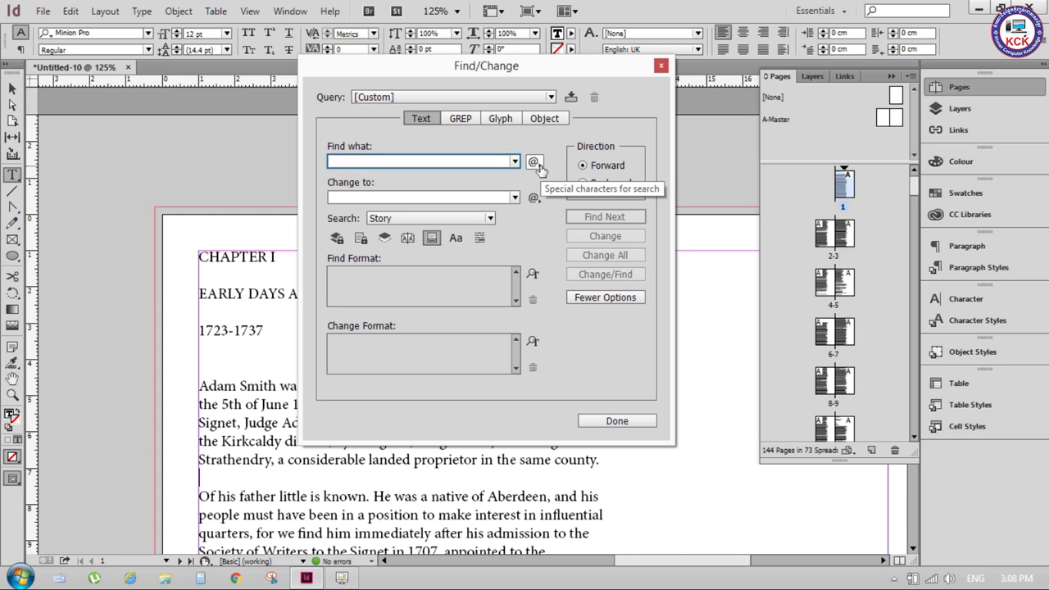
{"action": "left_click", "coordinate": [535, 163]}
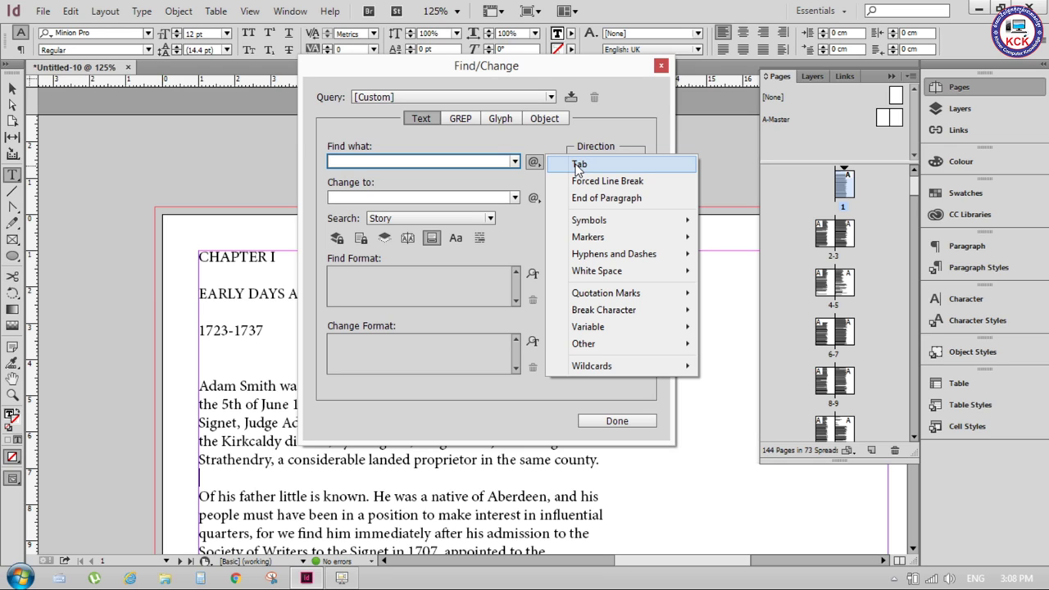
{"action": "left_click", "coordinate": [578, 165]}
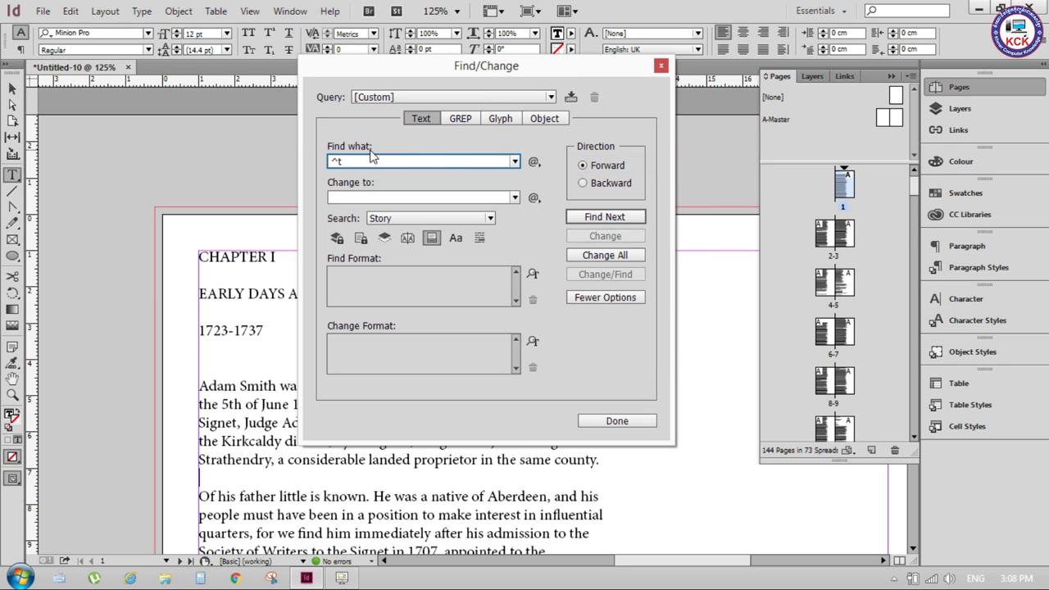
{"action": "left_click_drag", "start_coordinate": [343, 168], "coordinate": [298, 161]}
{"action": "key", "text": "BackSpace"}
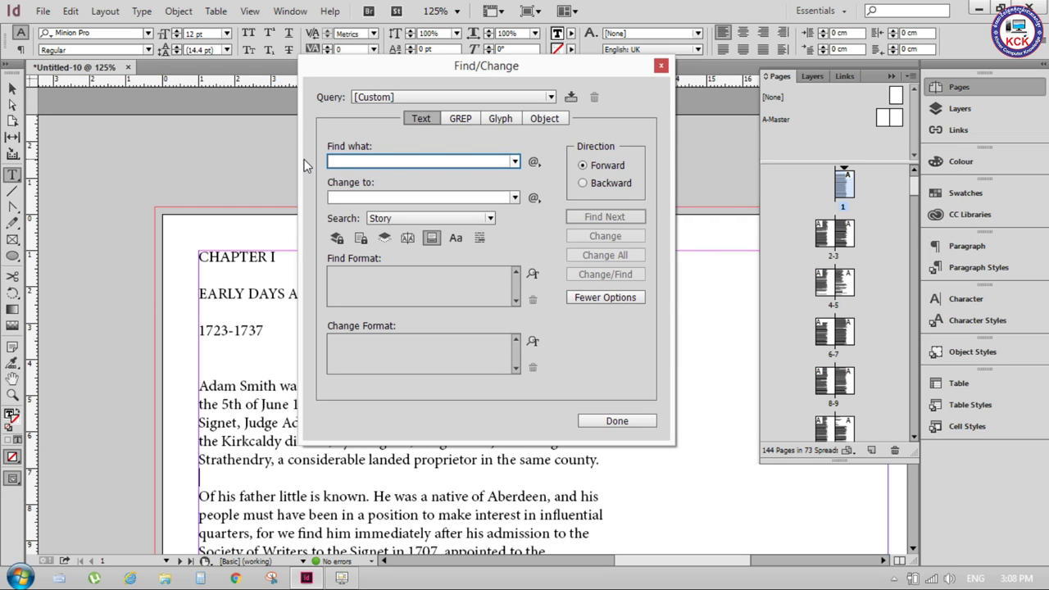
{"action": "left_click", "coordinate": [535, 161]}
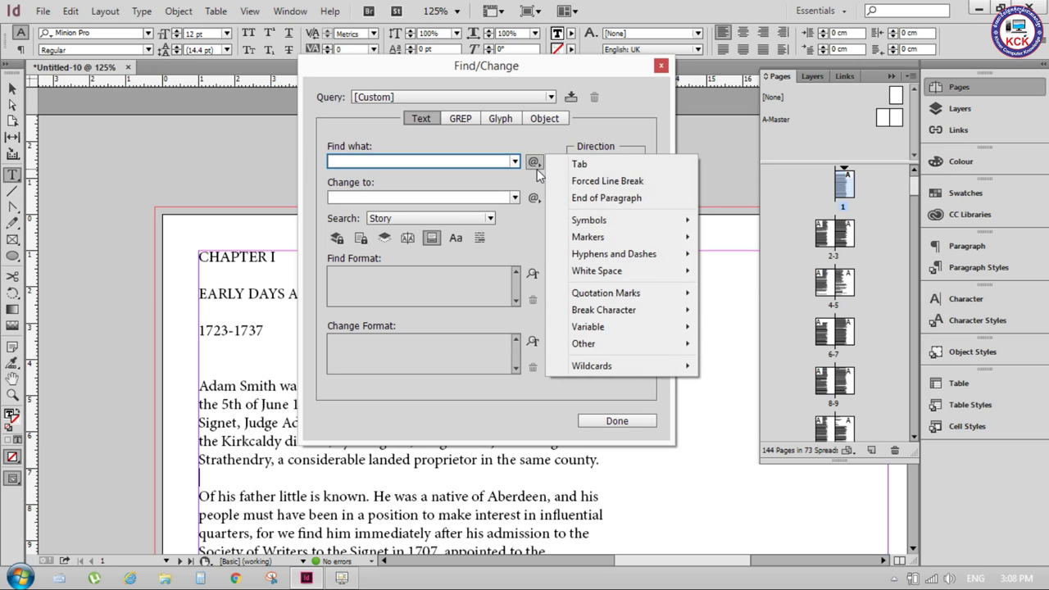
{"action": "left_click", "coordinate": [641, 182]}
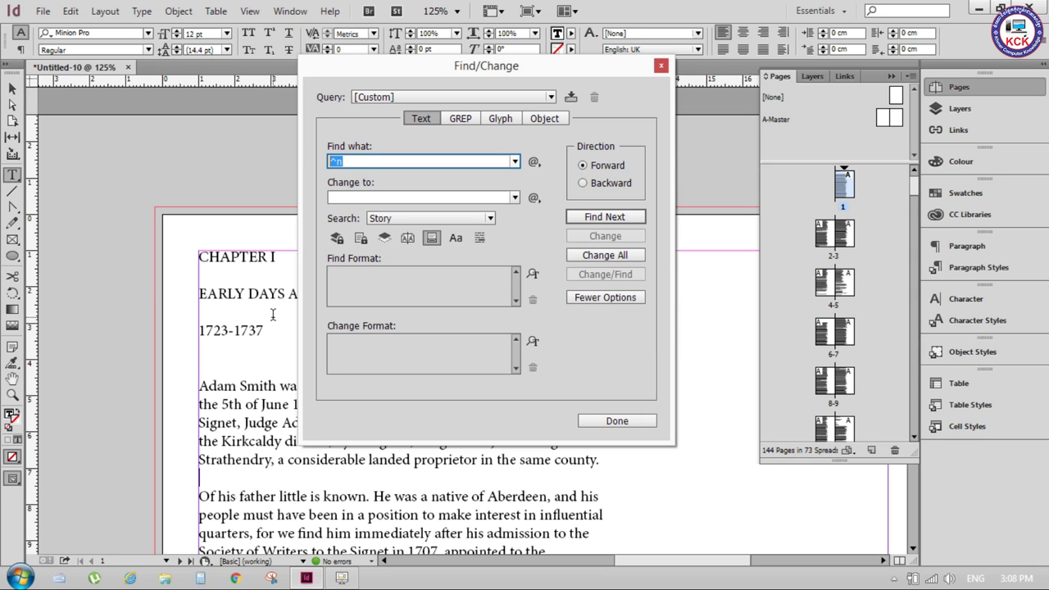
{"action": "key", "text": "BackSpace"}
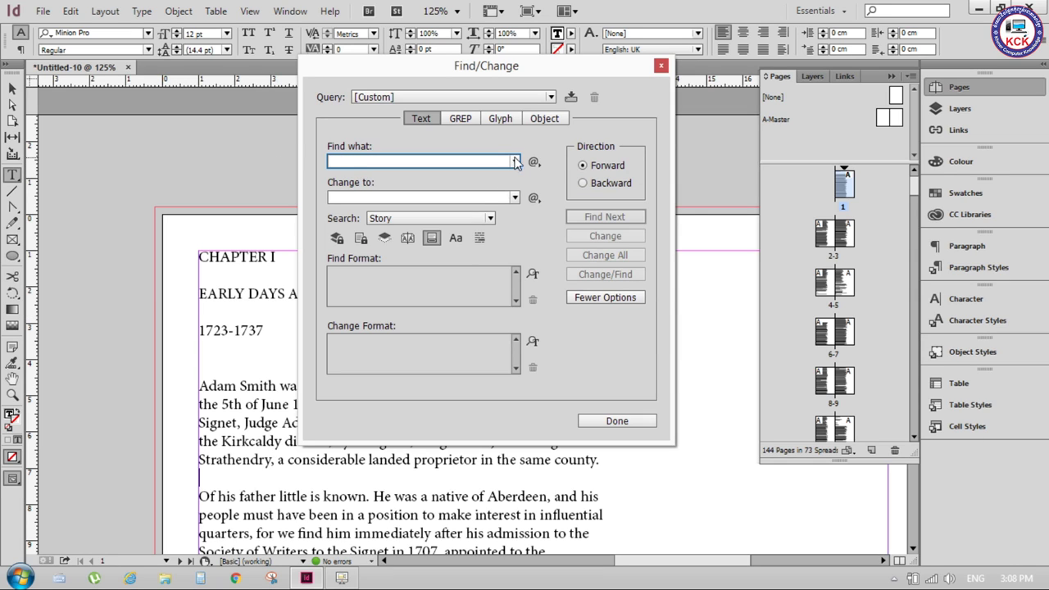
{"action": "left_click", "coordinate": [531, 162]}
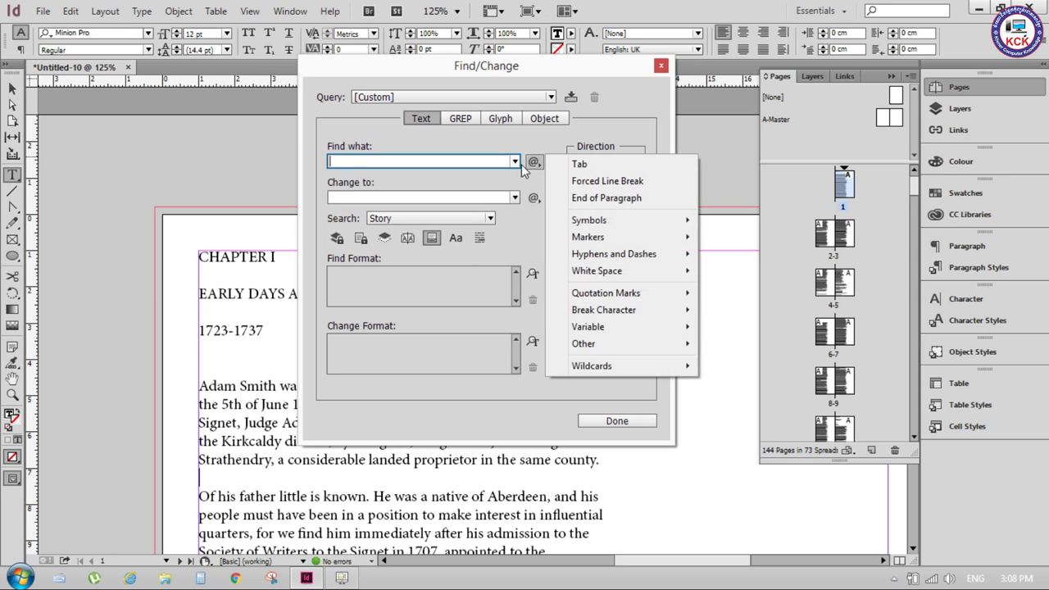
{"action": "left_click", "coordinate": [584, 199]}
{"action": "double_click", "coordinate": [328, 161]}
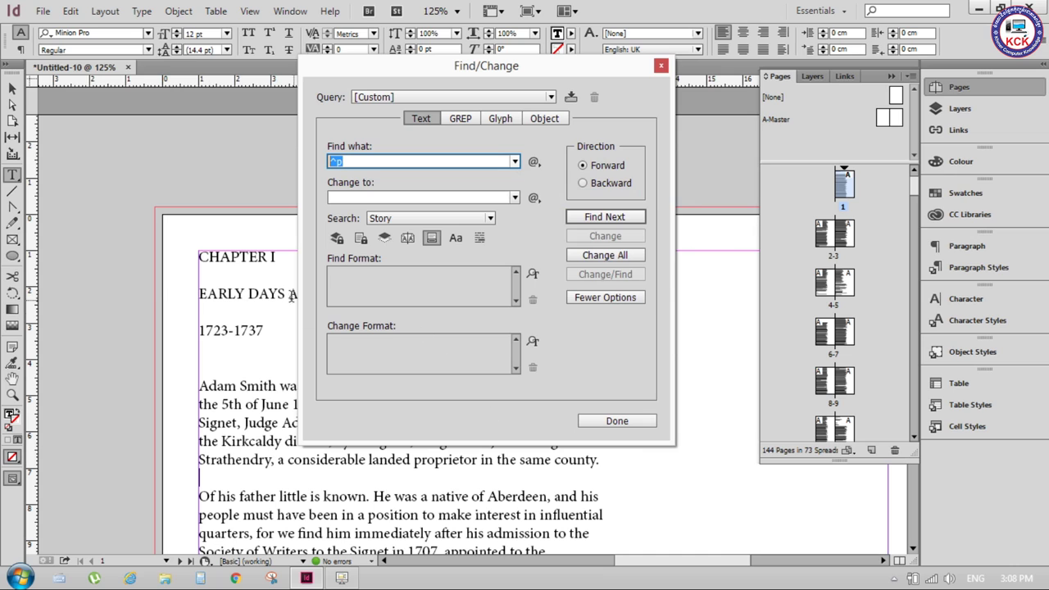
{"action": "key", "text": "BackSpace"}
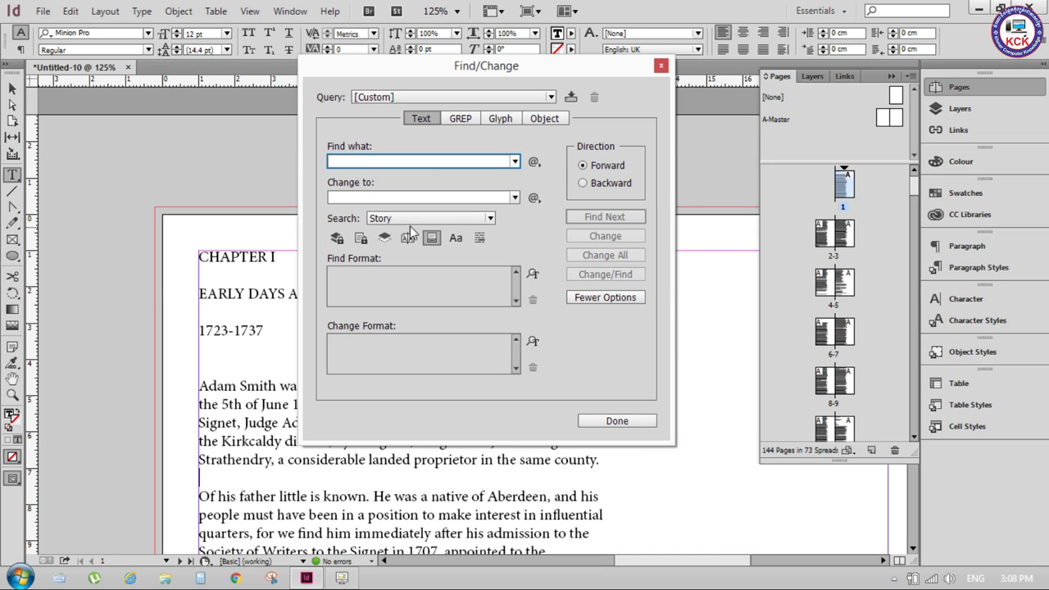
{"action": "left_click", "coordinate": [533, 162]}
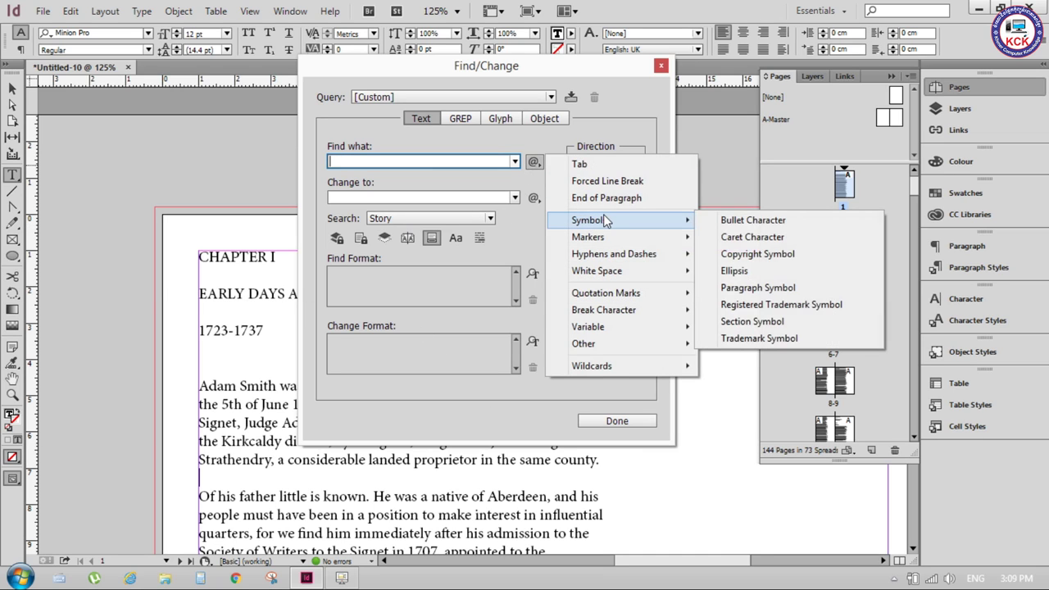
{"action": "mouse_move", "coordinate": [607, 220]}
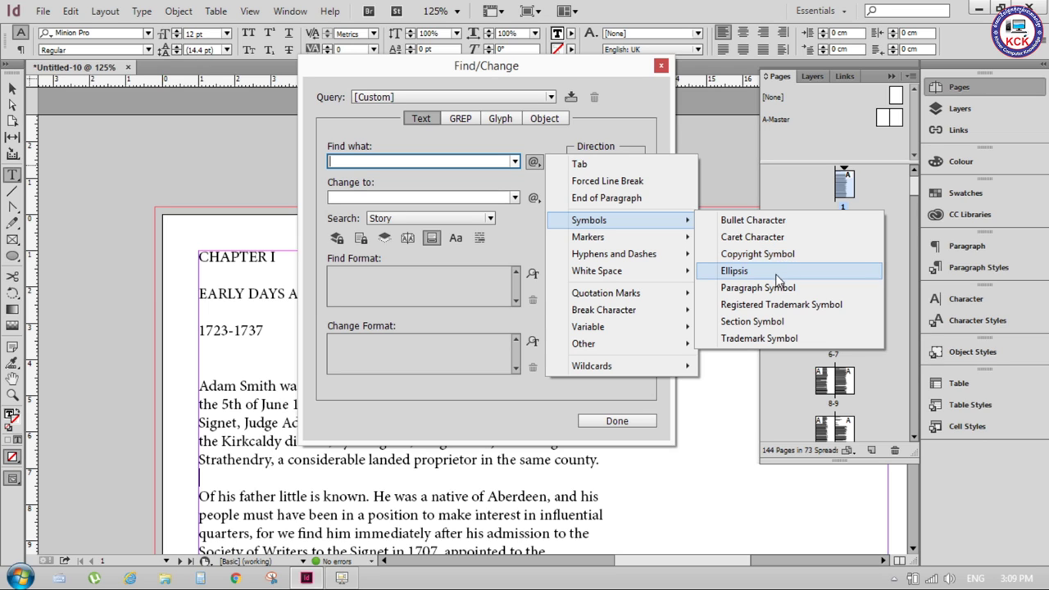
{"action": "left_click", "coordinate": [774, 254]}
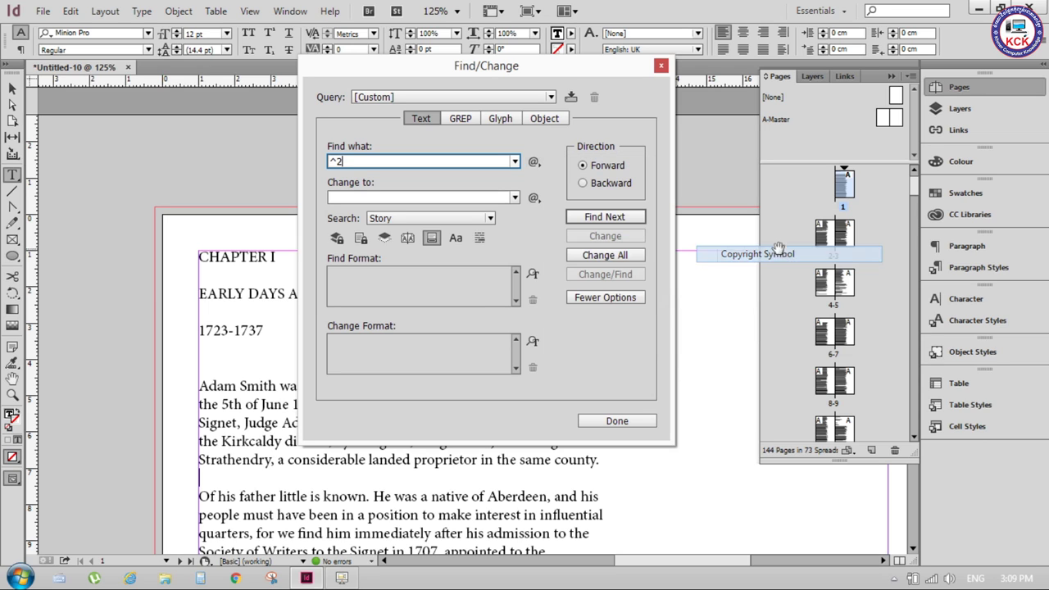
{"action": "left_click_drag", "start_coordinate": [360, 161], "coordinate": [295, 158]}
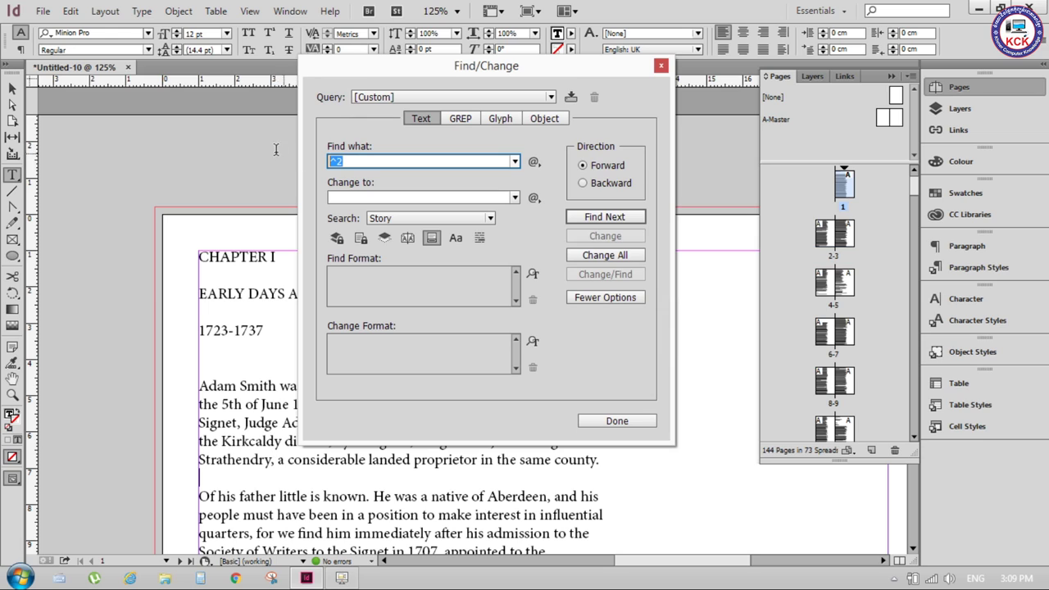
{"action": "key", "text": "BackSpace"}
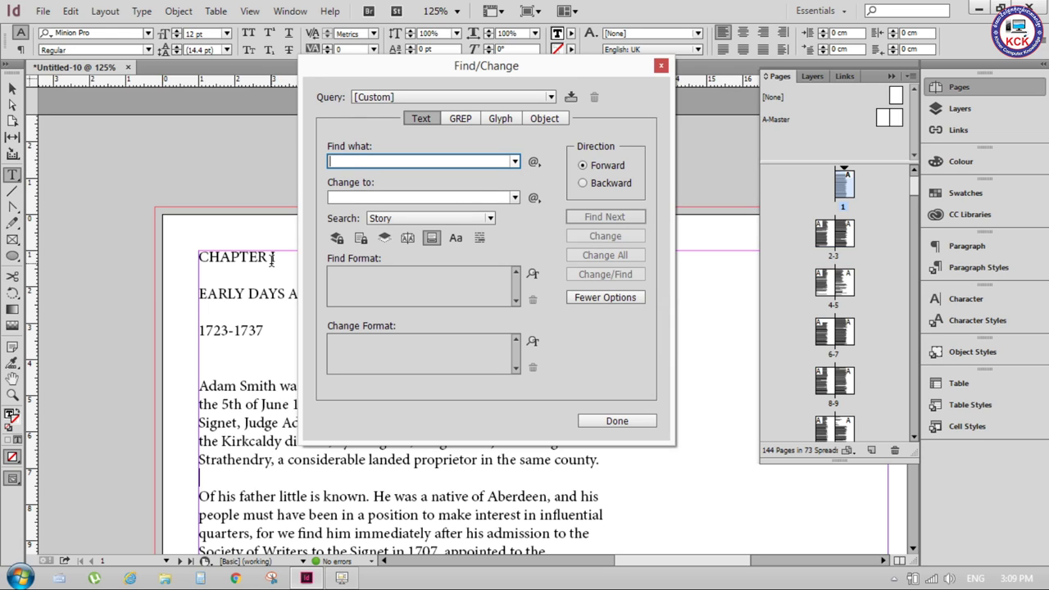
- Set Find what to ^p, the end-of-paragraph code
{"action": "left_click_drag", "start_coordinate": [419, 67], "coordinate": [630, 64]}
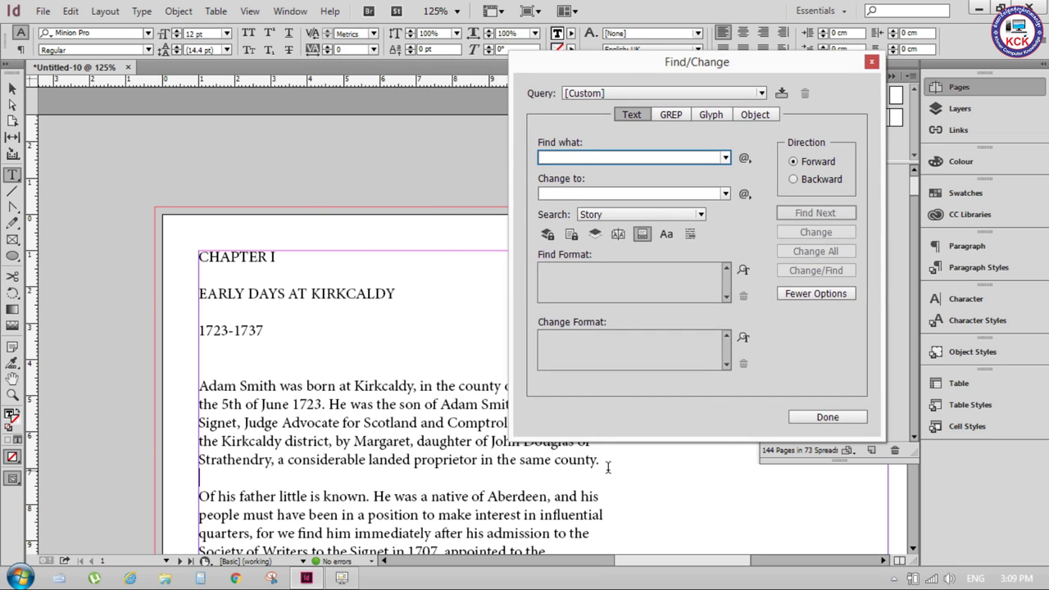
{"action": "left_click", "coordinate": [745, 158]}
{"action": "mouse_move", "coordinate": [799, 216]}
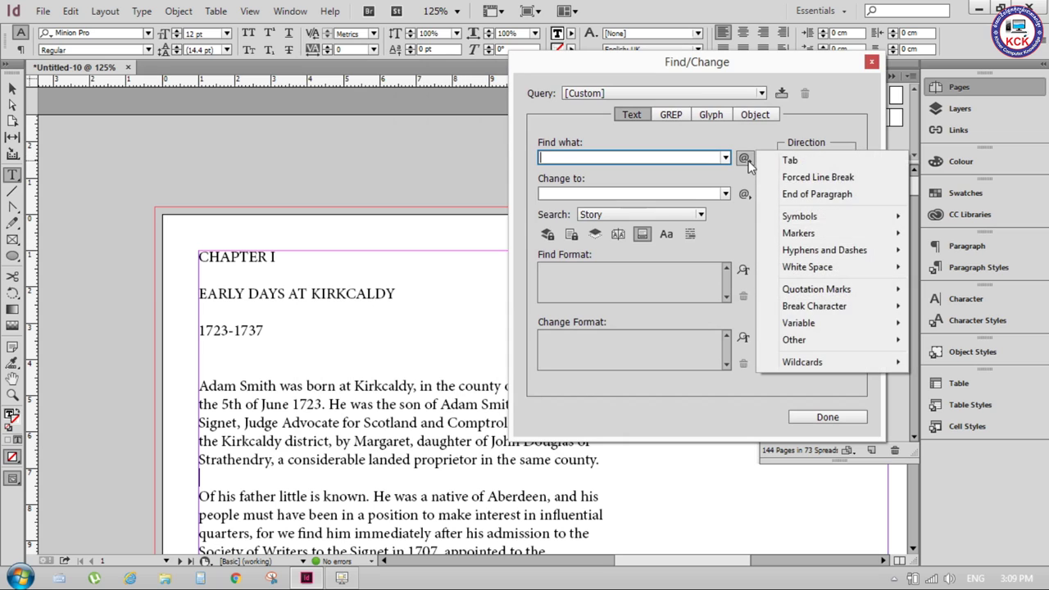
{"action": "left_click", "coordinate": [853, 201]}
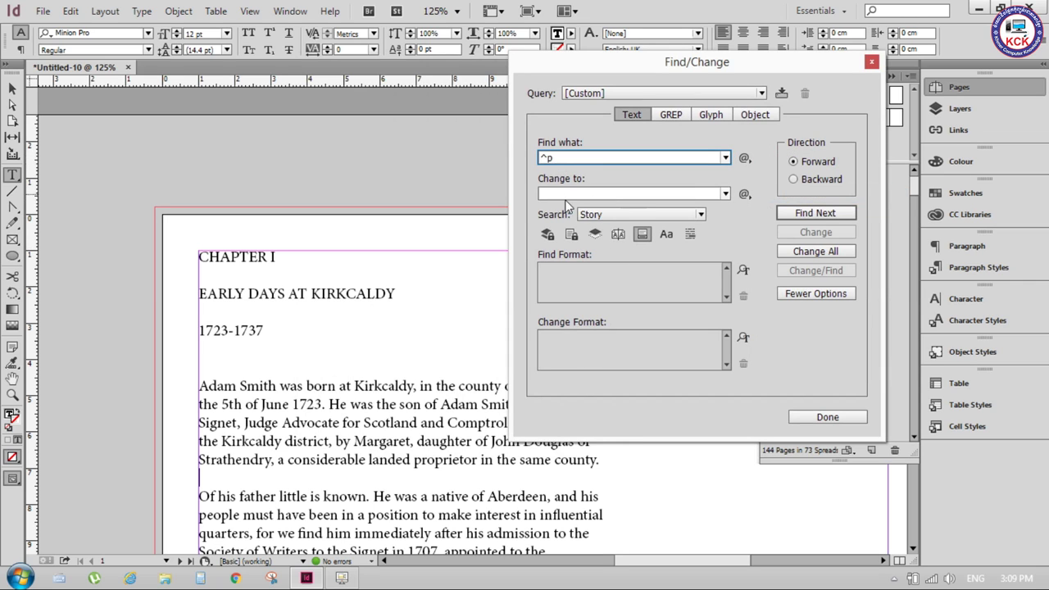
- Try an em space replacement, then clear it so Change to stays empty
{"action": "left_click", "coordinate": [634, 194]}
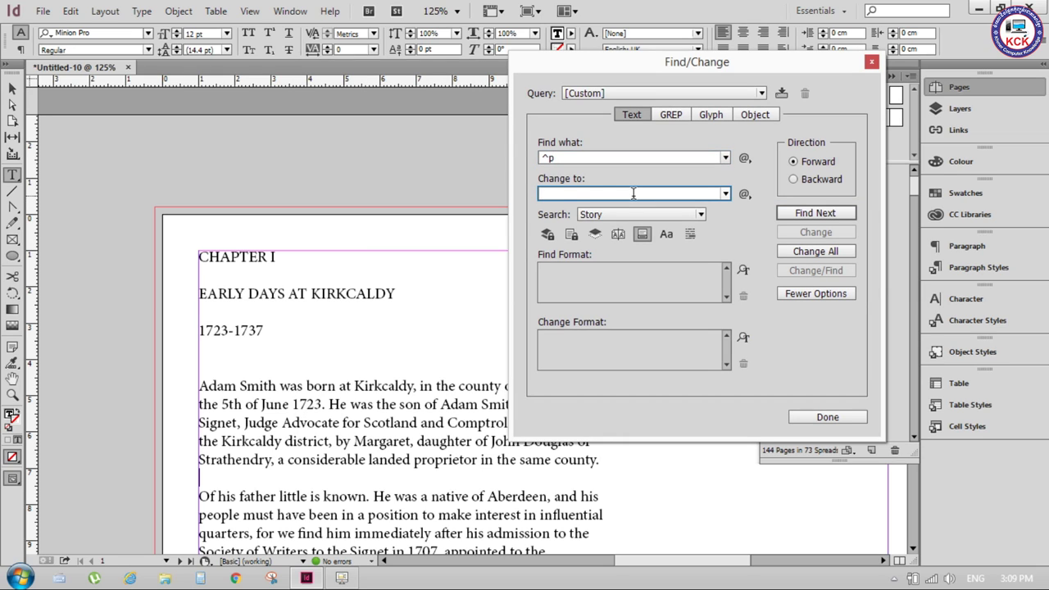
{"action": "left_click", "coordinate": [745, 194]}
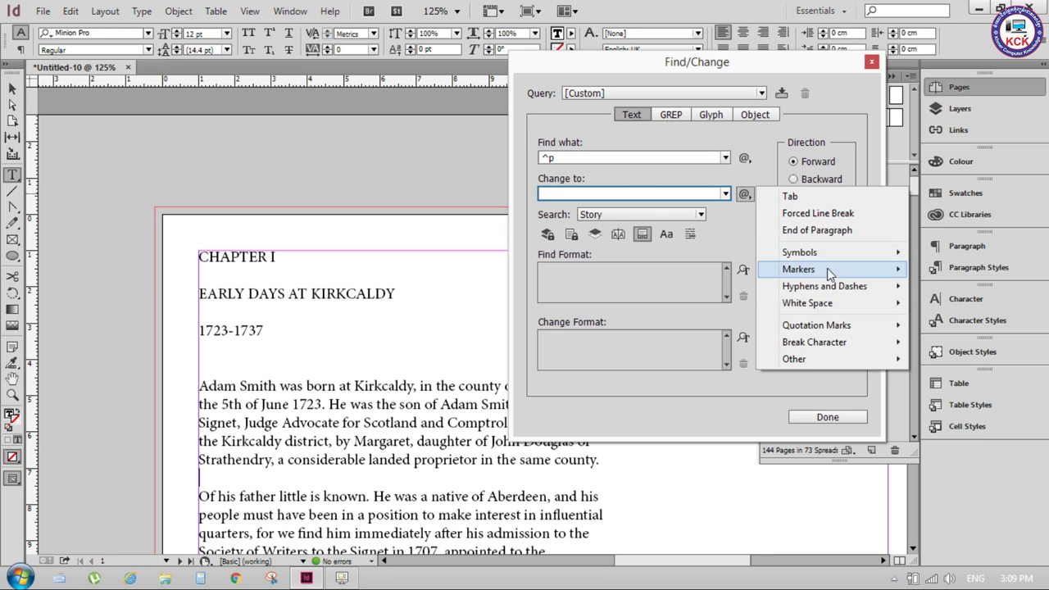
{"action": "mouse_move", "coordinate": [807, 303]}
{"action": "left_click", "coordinate": [625, 305]}
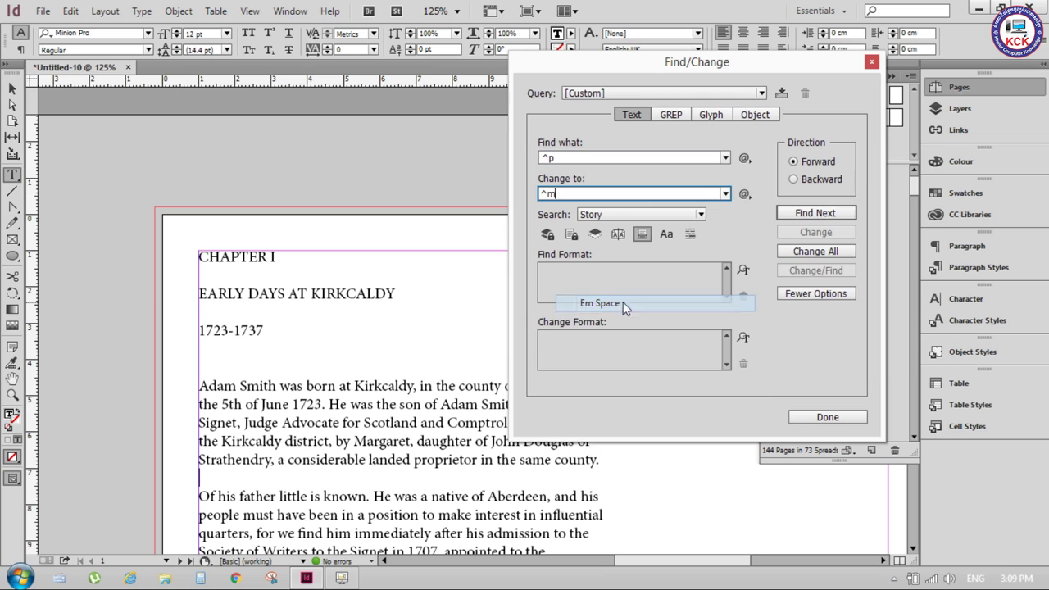
{"action": "left_click_drag", "start_coordinate": [561, 193], "coordinate": [491, 199]}
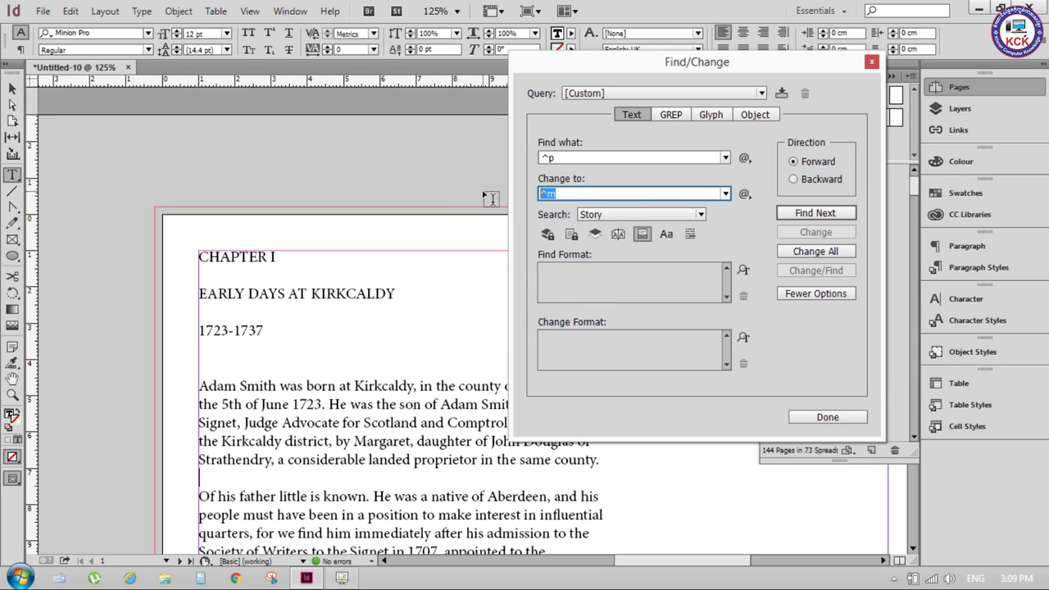
{"action": "key", "text": "BackSpace"}
{"action": "left_click", "coordinate": [745, 193]}
{"action": "mouse_move", "coordinate": [808, 304]}
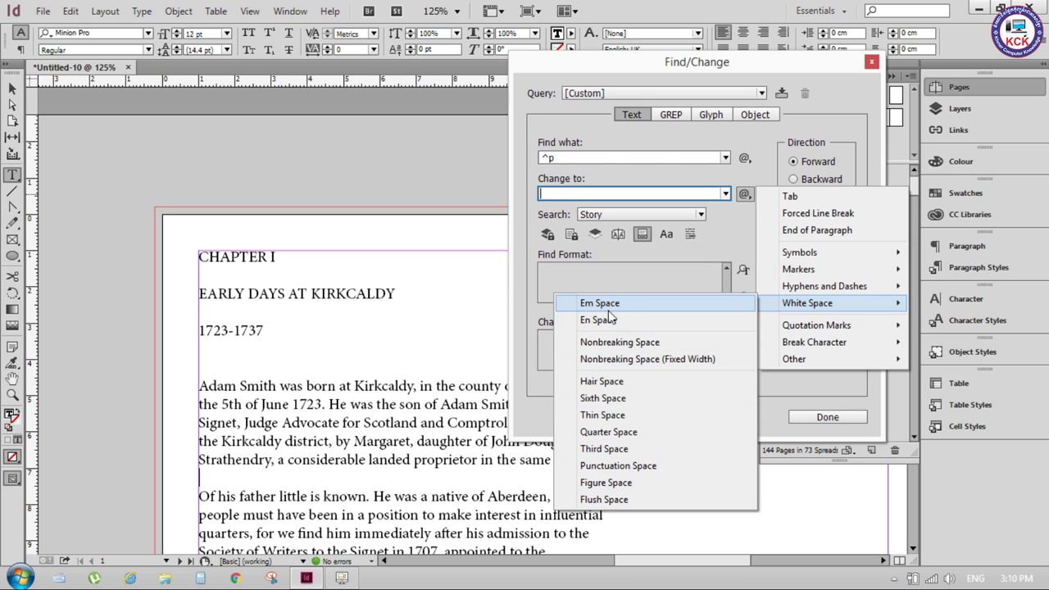
{"action": "left_click", "coordinate": [586, 193]}
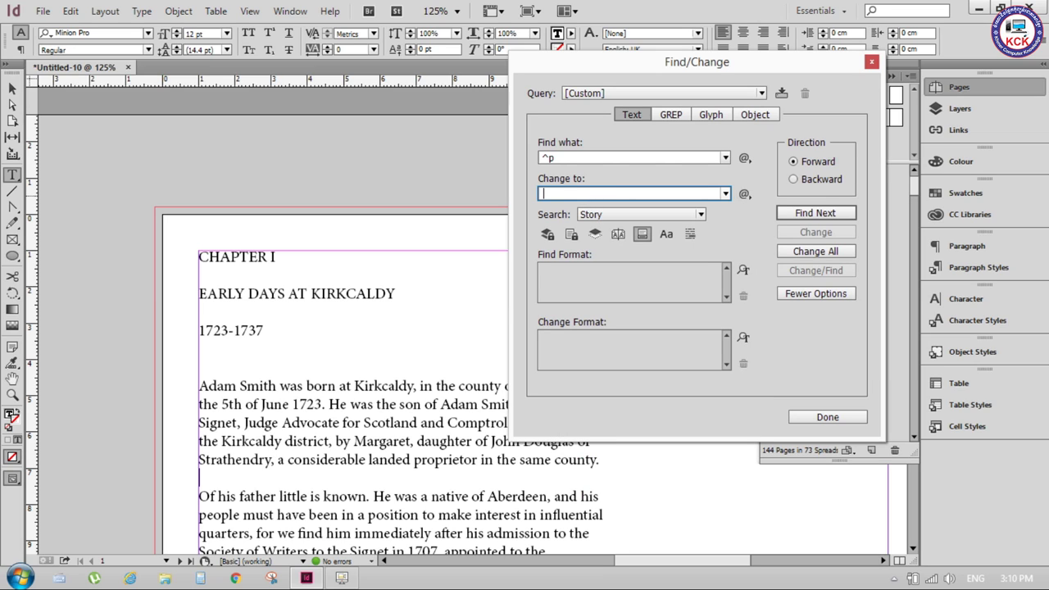
{"action": "left_click", "coordinate": [680, 217]}
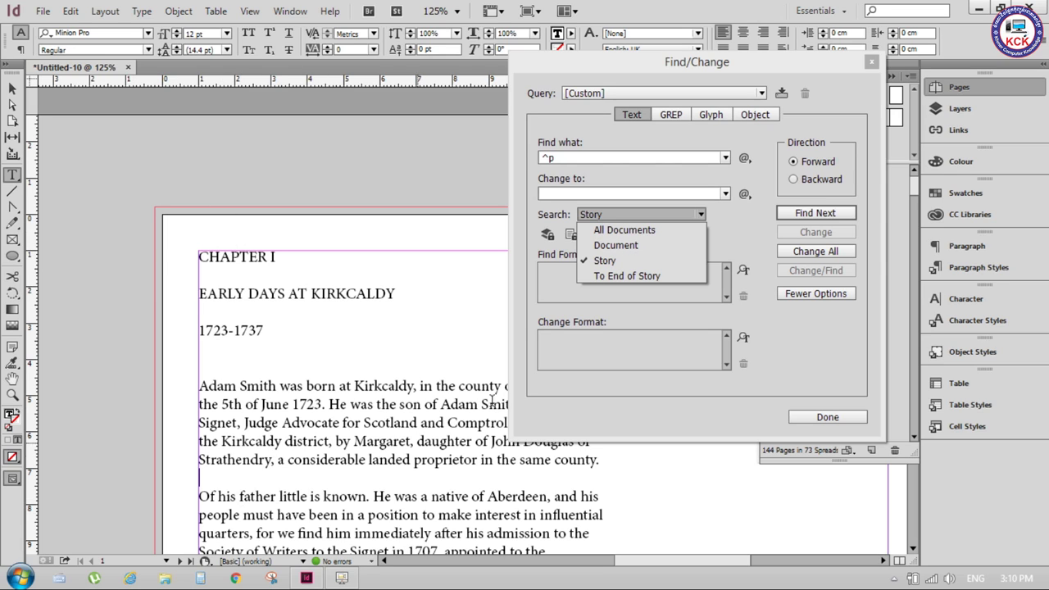
- Set the search scope to All Documents and step through ^p matches with Find Next
{"action": "left_click", "coordinate": [623, 230]}
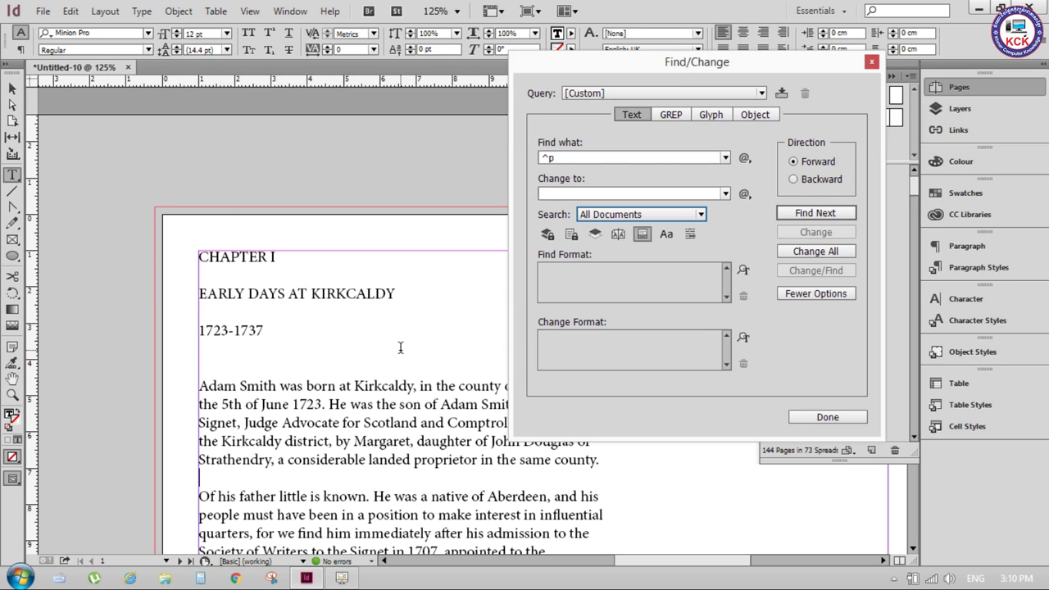
{"action": "left_click", "coordinate": [828, 218]}
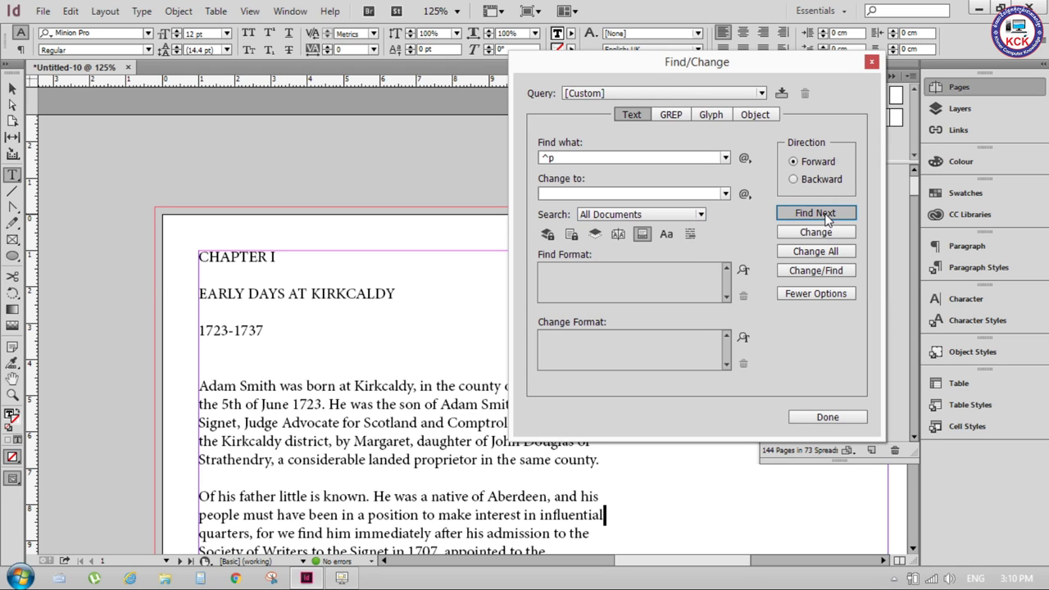
{"action": "left_click", "coordinate": [829, 217]}
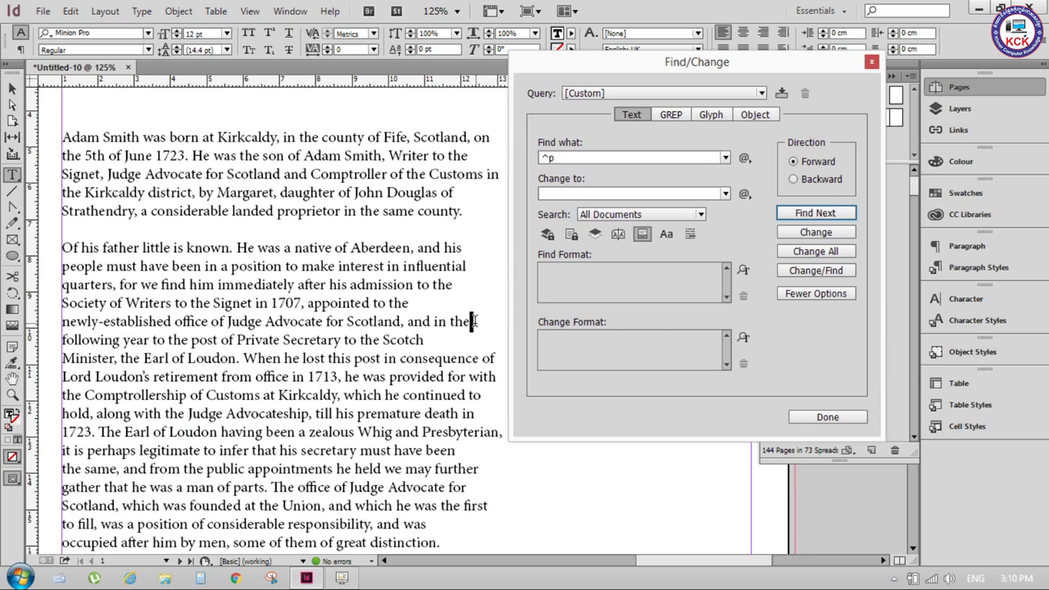
{"action": "left_click", "coordinate": [824, 214]}
{"action": "left_click", "coordinate": [824, 215]}
{"action": "left_click", "coordinate": [824, 215]}
{"action": "left_click", "coordinate": [824, 215]}
{"action": "left_click", "coordinate": [824, 215]}
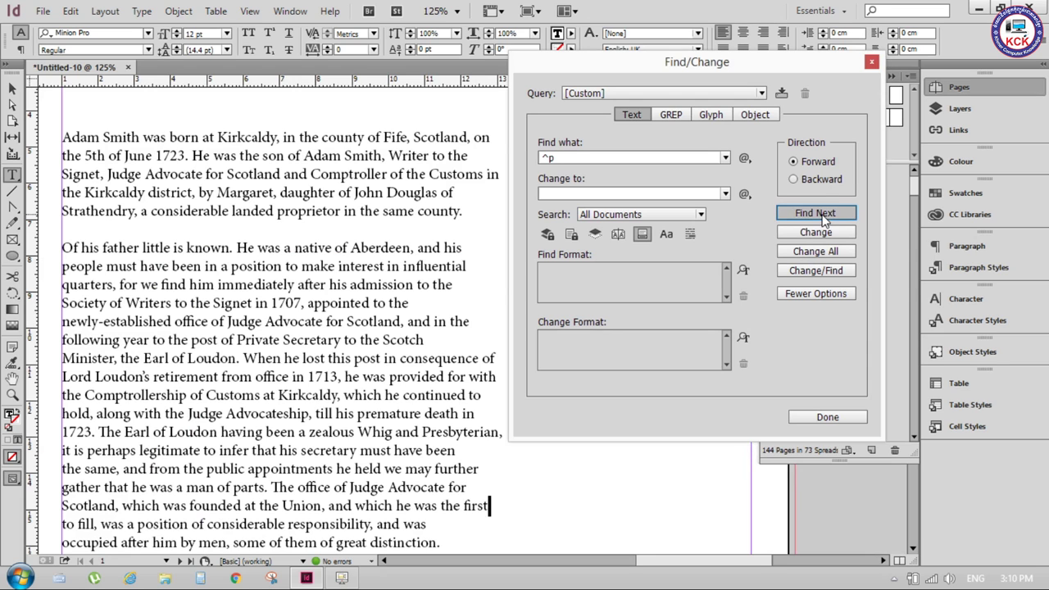
{"action": "left_click", "coordinate": [824, 215]}
{"action": "left_click", "coordinate": [816, 213]}
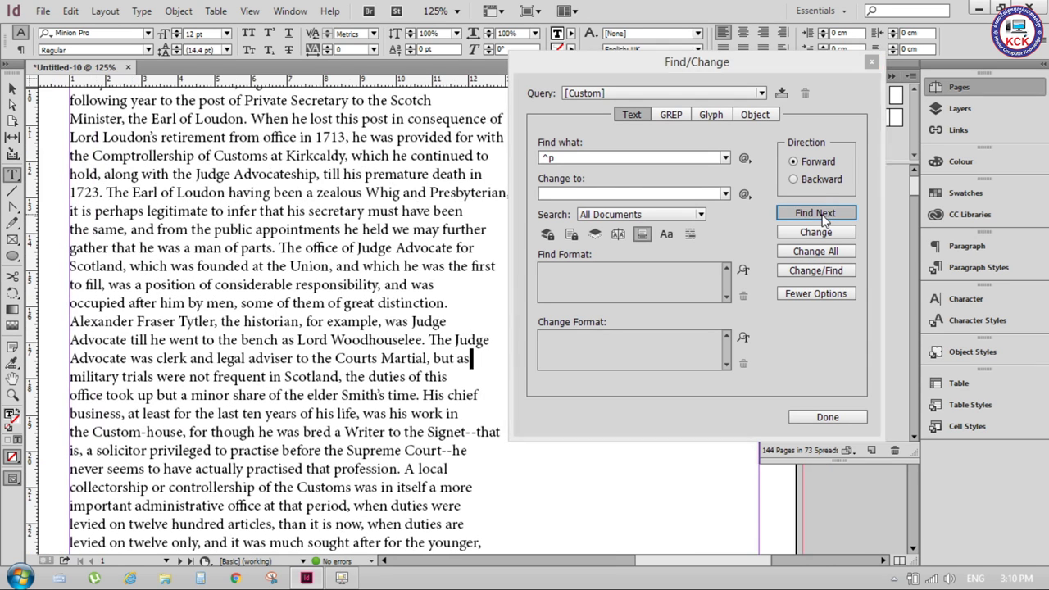
{"action": "left_click", "coordinate": [816, 213]}
{"action": "left_click", "coordinate": [816, 214]}
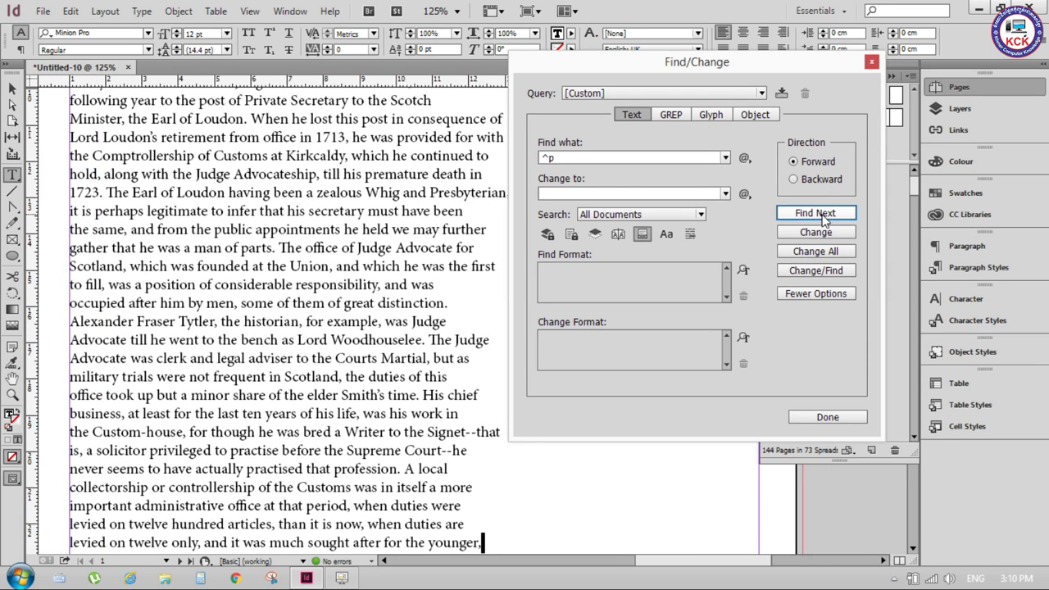
{"action": "left_click", "coordinate": [366, 127]}
- Restart from just after CHAPTER I and step through the next ^p matches
{"action": "key", "text": "ctrl+Home"}
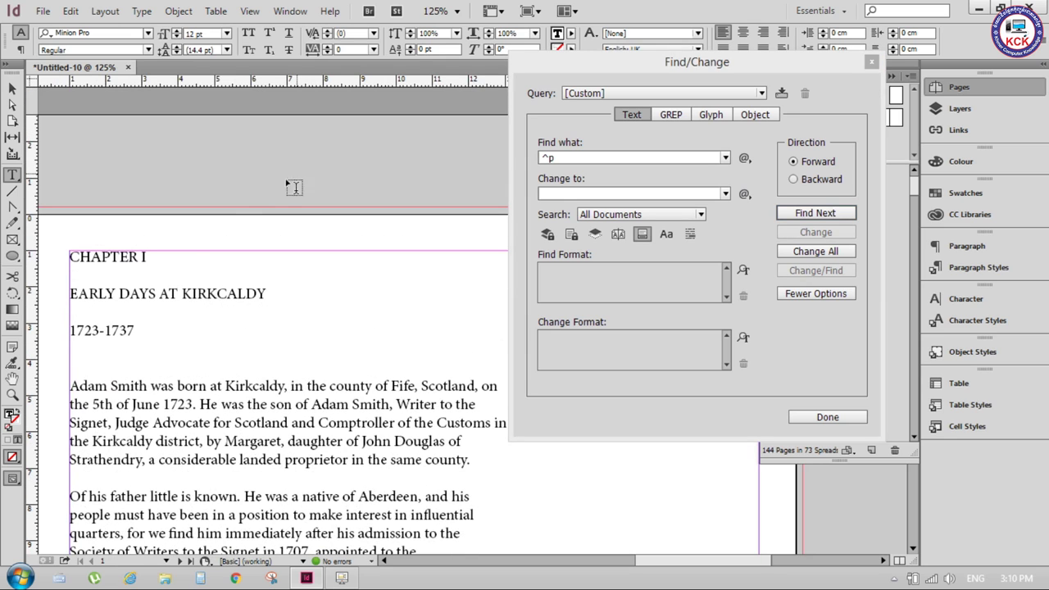
{"action": "left_click", "coordinate": [154, 255]}
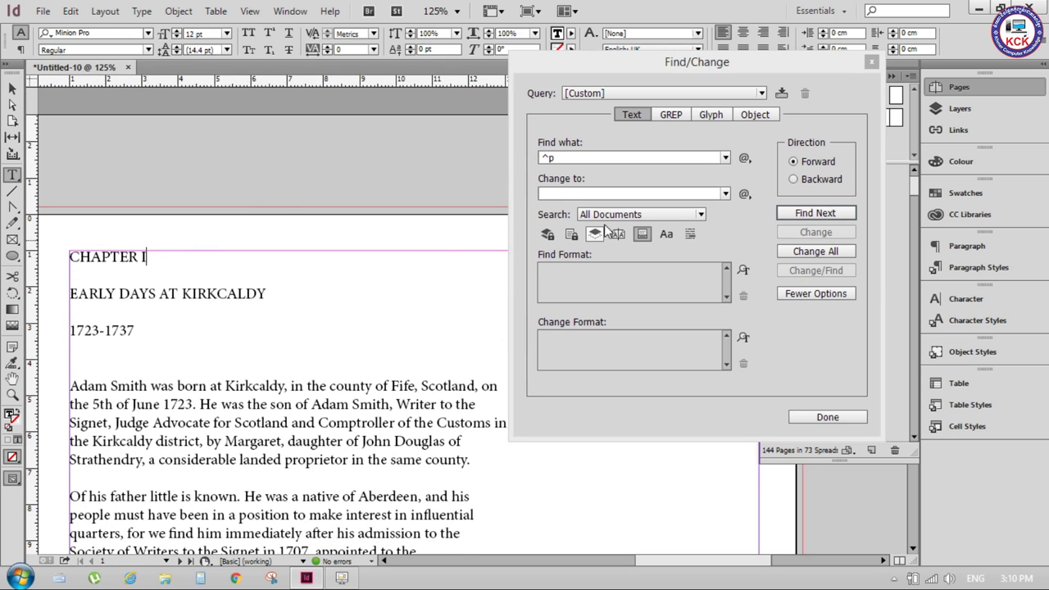
{"action": "left_click", "coordinate": [826, 215]}
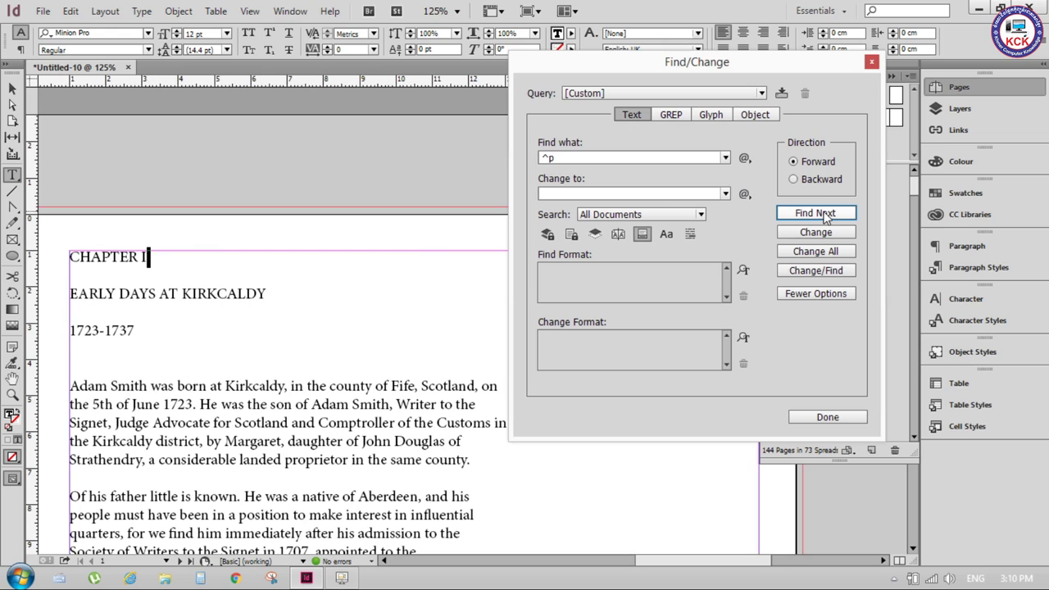
{"action": "left_click", "coordinate": [827, 215]}
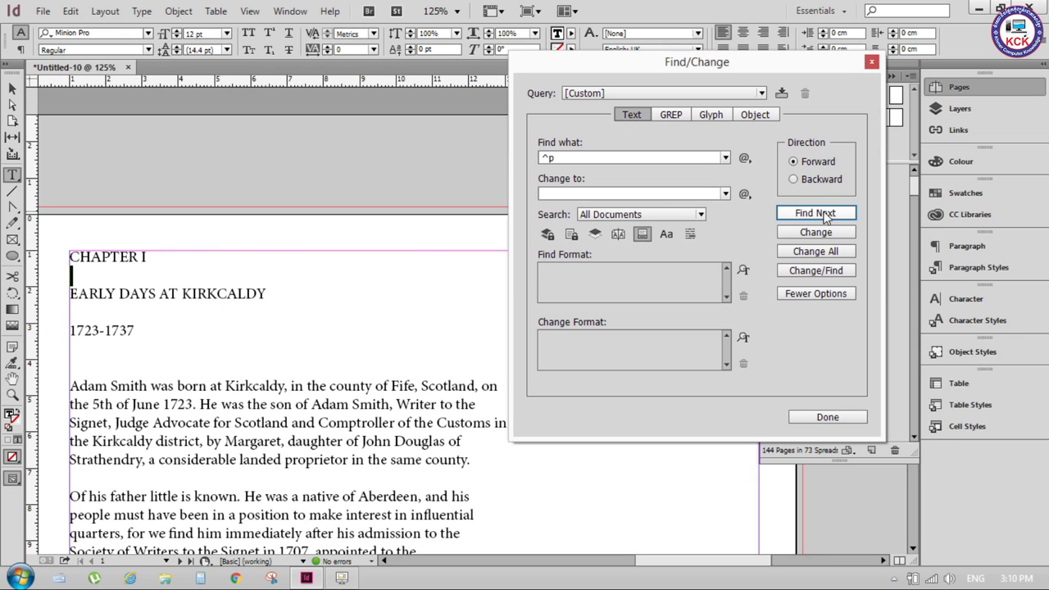
{"action": "left_click", "coordinate": [827, 215]}
{"action": "left_click", "coordinate": [826, 214]}
{"action": "left_click", "coordinate": [826, 215]}
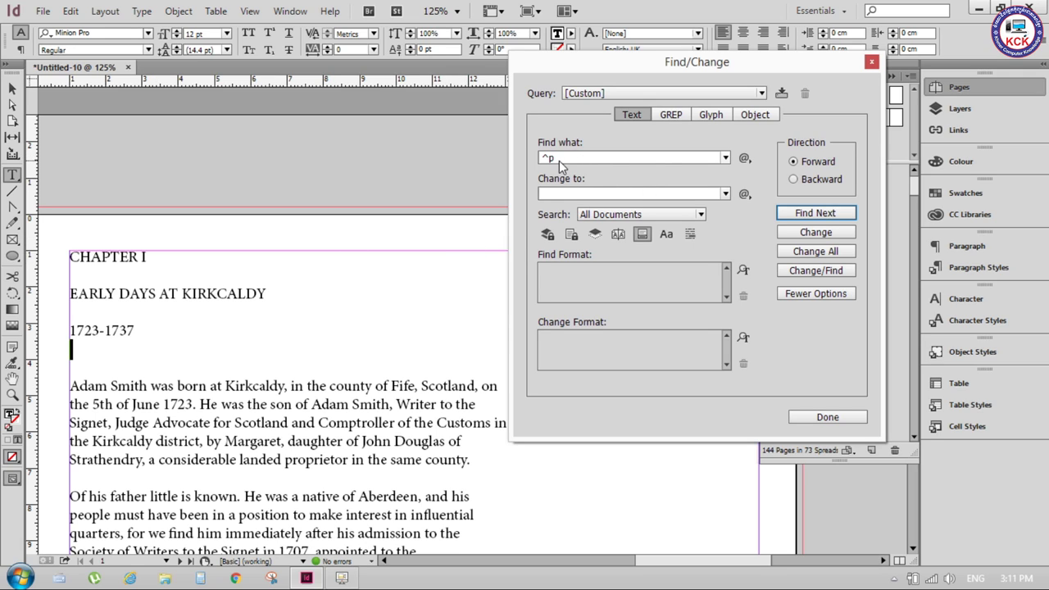
- Inspect the empty lines after CHAPTER I and the first paragraph, scrolling down the text
{"action": "left_click", "coordinate": [154, 257]}
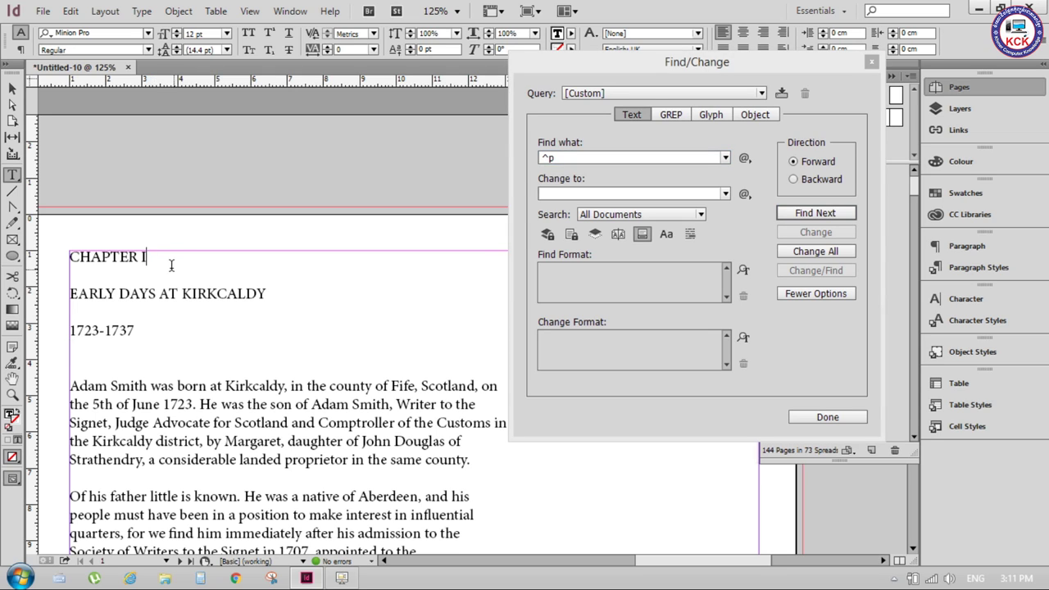
{"action": "left_click", "coordinate": [133, 276]}
{"action": "scroll", "coordinate": [149, 287], "scroll_direction": "down", "scroll_amount": 2}
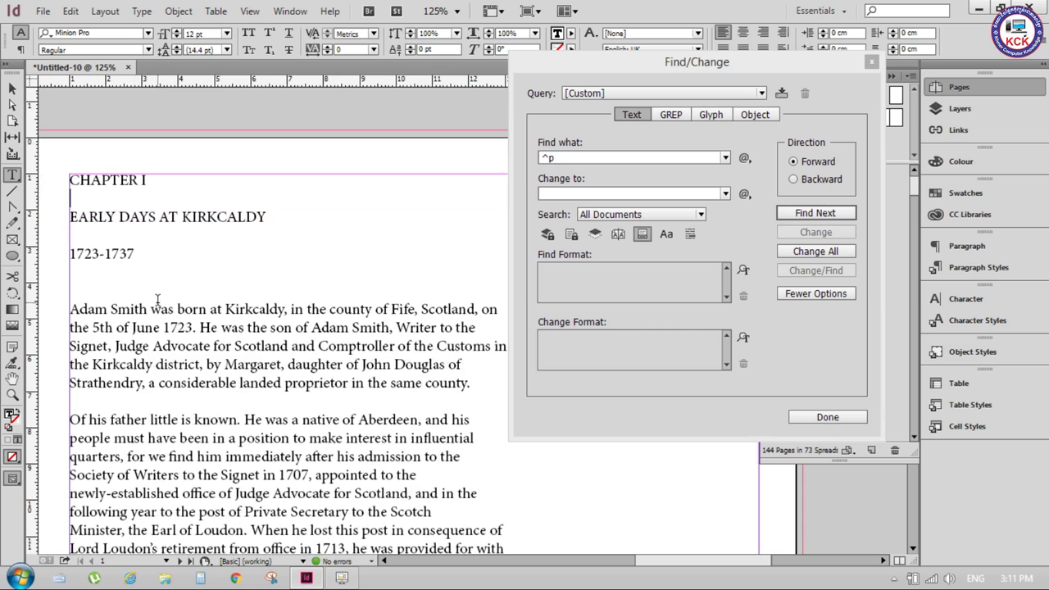
{"action": "left_click", "coordinate": [473, 386]}
{"action": "scroll", "coordinate": [482, 345], "scroll_direction": "down", "scroll_amount": 5}
{"action": "scroll", "coordinate": [471, 349], "scroll_direction": "down", "scroll_amount": 4}
{"action": "scroll", "coordinate": [472, 349], "scroll_direction": "down", "scroll_amount": 6}
{"action": "scroll", "coordinate": [472, 349], "scroll_direction": "down", "scroll_amount": 4}
{"action": "scroll", "coordinate": [471, 349], "scroll_direction": "down", "scroll_amount": 5}
{"action": "scroll", "coordinate": [469, 349], "scroll_direction": "down", "scroll_amount": 3}
{"action": "scroll", "coordinate": [469, 350], "scroll_direction": "down", "scroll_amount": 5}
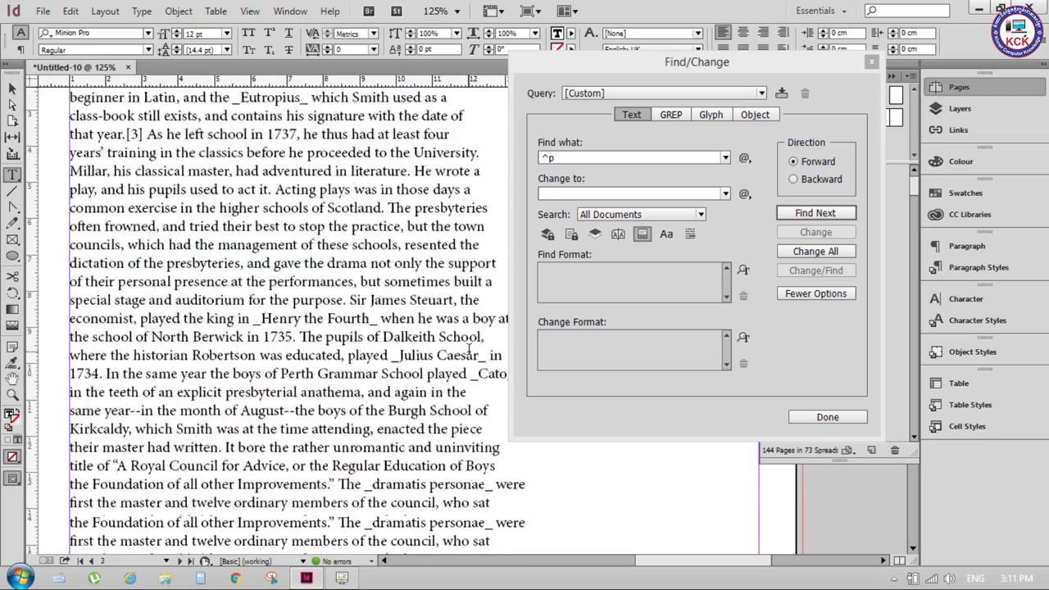
{"action": "scroll", "coordinate": [469, 350], "scroll_direction": "down", "scroll_amount": 5}
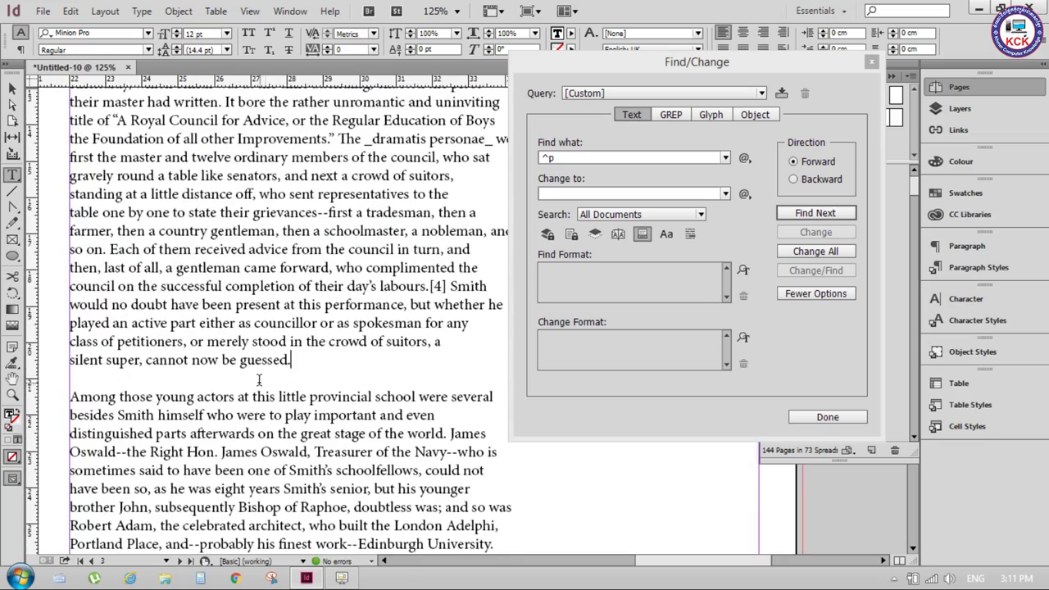
- Append a second End of Paragraph so Find what reads ^p^p
{"action": "left_click", "coordinate": [600, 158]}
{"action": "left_click", "coordinate": [744, 158]}
{"action": "mouse_move", "coordinate": [799, 217]}
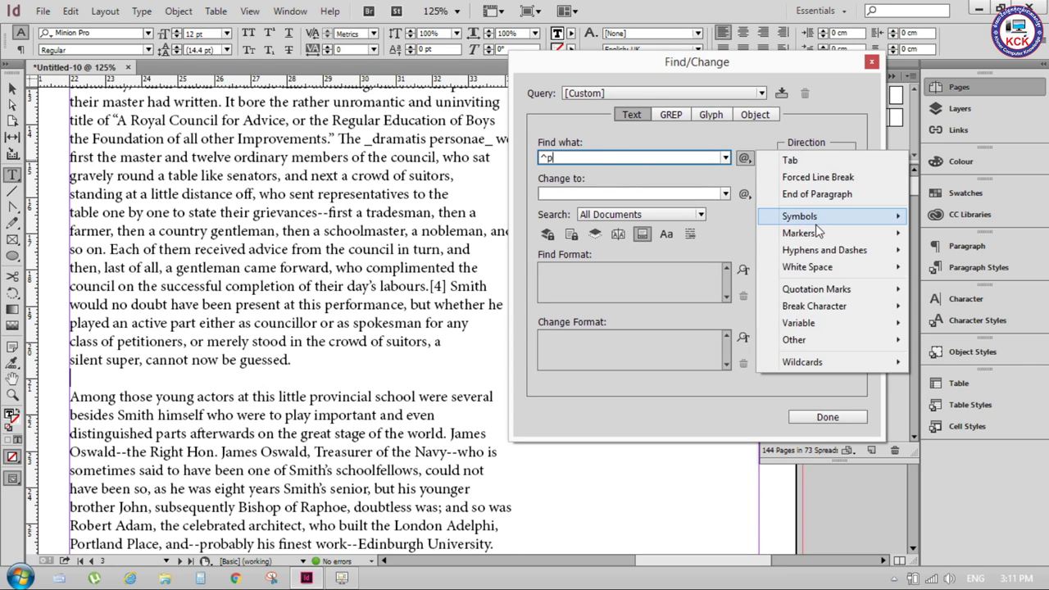
{"action": "left_click", "coordinate": [843, 198]}
- Return to CHAPTER I and step through double paragraph breaks with Find Next
{"action": "key", "text": "ctrl+a"}
{"action": "left_click", "coordinate": [241, 170]}
{"action": "scroll", "coordinate": [246, 173], "scroll_direction": "up", "scroll_amount": 5}
{"action": "scroll", "coordinate": [287, 189], "scroll_direction": "up", "scroll_amount": 5}
{"action": "scroll", "coordinate": [402, 229], "scroll_direction": "up", "scroll_amount": 5}
{"action": "scroll", "coordinate": [402, 230], "scroll_direction": "up", "scroll_amount": 5}
{"action": "scroll", "coordinate": [403, 231], "scroll_direction": "up", "scroll_amount": 5}
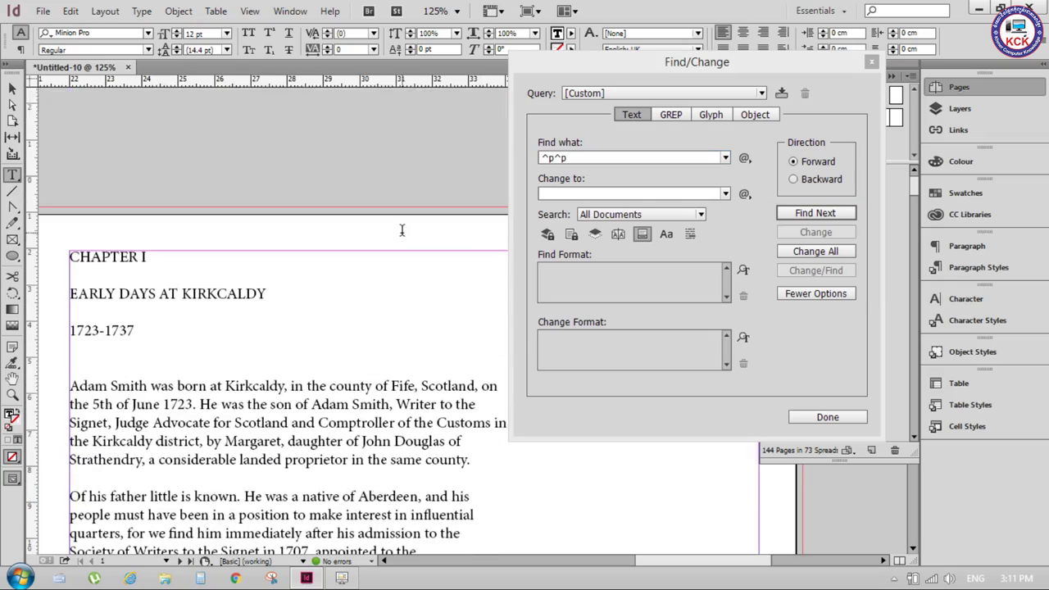
{"action": "left_click", "coordinate": [171, 260]}
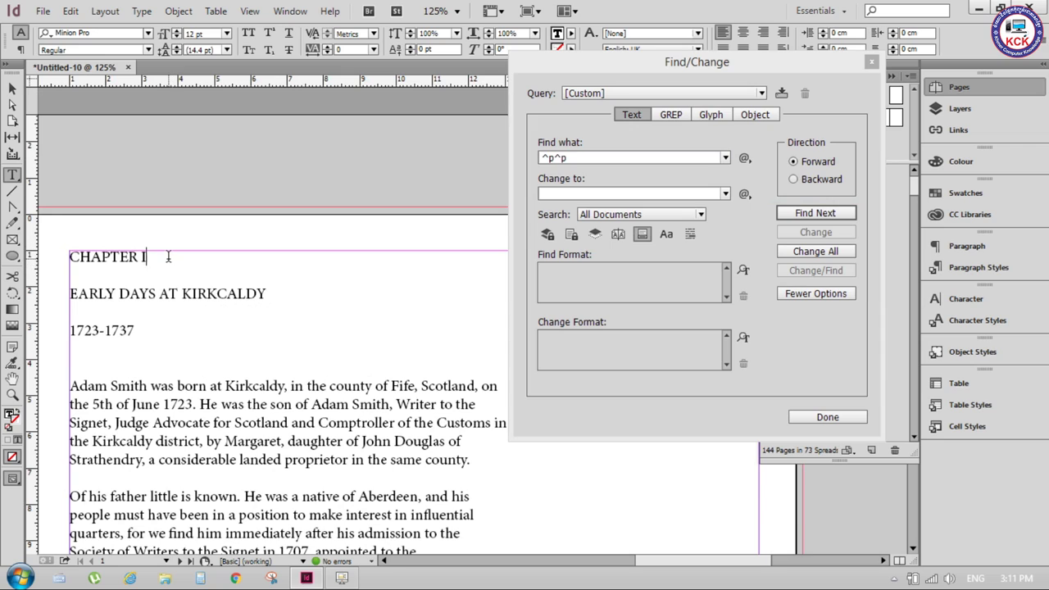
{"action": "left_click", "coordinate": [818, 214]}
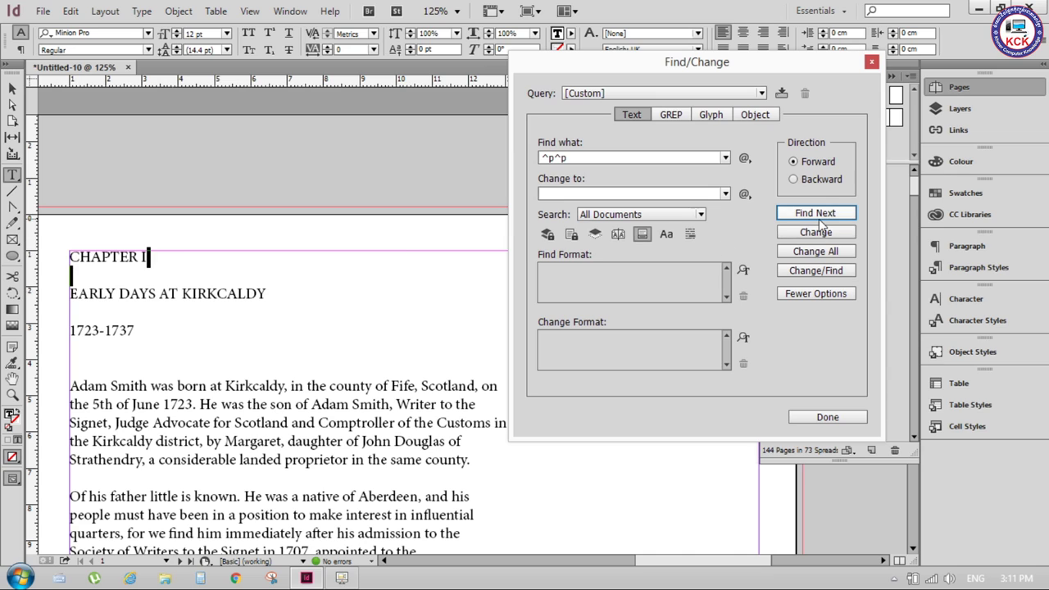
{"action": "left_click", "coordinate": [819, 216]}
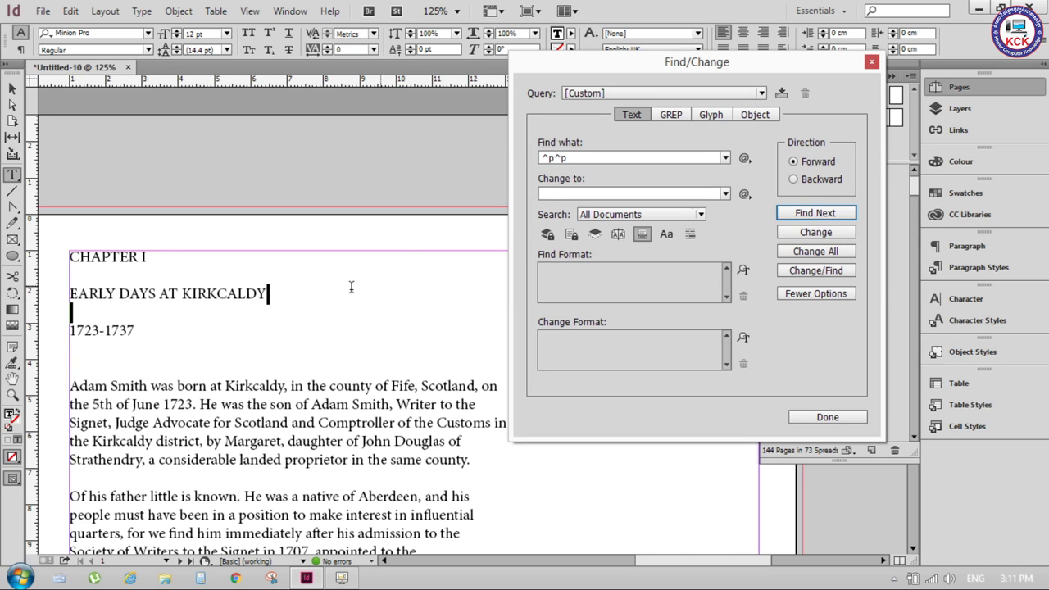
{"action": "left_click", "coordinate": [810, 214]}
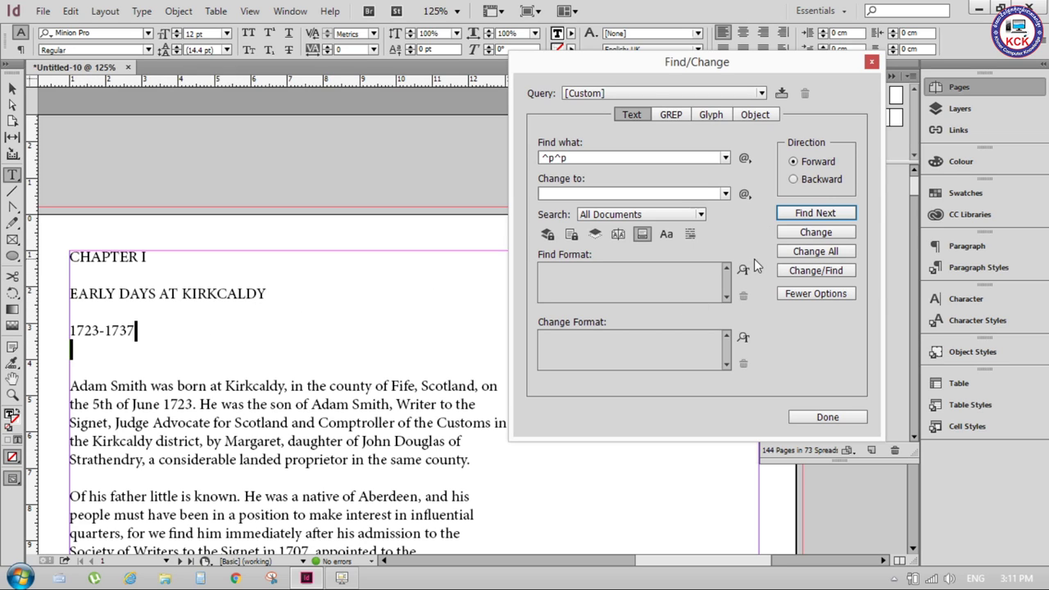
{"action": "left_click", "coordinate": [828, 217]}
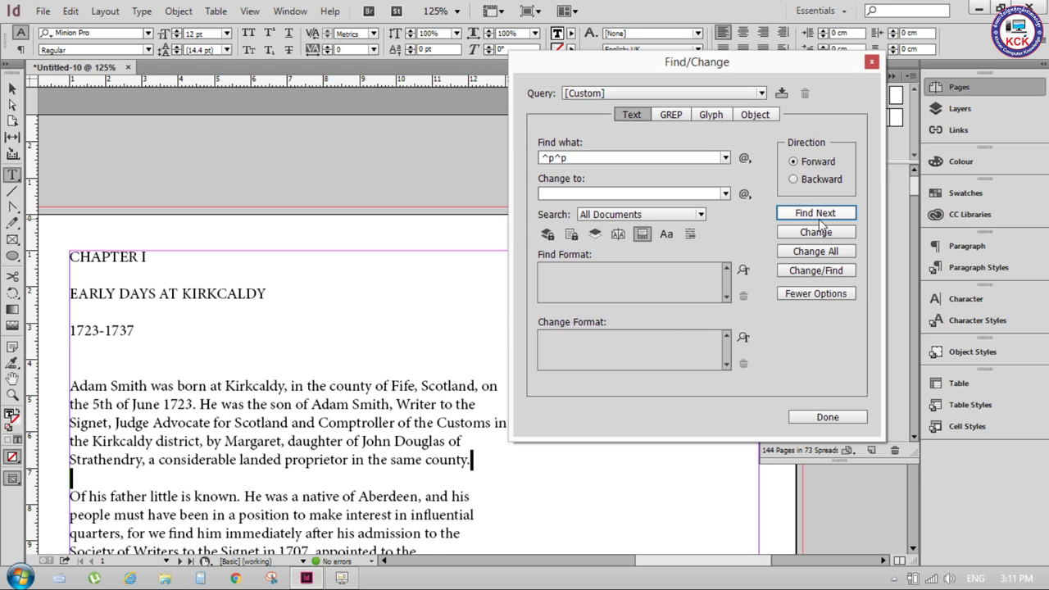
{"action": "left_click", "coordinate": [819, 212]}
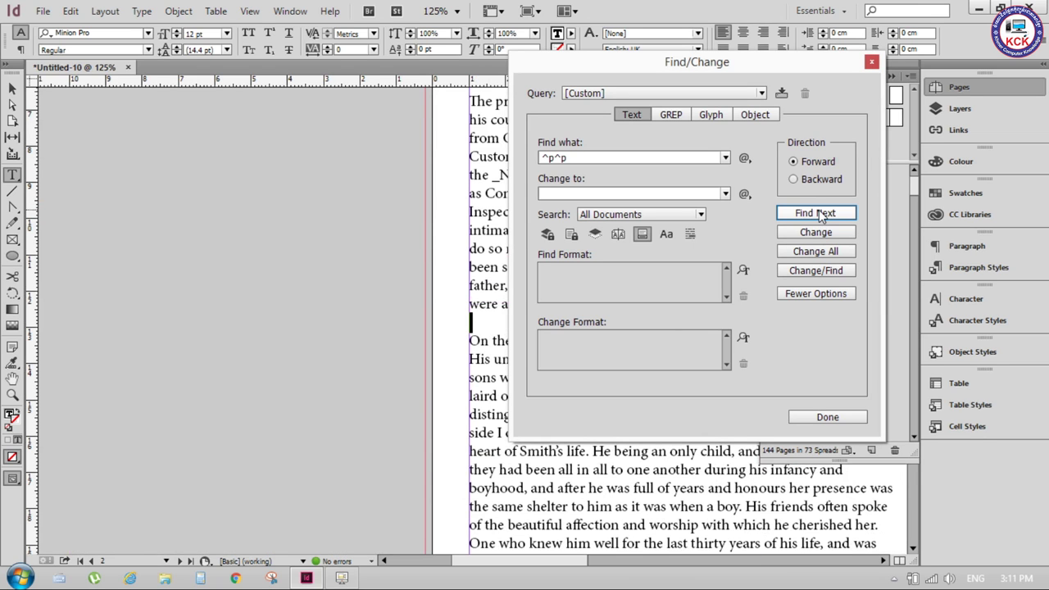
- Jump to page 1 via the Pages panel, select the text frame, and undo the last change
{"action": "left_click_drag", "start_coordinate": [757, 63], "coordinate": [697, 64]}
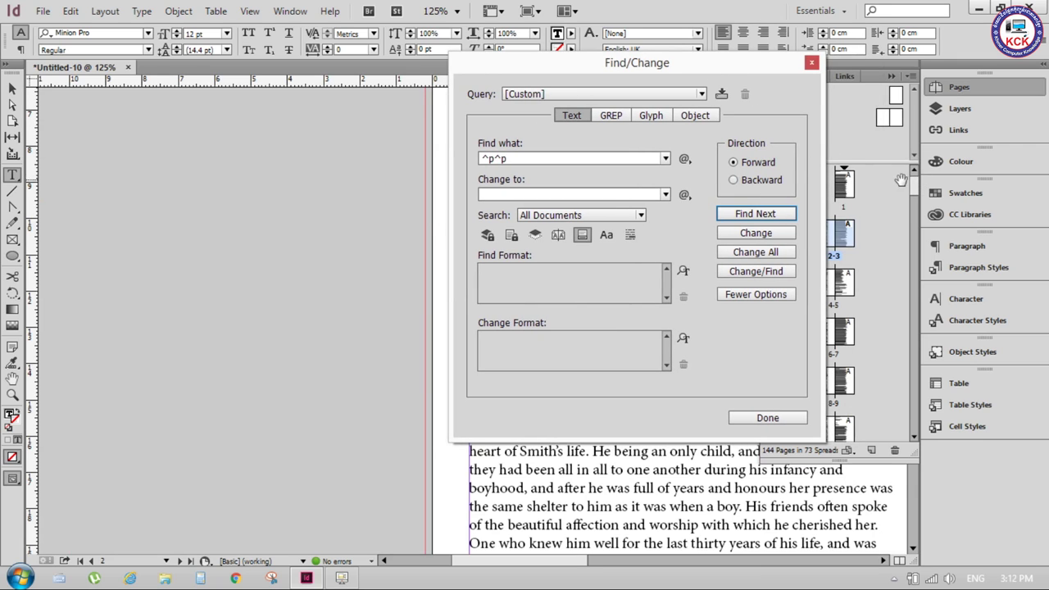
{"action": "double_click", "coordinate": [845, 190]}
{"action": "key", "text": "Return"}
{"action": "left_click", "coordinate": [12, 88]}
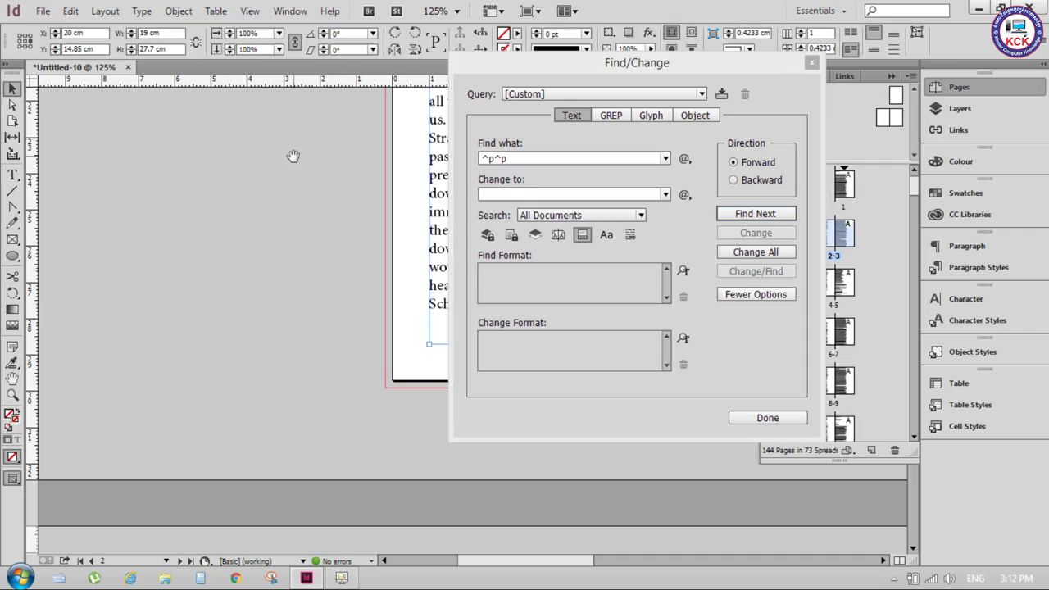
{"action": "scroll", "coordinate": [441, 220], "scroll_direction": "up", "scroll_amount": 5}
{"action": "scroll", "coordinate": [312, 307], "scroll_direction": "up", "scroll_amount": 5}
{"action": "scroll", "coordinate": [311, 308], "scroll_direction": "up", "scroll_amount": 5}
{"action": "scroll", "coordinate": [312, 307], "scroll_direction": "up", "scroll_amount": 5}
{"action": "scroll", "coordinate": [311, 307], "scroll_direction": "up", "scroll_amount": 3}
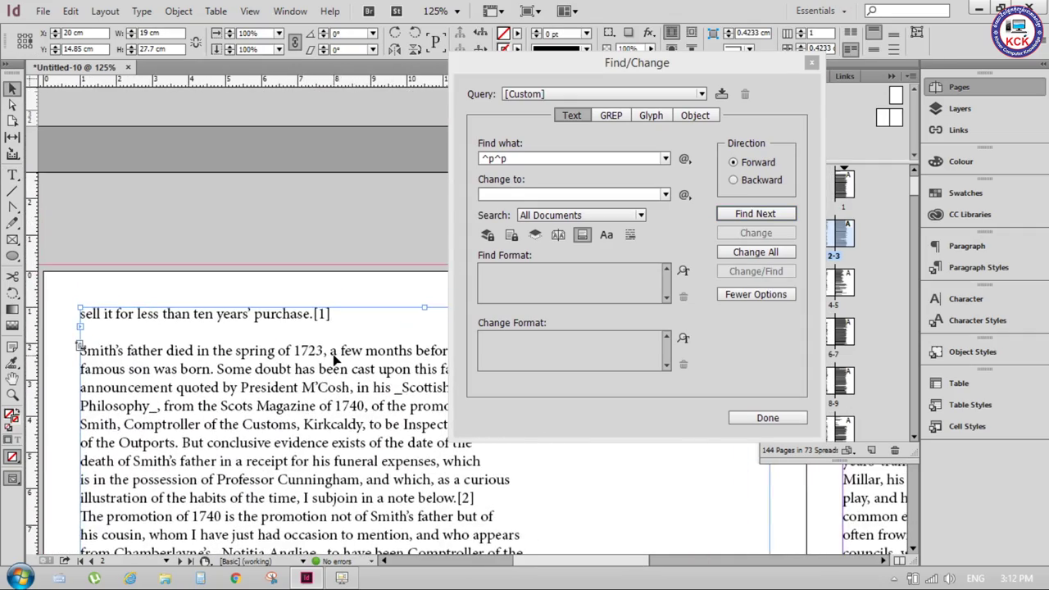
{"action": "key", "text": "ctrl+z"}
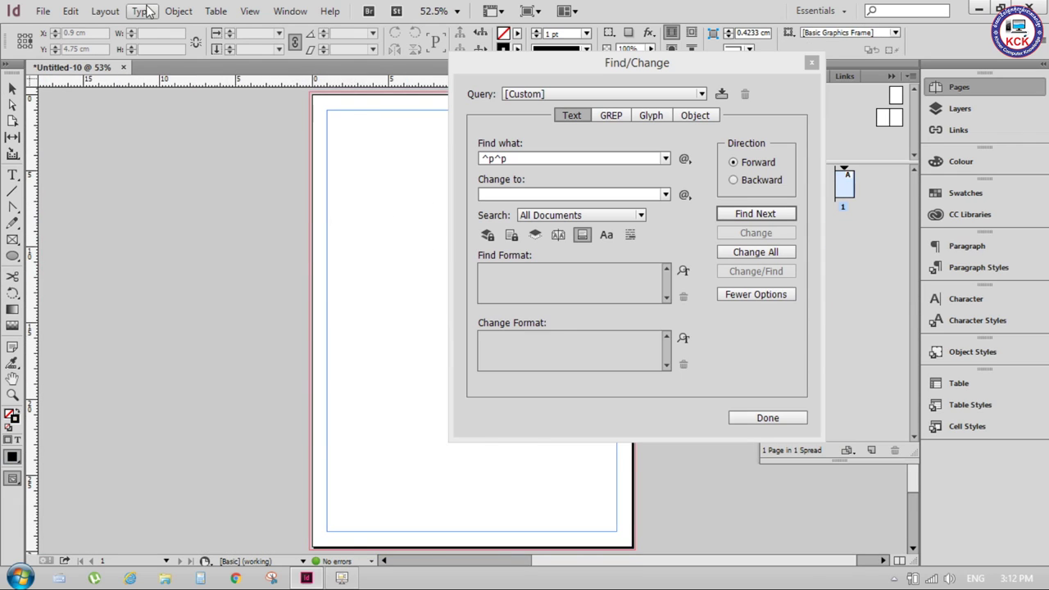
- Redo the change to restore the text, then zoom to 100% on the top of page 1
{"action": "left_click", "coordinate": [72, 12]}
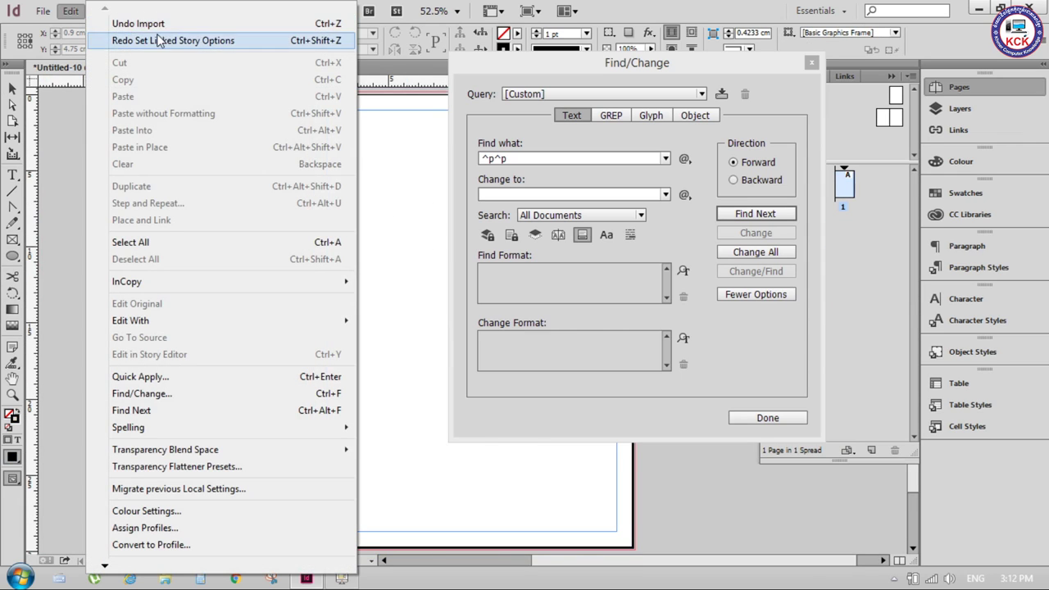
{"action": "left_click", "coordinate": [152, 40]}
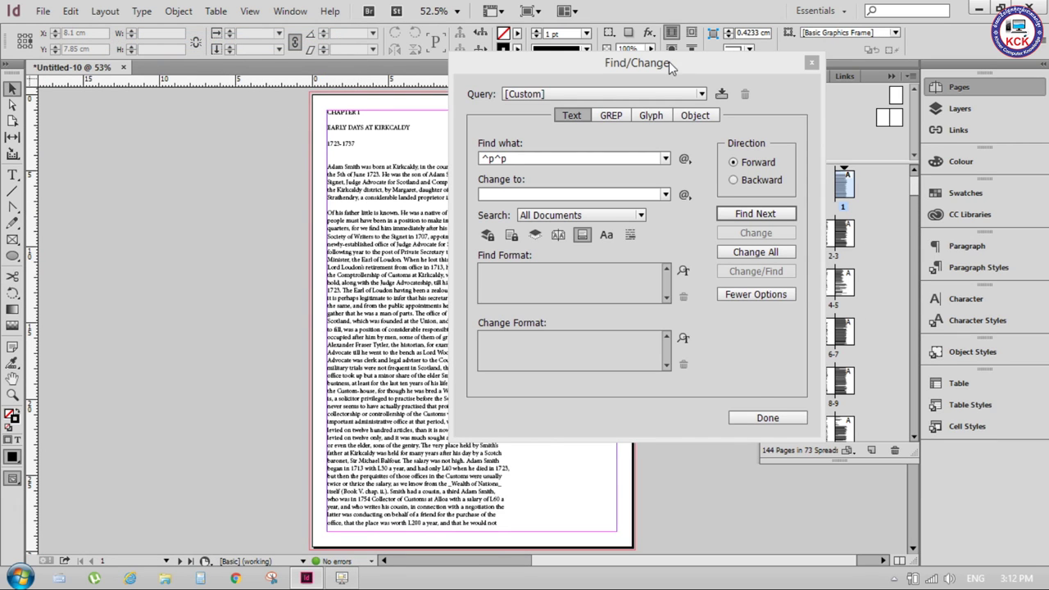
{"action": "left_click_drag", "start_coordinate": [669, 61], "coordinate": [699, 64]}
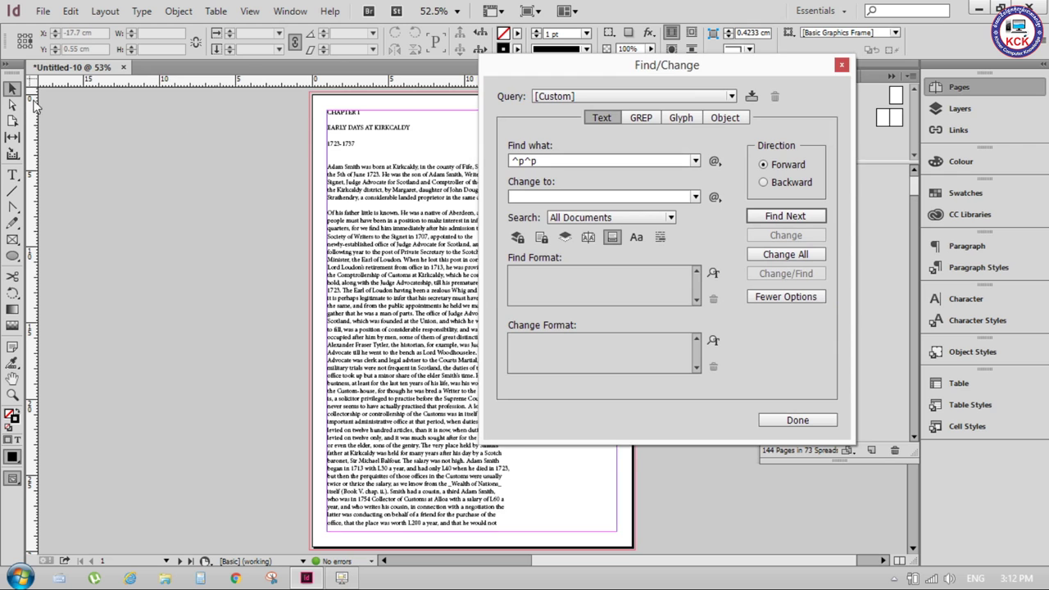
{"action": "left_click", "coordinate": [233, 164]}
{"action": "key", "text": "ctrl+1"}
{"action": "left_click_drag", "start_coordinate": [452, 137], "coordinate": [170, 162]}
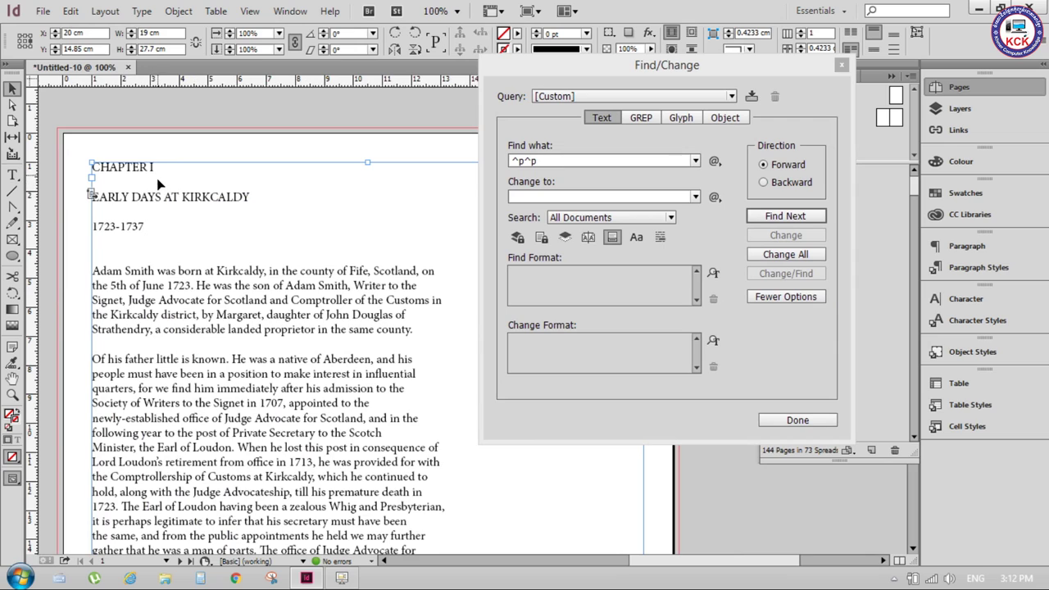
- Replace every ^p^p double paragraph break with $$$$ (644 changes), then scroll through to check
{"action": "left_click", "coordinate": [541, 161]}
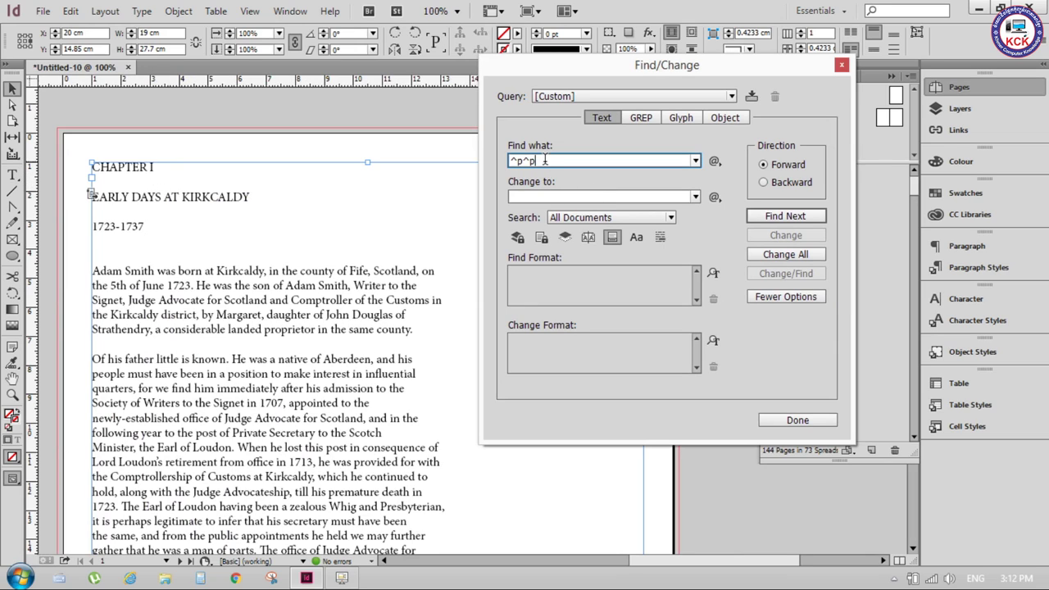
{"action": "left_click", "coordinate": [543, 196]}
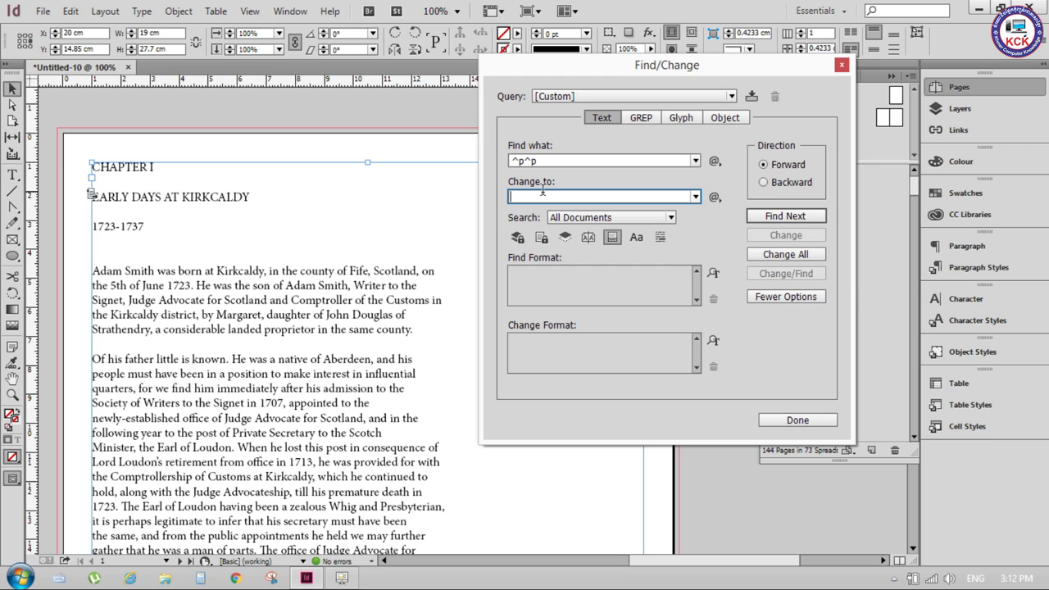
{"action": "key", "text": "shift"}
{"action": "key", "text": "shift"}
{"action": "key", "text": "shift"}
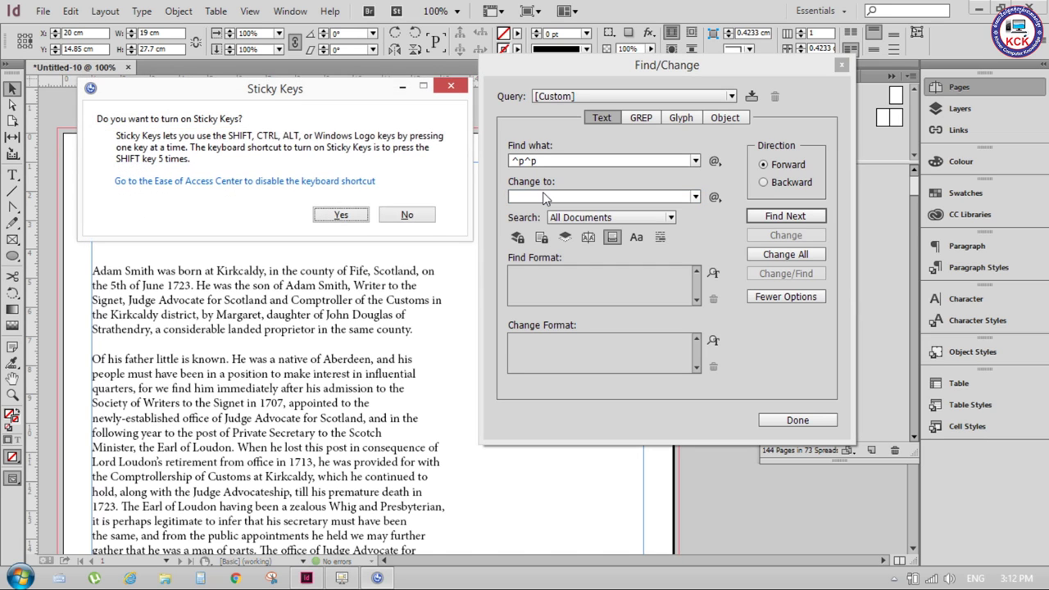
{"action": "left_click", "coordinate": [440, 90]}
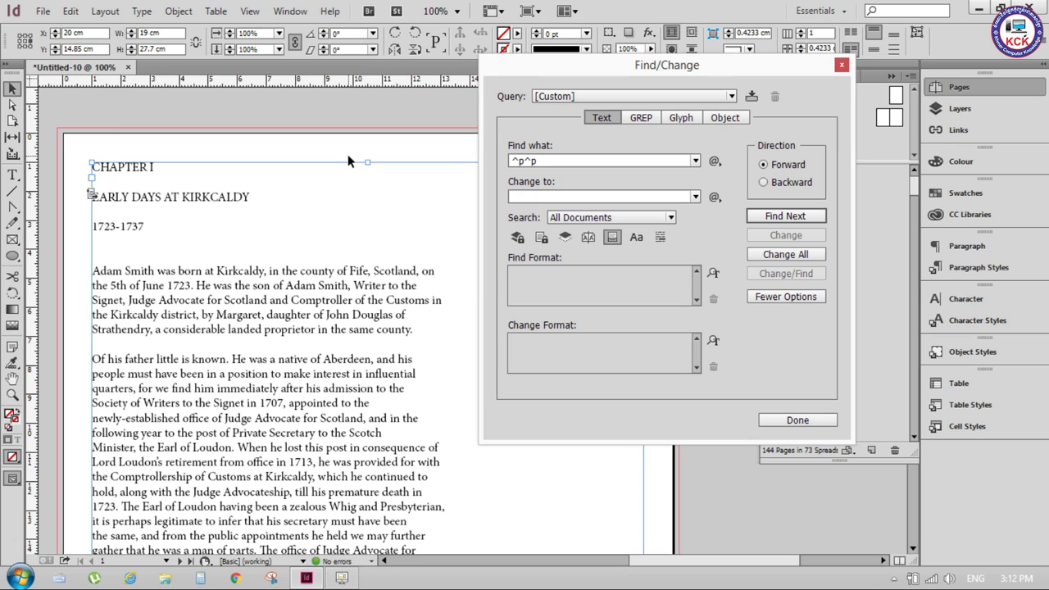
{"action": "left_click", "coordinate": [563, 196]}
{"action": "type", "text": "$$$$"}
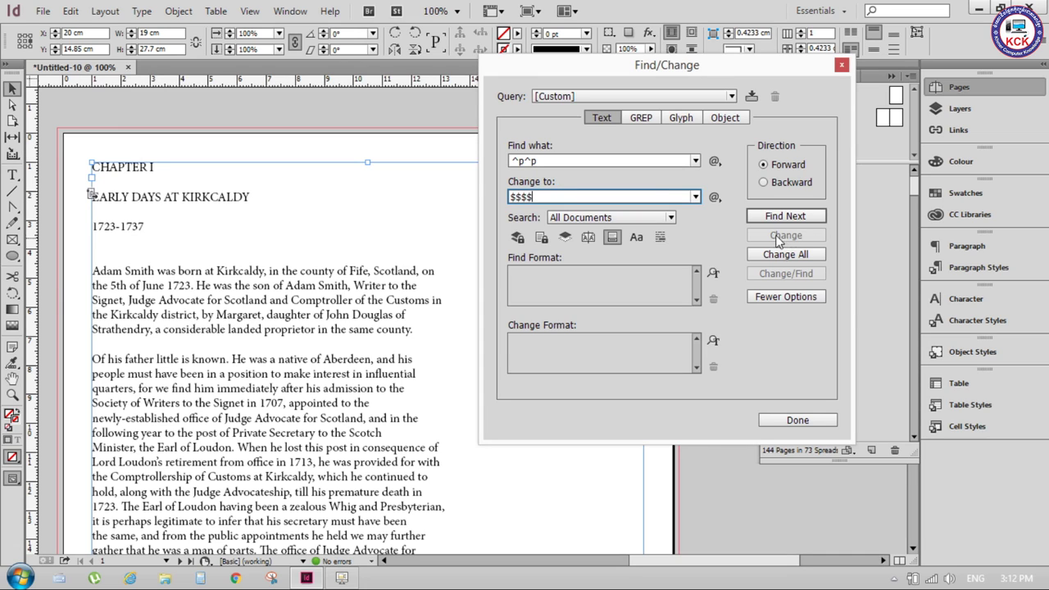
{"action": "left_click", "coordinate": [783, 217]}
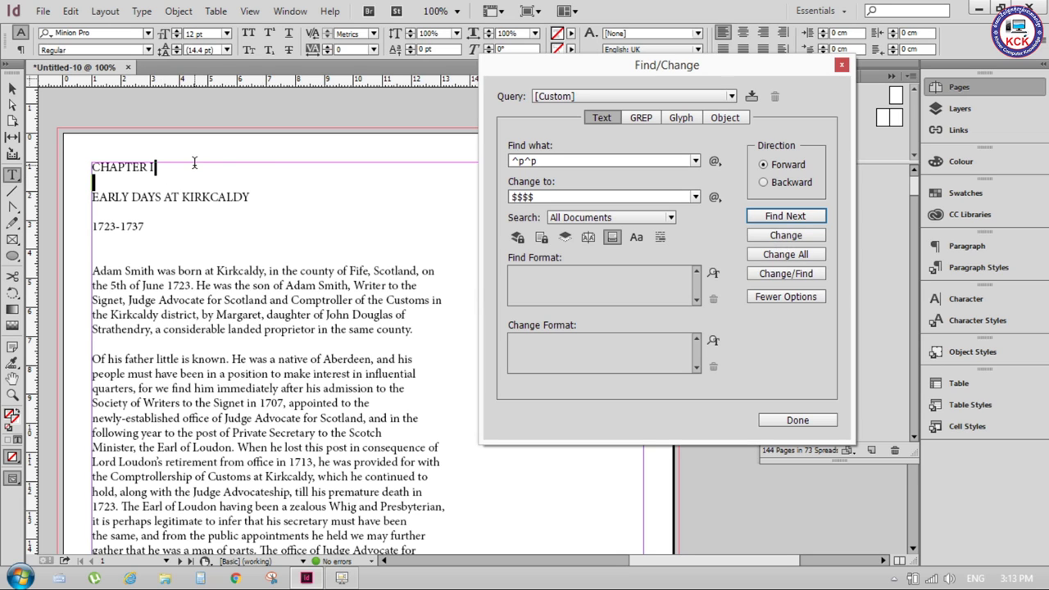
{"action": "left_click", "coordinate": [785, 255]}
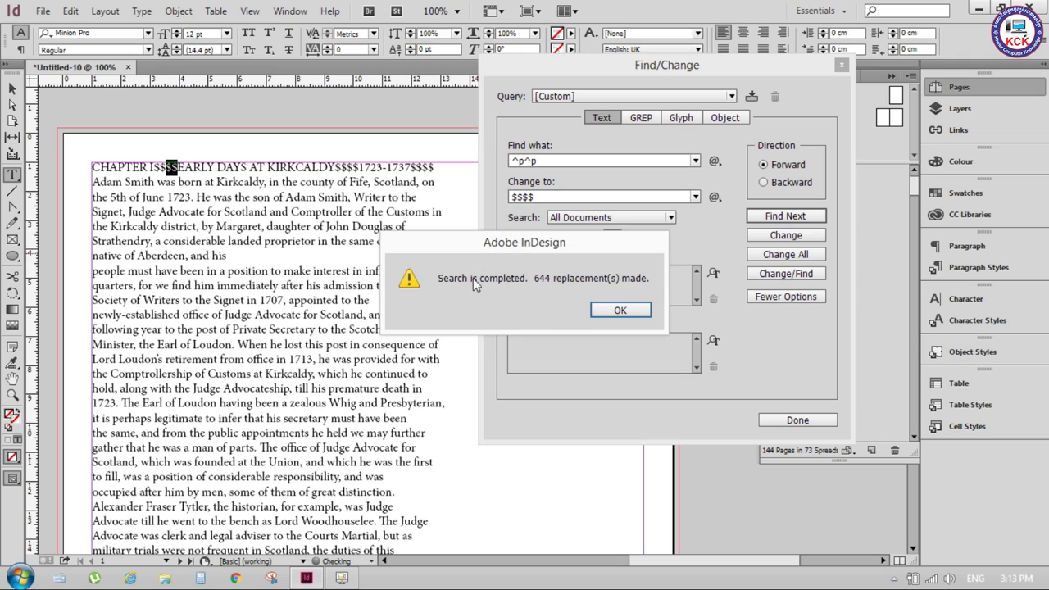
{"action": "left_click", "coordinate": [620, 310]}
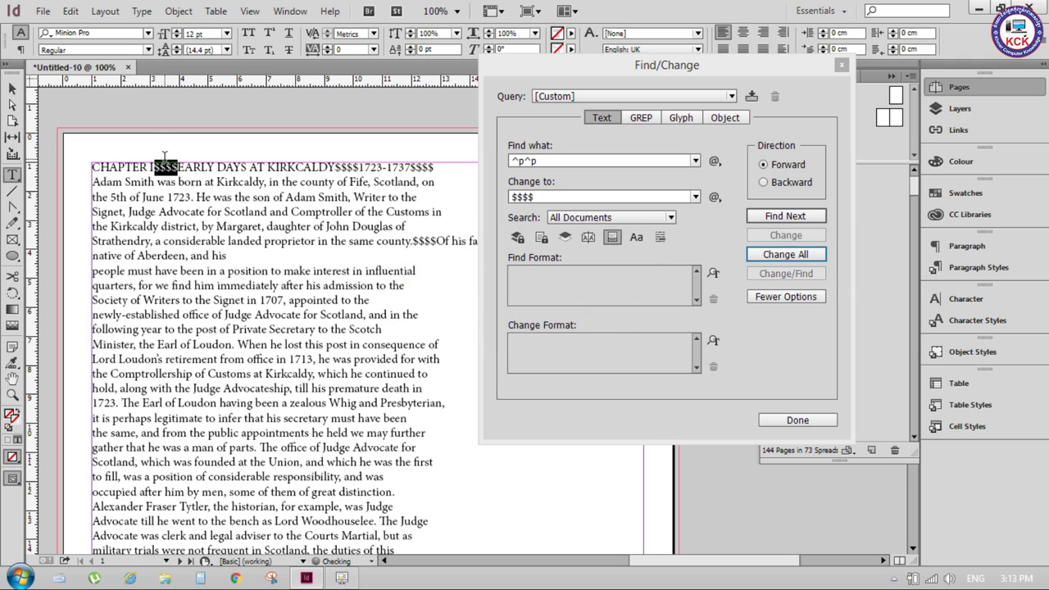
{"action": "scroll", "coordinate": [243, 179], "scroll_direction": "down", "scroll_amount": 5}
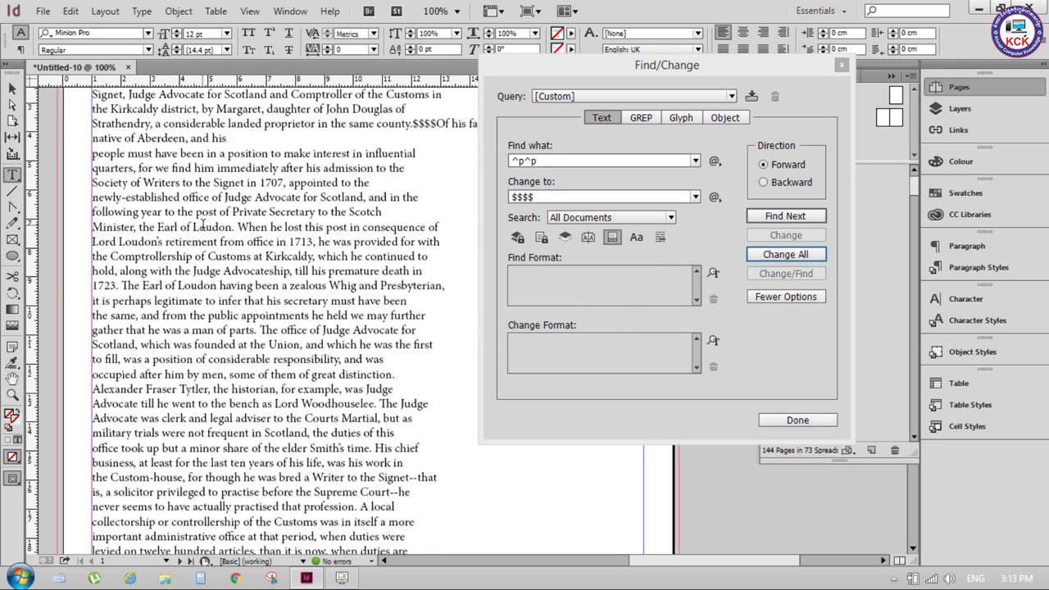
{"action": "scroll", "coordinate": [238, 205], "scroll_direction": "down", "scroll_amount": 5}
{"action": "scroll", "coordinate": [229, 246], "scroll_direction": "down", "scroll_amount": 5}
{"action": "scroll", "coordinate": [223, 287], "scroll_direction": "down", "scroll_amount": 5}
{"action": "scroll", "coordinate": [230, 296], "scroll_direction": "down", "scroll_amount": 5}
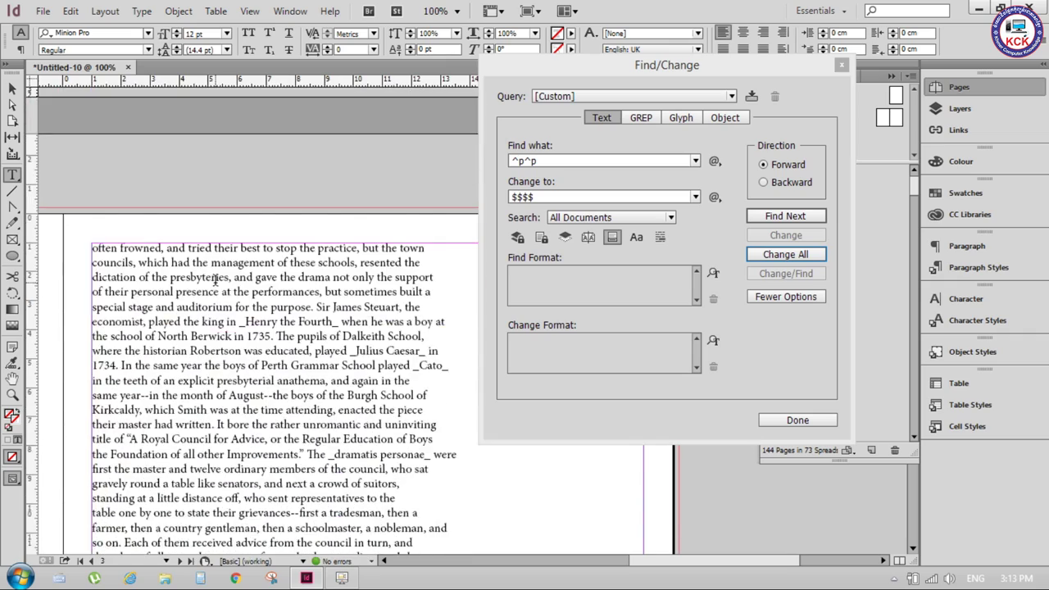
{"action": "scroll", "coordinate": [238, 307], "scroll_direction": "down", "scroll_amount": 2}
{"action": "scroll", "coordinate": [246, 318], "scroll_direction": "down", "scroll_amount": 4}
{"action": "scroll", "coordinate": [254, 329], "scroll_direction": "down", "scroll_amount": 3}
{"action": "scroll", "coordinate": [254, 329], "scroll_direction": "down", "scroll_amount": 8}
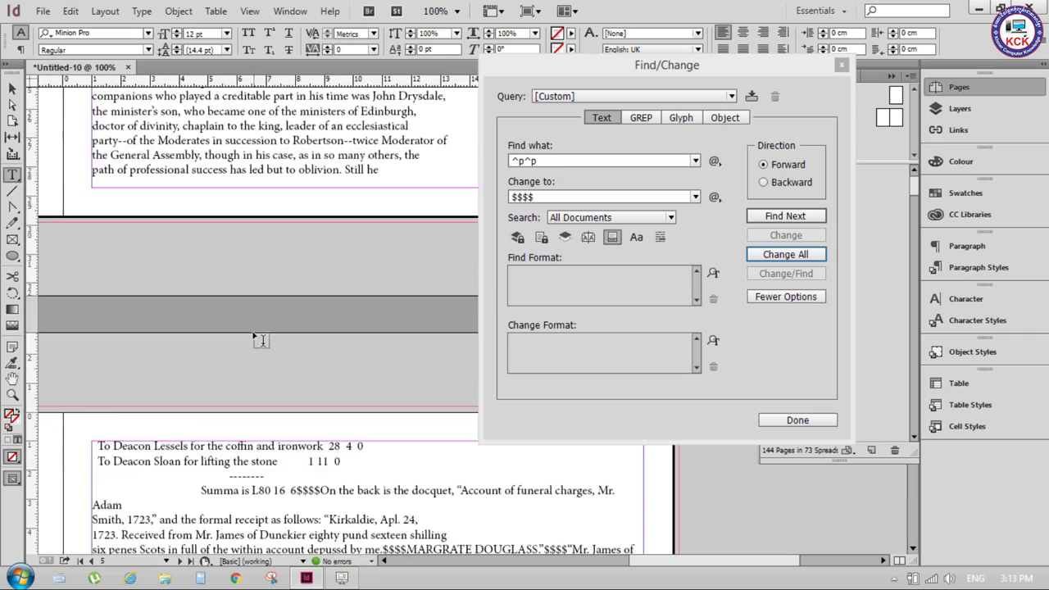
{"action": "scroll", "coordinate": [249, 327], "scroll_direction": "down", "scroll_amount": 2}
{"action": "scroll", "coordinate": [243, 324], "scroll_direction": "down", "scroll_amount": 3}
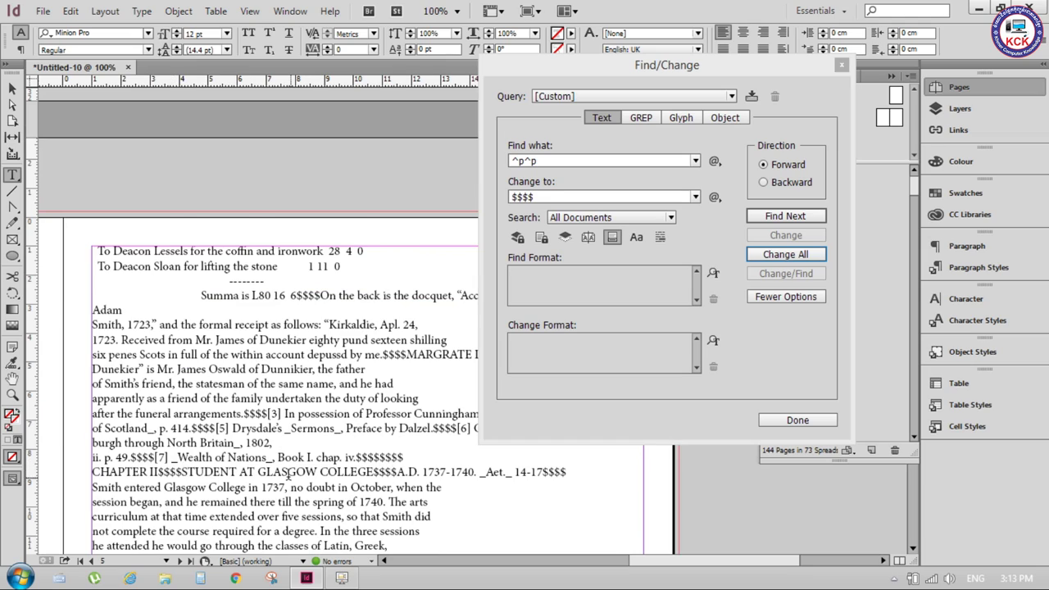
{"action": "scroll", "coordinate": [369, 468], "scroll_direction": "down", "scroll_amount": 5}
{"action": "scroll", "coordinate": [336, 447], "scroll_direction": "down", "scroll_amount": 5}
{"action": "scroll", "coordinate": [299, 422], "scroll_direction": "down", "scroll_amount": 3}
{"action": "scroll", "coordinate": [299, 421], "scroll_direction": "down", "scroll_amount": 5}
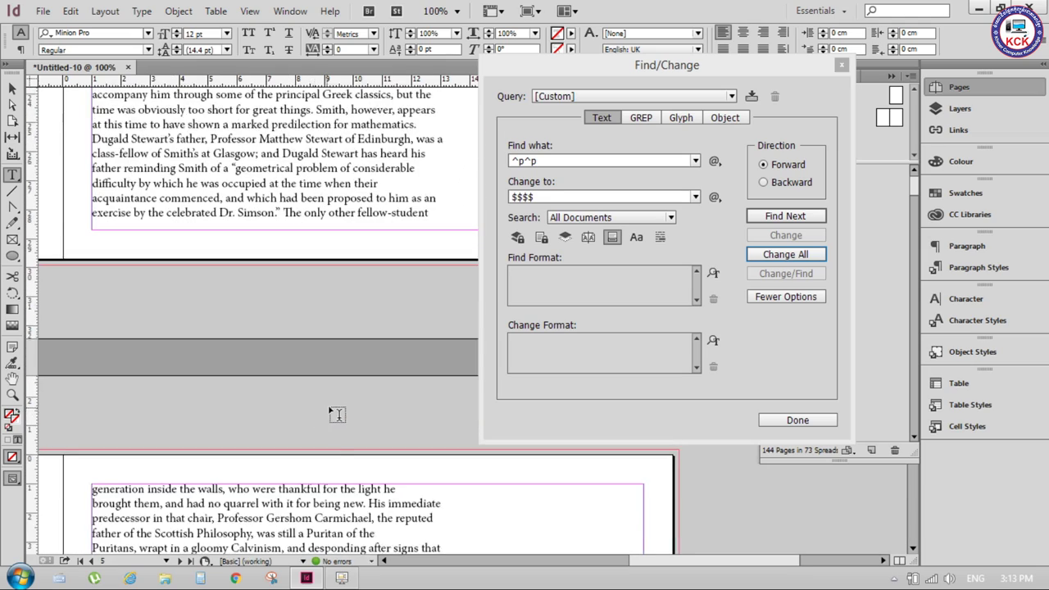
{"action": "scroll", "coordinate": [369, 385], "scroll_direction": "down", "scroll_amount": 2}
{"action": "scroll", "coordinate": [443, 337], "scroll_direction": "down", "scroll_amount": 2}
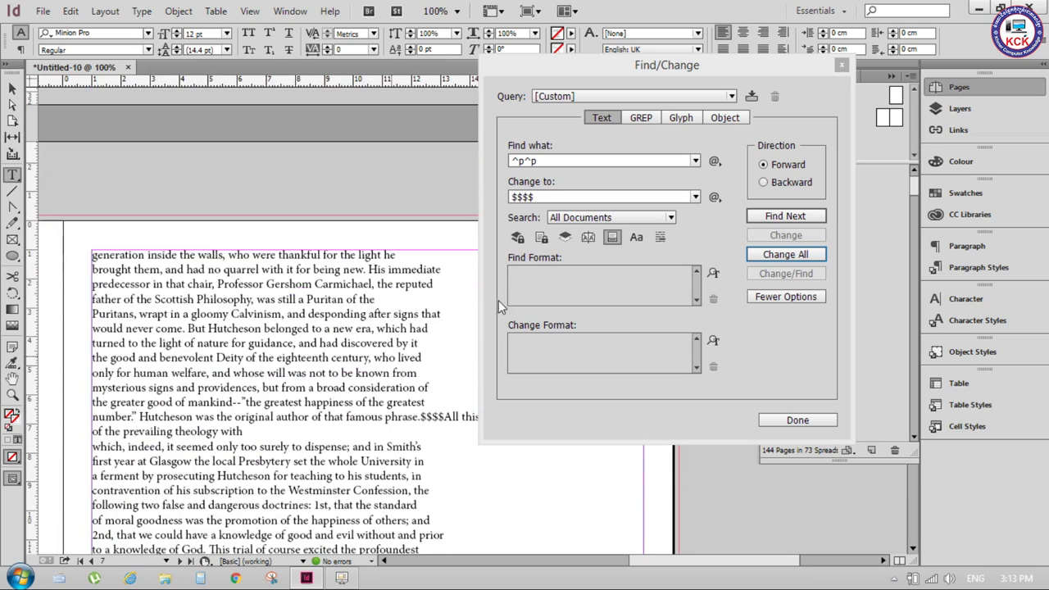
- Find ^p with an empty Change to, deleting all 6454 single paragraph breaks
{"action": "left_click", "coordinate": [549, 160]}
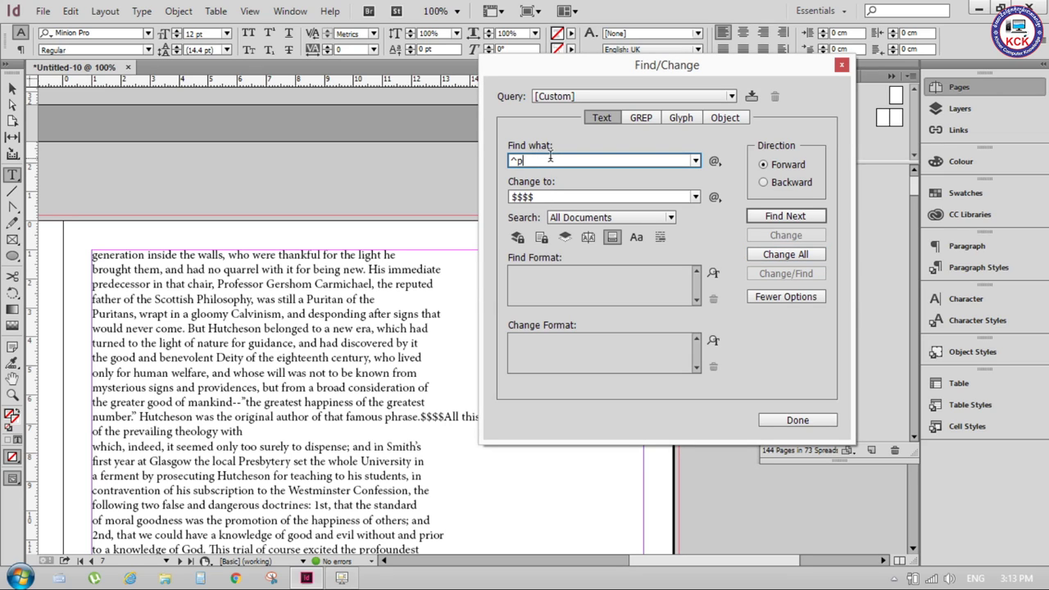
{"action": "left_click", "coordinate": [542, 195]}
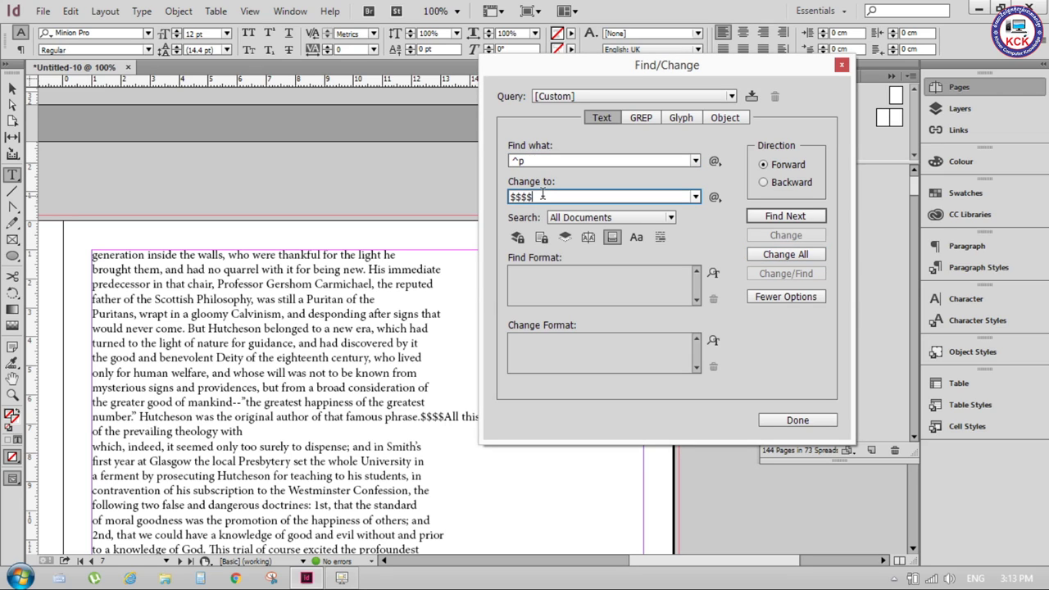
{"action": "double_click", "coordinate": [542, 196]}
{"action": "key", "text": "BackSpace"}
{"action": "left_click", "coordinate": [792, 255]}
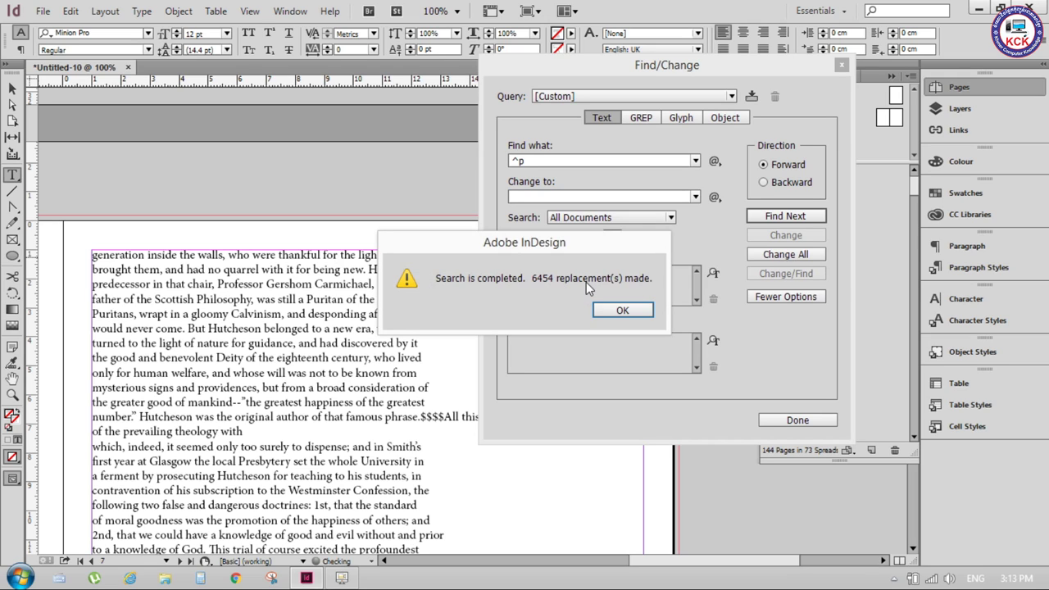
{"action": "left_click", "coordinate": [623, 310]}
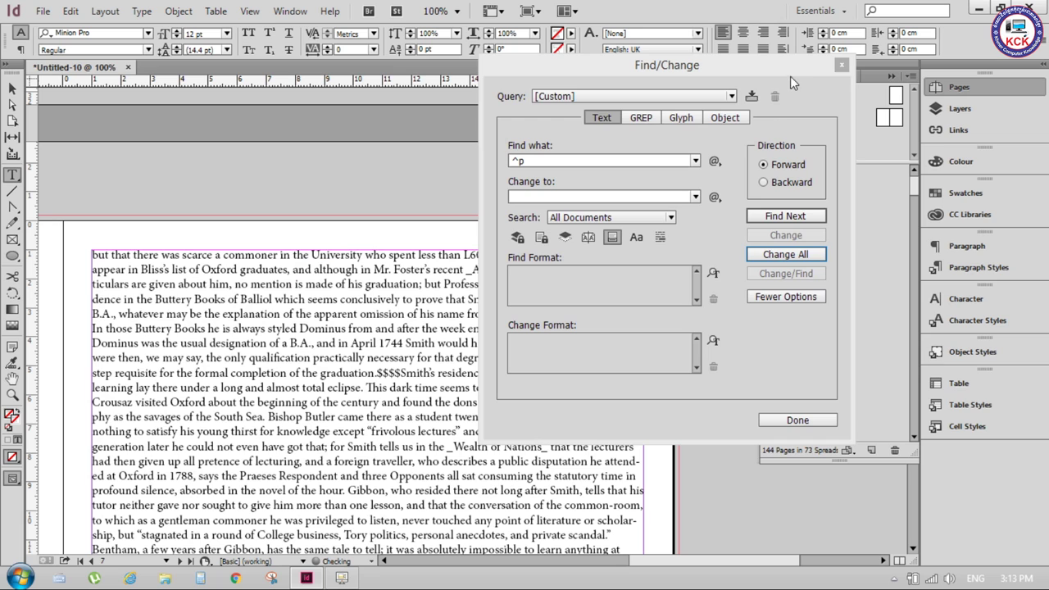
- Move the Find/Change window aside, browse the Pages panel to page 78, then return to page 1
{"action": "left_click_drag", "start_coordinate": [787, 75], "coordinate": [1026, 127]}
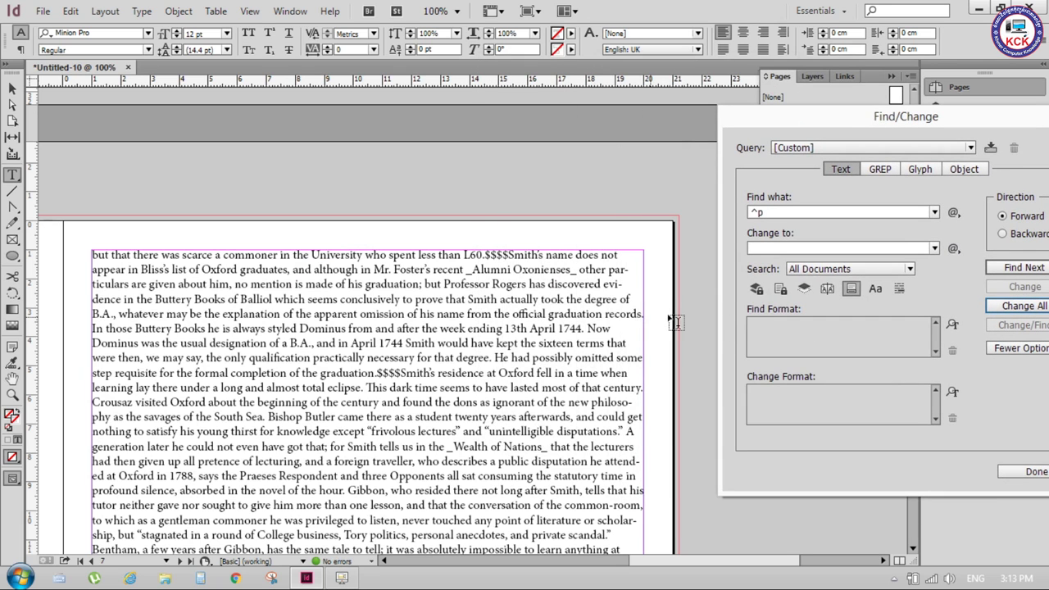
{"action": "left_click_drag", "start_coordinate": [902, 121], "coordinate": [400, 75]}
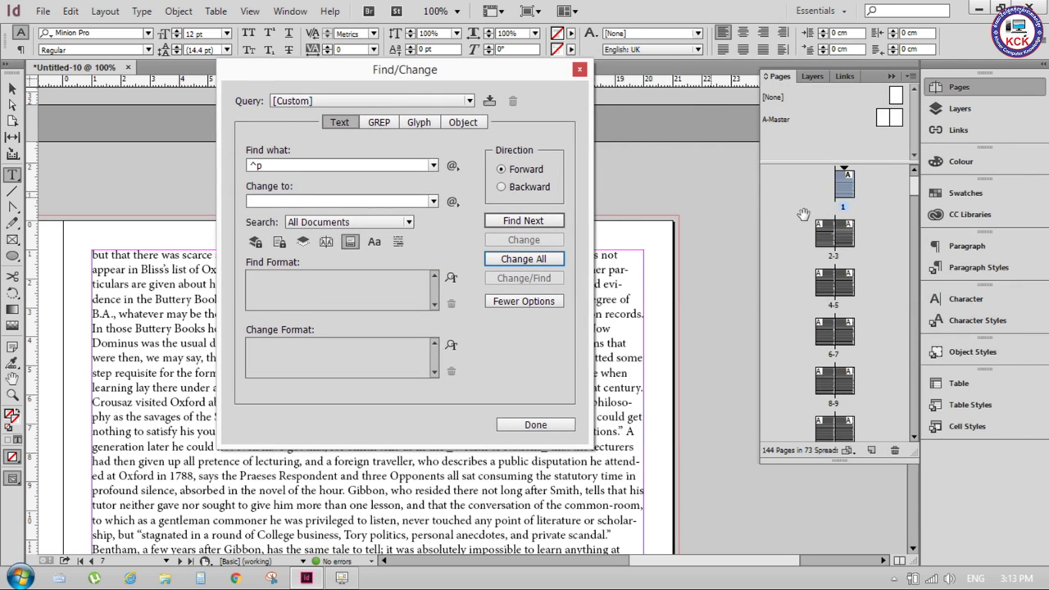
{"action": "mouse_move", "coordinate": [914, 187]}
{"action": "left_mouse_down"}
{"action": "mouse_move", "coordinate": [917, 426]}
{"action": "mouse_move", "coordinate": [923, 322]}
{"action": "left_mouse_up"}
{"action": "scroll", "coordinate": [837, 262], "scroll_direction": "down", "scroll_amount": 2}
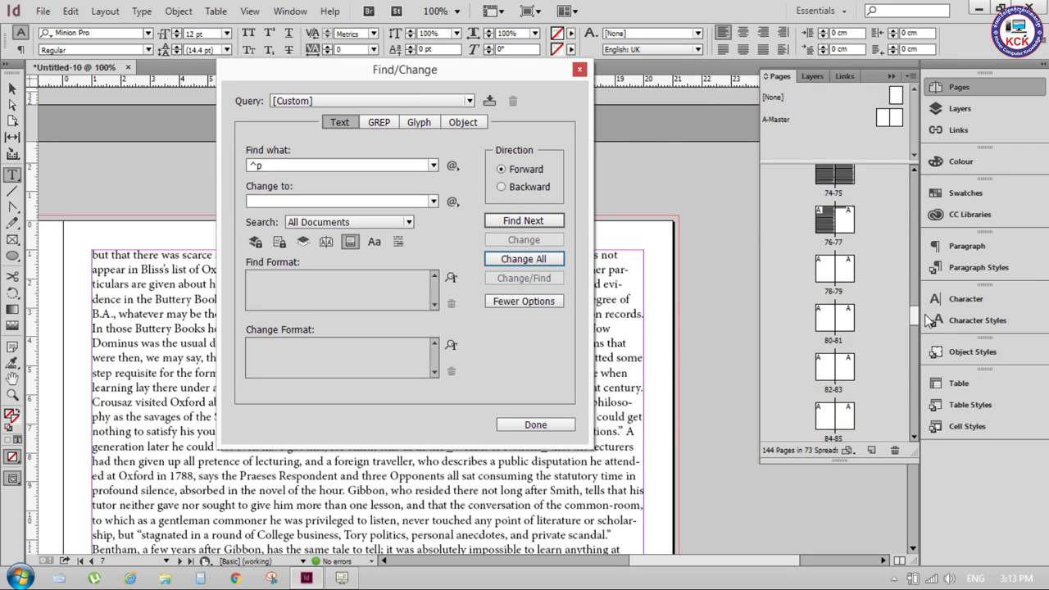
{"action": "left_click", "coordinate": [825, 248]}
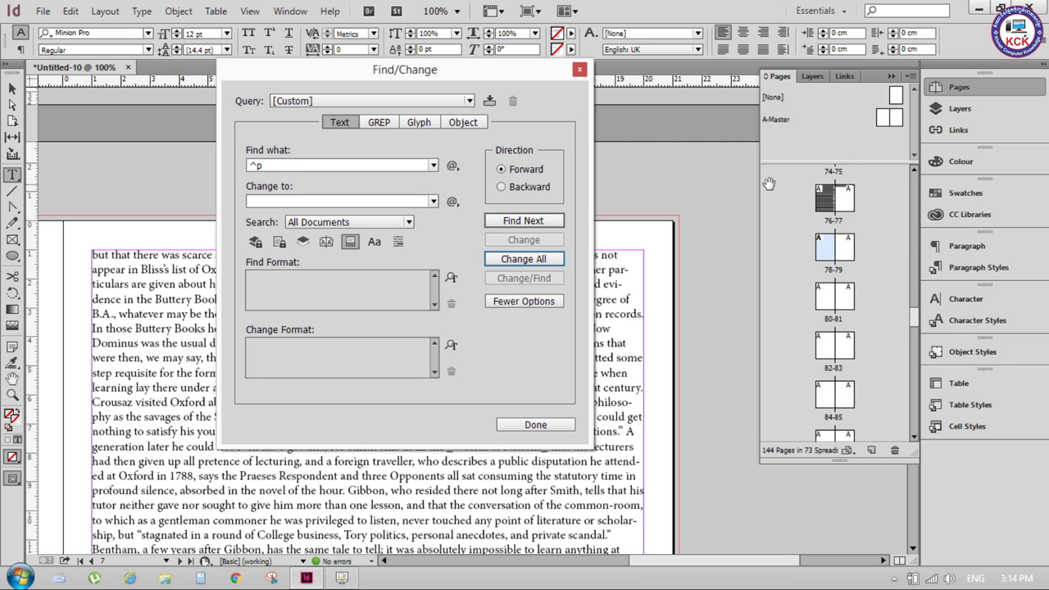
{"action": "mouse_move", "coordinate": [337, 71]}
{"action": "left_mouse_down"}
{"action": "mouse_move", "coordinate": [494, 89]}
{"action": "mouse_move", "coordinate": [652, 129]}
{"action": "left_mouse_up"}
{"action": "left_click", "coordinate": [468, 269]}
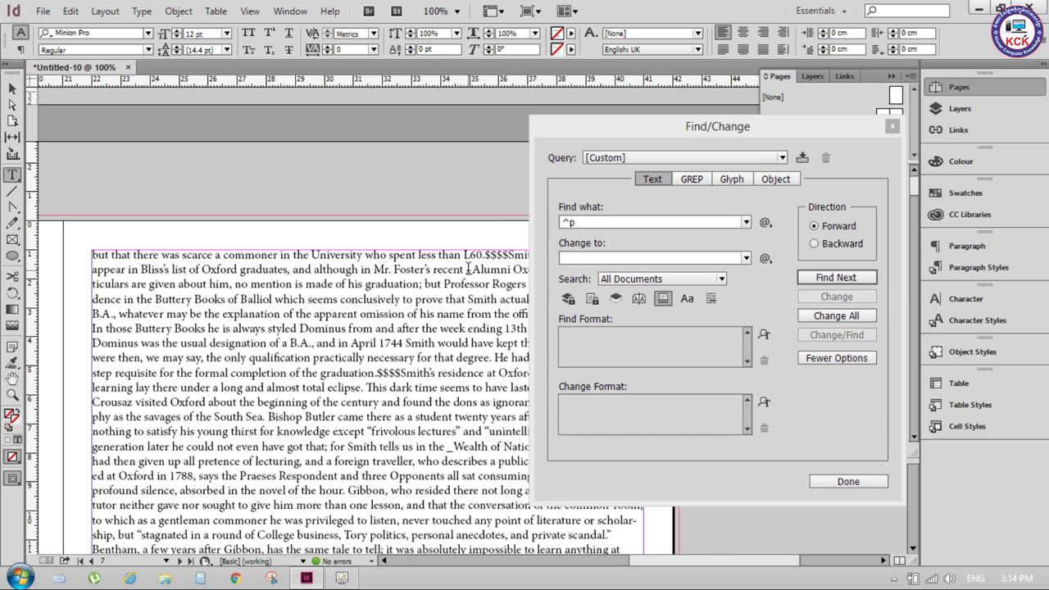
{"action": "left_click_drag", "start_coordinate": [801, 128], "coordinate": [726, 139]}
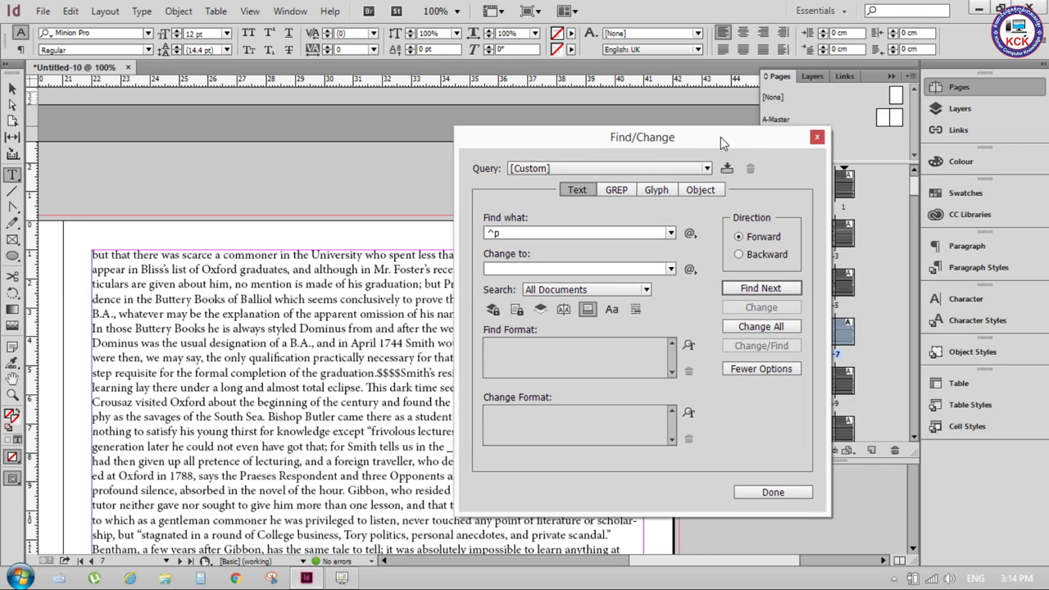
{"action": "double_click", "coordinate": [848, 184]}
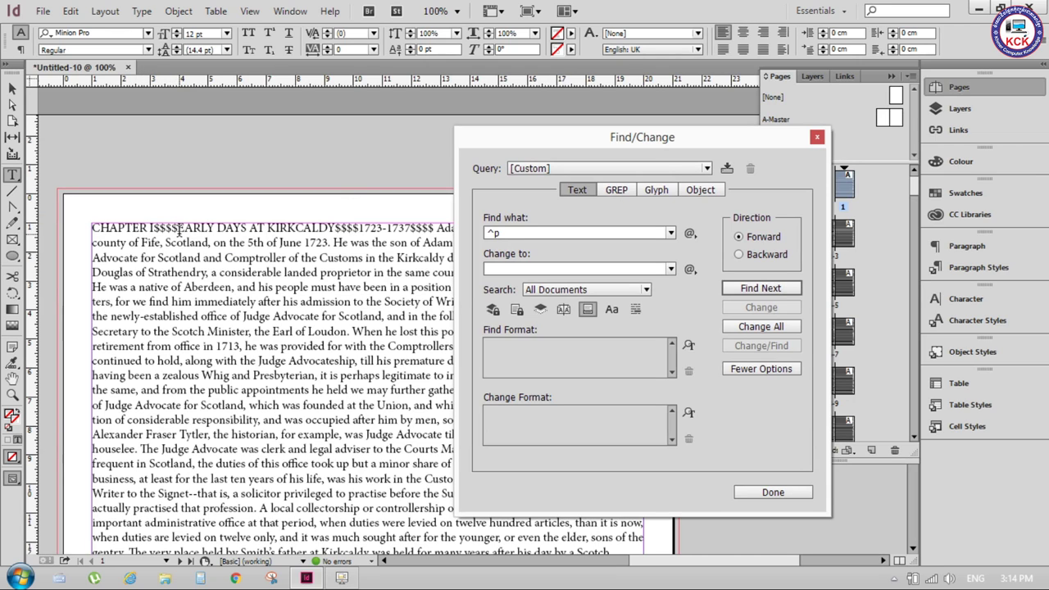
- Find $$$$ and change it to End of Paragraph (^p), replacing all 644 markers
{"action": "left_click_drag", "start_coordinate": [532, 234], "coordinate": [483, 233]}
{"action": "key", "text": "BackSpace"}
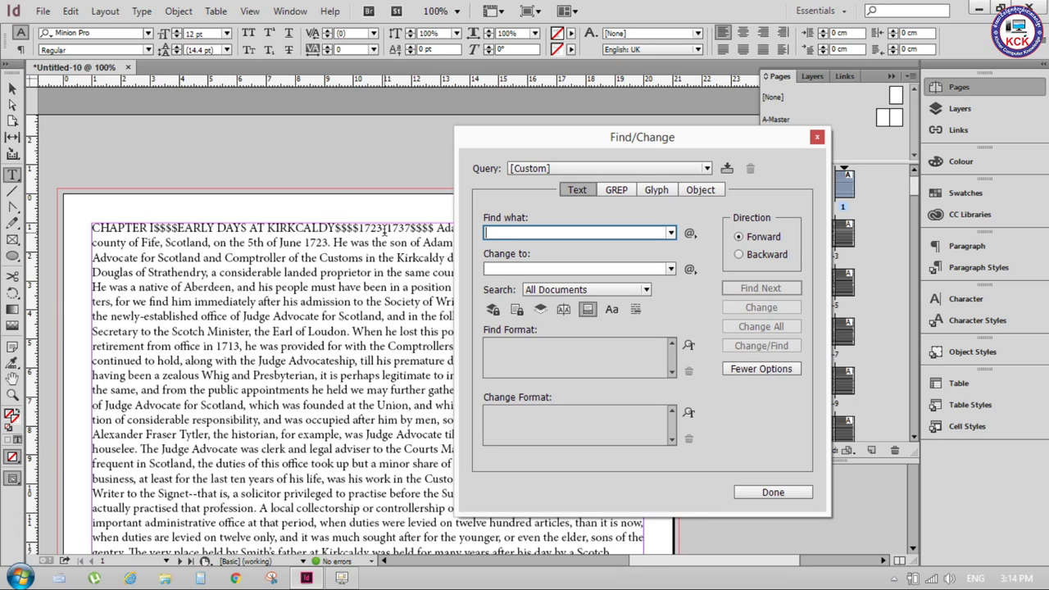
{"action": "type", "text": "$$$$"}
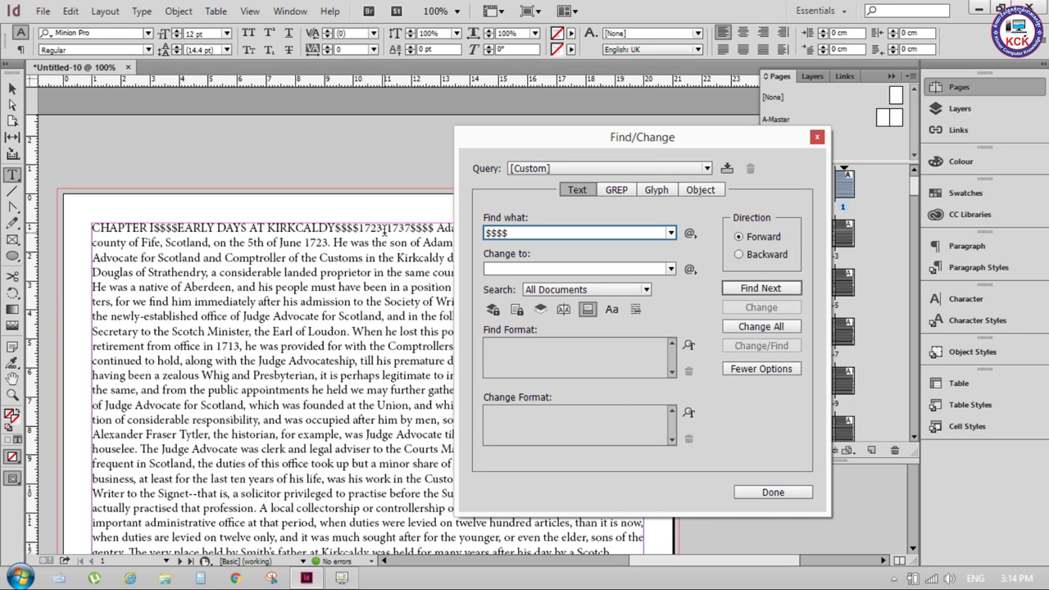
{"action": "left_click", "coordinate": [506, 268]}
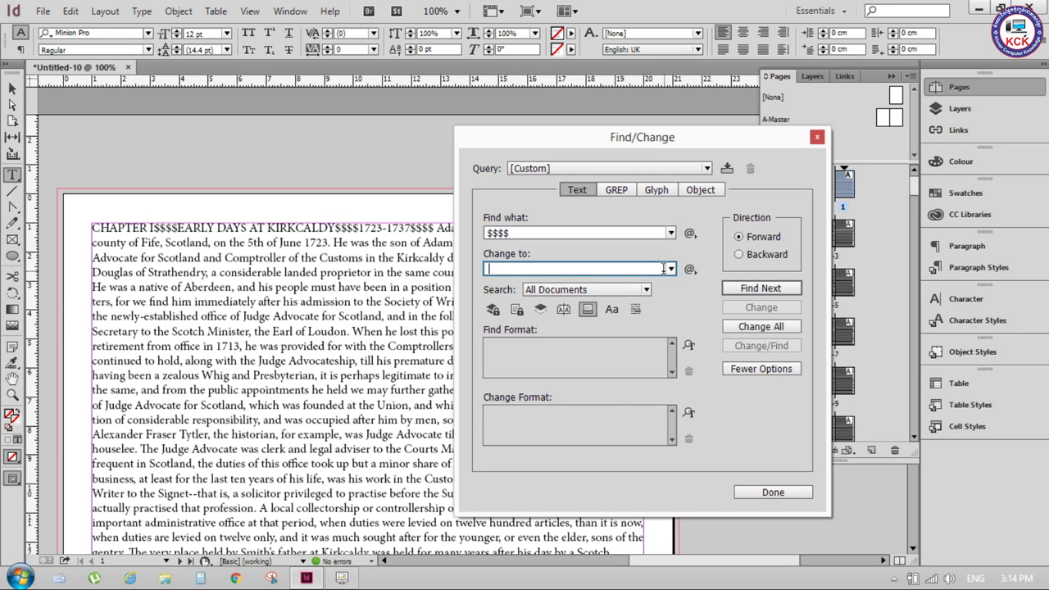
{"action": "left_click", "coordinate": [690, 269]}
{"action": "mouse_move", "coordinate": [745, 327]}
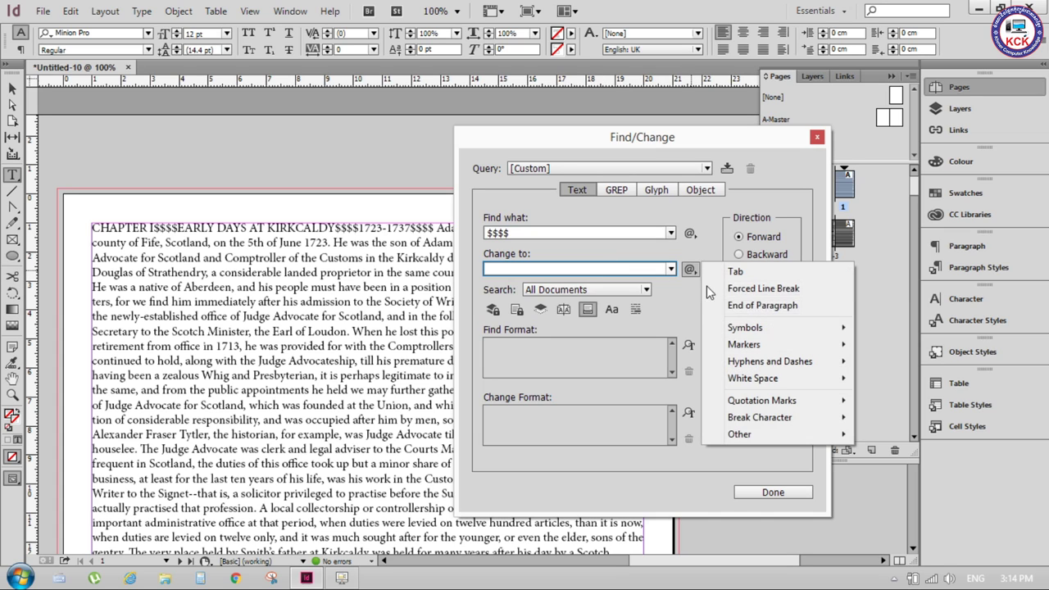
{"action": "left_click", "coordinate": [774, 314]}
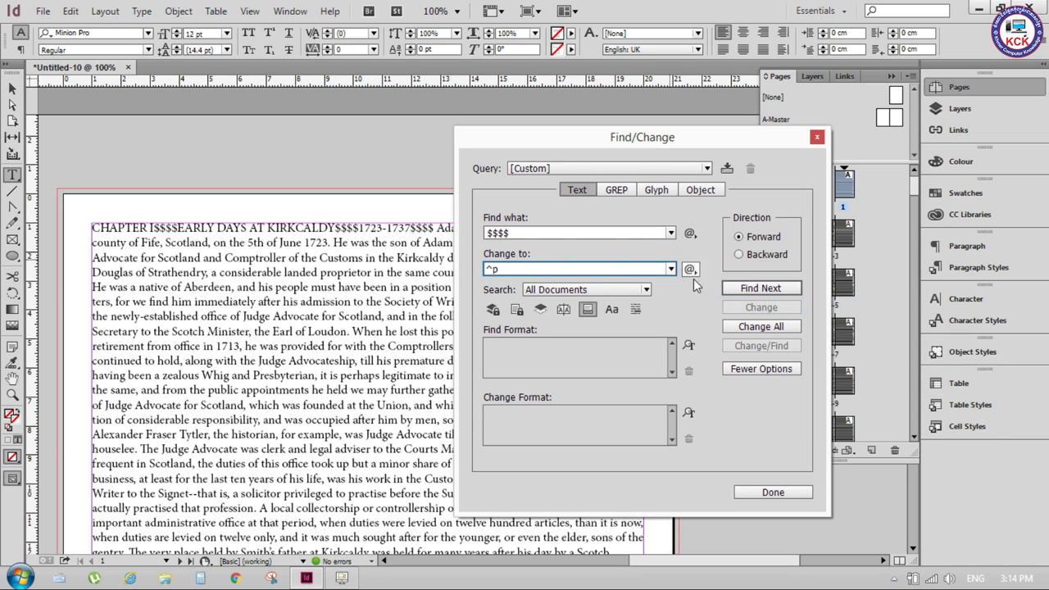
{"action": "left_click", "coordinate": [762, 289]}
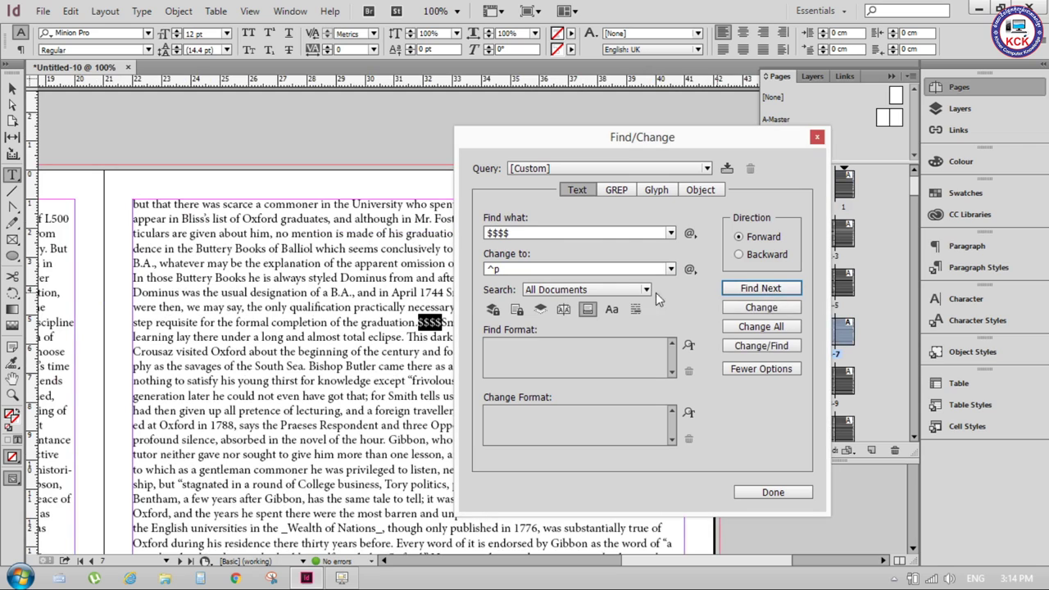
{"action": "left_click", "coordinate": [761, 326]}
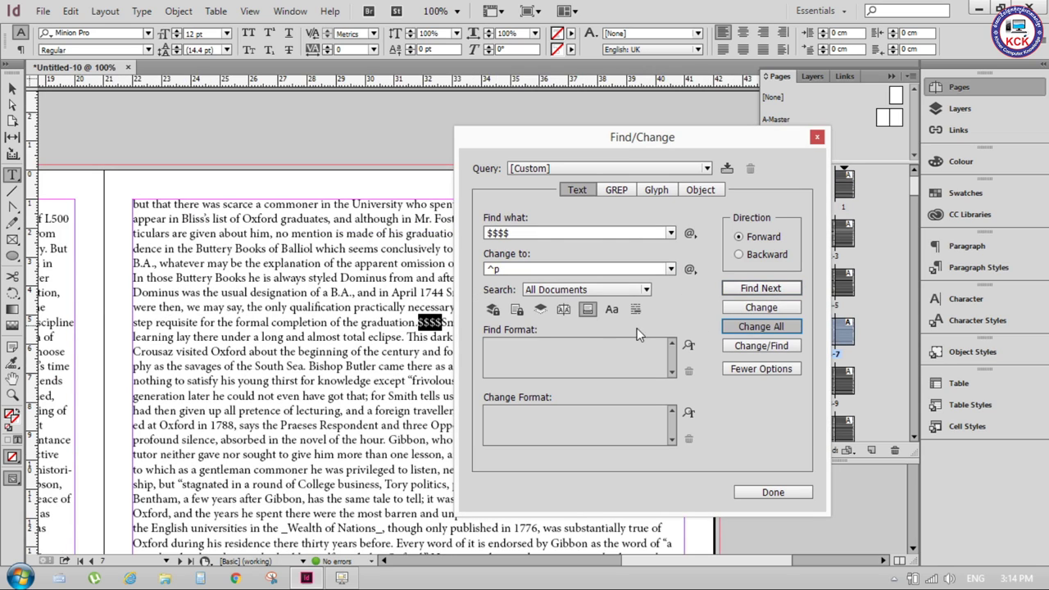
{"action": "left_click", "coordinate": [615, 310]}
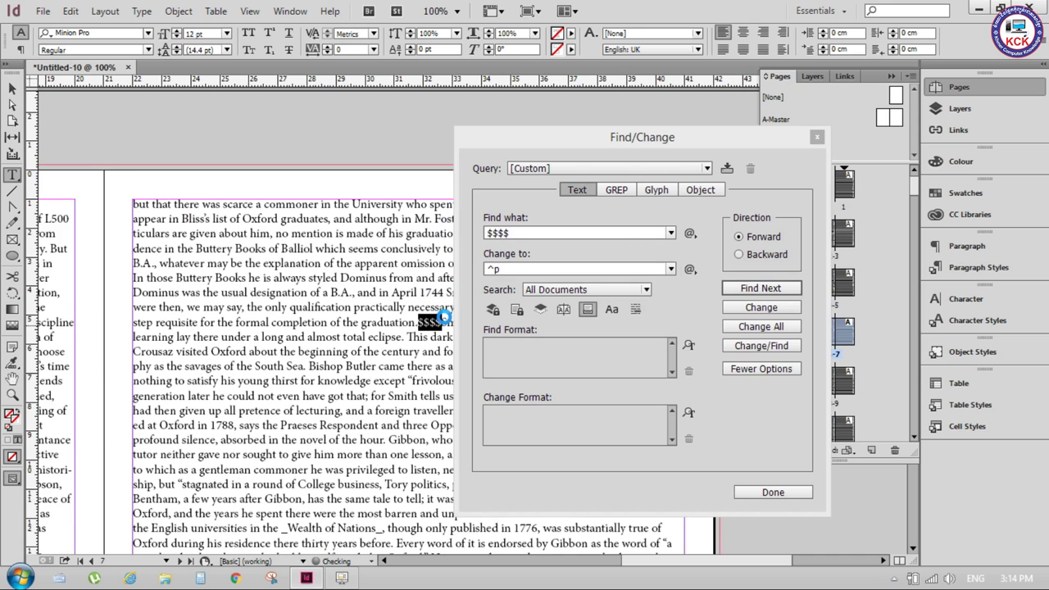
- Jump to page 1 and scroll to check the replacement, then move the Find/Change window up
{"action": "double_click", "coordinate": [849, 195]}
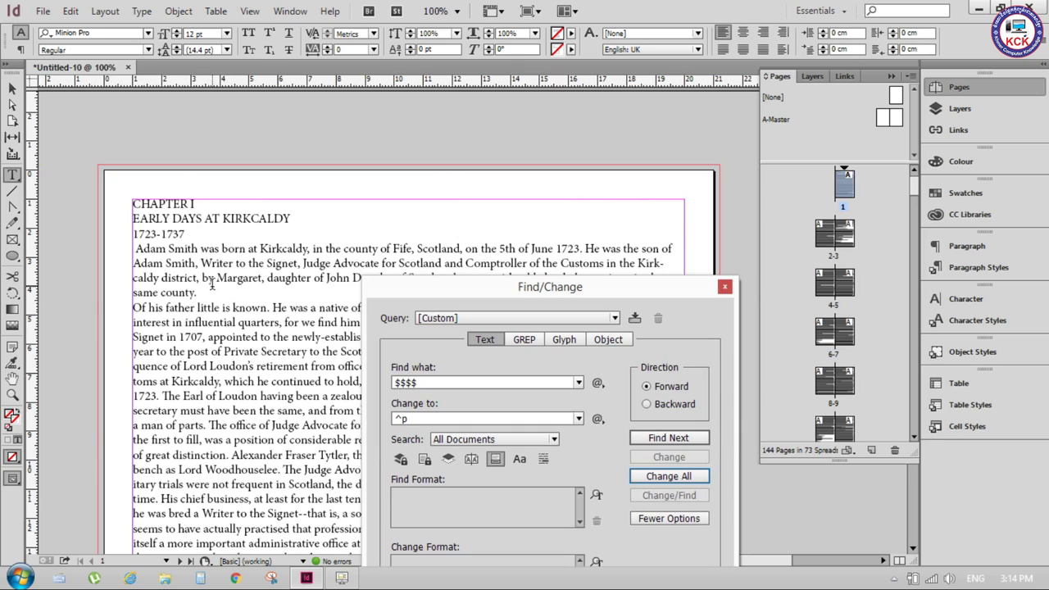
{"action": "scroll", "coordinate": [211, 283], "scroll_direction": "down", "scroll_amount": 3}
{"action": "scroll", "coordinate": [534, 202], "scroll_direction": "down", "scroll_amount": 3}
{"action": "scroll", "coordinate": [574, 197], "scroll_direction": "down", "scroll_amount": 5}
{"action": "scroll", "coordinate": [621, 190], "scroll_direction": "up", "scroll_amount": 8}
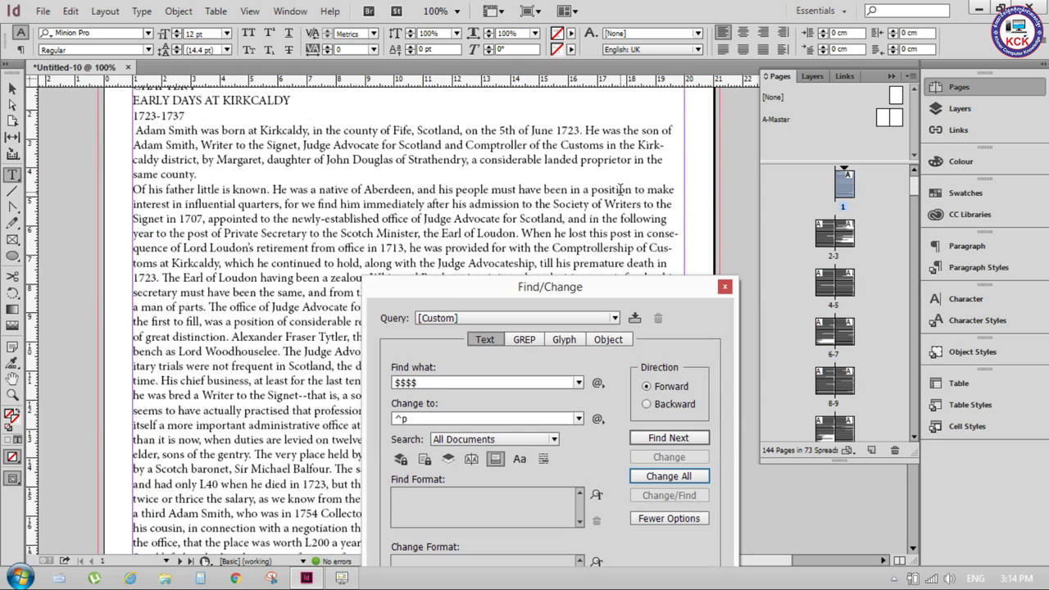
{"action": "scroll", "coordinate": [614, 193], "scroll_direction": "up", "scroll_amount": 3}
{"action": "scroll", "coordinate": [537, 212], "scroll_direction": "down", "scroll_amount": 2}
{"action": "scroll", "coordinate": [537, 209], "scroll_direction": "up", "scroll_amount": 3}
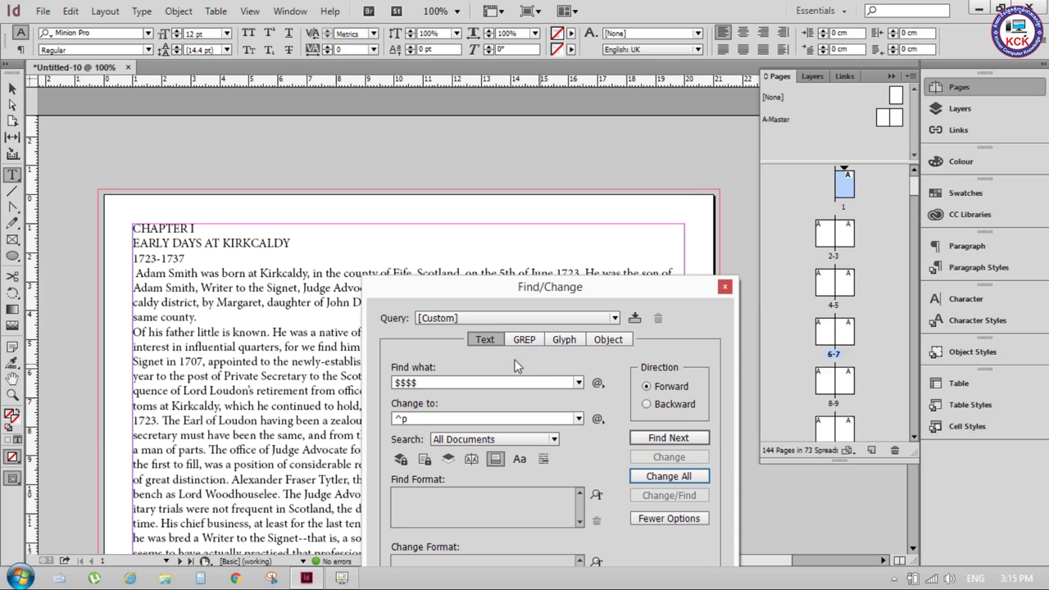
{"action": "left_click_drag", "start_coordinate": [528, 294], "coordinate": [535, 157]}
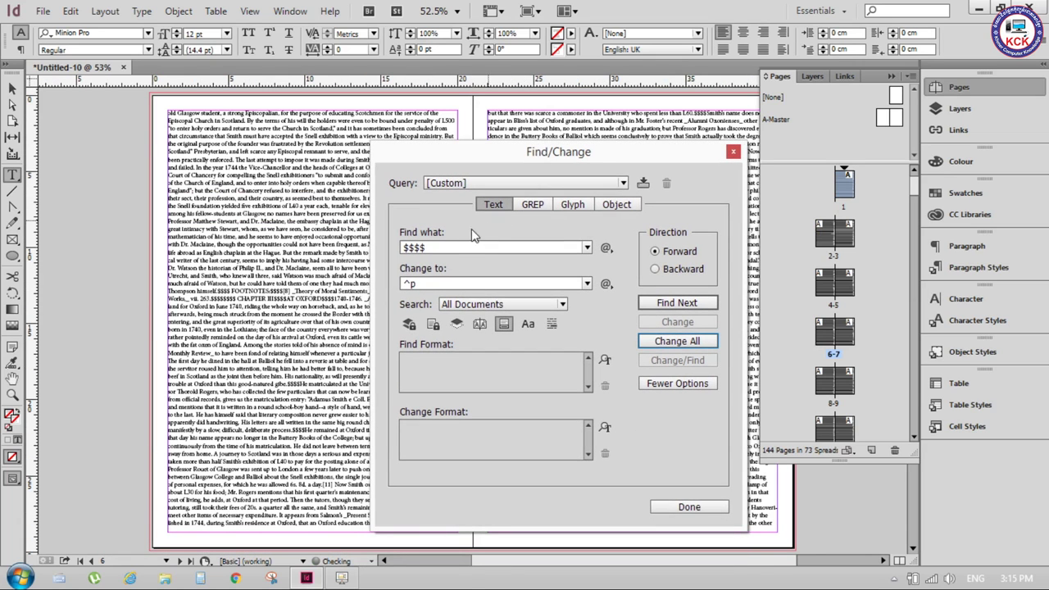
- Replace all $$$$ markers with ^p^p double paragraph breaks and inspect page 1
{"action": "left_click", "coordinate": [425, 284]}
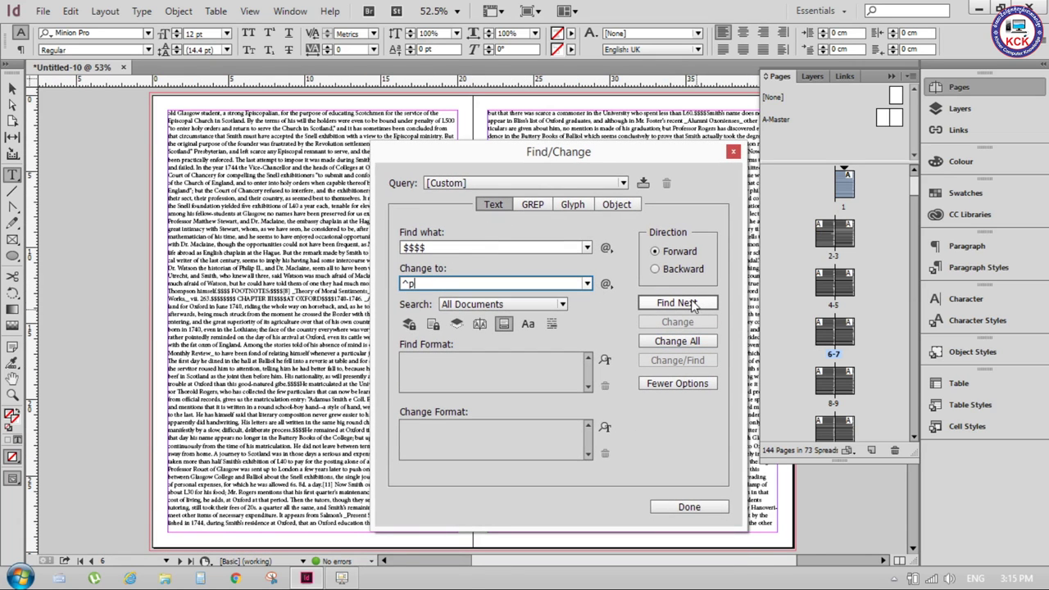
{"action": "left_click", "coordinate": [606, 284]}
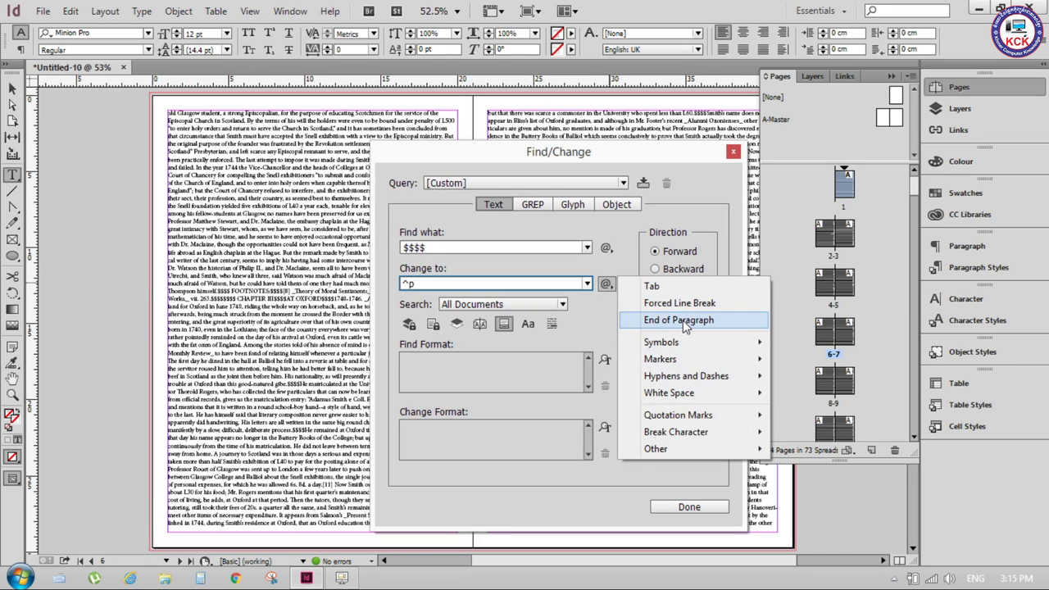
{"action": "left_click", "coordinate": [680, 320]}
{"action": "left_click", "coordinate": [674, 343]}
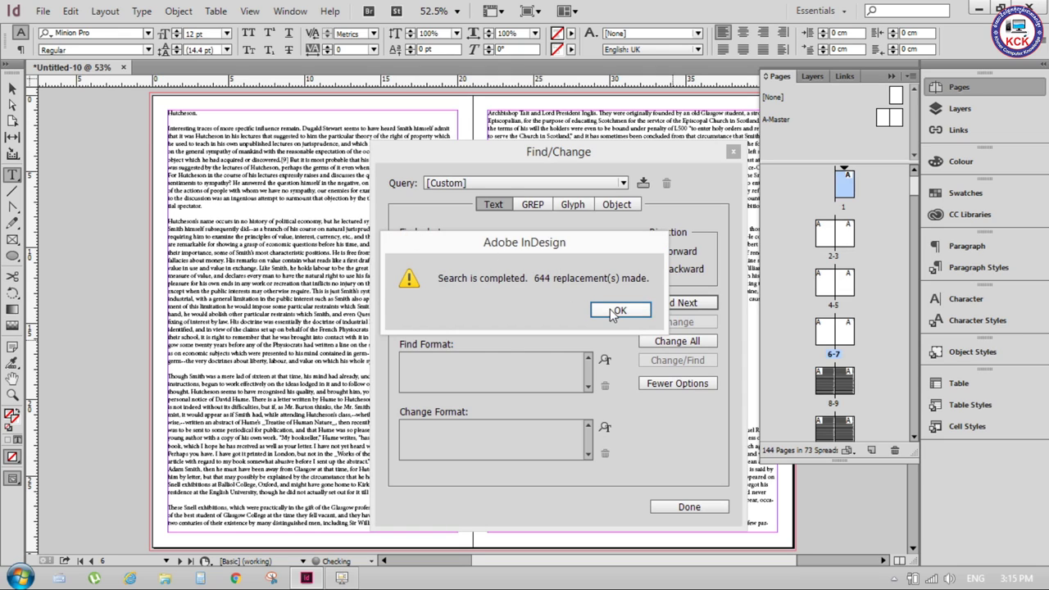
{"action": "left_click", "coordinate": [617, 310]}
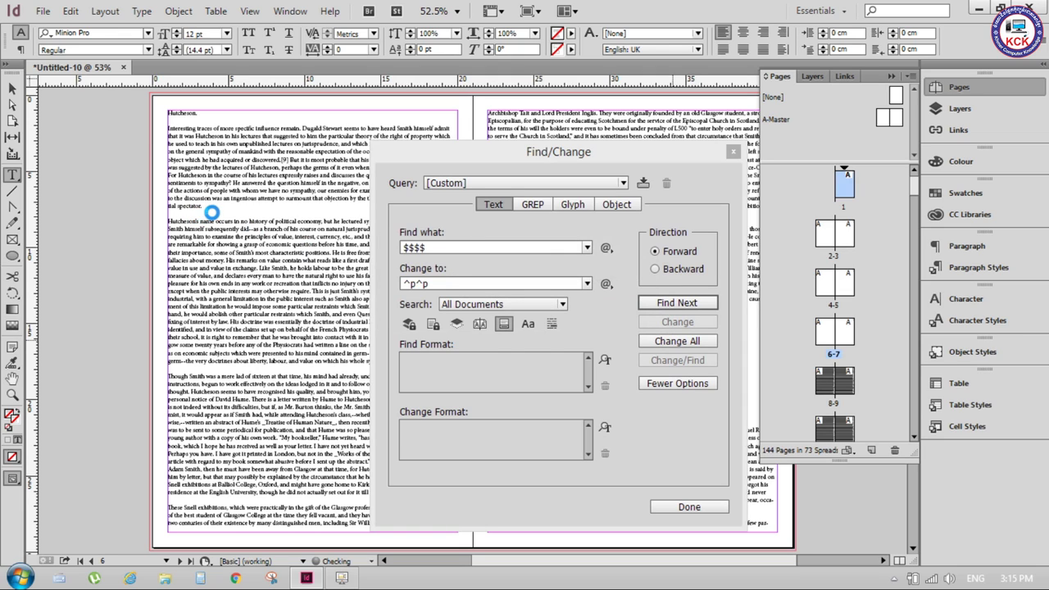
{"action": "double_click", "coordinate": [850, 189]}
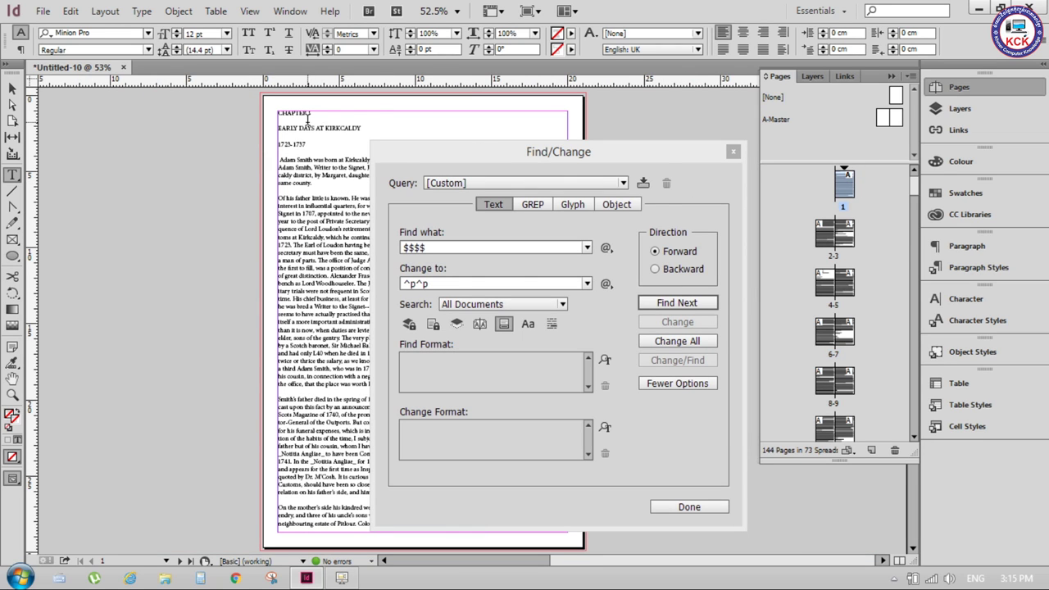
{"action": "left_click", "coordinate": [13, 88]}
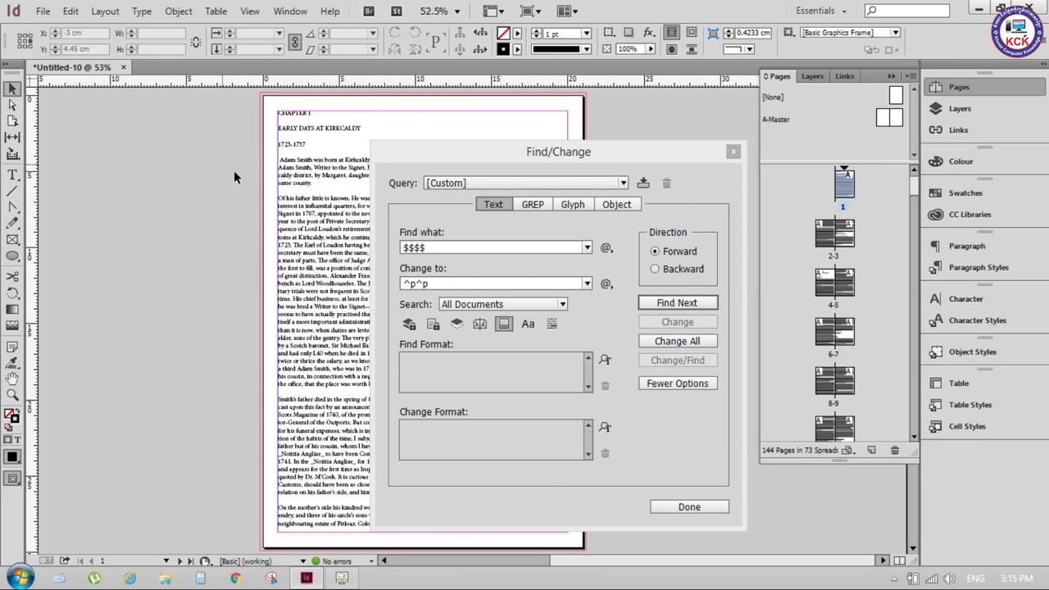
{"action": "scroll", "coordinate": [256, 179], "scroll_direction": "up", "scroll_amount": 3}
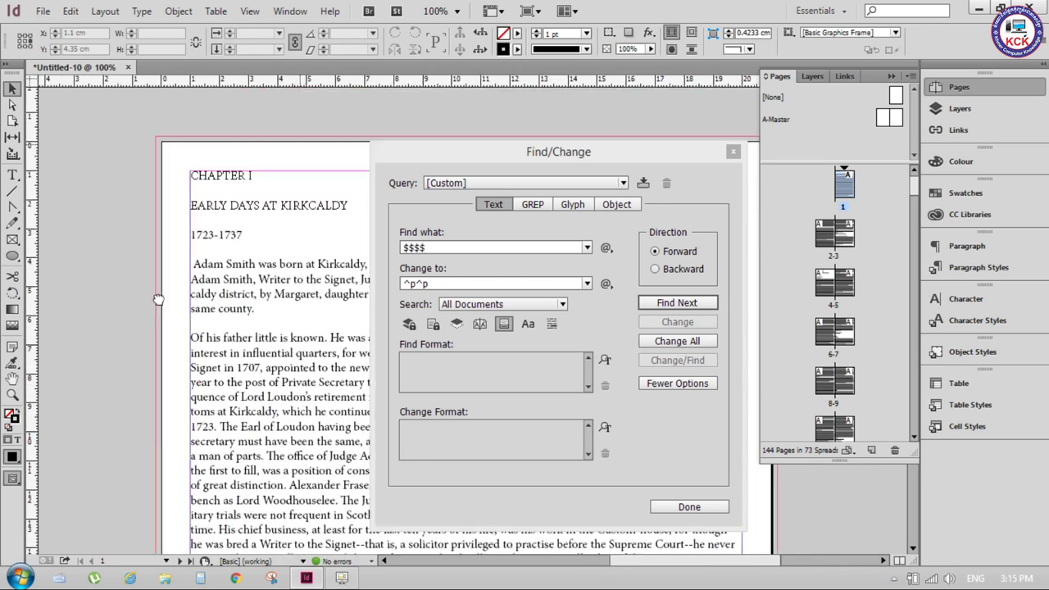
{"action": "scroll", "coordinate": [161, 257], "scroll_direction": "left", "scroll_amount": 3}
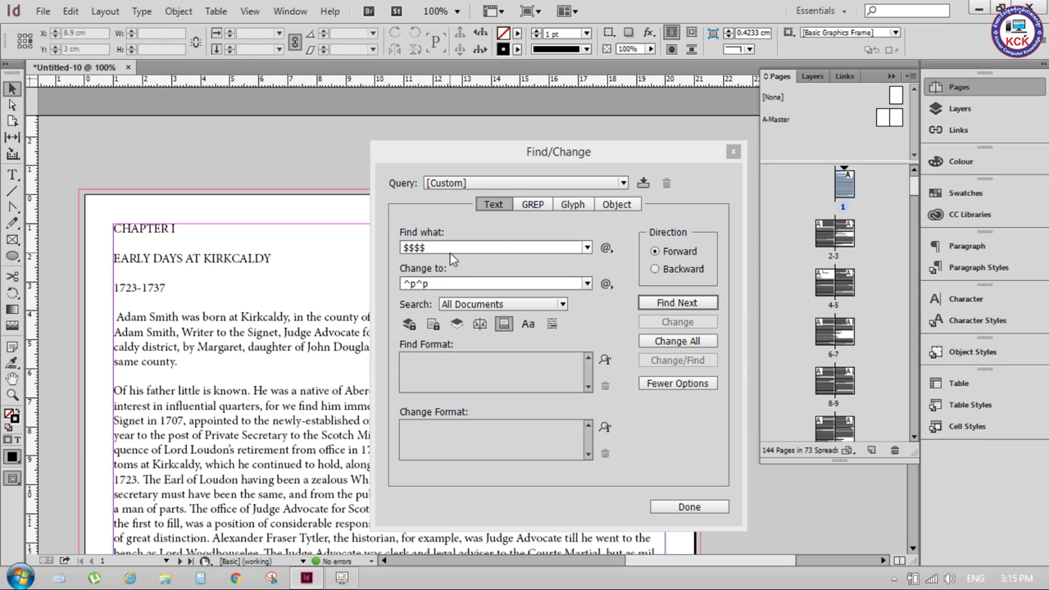
- Trim Change to back to a single ^p and replace all $$$$ markers again
{"action": "left_click", "coordinate": [440, 283]}
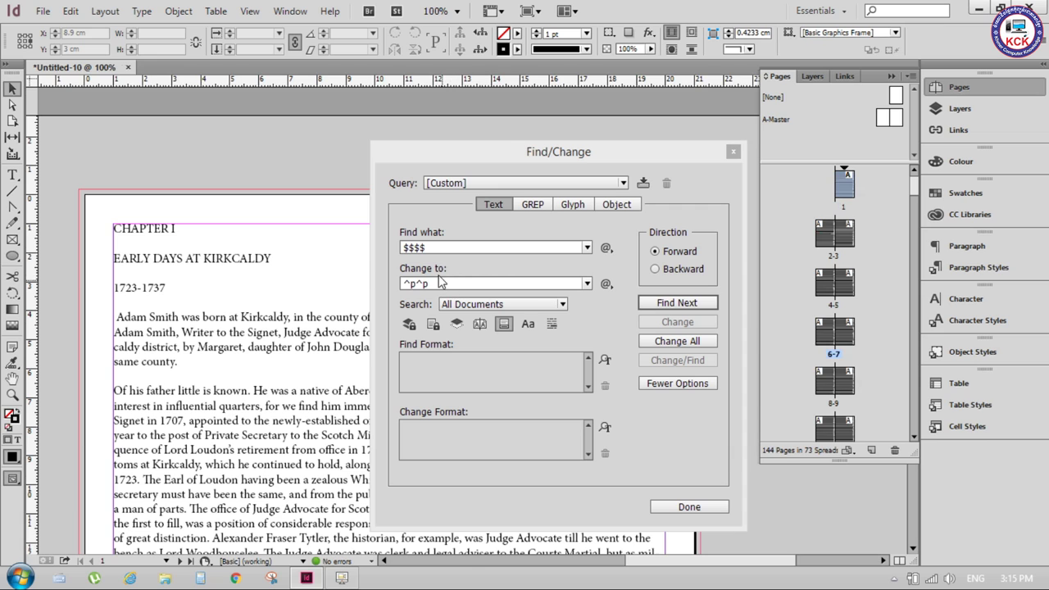
{"action": "key", "text": "BackSpace"}
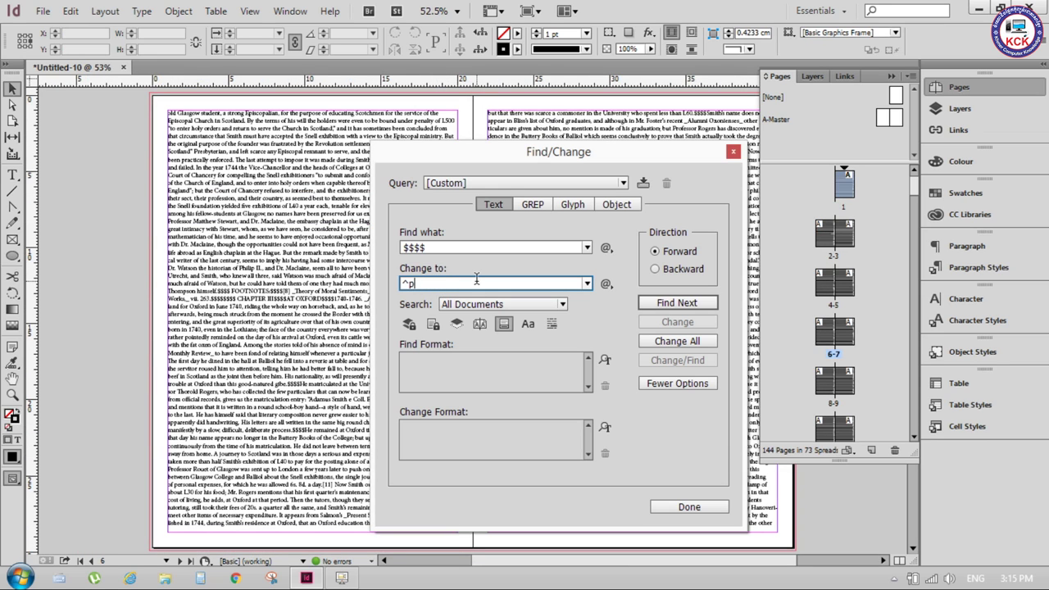
{"action": "left_click", "coordinate": [684, 341]}
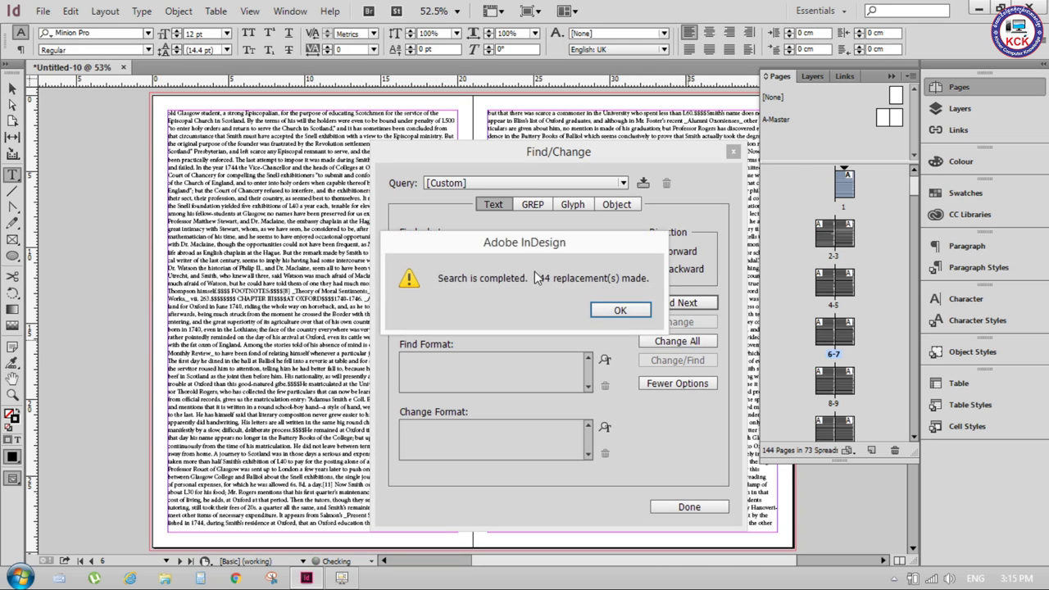
{"action": "left_click", "coordinate": [621, 310]}
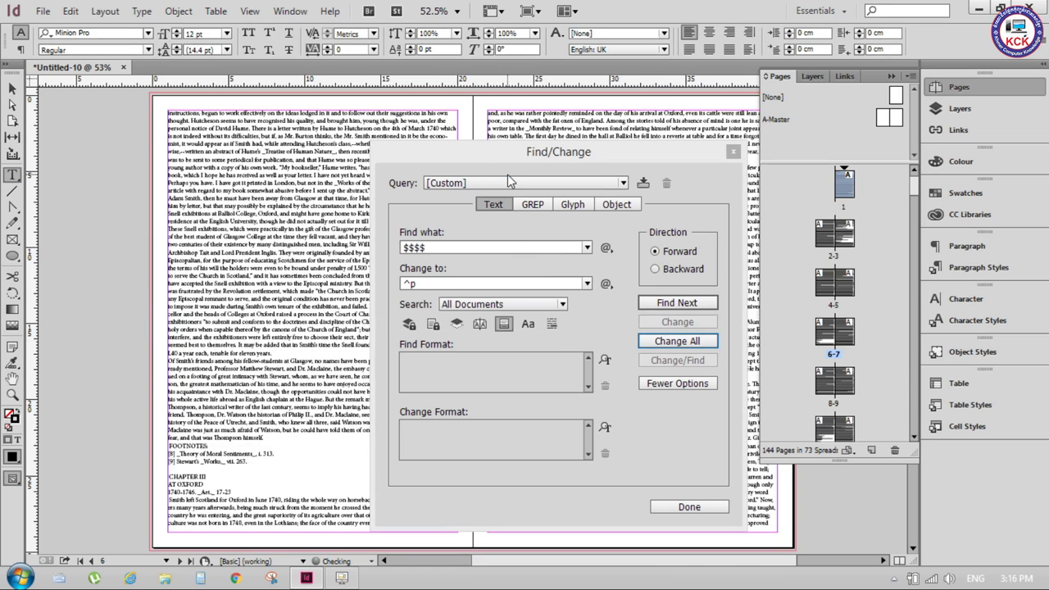
- Close Find/Change and browse the Pages panel to the blank spreads after page 82
{"action": "left_click", "coordinate": [730, 153]}
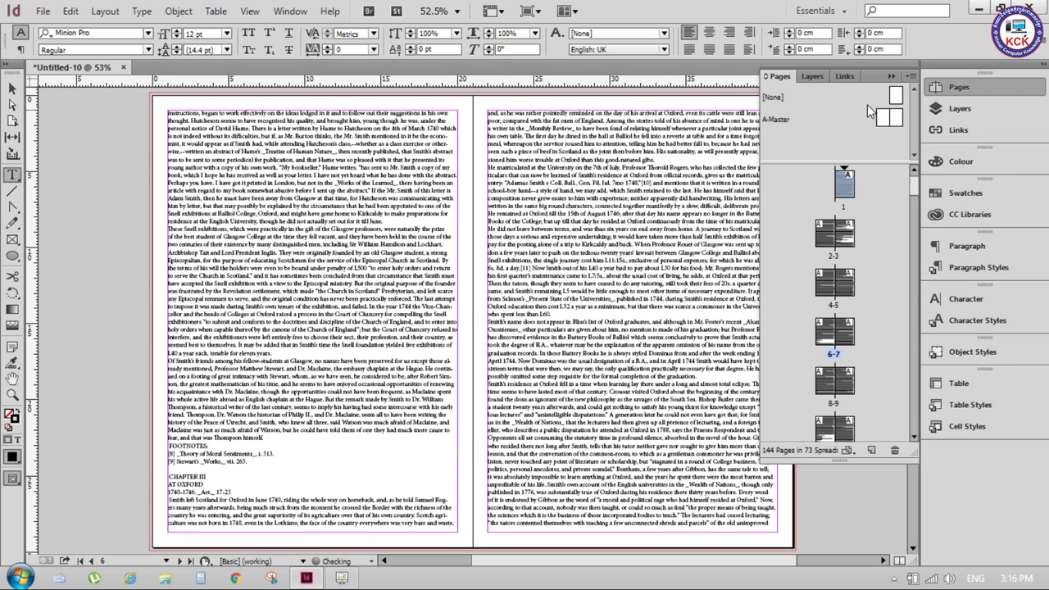
{"action": "left_click", "coordinate": [956, 87]}
{"action": "left_click", "coordinate": [951, 89]}
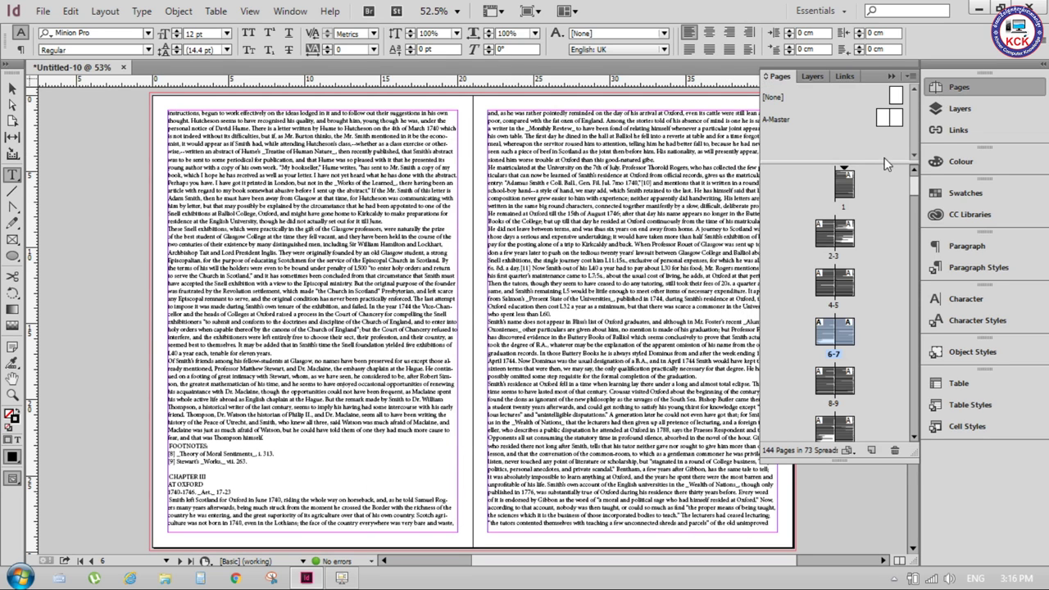
{"action": "mouse_move", "coordinate": [916, 192]}
{"action": "left_mouse_down"}
{"action": "mouse_move", "coordinate": [907, 420]}
{"action": "mouse_move", "coordinate": [929, 329]}
{"action": "left_mouse_up"}
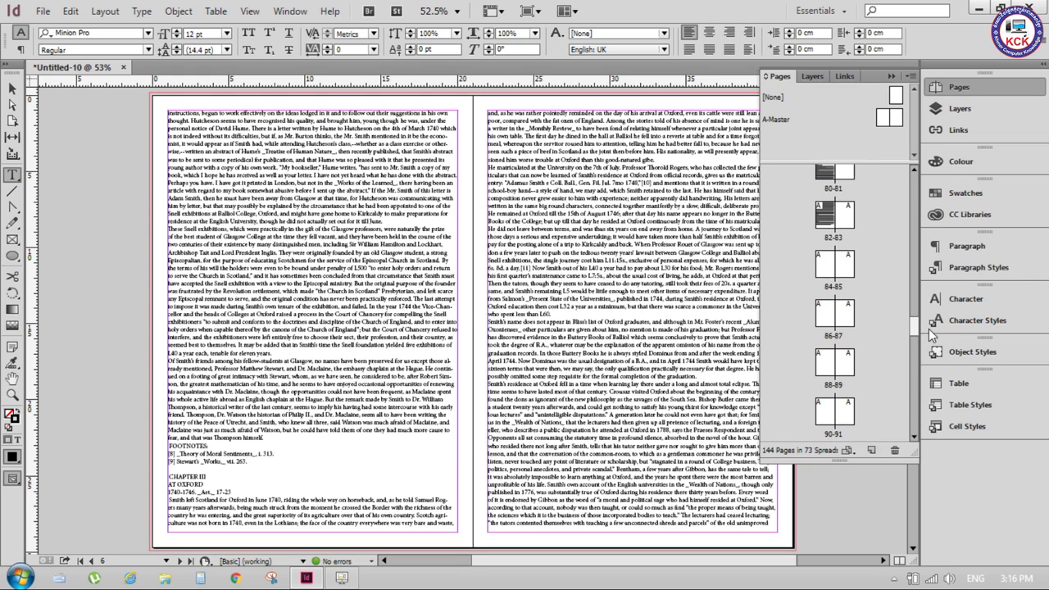
{"action": "mouse_move", "coordinate": [828, 266]}
{"action": "left_mouse_down"}
{"action": "mouse_move", "coordinate": [798, 337]}
{"action": "mouse_move", "coordinate": [848, 217]}
{"action": "left_mouse_up"}
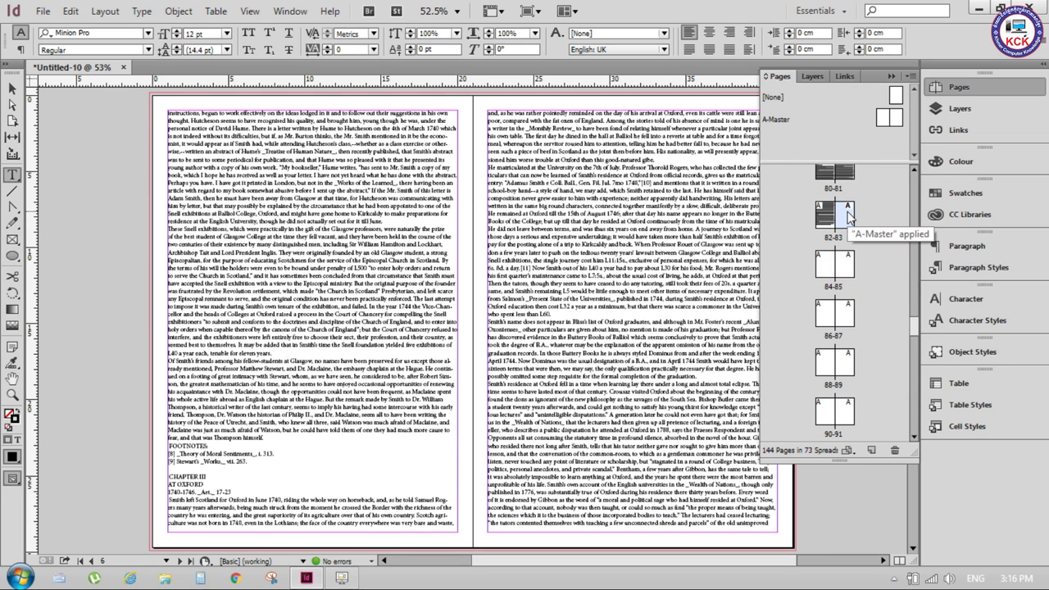
{"action": "double_click", "coordinate": [848, 218]}
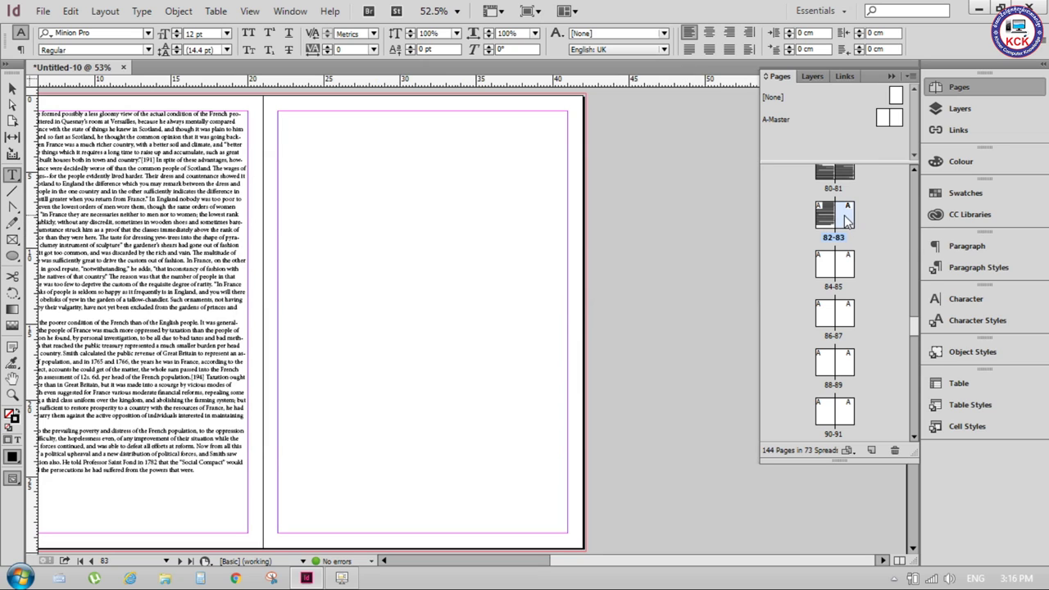
{"action": "left_click", "coordinate": [844, 267]}
{"action": "mouse_move", "coordinate": [917, 333]}
{"action": "left_mouse_down"}
{"action": "mouse_move", "coordinate": [917, 405]}
{"action": "mouse_move", "coordinate": [935, 332]}
{"action": "left_mouse_up"}
{"action": "double_click", "coordinate": [827, 312]}
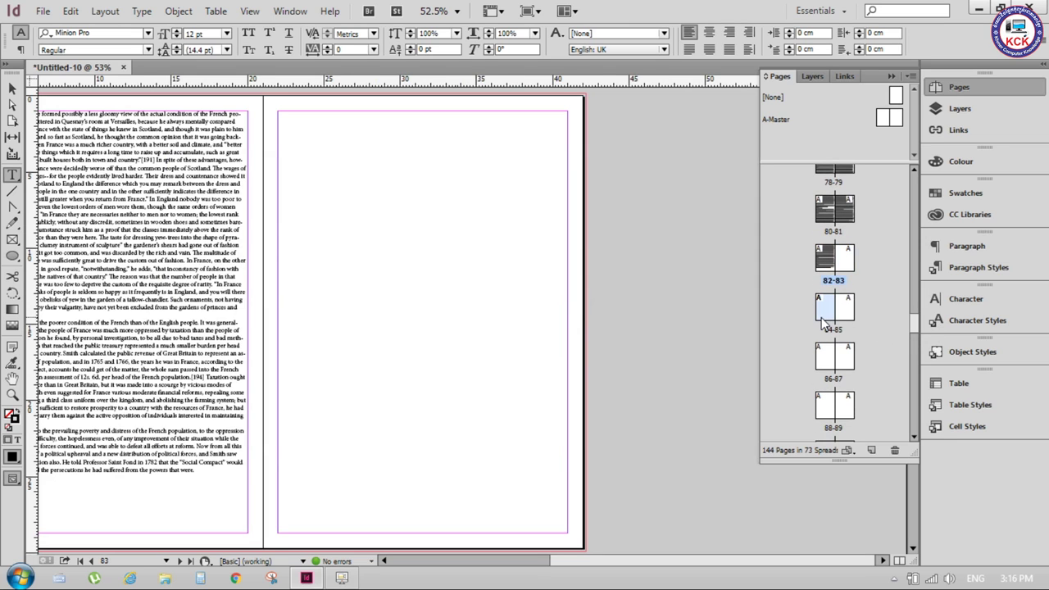
- Select pages 83 through 144 and delete them, confirming the warning
{"action": "double_click", "coordinate": [845, 261]}
{"action": "left_click_drag", "start_coordinate": [916, 323], "coordinate": [917, 422]}
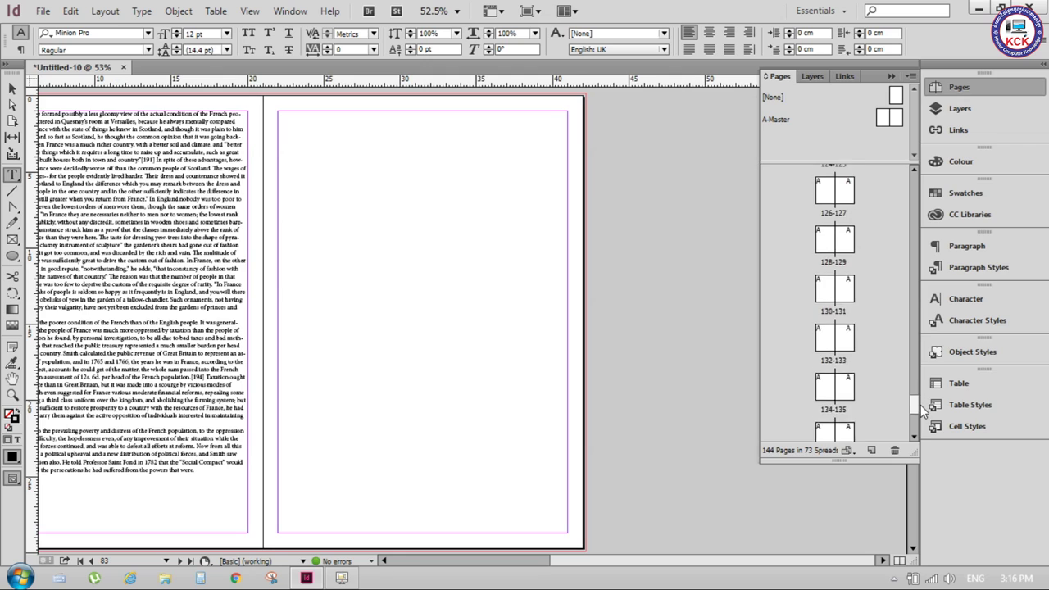
{"action": "left_click", "coordinate": [826, 414], "text": "shift"}
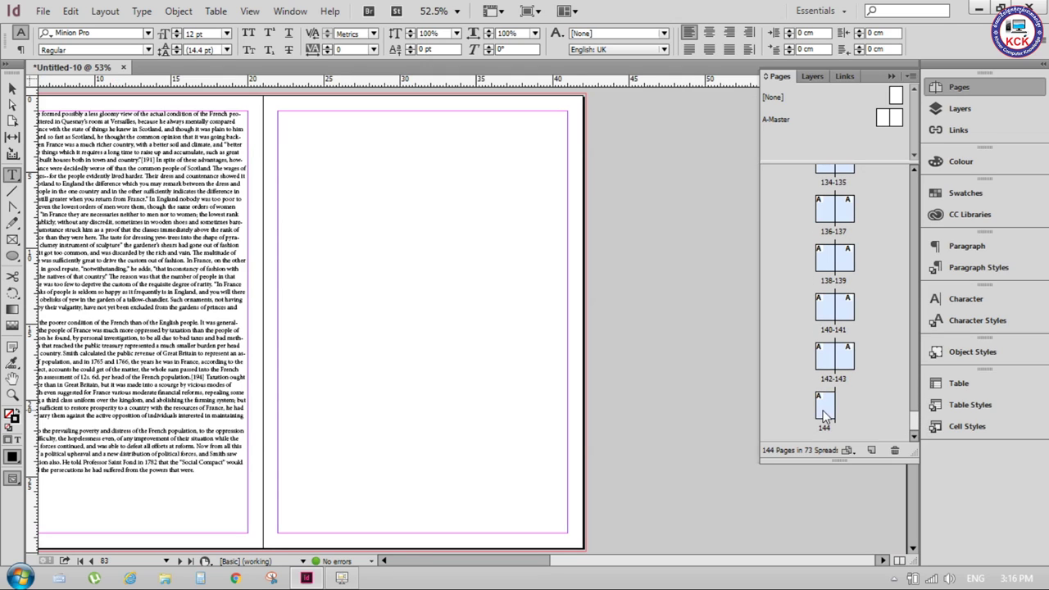
{"action": "left_click", "coordinate": [894, 450]}
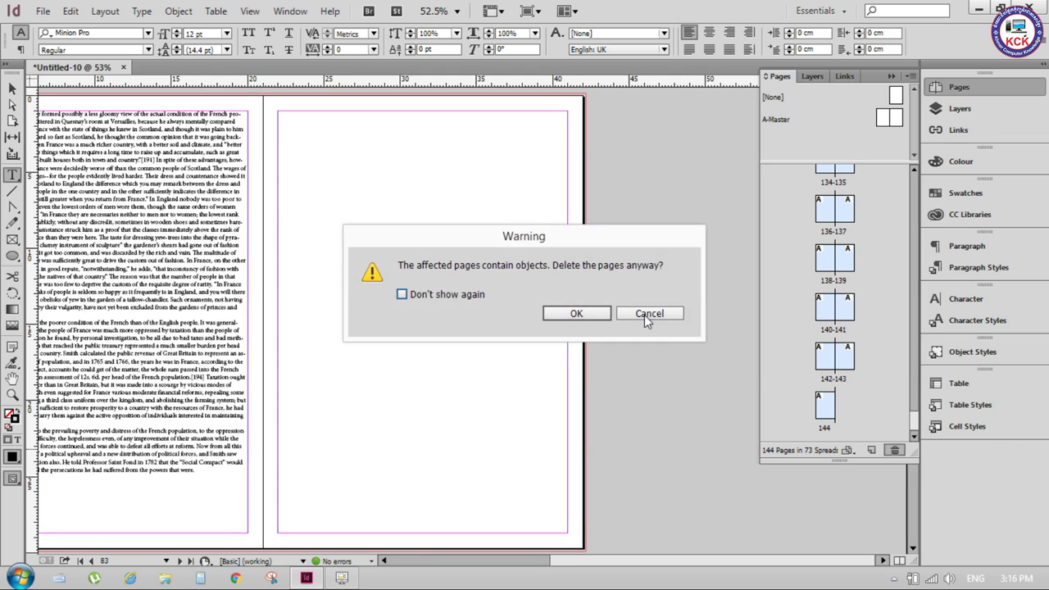
{"action": "left_click", "coordinate": [575, 317]}
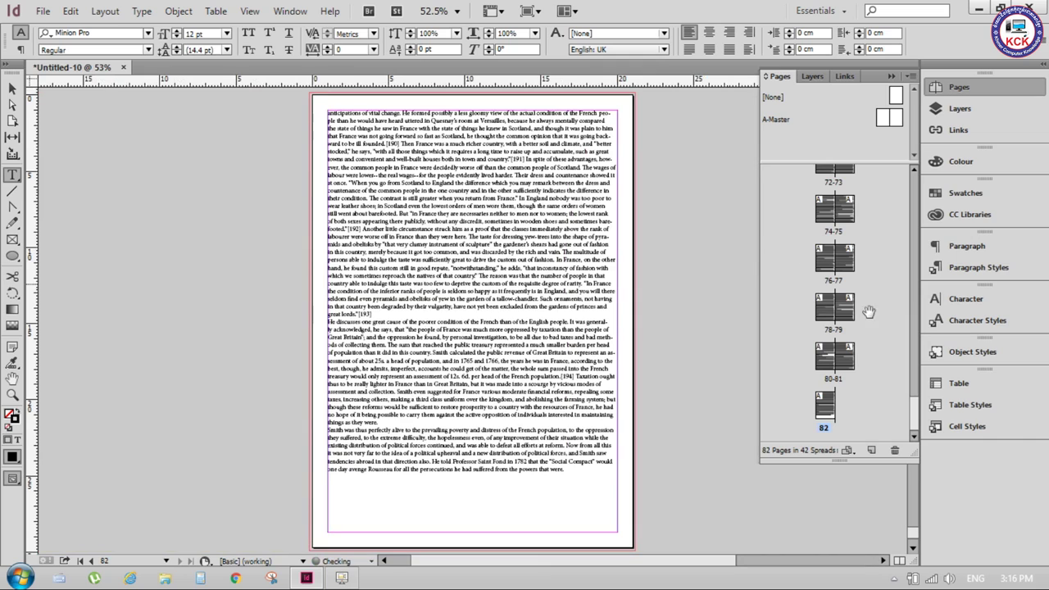
- Scroll the Pages panel to the top and go to page 1, showing the CHAPTER I heading
{"action": "left_click_drag", "start_coordinate": [915, 410], "coordinate": [897, 147]}
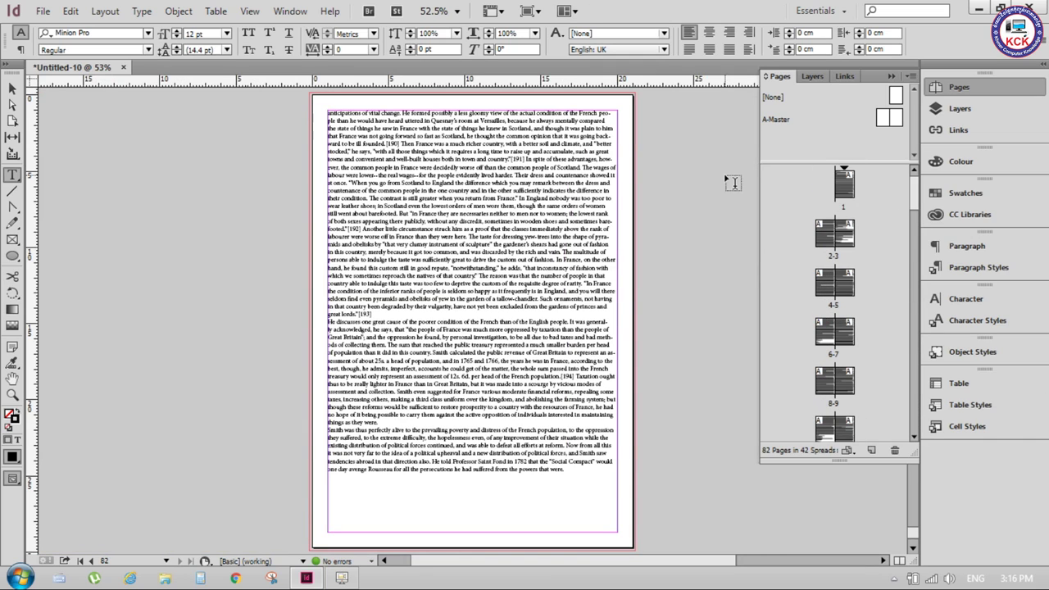
{"action": "left_click", "coordinate": [830, 182]}
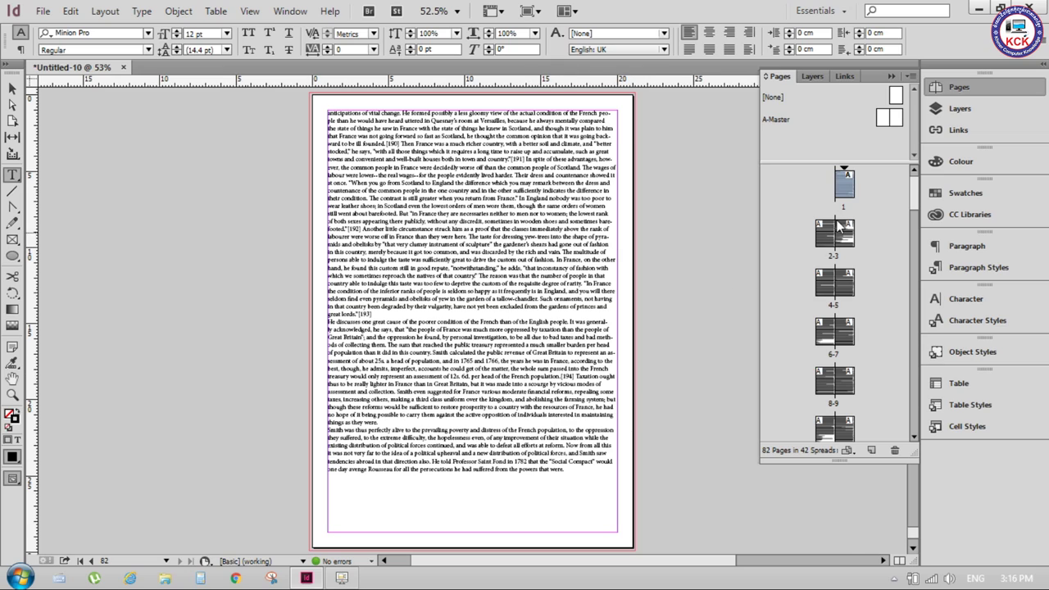
{"action": "double_click", "coordinate": [847, 190]}
{"action": "scroll", "coordinate": [394, 161], "scroll_direction": "up", "scroll_amount": 2}
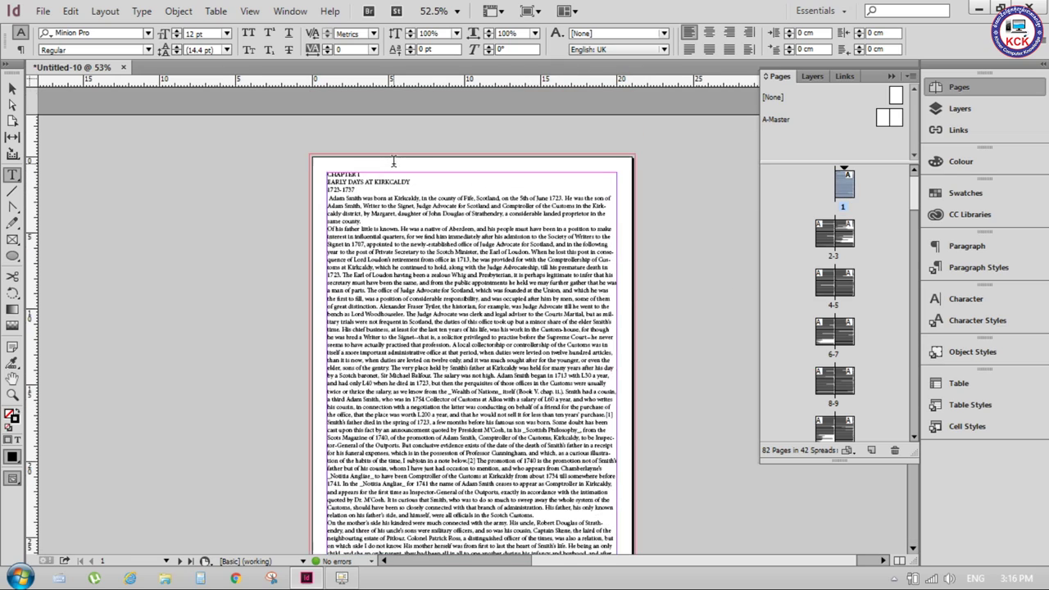
{"action": "scroll", "coordinate": [386, 170], "scroll_direction": "up", "scroll_amount": 1}
{"action": "scroll", "coordinate": [386, 171], "scroll_direction": "up", "scroll_amount": 2}
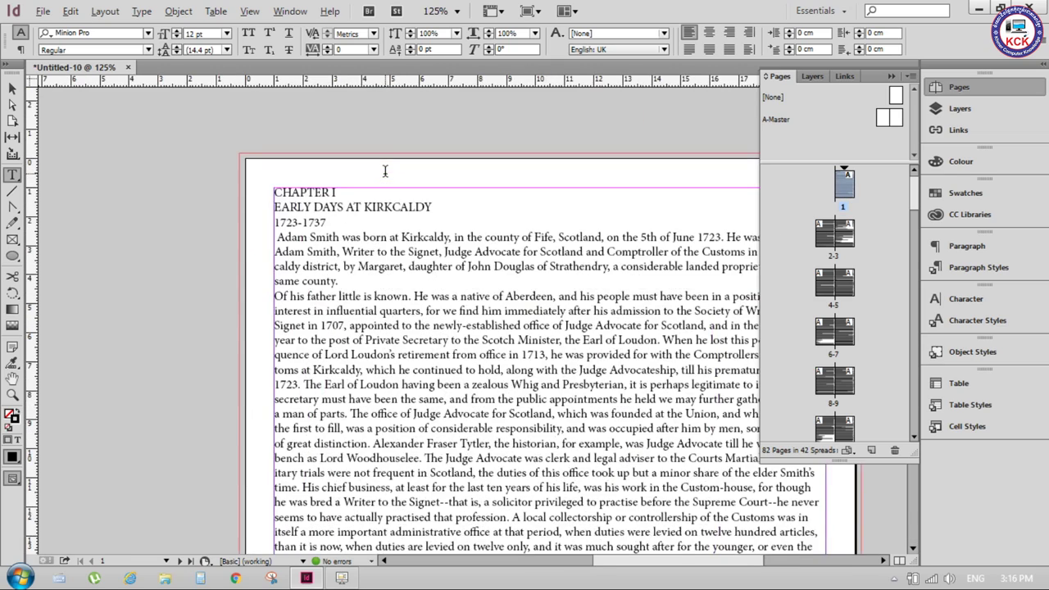
{"action": "scroll", "coordinate": [386, 170], "scroll_direction": "up", "scroll_amount": 1}
{"action": "scroll", "coordinate": [386, 171], "scroll_direction": "up", "scroll_amount": 1}
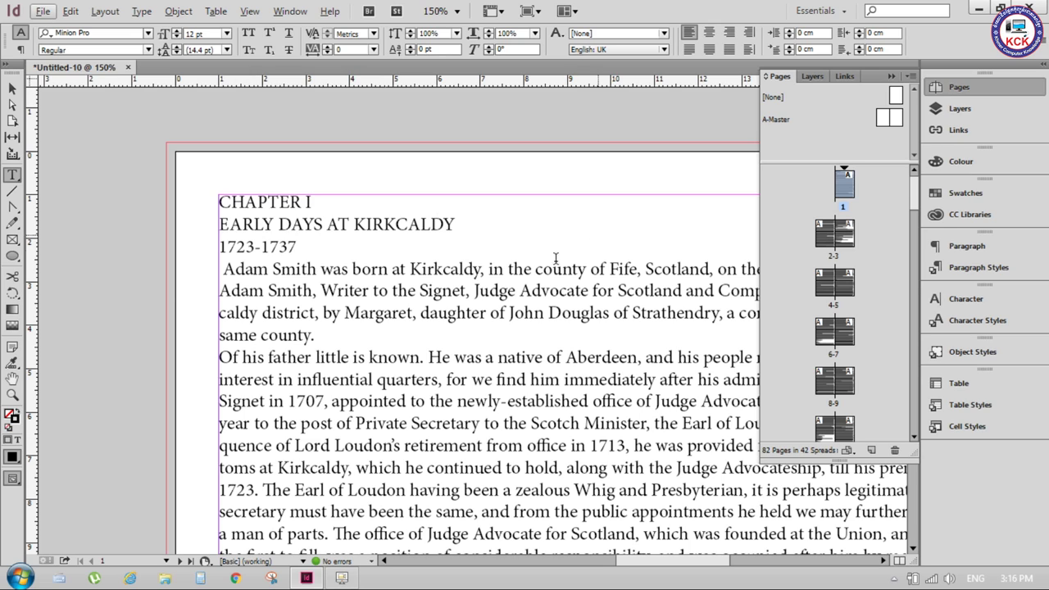
{"action": "left_click", "coordinate": [220, 224]}
{"action": "key", "text": "BackSpace"}
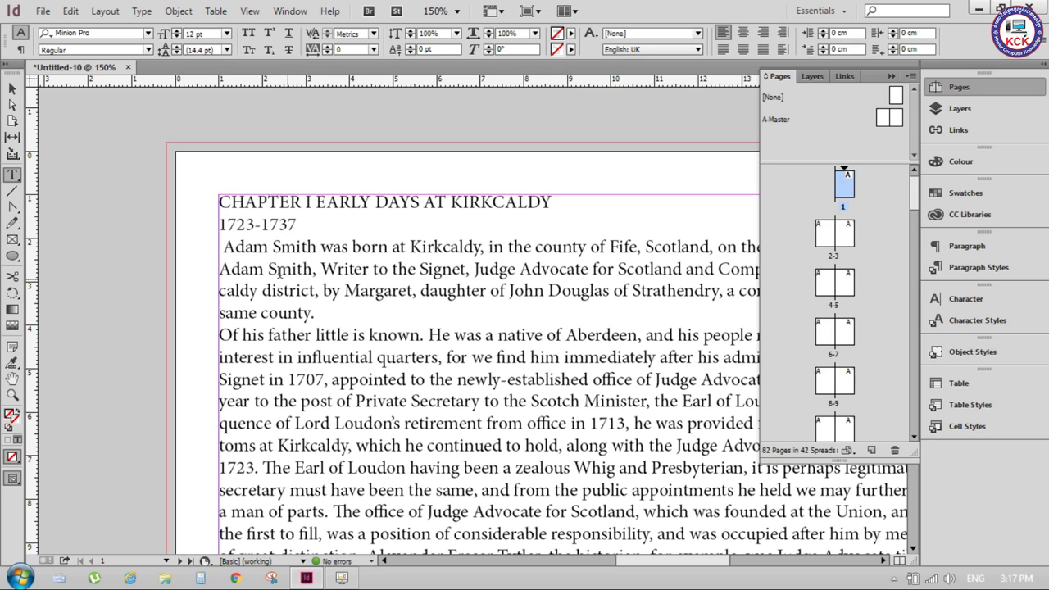
{"action": "left_click", "coordinate": [219, 225]}
{"action": "key", "text": "BackSpace"}
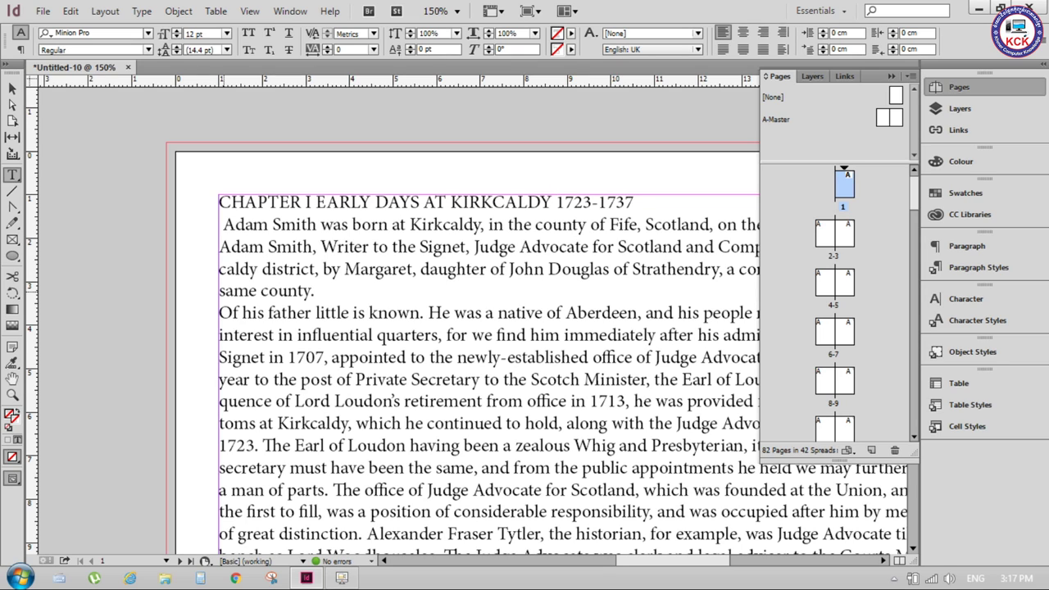
{"action": "left_click", "coordinate": [222, 225]}
{"action": "left_click", "coordinate": [224, 230]}
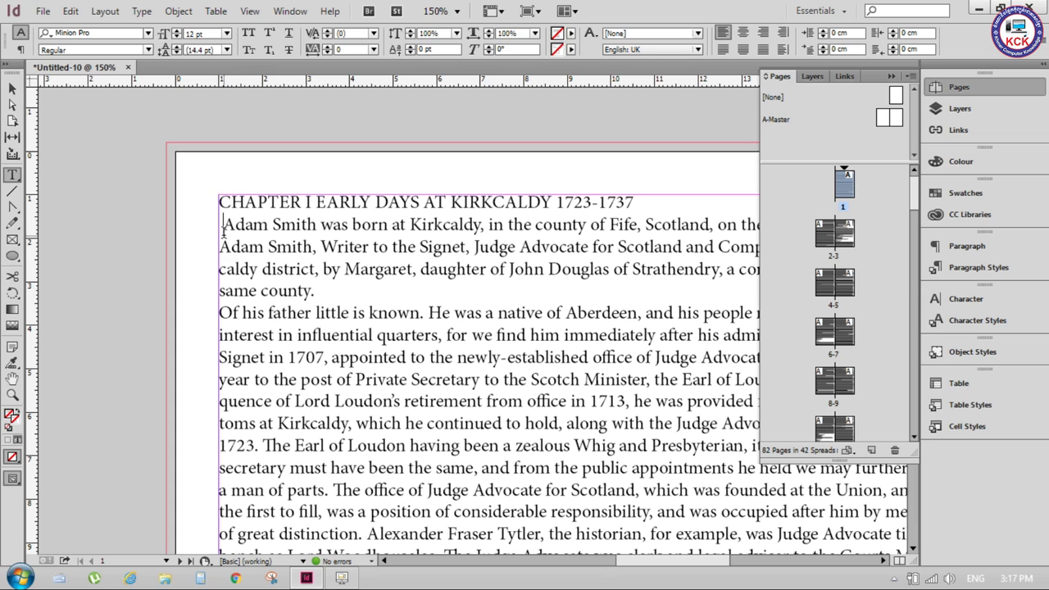
{"action": "key", "text": "BackSpace"}
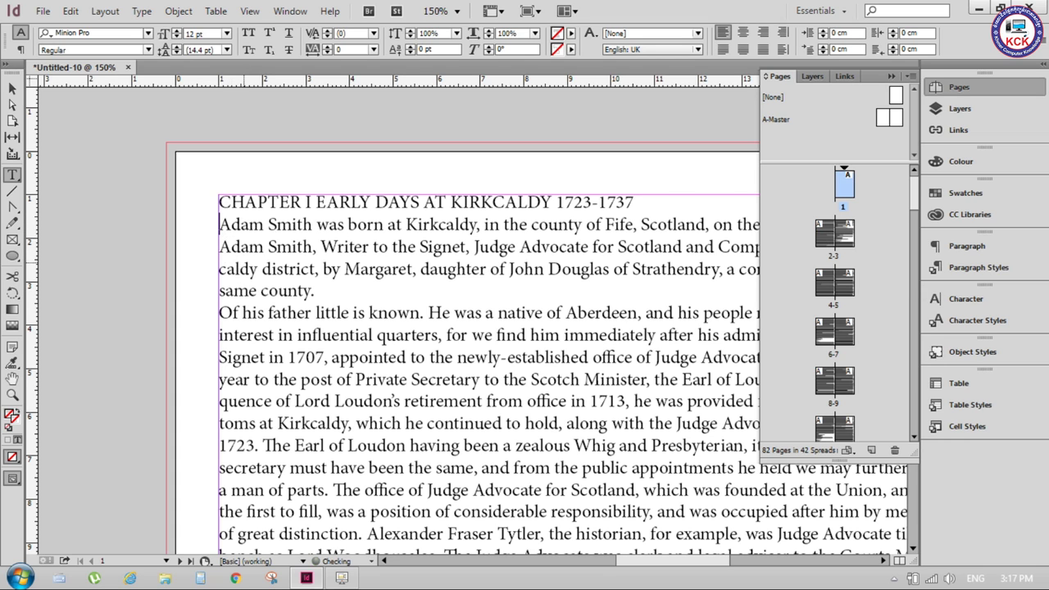
{"action": "key", "text": "BackSpace"}
{"action": "key", "text": "Return"}
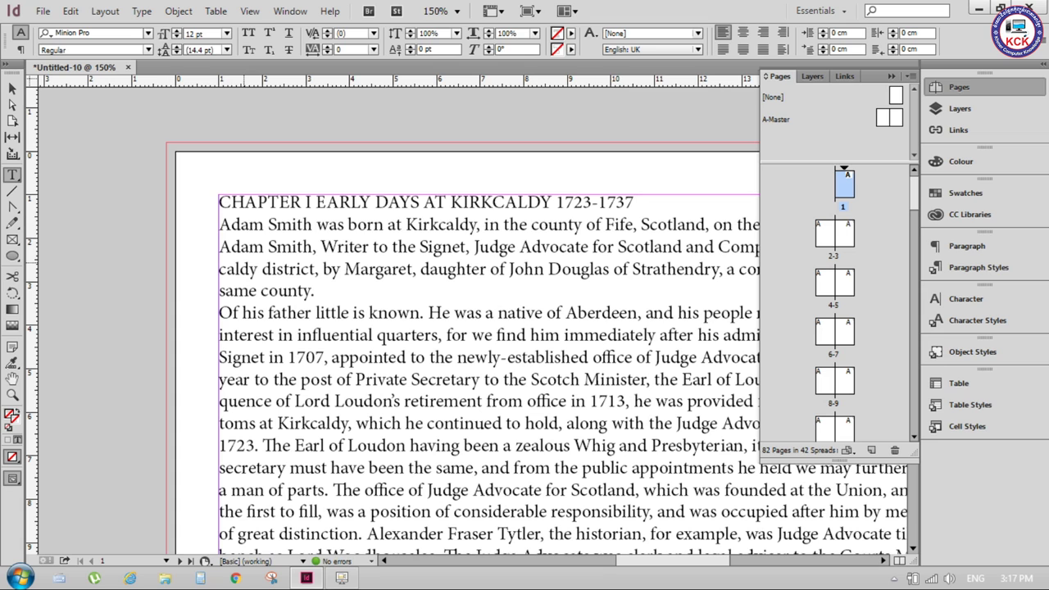
{"action": "key", "text": "BackSpace"}
{"action": "key", "text": "Return"}
{"action": "key", "text": "Return"}
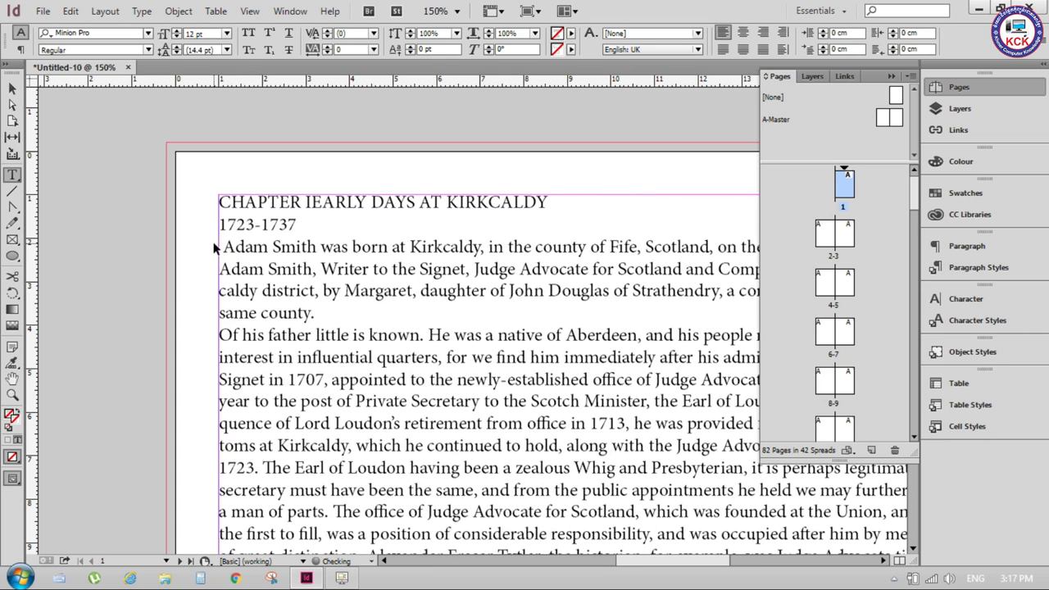
{"action": "key", "text": "Return"}
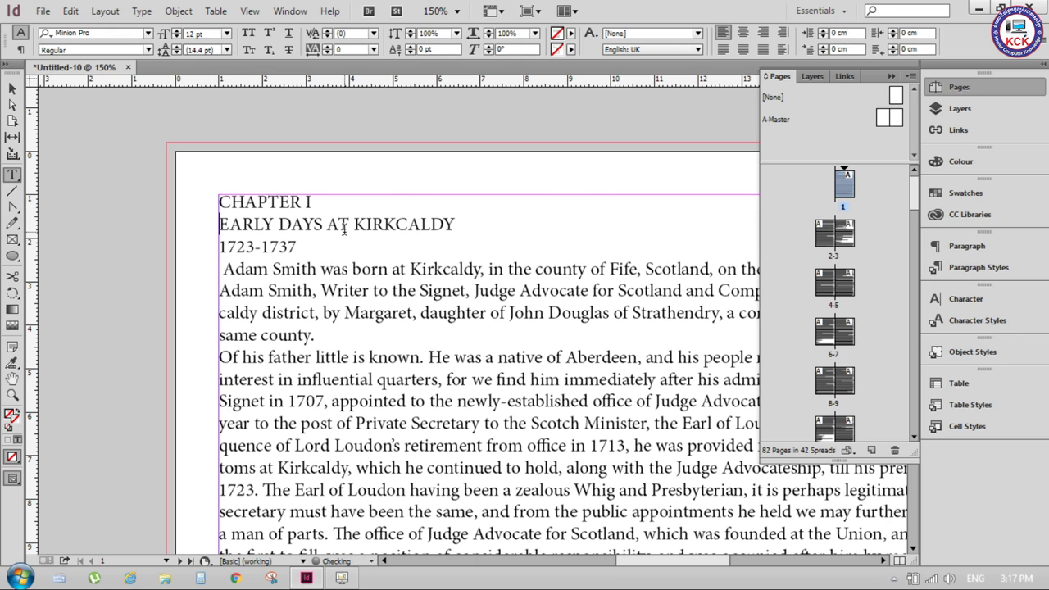
{"action": "left_click", "coordinate": [12, 88]}
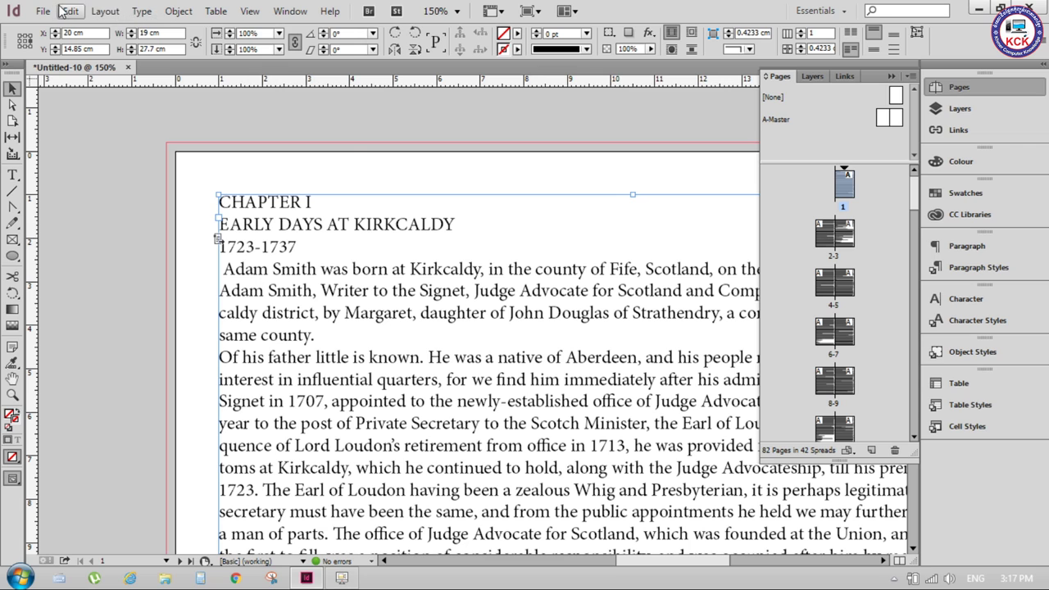
- Open Find/Change on the GREP tab and explore its special-characters list
{"action": "left_click", "coordinate": [71, 11]}
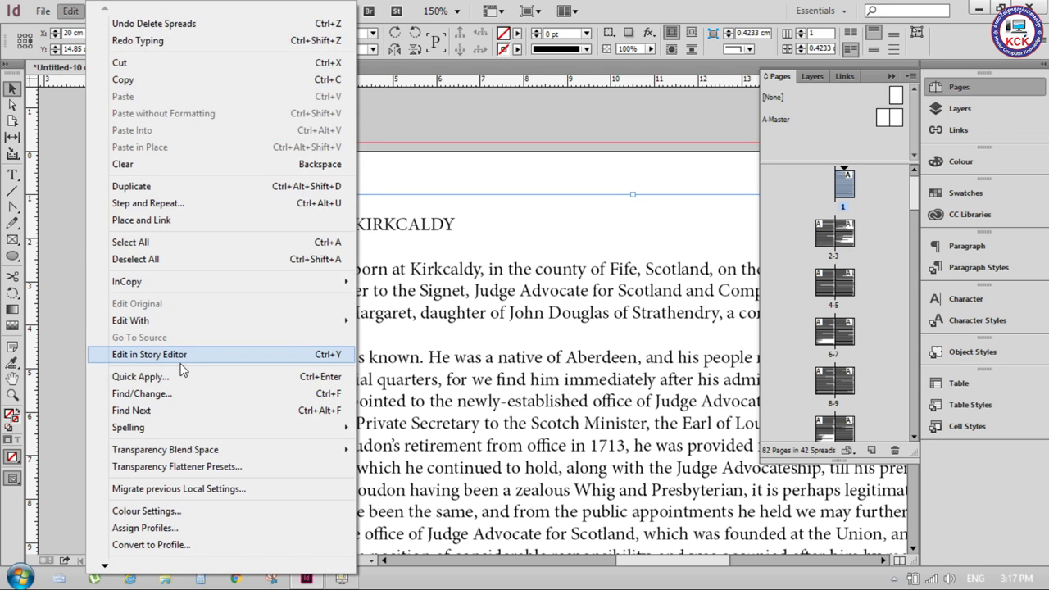
{"action": "left_click", "coordinate": [140, 394]}
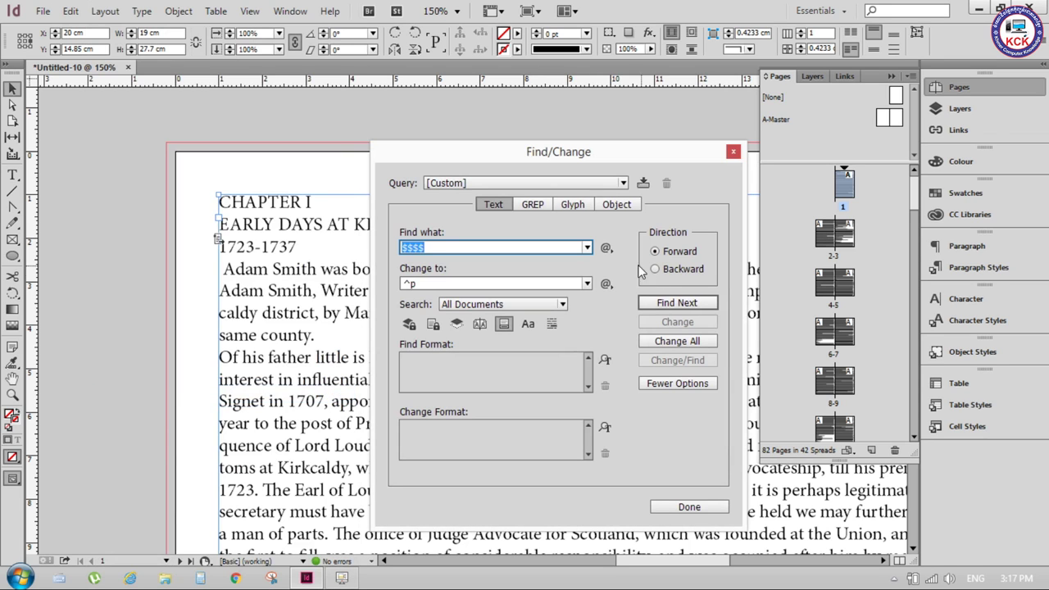
{"action": "left_click", "coordinate": [531, 207]}
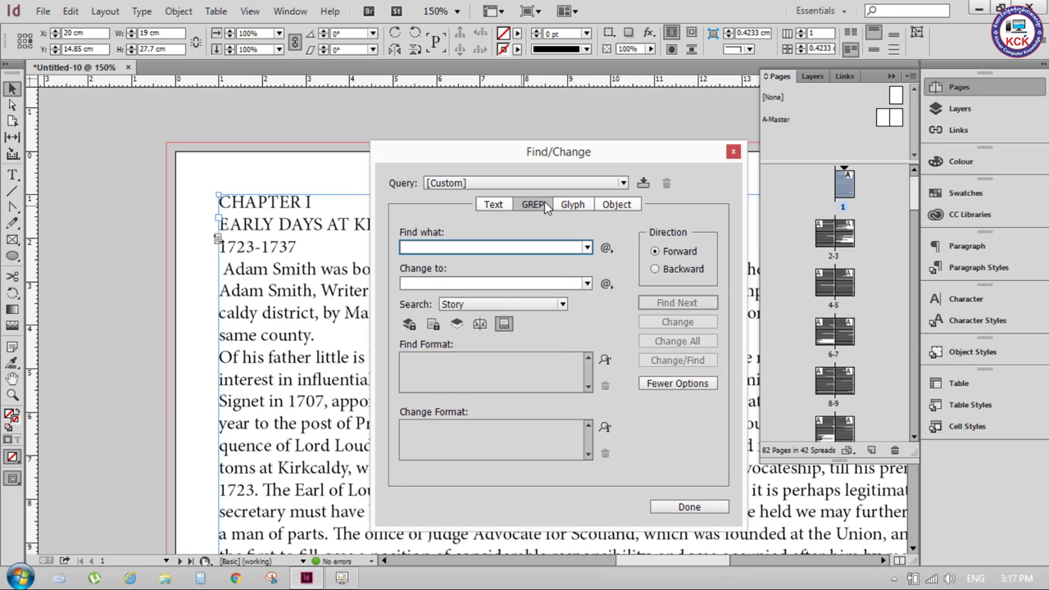
{"action": "left_click", "coordinate": [496, 205]}
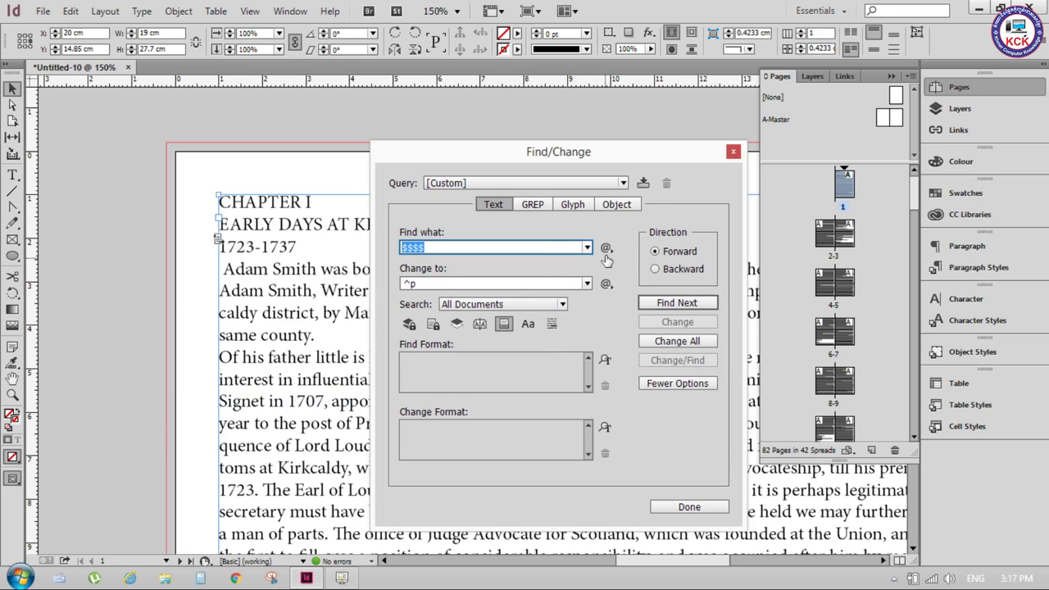
{"action": "left_click", "coordinate": [607, 248]}
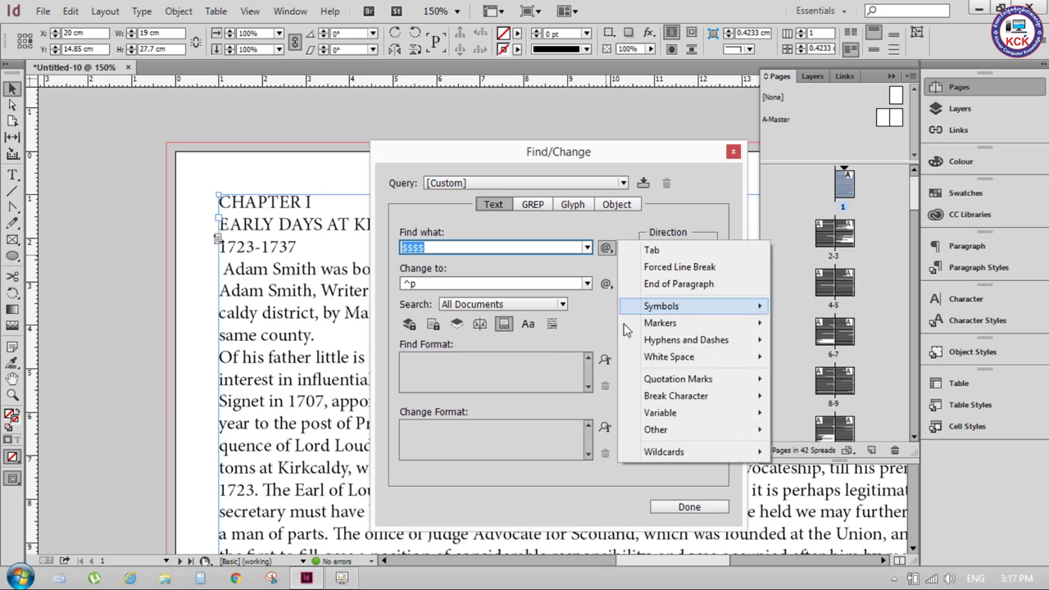
{"action": "left_click", "coordinate": [540, 207]}
{"action": "left_click", "coordinate": [606, 247]}
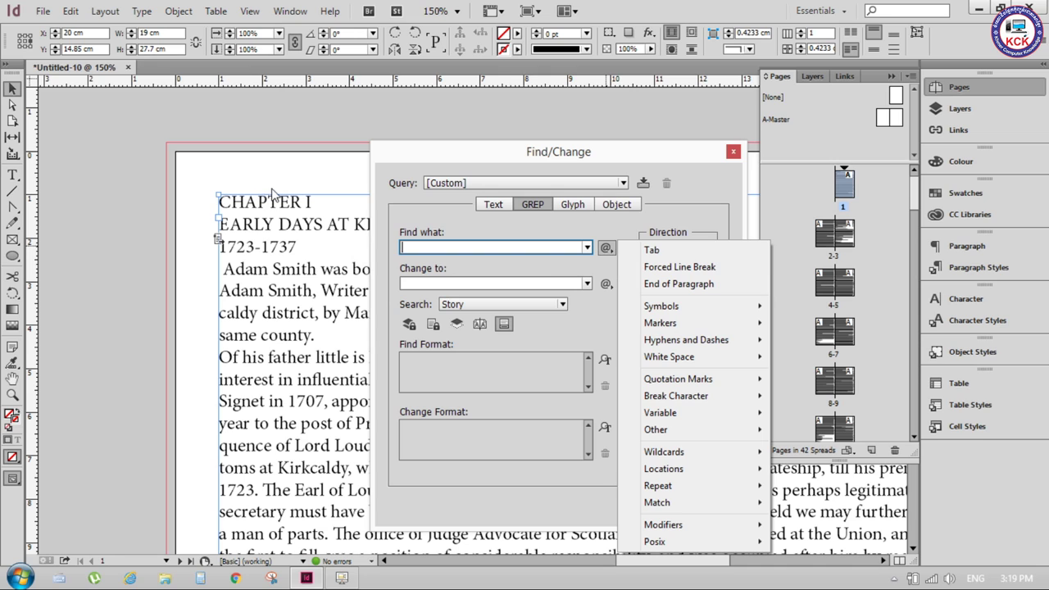
{"action": "left_click", "coordinate": [509, 261]}
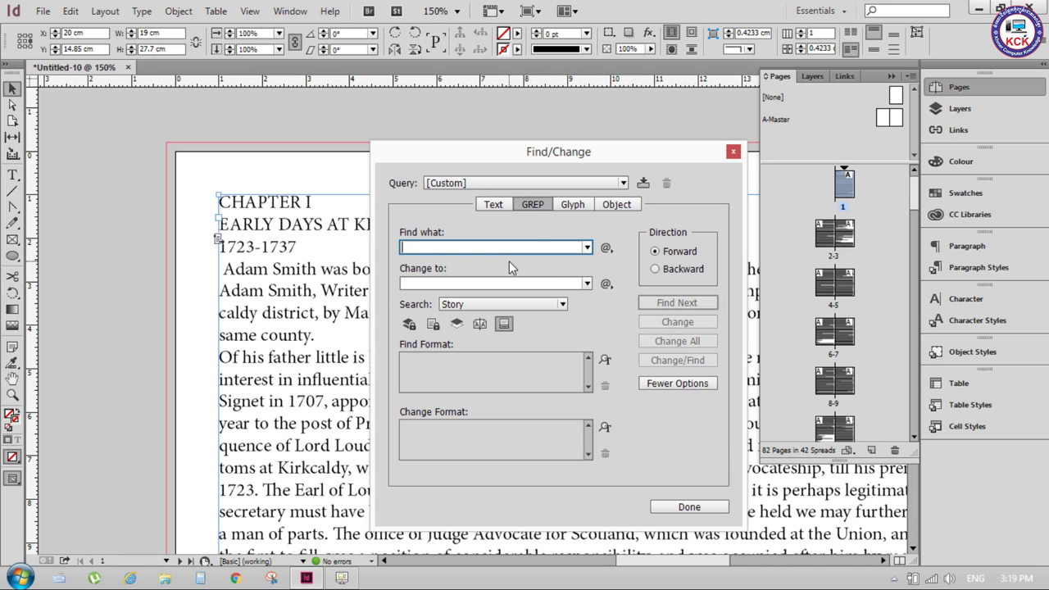
{"action": "left_click", "coordinate": [572, 204]}
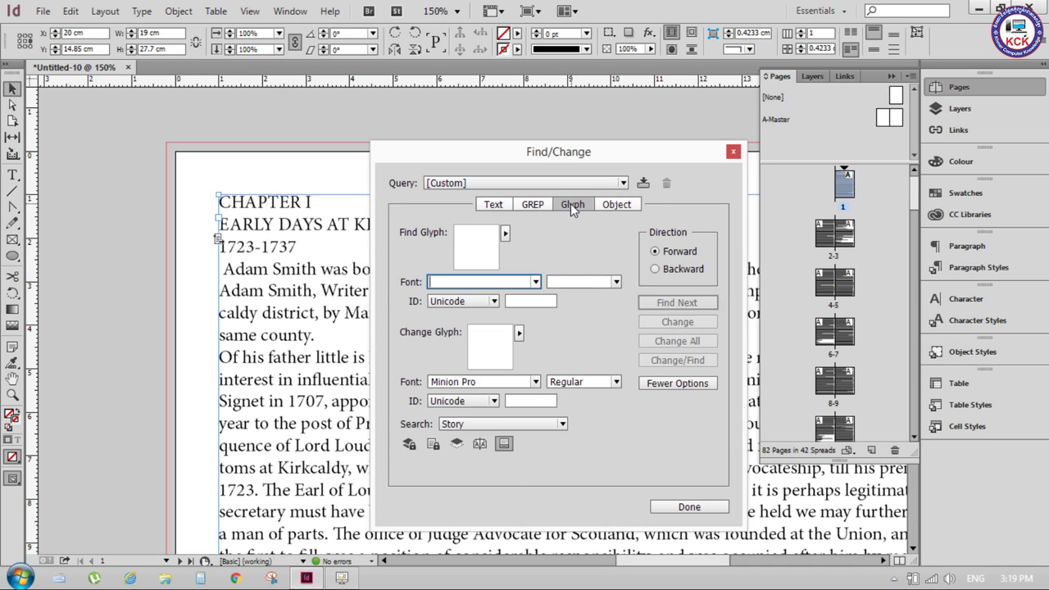
{"action": "left_click", "coordinate": [533, 205]}
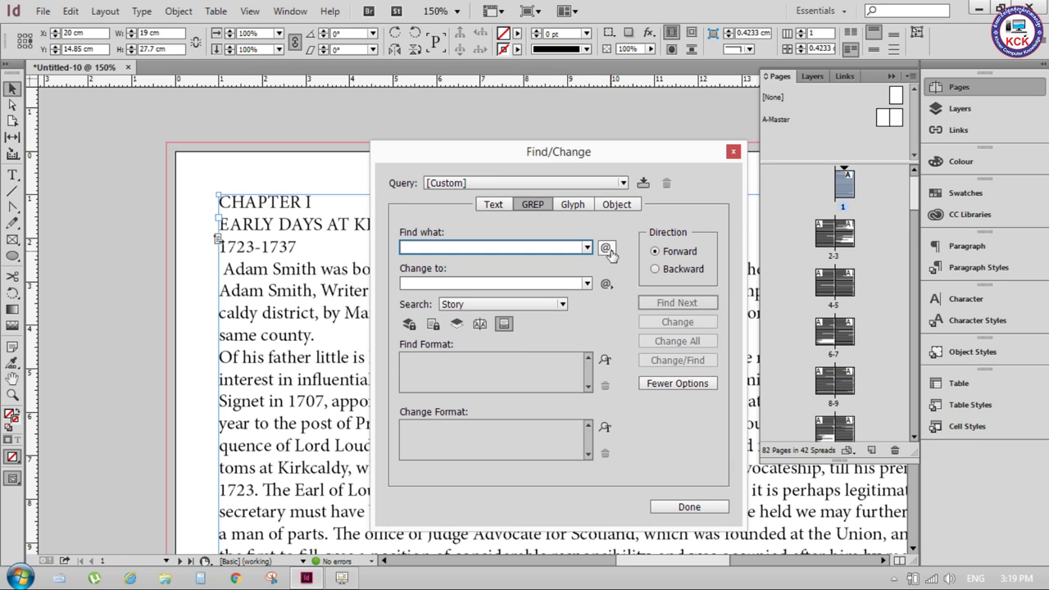
- Build the Find what pattern (\u+\u using Any Uppercase Letter wildcards
{"action": "left_click", "coordinate": [611, 254]}
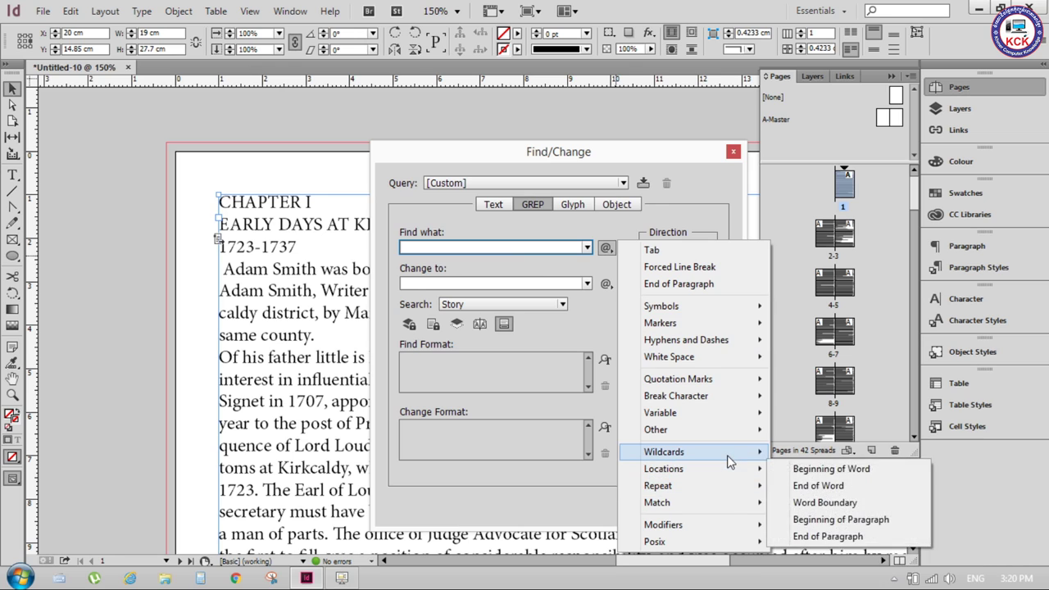
{"action": "mouse_move", "coordinate": [664, 451]}
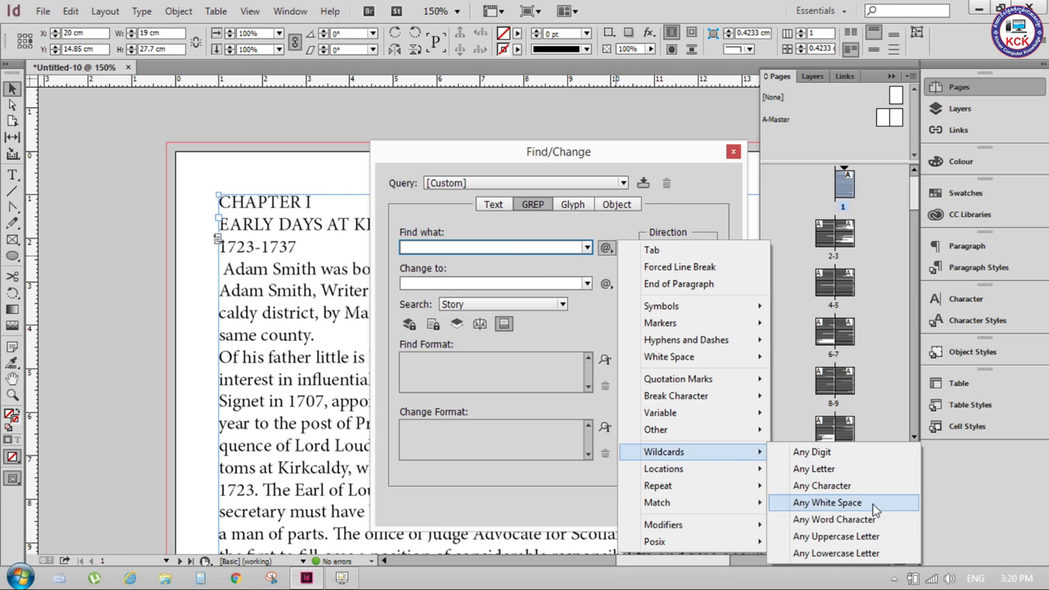
{"action": "left_click", "coordinate": [883, 542]}
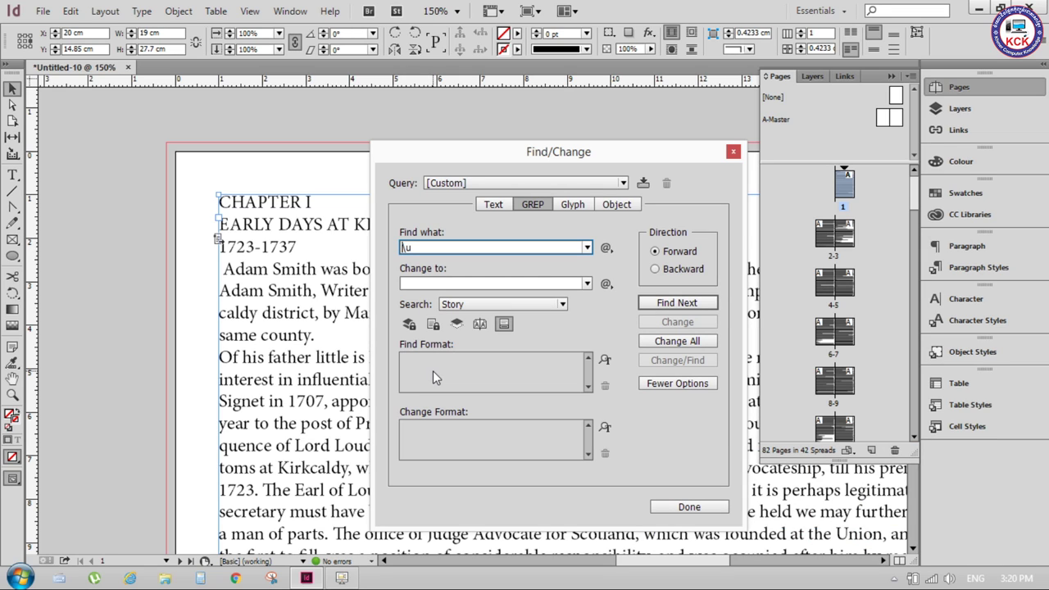
{"action": "type", "text": "("}
{"action": "left_click", "coordinate": [606, 247]}
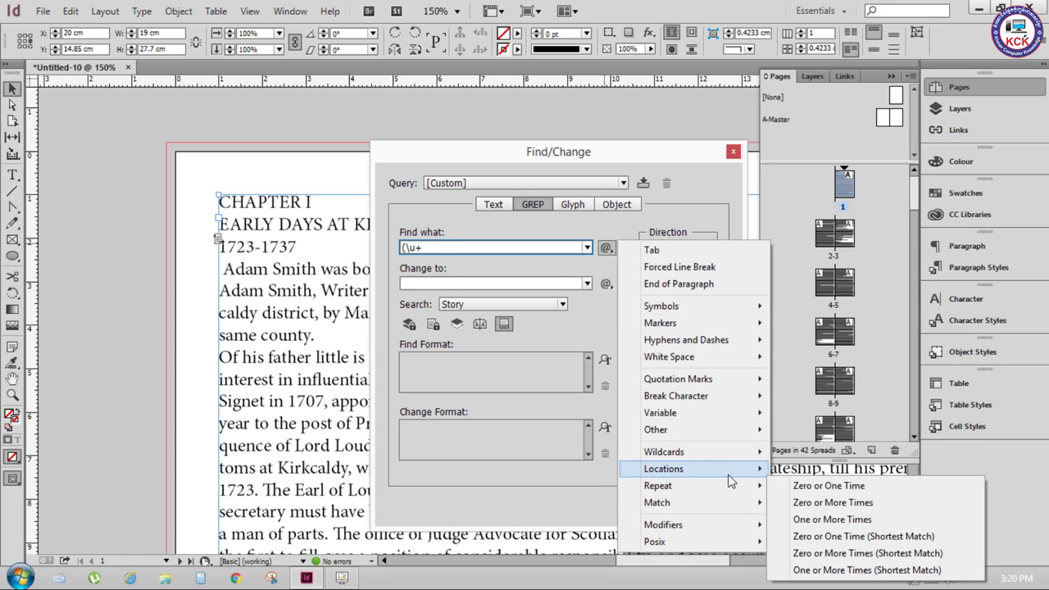
{"action": "mouse_move", "coordinate": [664, 452]}
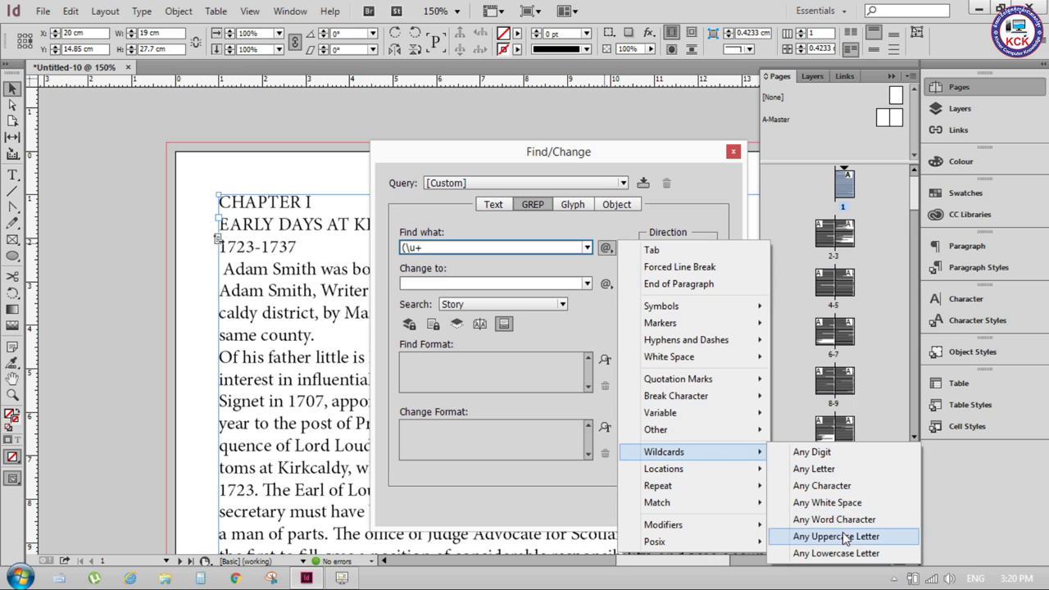
{"action": "left_click", "coordinate": [844, 536]}
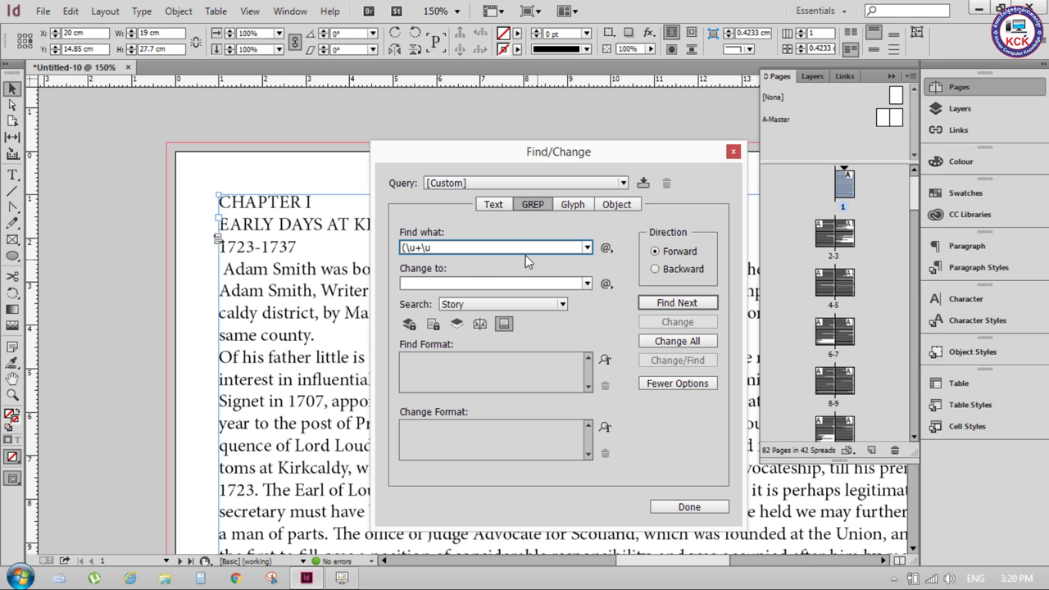
- Step Find Next through uppercase matches CHAPTER, EARLY to KIRKCALDY, then restart from CHAPTER
{"action": "left_click", "coordinate": [678, 303]}
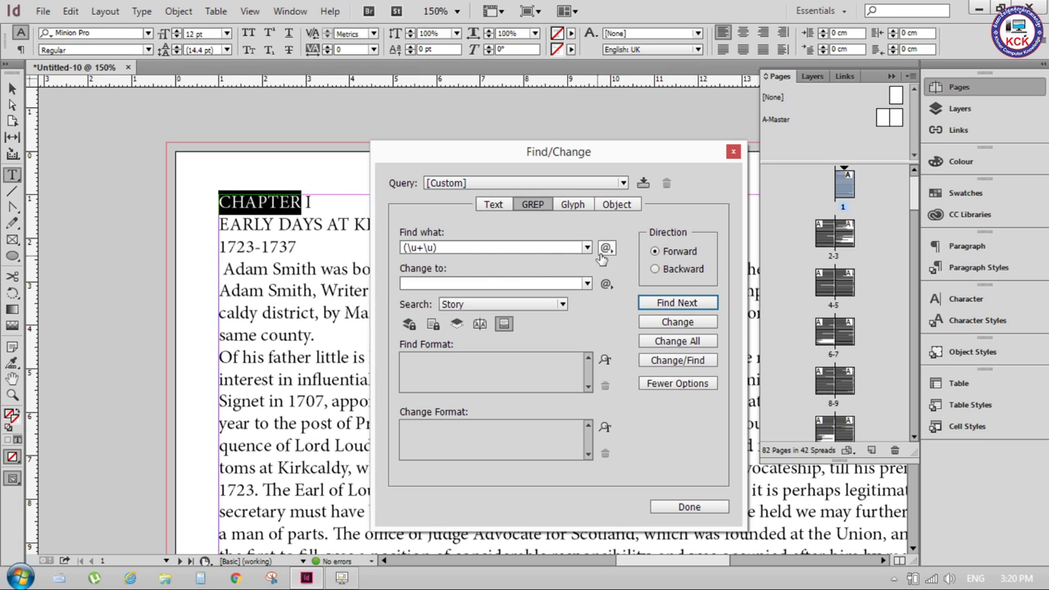
{"action": "left_click", "coordinate": [663, 304]}
{"action": "left_click", "coordinate": [662, 304]}
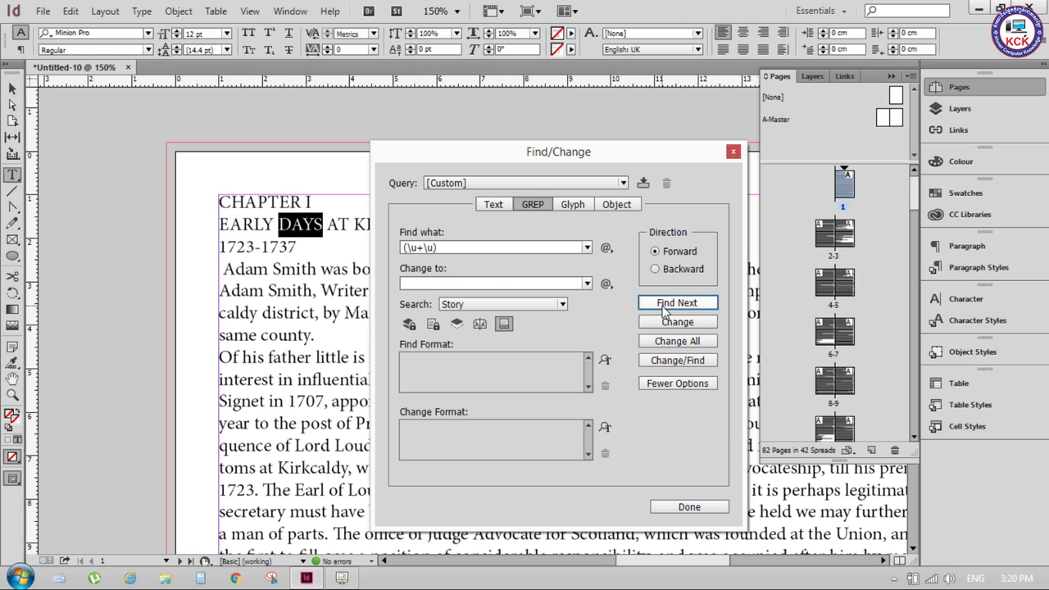
{"action": "left_click", "coordinate": [662, 304]}
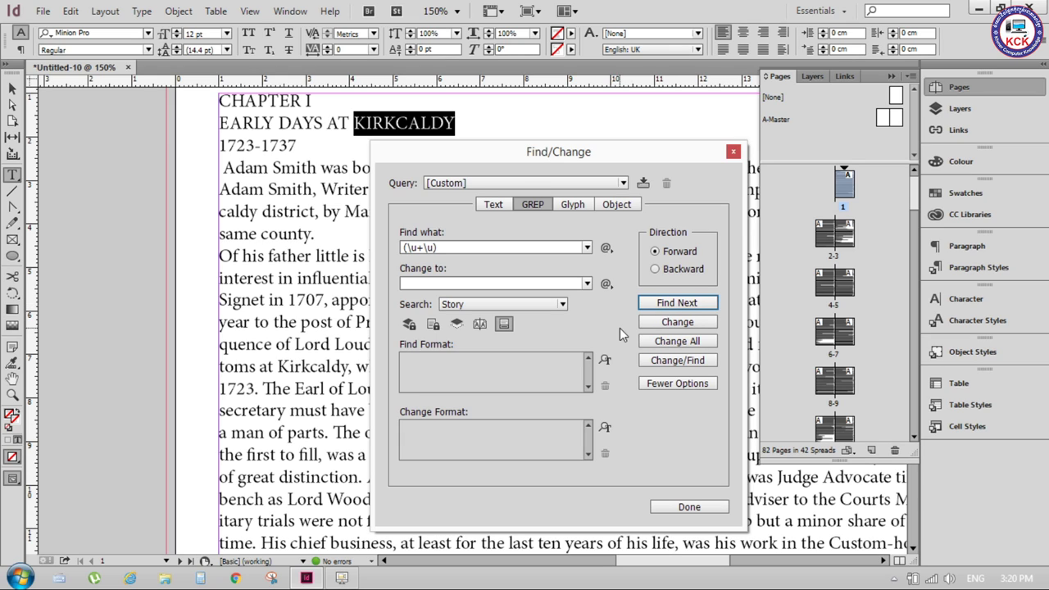
{"action": "left_click", "coordinate": [309, 101]}
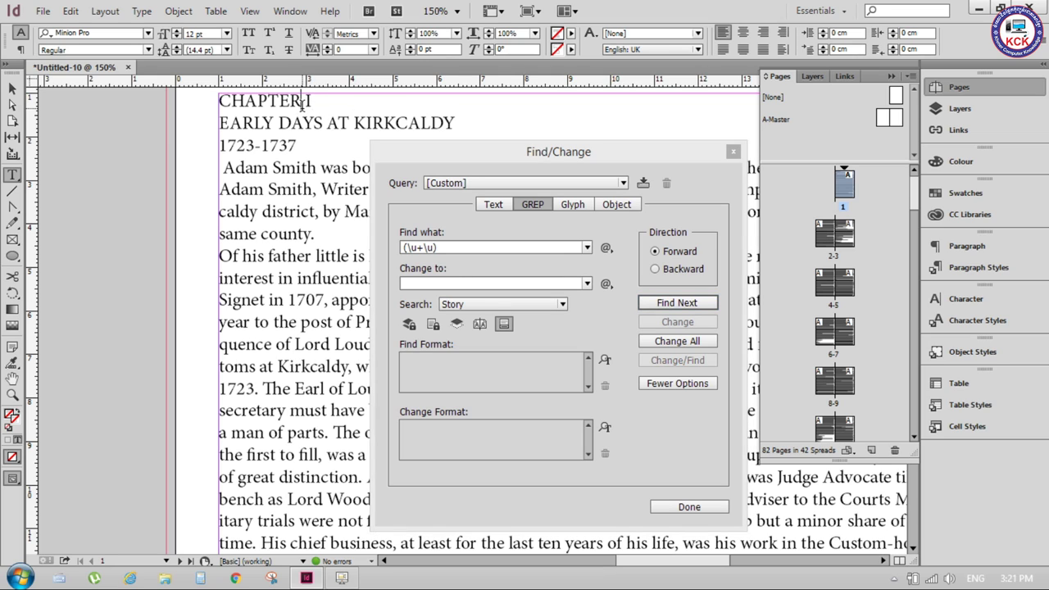
{"action": "left_click", "coordinate": [220, 101]}
{"action": "left_click", "coordinate": [705, 305]}
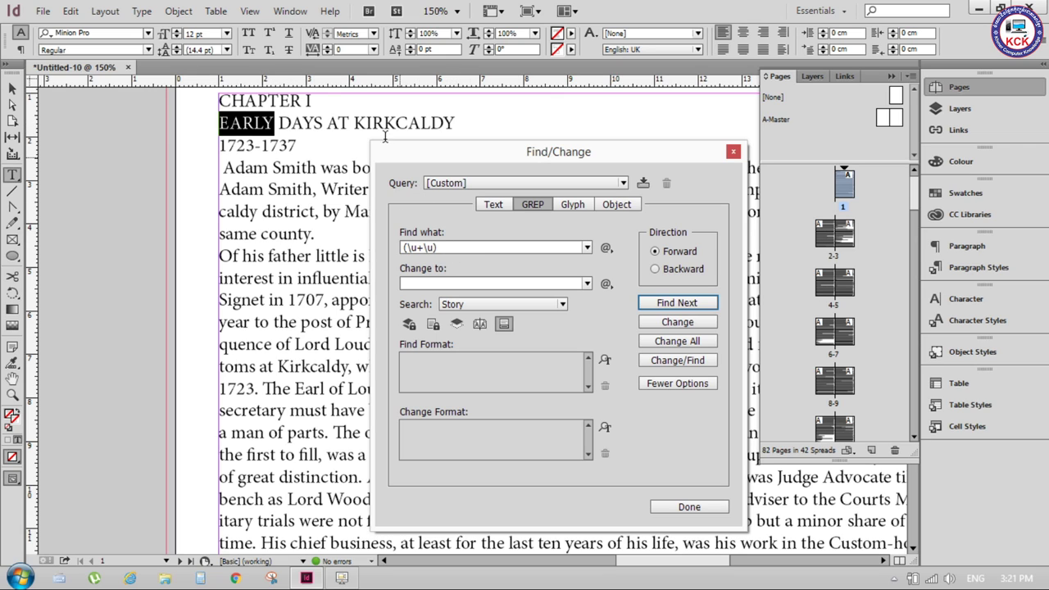
{"action": "left_click", "coordinate": [425, 284]}
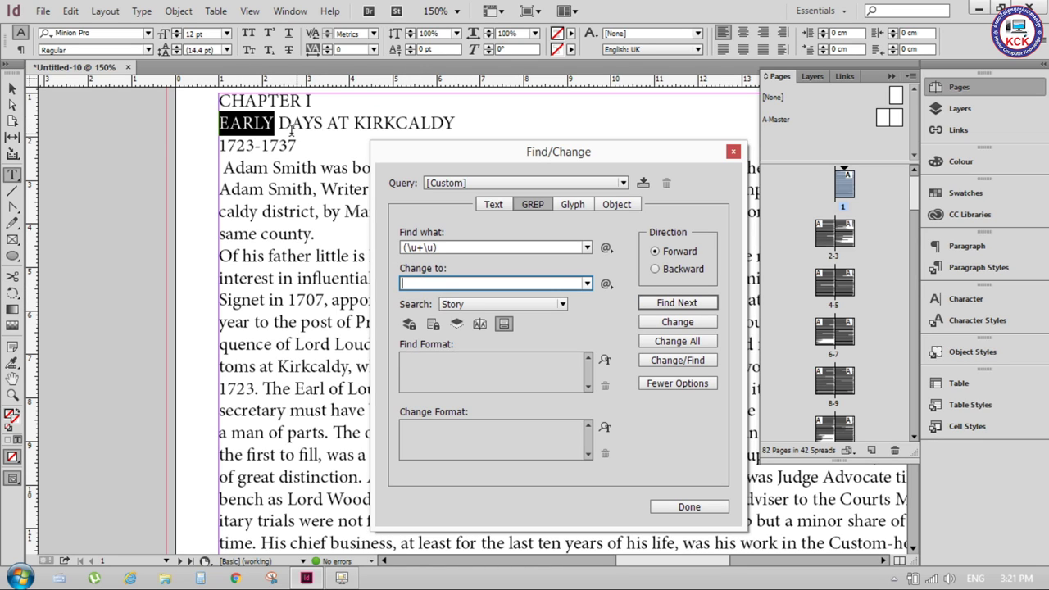
- Set the GREP Change to field to $1 $2 using Found 1 and Found 2
{"action": "left_click", "coordinate": [606, 284]}
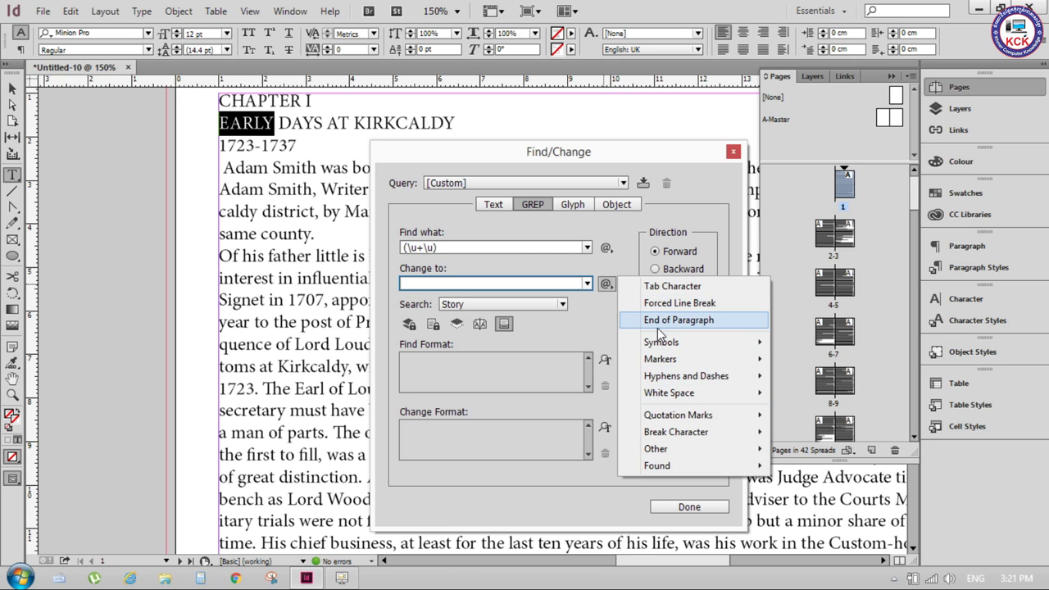
{"action": "mouse_move", "coordinate": [656, 466]}
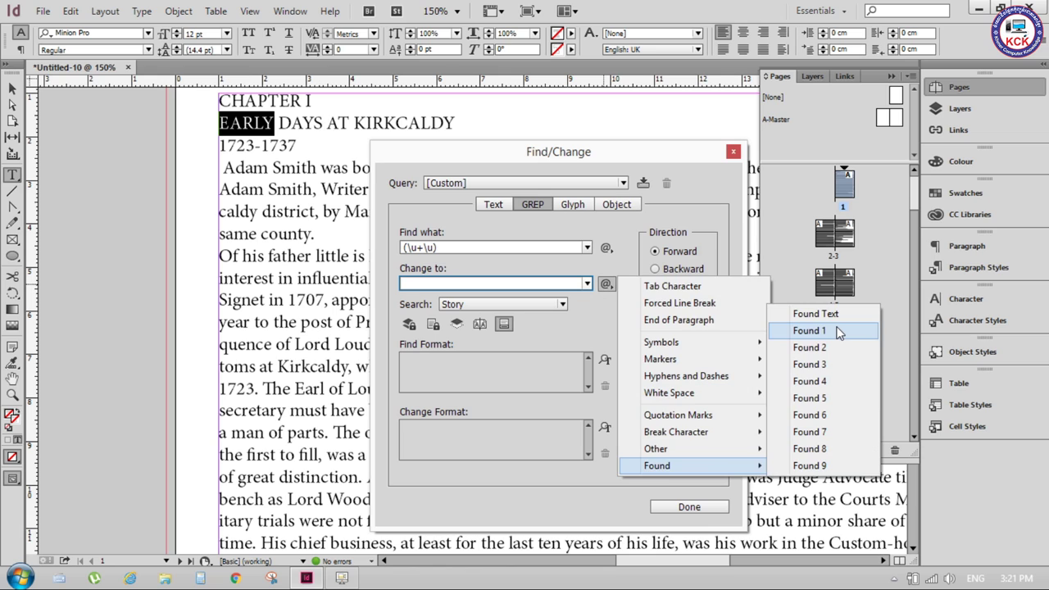
{"action": "left_click", "coordinate": [837, 332]}
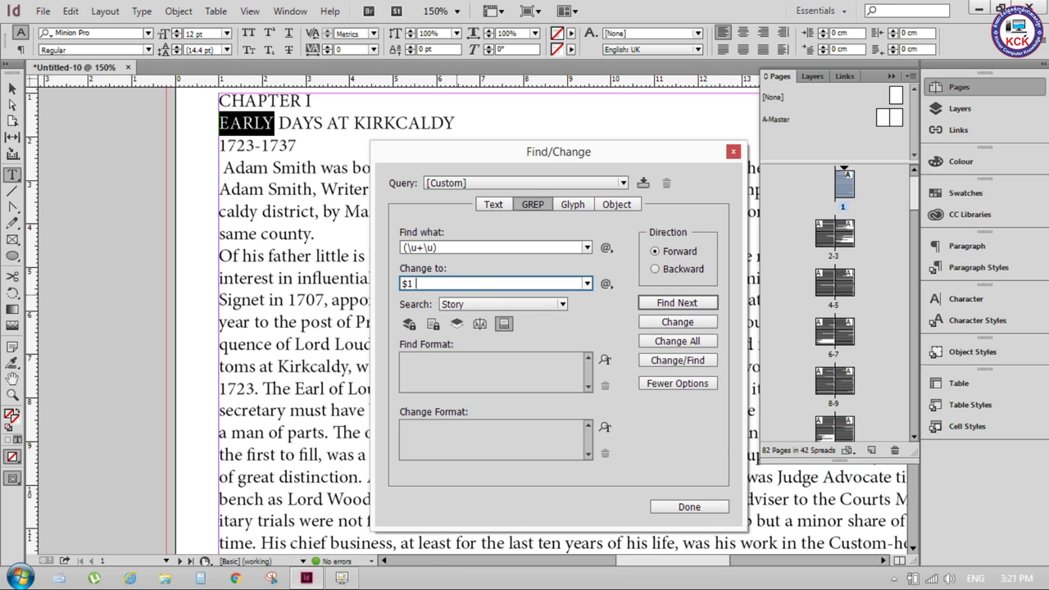
{"action": "left_click", "coordinate": [614, 284]}
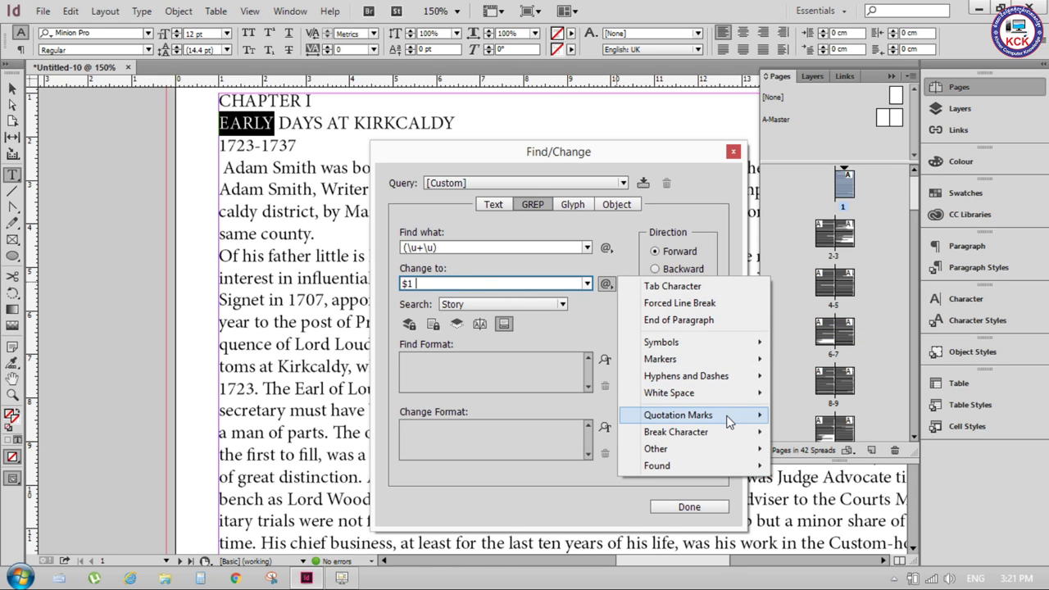
{"action": "mouse_move", "coordinate": [701, 466]}
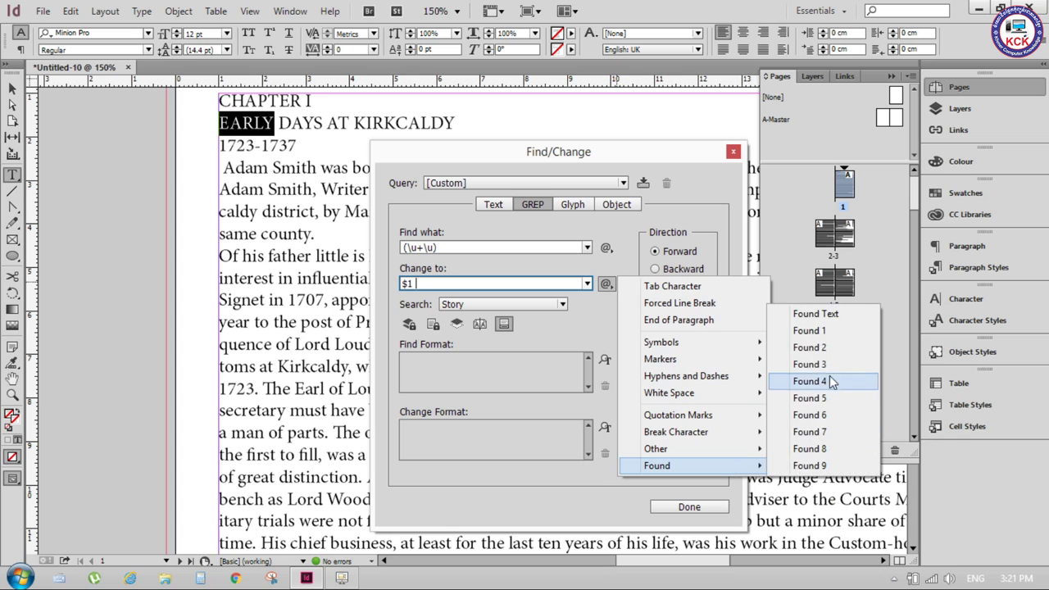
{"action": "left_click", "coordinate": [829, 350]}
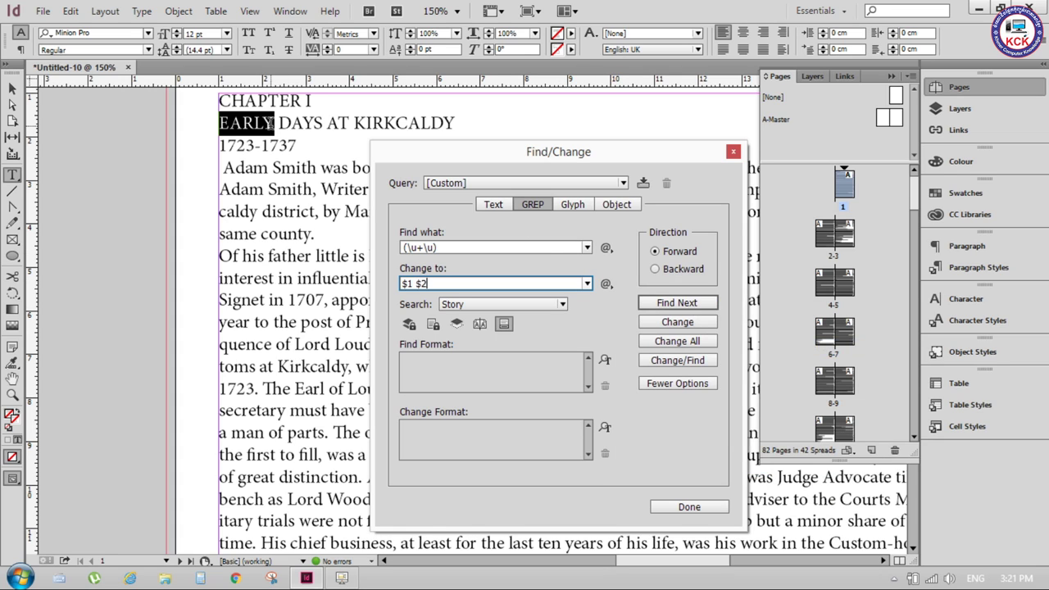
- From the start of the story, step through CHAPTER, EARLY and the heading to KIRKCALDY
{"action": "left_click", "coordinate": [310, 102]}
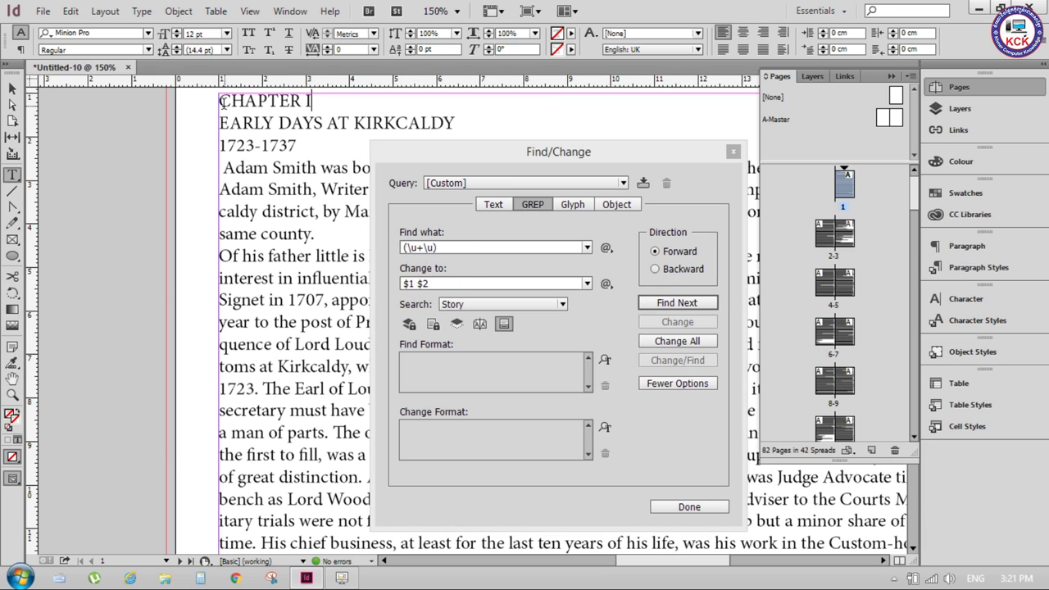
{"action": "left_click", "coordinate": [669, 304]}
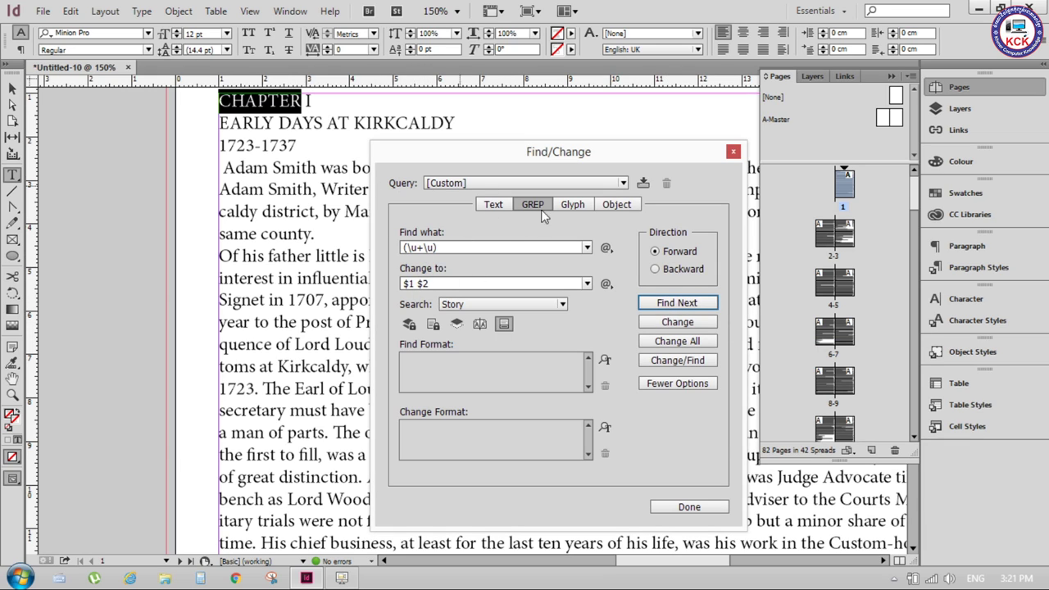
{"action": "left_click", "coordinate": [678, 303]}
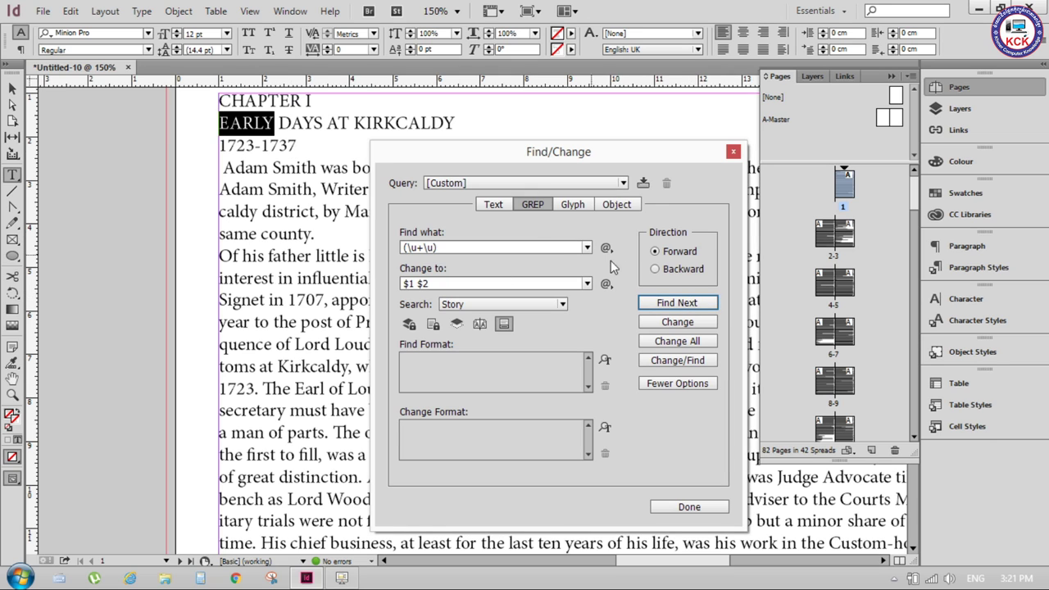
{"action": "left_click", "coordinate": [677, 303]}
{"action": "left_click", "coordinate": [677, 303]}
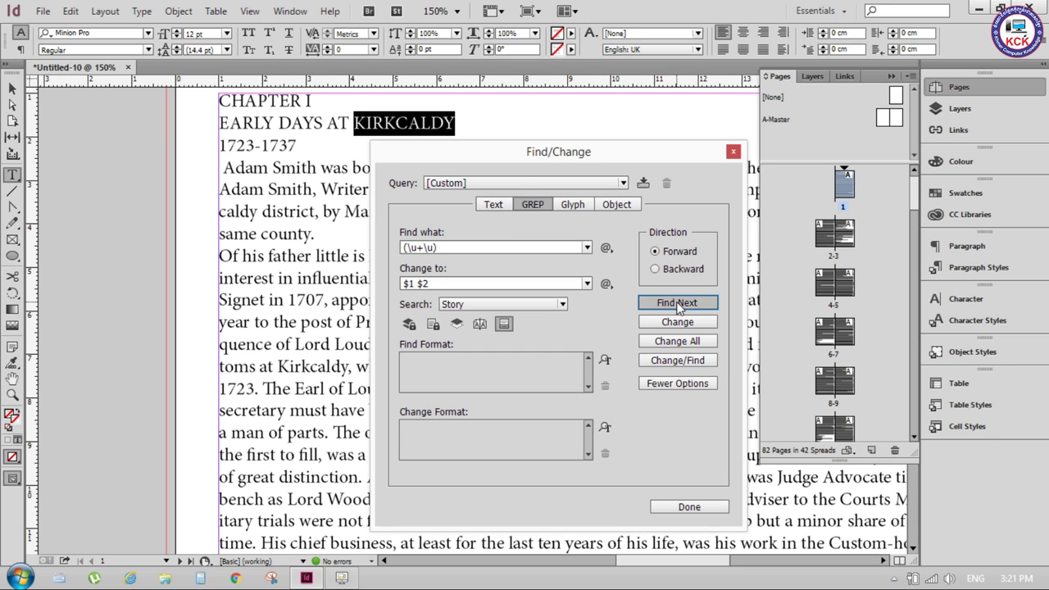
- Extend the Find what pattern to (\u+\u)+(\u+\u) with an Any Uppercase Letter wildcard, then return to page 1
{"action": "mouse_move", "coordinate": [539, 157]}
{"action": "left_mouse_down"}
{"action": "mouse_move", "coordinate": [703, 373]}
{"action": "mouse_move", "coordinate": [696, 409]}
{"action": "mouse_move", "coordinate": [656, 103]}
{"action": "left_mouse_up"}
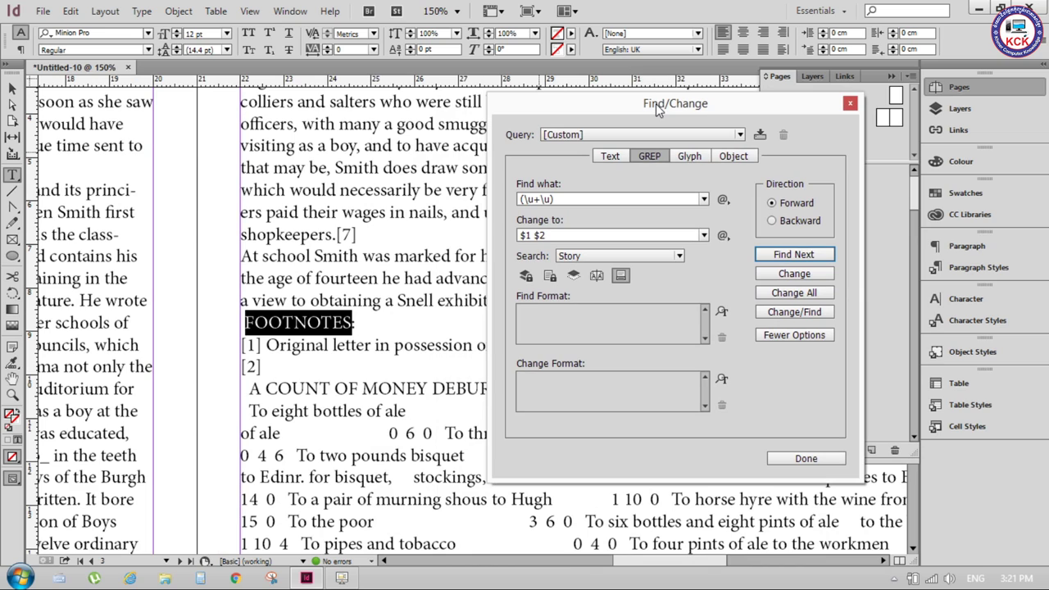
{"action": "left_click_drag", "start_coordinate": [656, 103], "coordinate": [651, 113]}
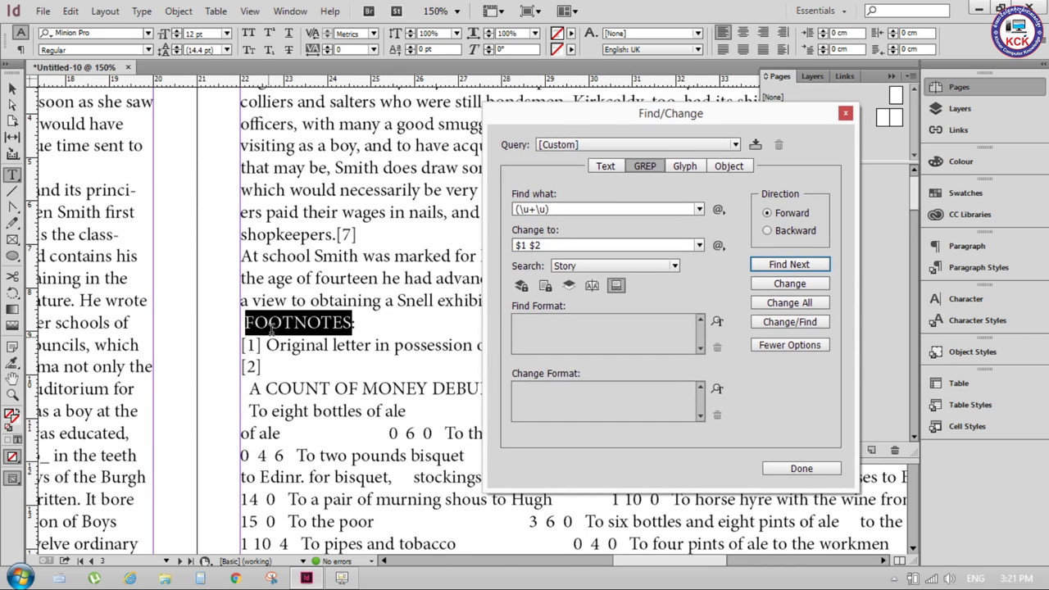
{"action": "left_click", "coordinate": [563, 208]}
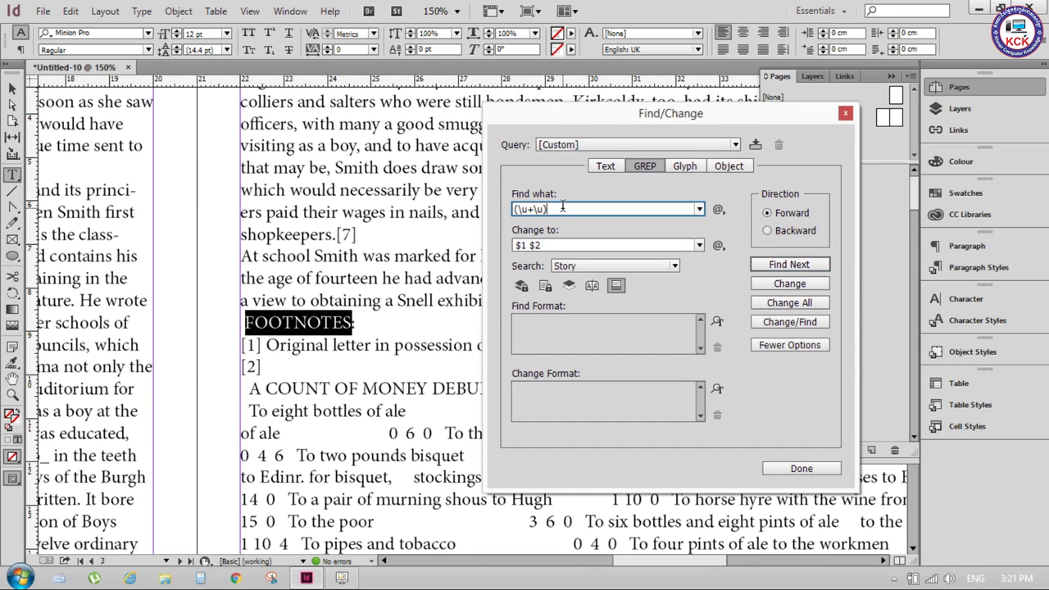
{"action": "type", "text": "+("}
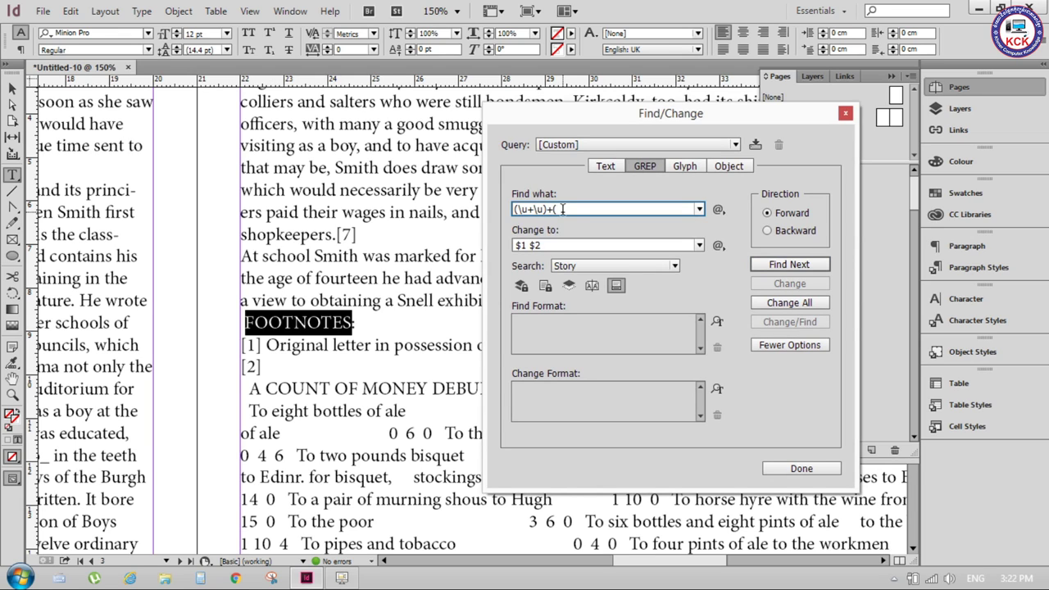
{"action": "left_click", "coordinate": [718, 211]}
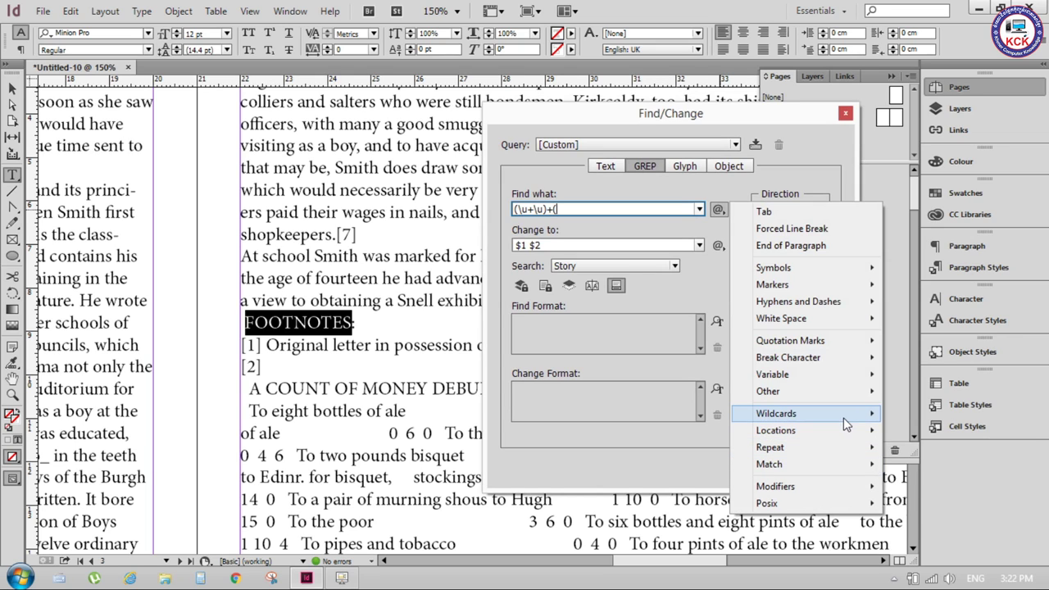
{"action": "mouse_move", "coordinate": [776, 414]}
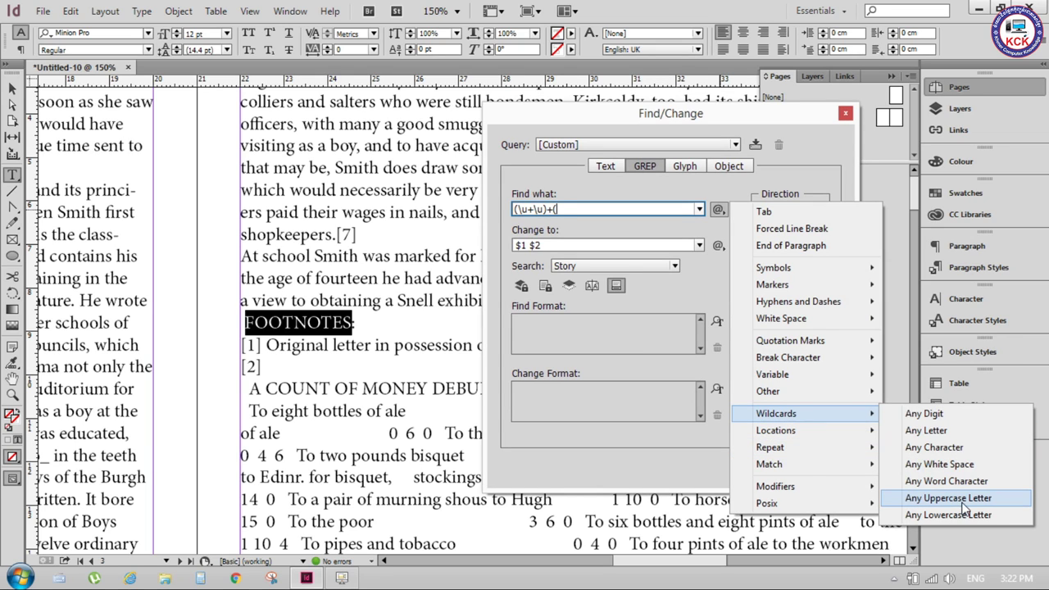
{"action": "left_click", "coordinate": [964, 500]}
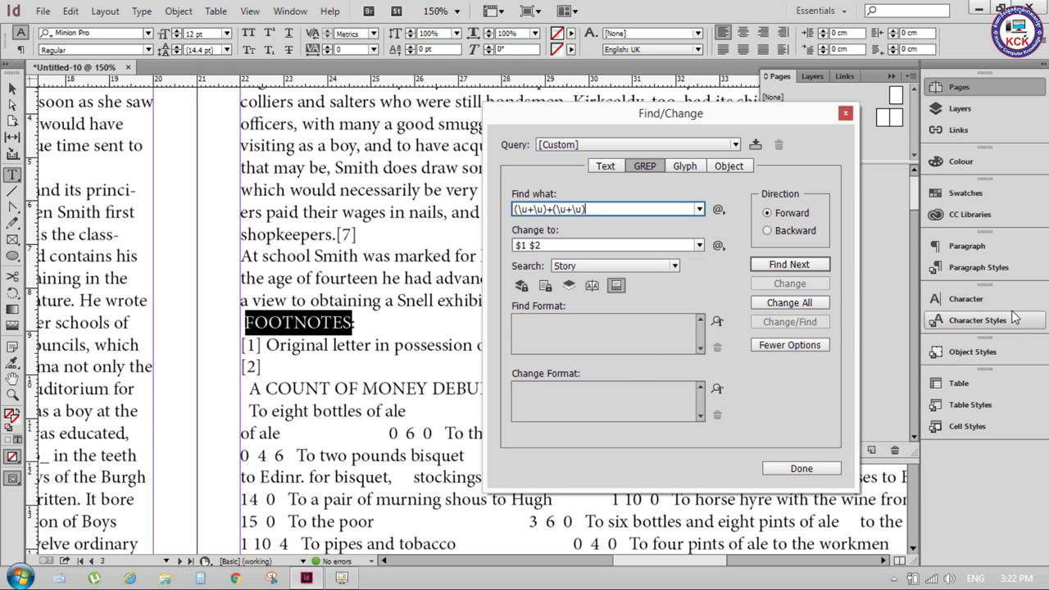
{"action": "left_click_drag", "start_coordinate": [779, 123], "coordinate": [694, 234]}
{"action": "double_click", "coordinate": [845, 184]}
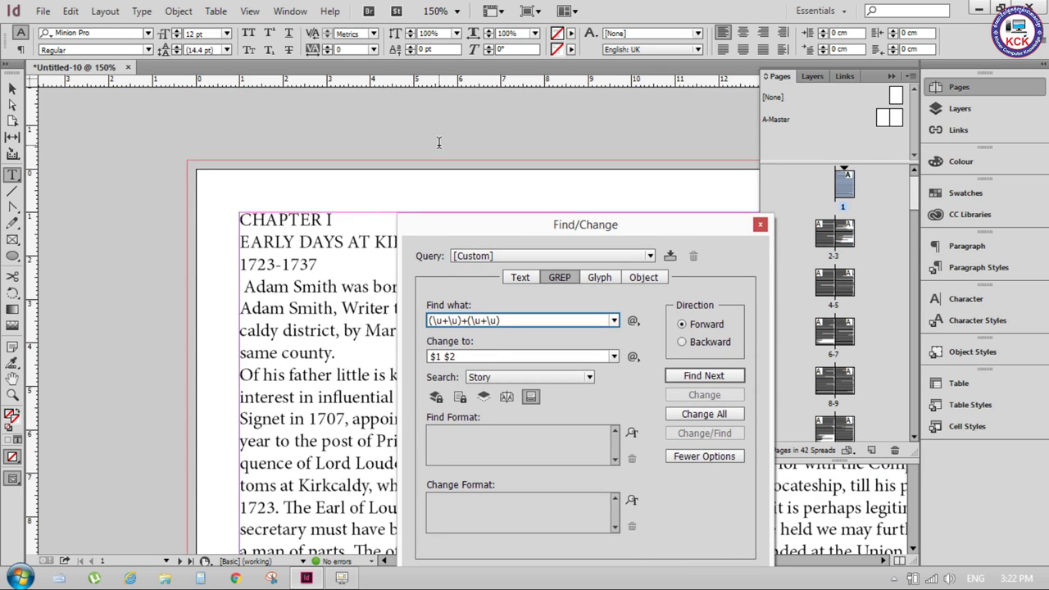
- From before CHAPTER I, step through matches via KIRKCALDY, FOOTNOTES and FUNERALS to MARGRATE
{"action": "left_click", "coordinate": [240, 285]}
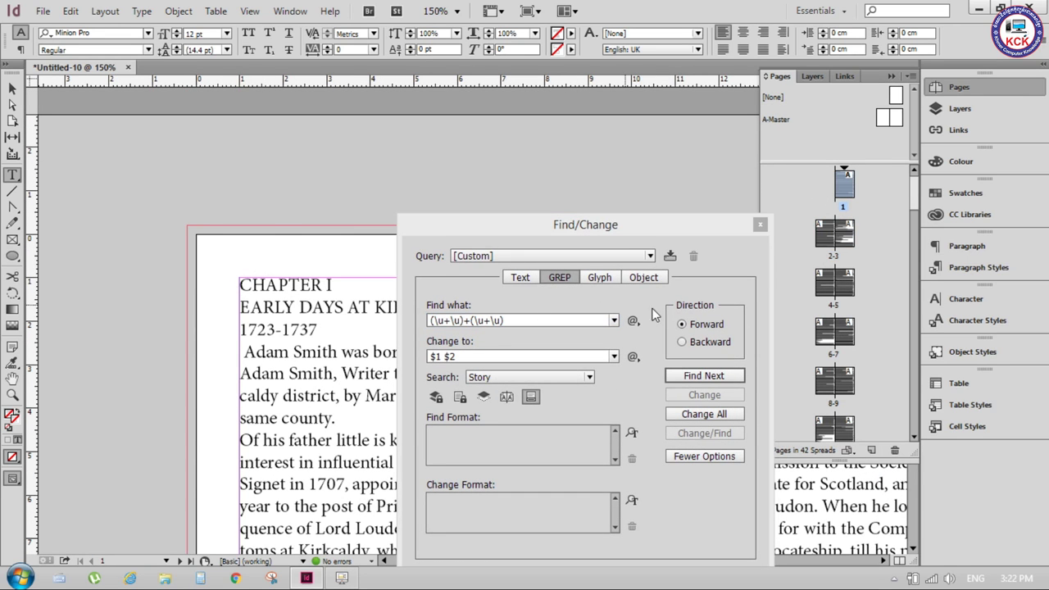
{"action": "left_click", "coordinate": [689, 377]}
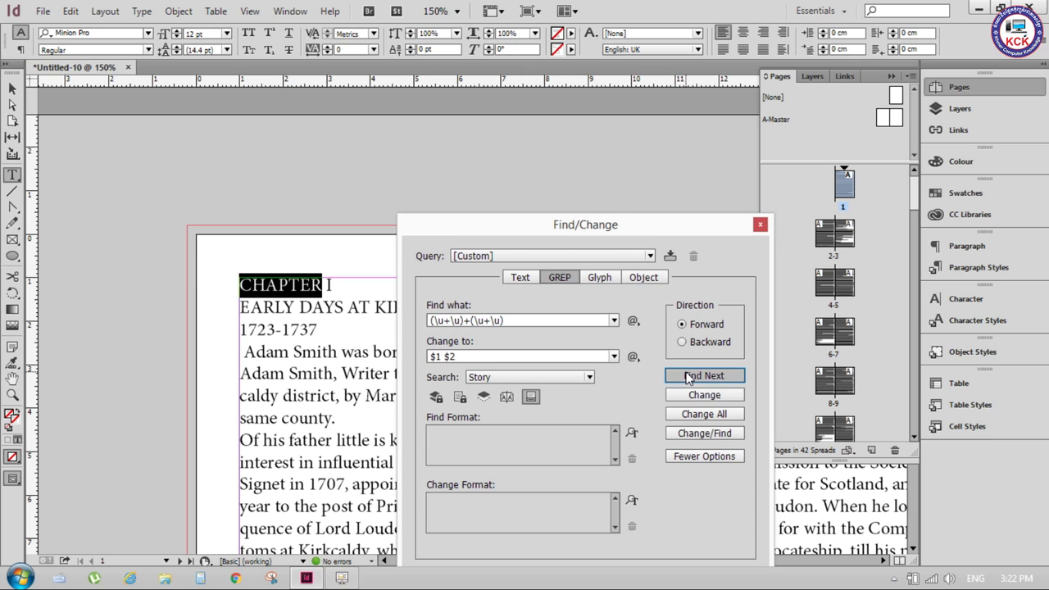
{"action": "left_click", "coordinate": [689, 377]}
{"action": "left_click", "coordinate": [689, 376]}
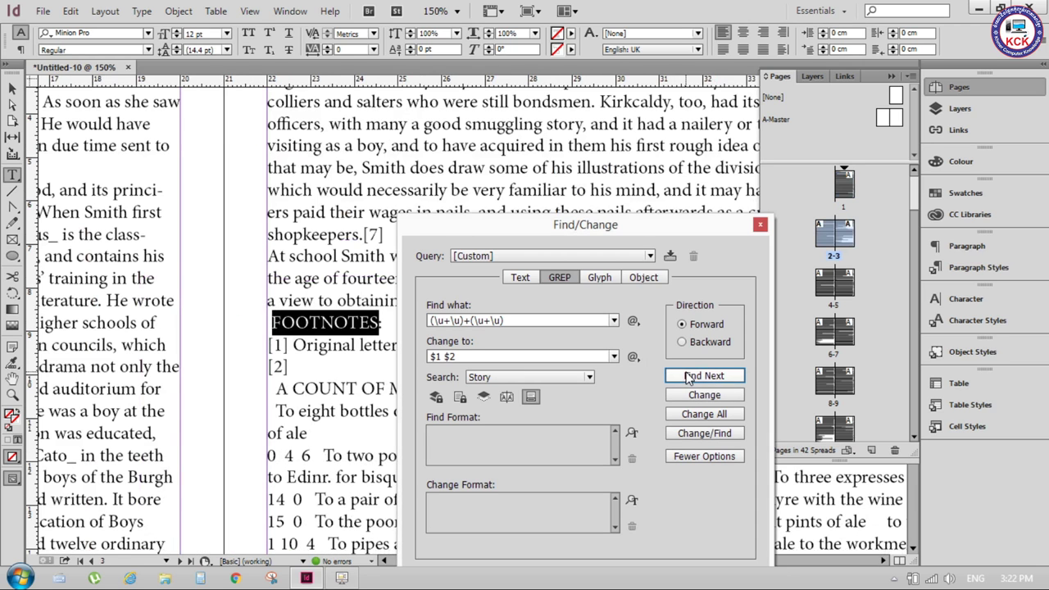
{"action": "left_click", "coordinate": [688, 376]}
{"action": "left_click", "coordinate": [689, 377]}
{"action": "left_click", "coordinate": [689, 376]}
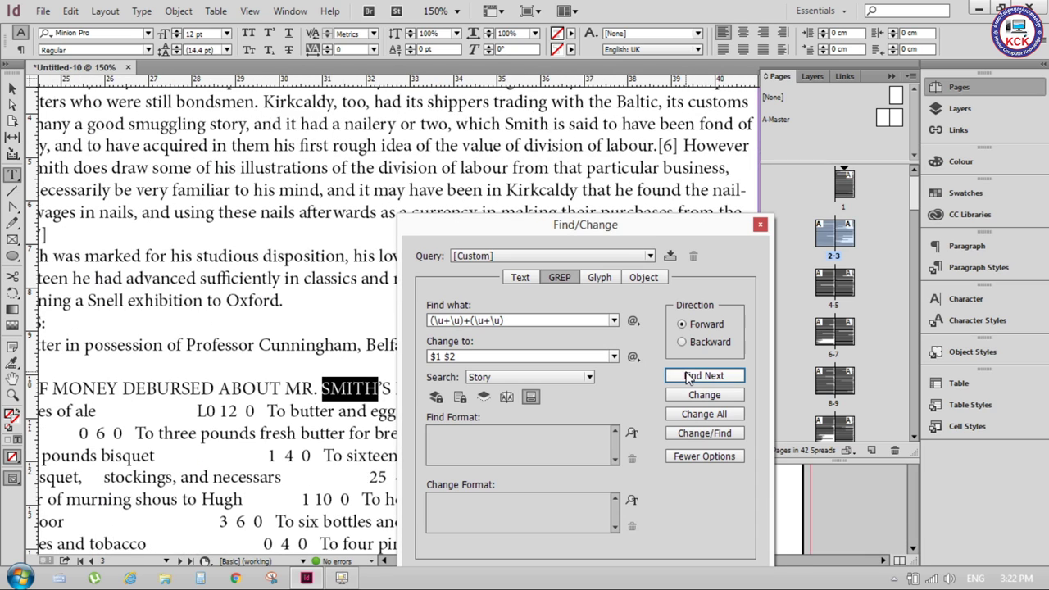
{"action": "left_click", "coordinate": [689, 376]}
{"action": "left_click", "coordinate": [689, 376]}
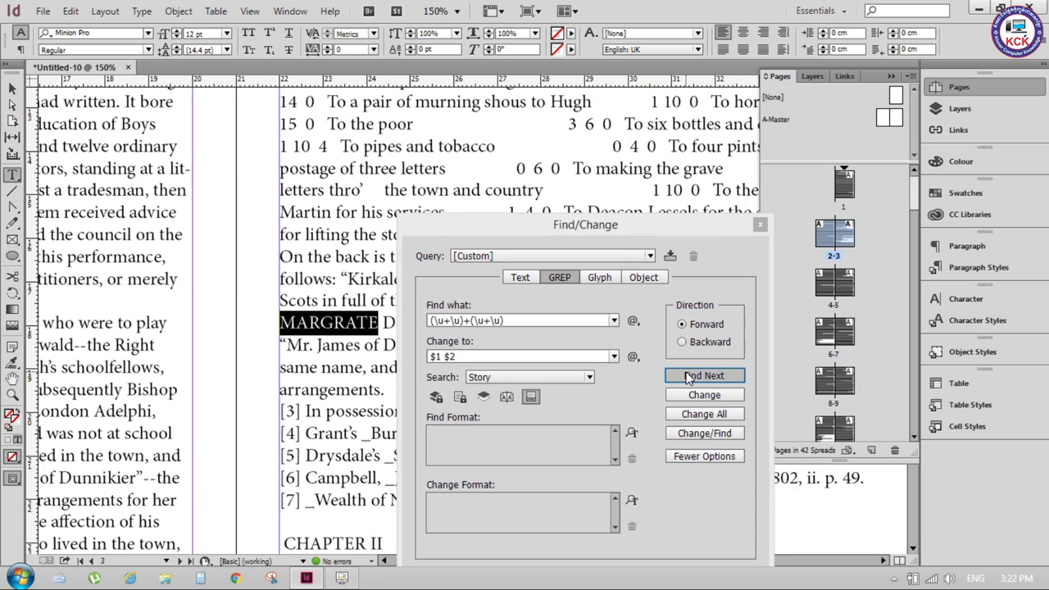
{"action": "left_click", "coordinate": [689, 376]}
- Continue past STUDENT, the later FOOTNOTES headings and GLASGOW to EDINBURGH on page 15
{"action": "left_click", "coordinate": [689, 376]}
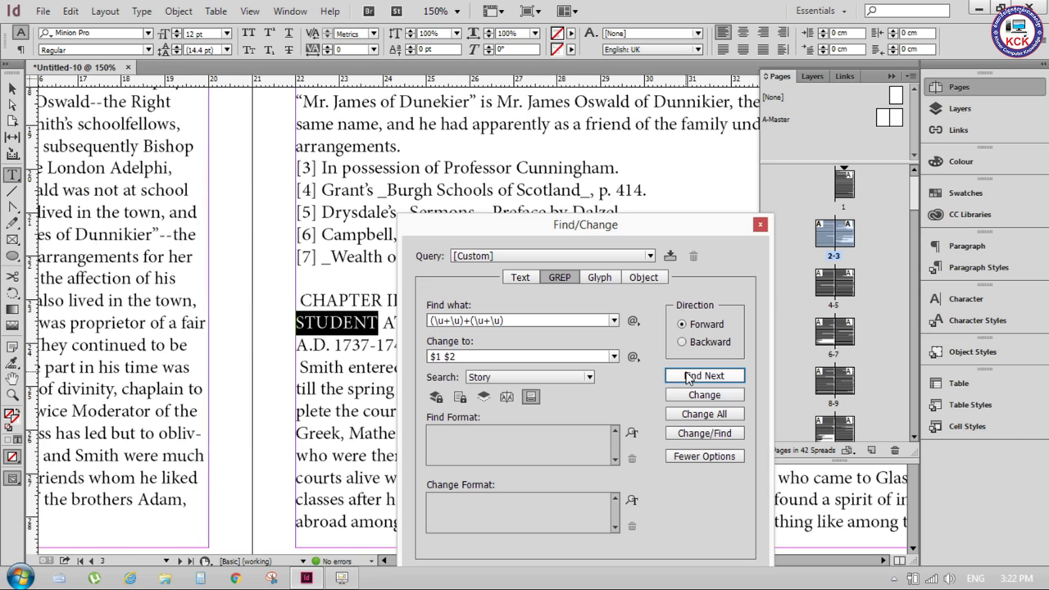
{"action": "left_click", "coordinate": [689, 377]}
{"action": "left_click", "coordinate": [688, 377]}
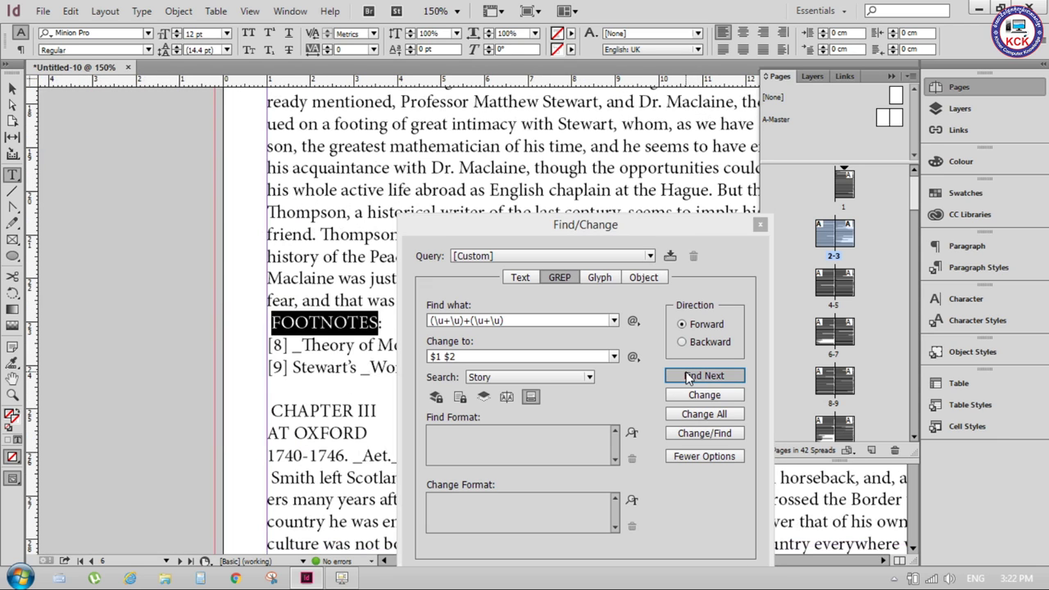
{"action": "left_click", "coordinate": [688, 376]}
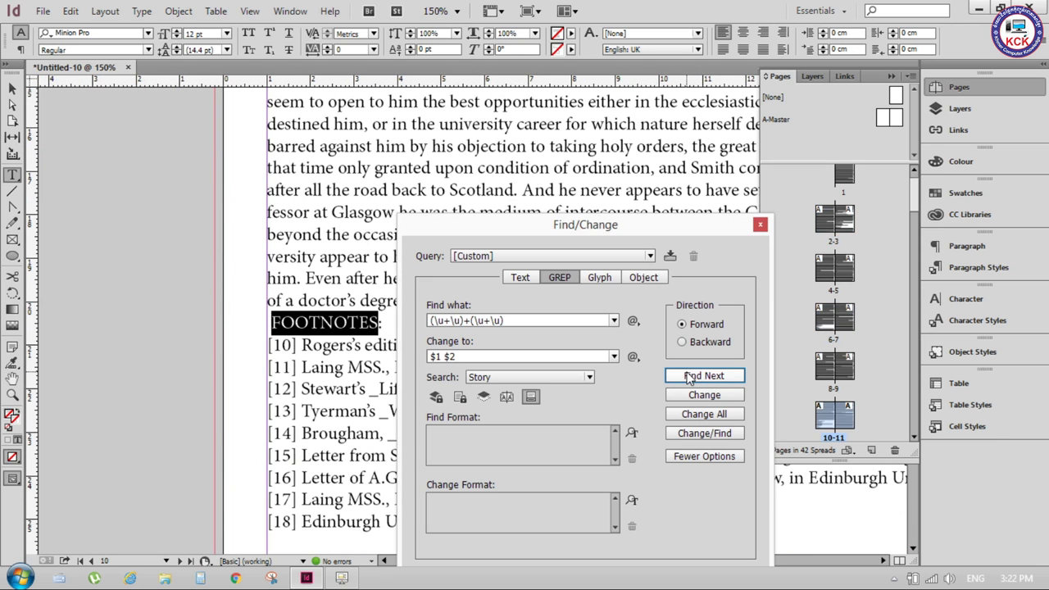
{"action": "left_click", "coordinate": [689, 376]}
{"action": "left_click", "coordinate": [688, 376]}
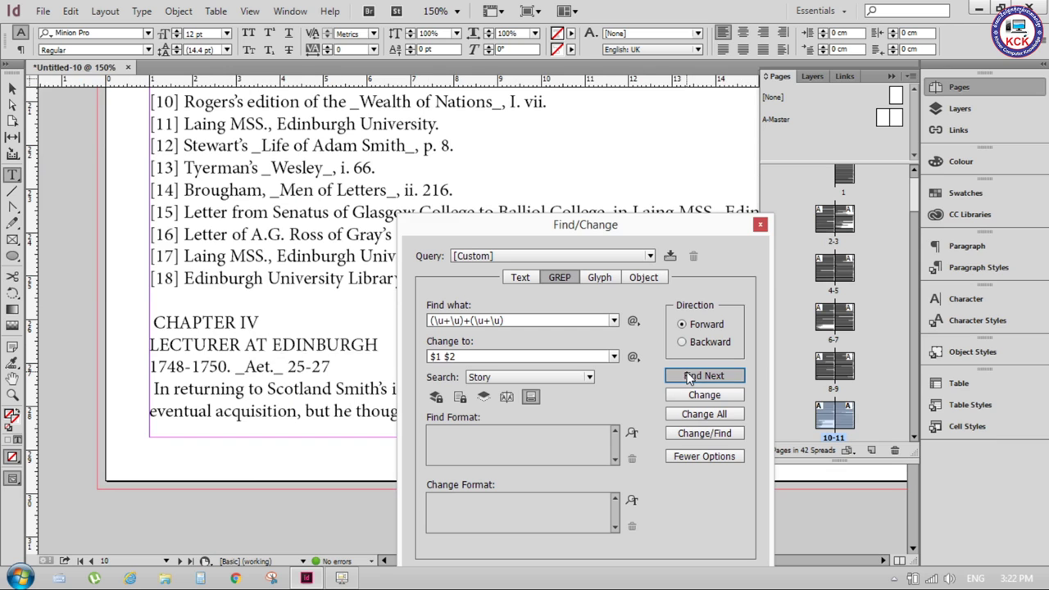
{"action": "left_click", "coordinate": [689, 376]}
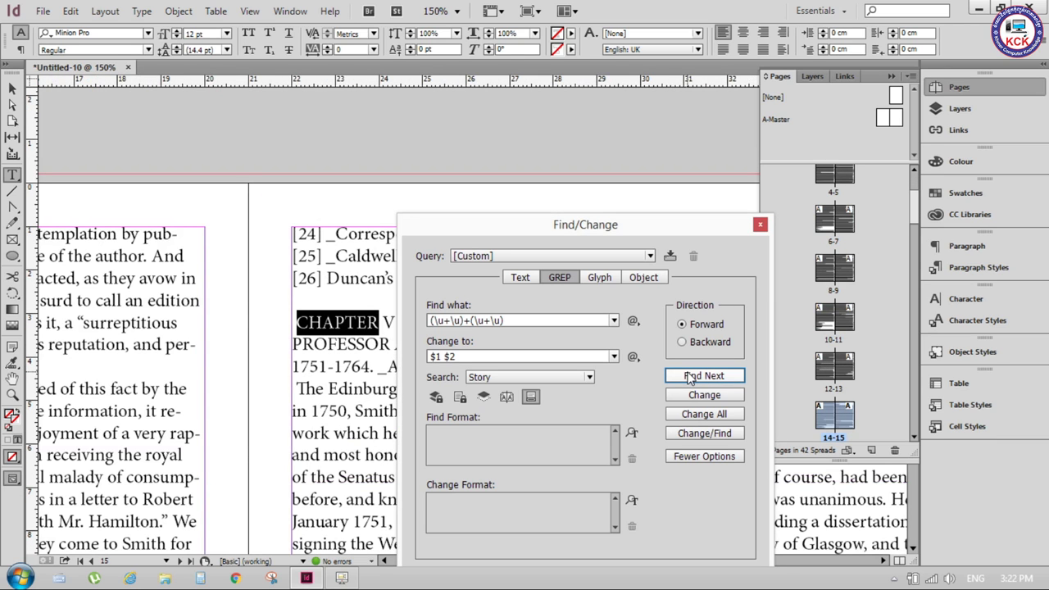
{"action": "left_click", "coordinate": [689, 377]}
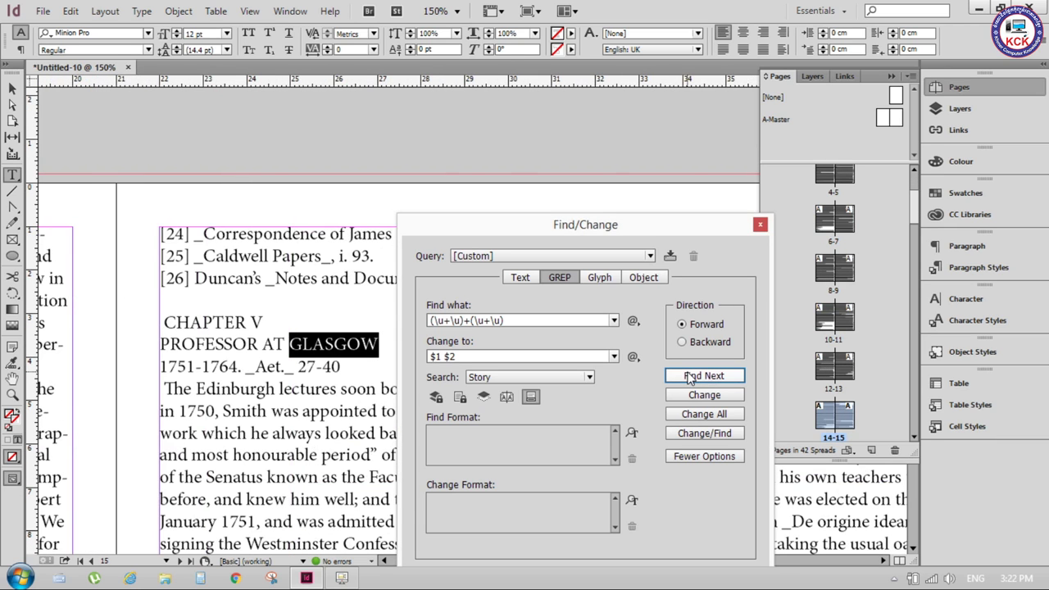
{"action": "left_click", "coordinate": [689, 377]}
{"action": "left_click", "coordinate": [529, 319]}
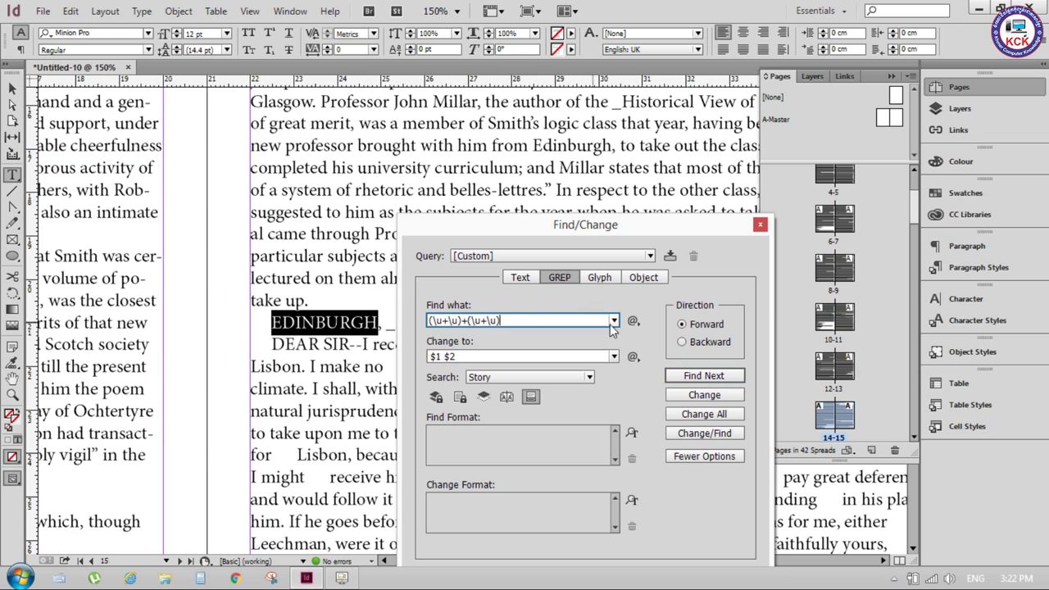
- Clear the two-group pattern from Find what and start a new search with 'Ch'
{"action": "left_click_drag", "start_coordinate": [549, 320], "coordinate": [416, 321]}
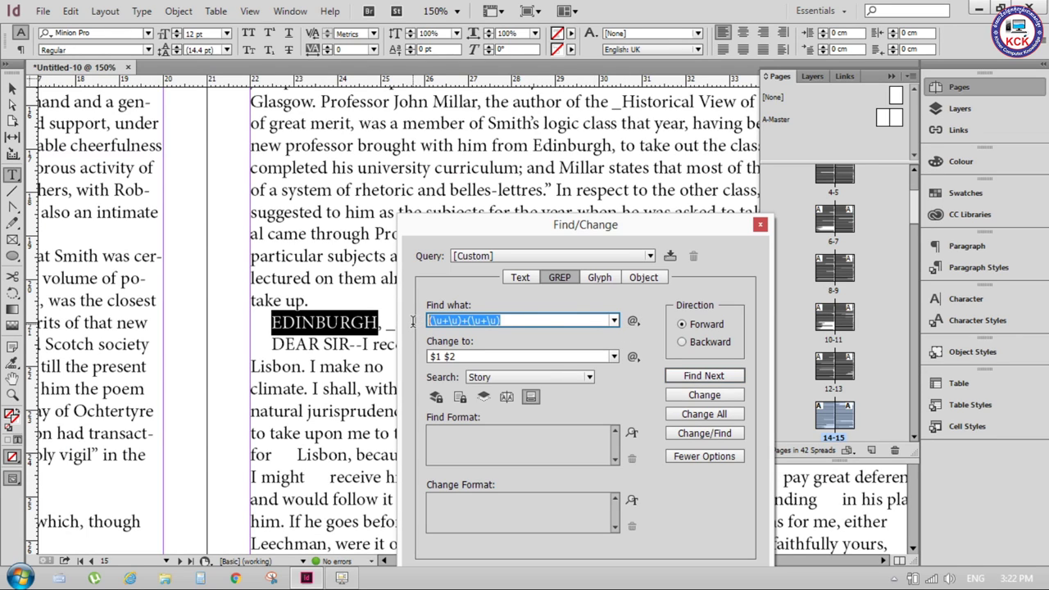
{"action": "key", "text": "BackSpace"}
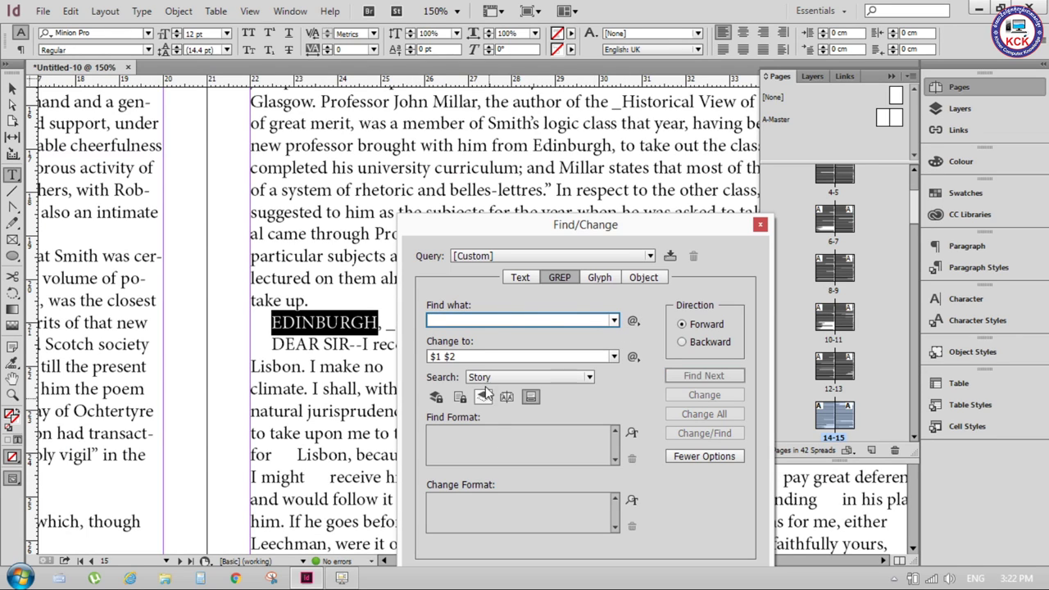
{"action": "type", "text": "Ch"}
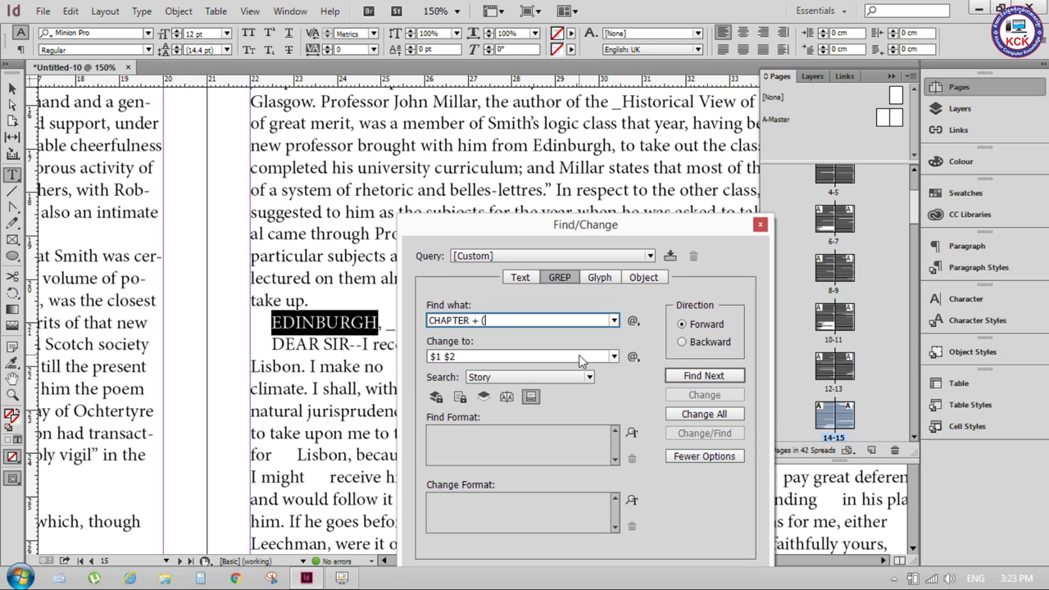
- Complete the GREP find pattern as CHAPTER + (\u+\u) using the Any Uppercase Letter wildcard
{"action": "left_click", "coordinate": [633, 321]}
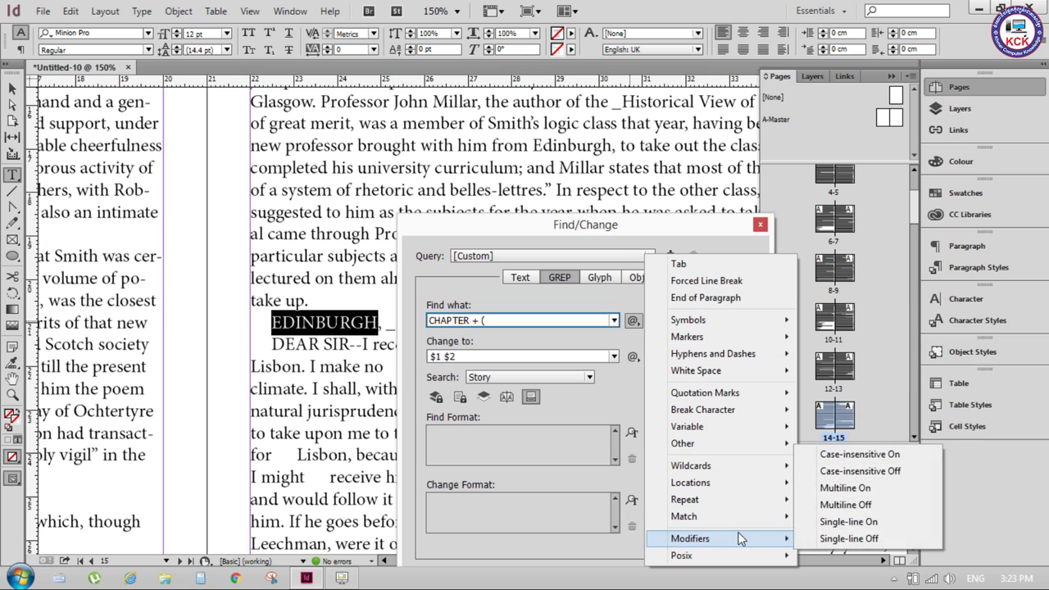
{"action": "mouse_move", "coordinate": [692, 465]}
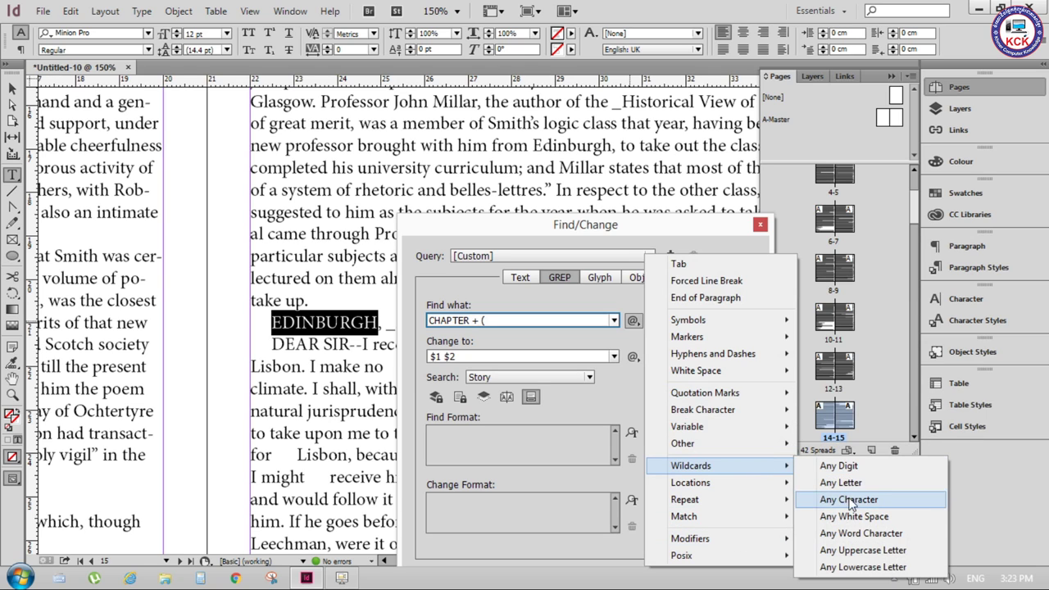
{"action": "left_click", "coordinate": [869, 550]}
{"action": "type", "text": "+"}
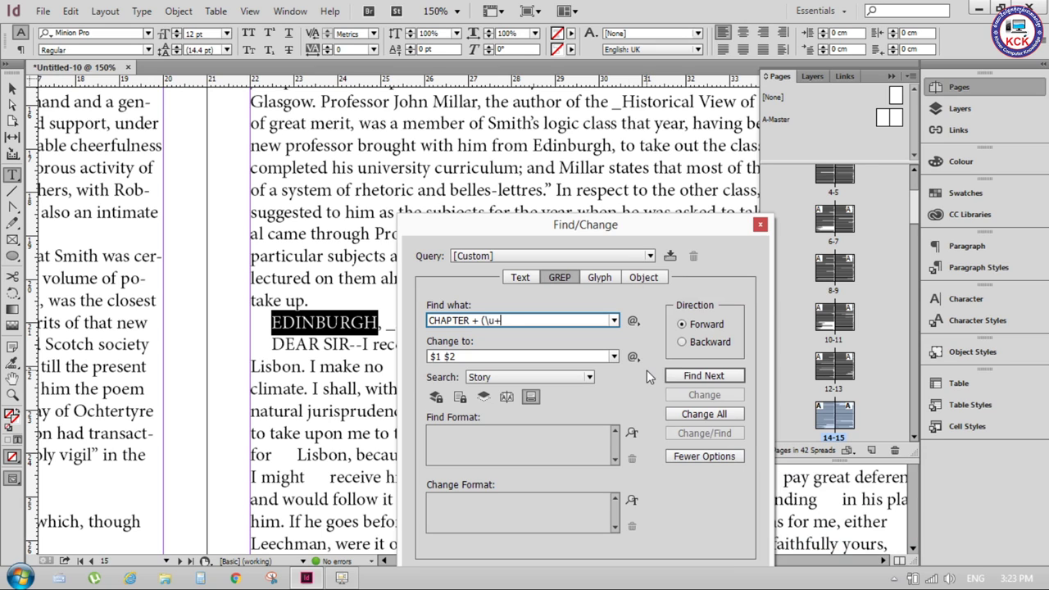
{"action": "type", "text": "\\u"}
- Bring page 1 into view with the Find/Change window moved off the text
{"action": "left_click_drag", "start_coordinate": [722, 226], "coordinate": [681, 229]}
{"action": "scroll", "coordinate": [912, 217], "scroll_direction": "up", "scroll_amount": 2}
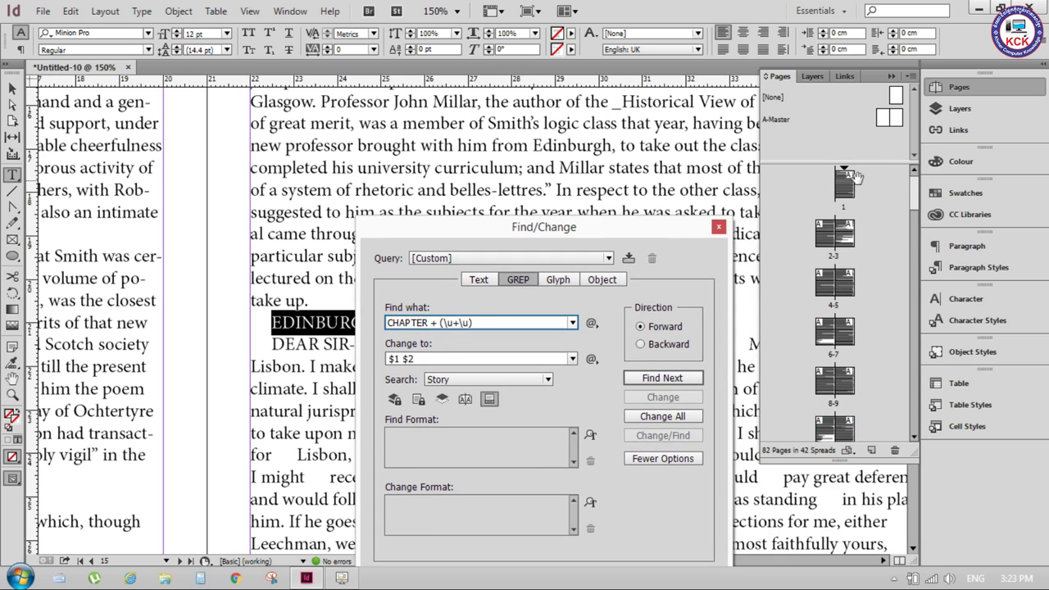
{"action": "double_click", "coordinate": [845, 184]}
{"action": "scroll", "coordinate": [543, 170], "scroll_direction": "up", "scroll_amount": 3}
{"action": "scroll", "coordinate": [426, 156], "scroll_direction": "up", "scroll_amount": 3}
{"action": "scroll", "coordinate": [317, 145], "scroll_direction": "up", "scroll_amount": 6}
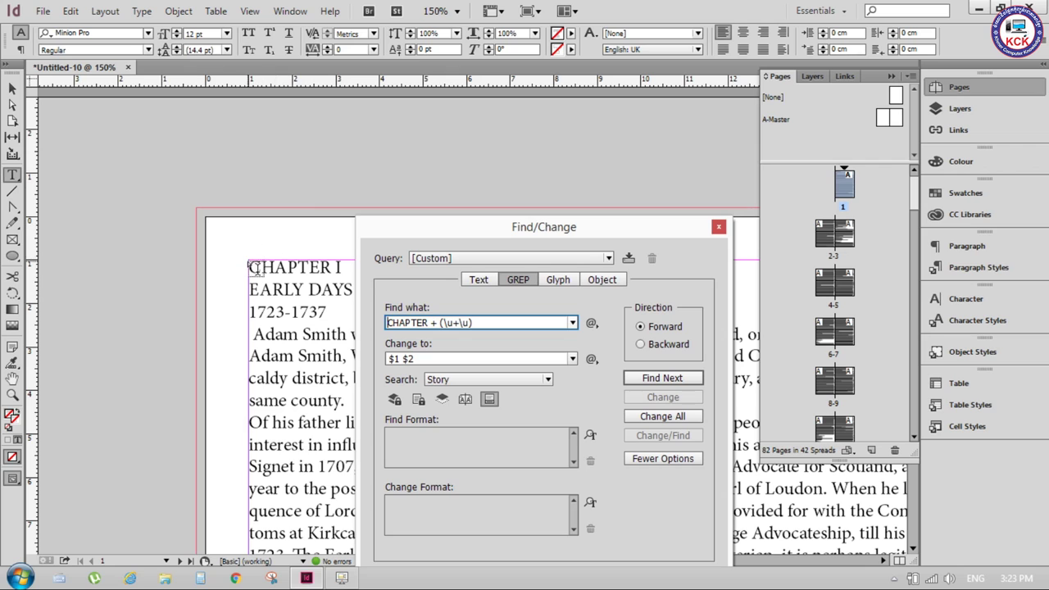
{"action": "left_click_drag", "start_coordinate": [442, 228], "coordinate": [592, 128]}
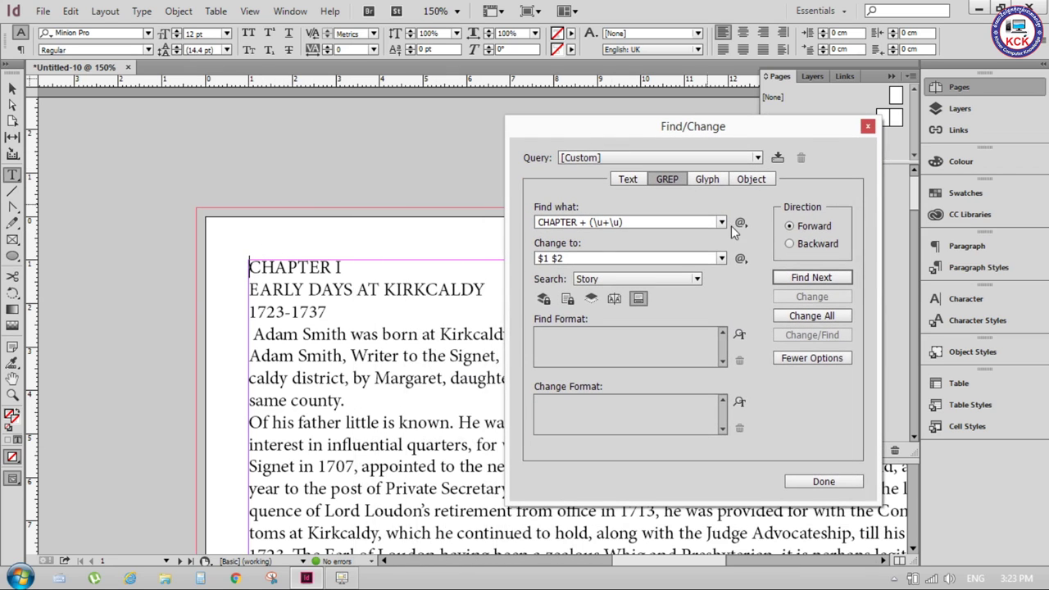
- After the full pattern finds no match, trim the GREP pattern to just CHAPTER
{"action": "left_click", "coordinate": [804, 279]}
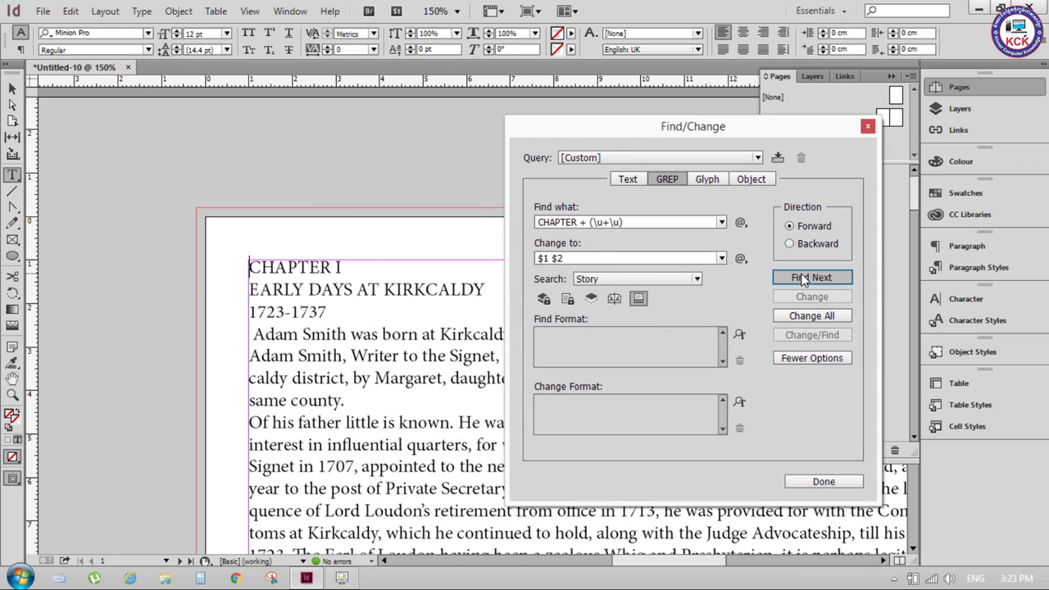
{"action": "left_click", "coordinate": [556, 310]}
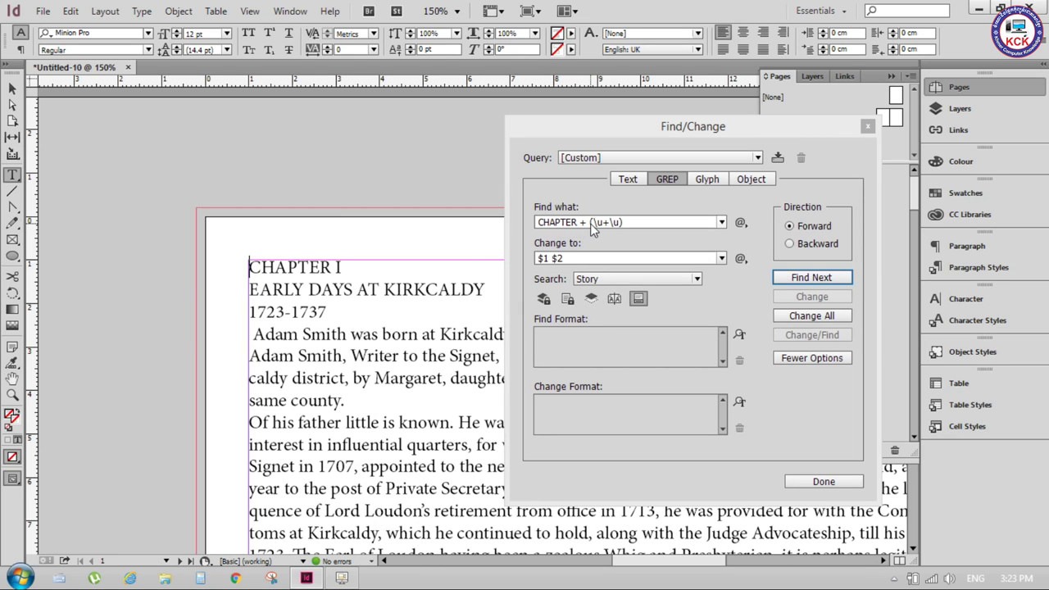
{"action": "left_click", "coordinate": [615, 222]}
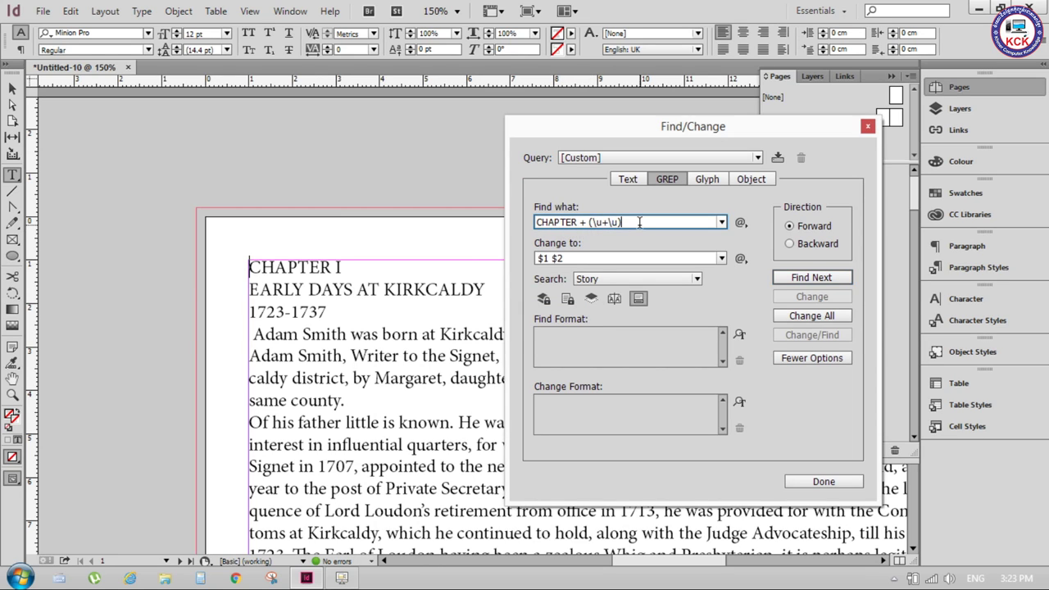
{"action": "left_click", "coordinate": [807, 279]}
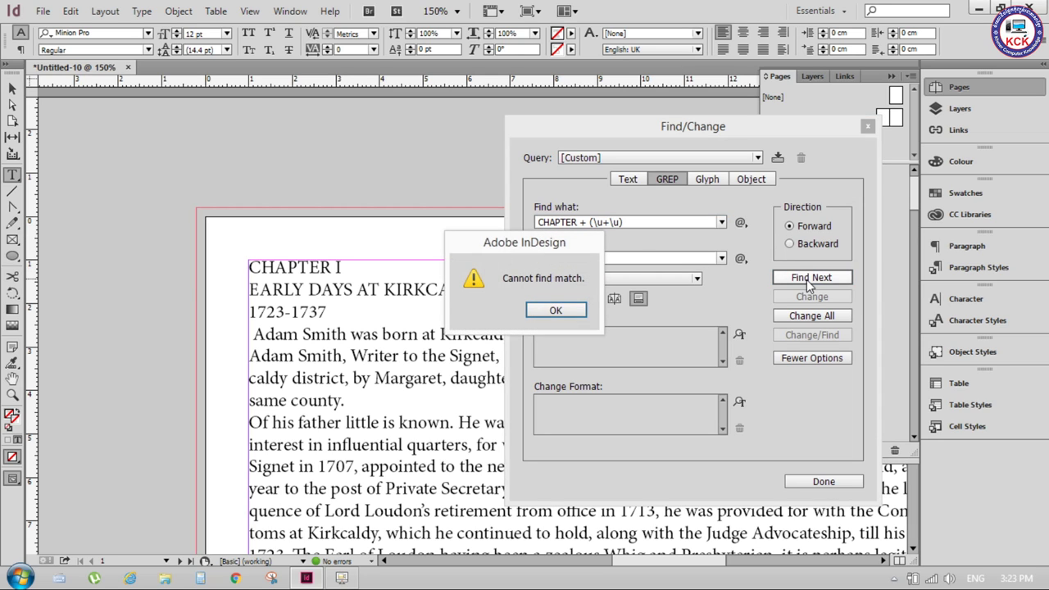
{"action": "left_click", "coordinate": [539, 310]}
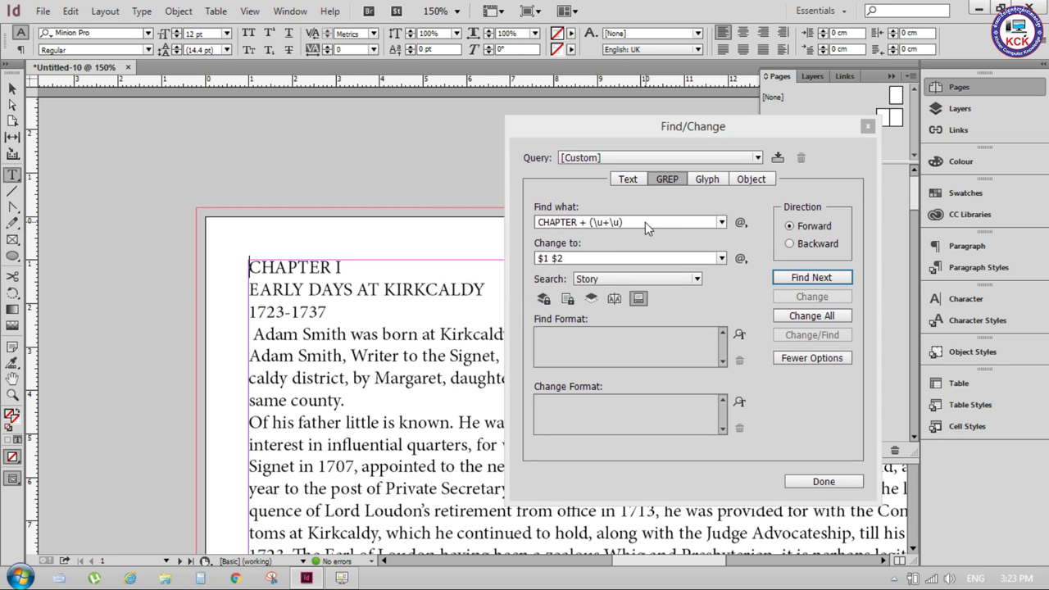
{"action": "left_click_drag", "start_coordinate": [646, 223], "coordinate": [590, 223]}
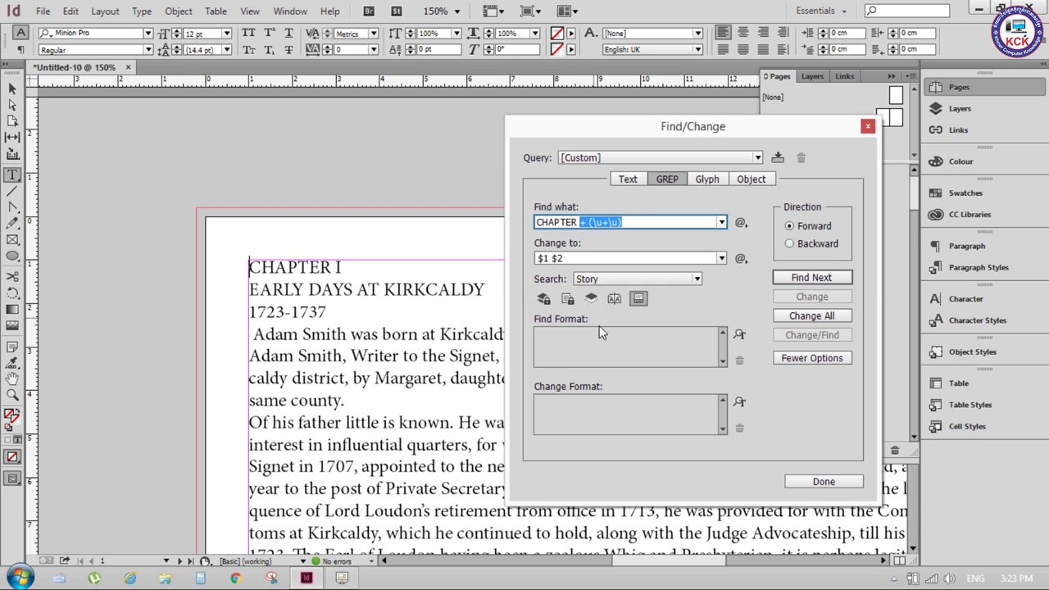
{"action": "key", "text": "BackSpace"}
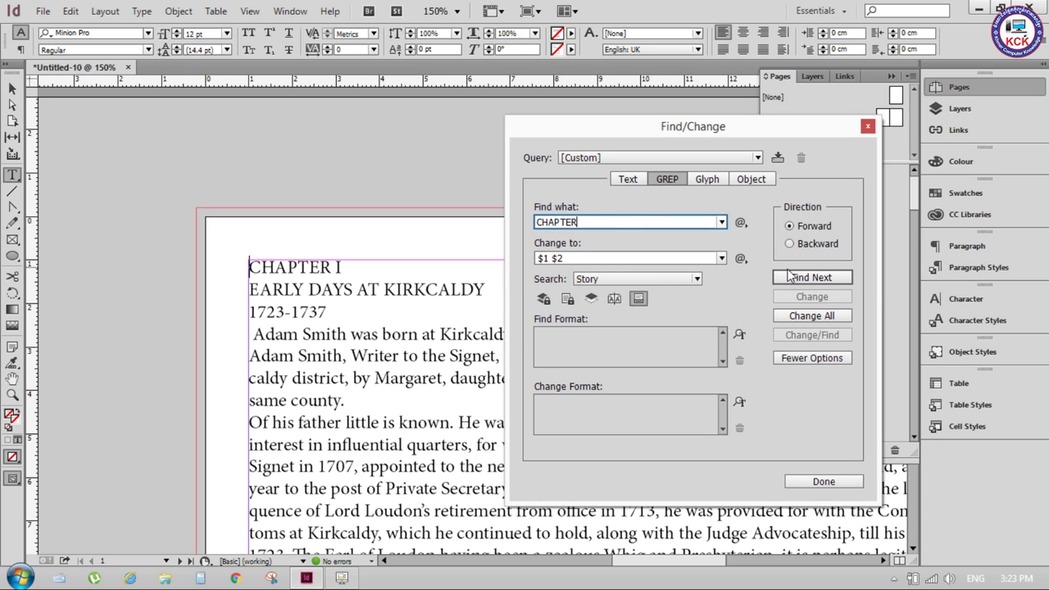
- Step through every CHAPTER match up to CHAPTER XIV until the search completes
{"action": "left_click", "coordinate": [792, 277]}
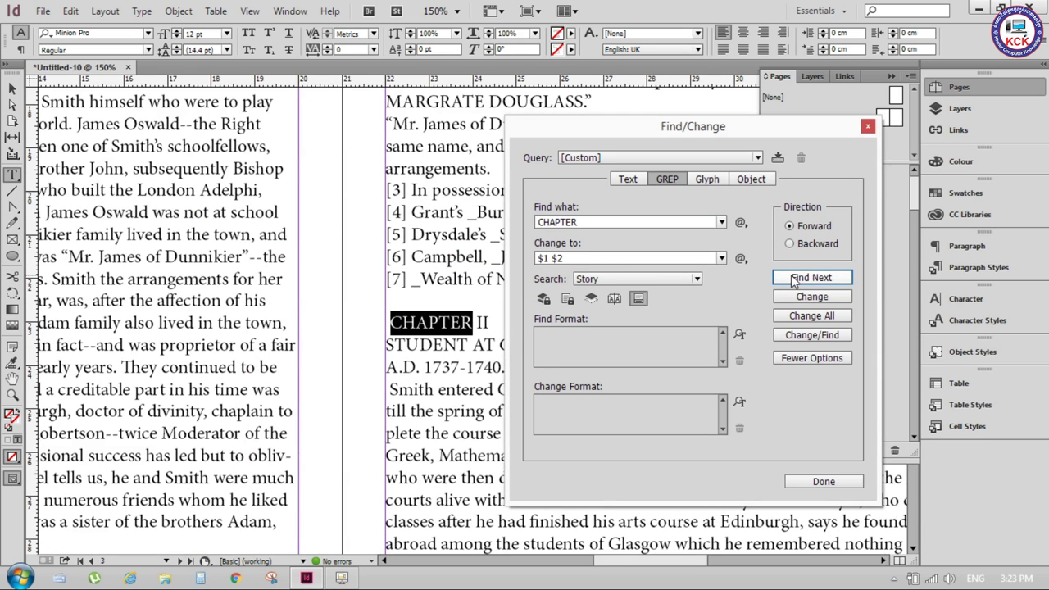
{"action": "left_click", "coordinate": [793, 279]}
{"action": "left_click", "coordinate": [794, 279]}
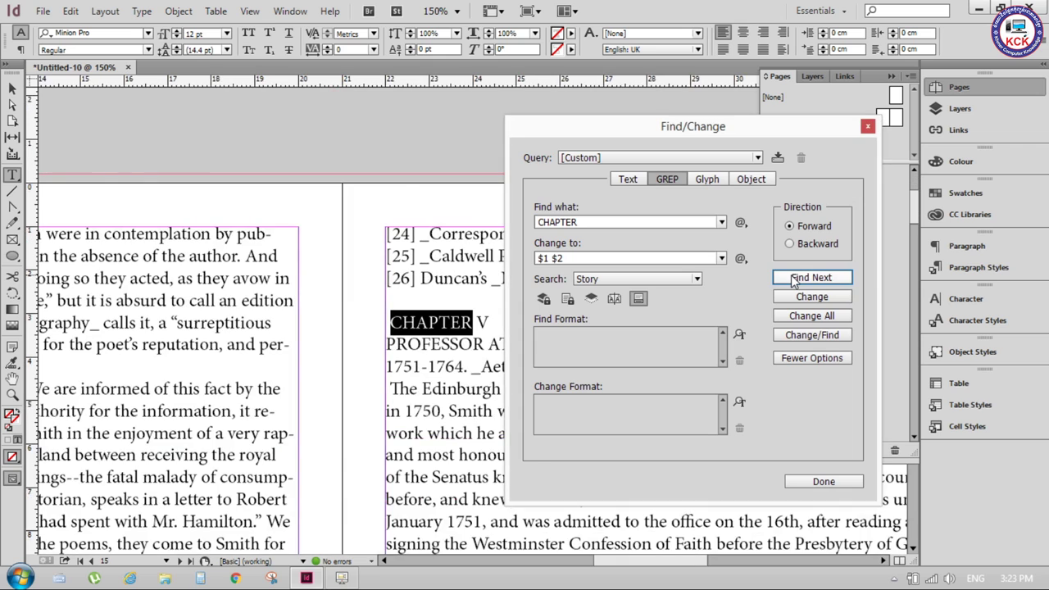
{"action": "left_click", "coordinate": [794, 279]}
{"action": "left_click", "coordinate": [794, 279]}
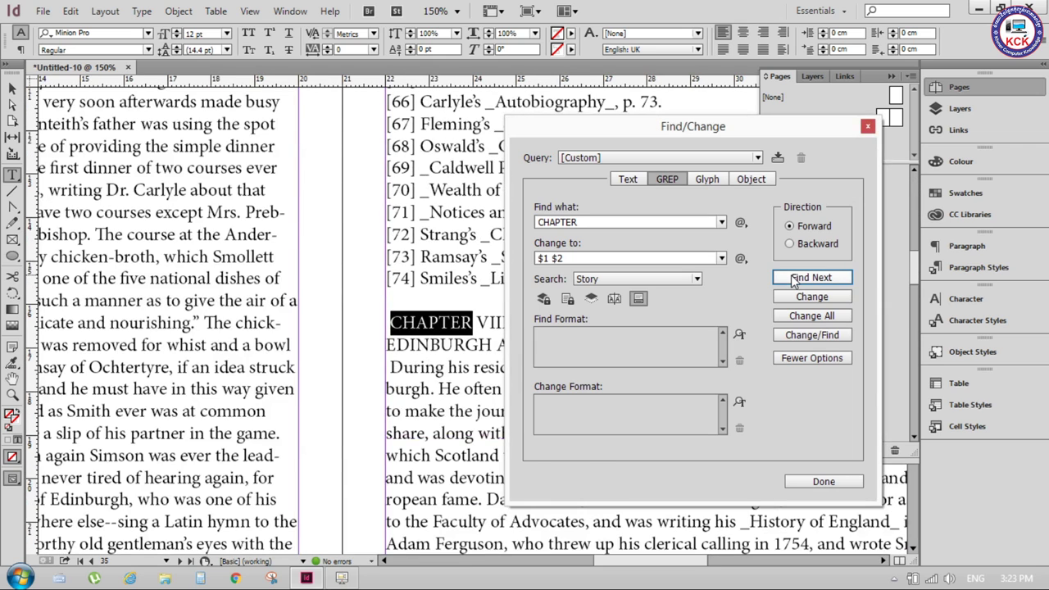
{"action": "left_click", "coordinate": [794, 280]}
{"action": "left_click", "coordinate": [794, 279]}
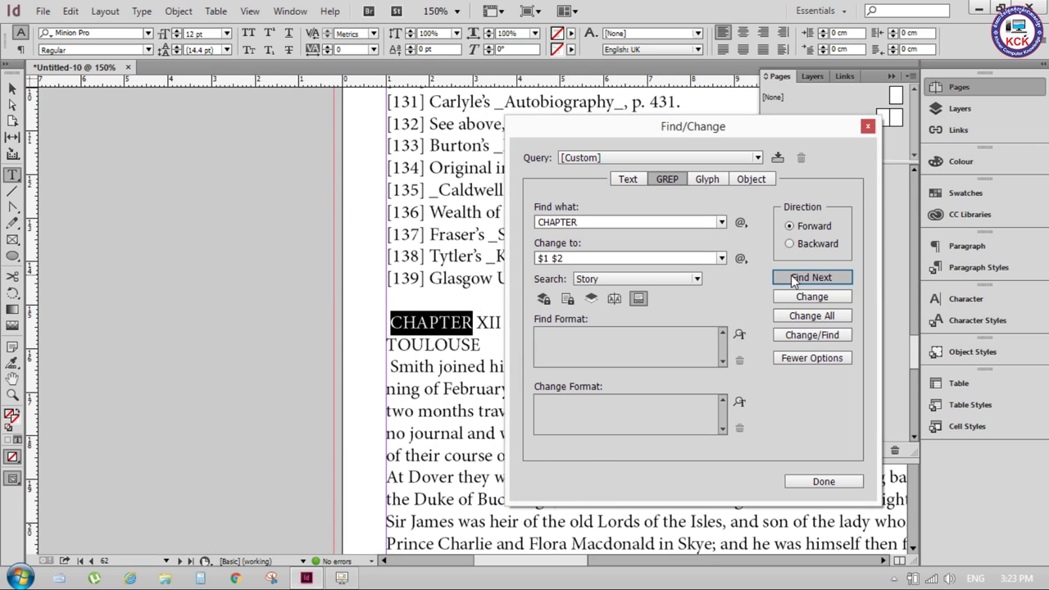
{"action": "left_click", "coordinate": [793, 280]}
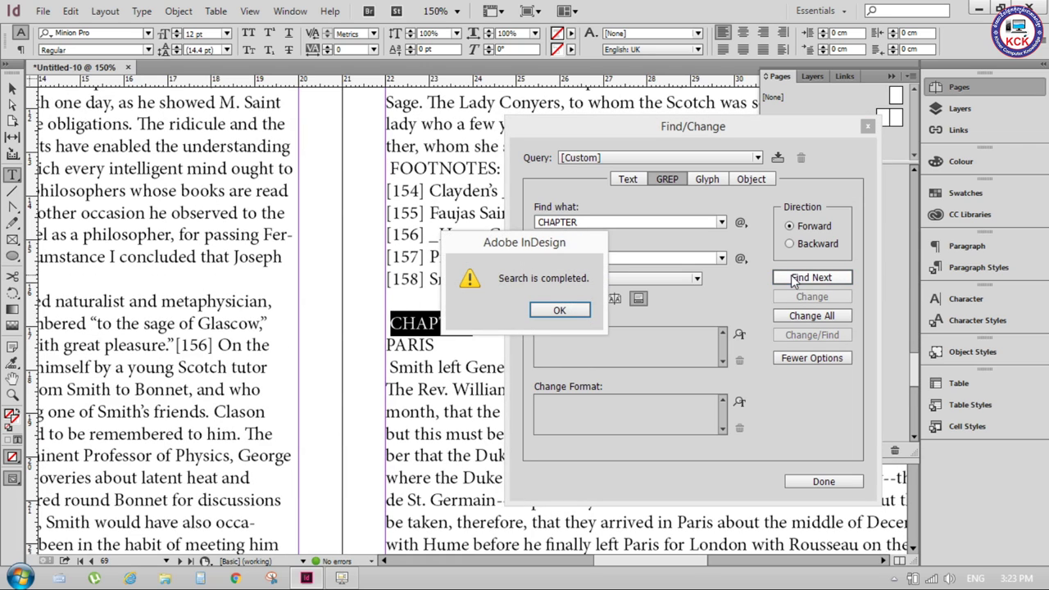
{"action": "left_click", "coordinate": [578, 312]}
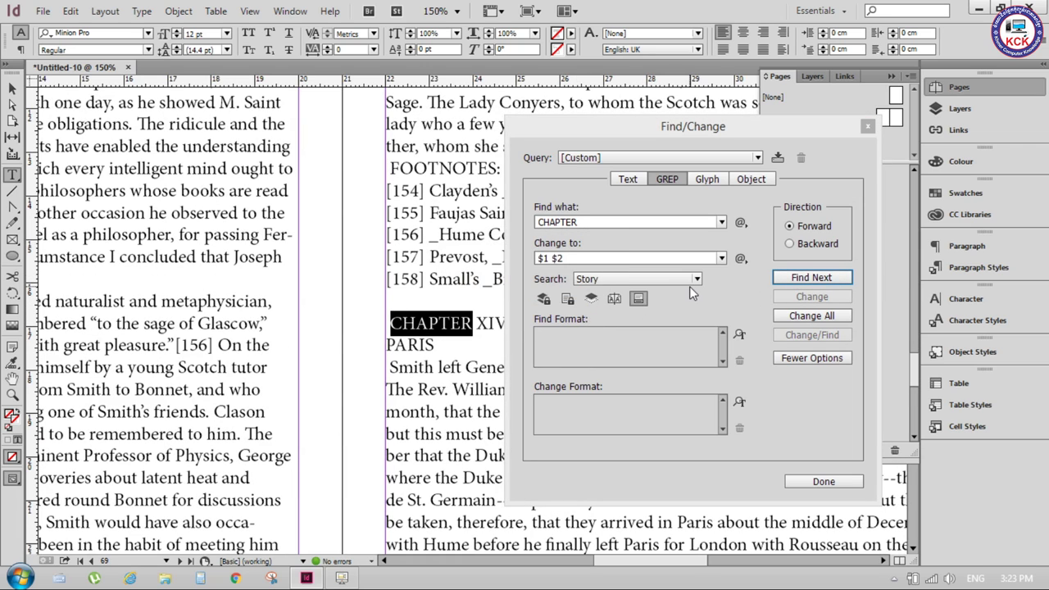
{"action": "left_click_drag", "start_coordinate": [573, 259], "coordinate": [523, 259]}
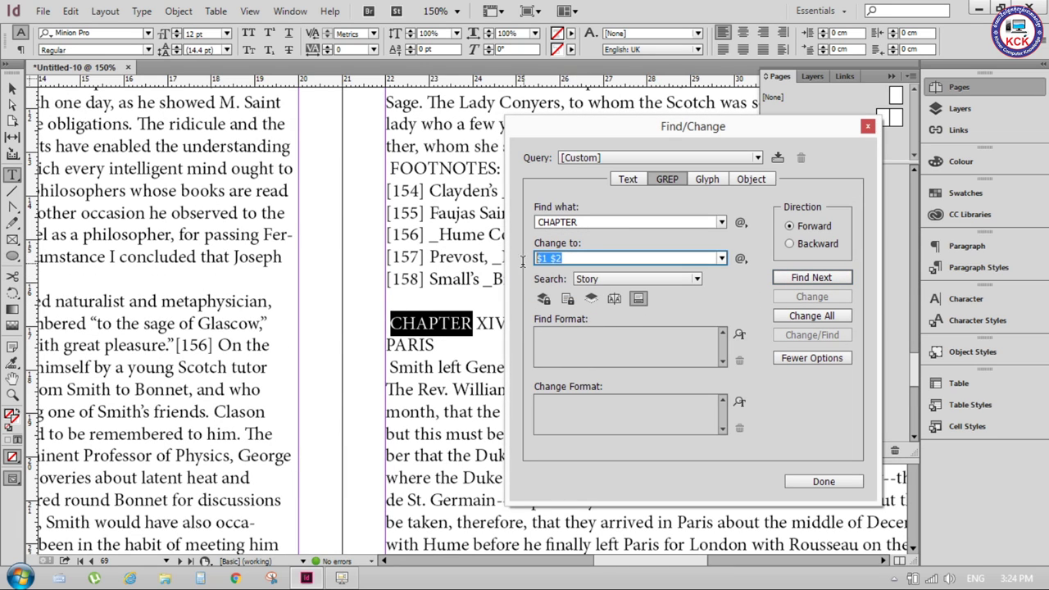
- Clear the $1 $2 replacement text so Change to is empty
{"action": "key", "text": "BackSpace"}
{"action": "scroll", "coordinate": [408, 273], "scroll_direction": "up", "scroll_amount": 5}
{"action": "scroll", "coordinate": [407, 273], "scroll_direction": "up", "scroll_amount": 3}
{"action": "scroll", "coordinate": [405, 269], "scroll_direction": "up", "scroll_amount": 5}
{"action": "scroll", "coordinate": [404, 264], "scroll_direction": "up", "scroll_amount": 5}
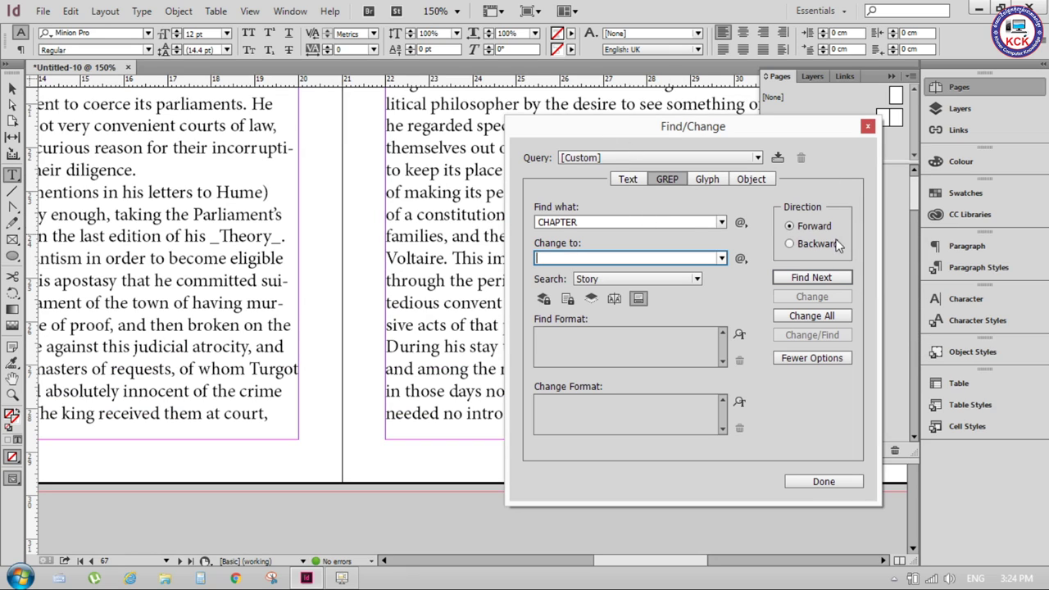
{"action": "left_click", "coordinate": [404, 170]}
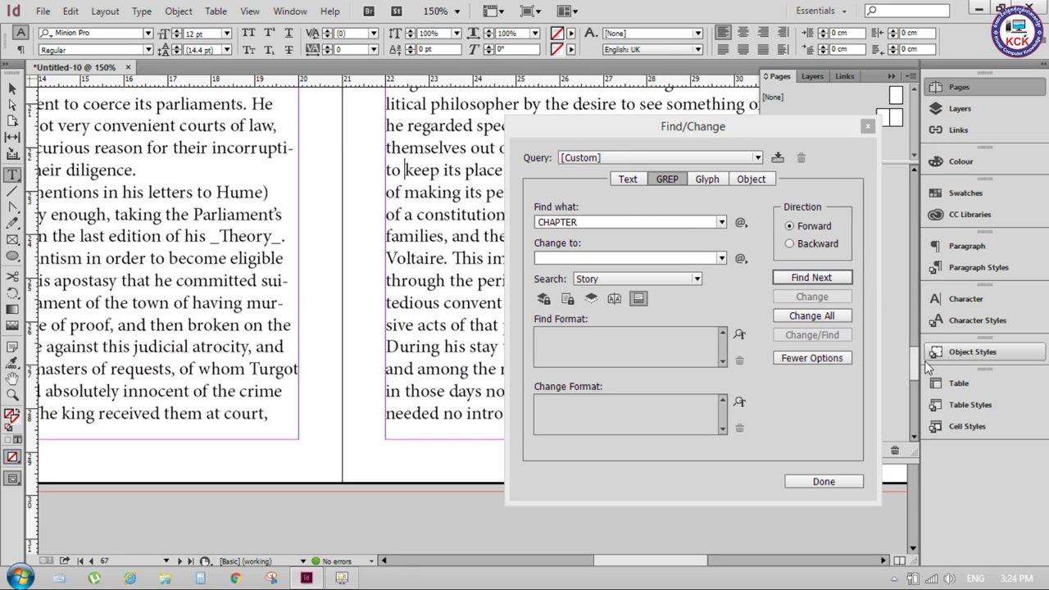
{"action": "left_click_drag", "start_coordinate": [917, 361], "coordinate": [917, 190]}
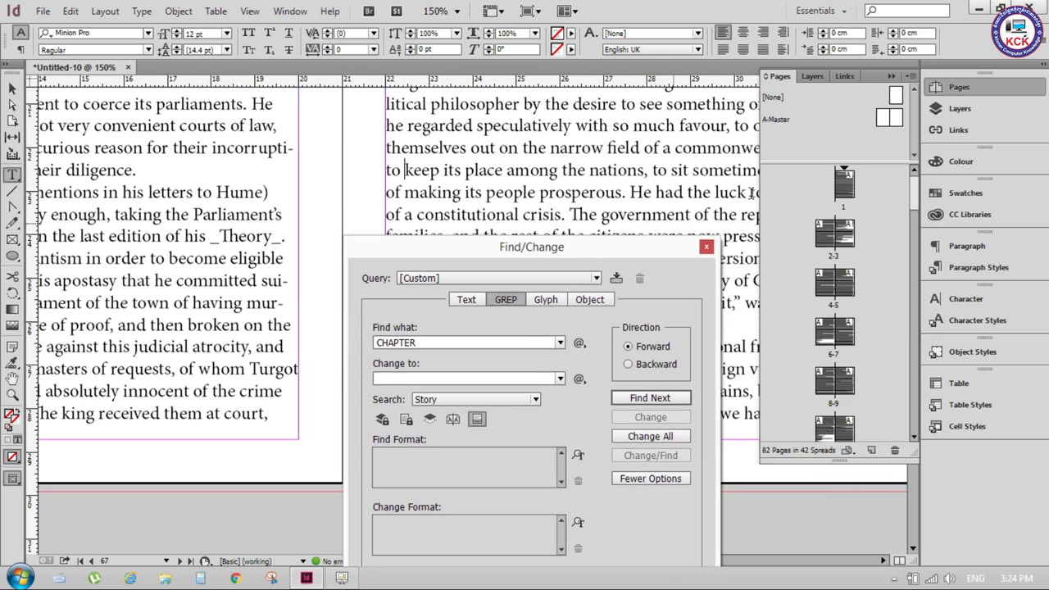
- Return to page 1 and zoom out to 100% to show the full page width
{"action": "double_click", "coordinate": [846, 187]}
{"action": "left_click_drag", "start_coordinate": [537, 250], "coordinate": [673, 245]}
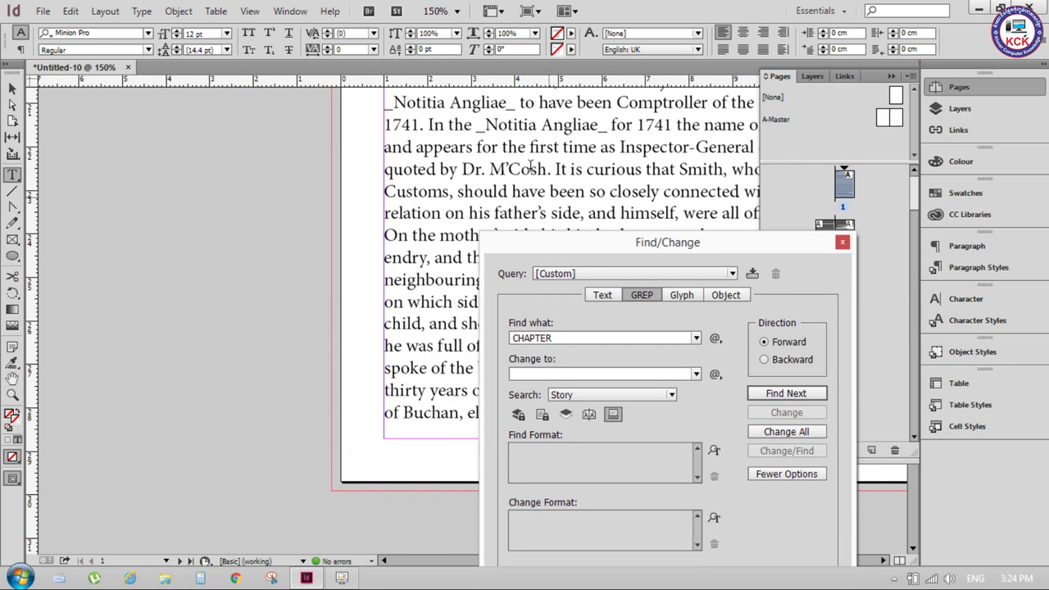
{"action": "scroll", "coordinate": [514, 155], "scroll_direction": "up", "scroll_amount": 5}
{"action": "scroll", "coordinate": [516, 152], "scroll_direction": "up", "scroll_amount": 5}
{"action": "scroll", "coordinate": [520, 146], "scroll_direction": "up", "scroll_amount": 2}
{"action": "scroll", "coordinate": [520, 146], "scroll_direction": "down", "scroll_amount": 3}
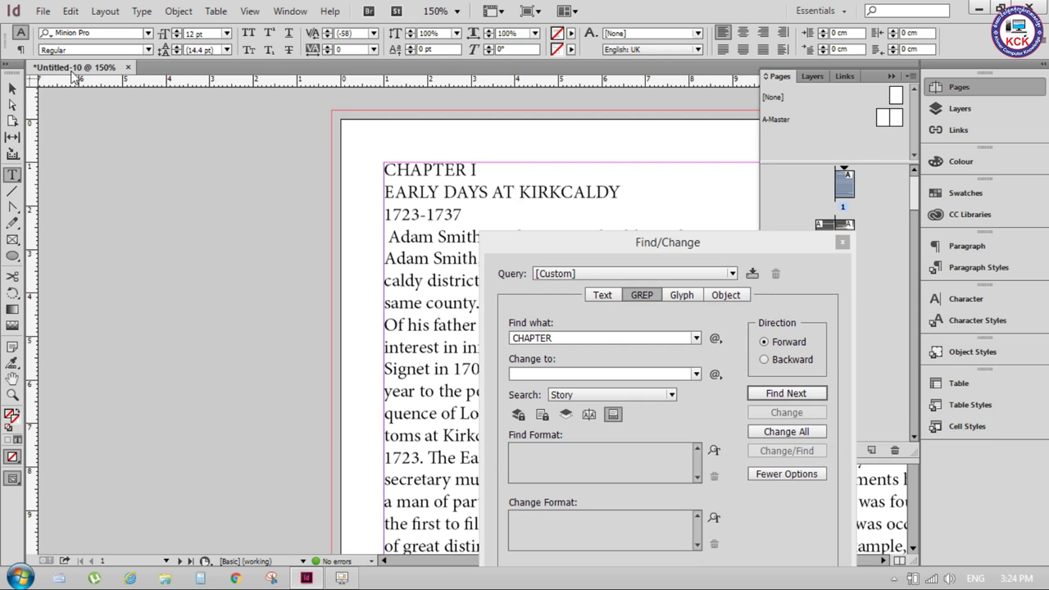
{"action": "key", "text": "Escape"}
{"action": "left_click_drag", "start_coordinate": [405, 145], "coordinate": [346, 152]}
{"action": "key", "text": "ctrl+minus"}
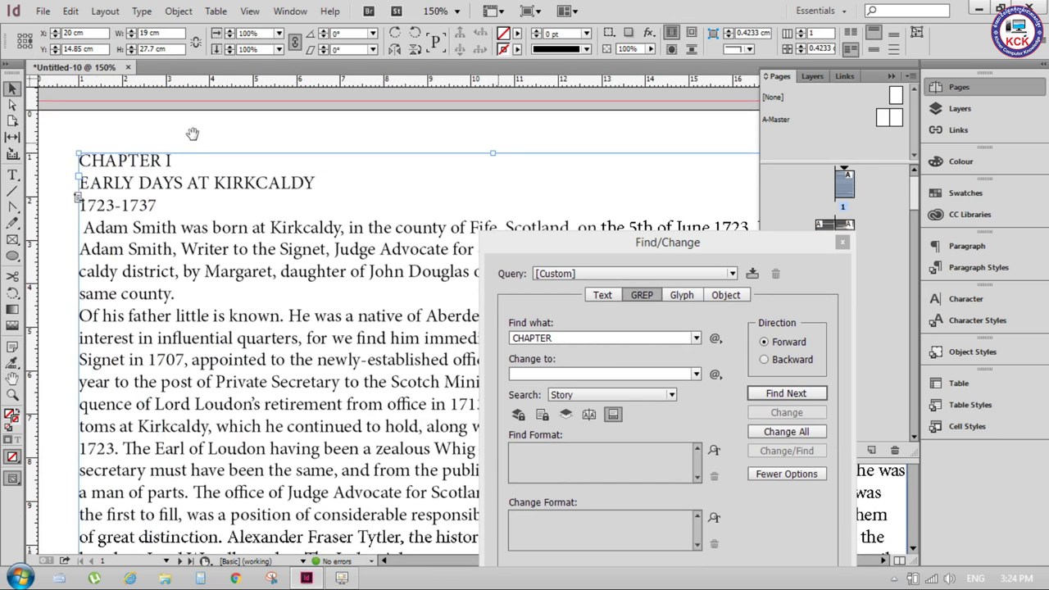
{"action": "key", "text": "ctrl+minus"}
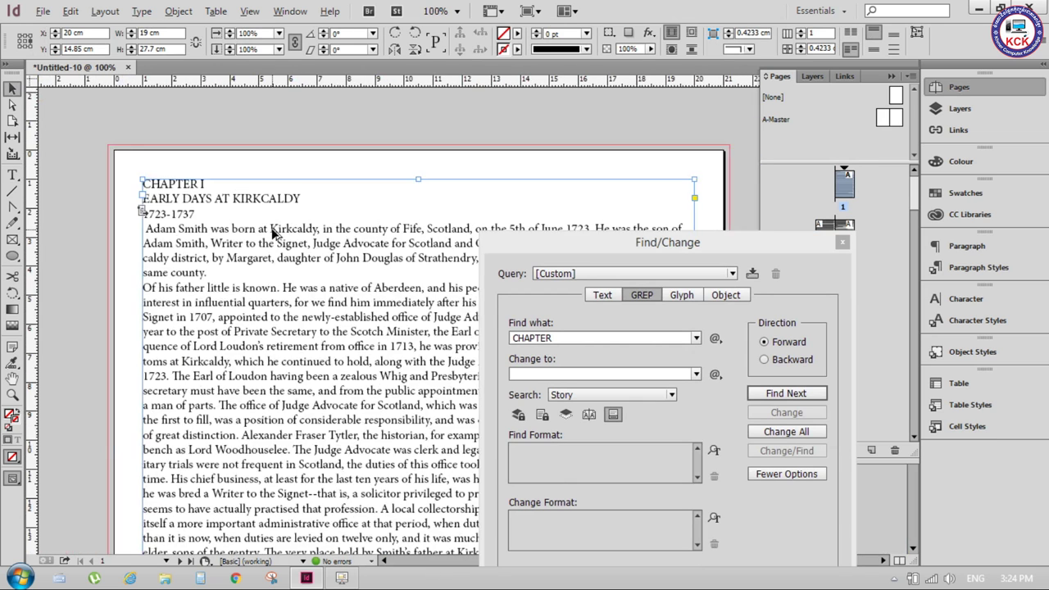
- With the Type tool at the story start, find the next CHAPTER match on page 3
{"action": "key", "text": "alt"}
{"action": "left_click", "coordinate": [18, 175]}
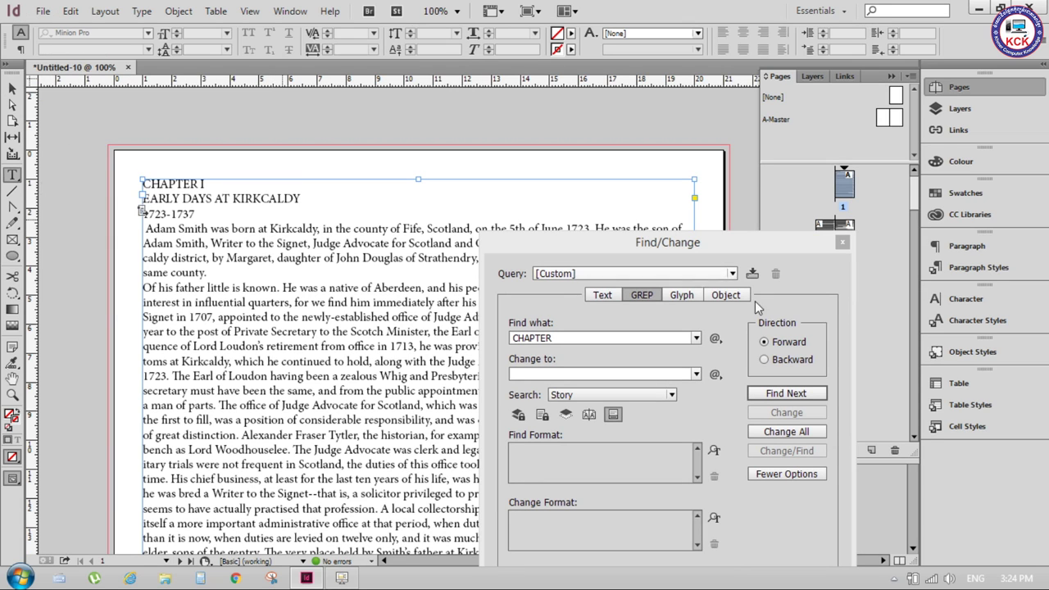
{"action": "left_click", "coordinate": [152, 184]}
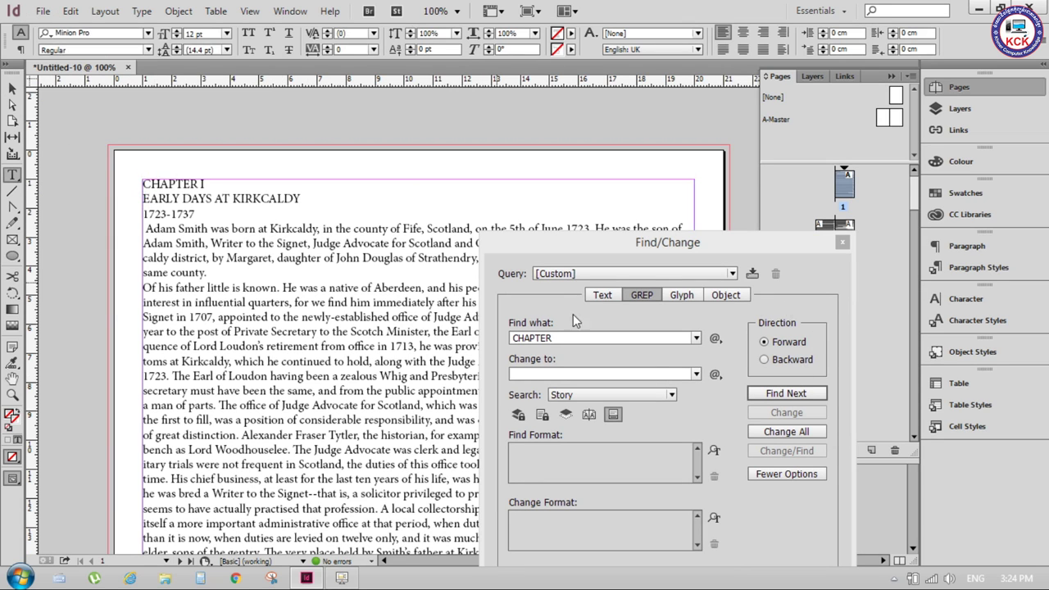
{"action": "left_click", "coordinate": [804, 394]}
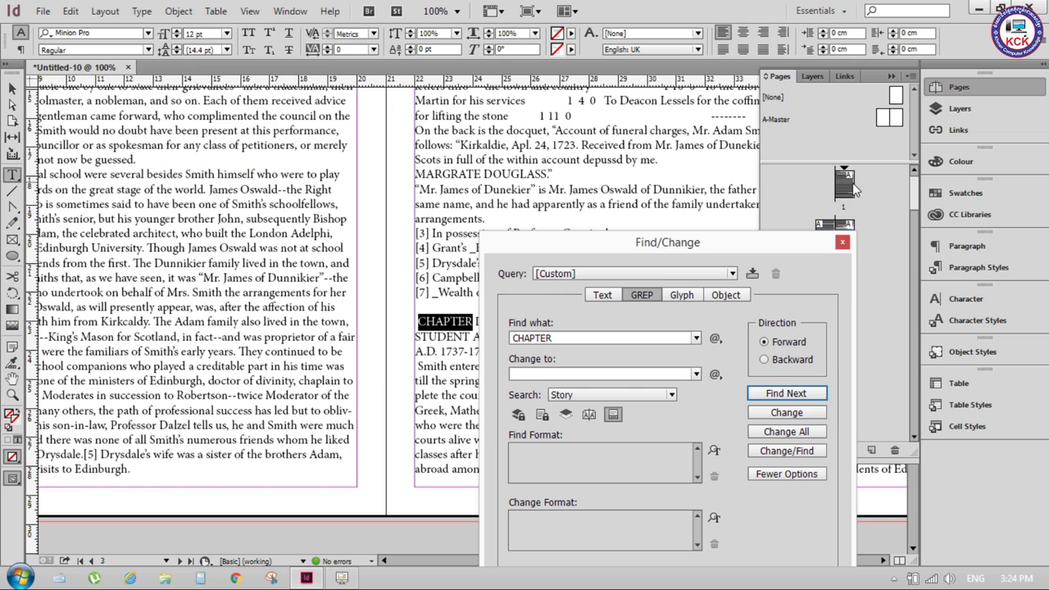
- Make CHAPTER I one line: EARLY DAYS AT KIRKCALDY 1723-1737
{"action": "double_click", "coordinate": [845, 185]}
{"action": "scroll", "coordinate": [541, 205], "scroll_direction": "up", "scroll_amount": 5}
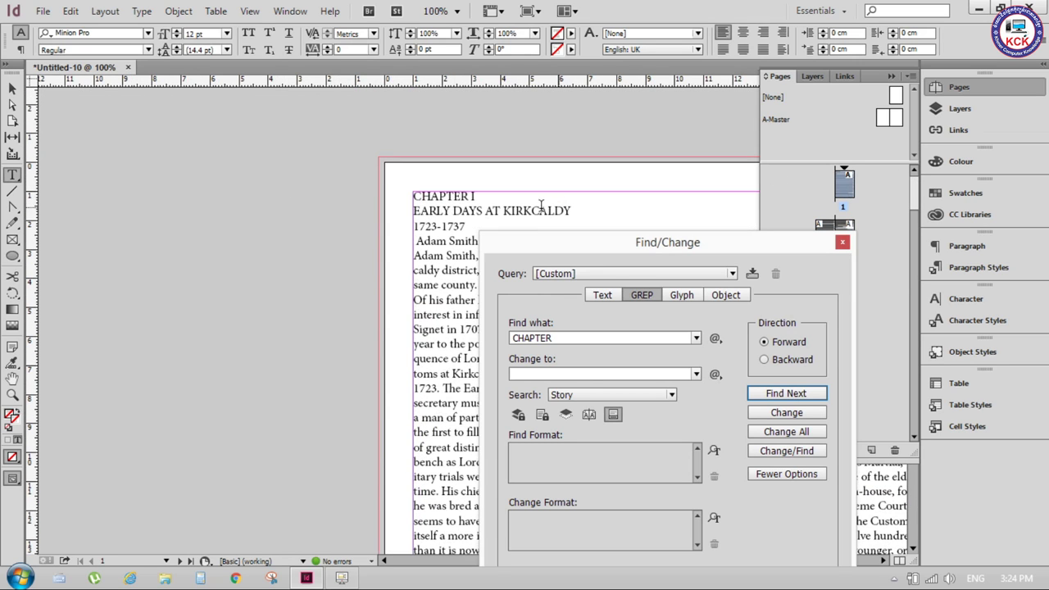
{"action": "left_click", "coordinate": [415, 210]}
{"action": "key", "text": "BackSpace"}
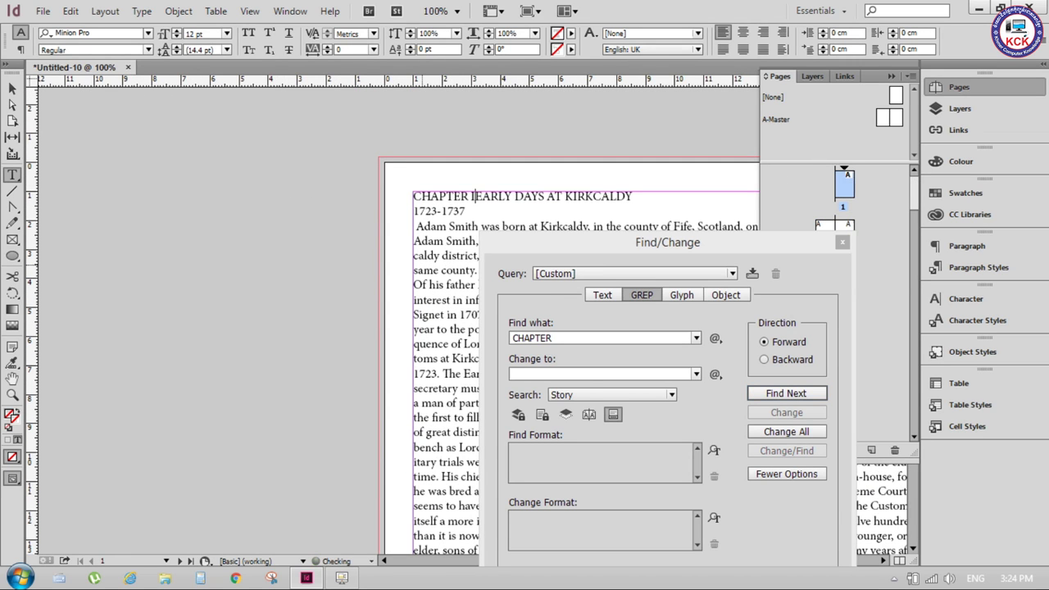
{"action": "left_click", "coordinate": [415, 212]}
{"action": "key", "text": "BackSpace"}
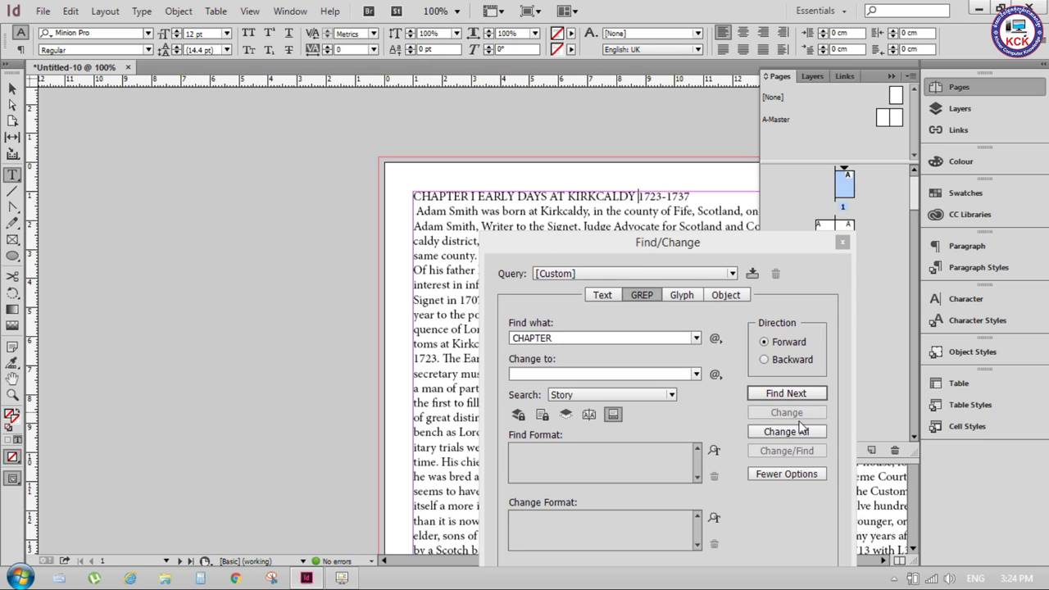
- Join CHAPTER II with STUDENT AT GLASGOW COLLEGE and A.D. 1737-1740, deleting _Aet._ 14-17
{"action": "left_click", "coordinate": [785, 394]}
{"action": "left_click_drag", "start_coordinate": [640, 251], "coordinate": [180, 337]}
{"action": "left_click", "coordinate": [414, 331]}
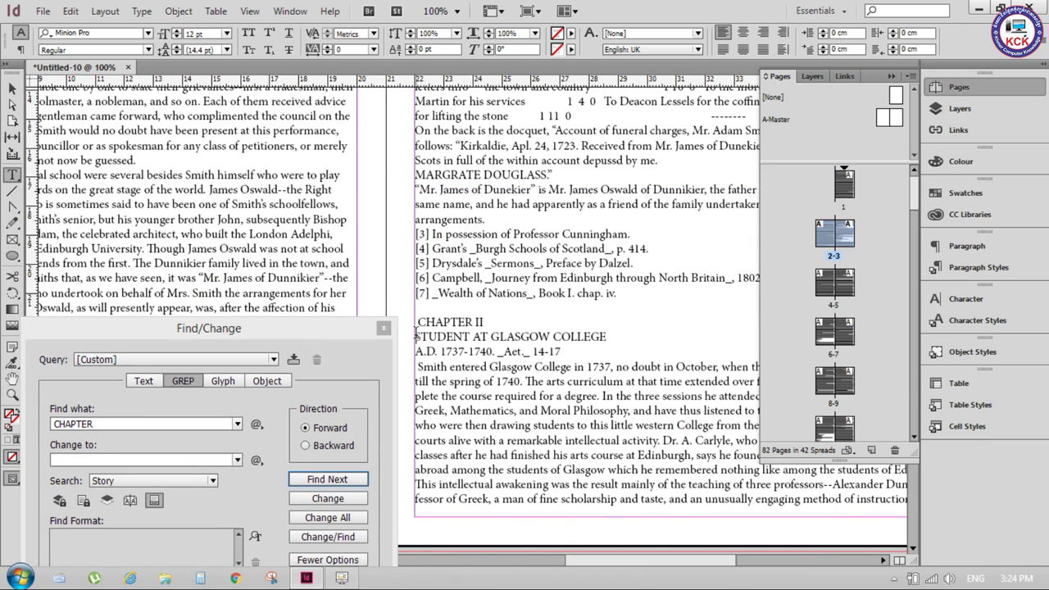
{"action": "key", "text": "BackSpace"}
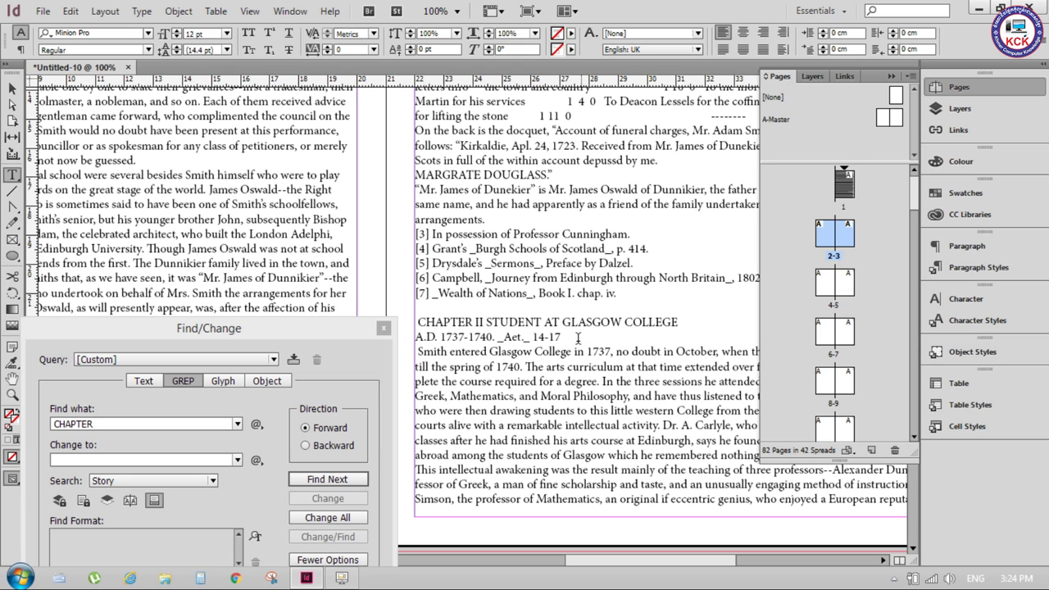
{"action": "left_click_drag", "start_coordinate": [568, 337], "coordinate": [498, 337]}
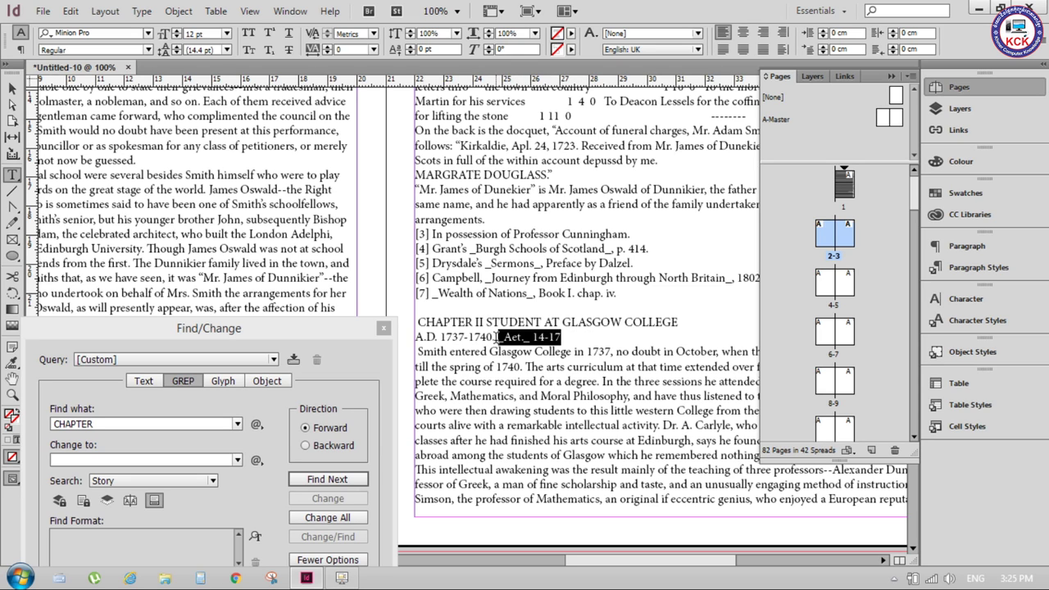
{"action": "left_click_drag", "start_coordinate": [497, 337], "coordinate": [495, 337]}
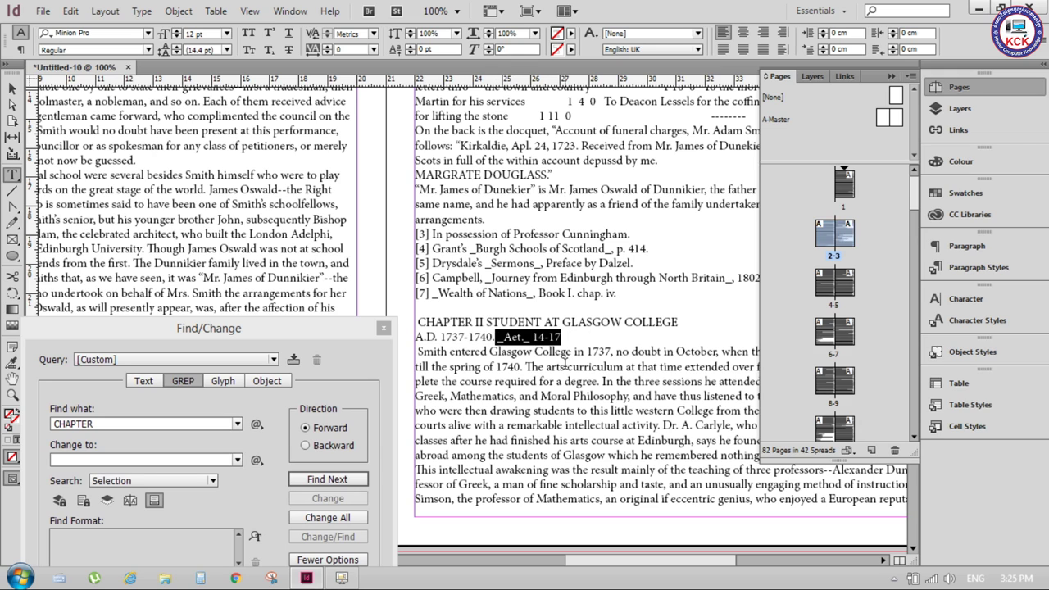
{"action": "key", "text": "Delete"}
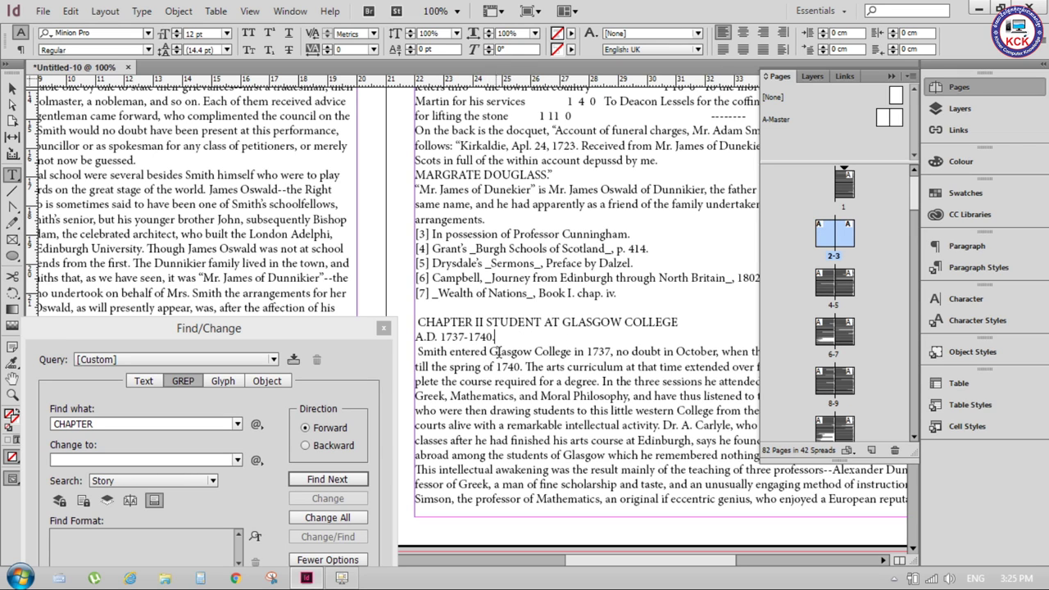
{"action": "key", "text": "BackSpace"}
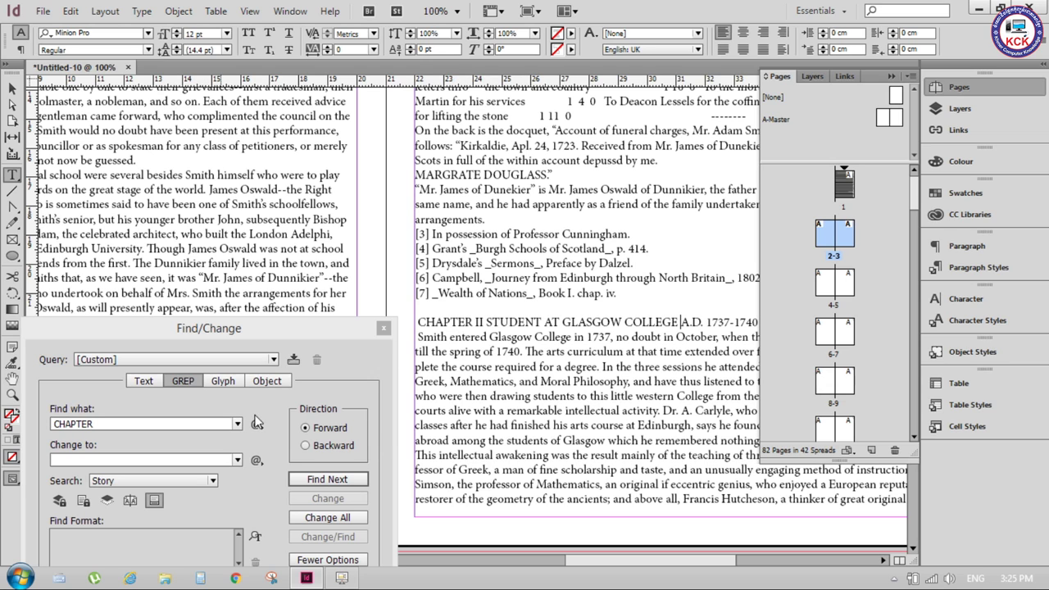
- Join CHAPTER III with AT OXFORD and 1740-1746, deleting _Aet._ 17-23 and the leading space
{"action": "left_click", "coordinate": [346, 481]}
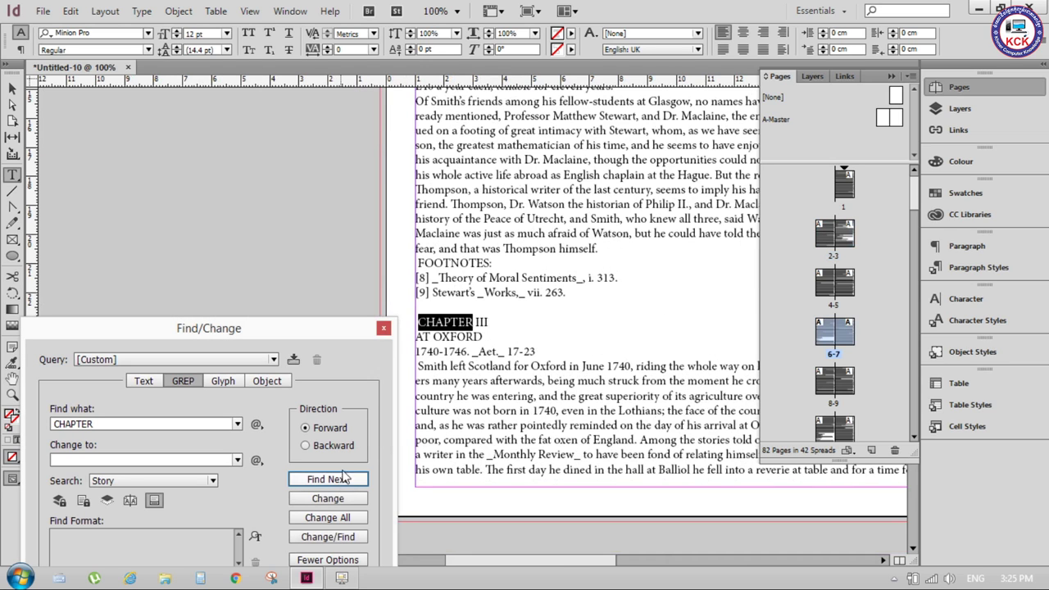
{"action": "left_click", "coordinate": [419, 349]}
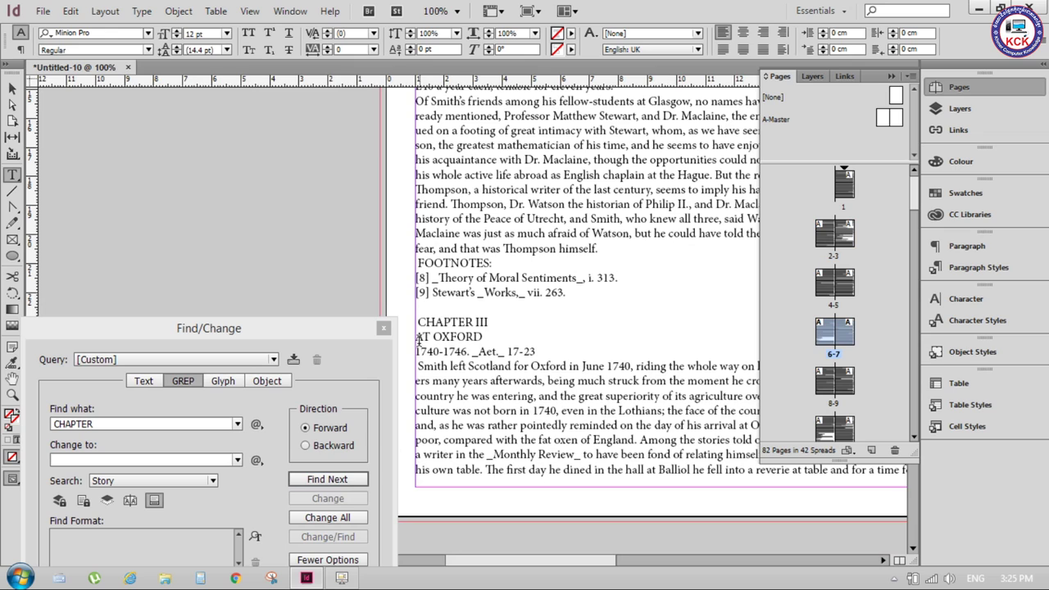
{"action": "key", "text": "BackSpace"}
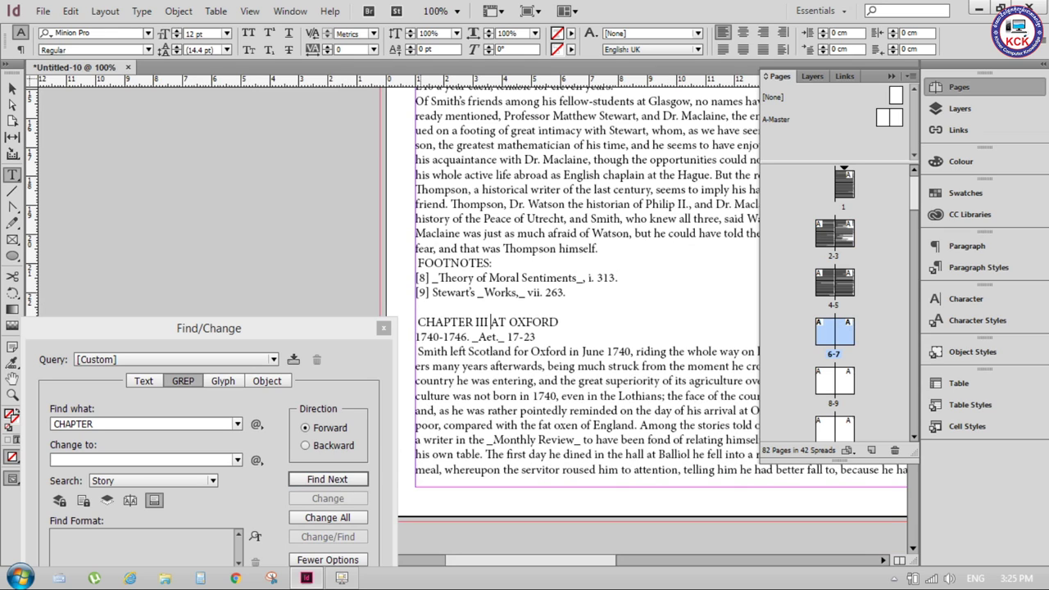
{"action": "left_click_drag", "start_coordinate": [542, 337], "coordinate": [469, 338]}
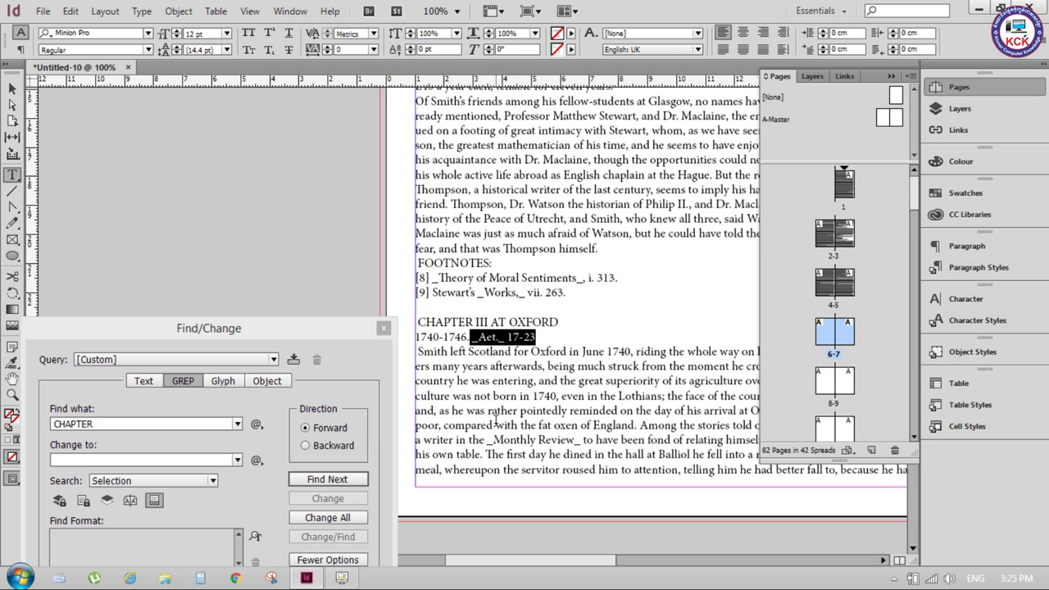
{"action": "key", "text": "BackSpace"}
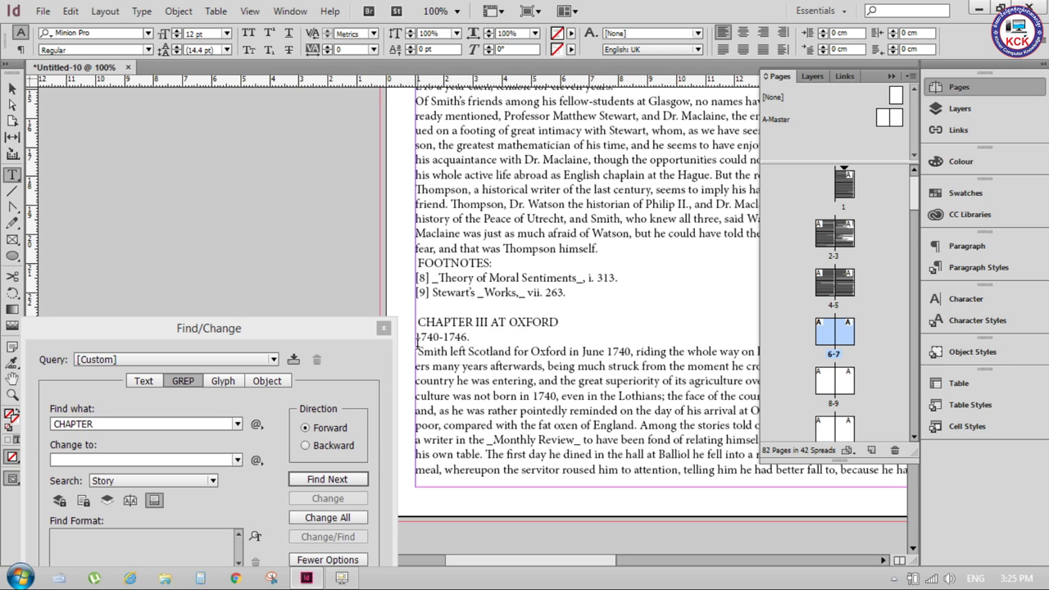
{"action": "key", "text": "Home"}
{"action": "key", "text": "BackSpace"}
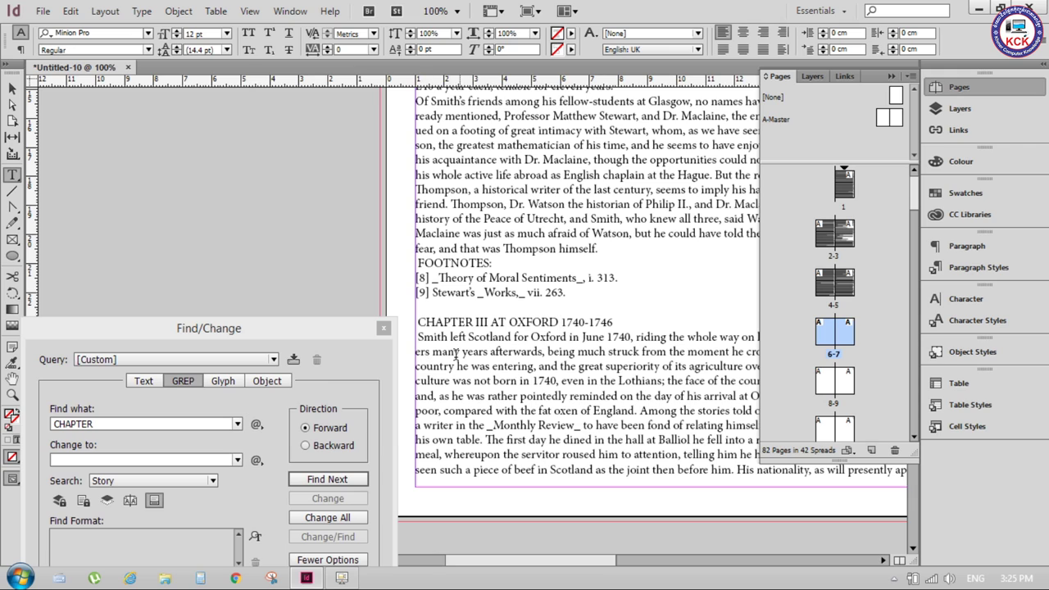
{"action": "left_click", "coordinate": [419, 323]}
{"action": "key", "text": "BackSpace"}
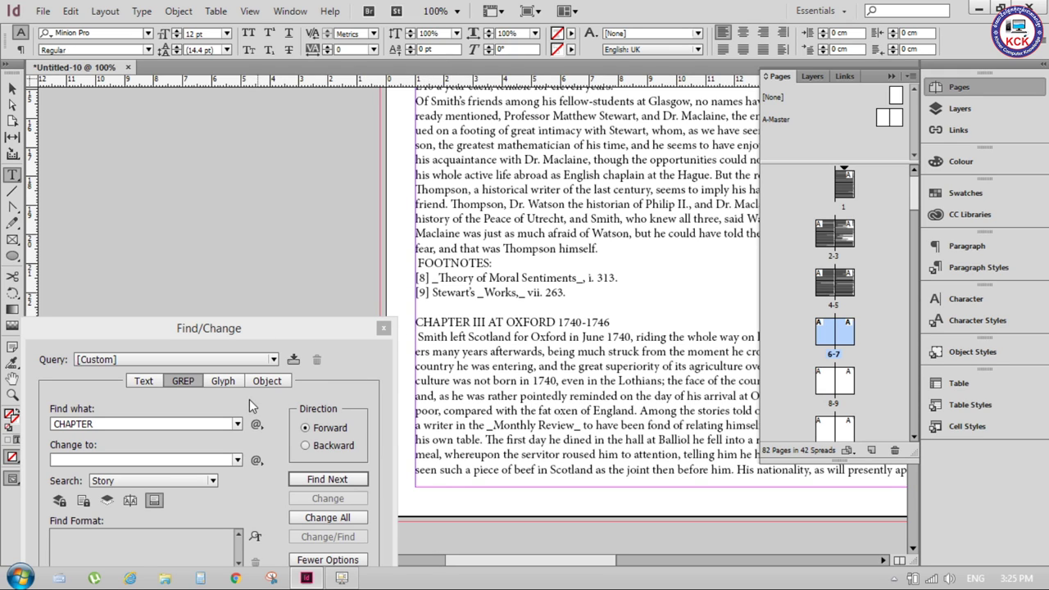
- Join CHAPTER IV with LECTURER AT EDINBURGH and 1748-1750, deleting _Aet._ 25-27
{"action": "left_click", "coordinate": [332, 481]}
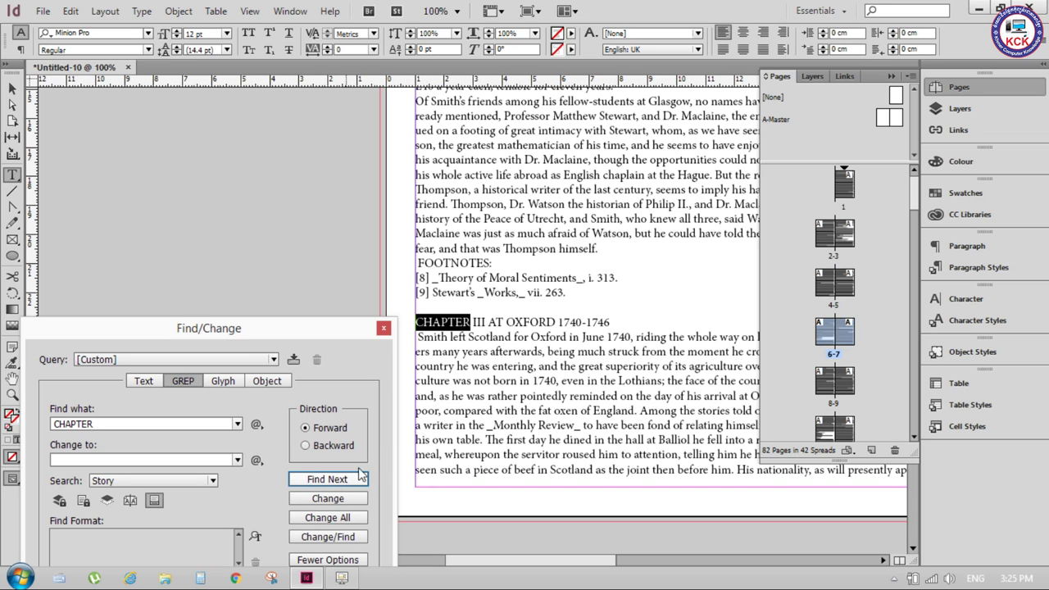
{"action": "left_click", "coordinate": [328, 479]}
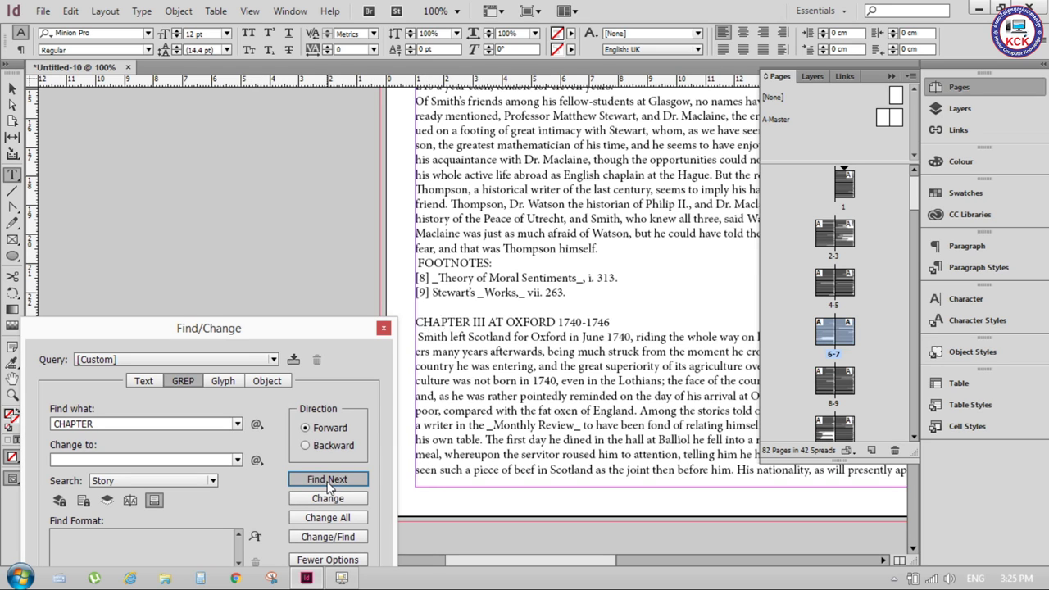
{"action": "left_click", "coordinate": [418, 335]}
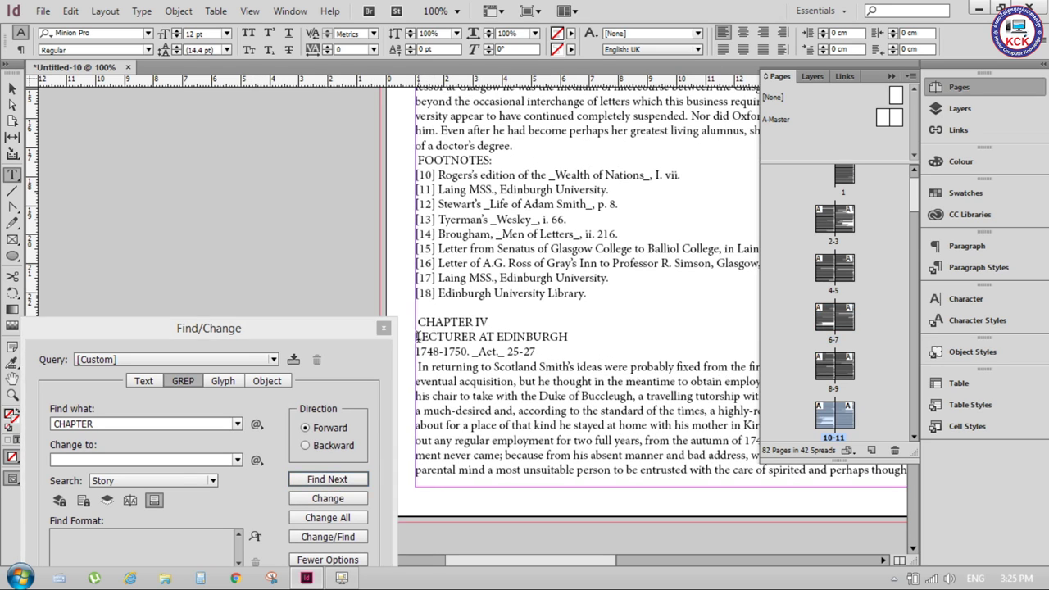
{"action": "key", "text": "BackSpace"}
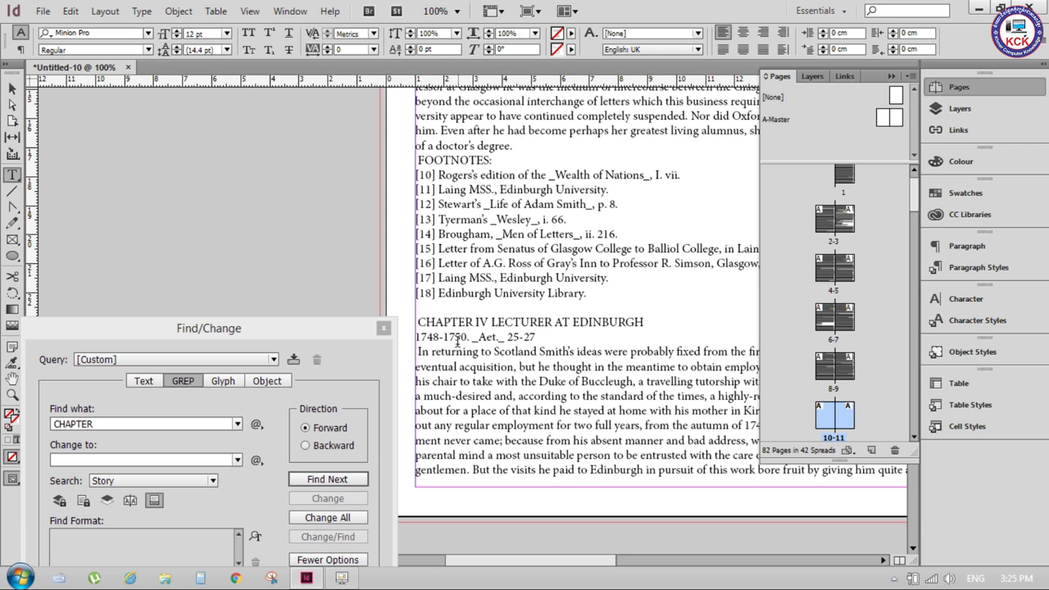
{"action": "left_click_drag", "start_coordinate": [549, 337], "coordinate": [468, 337]}
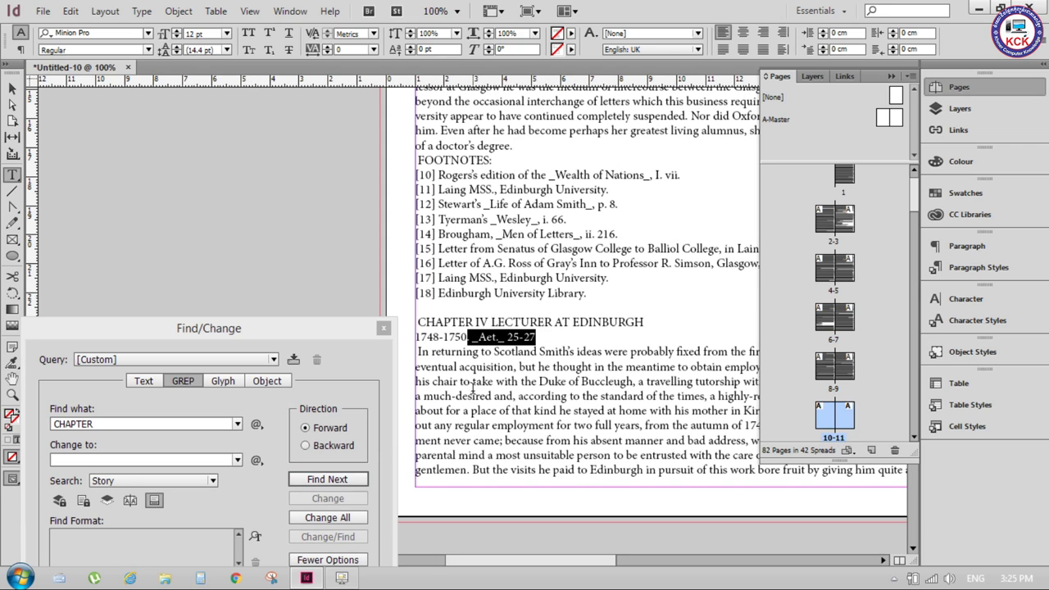
{"action": "key", "text": "BackSpace"}
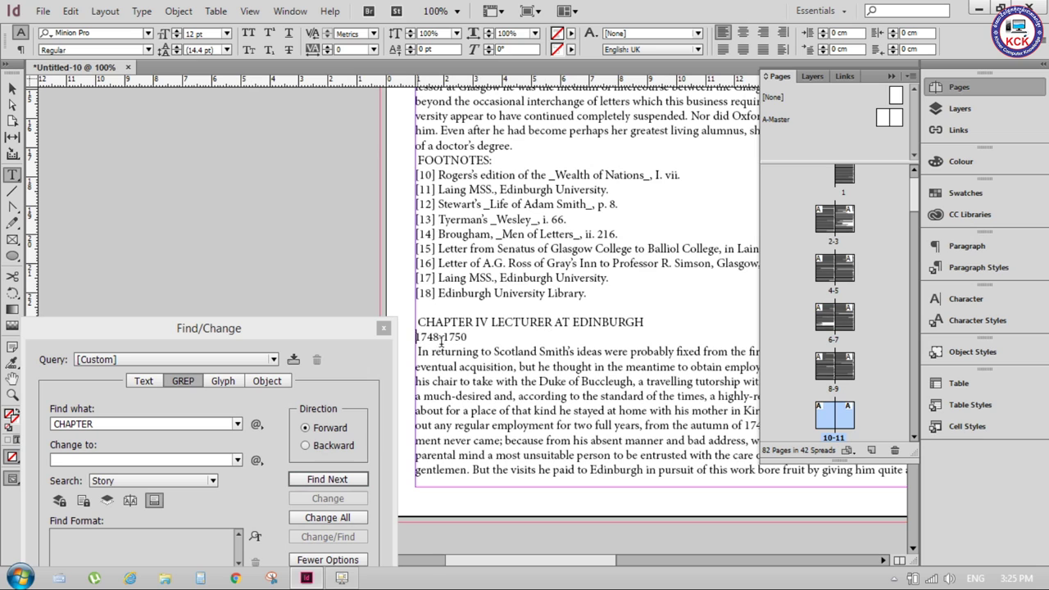
{"action": "left_click", "coordinate": [418, 336]}
{"action": "key", "text": "BackSpace"}
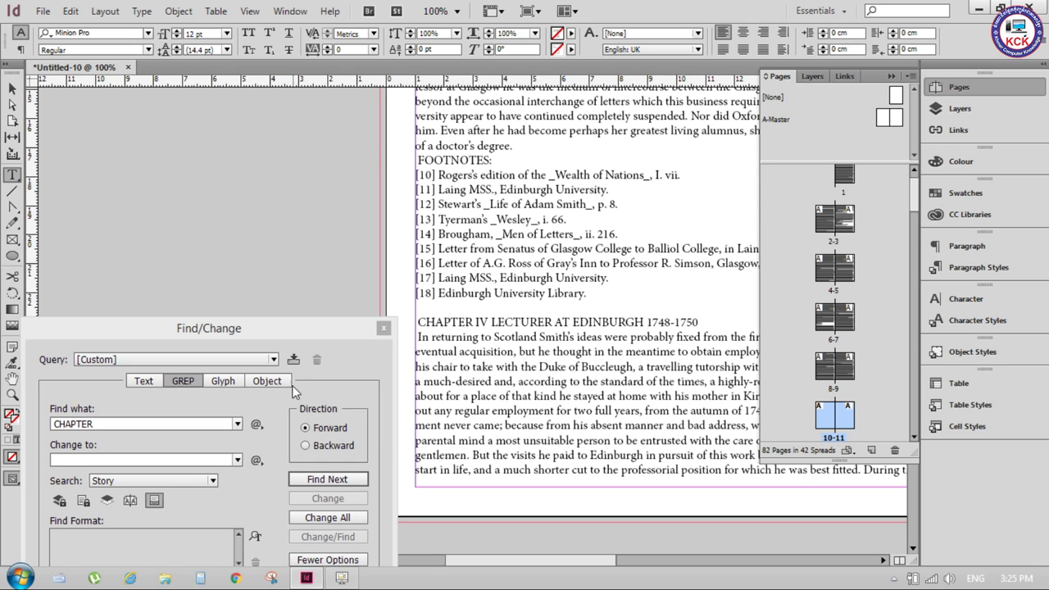
- Join CHAPTER V with PROFESSOR AT GLASGOW and 1751-1764, deleting _Aet._ 27-40
{"action": "left_click", "coordinate": [328, 479]}
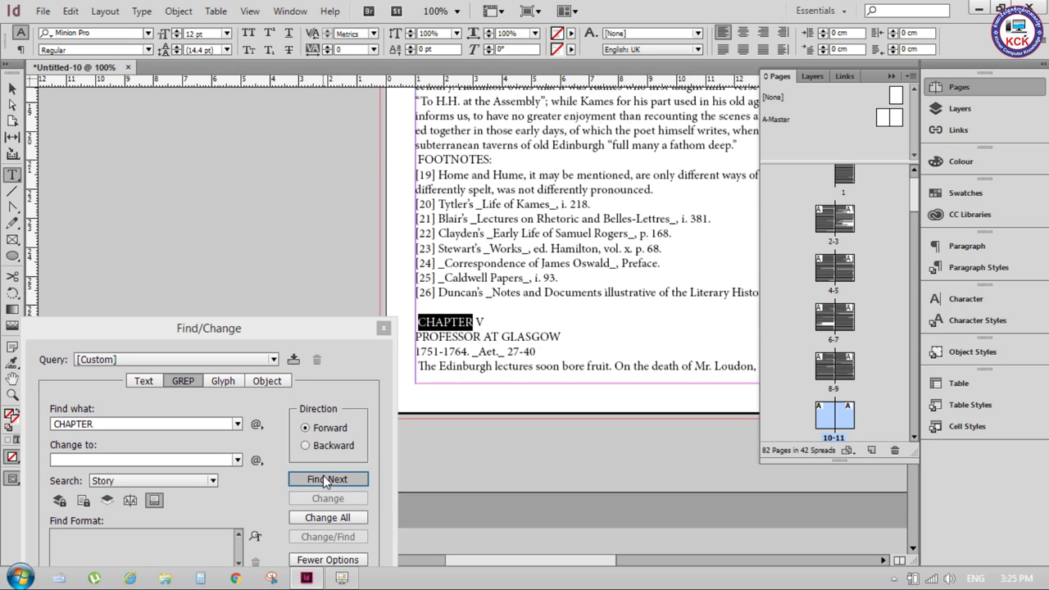
{"action": "left_click", "coordinate": [419, 336]}
{"action": "key", "text": "BackSpace"}
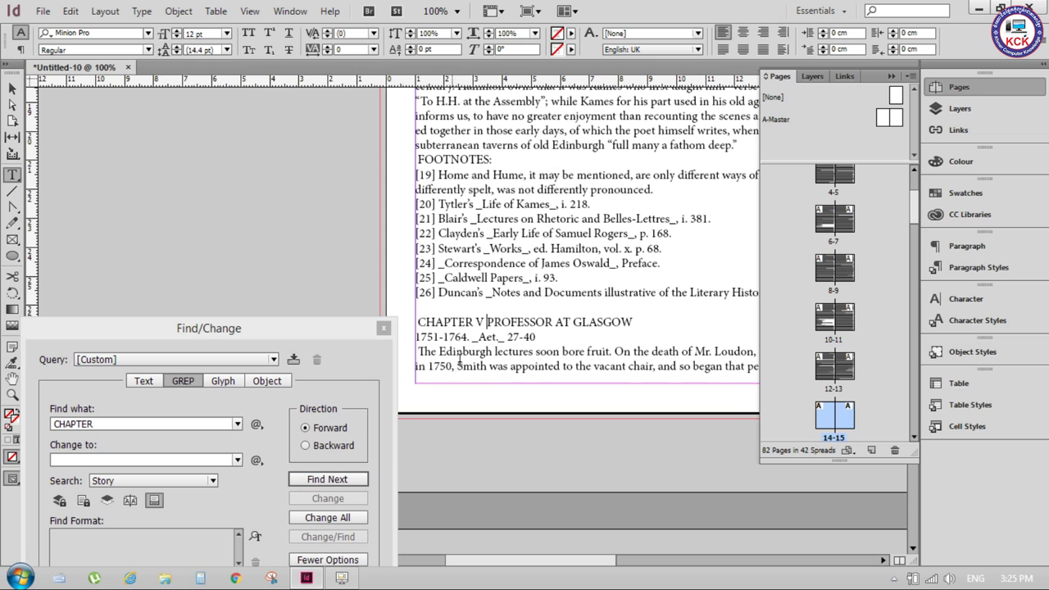
{"action": "left_click_drag", "start_coordinate": [546, 337], "coordinate": [471, 339]}
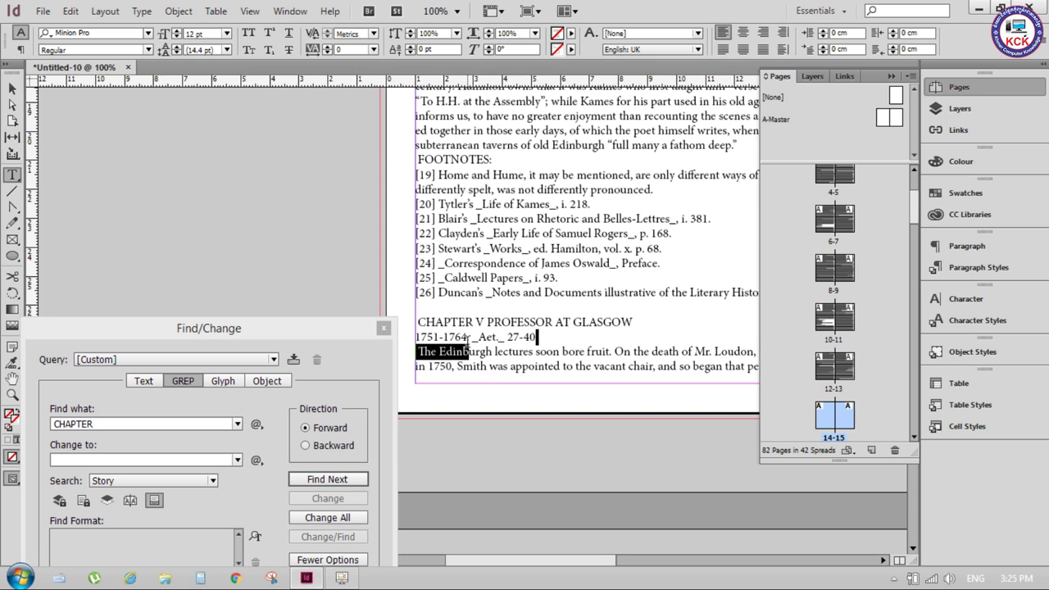
{"action": "key", "text": "BackSpace"}
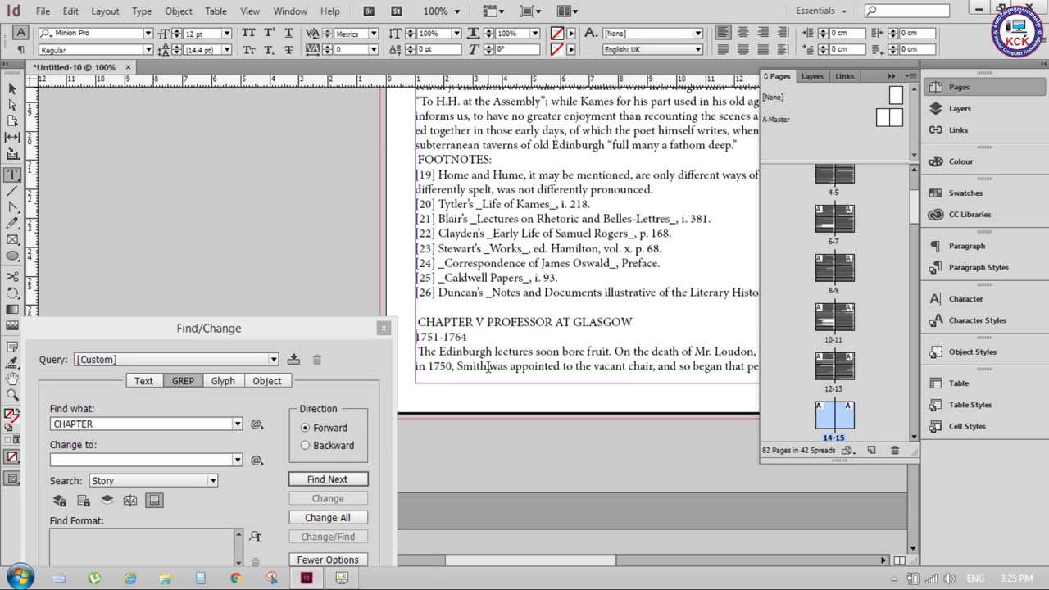
{"action": "key", "text": "BackSpace"}
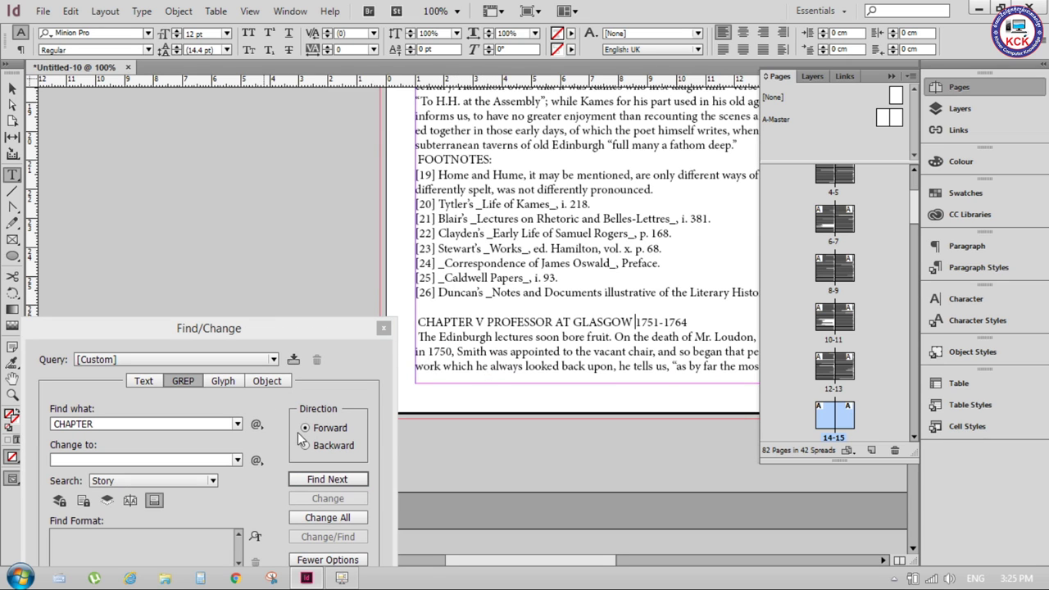
- Join CHAPTER VI with THE COLLEGE ADMINISTRATOR and CHAPTER VII with AMONG GLASGOW FOLK
{"action": "left_click", "coordinate": [320, 483]}
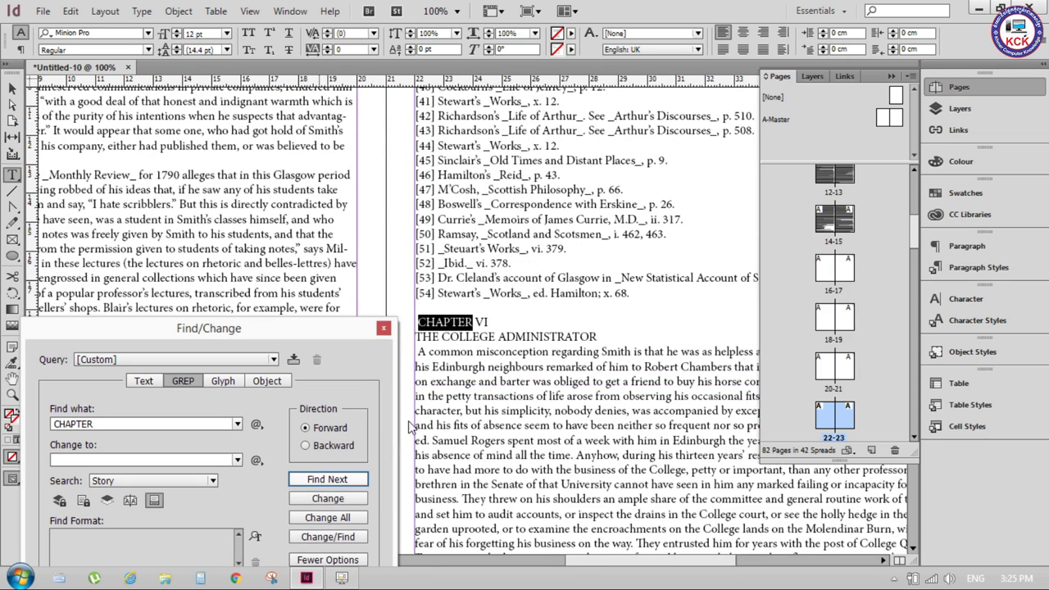
{"action": "left_click", "coordinate": [417, 337]}
{"action": "key", "text": "BackSpace"}
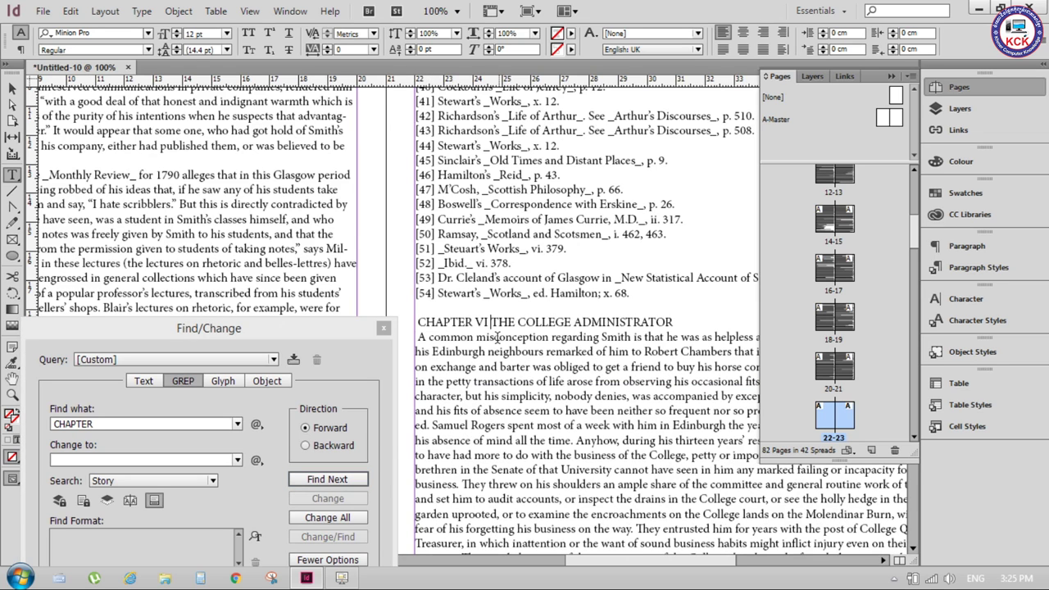
{"action": "left_click", "coordinate": [323, 477]}
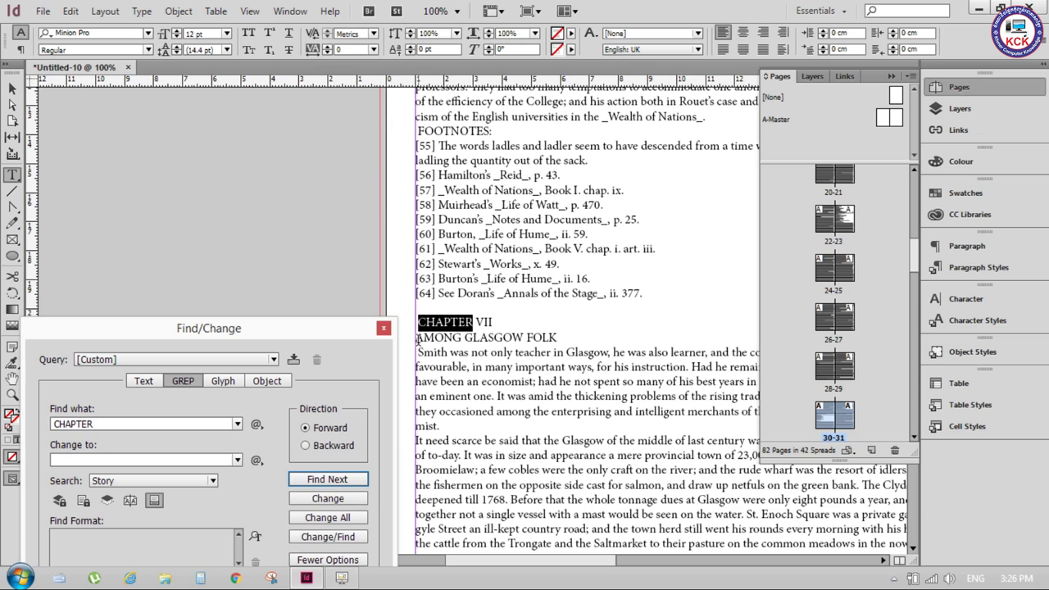
{"action": "left_click", "coordinate": [418, 337]}
{"action": "key", "text": "BackSpace"}
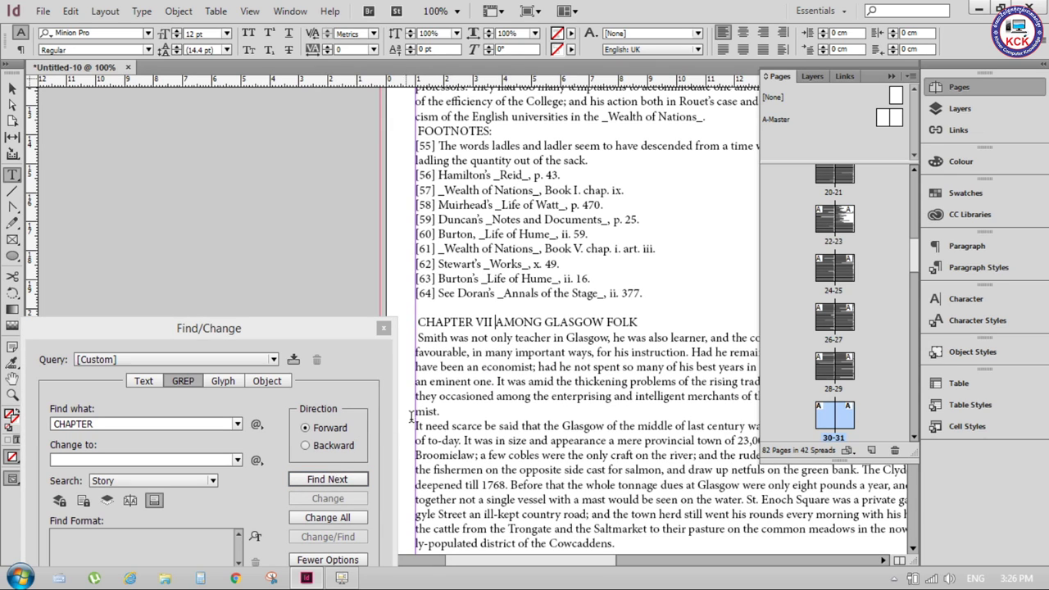
{"action": "left_click_drag", "start_coordinate": [308, 329], "coordinate": [340, 219]}
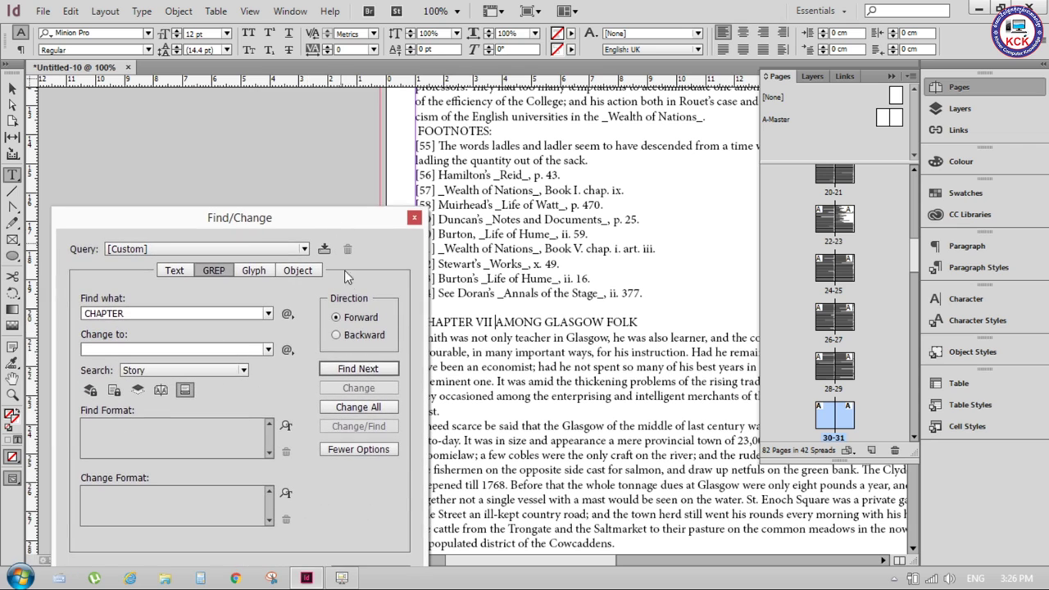
- Join CHAPTER VIII with EDINBURGH ACTIVITIES and CHAPTER IX with its title
{"action": "left_click", "coordinate": [377, 369]}
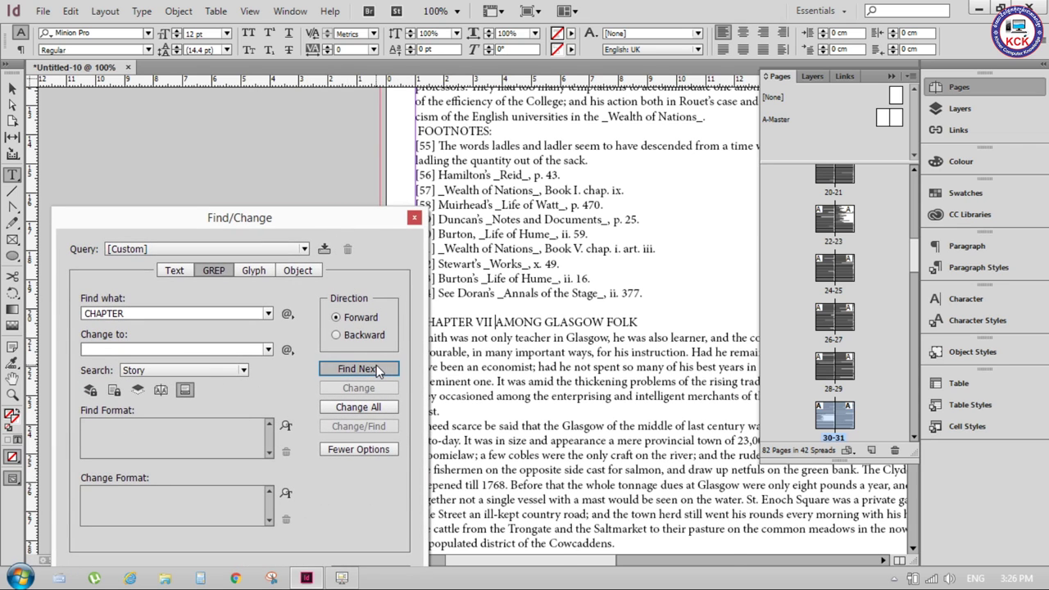
{"action": "left_click_drag", "start_coordinate": [354, 228], "coordinate": [276, 218]}
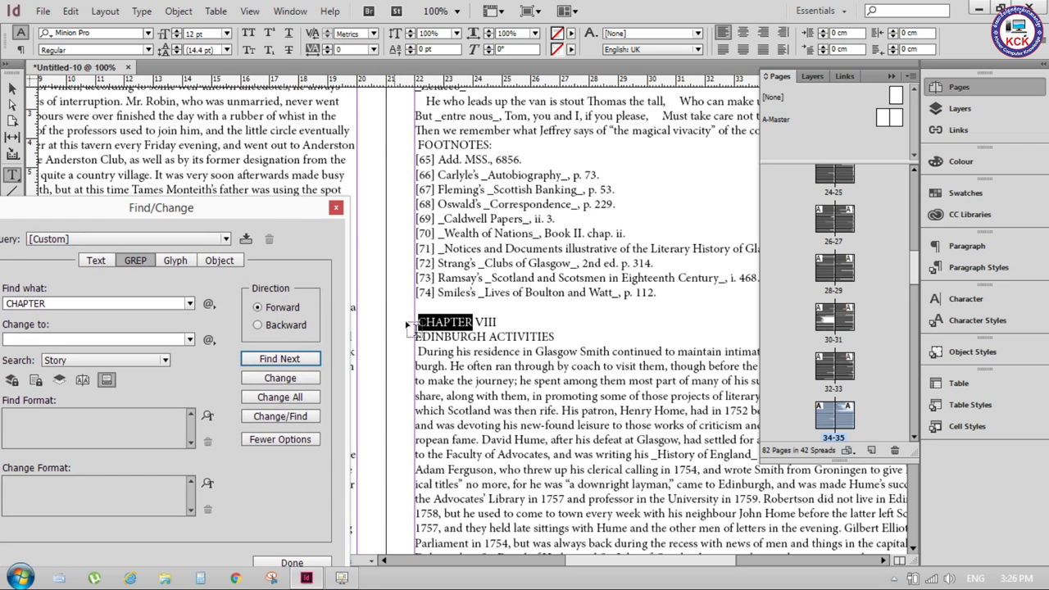
{"action": "left_click", "coordinate": [416, 336]}
{"action": "key", "text": "BackSpace"}
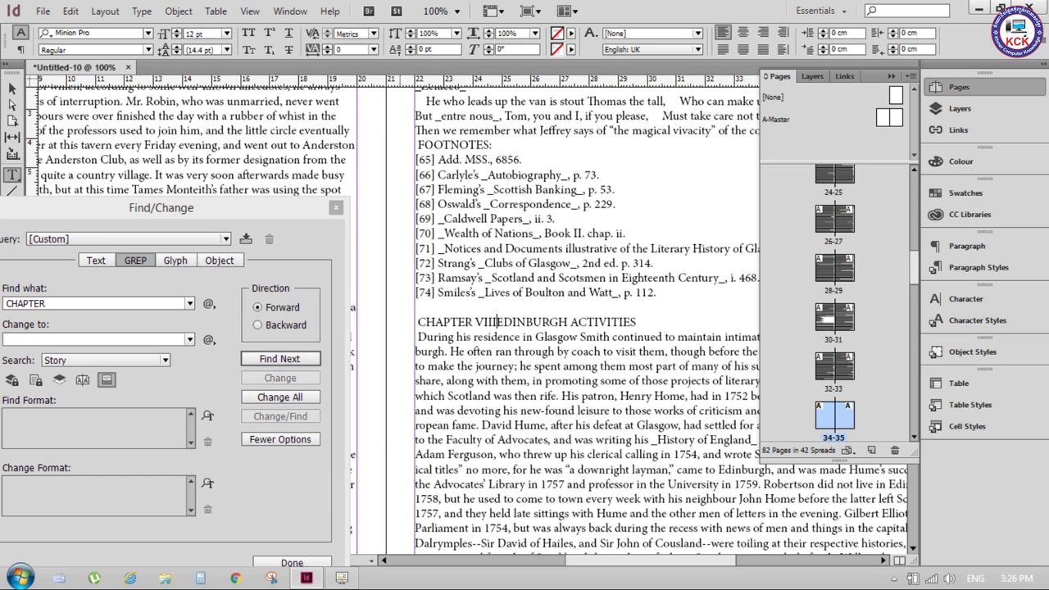
{"action": "left_click", "coordinate": [271, 359]}
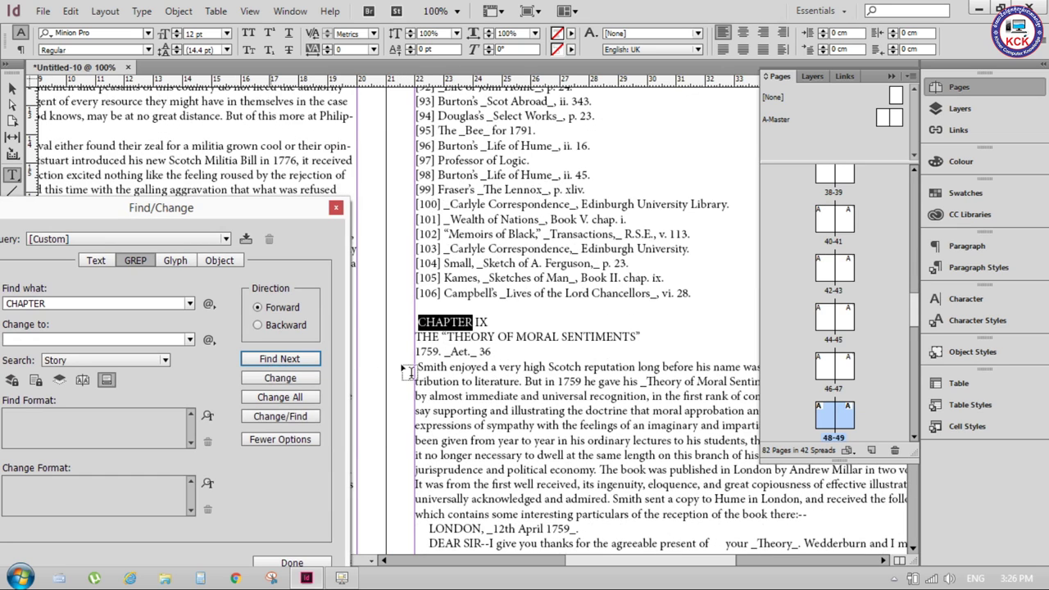
{"action": "left_click", "coordinate": [417, 337]}
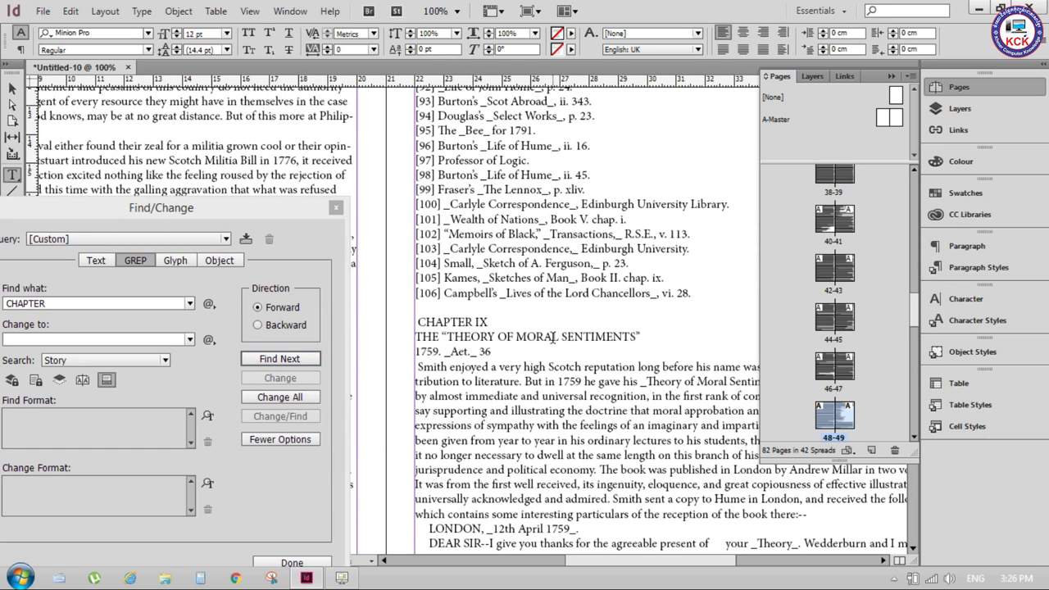
{"action": "key", "text": "BackSpace"}
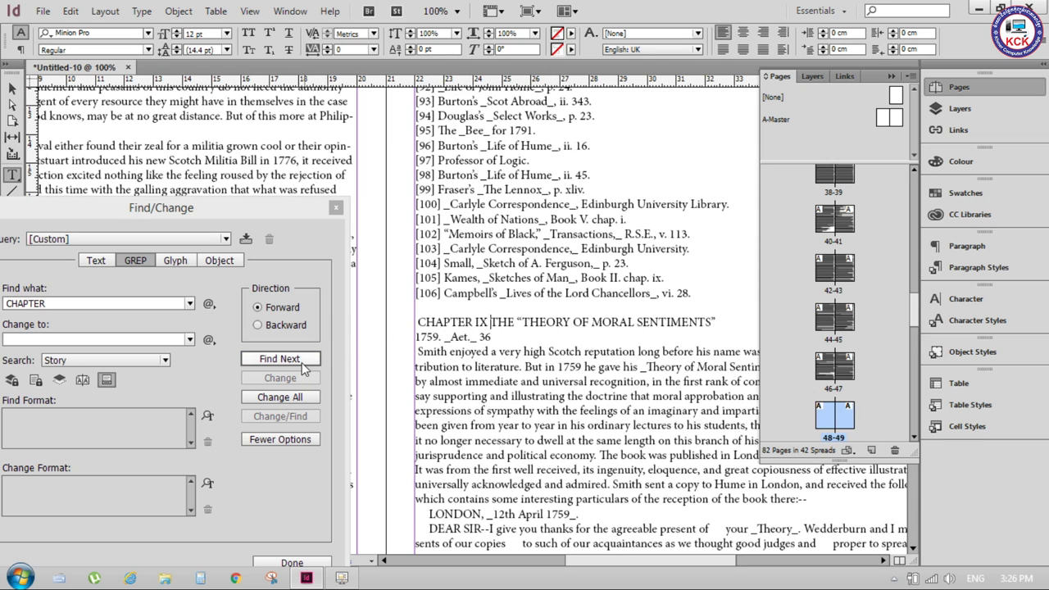
- Make CHAPTER X one line with its title and 1761, deleting the _Aet._ 38 note
{"action": "left_click", "coordinate": [308, 361]}
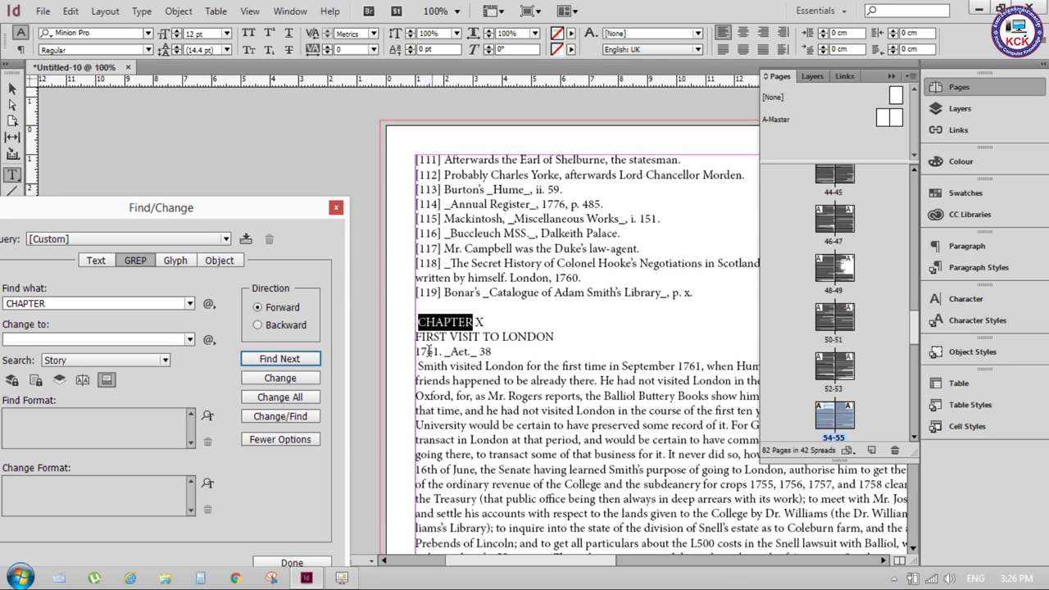
{"action": "left_click_drag", "start_coordinate": [507, 351], "coordinate": [444, 351]}
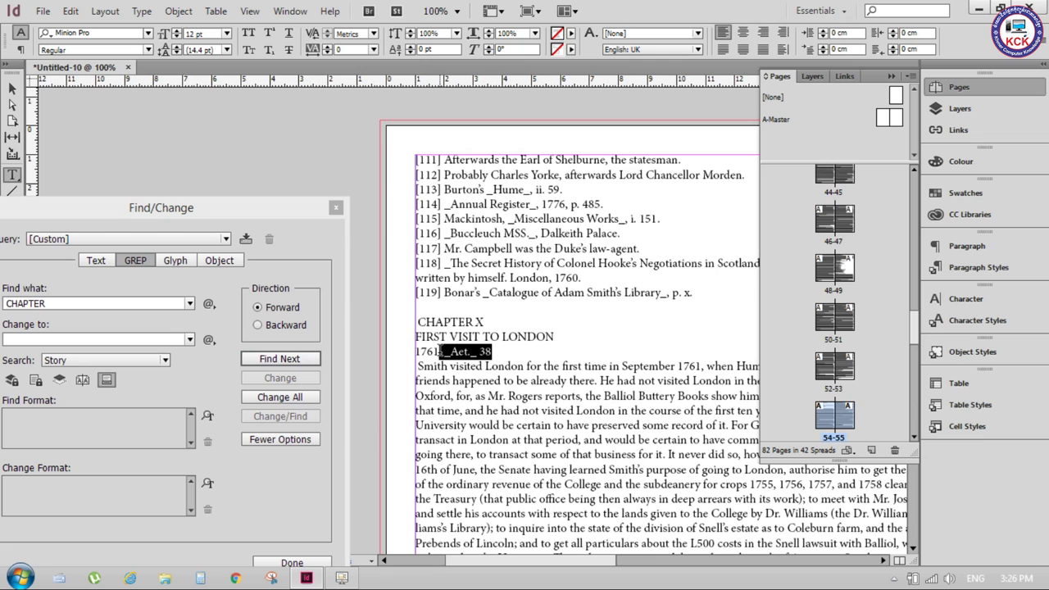
{"action": "key", "text": "BackSpace"}
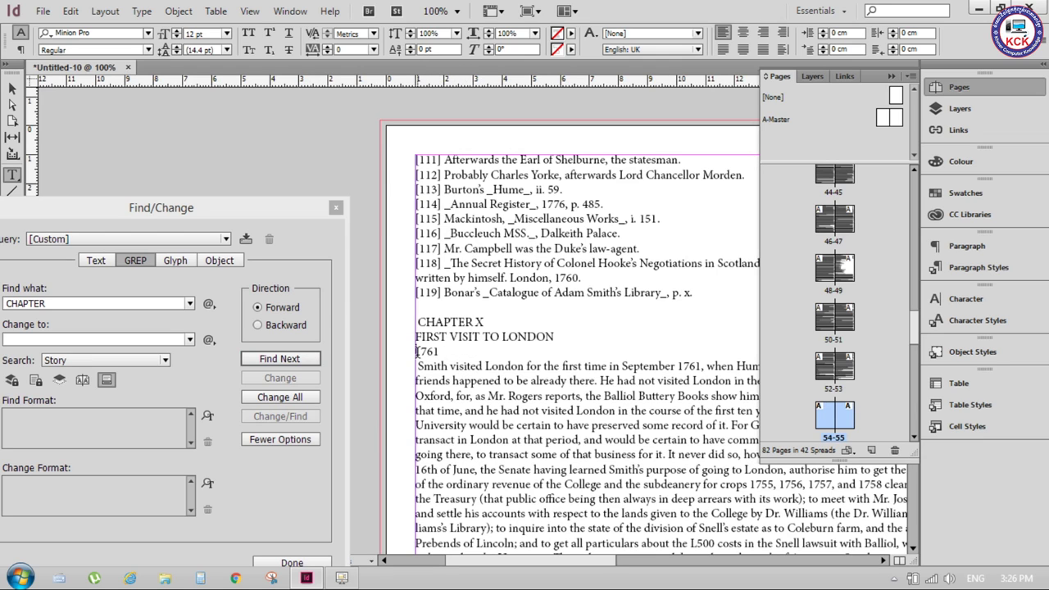
{"action": "key", "text": "BackSpace"}
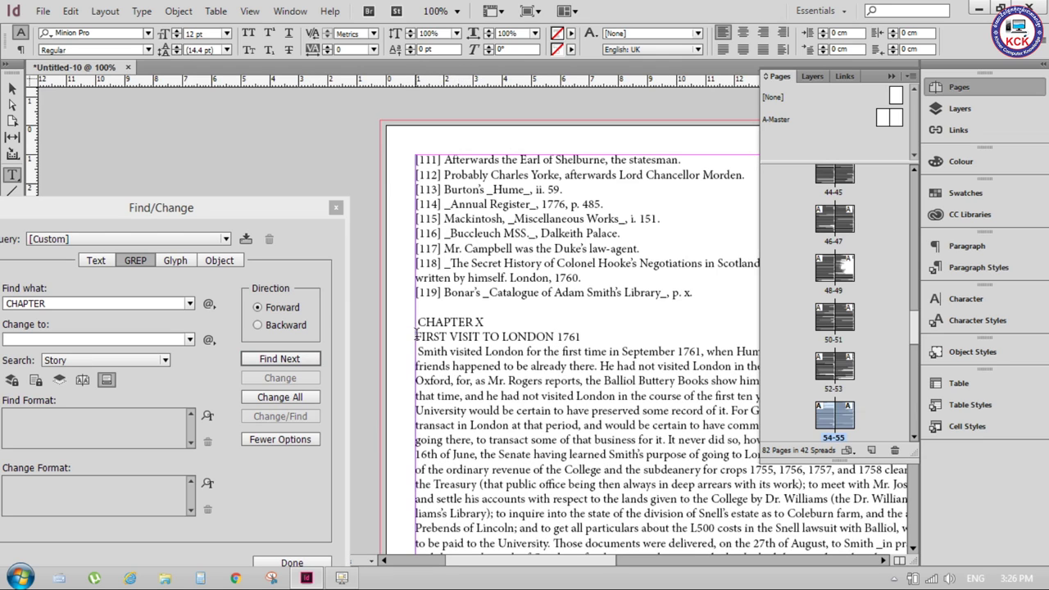
{"action": "key", "text": "BackSpace"}
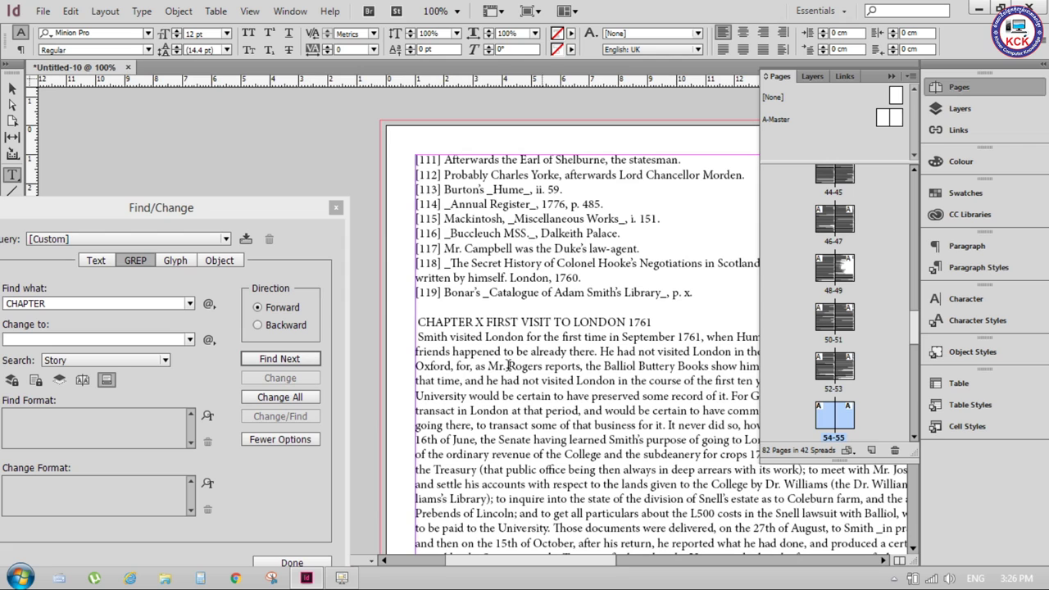
- Join CHAPTER XI with LAST YEAR IN GLASGOW and 1763, deleting the _Aet._ 40 note
{"action": "left_click", "coordinate": [287, 362]}
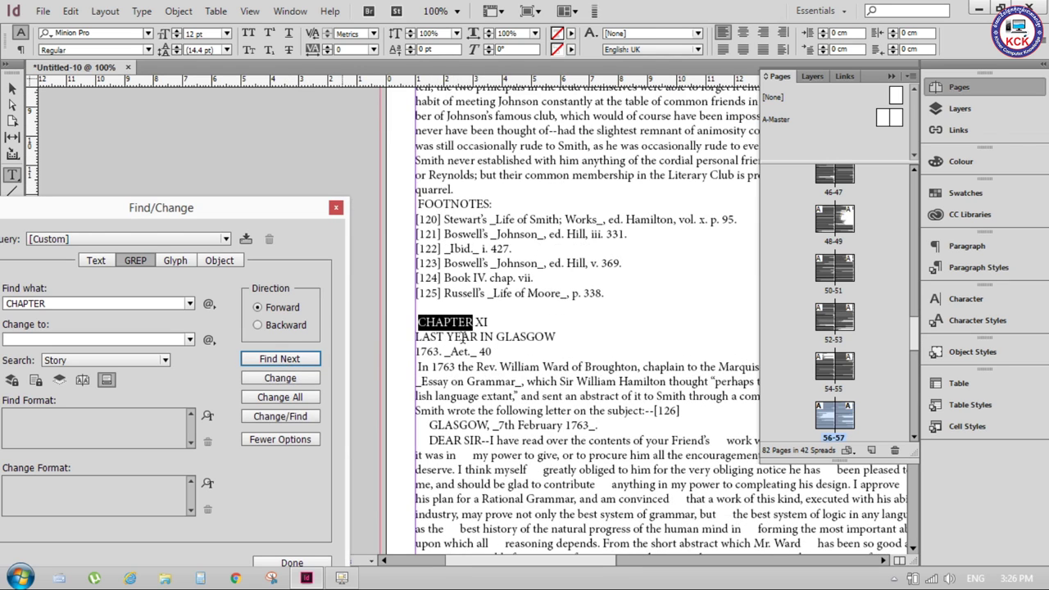
{"action": "left_click", "coordinate": [418, 337]}
{"action": "key", "text": "BackSpace"}
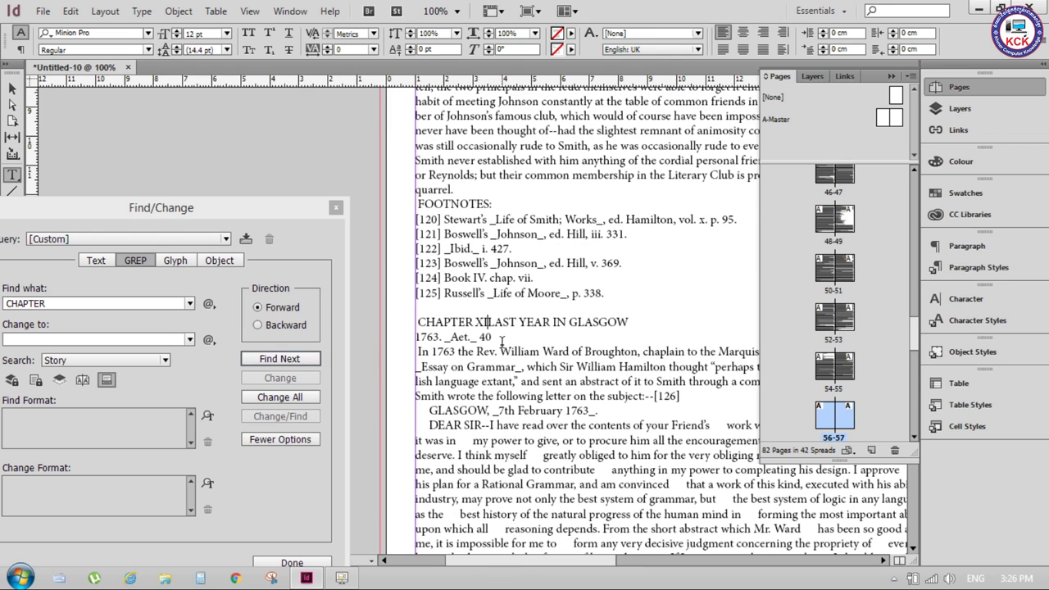
{"action": "left_click_drag", "start_coordinate": [495, 336], "coordinate": [443, 338]}
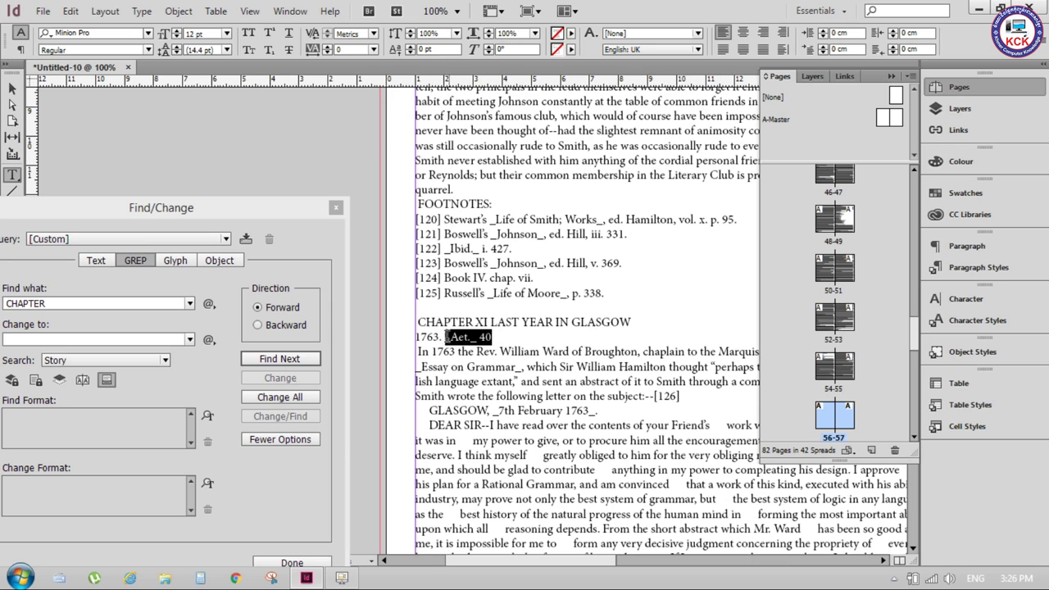
{"action": "key", "text": "BackSpace"}
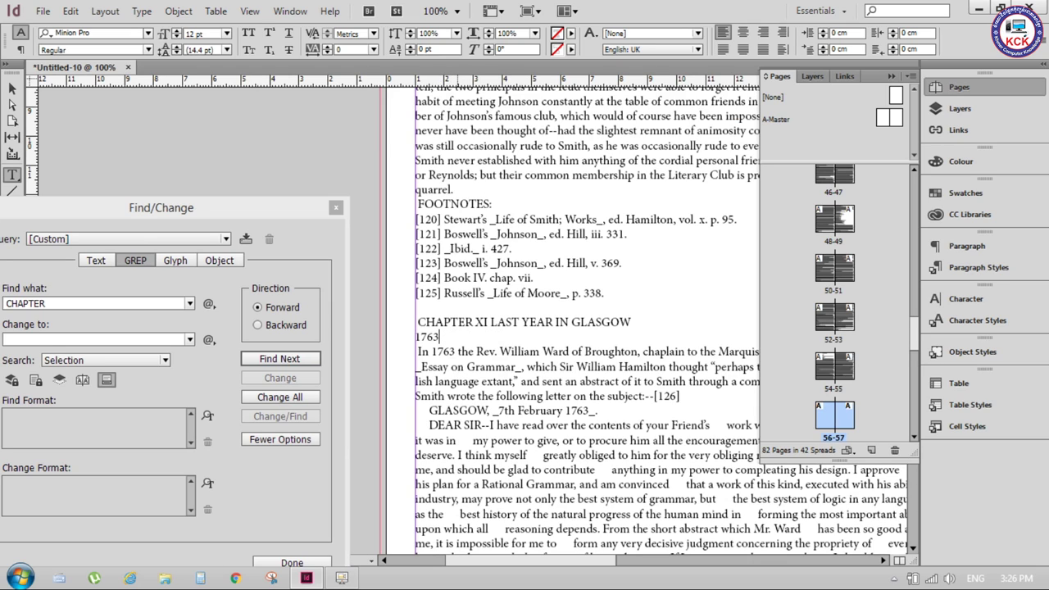
{"action": "left_click", "coordinate": [418, 337]}
{"action": "left_click", "coordinate": [418, 337]}
{"action": "key", "text": "BackSpace"}
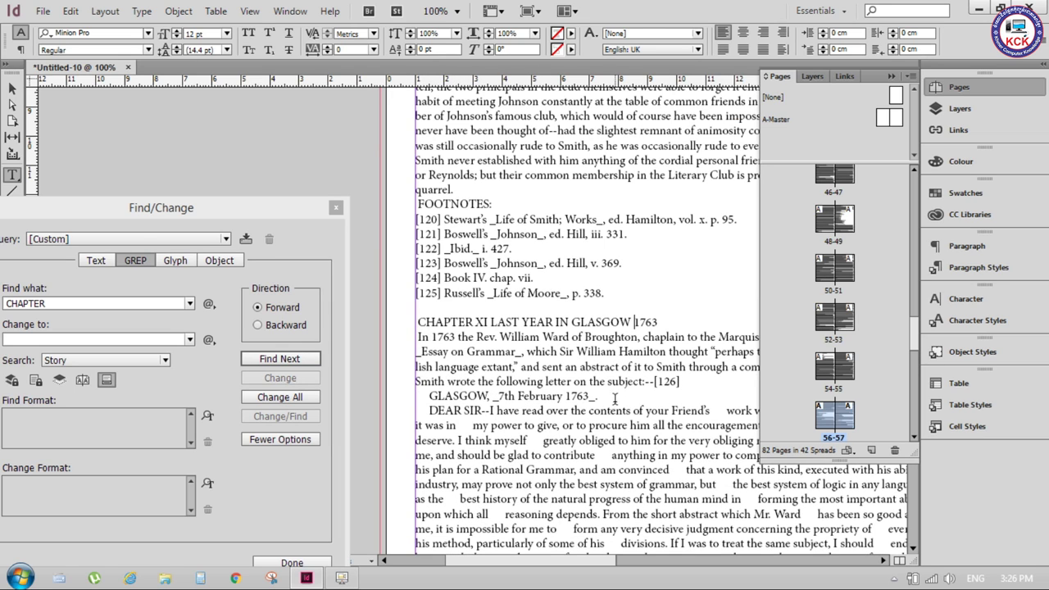
- Join CHAPTERS XII, XIII and XIV with TOULOUSE, GENEVA and PARIS respectively
{"action": "scroll", "coordinate": [611, 383], "scroll_direction": "down", "scroll_amount": 3}
{"action": "scroll", "coordinate": [611, 383], "scroll_direction": "down", "scroll_amount": 1}
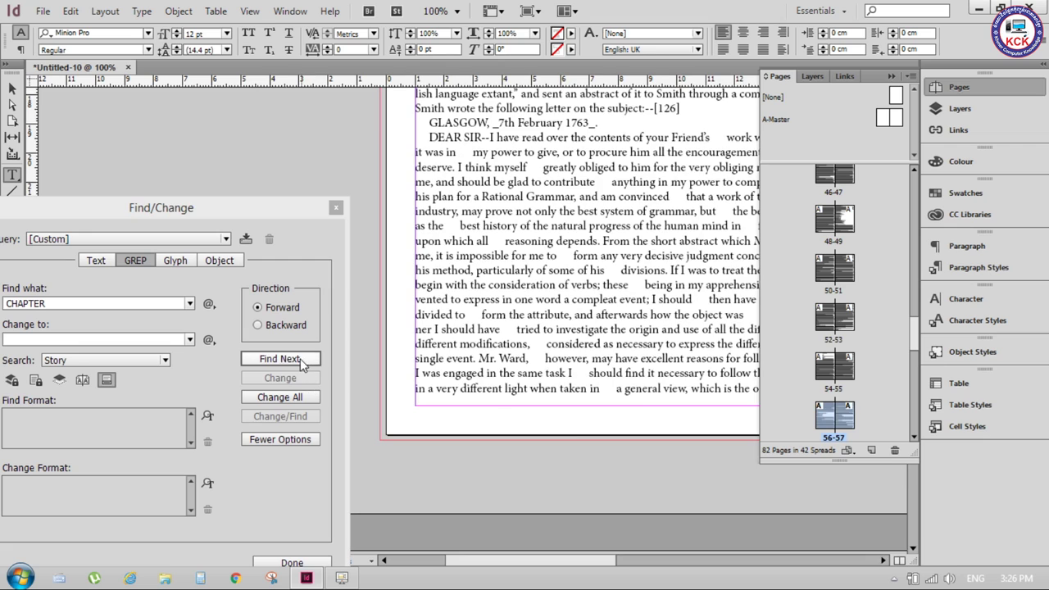
{"action": "left_click", "coordinate": [280, 359]}
{"action": "left_click", "coordinate": [419, 337]}
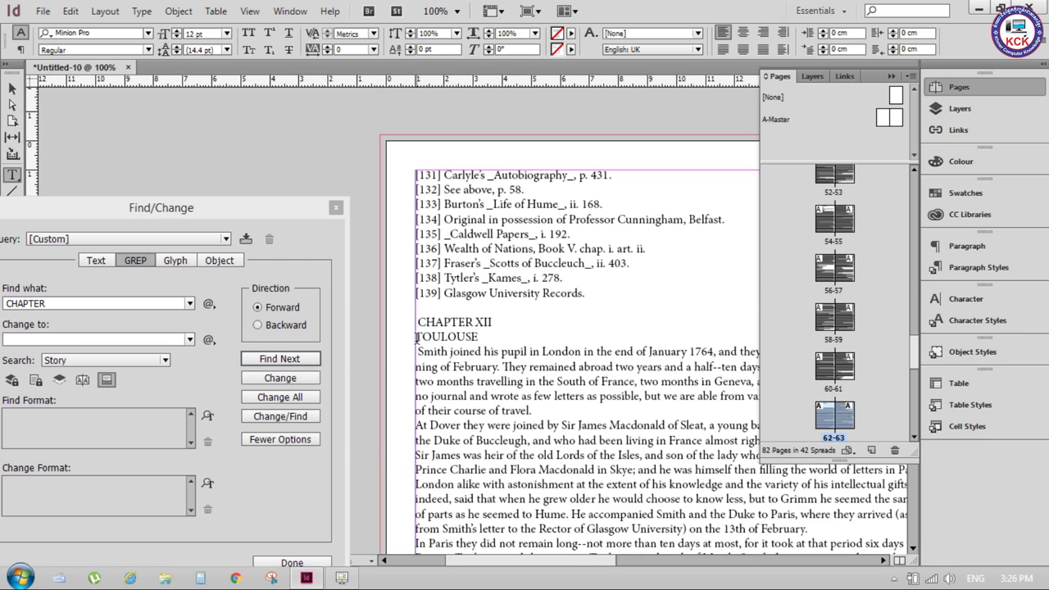
{"action": "key", "text": "BackSpace"}
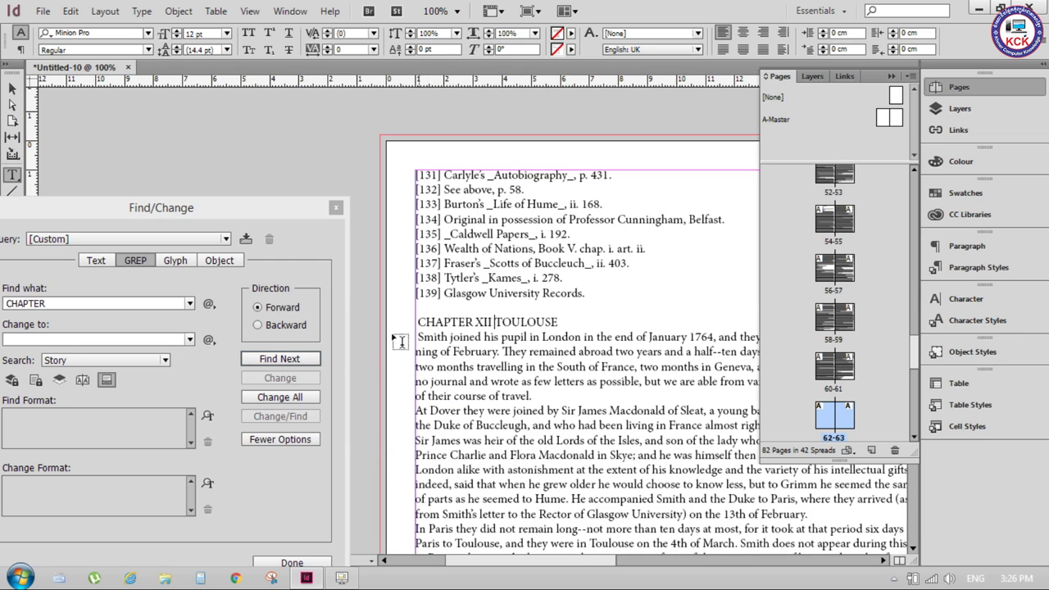
{"action": "left_click", "coordinate": [291, 361]}
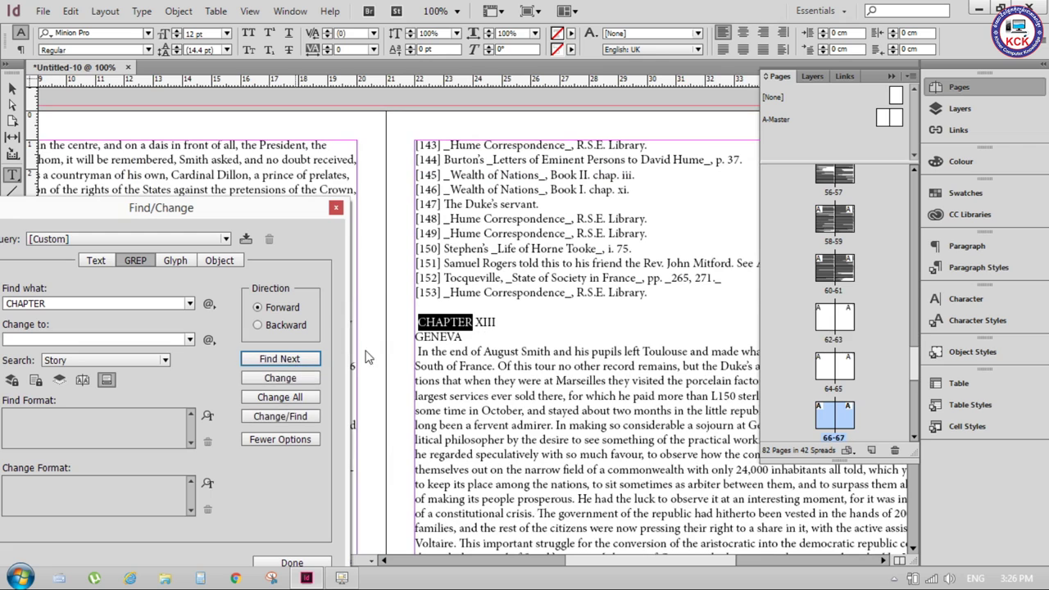
{"action": "left_click", "coordinate": [415, 325]}
{"action": "key", "text": "BackSpace"}
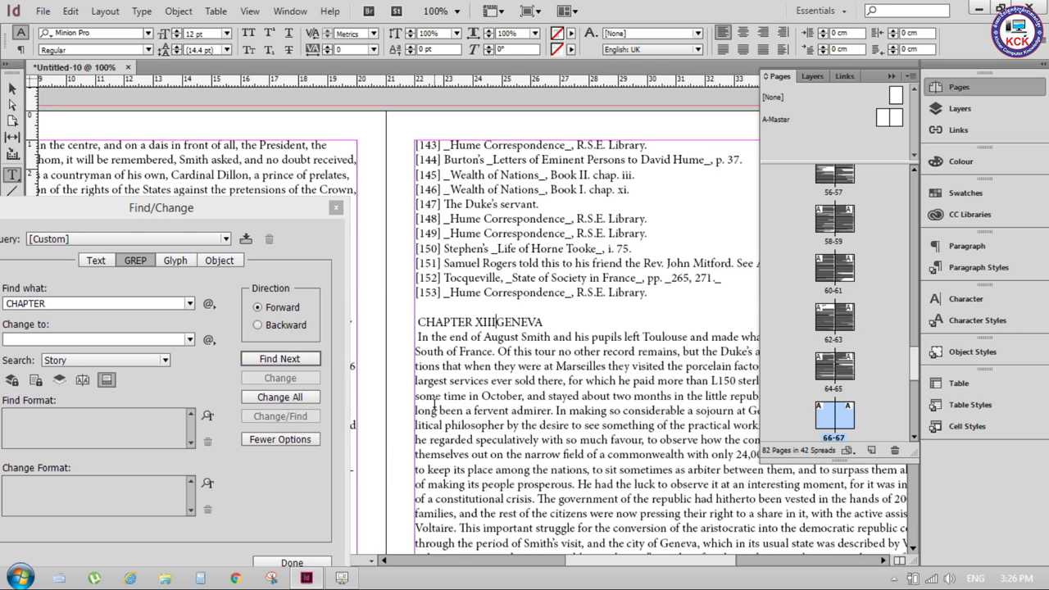
{"action": "left_click", "coordinate": [291, 362]}
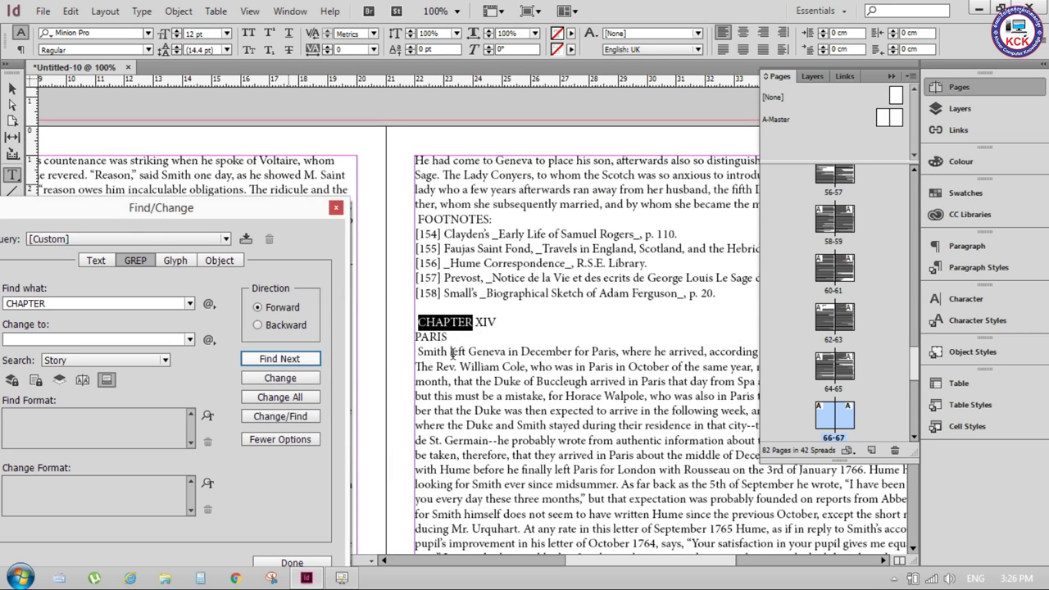
{"action": "left_click", "coordinate": [418, 329]}
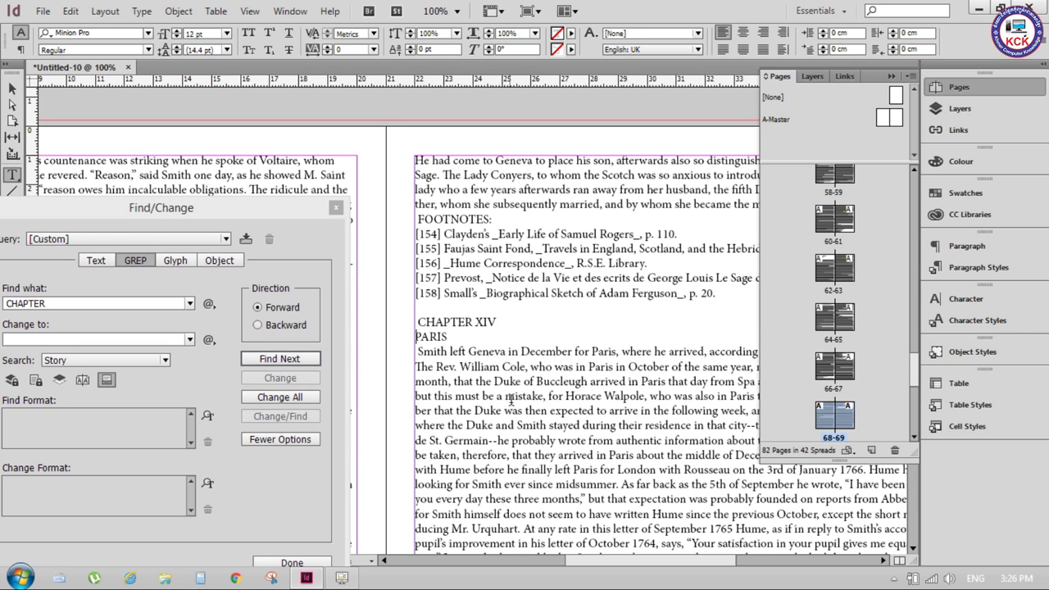
{"action": "key", "text": "BackSpace"}
- Close Find/Change and return the text cursor to the start of page 1's story
{"action": "left_click", "coordinate": [286, 358]}
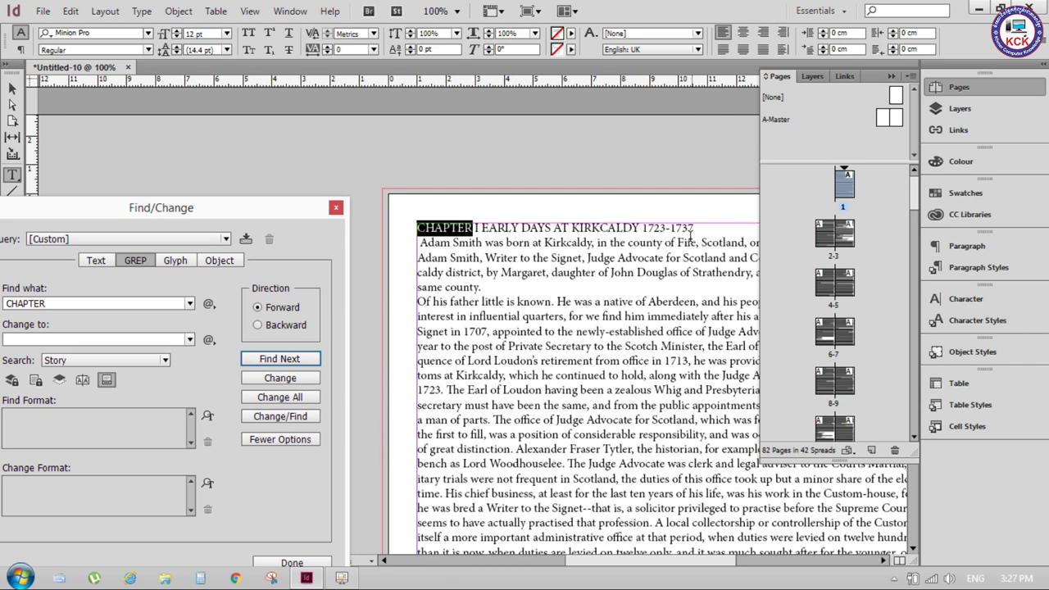
{"action": "left_click_drag", "start_coordinate": [279, 210], "coordinate": [496, 197]}
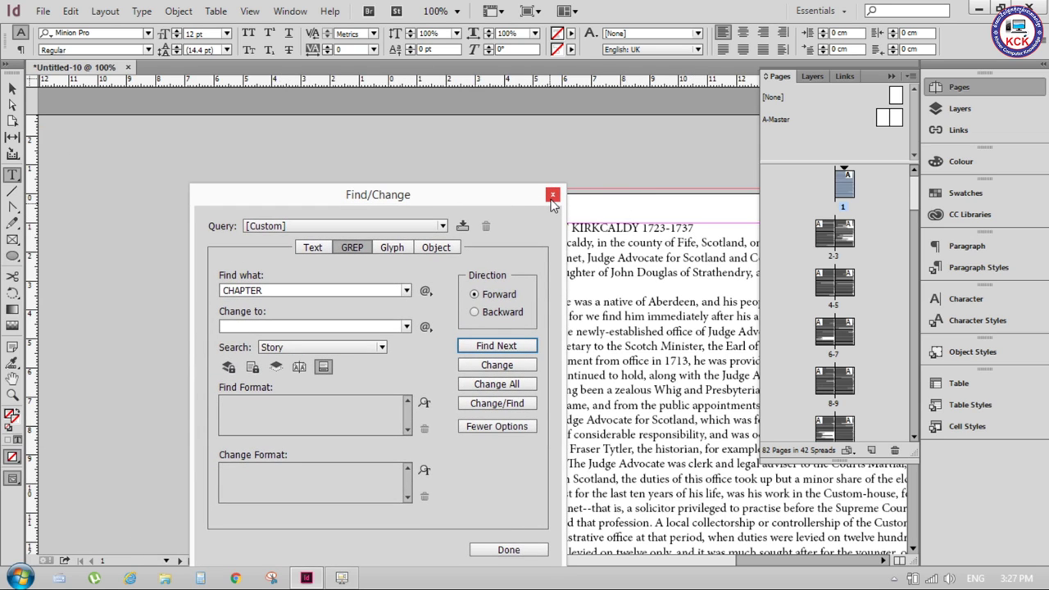
{"action": "left_click", "coordinate": [552, 196]}
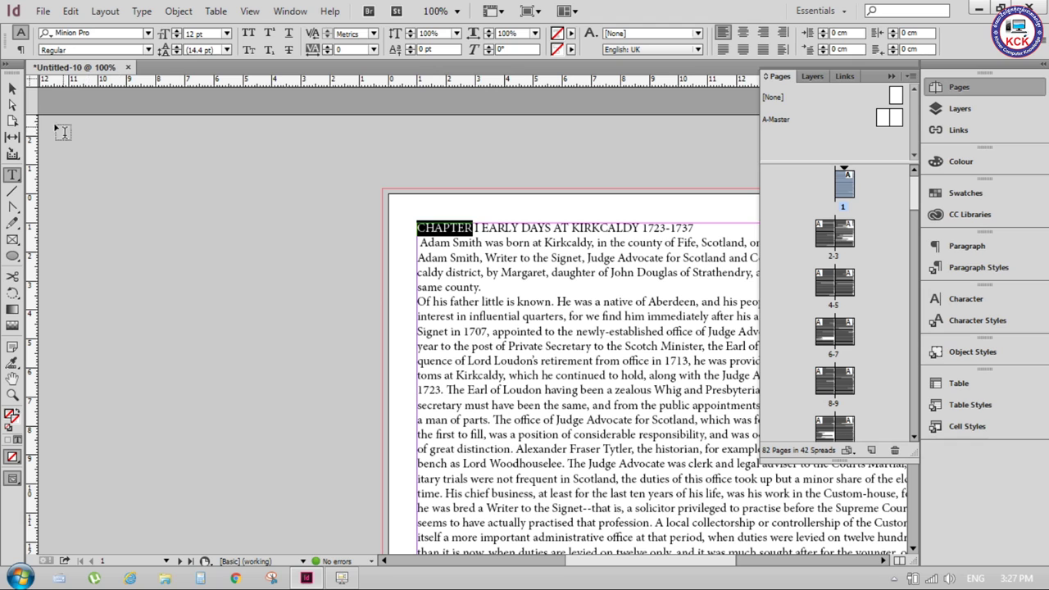
{"action": "left_click", "coordinate": [13, 90]}
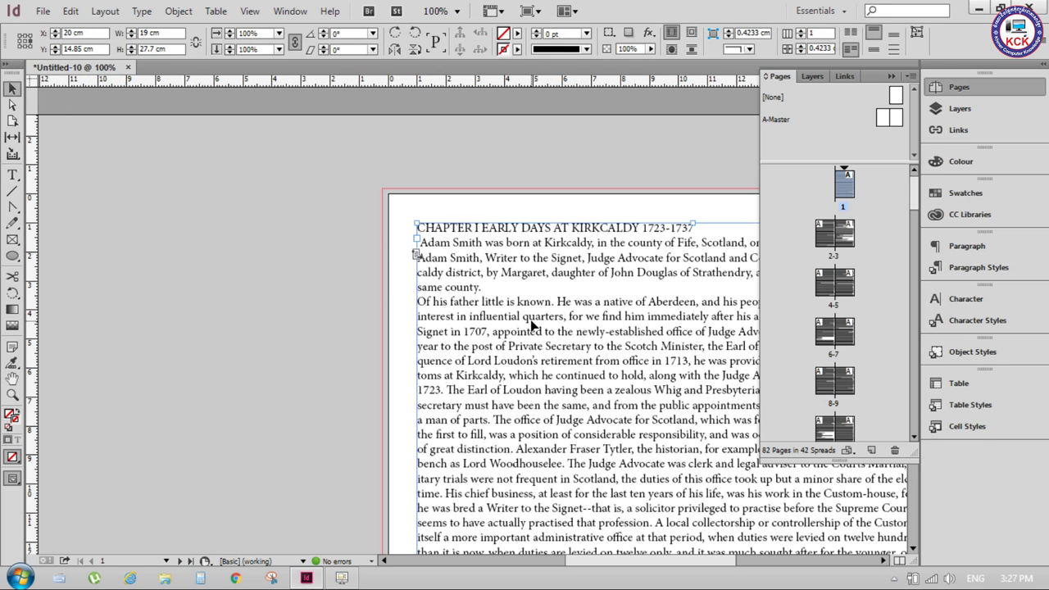
{"action": "scroll", "coordinate": [542, 289], "scroll_direction": "up", "scroll_amount": 1, "text": "alt"}
{"action": "scroll", "coordinate": [542, 287], "scroll_direction": "up", "scroll_amount": 1, "text": "alt"}
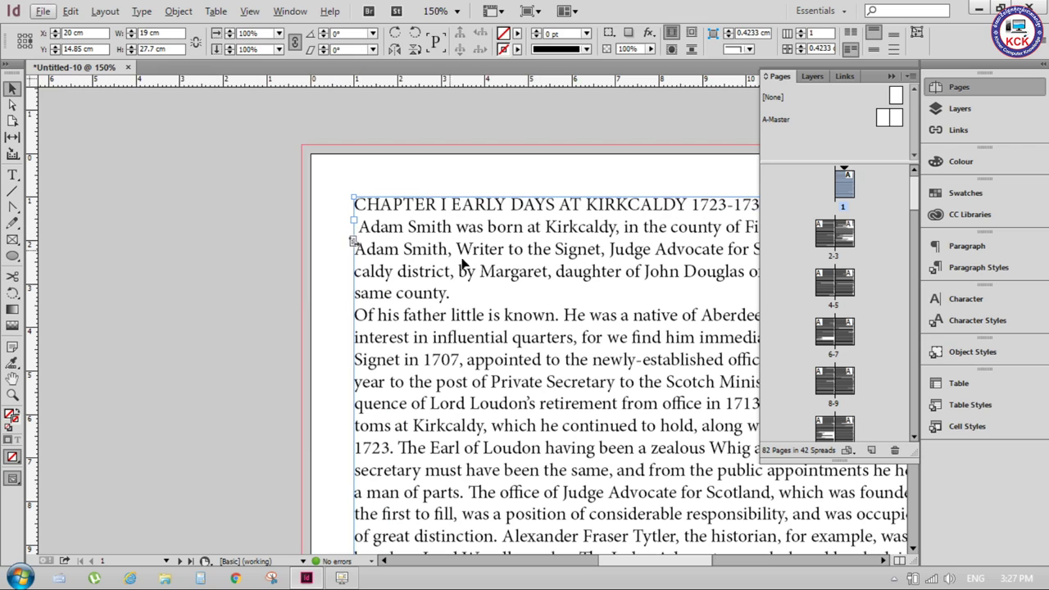
{"action": "left_click", "coordinate": [13, 175]}
{"action": "left_click", "coordinate": [508, 335]}
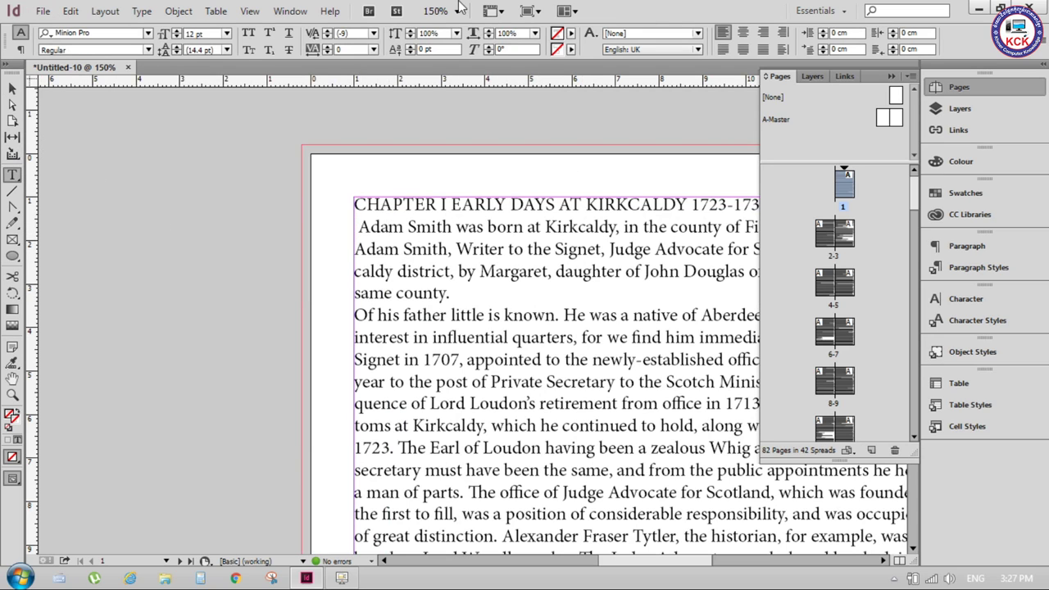
{"action": "left_click", "coordinate": [361, 226]}
{"action": "left_click", "coordinate": [292, 12]}
{"action": "mouse_move", "coordinate": [309, 422]}
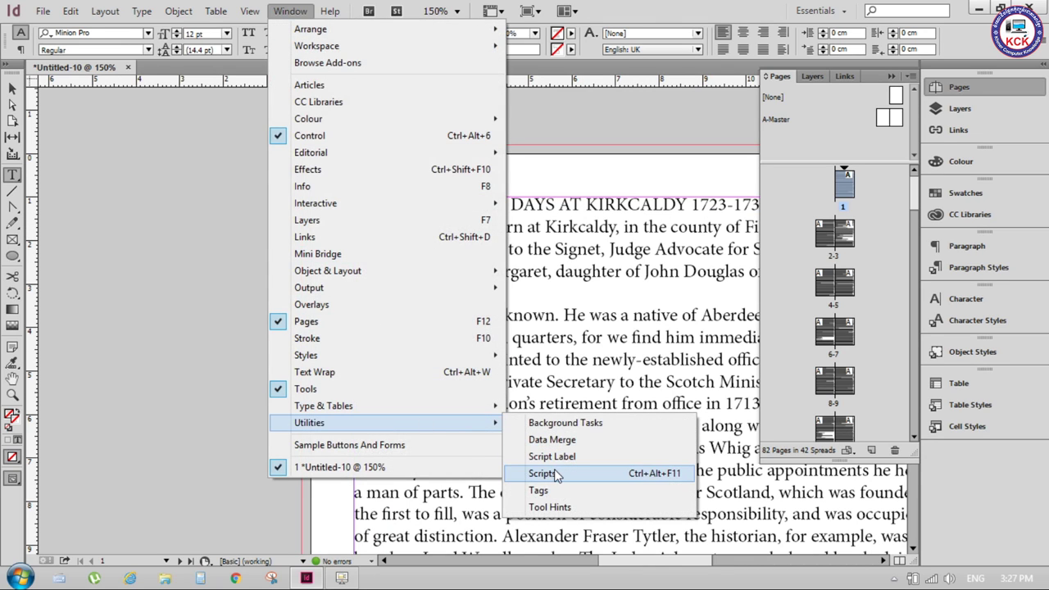
{"action": "left_click", "coordinate": [555, 473]}
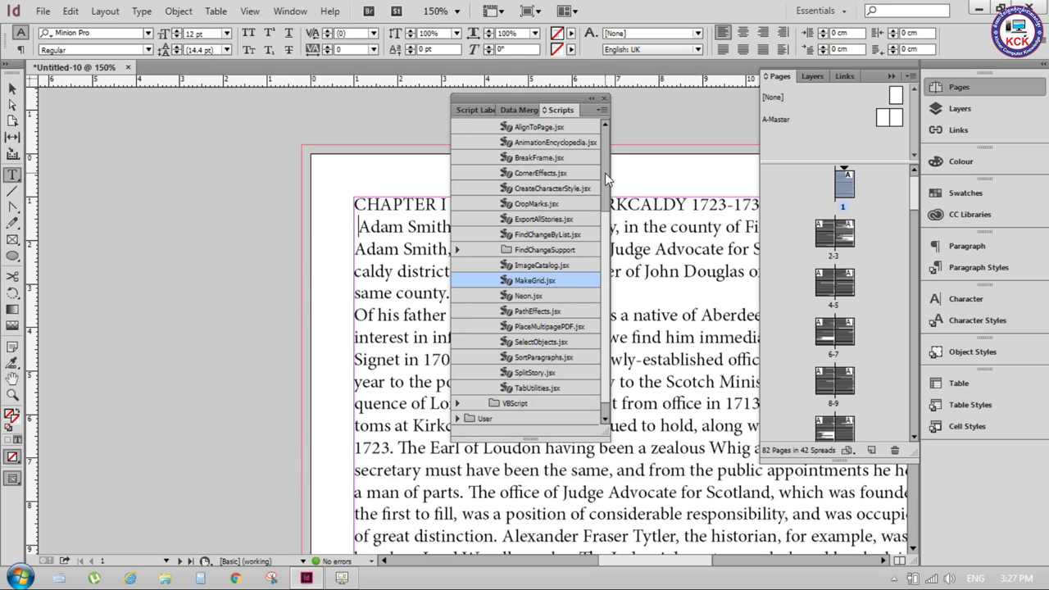
{"action": "scroll", "coordinate": [606, 172], "scroll_direction": "up", "scroll_amount": 3}
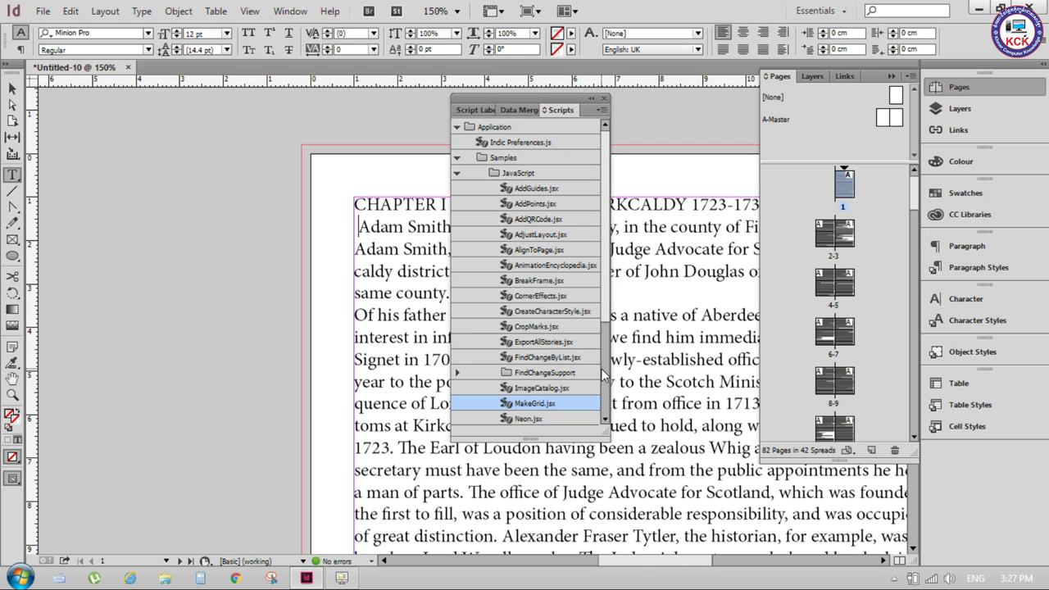
{"action": "scroll", "coordinate": [607, 326], "scroll_direction": "down", "scroll_amount": 1}
{"action": "scroll", "coordinate": [608, 326], "scroll_direction": "down", "scroll_amount": 1}
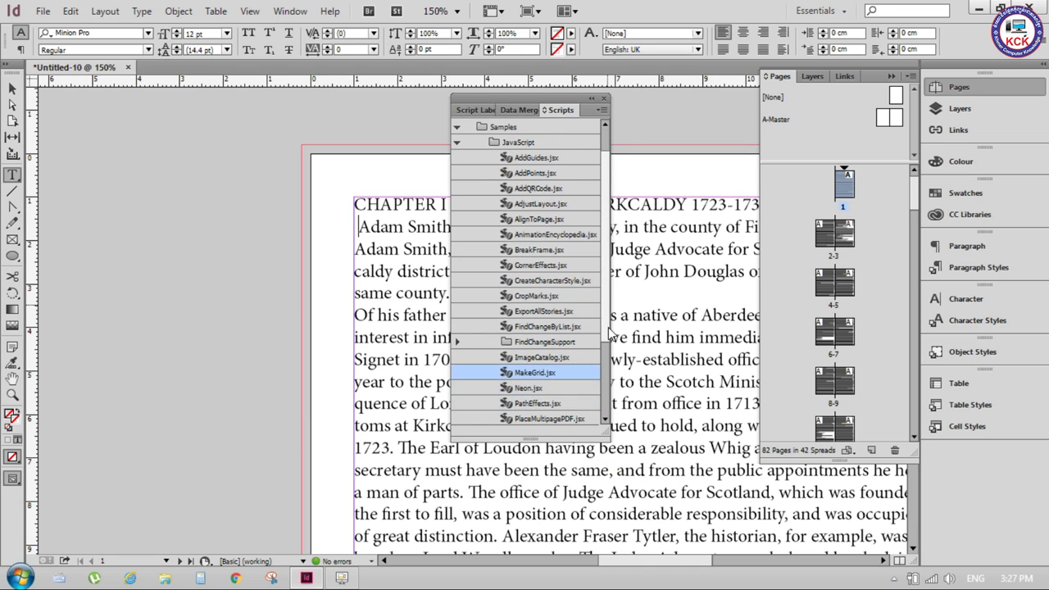
{"action": "scroll", "coordinate": [609, 328], "scroll_direction": "down", "scroll_amount": 1}
{"action": "scroll", "coordinate": [609, 338], "scroll_direction": "down", "scroll_amount": 1}
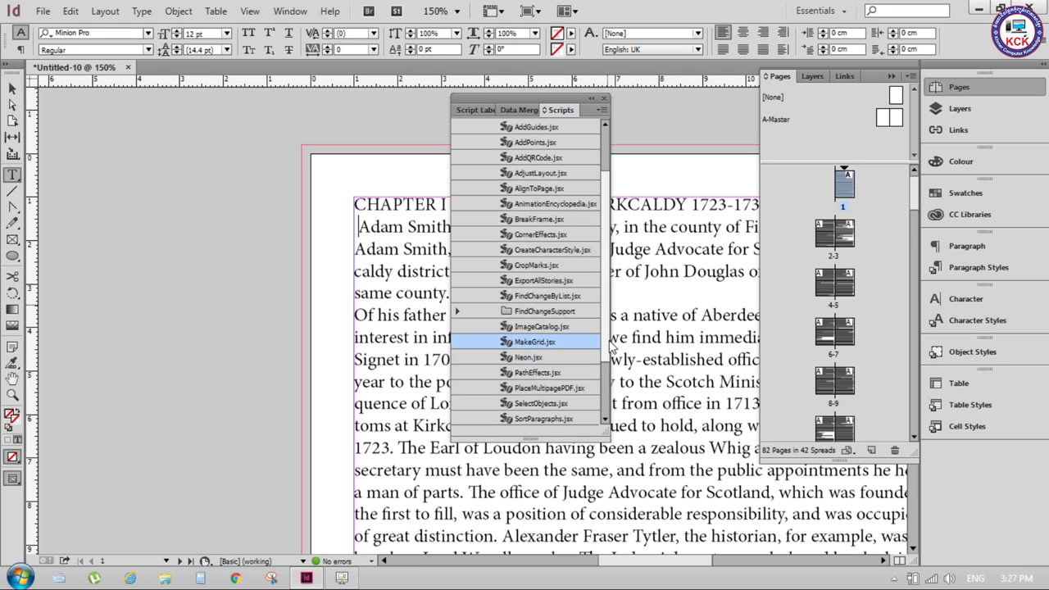
{"action": "scroll", "coordinate": [610, 354], "scroll_direction": "down", "scroll_amount": 2}
{"action": "scroll", "coordinate": [608, 376], "scroll_direction": "down", "scroll_amount": 1}
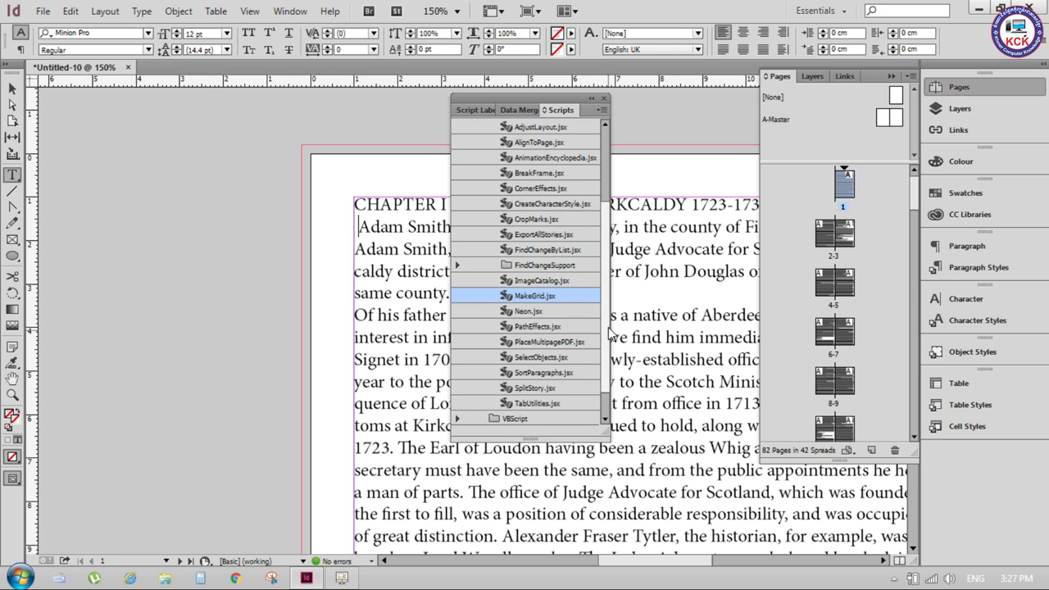
{"action": "scroll", "coordinate": [611, 229], "scroll_direction": "up", "scroll_amount": 3}
{"action": "scroll", "coordinate": [611, 230], "scroll_direction": "up", "scroll_amount": 2}
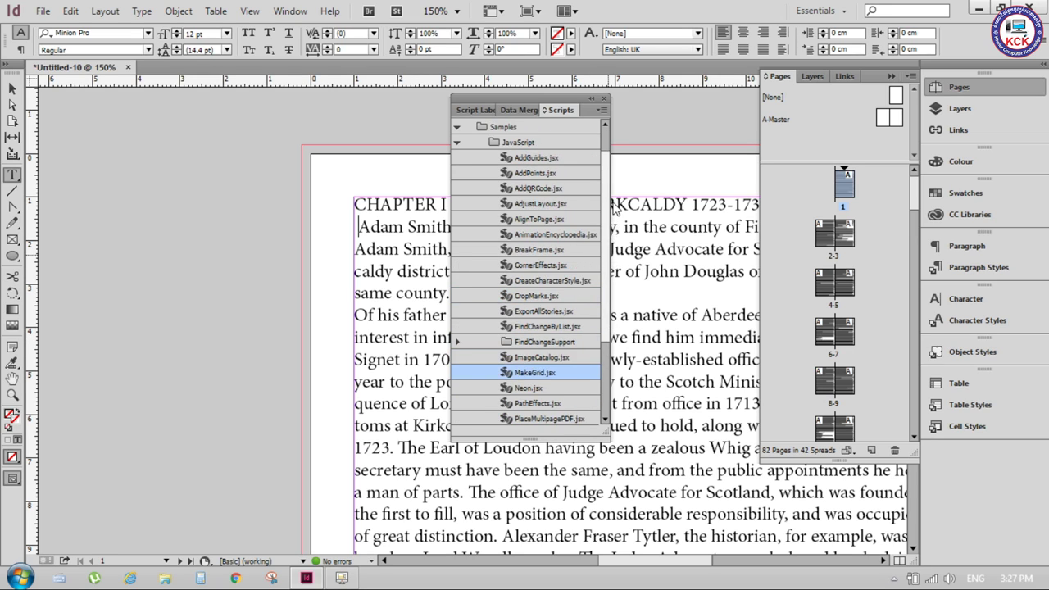
{"action": "scroll", "coordinate": [611, 230], "scroll_direction": "up", "scroll_amount": 1}
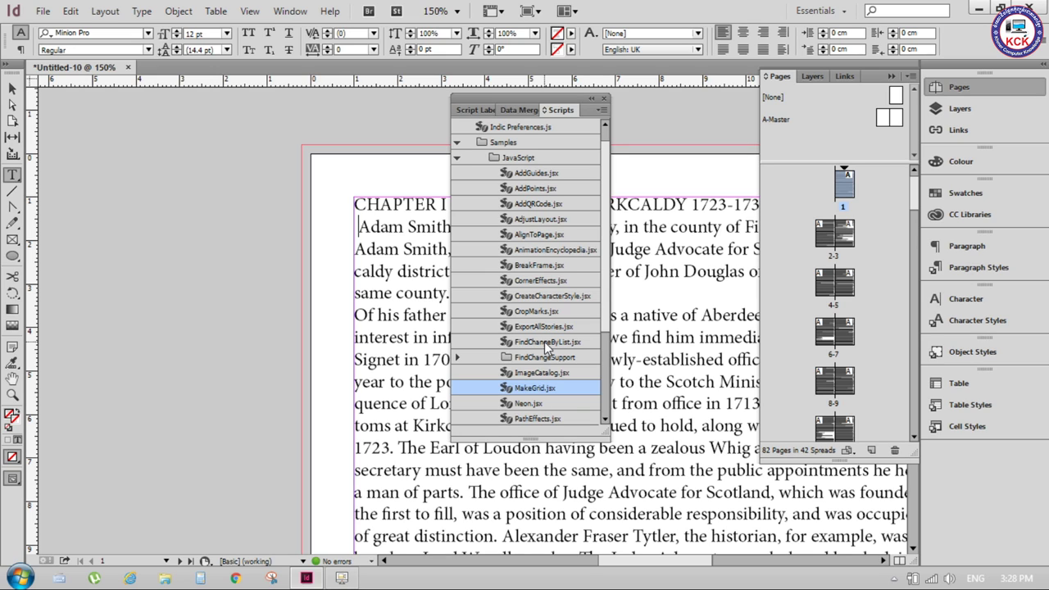
{"action": "left_click", "coordinate": [544, 342]}
- Run FindChangeByList.jsx on the whole Document, close the Scripts panel, and scroll through the result
{"action": "double_click", "coordinate": [526, 343]}
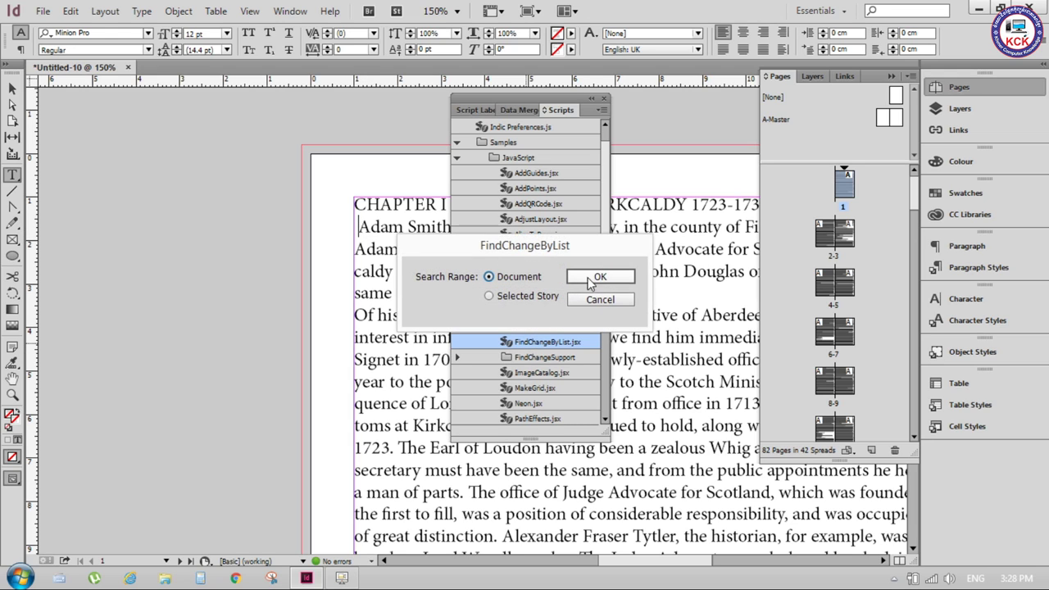
{"action": "left_click", "coordinate": [600, 277]}
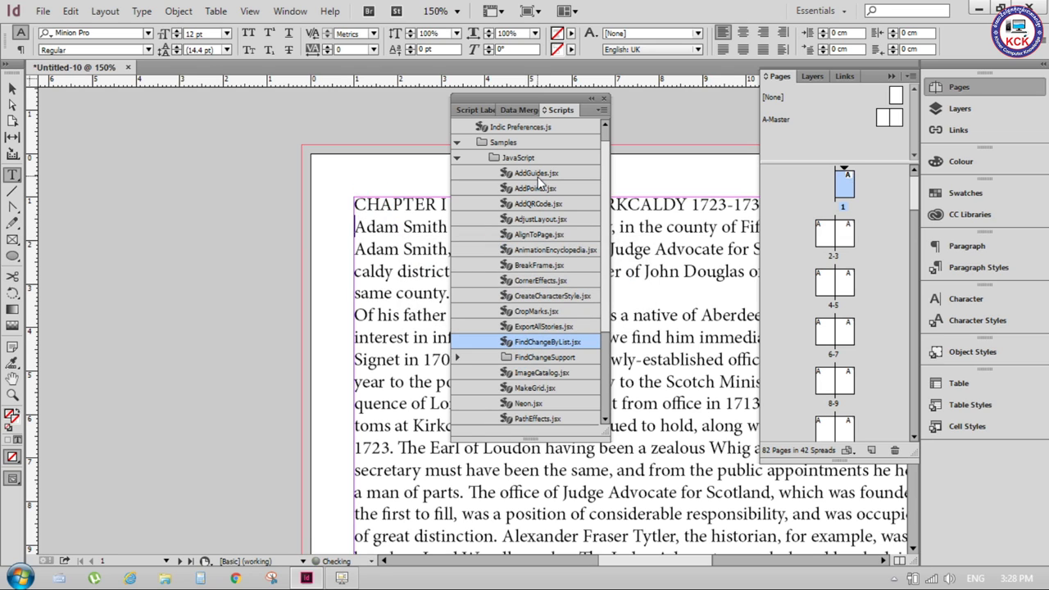
{"action": "left_click", "coordinate": [604, 98]}
{"action": "scroll", "coordinate": [399, 273], "scroll_direction": "down", "scroll_amount": 3}
{"action": "scroll", "coordinate": [399, 272], "scroll_direction": "down", "scroll_amount": 1}
{"action": "scroll", "coordinate": [401, 279], "scroll_direction": "down", "scroll_amount": 5}
{"action": "scroll", "coordinate": [403, 287], "scroll_direction": "down", "scroll_amount": 4}
{"action": "scroll", "coordinate": [406, 295], "scroll_direction": "down", "scroll_amount": 5}
{"action": "scroll", "coordinate": [377, 319], "scroll_direction": "down", "scroll_amount": 2}
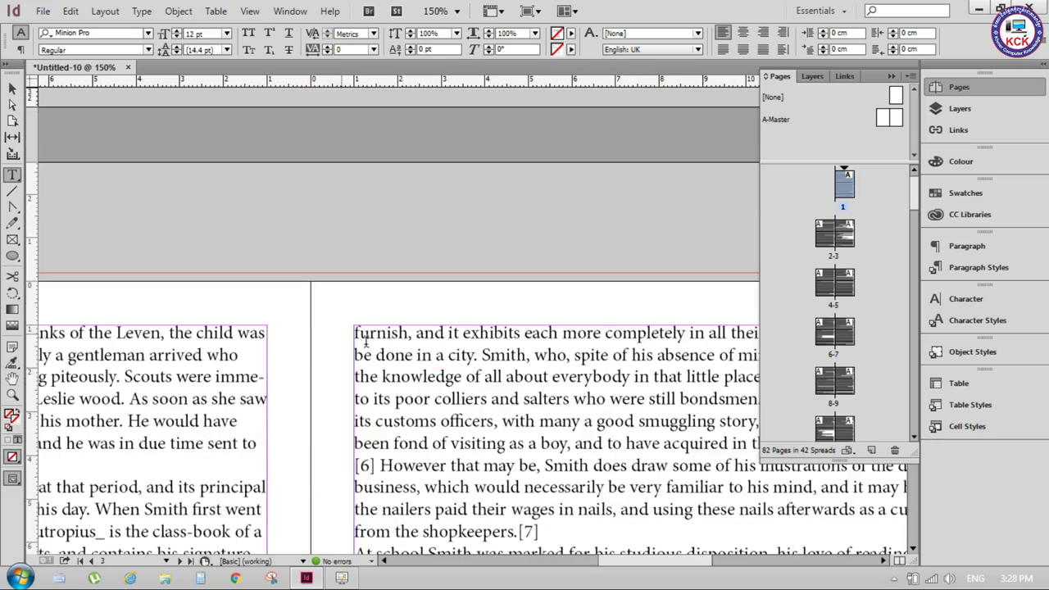
{"action": "scroll", "coordinate": [348, 337], "scroll_direction": "down", "scroll_amount": 4}
{"action": "scroll", "coordinate": [357, 340], "scroll_direction": "down", "scroll_amount": 2}
{"action": "scroll", "coordinate": [358, 340], "scroll_direction": "down", "scroll_amount": 5}
{"action": "scroll", "coordinate": [402, 336], "scroll_direction": "down", "scroll_amount": 4}
{"action": "scroll", "coordinate": [459, 334], "scroll_direction": "down", "scroll_amount": 2}
{"action": "scroll", "coordinate": [533, 332], "scroll_direction": "down", "scroll_amount": 4}
{"action": "scroll", "coordinate": [535, 353], "scroll_direction": "down", "scroll_amount": 5}
{"action": "scroll", "coordinate": [536, 363], "scroll_direction": "down", "scroll_amount": 4}
{"action": "scroll", "coordinate": [536, 364], "scroll_direction": "down", "scroll_amount": 1}
{"action": "scroll", "coordinate": [537, 363], "scroll_direction": "up", "scroll_amount": 3}
{"action": "scroll", "coordinate": [536, 363], "scroll_direction": "up", "scroll_amount": 8}
{"action": "scroll", "coordinate": [573, 352], "scroll_direction": "up", "scroll_amount": 4}
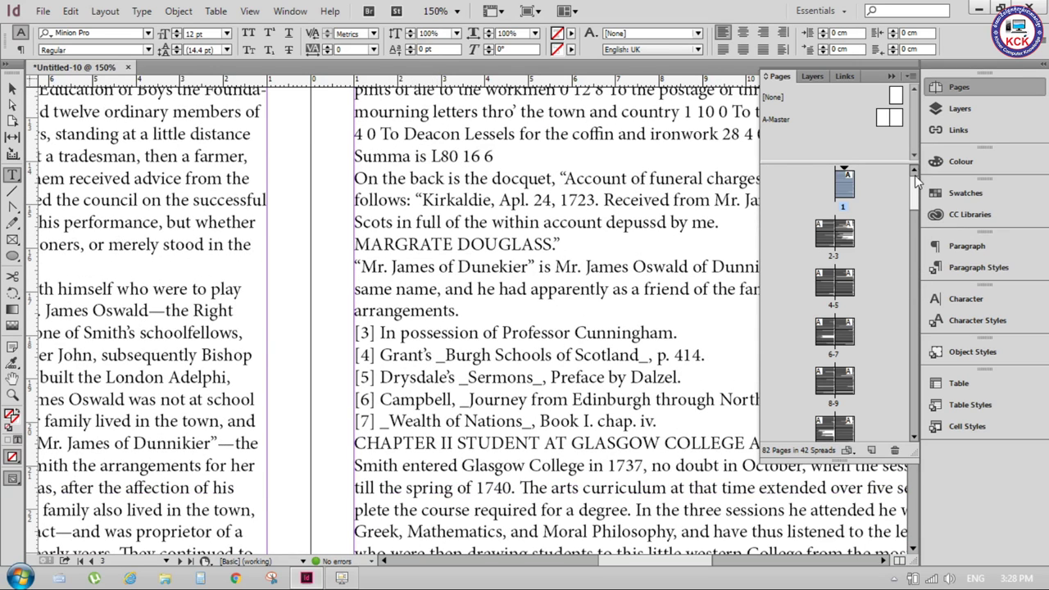
- Switch to the Selection tool and scroll back to the CHAPTER I heading on page 1
{"action": "left_click", "coordinate": [13, 88]}
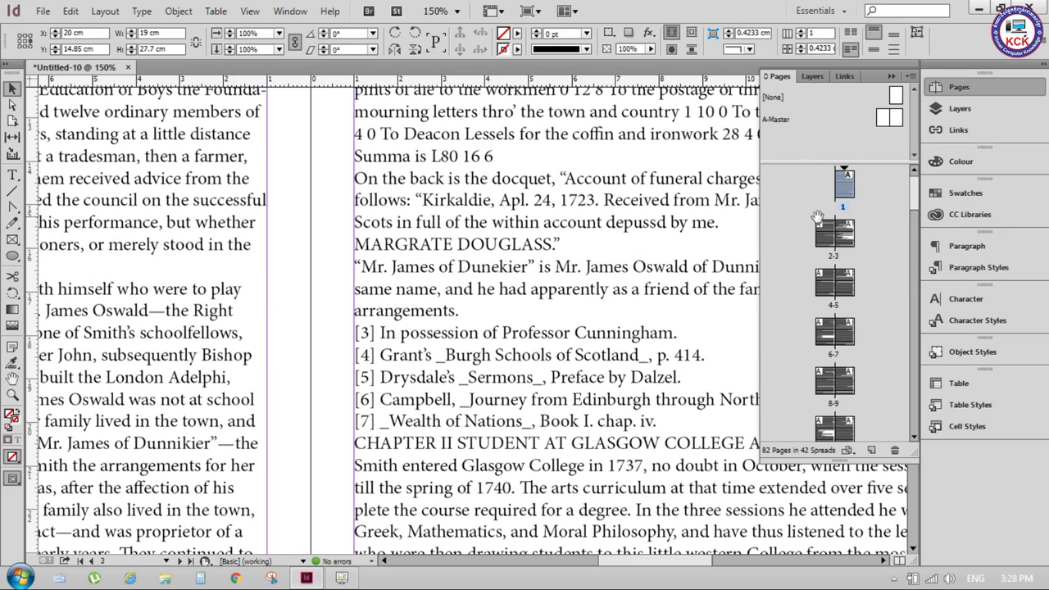
{"action": "scroll", "coordinate": [656, 288], "scroll_direction": "up", "scroll_amount": 5}
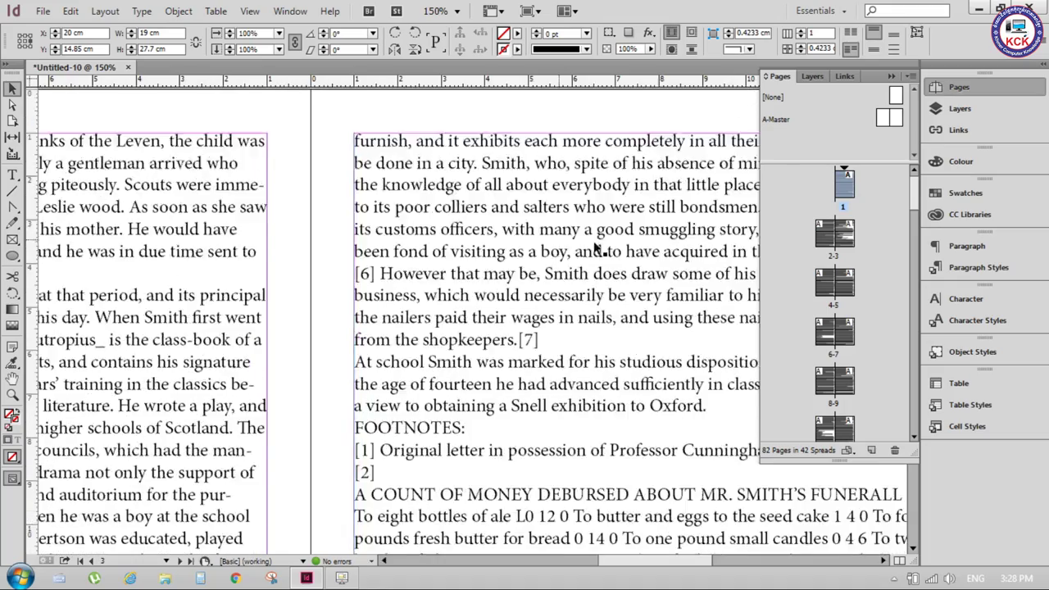
{"action": "scroll", "coordinate": [656, 288], "scroll_direction": "up", "scroll_amount": 3}
{"action": "scroll", "coordinate": [656, 288], "scroll_direction": "up", "scroll_amount": 3}
{"action": "scroll", "coordinate": [655, 288], "scroll_direction": "down", "scroll_amount": 5}
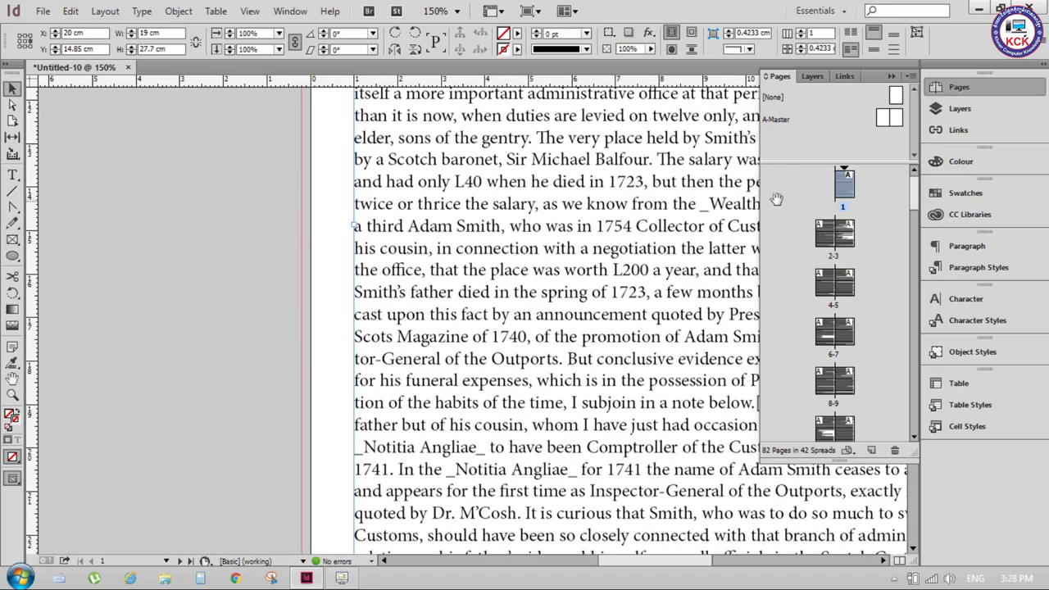
{"action": "scroll", "coordinate": [665, 210], "scroll_direction": "up", "scroll_amount": 3}
{"action": "scroll", "coordinate": [664, 210], "scroll_direction": "up", "scroll_amount": 4}
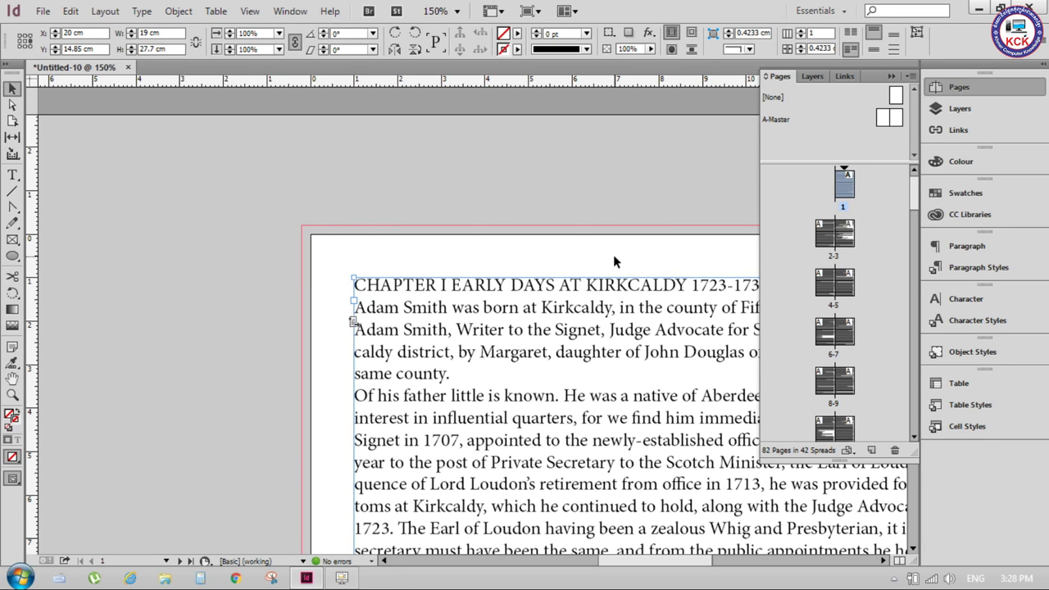
- With the Type tool, select the CHAPTER I EARLY DAYS AT KIRKCALDY heading line
{"action": "mouse_move", "coordinate": [564, 228]}
{"action": "left_mouse_down"}
{"action": "mouse_move", "coordinate": [330, 208]}
{"action": "mouse_move", "coordinate": [307, 169]}
{"action": "left_mouse_up"}
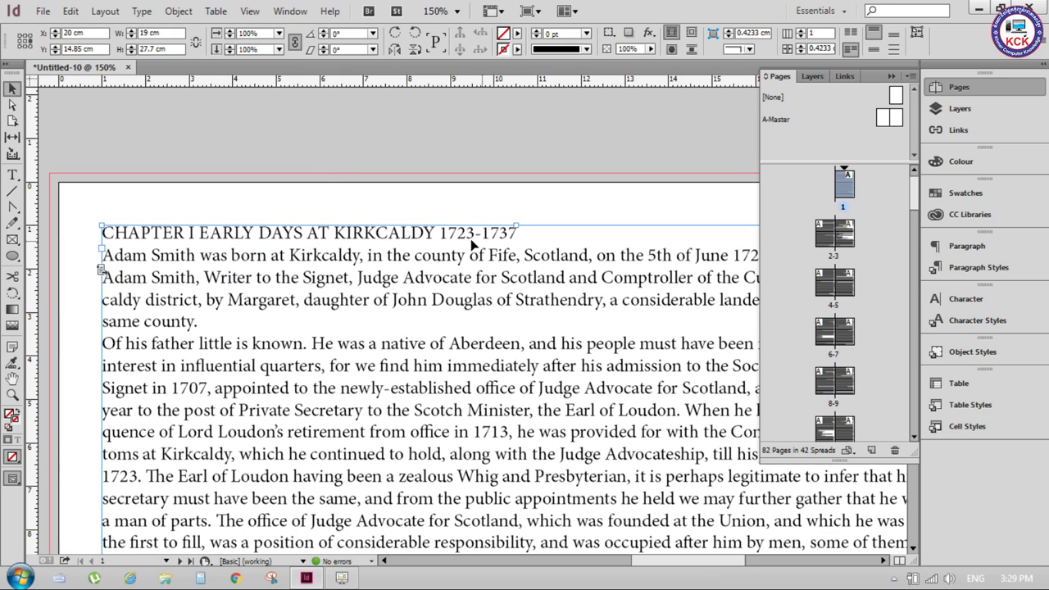
{"action": "left_click", "coordinate": [12, 175]}
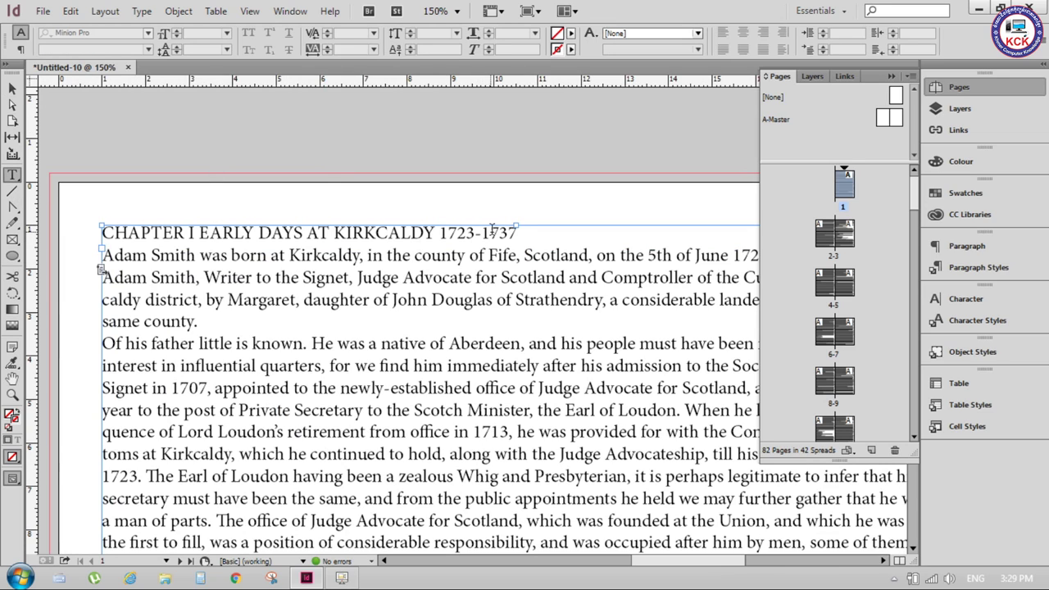
{"action": "left_click_drag", "start_coordinate": [517, 233], "coordinate": [100, 233]}
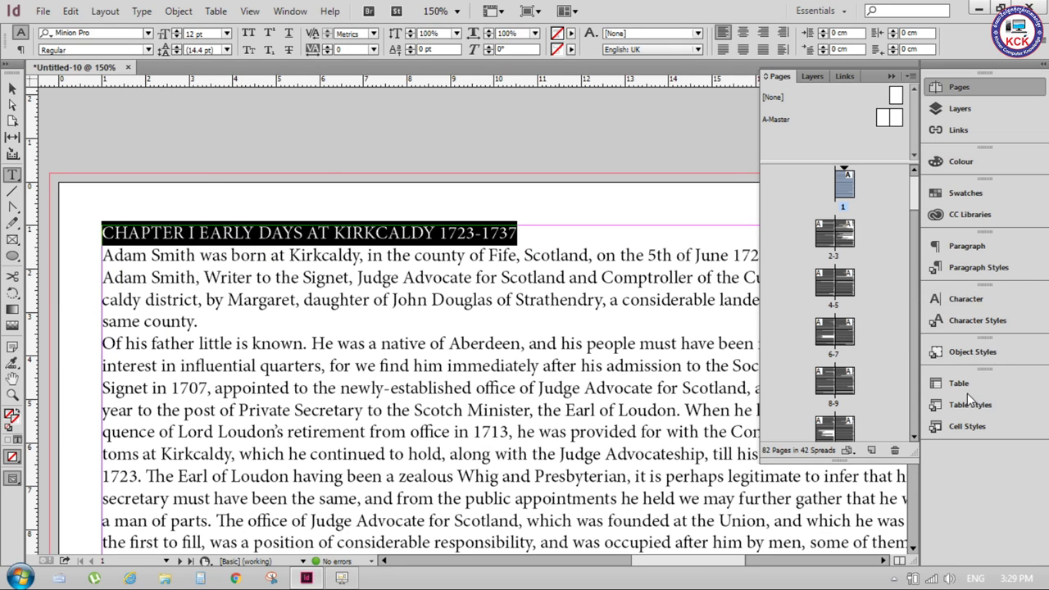
- Create a new paragraph style in the Paragraph Styles panel and select Paragraph Style 1
{"action": "left_click", "coordinate": [984, 268]}
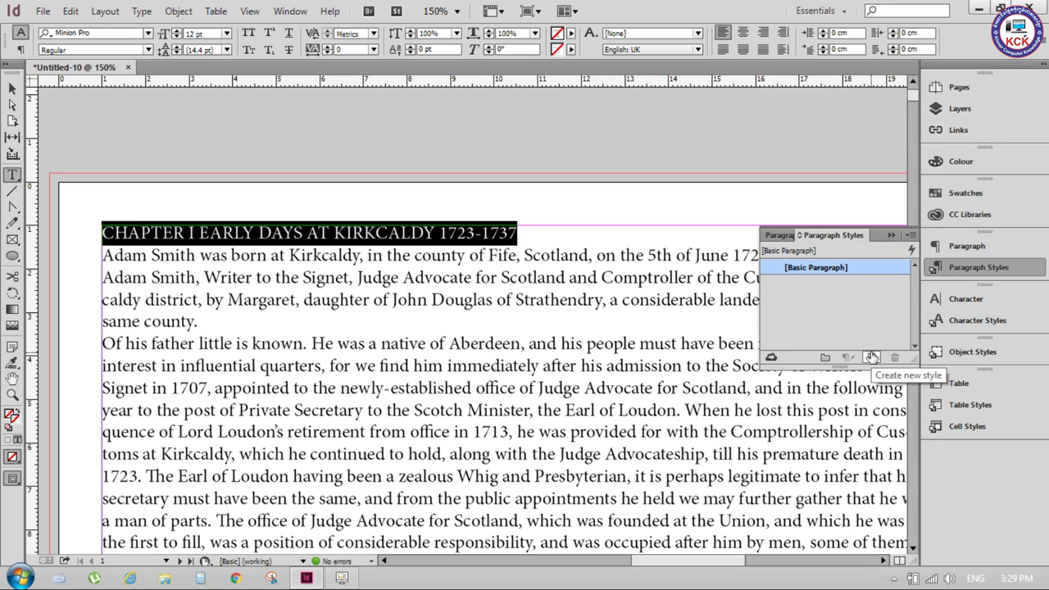
{"action": "left_click", "coordinate": [871, 358]}
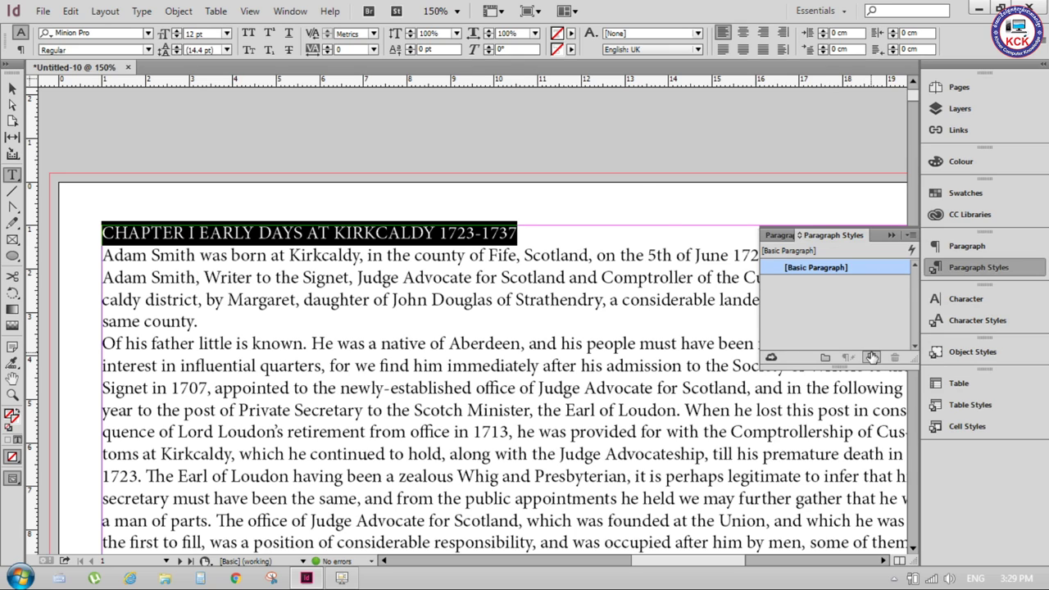
{"action": "left_click", "coordinate": [811, 282]}
{"action": "left_click", "coordinate": [811, 282]}
{"action": "left_click", "coordinate": [871, 289]}
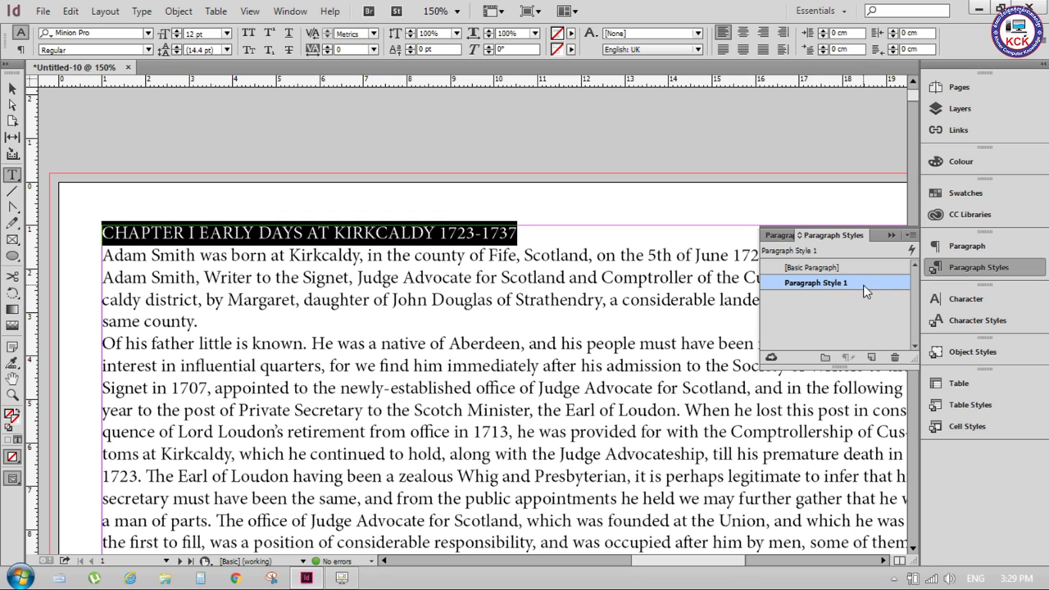
- Rename Paragraph Style 1 to 'Title of Content Style' and set its font to Times New Roman
{"action": "double_click", "coordinate": [775, 282]}
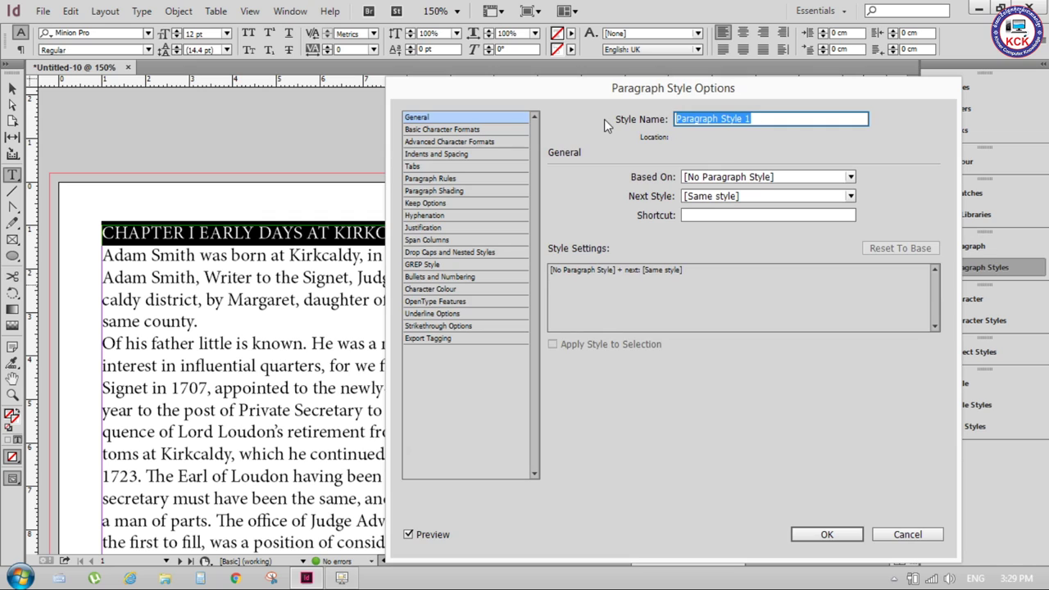
{"action": "key", "text": "BackSpace"}
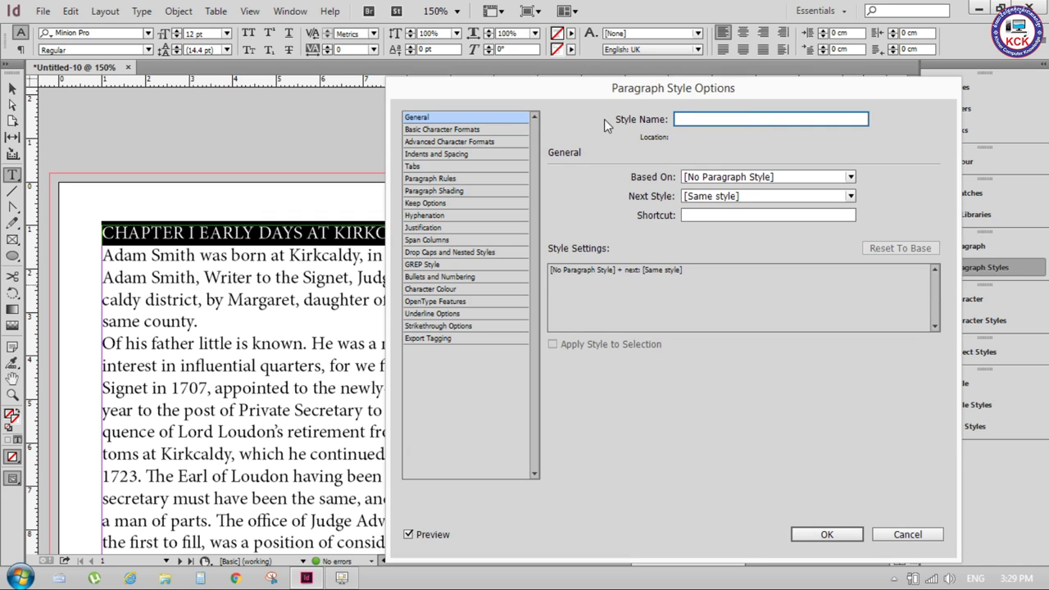
{"action": "type", "text": "Title of Content Style"}
{"action": "left_click", "coordinate": [454, 131]}
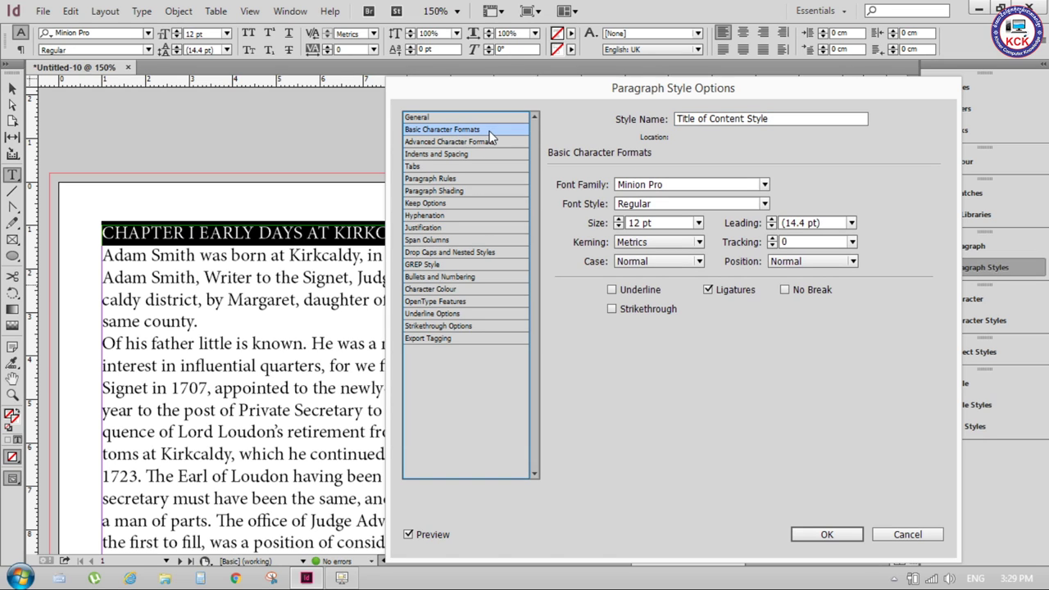
{"action": "left_click", "coordinate": [765, 184]}
{"action": "left_click", "coordinate": [722, 186]}
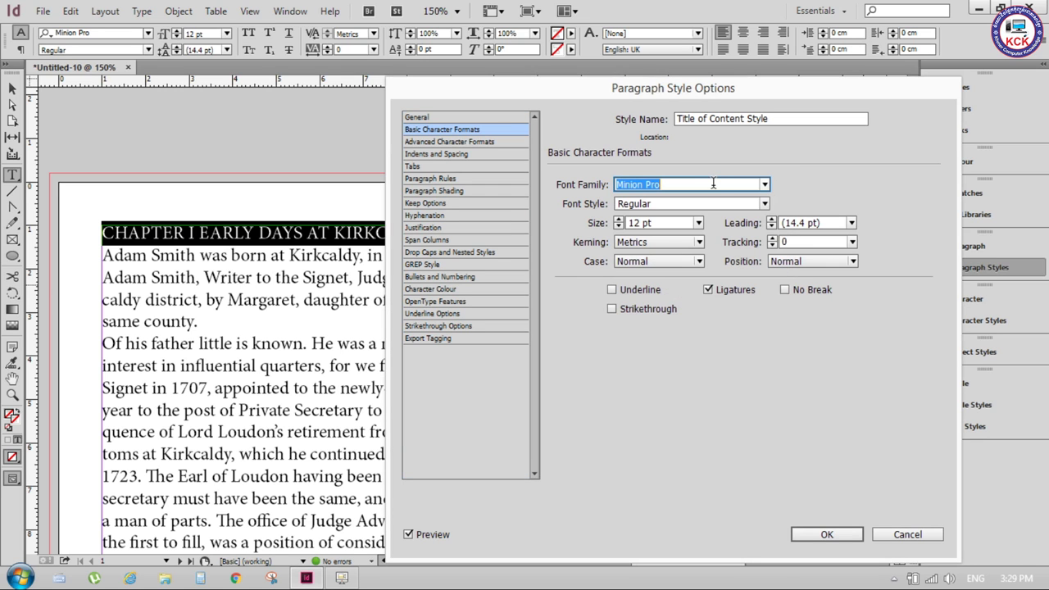
{"action": "type", "text": "Times New Roman"}
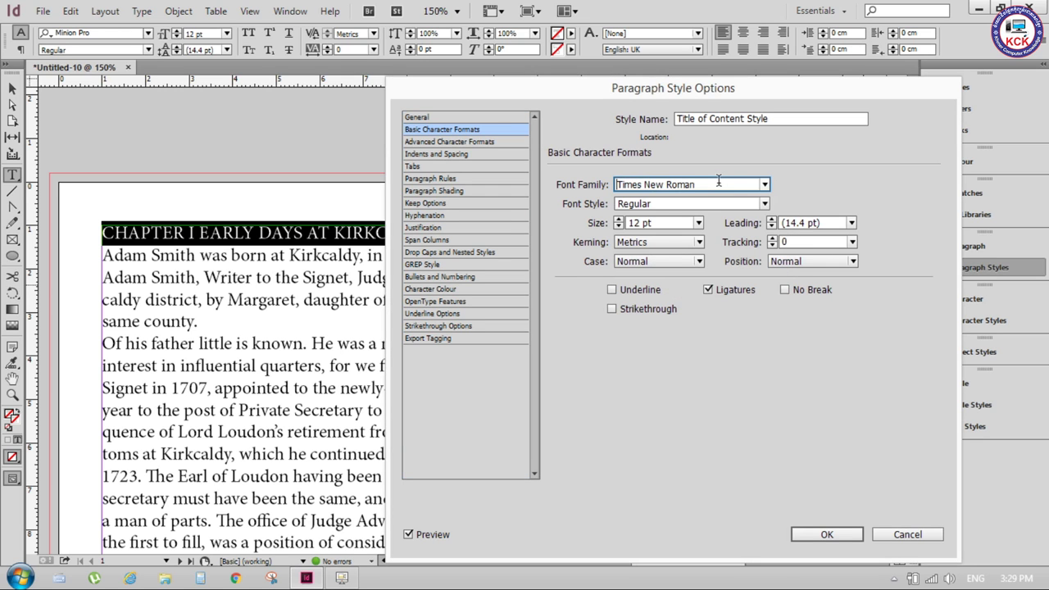
{"action": "key", "text": "Return"}
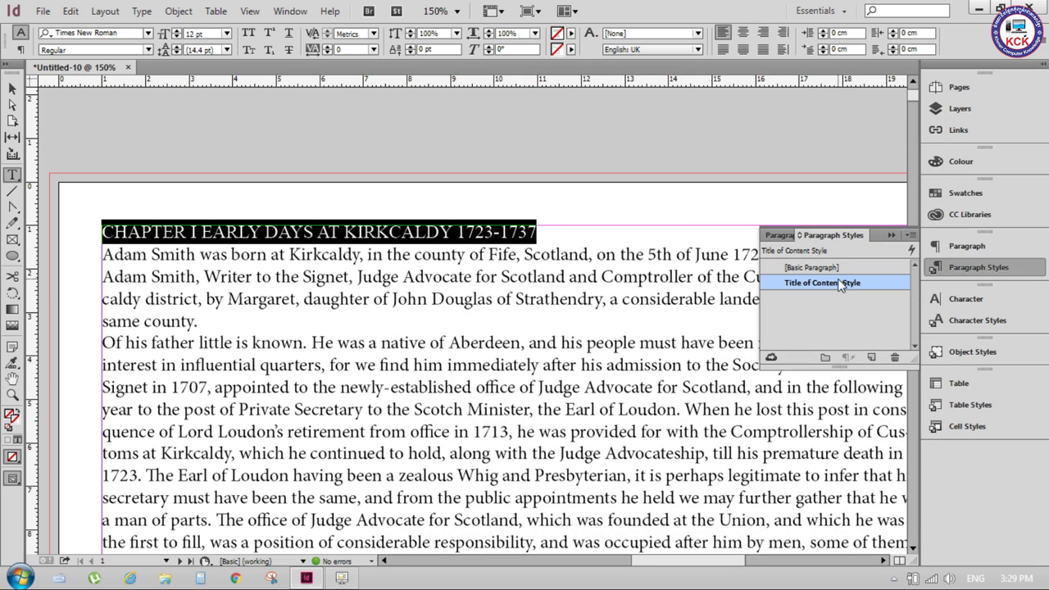
- Reopen the Title of Content Style options and set its font style to Bold
{"action": "double_click", "coordinate": [822, 283]}
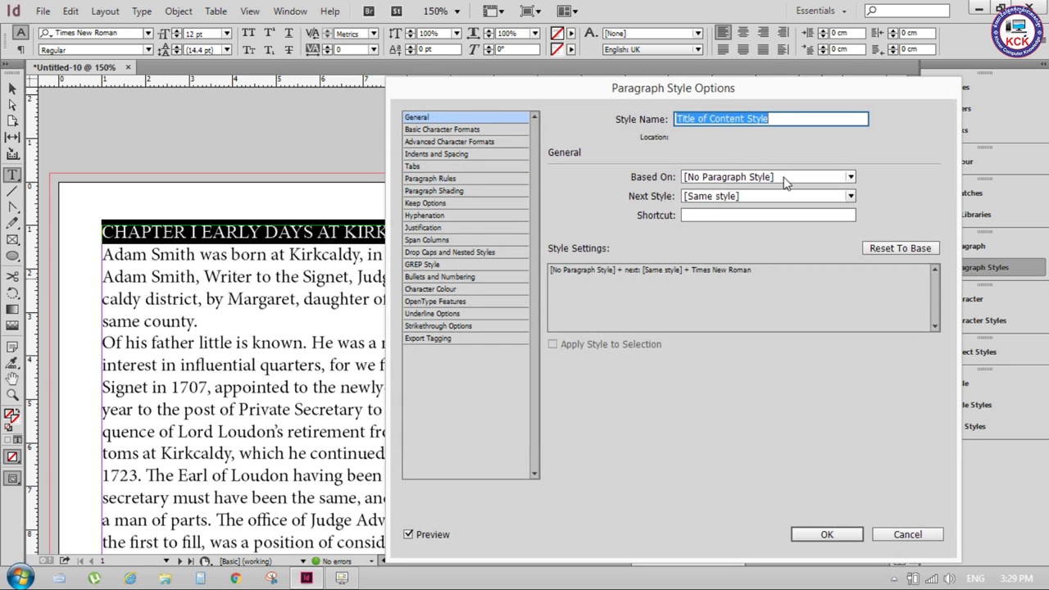
{"action": "left_click", "coordinate": [448, 129]}
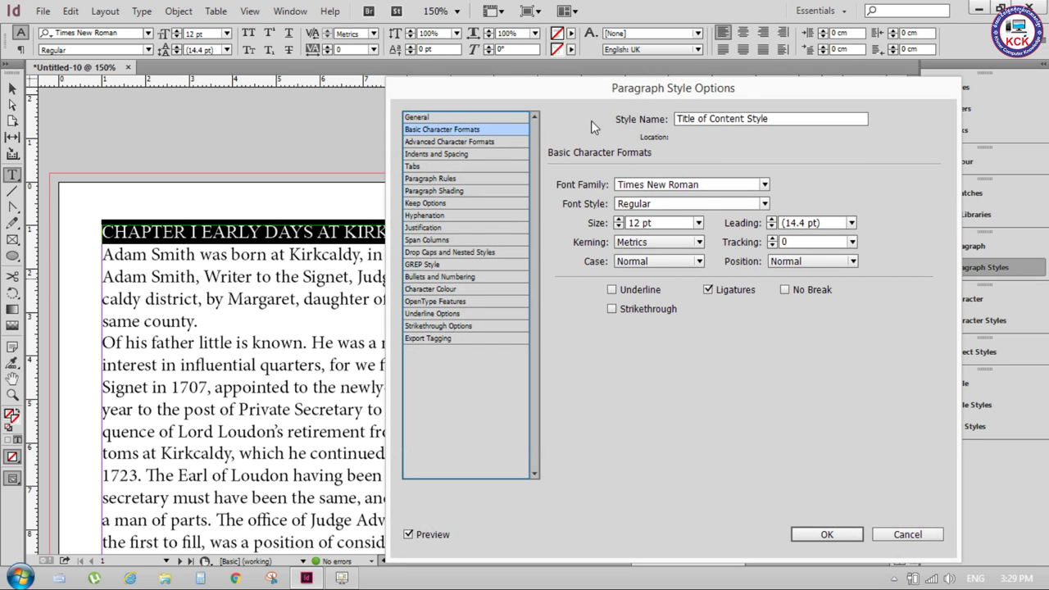
{"action": "left_click", "coordinate": [430, 116]}
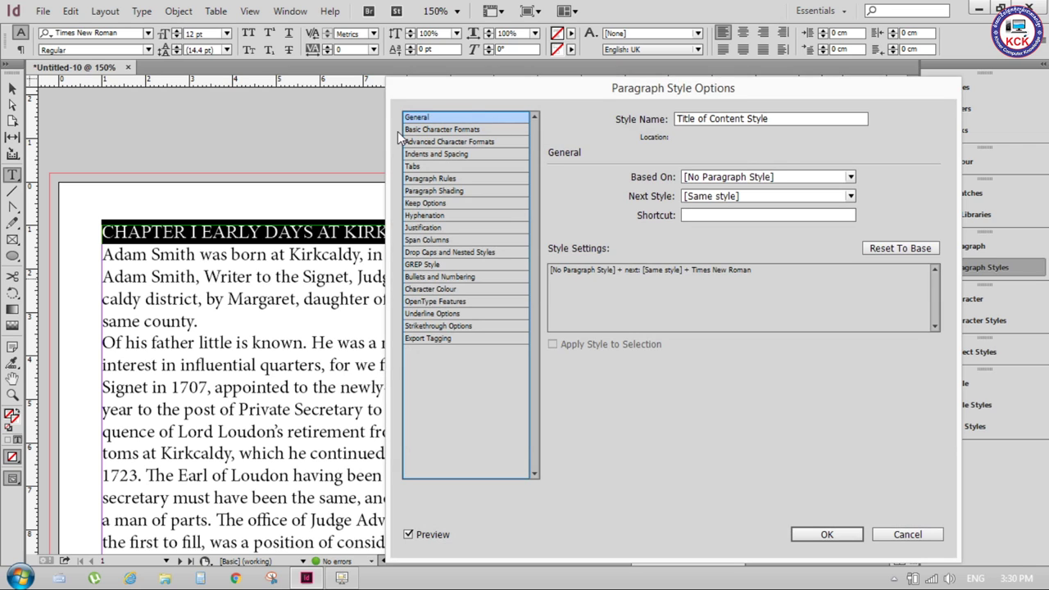
{"action": "left_click", "coordinate": [456, 129]}
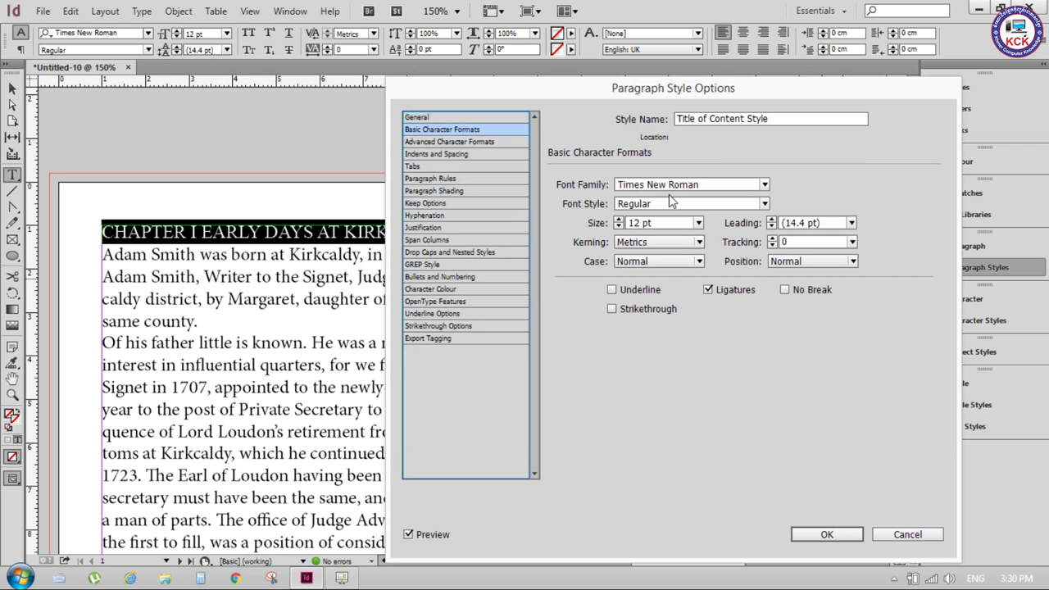
{"action": "left_click", "coordinate": [754, 203]}
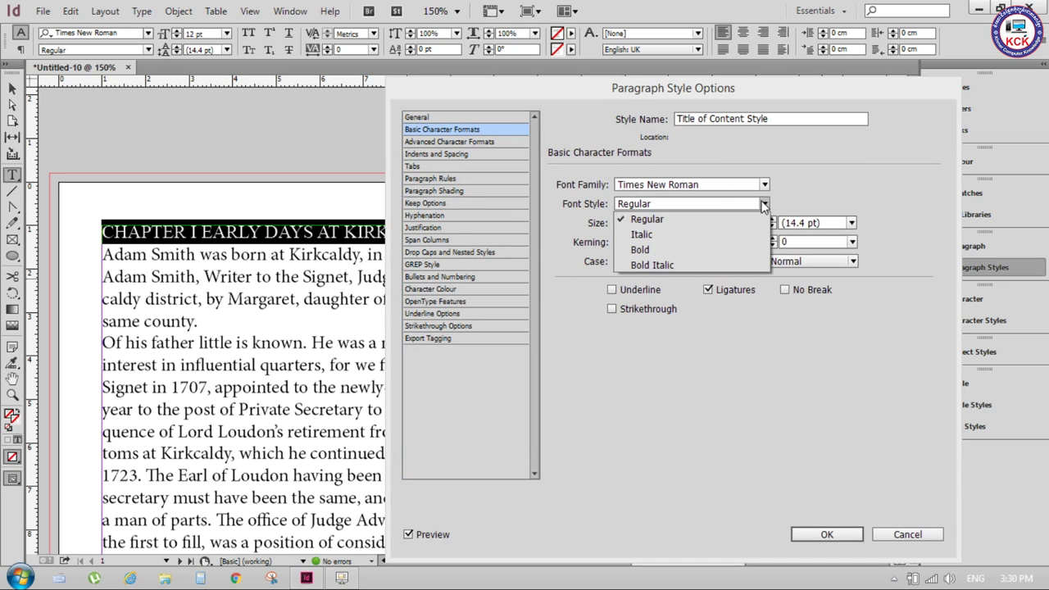
{"action": "left_click", "coordinate": [668, 246]}
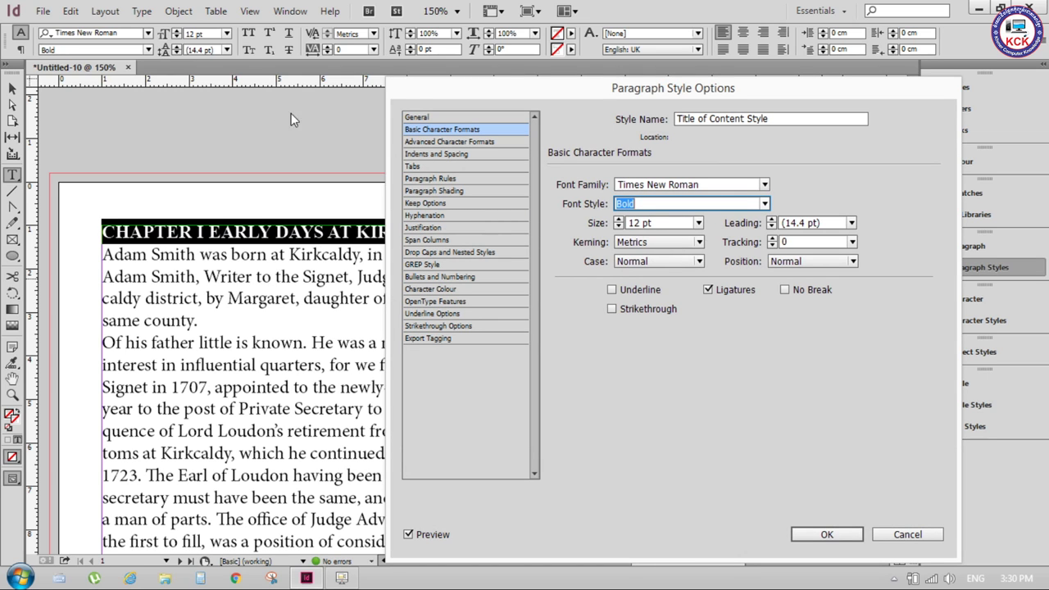
{"action": "mouse_move", "coordinate": [420, 90]}
{"action": "left_mouse_down"}
{"action": "mouse_move", "coordinate": [489, 96]}
{"action": "mouse_move", "coordinate": [453, 69]}
{"action": "left_mouse_up"}
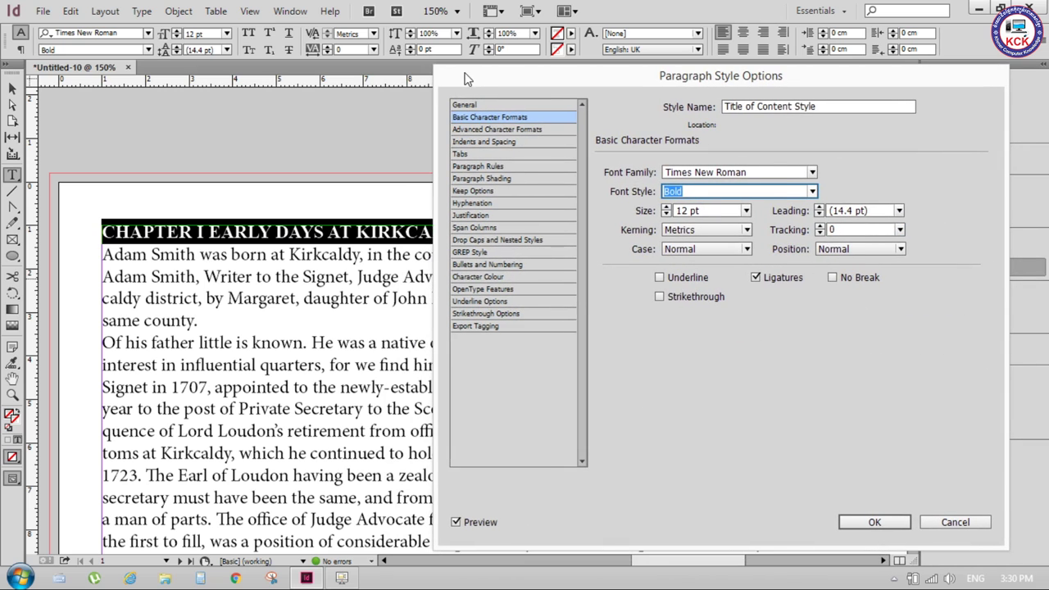
- Set the heading size to 14 pt and its leading to 18 pt
{"action": "left_click", "coordinate": [746, 211]}
{"action": "left_click", "coordinate": [699, 318]}
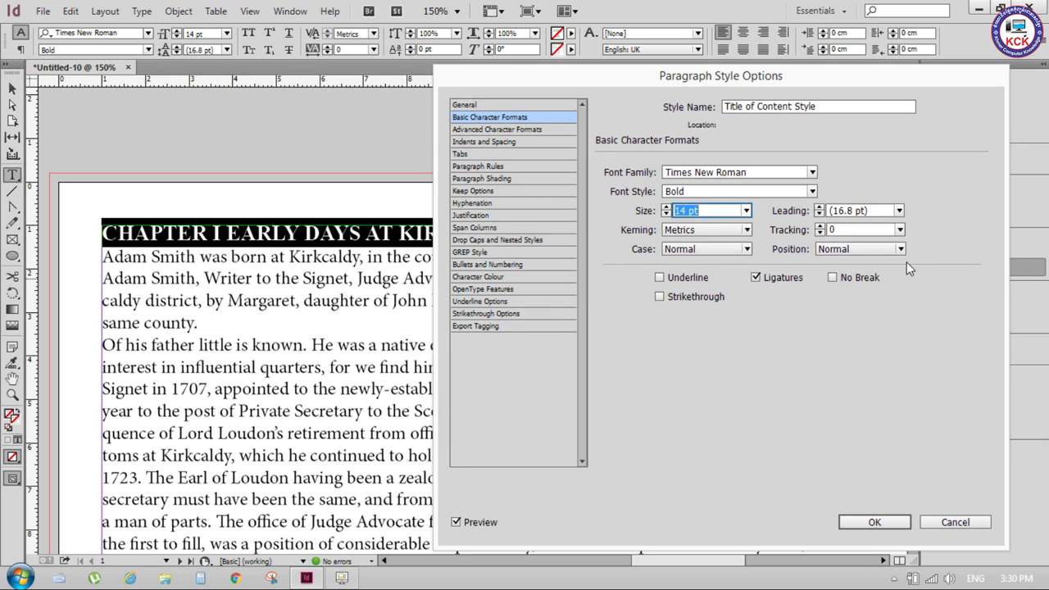
{"action": "left_click", "coordinate": [819, 208]}
{"action": "left_click", "coordinate": [819, 208]}
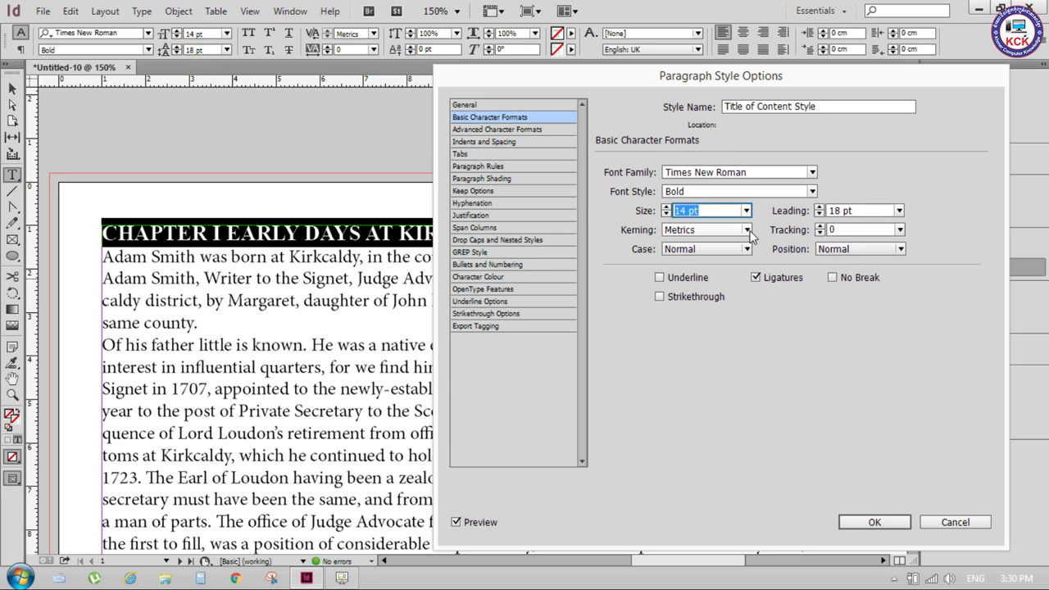
{"action": "left_click", "coordinate": [900, 249]}
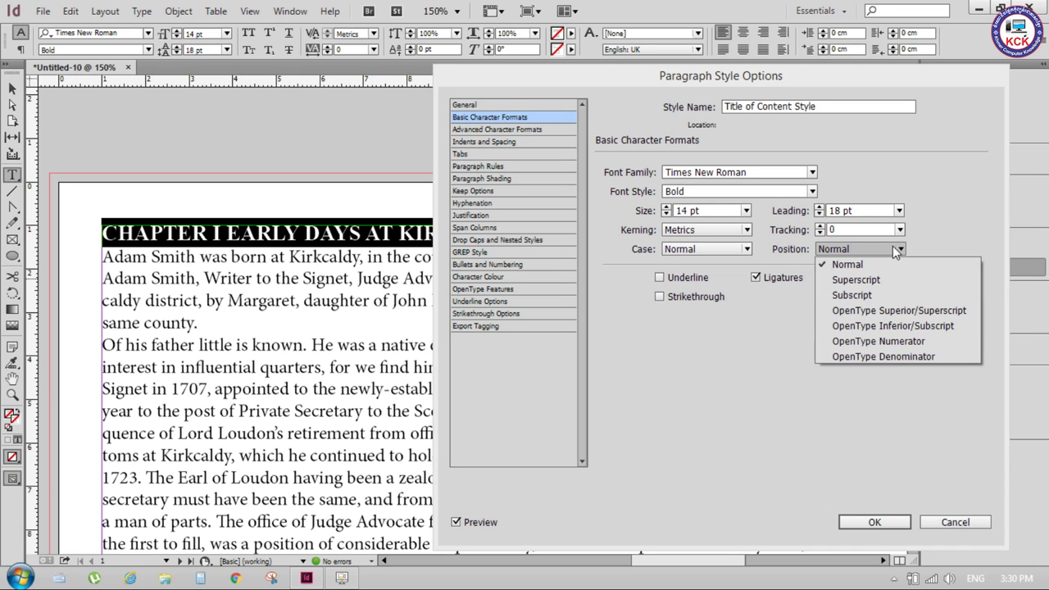
{"action": "left_click", "coordinate": [897, 250]}
- Set the heading case to All Caps after trying Small Caps, comparing with Preview
{"action": "left_click", "coordinate": [740, 234]}
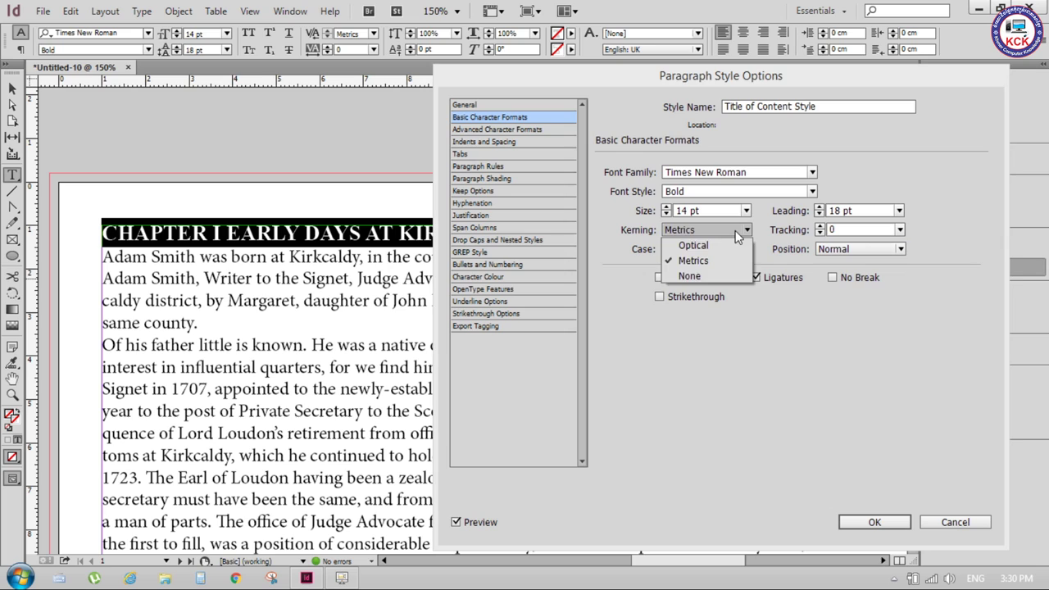
{"action": "left_click", "coordinate": [748, 250]}
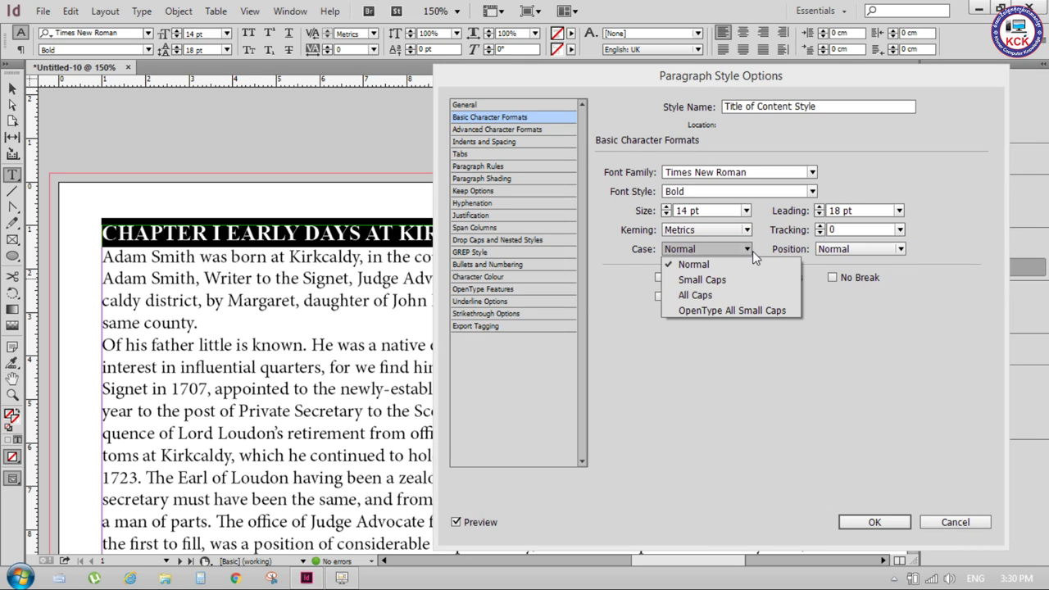
{"action": "left_click", "coordinate": [721, 280]}
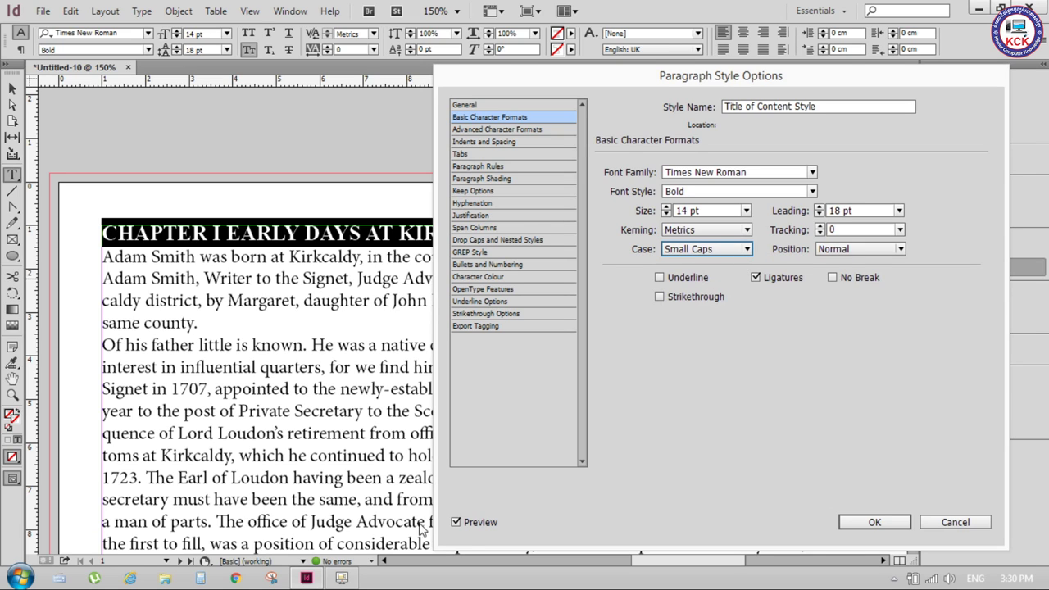
{"action": "left_click", "coordinate": [456, 522]}
{"action": "left_click", "coordinate": [456, 522]}
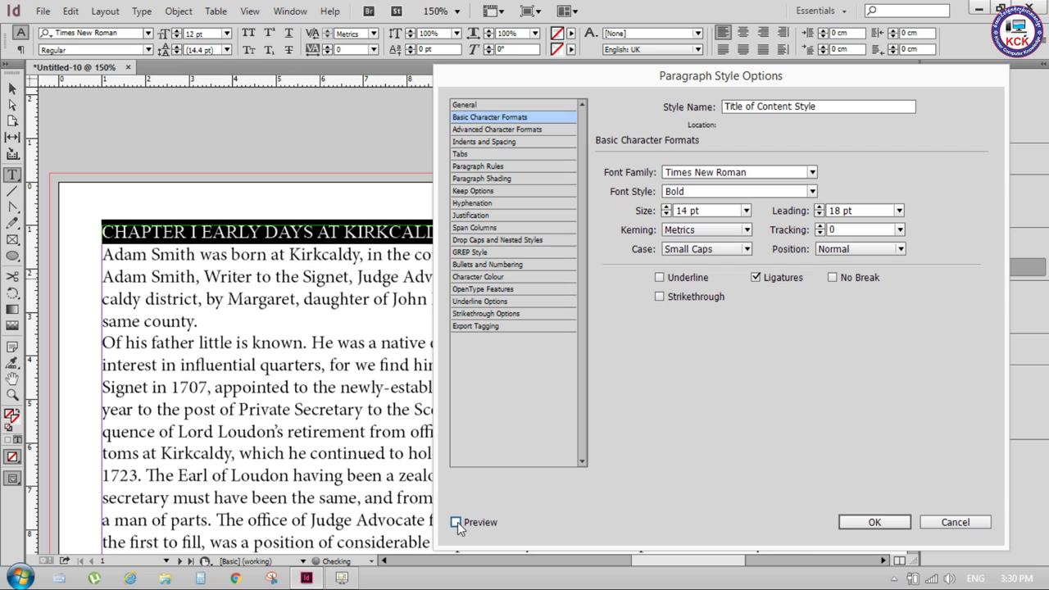
{"action": "left_click", "coordinate": [456, 522]}
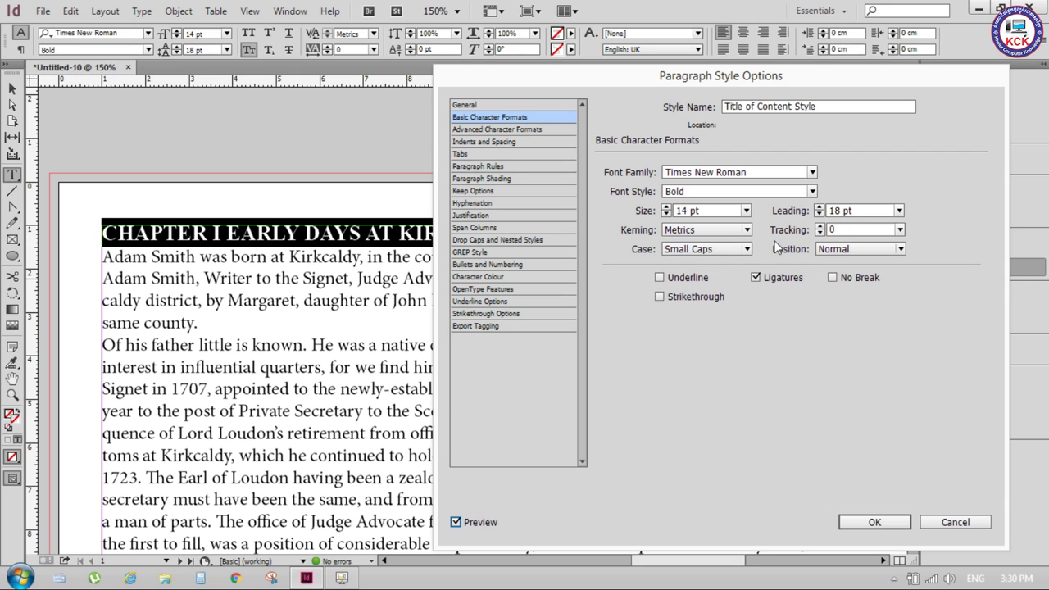
{"action": "left_click", "coordinate": [742, 249]}
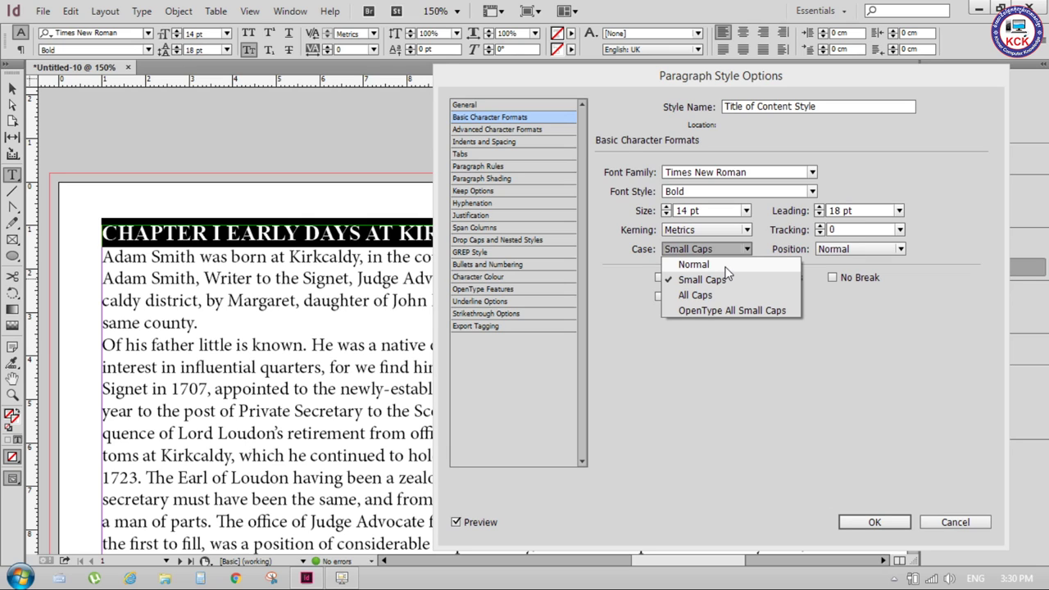
{"action": "left_click", "coordinate": [721, 293]}
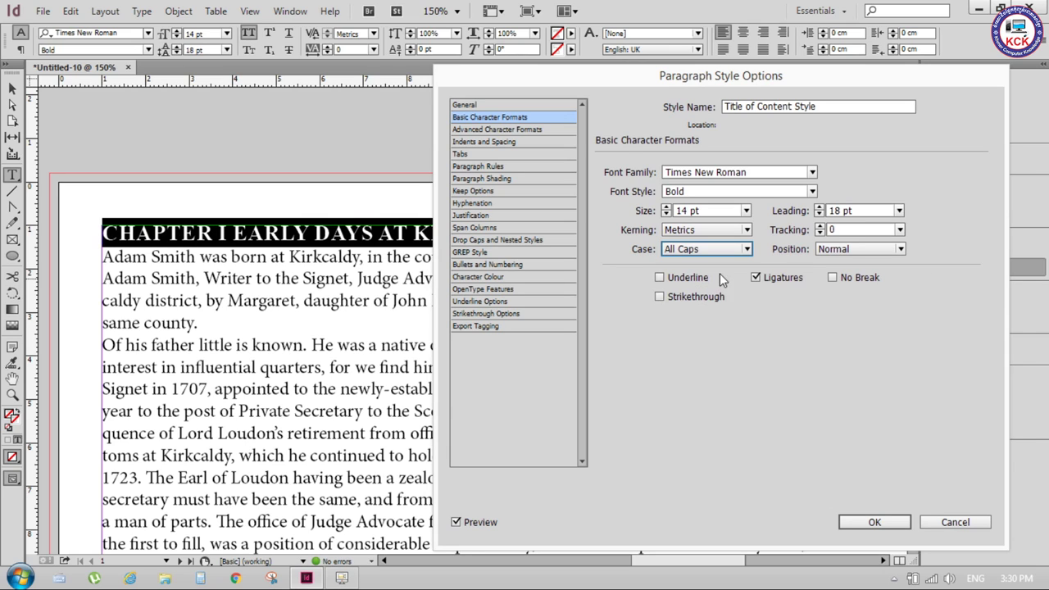
{"action": "left_click", "coordinate": [719, 249]}
{"action": "left_click", "coordinate": [701, 297]}
{"action": "left_click", "coordinate": [457, 522]}
{"action": "left_click", "coordinate": [474, 131]}
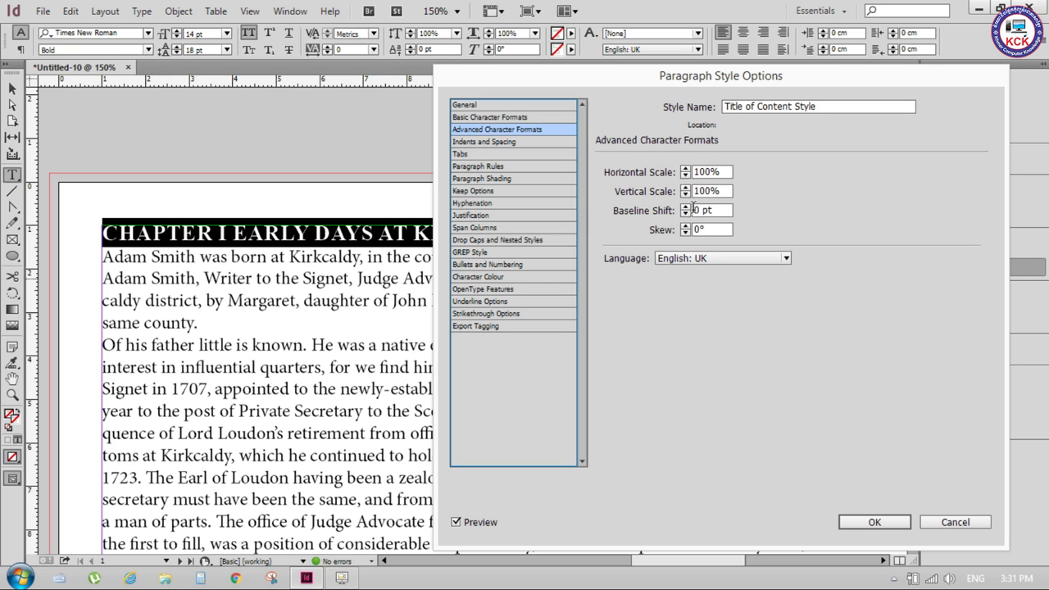
- In Indents and Spacing, set the heading style's Alignment to Centre
{"action": "left_click", "coordinate": [727, 259]}
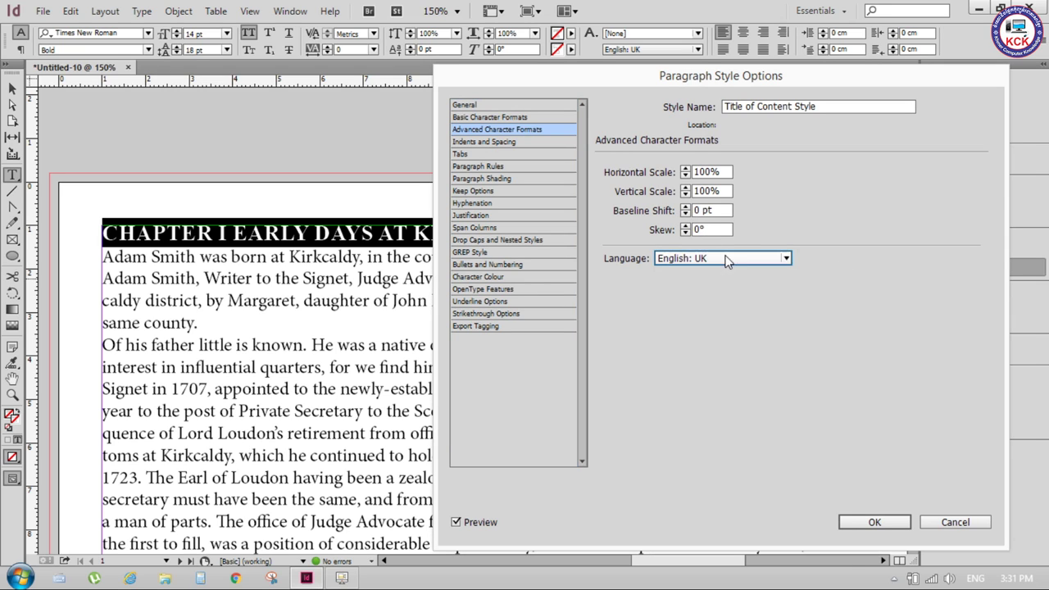
{"action": "left_click", "coordinate": [485, 142]}
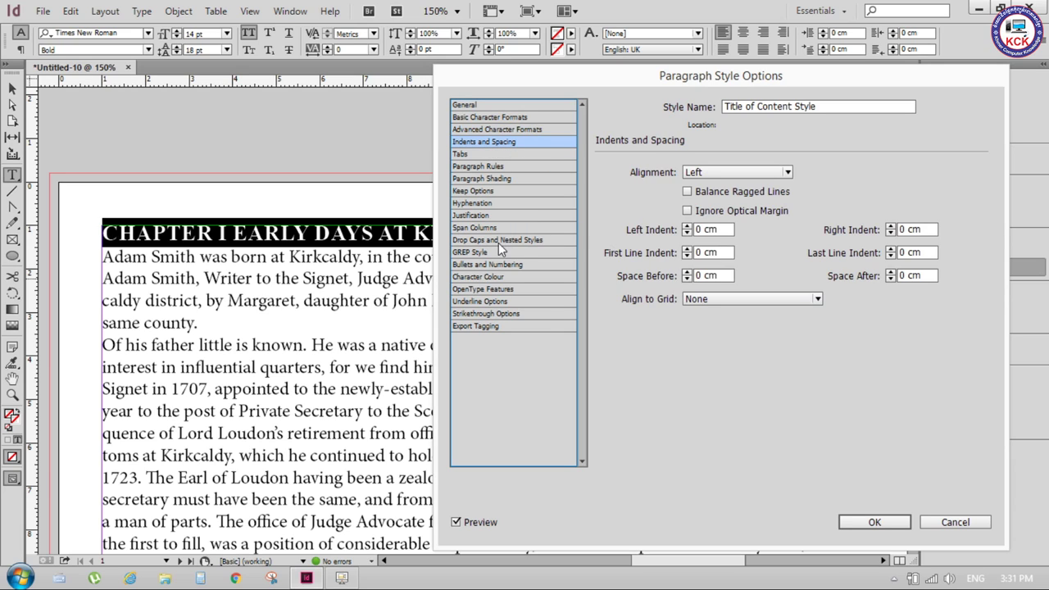
{"action": "left_click", "coordinate": [696, 173]}
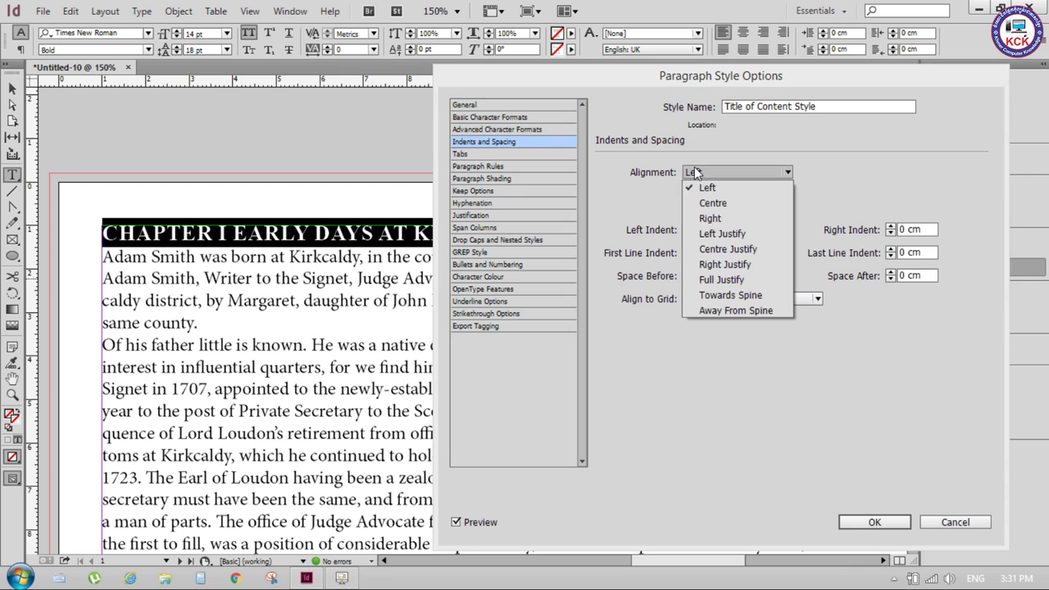
{"action": "left_click", "coordinate": [491, 82]}
{"action": "mouse_move", "coordinate": [491, 82]}
{"action": "left_mouse_down"}
{"action": "mouse_move", "coordinate": [555, 279]}
{"action": "mouse_move", "coordinate": [480, 203]}
{"action": "left_mouse_up"}
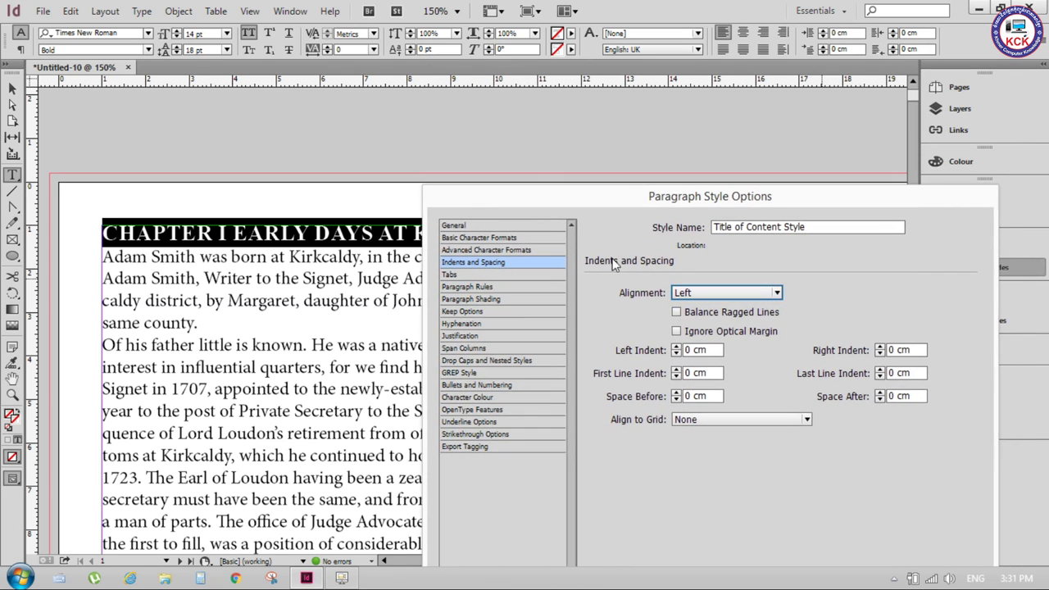
{"action": "left_click", "coordinate": [729, 293]}
{"action": "left_click", "coordinate": [723, 326]}
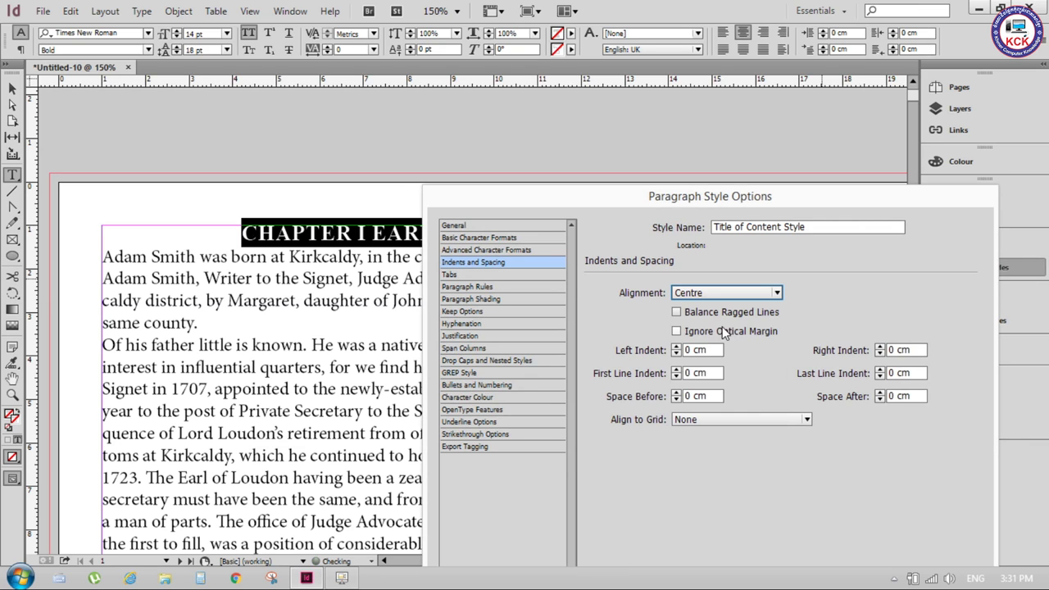
{"action": "mouse_move", "coordinate": [629, 202]}
{"action": "left_mouse_down"}
{"action": "mouse_move", "coordinate": [578, 352]}
{"action": "mouse_move", "coordinate": [520, 269]}
{"action": "mouse_move", "coordinate": [585, 105]}
{"action": "left_mouse_up"}
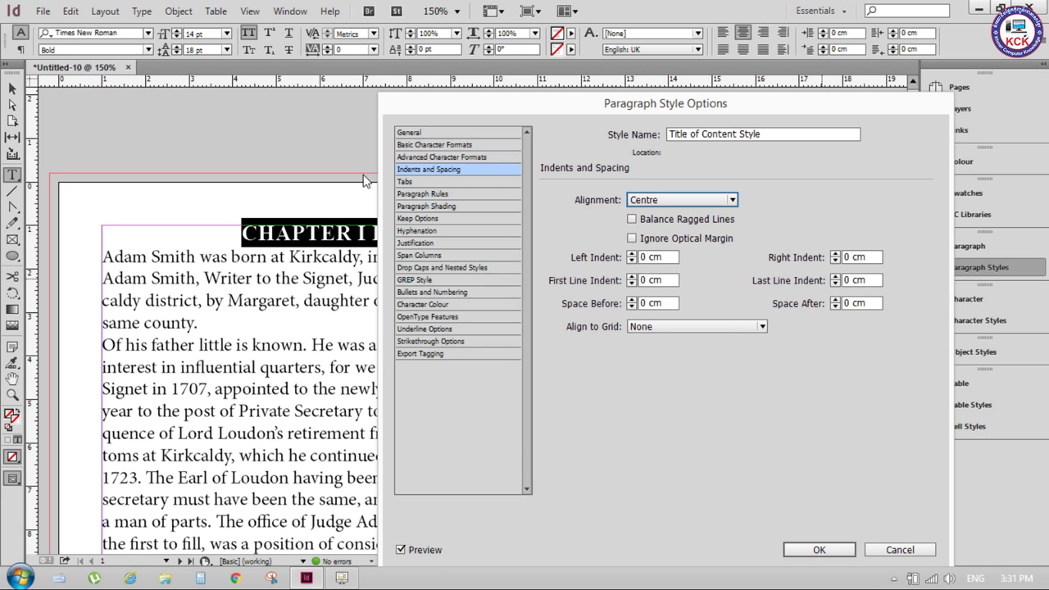
- Set Space After to 2 cm and keep Align to Grid at None
{"action": "left_click_drag", "start_coordinate": [409, 101], "coordinate": [518, 146]}
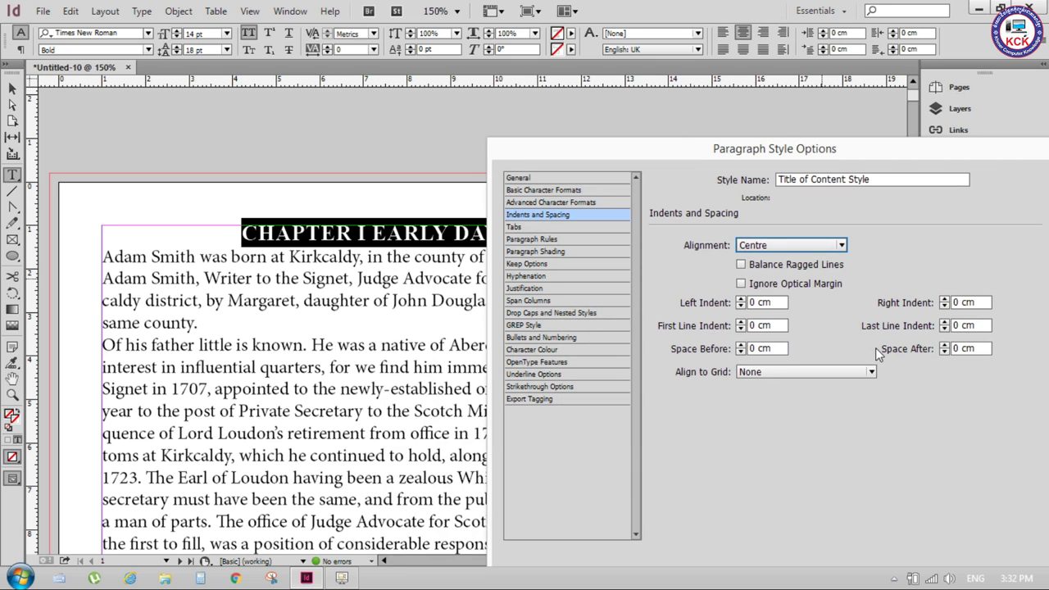
{"action": "left_click", "coordinate": [945, 346]}
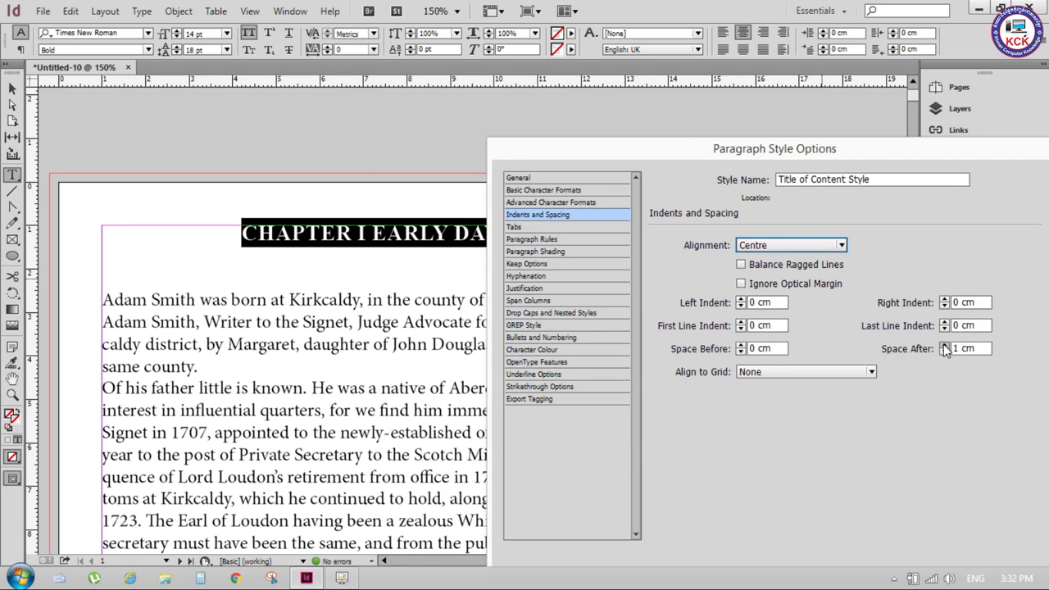
{"action": "left_click", "coordinate": [944, 345]}
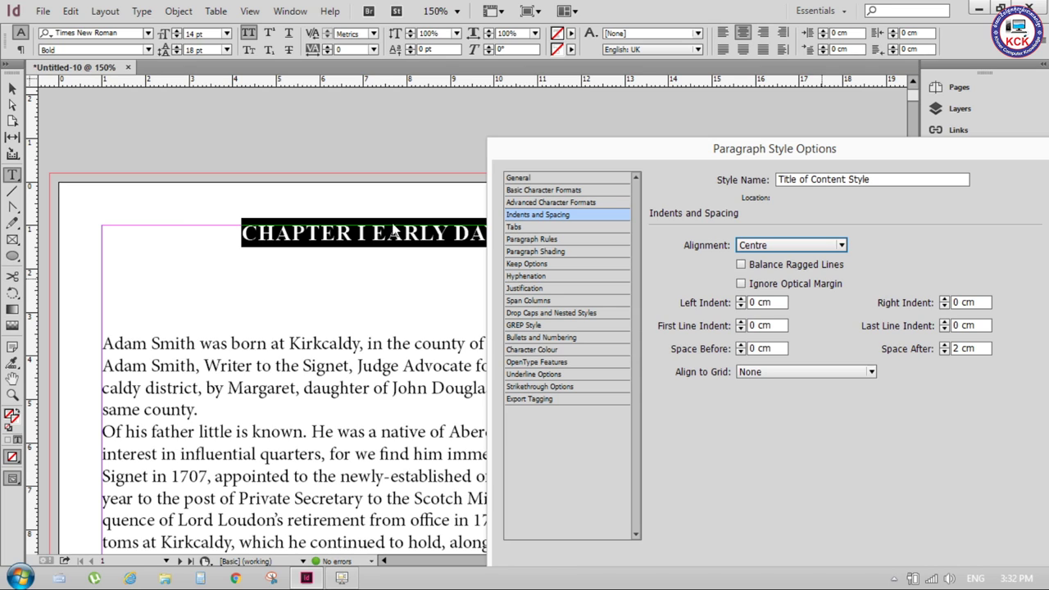
{"action": "left_click", "coordinate": [832, 372]}
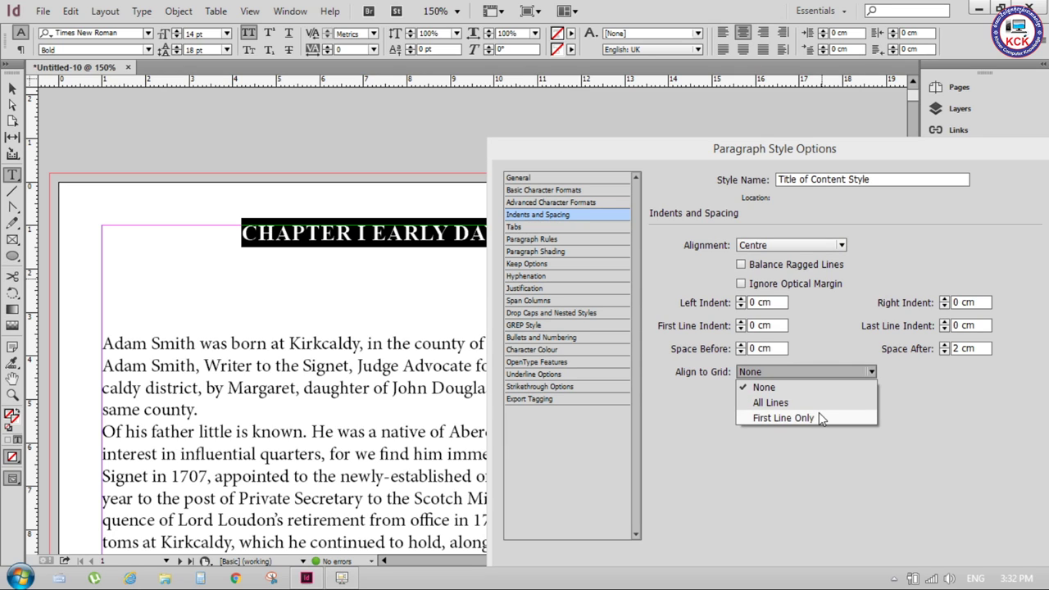
{"action": "left_click", "coordinate": [877, 386]}
{"action": "left_click", "coordinate": [532, 226]}
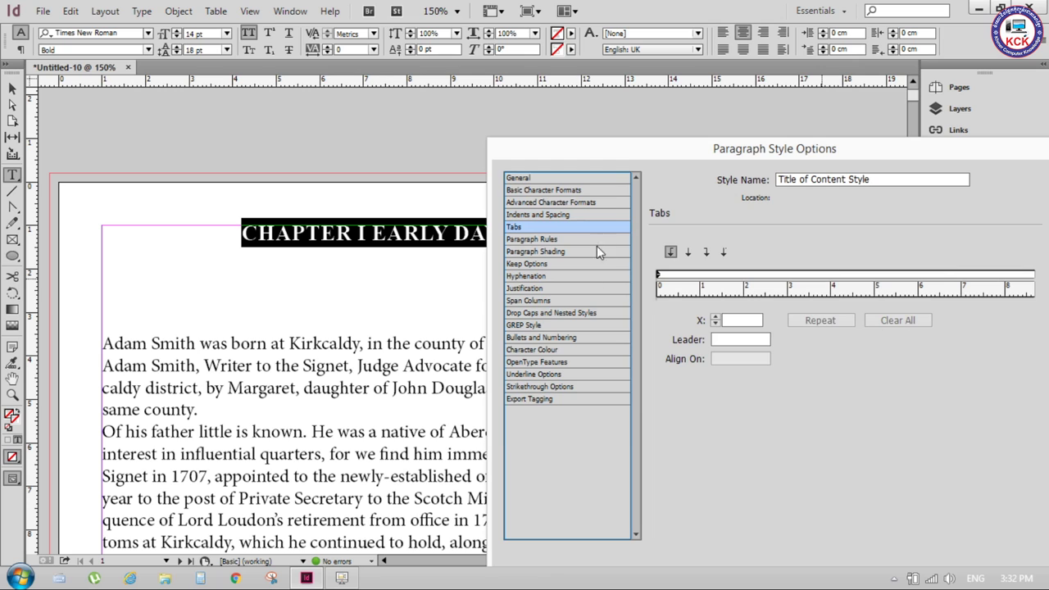
- Browse the Paragraph Rules and Paragraph Shading settings, leaving them unchanged
{"action": "left_click_drag", "start_coordinate": [624, 150], "coordinate": [618, 77]}
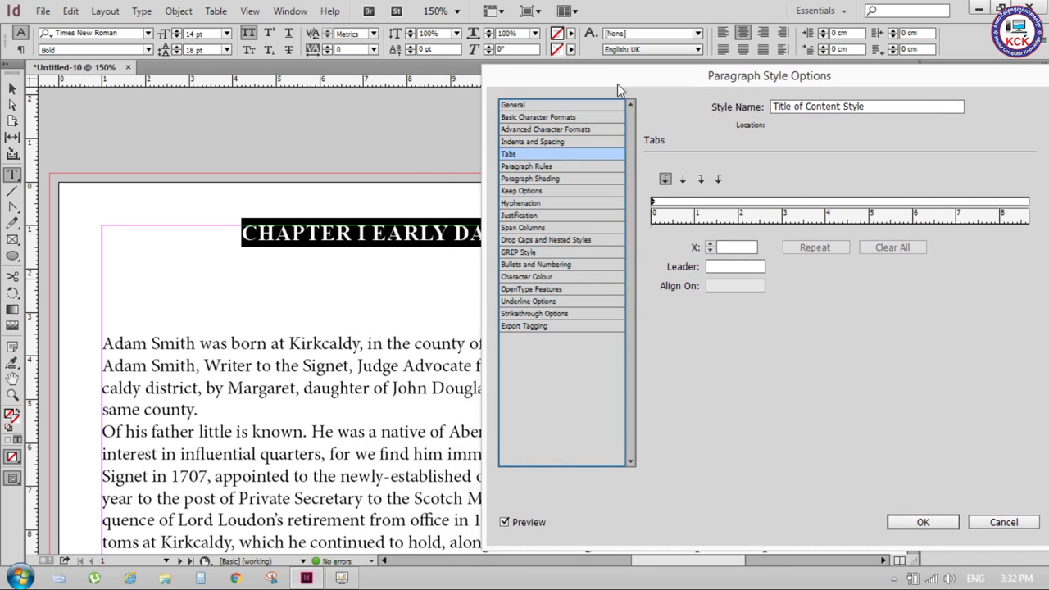
{"action": "left_click", "coordinate": [529, 166]}
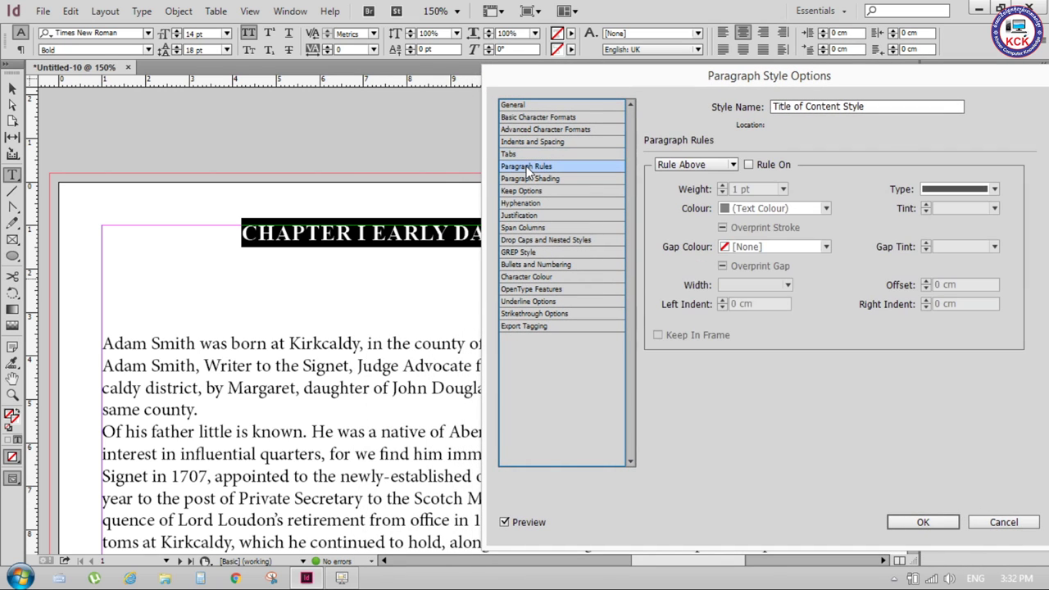
{"action": "left_click", "coordinate": [734, 164]}
{"action": "left_click", "coordinate": [750, 141]}
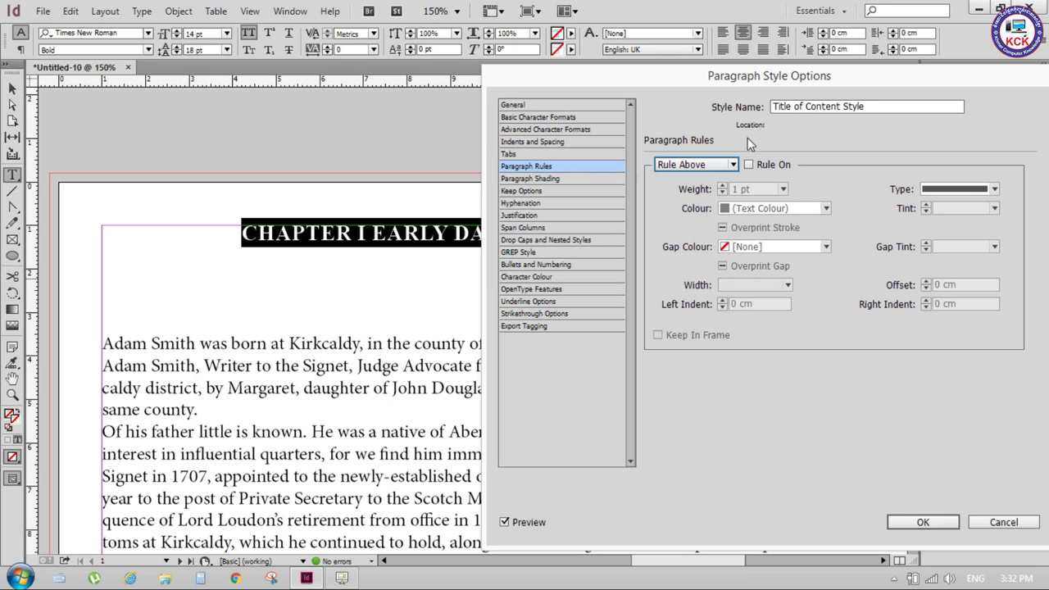
{"action": "left_click", "coordinate": [529, 180]}
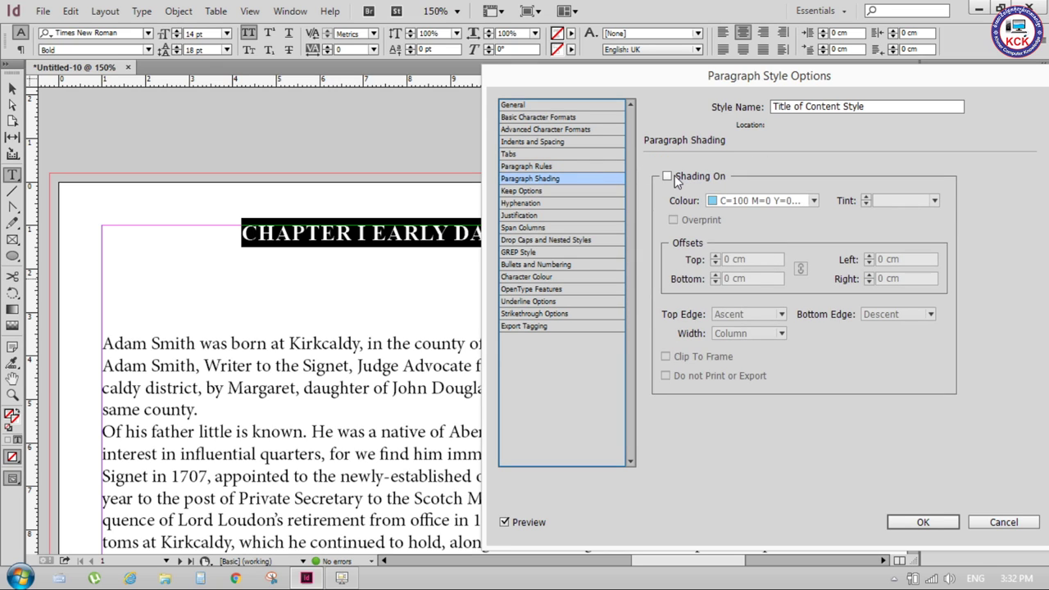
- In Keep Options, set Start Paragraph to On Next Page
{"action": "left_click", "coordinate": [552, 193]}
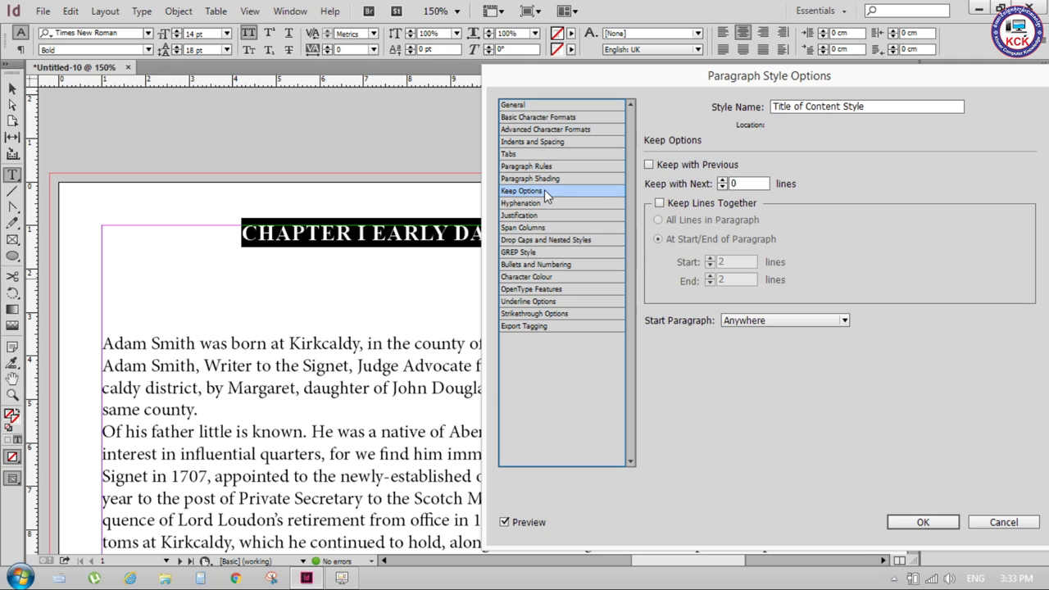
{"action": "left_click", "coordinate": [773, 320]}
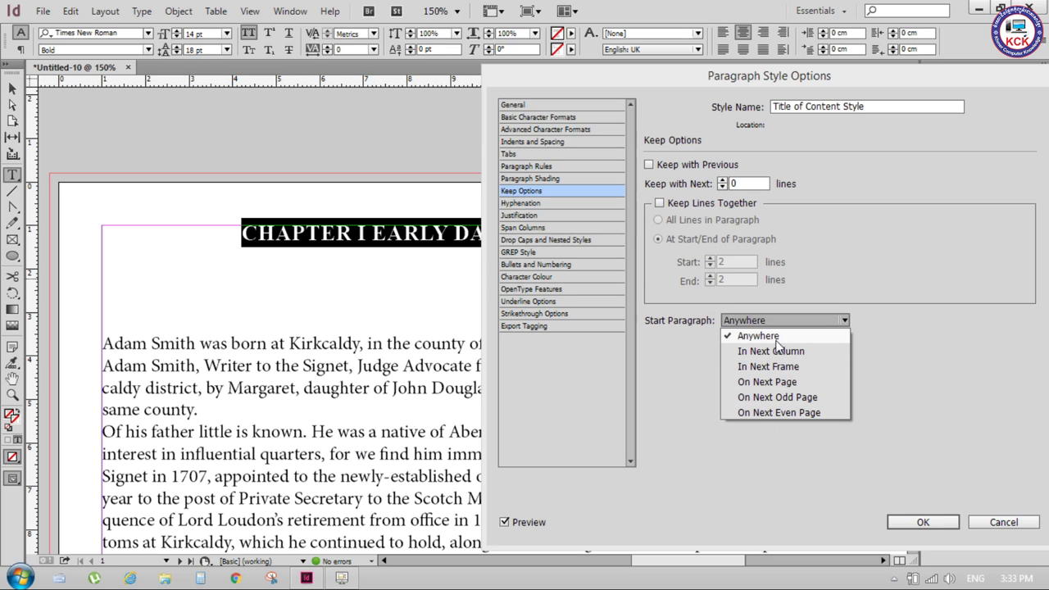
{"action": "left_click", "coordinate": [305, 382]}
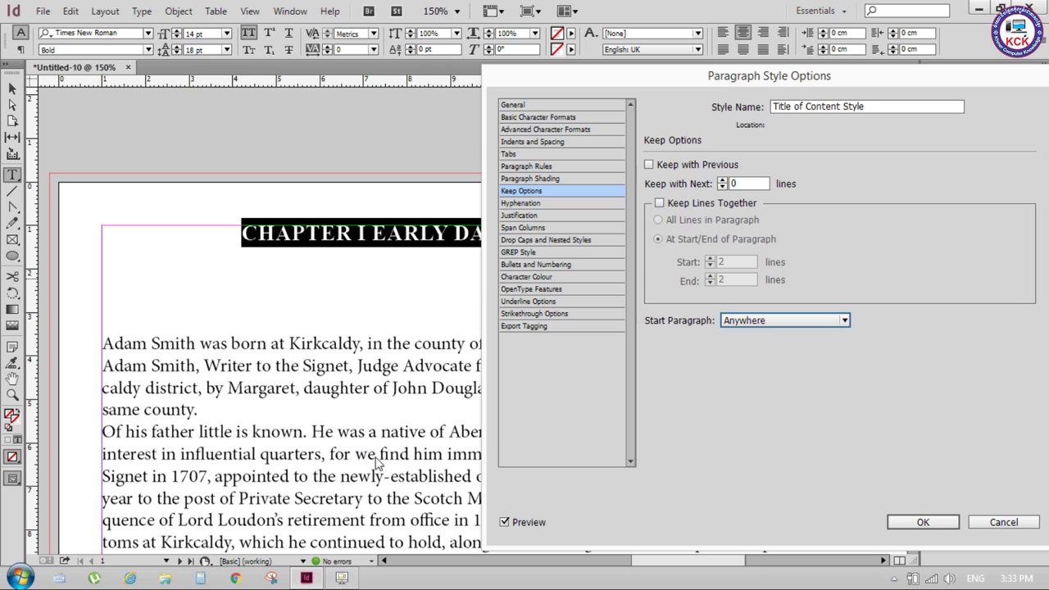
{"action": "left_click", "coordinate": [776, 321]}
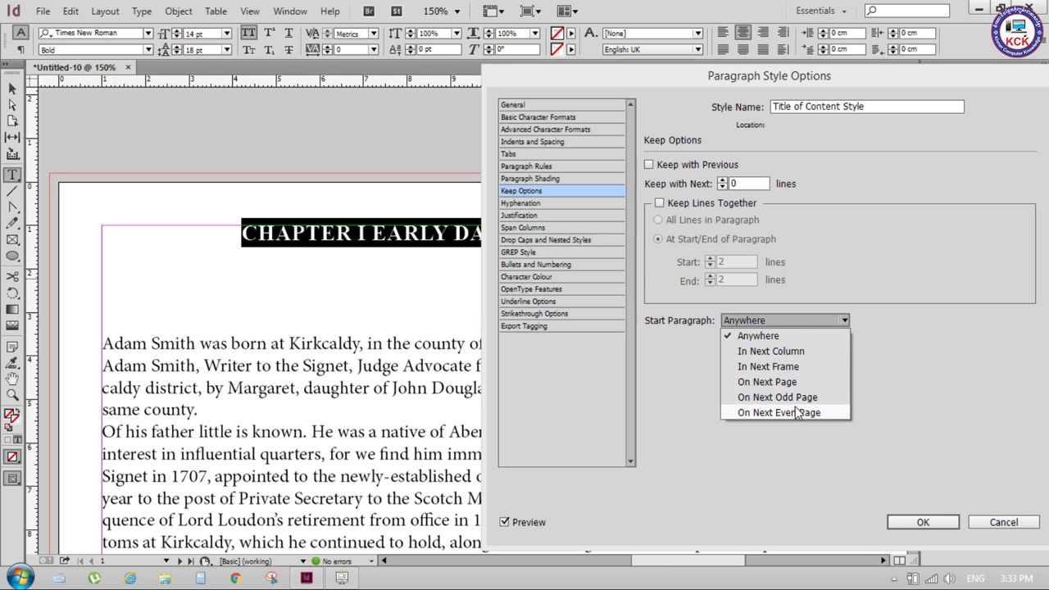
{"action": "left_click", "coordinate": [783, 382]}
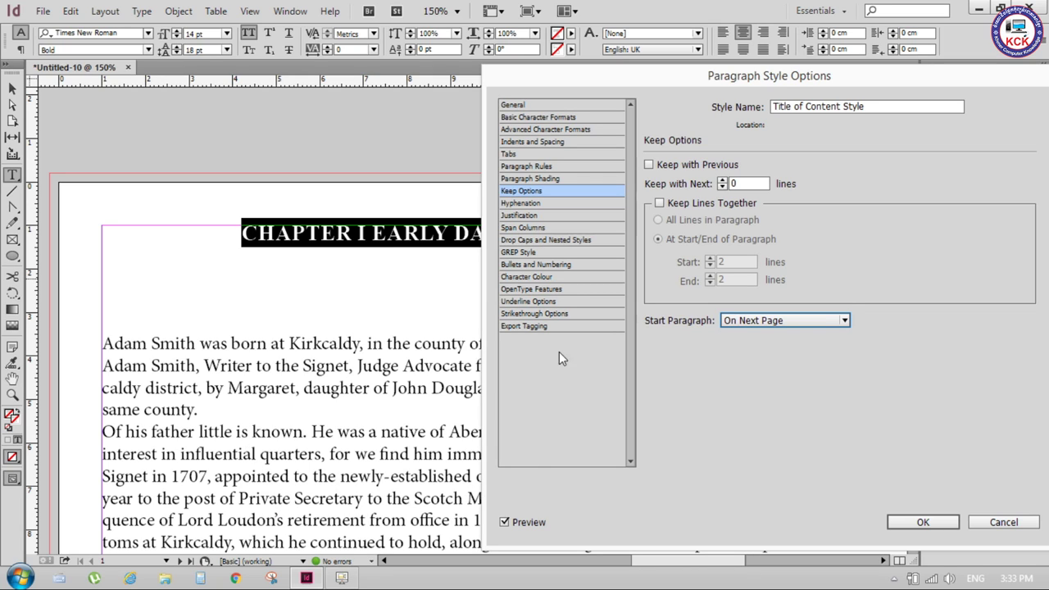
{"action": "left_click", "coordinate": [533, 203]}
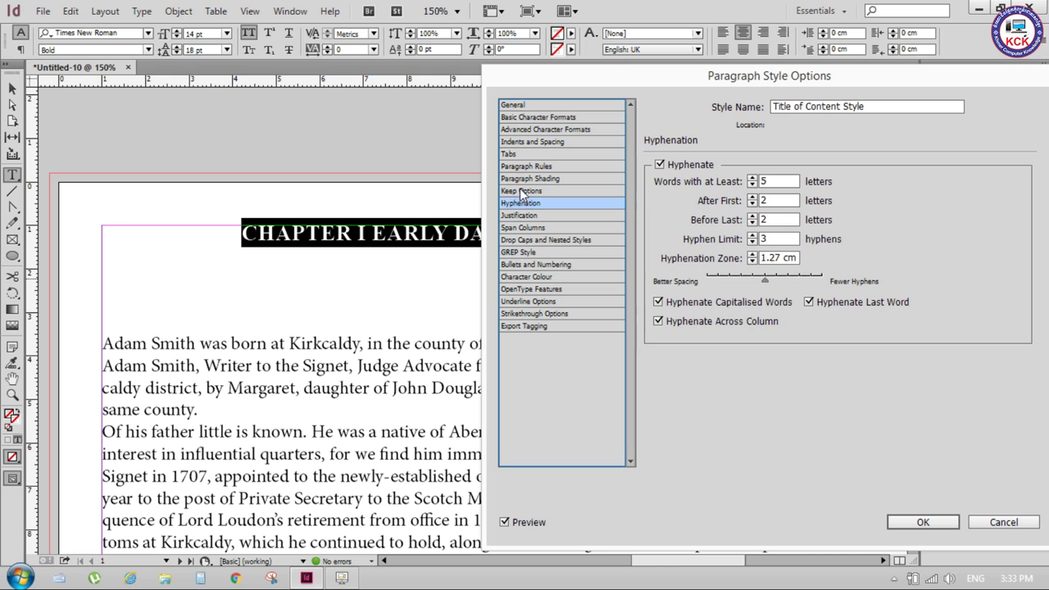
- Review Justification, Span Columns, character formats, Indents and Spacing and Tabs, then confirm with OK
{"action": "left_click", "coordinate": [546, 218]}
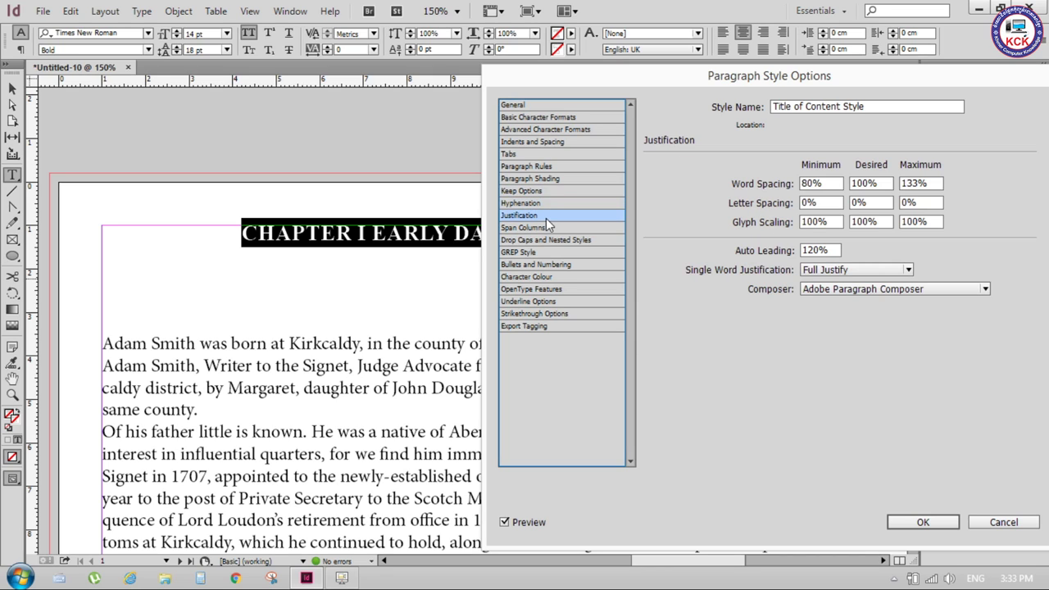
{"action": "left_click", "coordinate": [548, 229]}
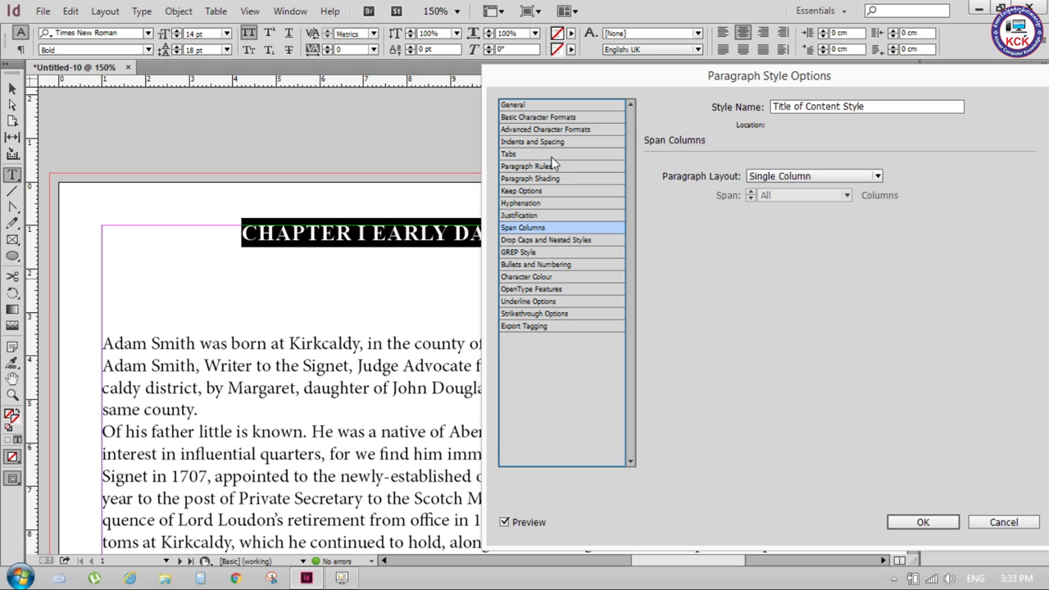
{"action": "left_click", "coordinate": [536, 118]}
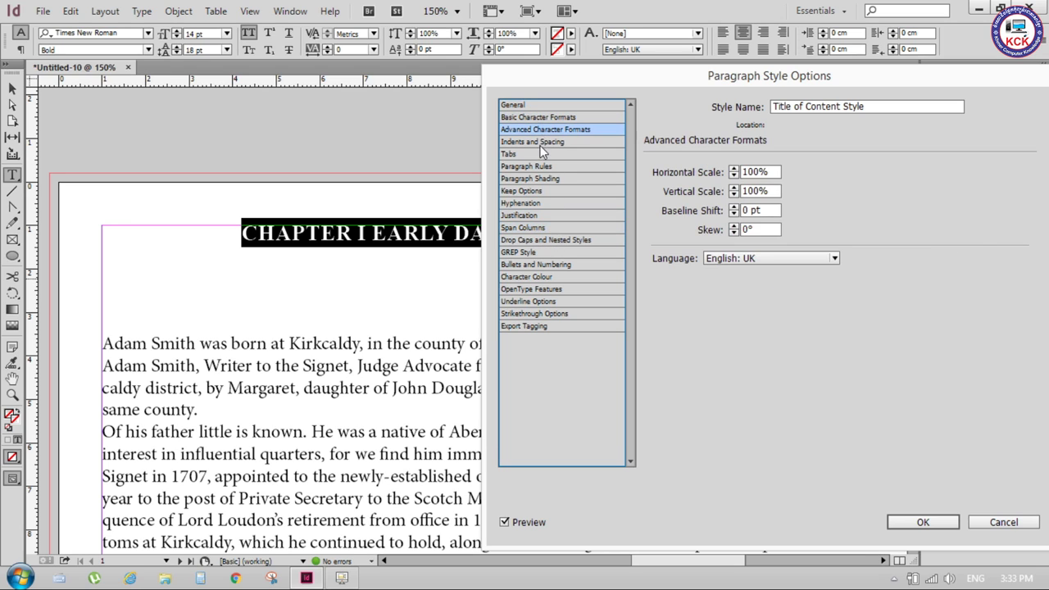
{"action": "left_click", "coordinate": [542, 141]}
{"action": "left_click", "coordinate": [540, 156]}
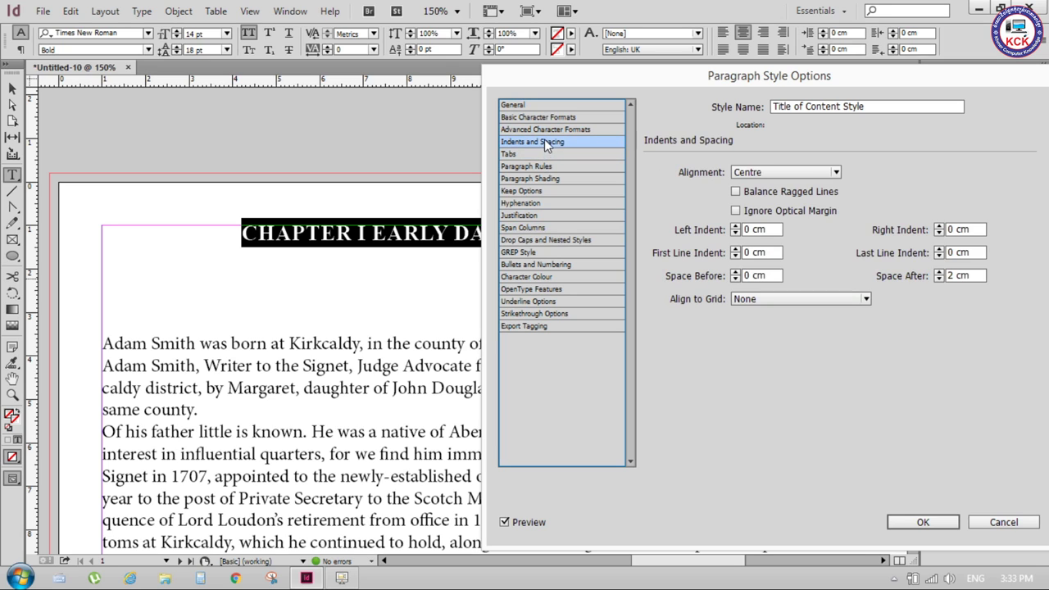
{"action": "left_click", "coordinate": [543, 130]}
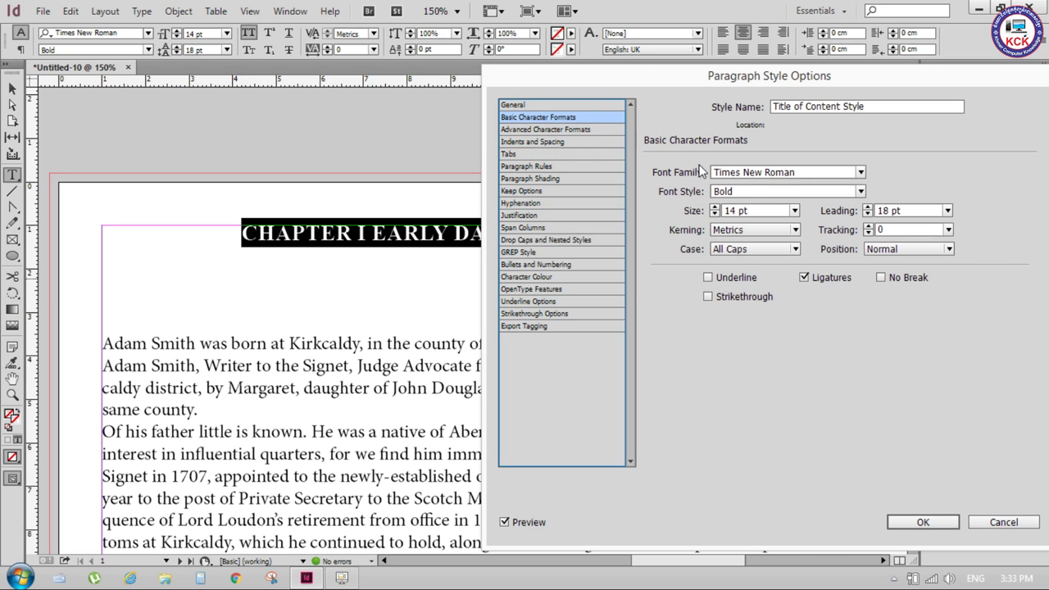
{"action": "left_click", "coordinate": [553, 129]}
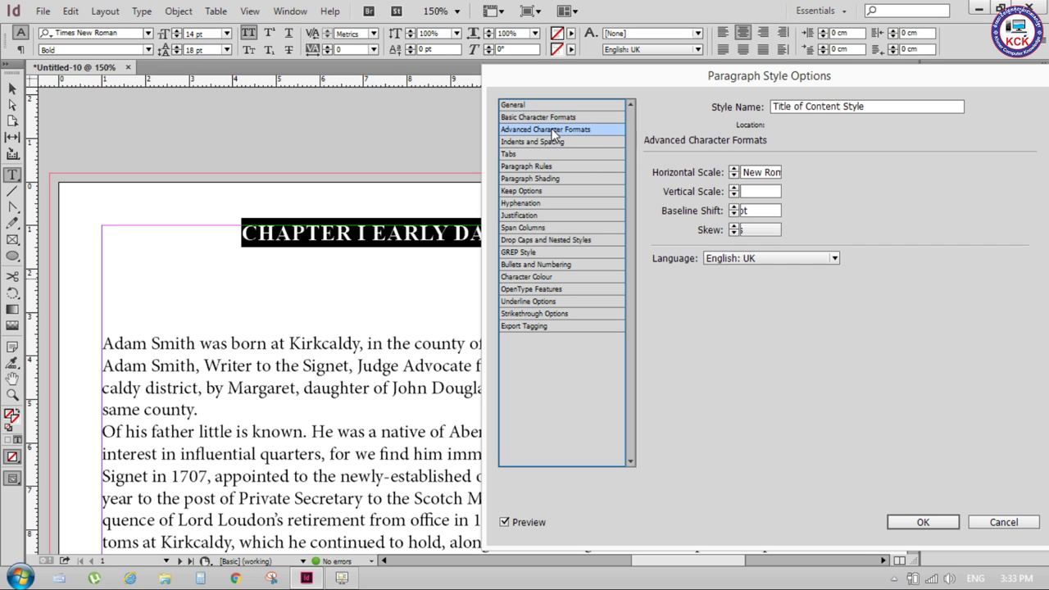
{"action": "left_click", "coordinate": [569, 141]}
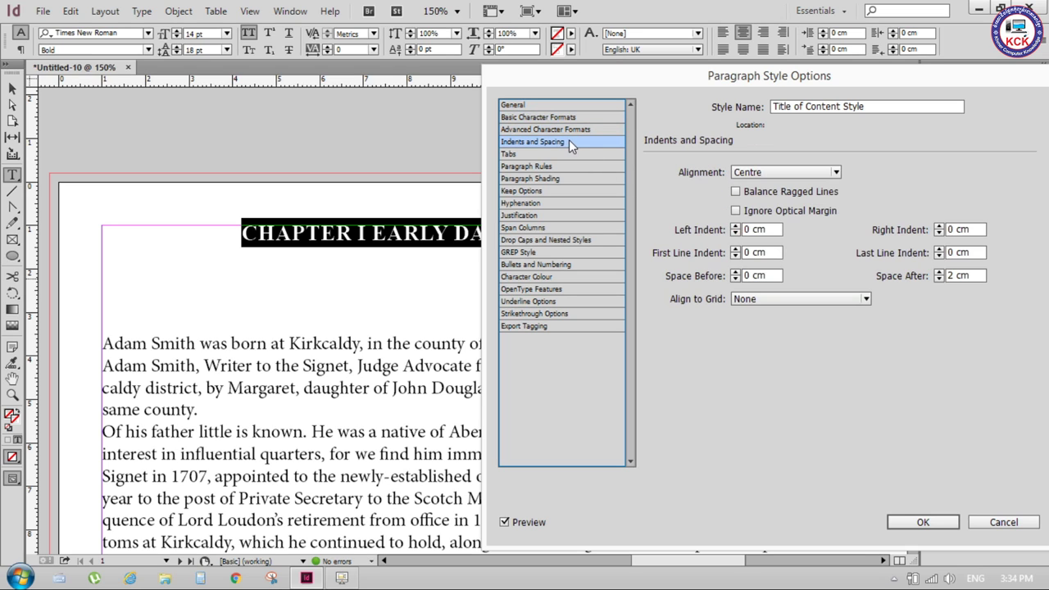
{"action": "left_click", "coordinate": [555, 154]}
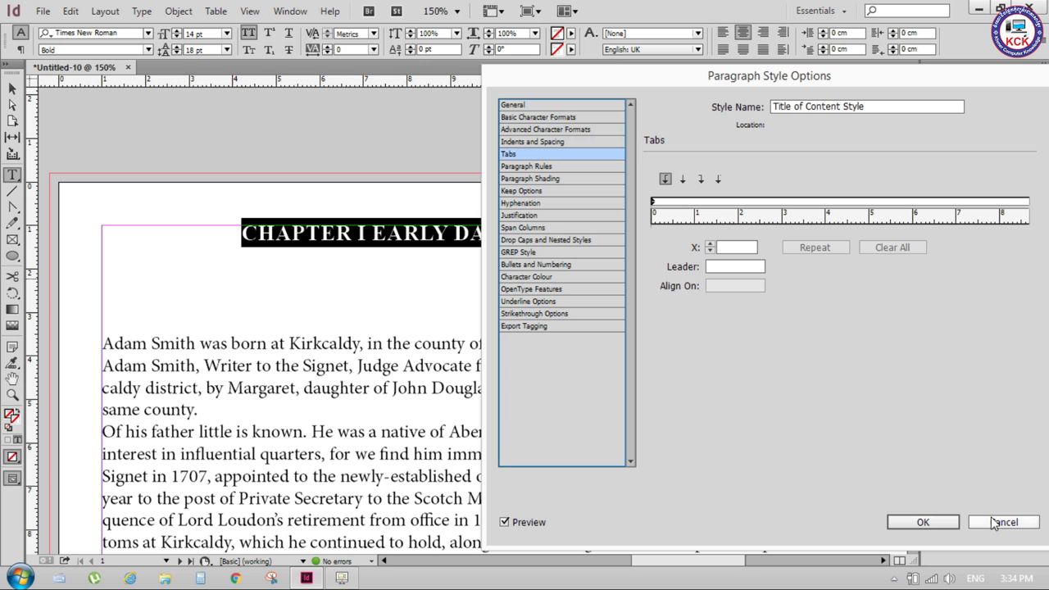
{"action": "left_click", "coordinate": [924, 522]}
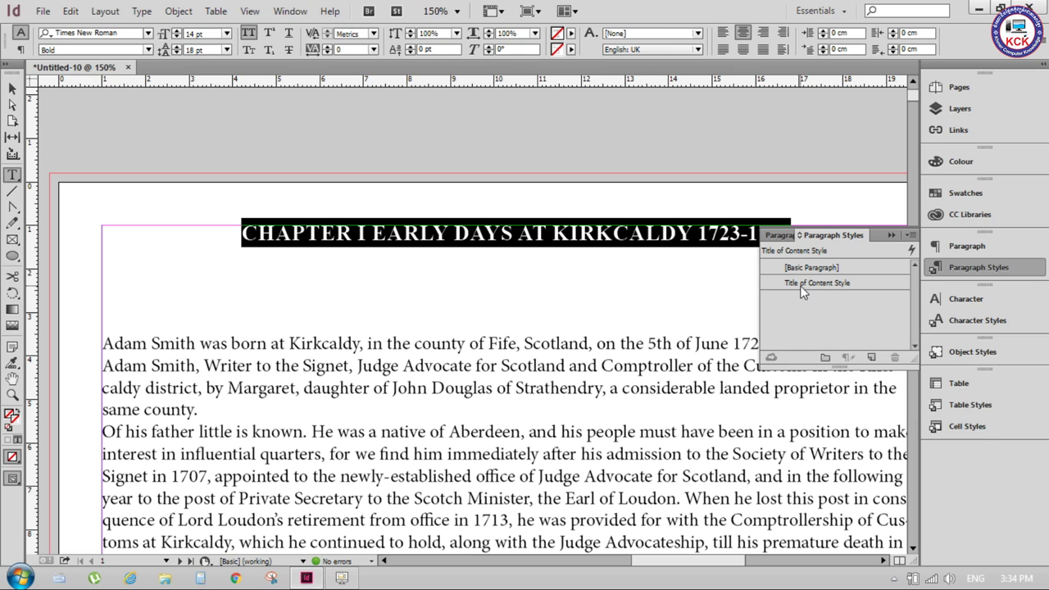
{"action": "left_click", "coordinate": [531, 233]}
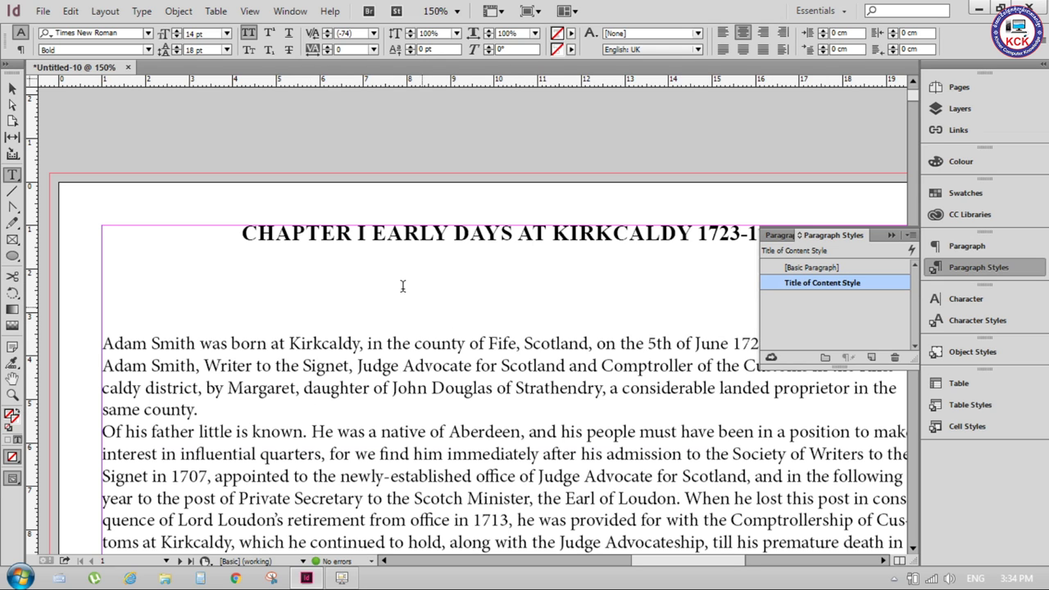
{"action": "scroll", "coordinate": [472, 333], "scroll_direction": "down", "scroll_amount": 3}
{"action": "scroll", "coordinate": [473, 334], "scroll_direction": "down", "scroll_amount": 1}
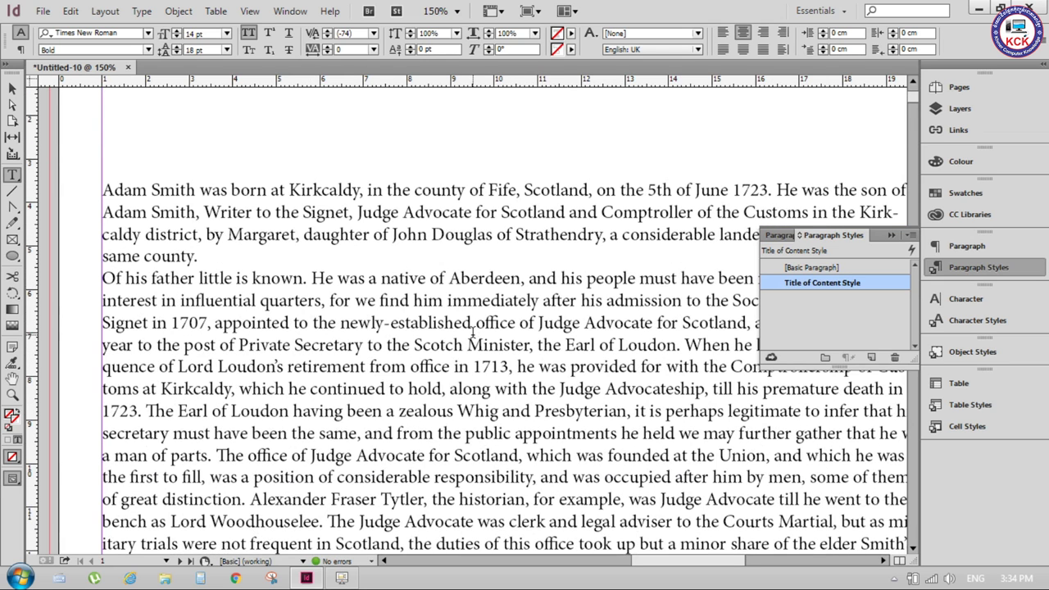
{"action": "left_click", "coordinate": [12, 88]}
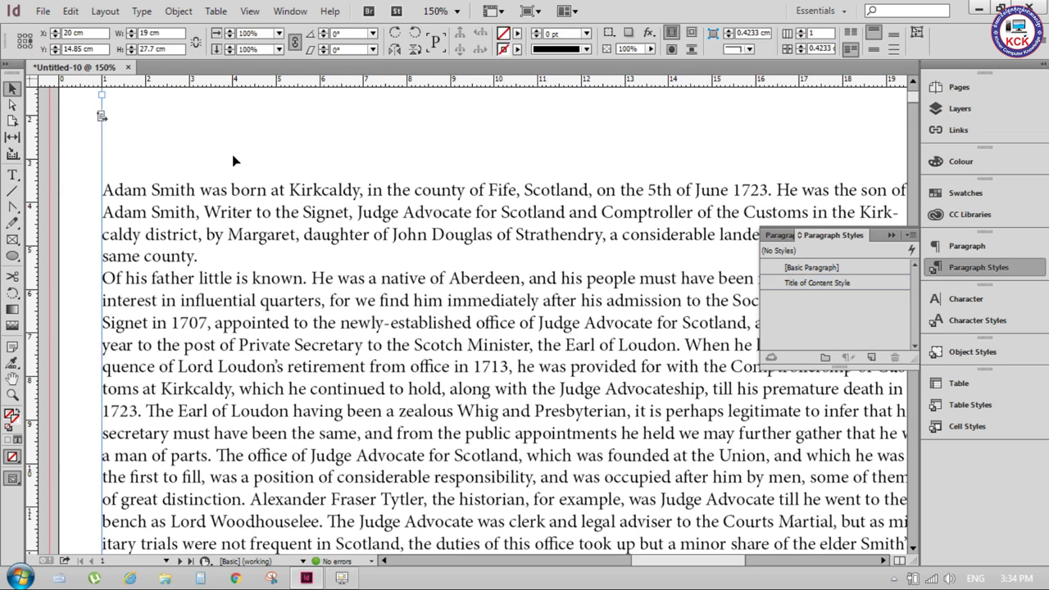
{"action": "scroll", "coordinate": [262, 164], "scroll_direction": "down", "scroll_amount": 1}
{"action": "scroll", "coordinate": [263, 164], "scroll_direction": "down", "scroll_amount": 1}
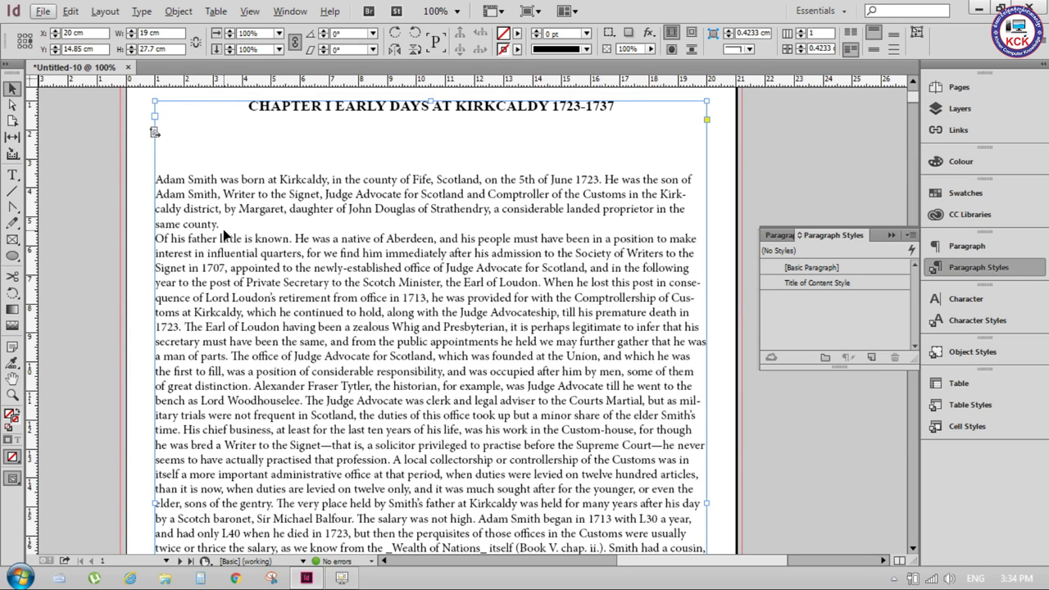
{"action": "key", "text": "Escape"}
{"action": "scroll", "coordinate": [295, 382], "scroll_direction": "down", "scroll_amount": 5}
{"action": "scroll", "coordinate": [295, 382], "scroll_direction": "down", "scroll_amount": 5}
{"action": "scroll", "coordinate": [303, 380], "scroll_direction": "down", "scroll_amount": 2}
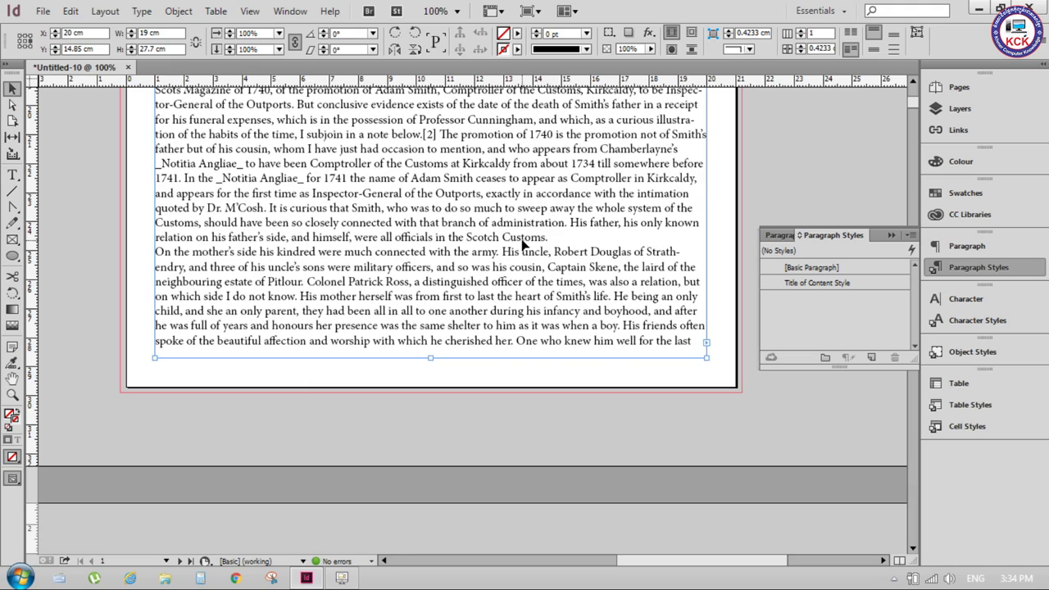
{"action": "scroll", "coordinate": [590, 250], "scroll_direction": "up", "scroll_amount": 6}
{"action": "scroll", "coordinate": [609, 246], "scroll_direction": "up", "scroll_amount": 5}
- With the Type tool, put the cursor in the body text and create a new paragraph style
{"action": "scroll", "coordinate": [609, 246], "scroll_direction": "up", "scroll_amount": 2}
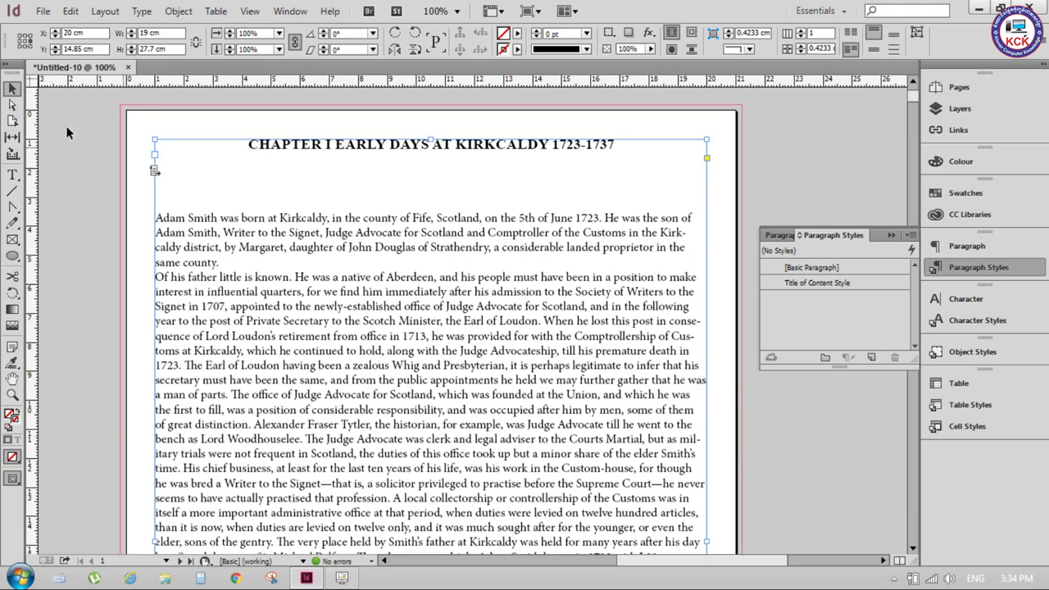
{"action": "left_click", "coordinate": [14, 173]}
{"action": "left_click", "coordinate": [367, 247]}
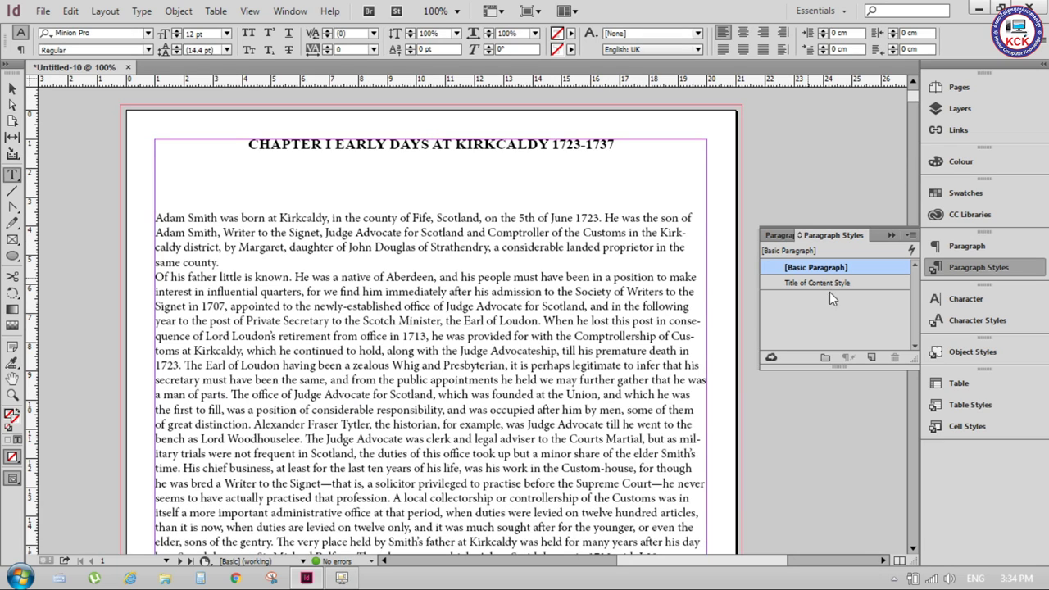
{"action": "left_click", "coordinate": [872, 358]}
- Cancel out of Basic Paragraph's options and open Paragraph Style 1's options instead
{"action": "double_click", "coordinate": [827, 268]}
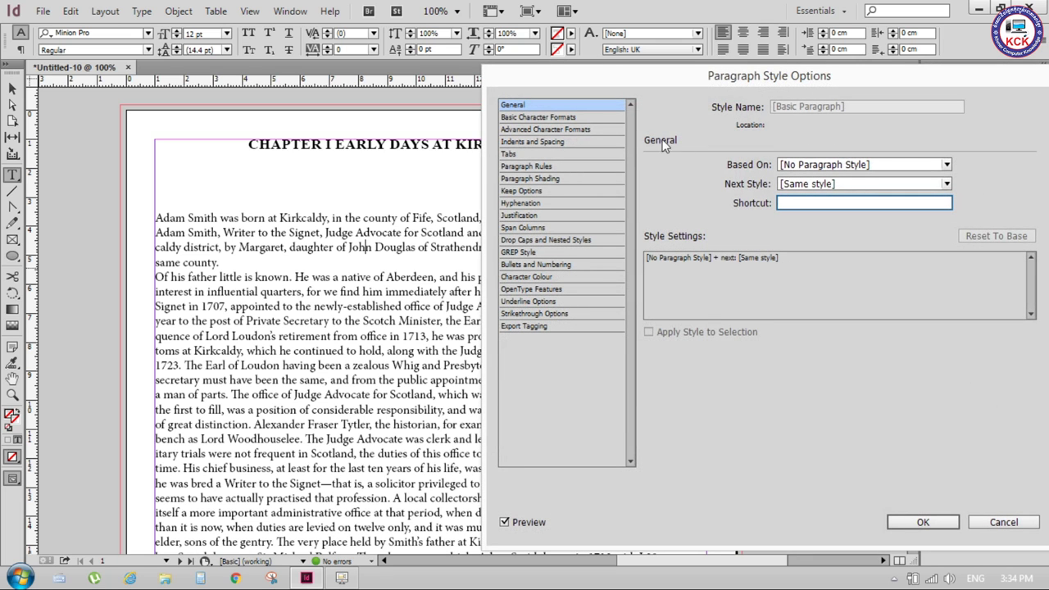
{"action": "left_click_drag", "start_coordinate": [970, 72], "coordinate": [697, 98]}
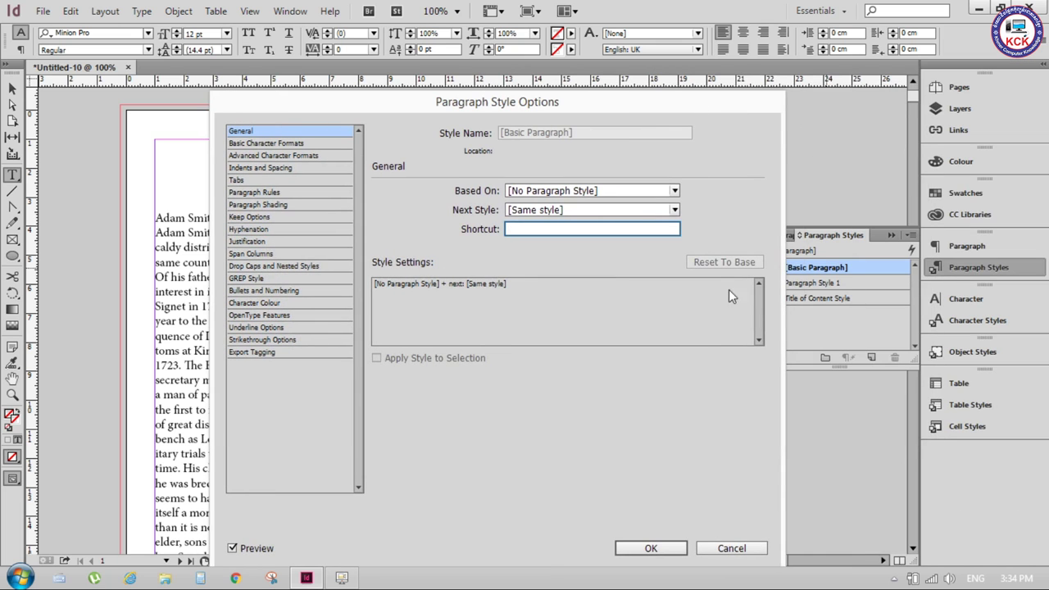
{"action": "left_click", "coordinate": [730, 547]}
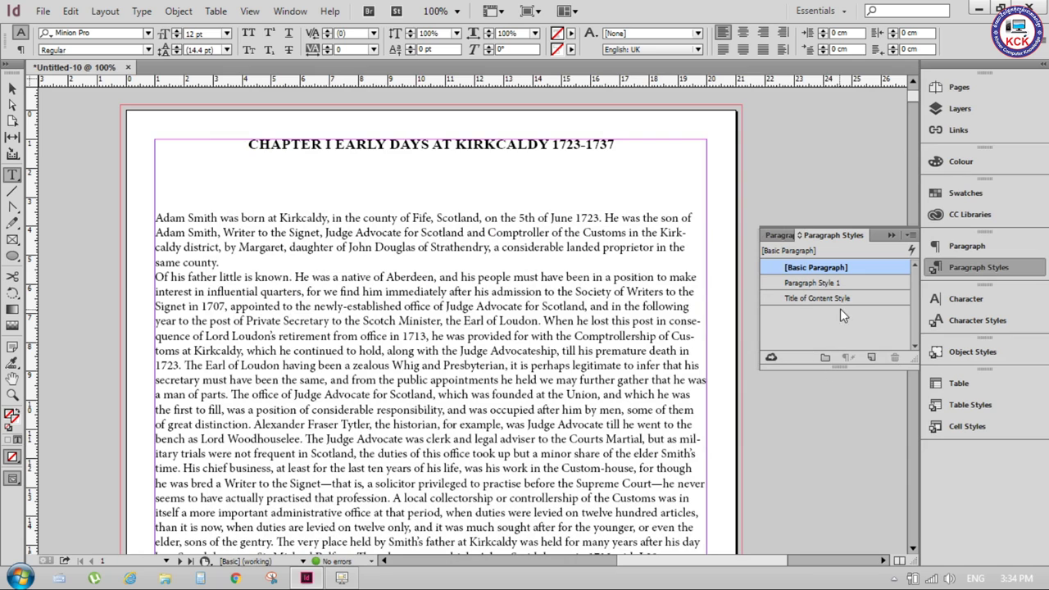
{"action": "left_click", "coordinate": [815, 282]}
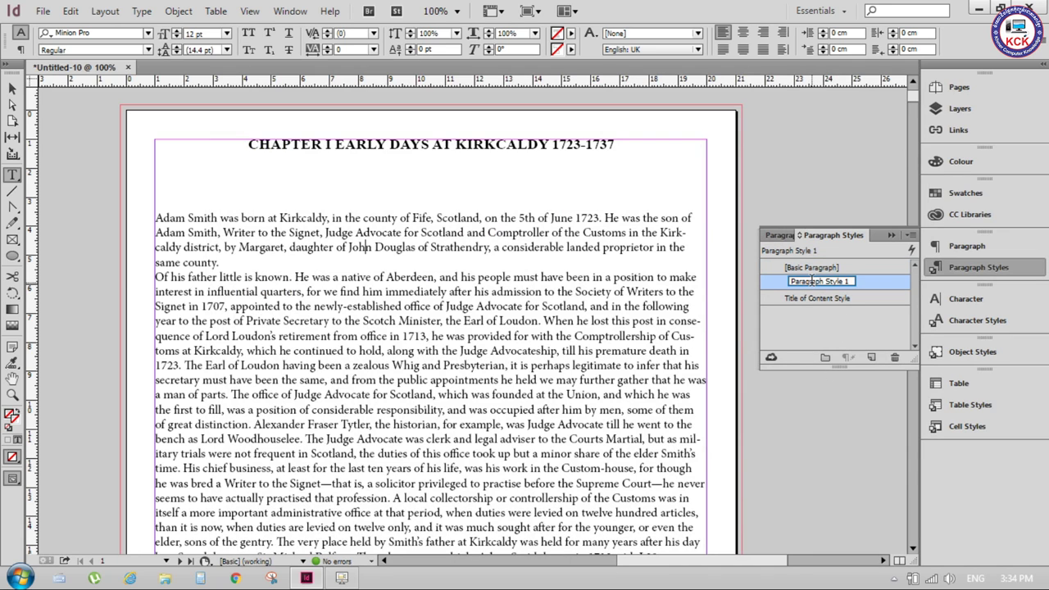
{"action": "double_click", "coordinate": [880, 282]}
- Rename the style to 'Content Style' and change its font from Minion Pro to Times New Roman
{"action": "left_click_drag", "start_coordinate": [576, 133], "coordinate": [483, 132]}
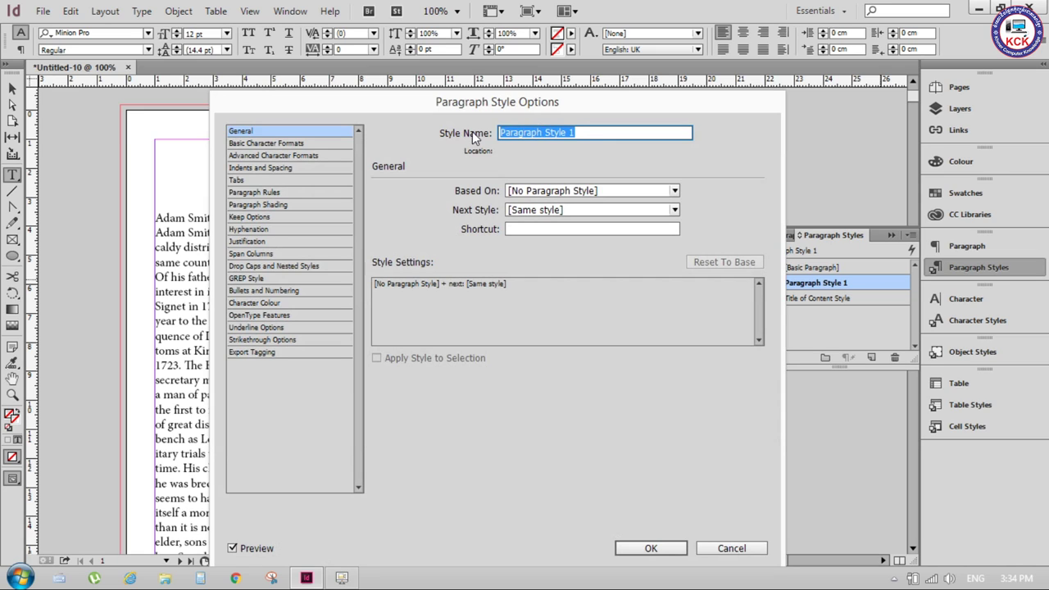
{"action": "type", "text": "cont"}
{"action": "type", "text": "Content Style"}
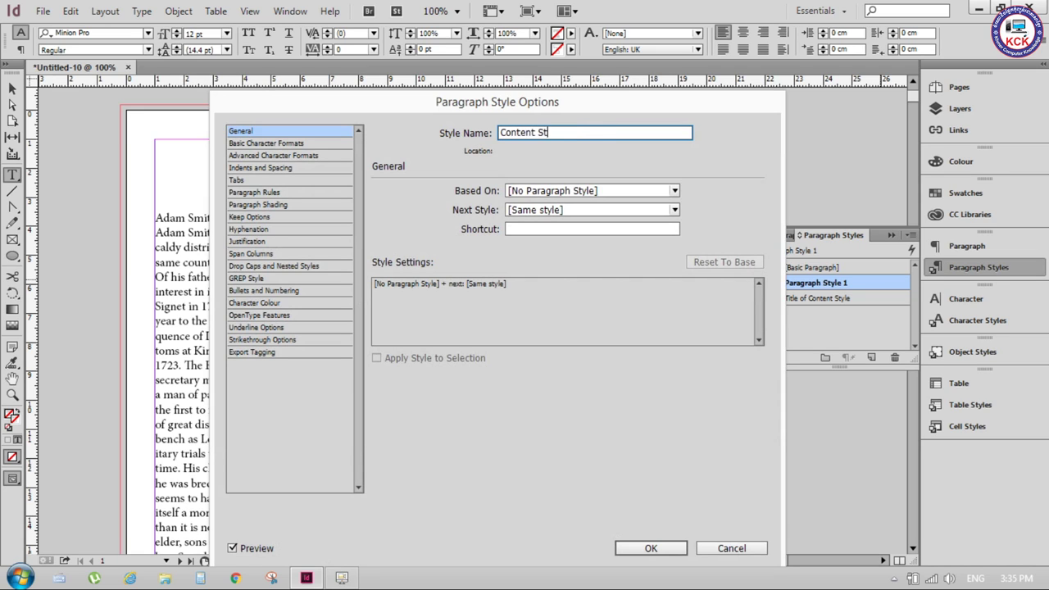
{"action": "left_click", "coordinate": [286, 143]}
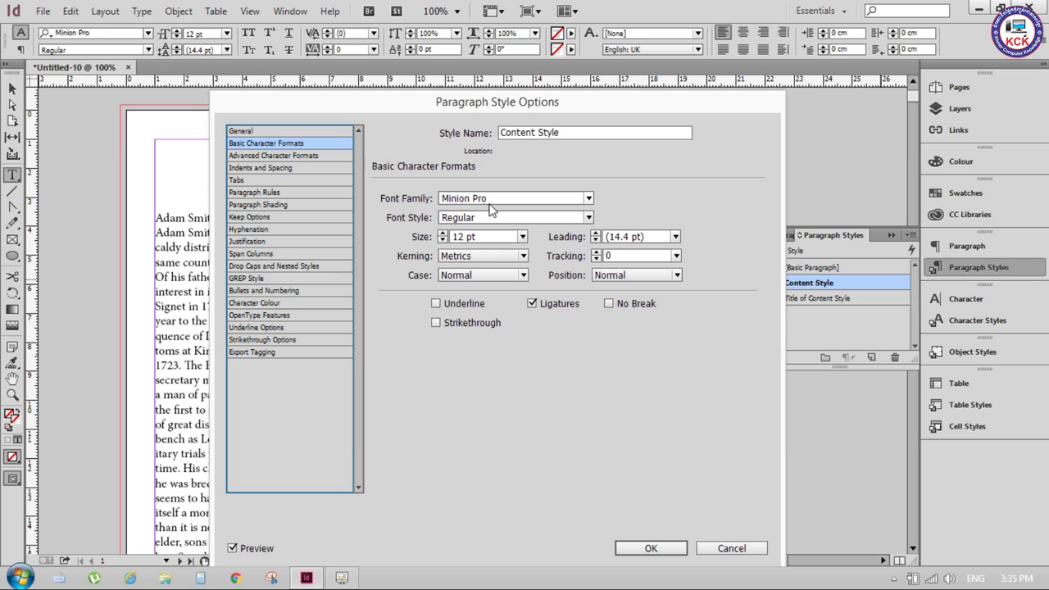
{"action": "left_click_drag", "start_coordinate": [496, 199], "coordinate": [401, 202]}
{"action": "type", "text": "Times New Roman"}
{"action": "left_click", "coordinate": [481, 218]}
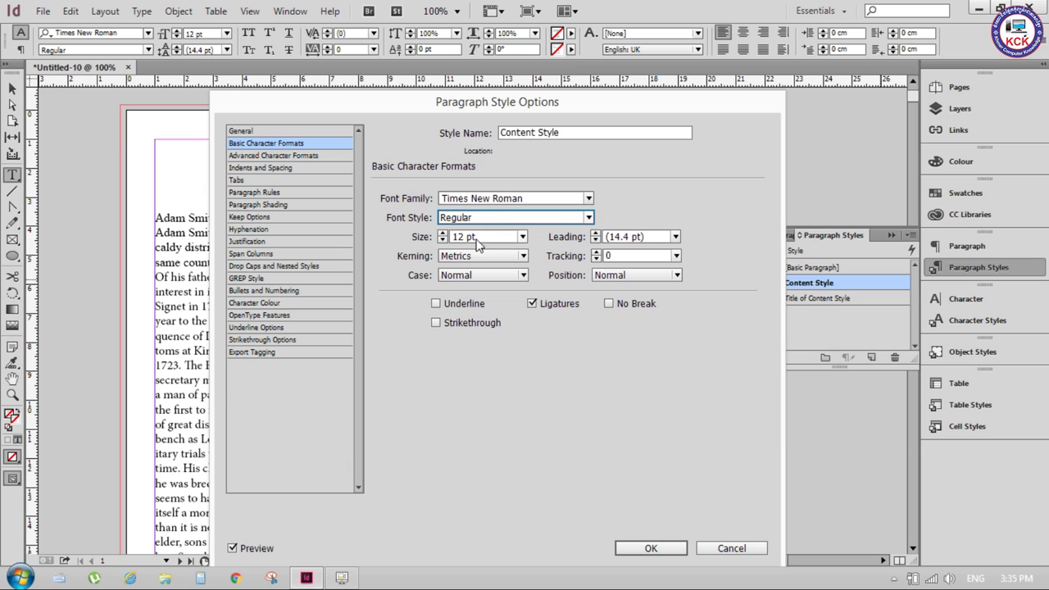
- Set the Content Style leading to 14 pt and move the dialog aside
{"action": "left_click", "coordinate": [677, 236]}
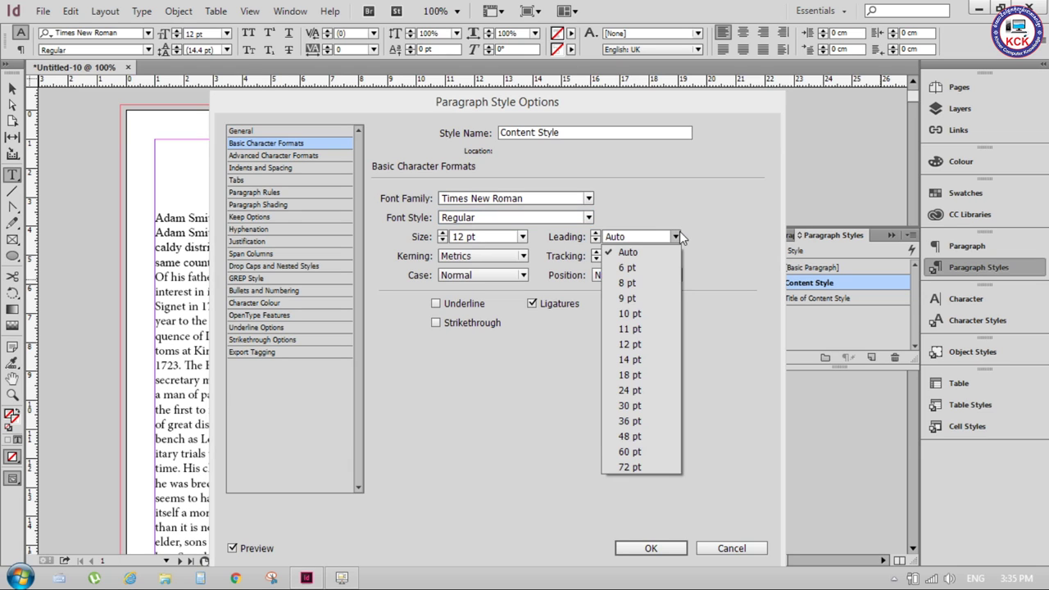
{"action": "left_click", "coordinate": [645, 359]}
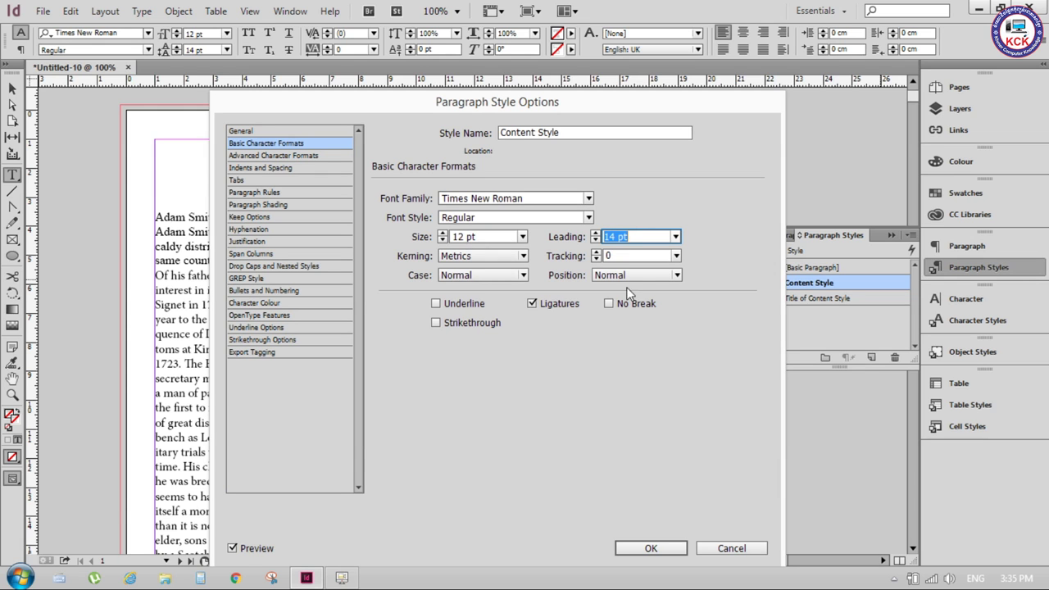
{"action": "mouse_move", "coordinate": [524, 99]}
{"action": "left_mouse_down"}
{"action": "mouse_move", "coordinate": [741, 337]}
{"action": "mouse_move", "coordinate": [715, 157]}
{"action": "left_mouse_up"}
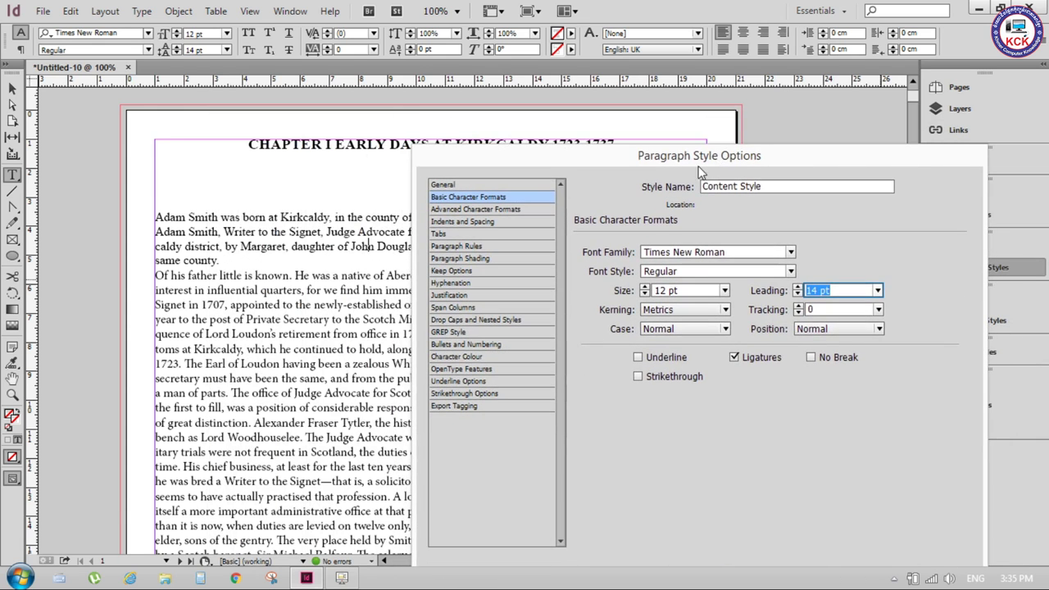
- In Indents and Spacing, try Space After values of 1 cm, then 0.5 cm
{"action": "left_click", "coordinate": [467, 210]}
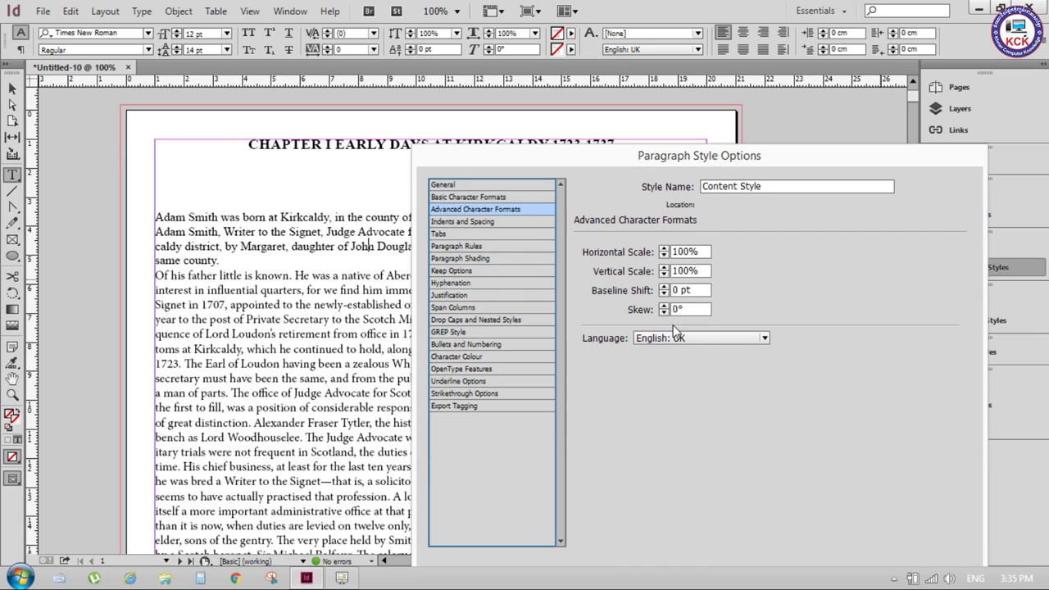
{"action": "left_click", "coordinate": [477, 223]}
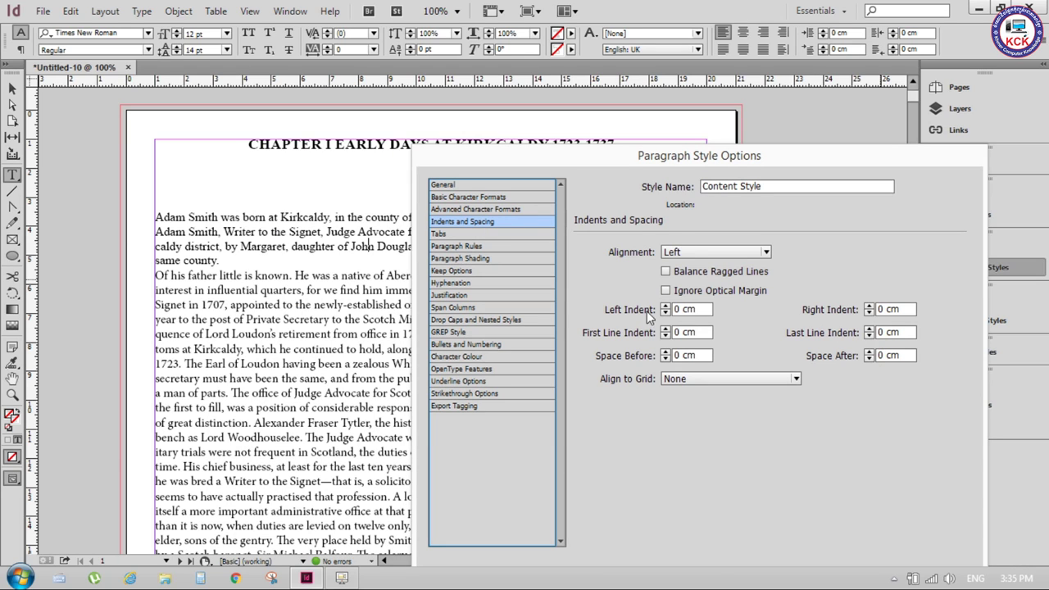
{"action": "left_click_drag", "start_coordinate": [681, 156], "coordinate": [760, 135]}
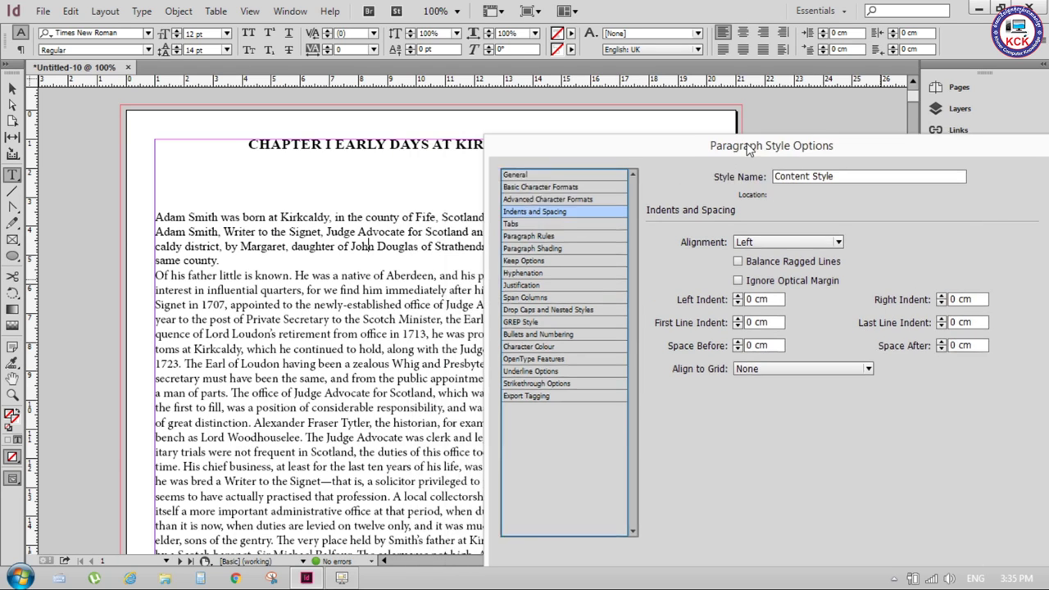
{"action": "left_click", "coordinate": [948, 331]}
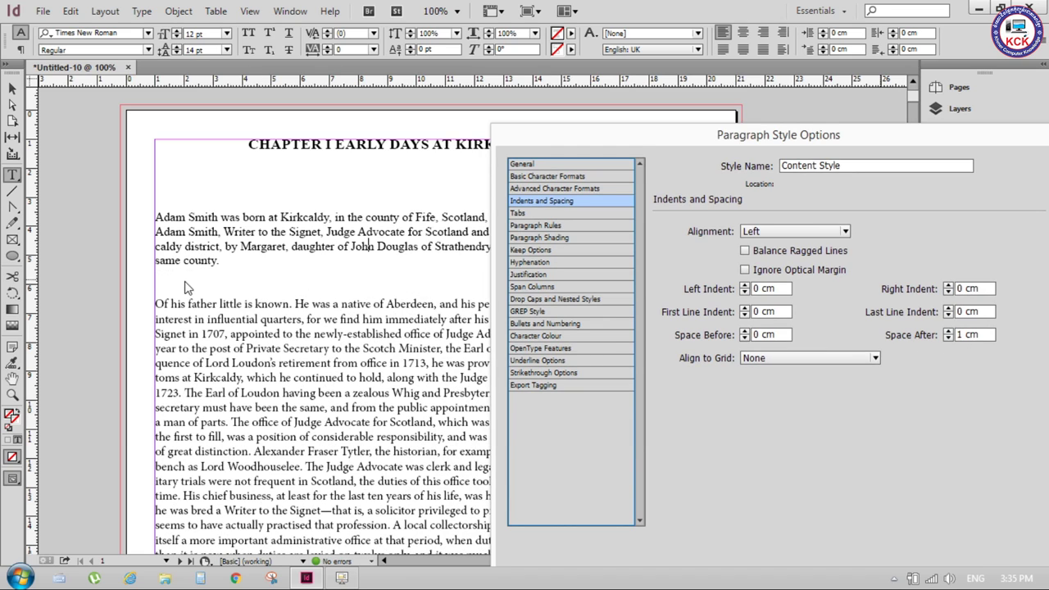
{"action": "left_click", "coordinate": [964, 335]}
{"action": "key", "text": "BackSpace"}
{"action": "type", "text": "0.5"}
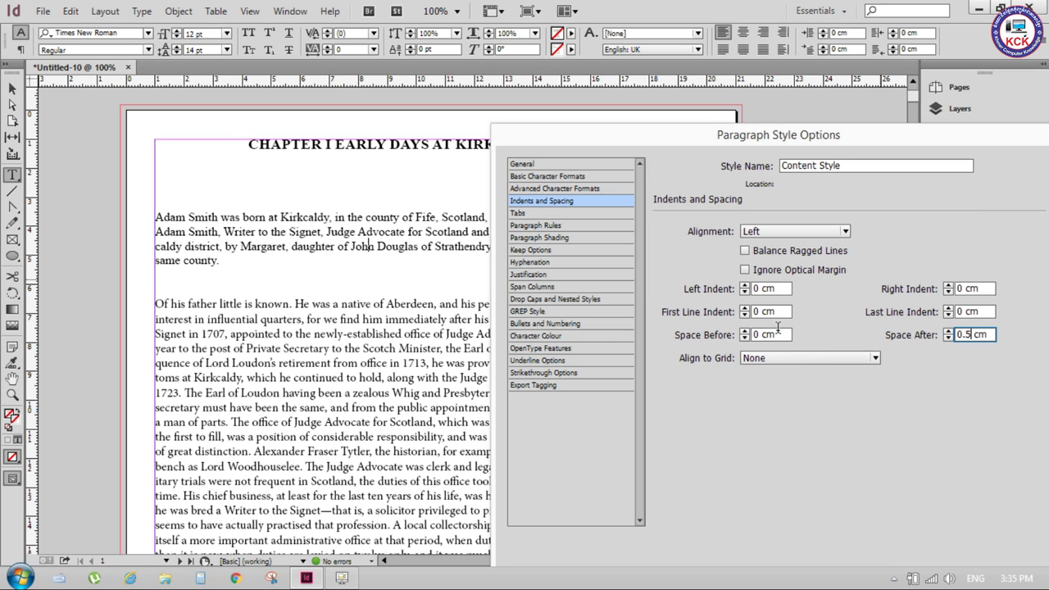
{"action": "left_click", "coordinate": [783, 335]}
- Lower Space After to 0.3 cm and finally settle on 0.2 cm
{"action": "left_click", "coordinate": [968, 334]}
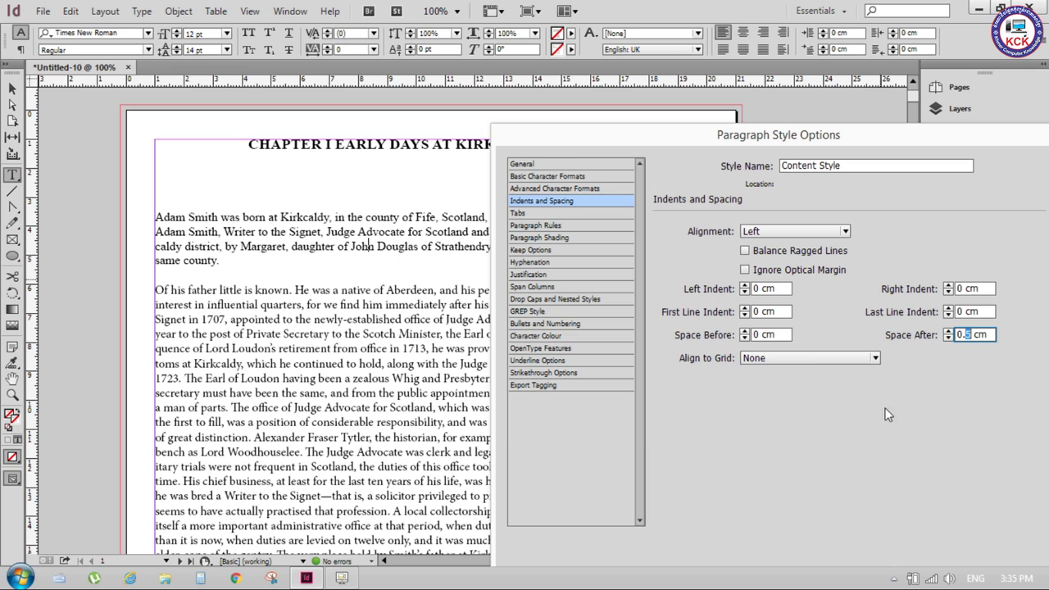
{"action": "type", "text": "0.3"}
{"action": "left_click", "coordinate": [781, 336]}
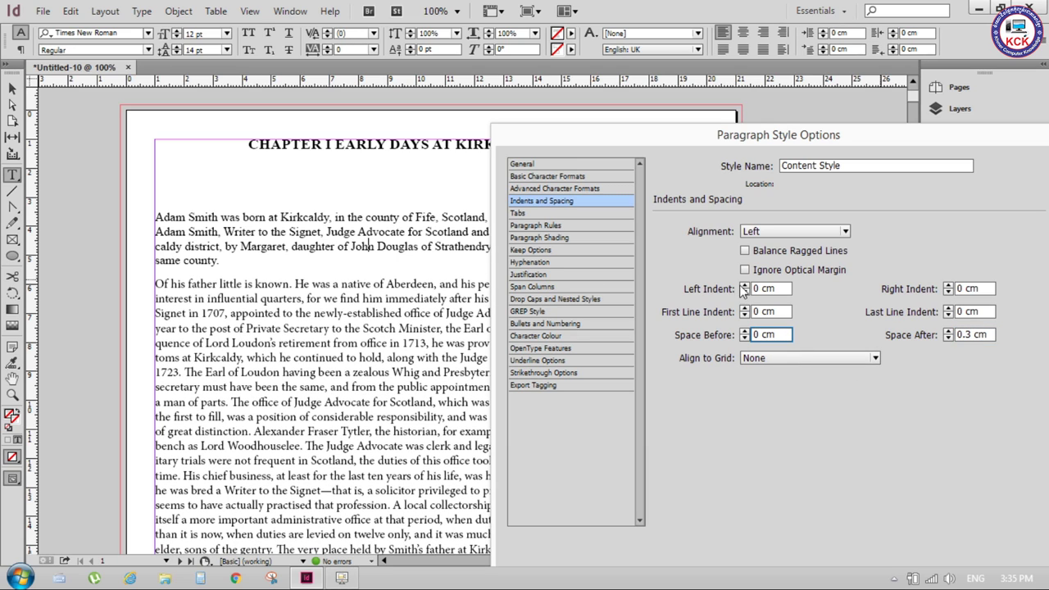
{"action": "left_click", "coordinate": [970, 334]}
{"action": "type", "text": "2"}
{"action": "left_click", "coordinate": [782, 336]}
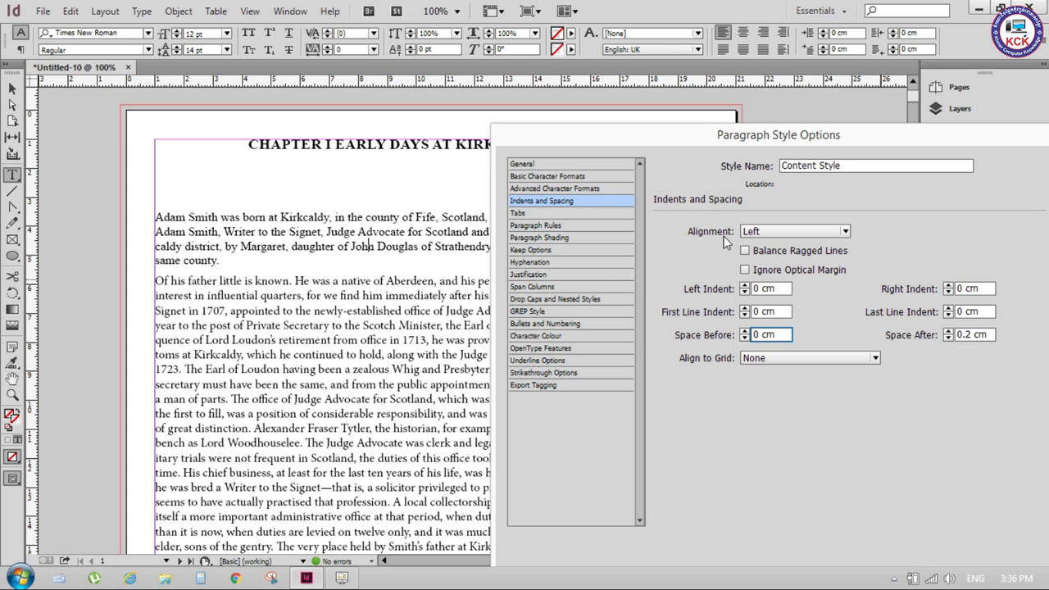
{"action": "mouse_move", "coordinate": [630, 137]}
{"action": "left_mouse_down"}
{"action": "mouse_move", "coordinate": [671, 413]}
{"action": "mouse_move", "coordinate": [660, 237]}
{"action": "mouse_move", "coordinate": [571, 208]}
{"action": "left_mouse_up"}
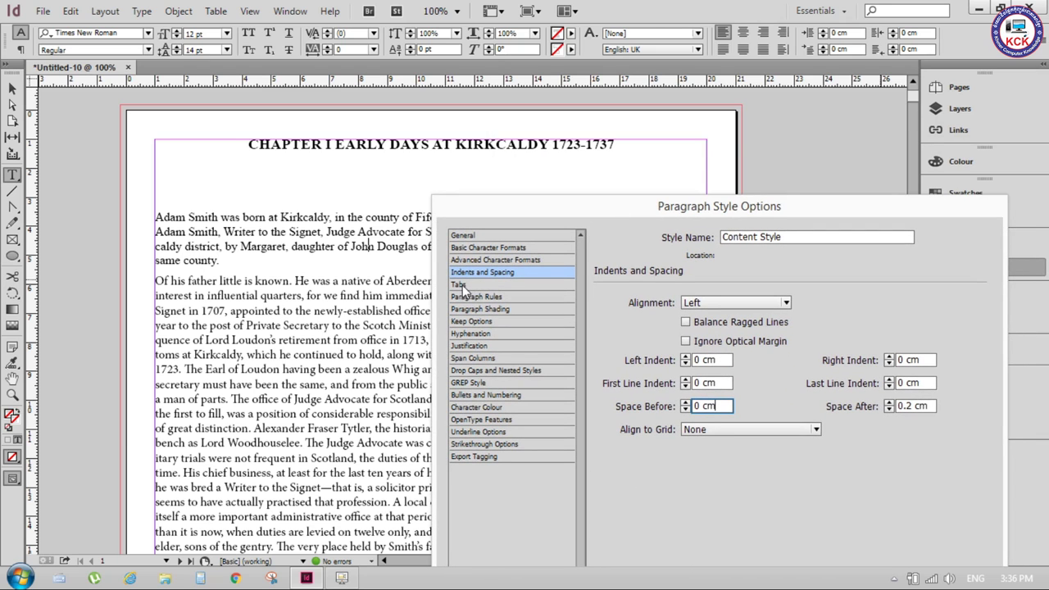
{"action": "left_click", "coordinate": [464, 284]}
{"action": "left_click", "coordinate": [457, 284]}
{"action": "left_click", "coordinate": [480, 308]}
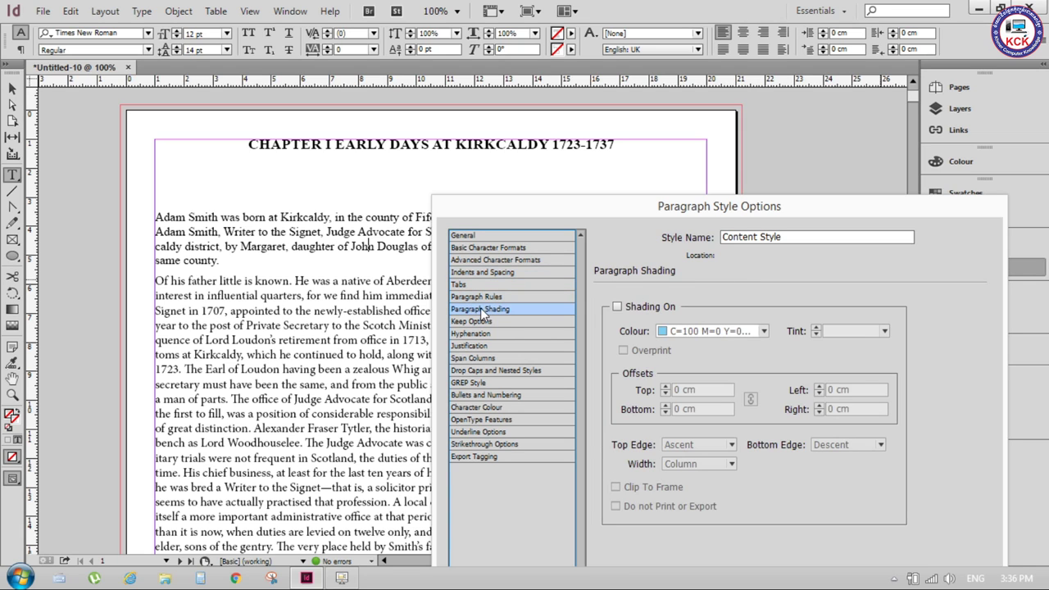
{"action": "left_click", "coordinate": [476, 321]}
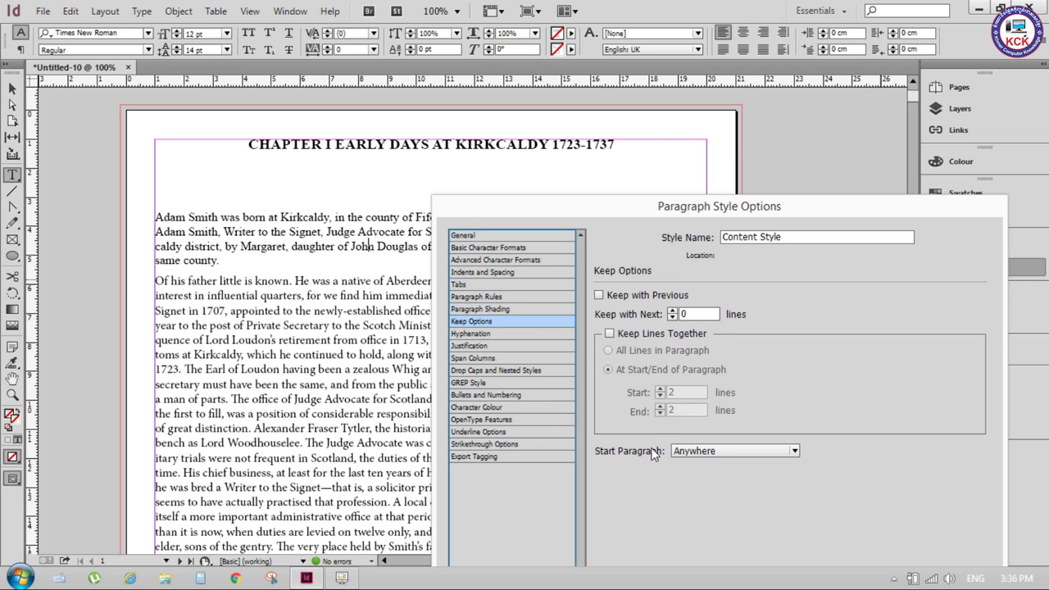
{"action": "left_click", "coordinate": [470, 336]}
{"action": "left_click", "coordinate": [471, 347]}
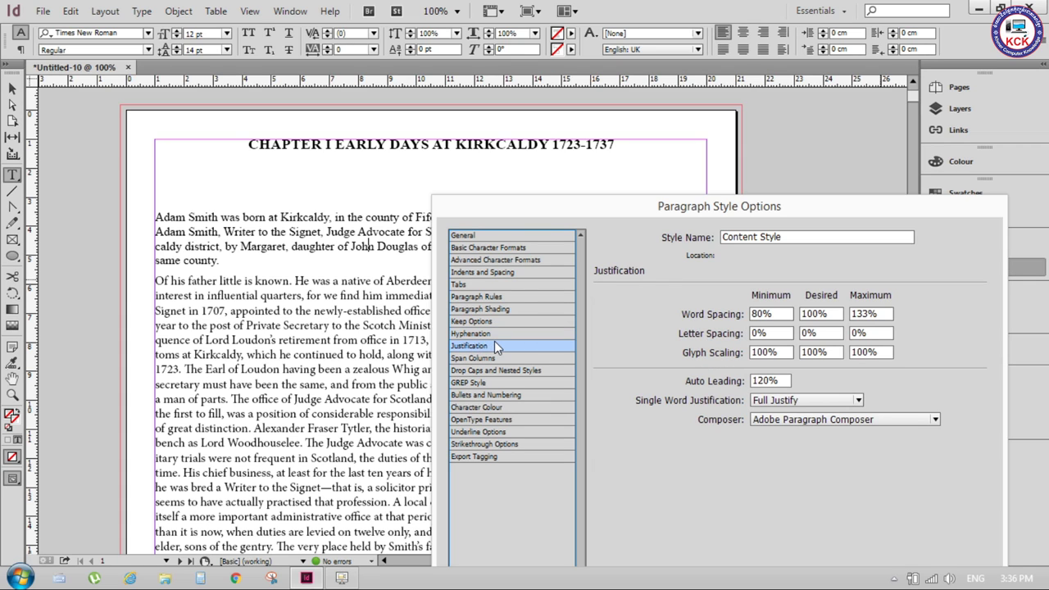
{"action": "left_click", "coordinate": [504, 250]}
{"action": "left_click", "coordinate": [504, 260]}
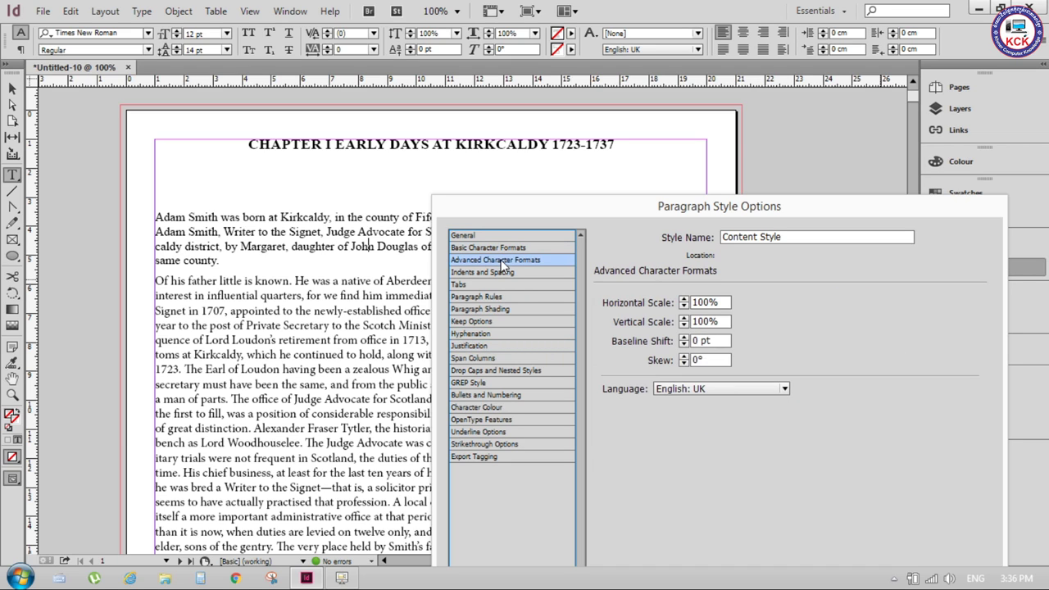
{"action": "left_click", "coordinate": [503, 274]}
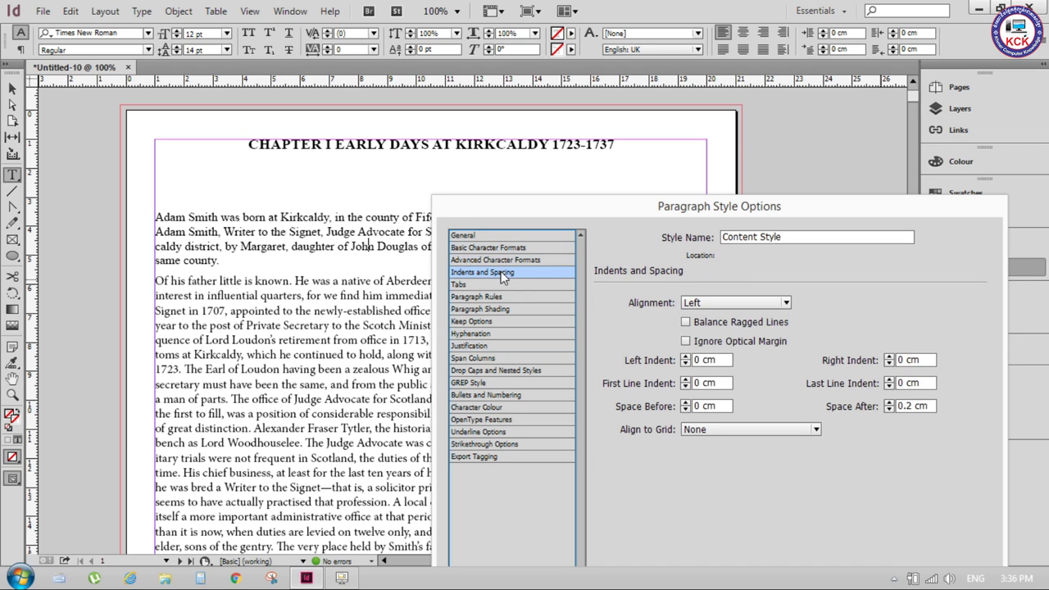
- Reposition the Content Style options window and set its Alignment to Left Justify
{"action": "left_click", "coordinate": [737, 307]}
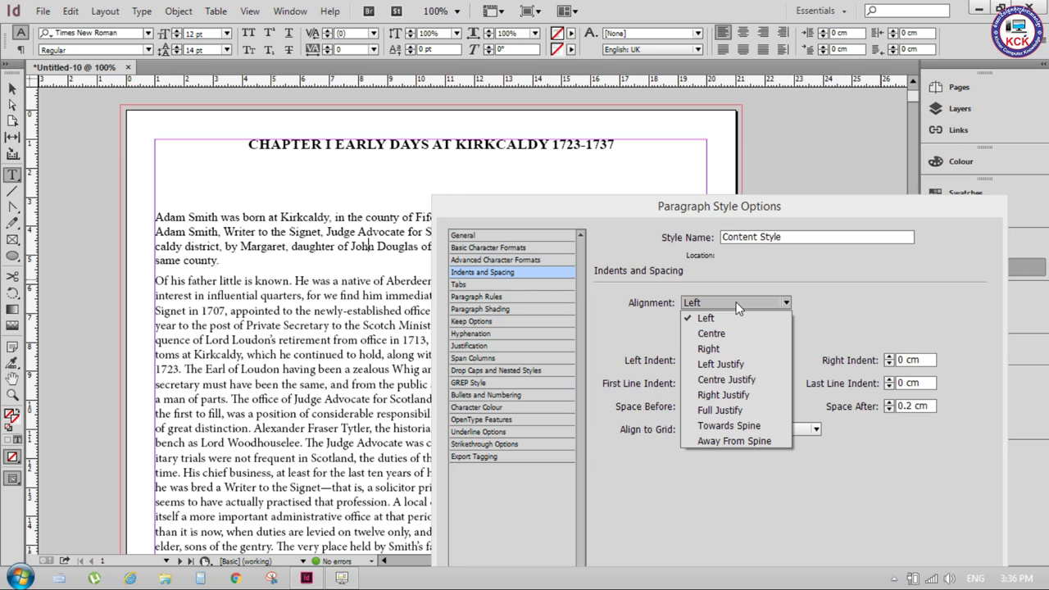
{"action": "mouse_move", "coordinate": [696, 210]}
{"action": "left_mouse_down"}
{"action": "mouse_move", "coordinate": [684, 324]}
{"action": "mouse_move", "coordinate": [674, 251]}
{"action": "left_mouse_up"}
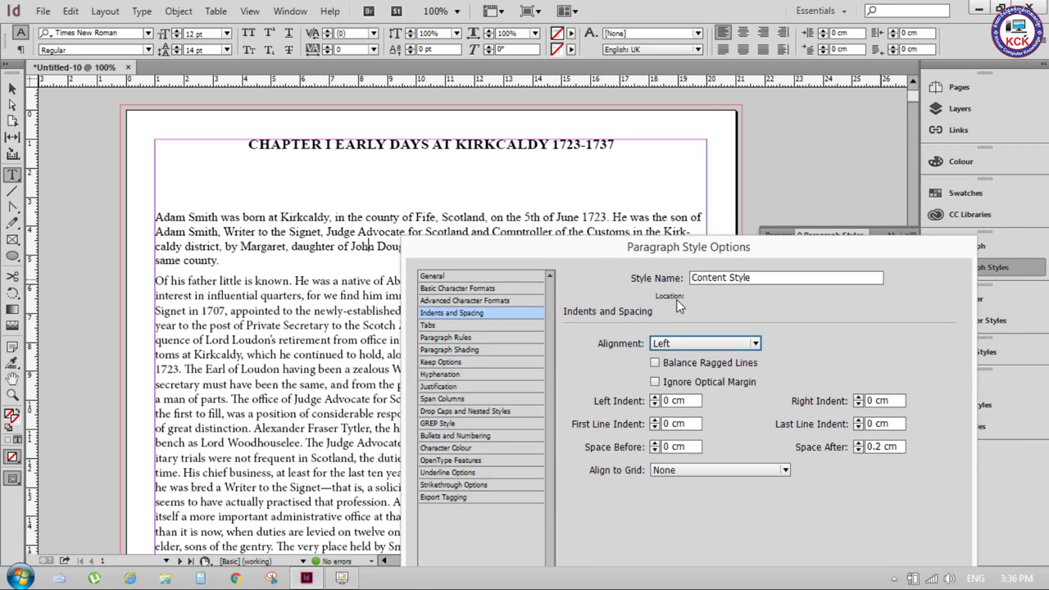
{"action": "left_click", "coordinate": [704, 346]}
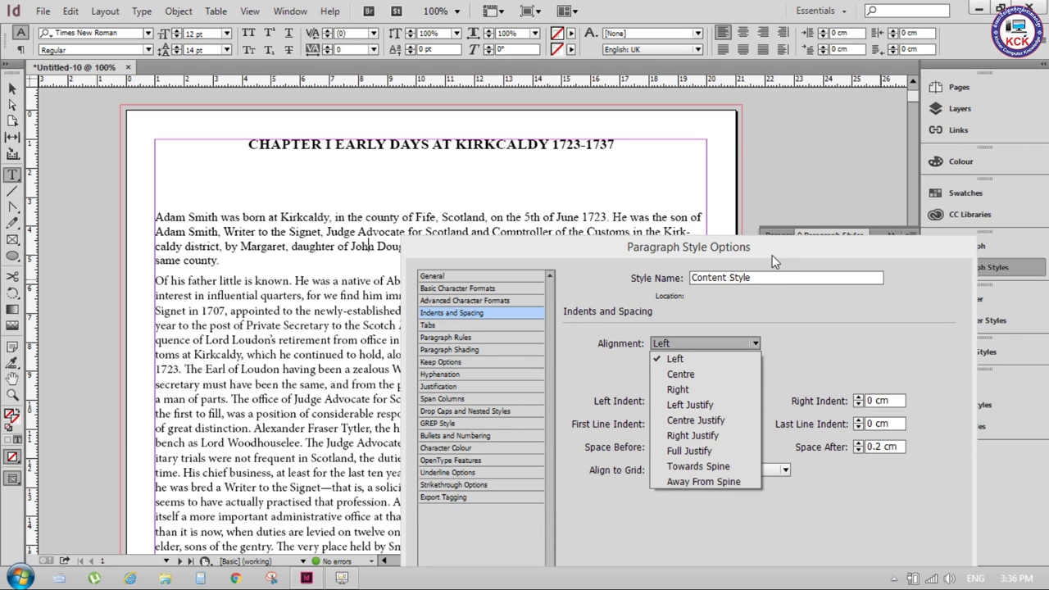
{"action": "left_click_drag", "start_coordinate": [773, 261], "coordinate": [766, 309]}
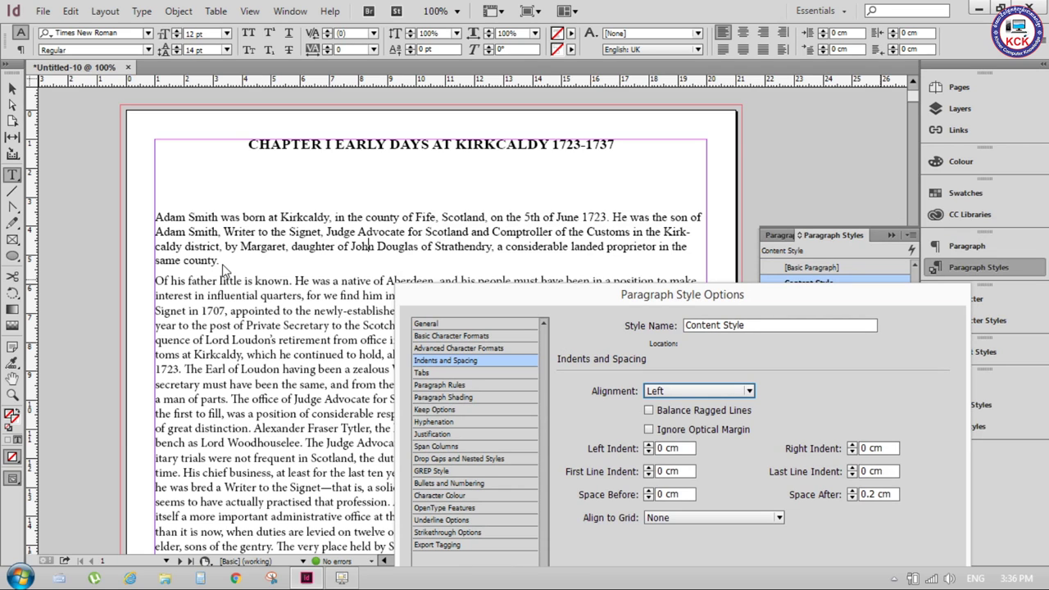
{"action": "left_click", "coordinate": [698, 392]}
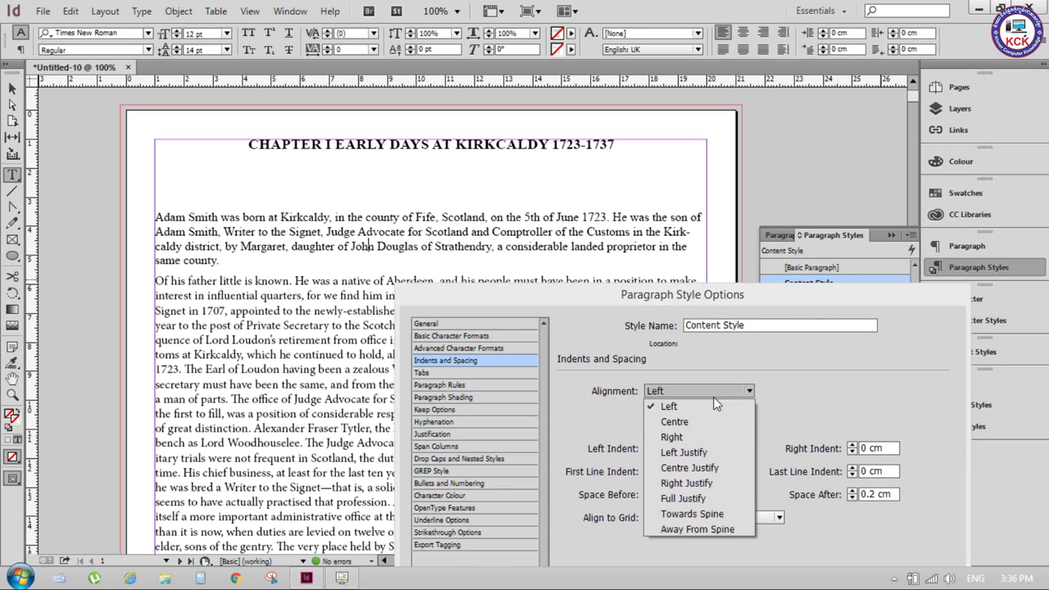
{"action": "left_click", "coordinate": [697, 450]}
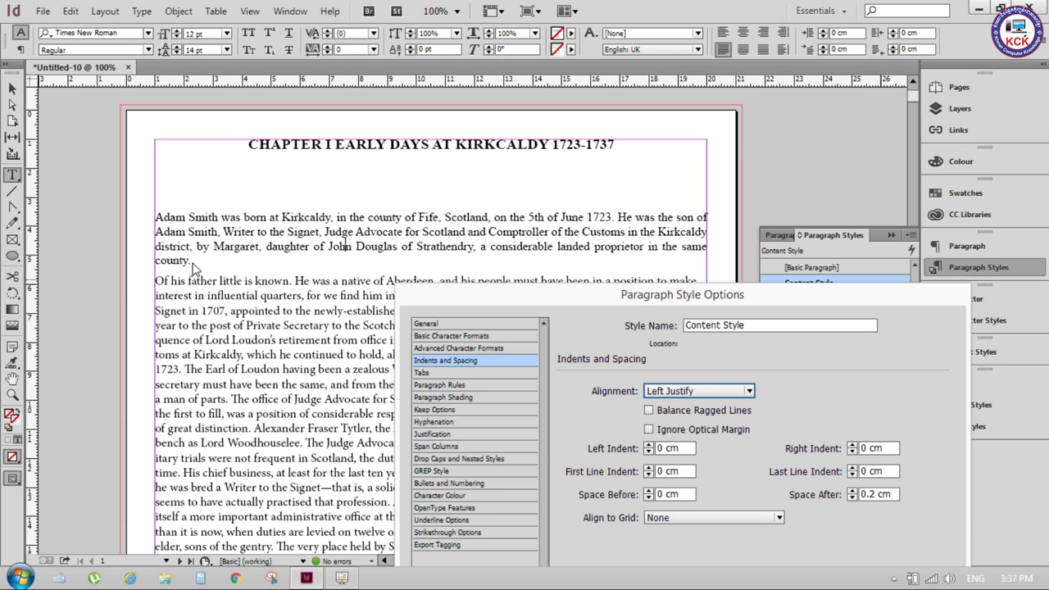
- Preview Centre, Right and Full Justify on the body text, then settle on Left Justify
{"action": "left_click", "coordinate": [722, 392]}
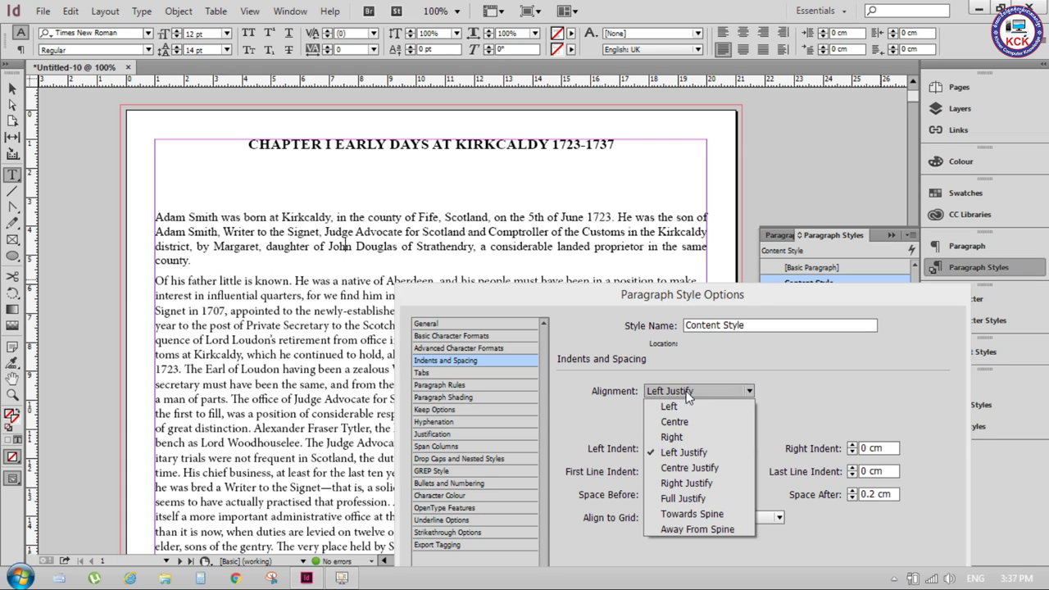
{"action": "left_click", "coordinate": [719, 469]}
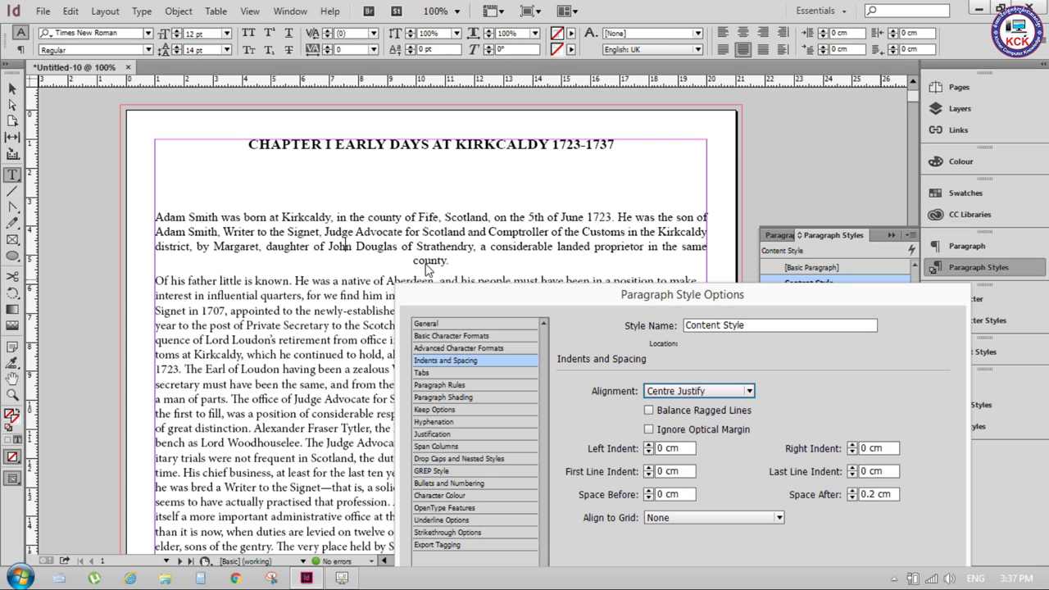
{"action": "left_click", "coordinate": [679, 392]}
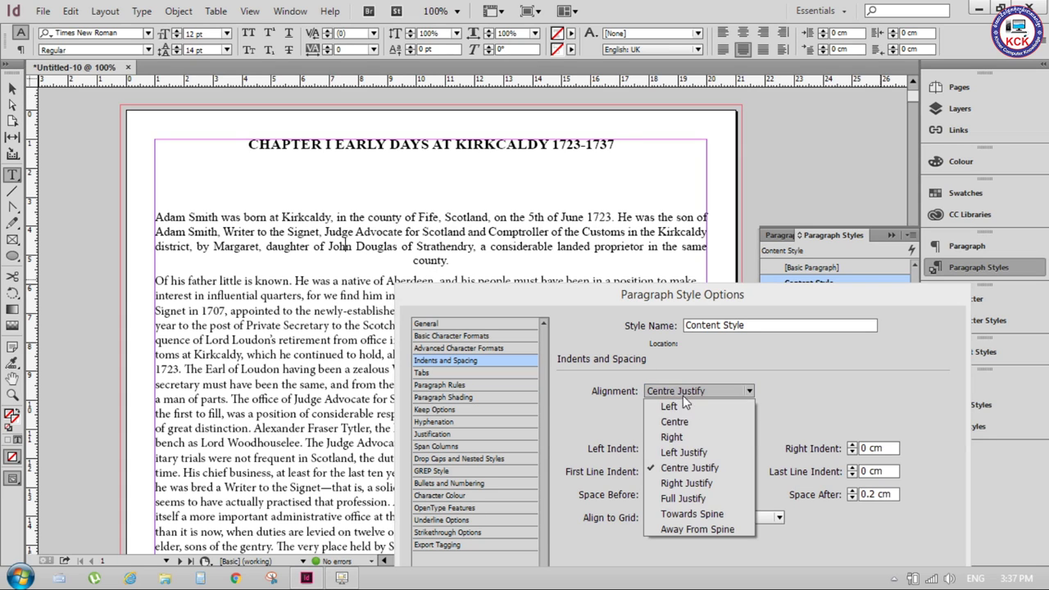
{"action": "left_click", "coordinate": [686, 483]}
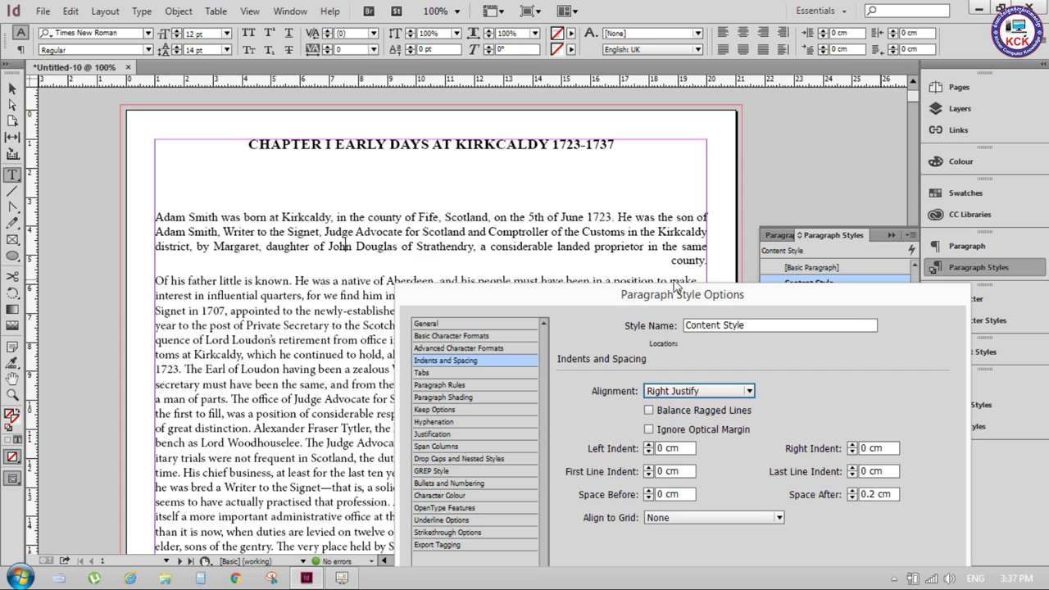
{"action": "left_click", "coordinate": [717, 388]}
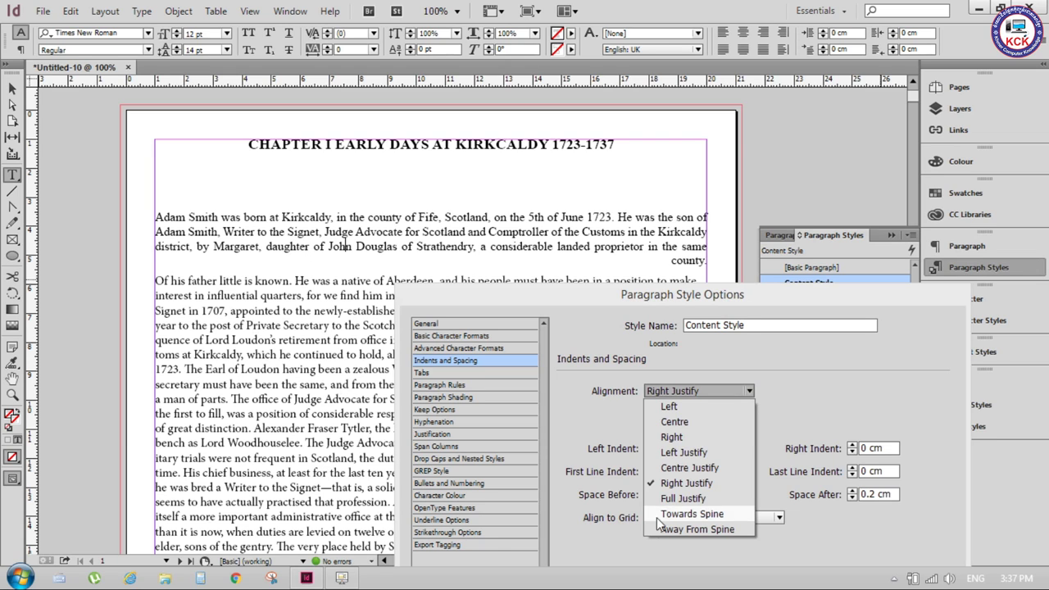
{"action": "left_click", "coordinate": [683, 498]}
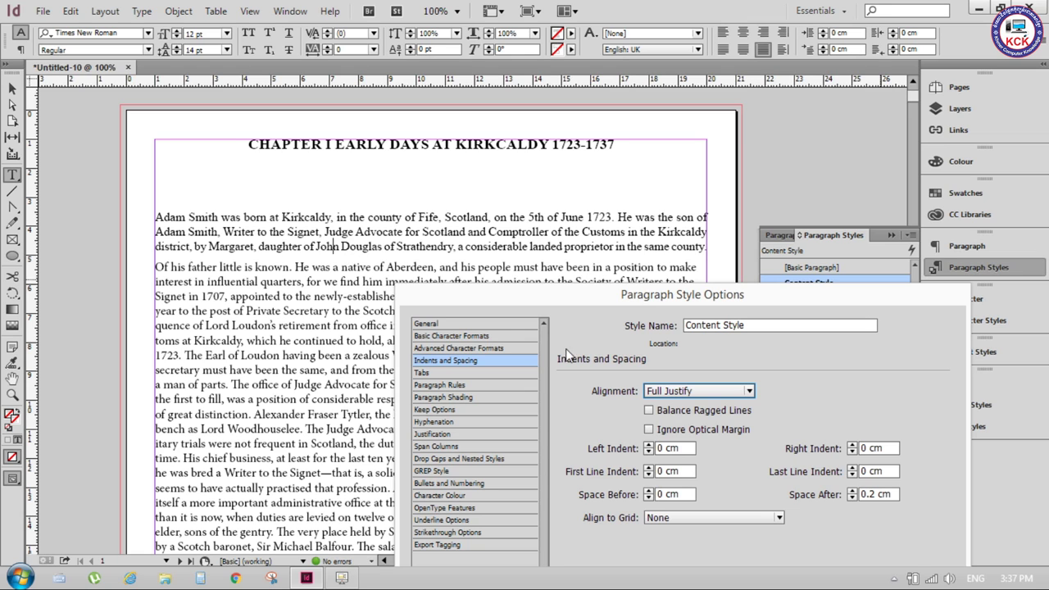
{"action": "left_click", "coordinate": [680, 390]}
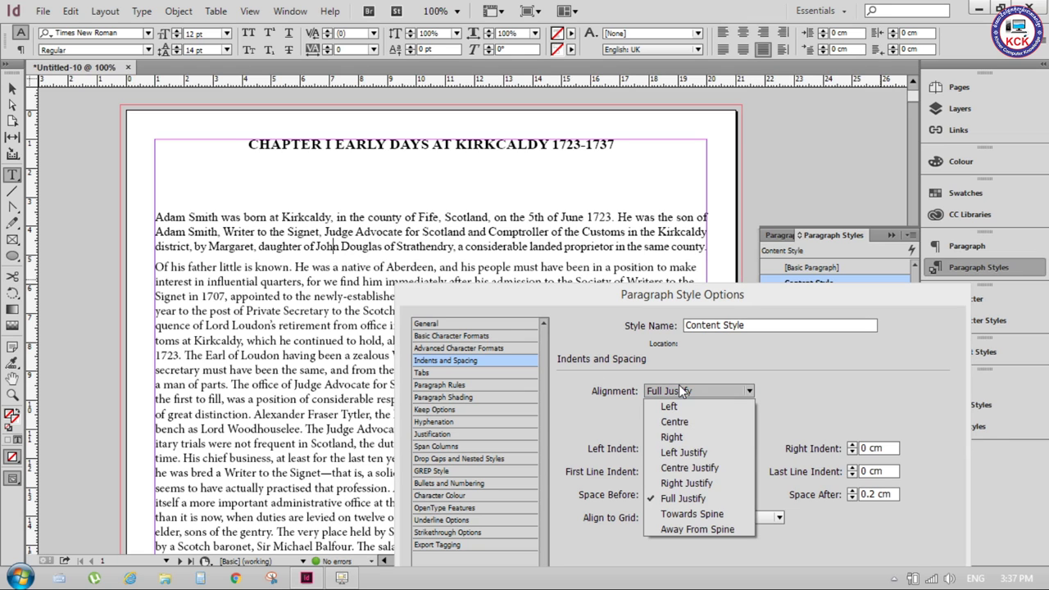
{"action": "left_click", "coordinate": [698, 452]}
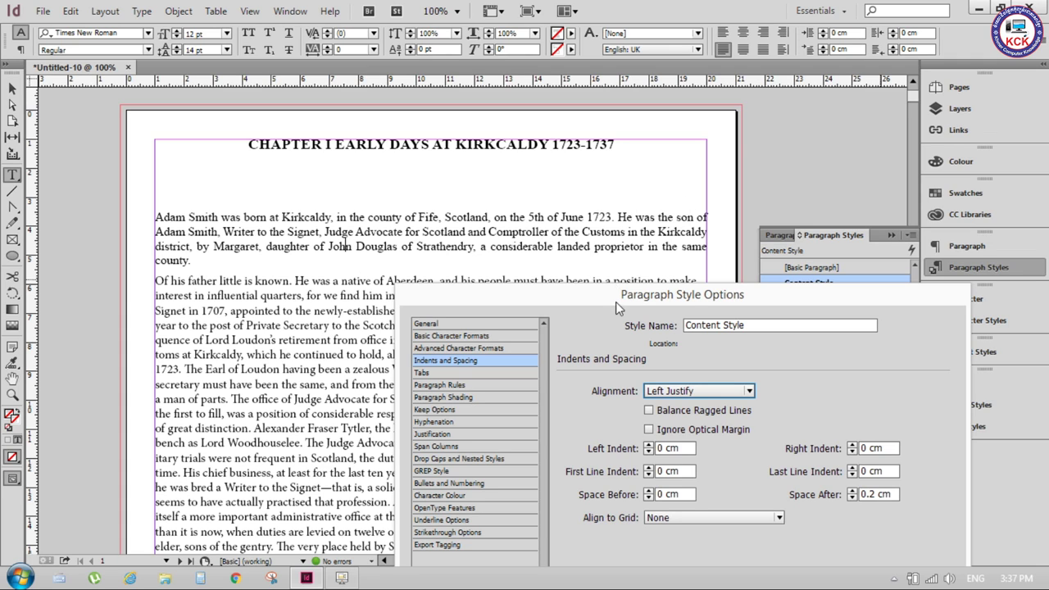
- Accept the Paragraph Style Options settings with OK and deselect the text
{"action": "left_click_drag", "start_coordinate": [694, 302], "coordinate": [647, 104]}
{"action": "left_click", "coordinate": [790, 544]}
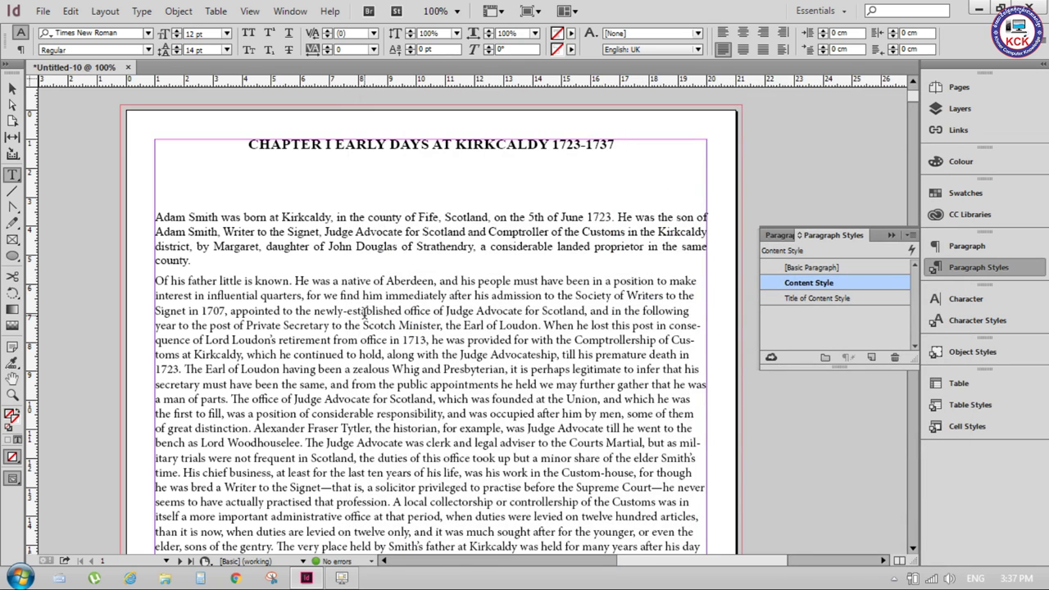
{"action": "key", "text": "ctrl+shift+a"}
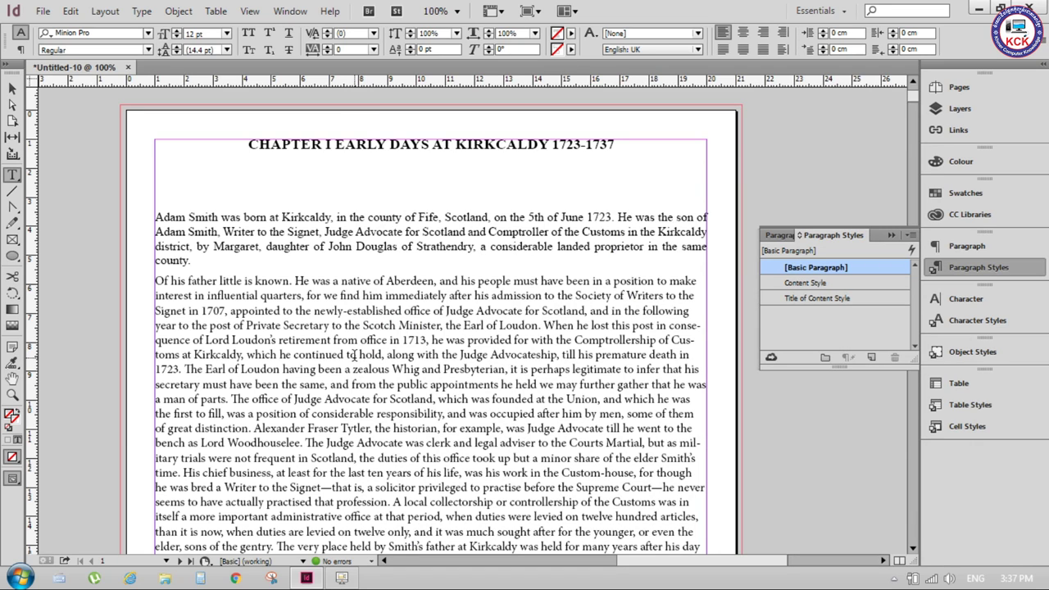
- Apply Content Style to the 'Of his father' and 'Smith's father' paragraphs, then open Content Style's options
{"action": "left_click", "coordinate": [807, 283]}
{"action": "scroll", "coordinate": [696, 332], "scroll_direction": "down", "scroll_amount": 5}
{"action": "left_click", "coordinate": [647, 410]}
{"action": "left_click", "coordinate": [806, 285]}
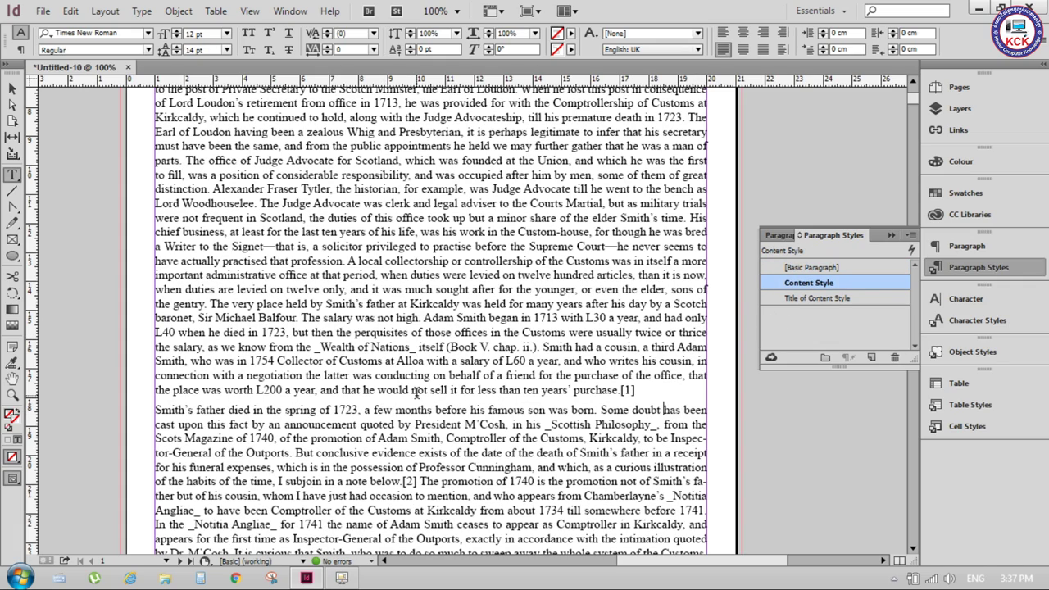
{"action": "scroll", "coordinate": [370, 393], "scroll_direction": "up", "scroll_amount": 5}
{"action": "scroll", "coordinate": [187, 230], "scroll_direction": "down", "scroll_amount": 5}
{"action": "scroll", "coordinate": [187, 230], "scroll_direction": "down", "scroll_amount": 1}
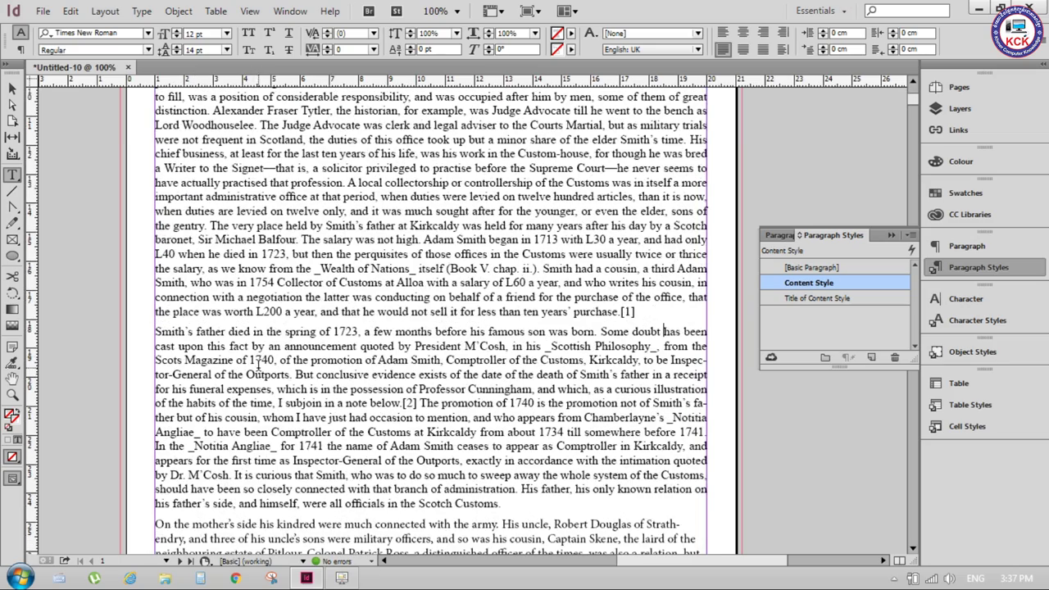
{"action": "double_click", "coordinate": [785, 284]}
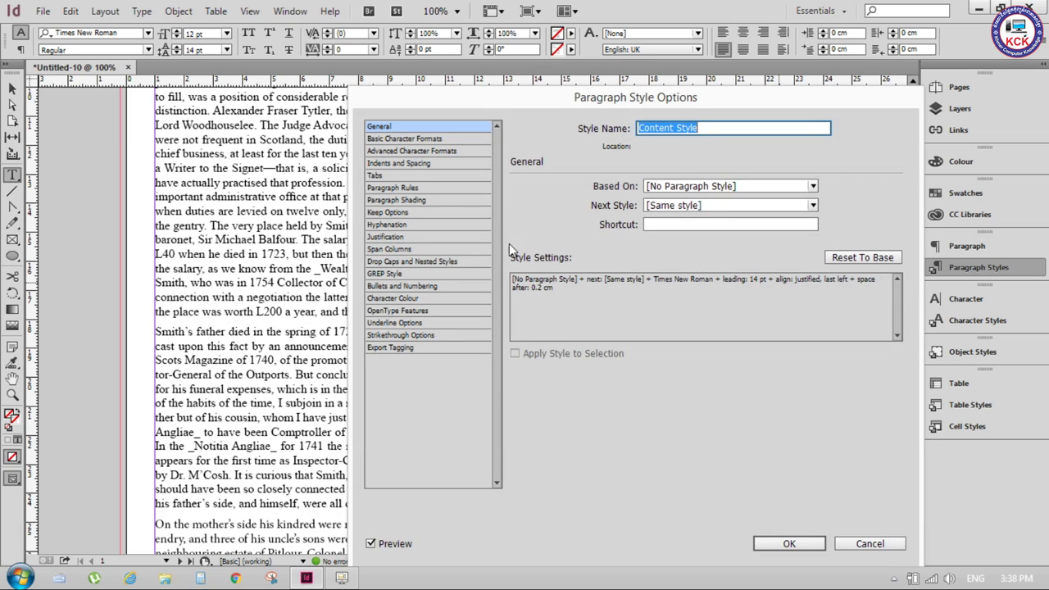
- Review Content Style's shading, keep options, hyphenation, justification, rules and tabs categories
{"action": "left_click", "coordinate": [421, 202]}
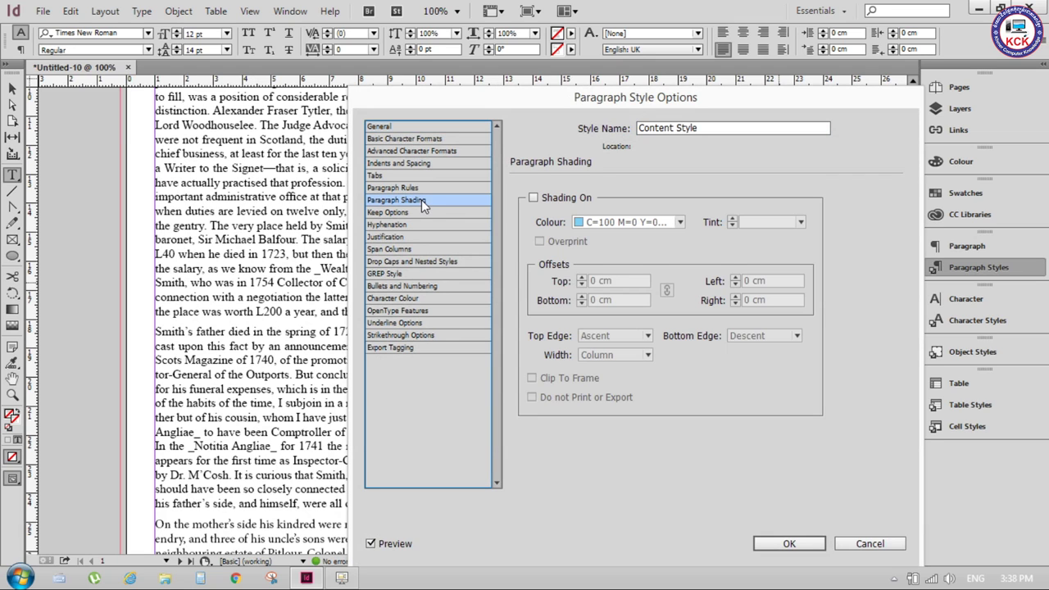
{"action": "left_click", "coordinate": [410, 212]}
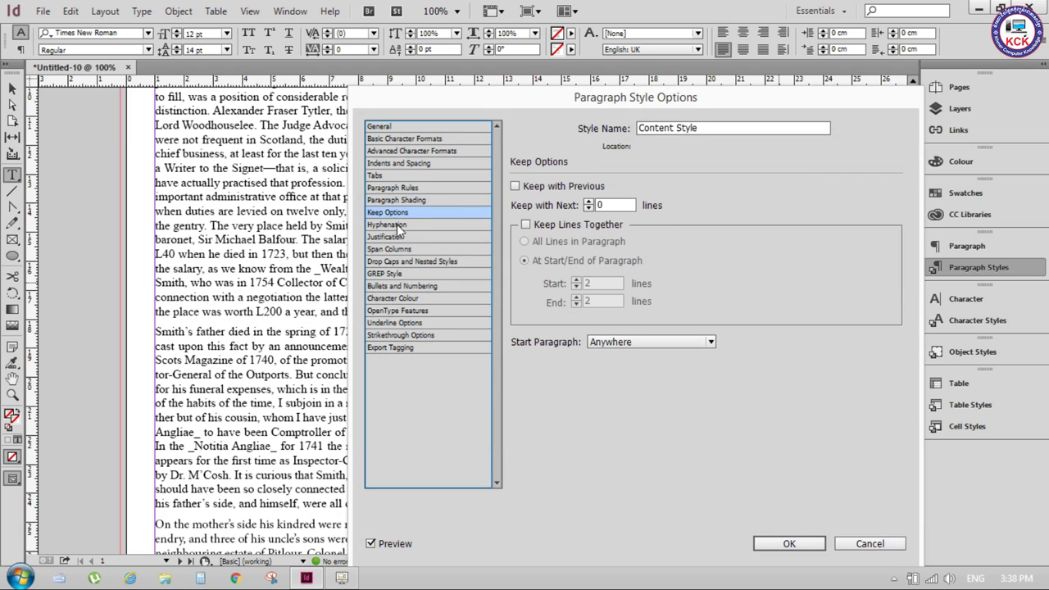
{"action": "left_click", "coordinate": [396, 224]}
{"action": "left_click", "coordinate": [395, 235]}
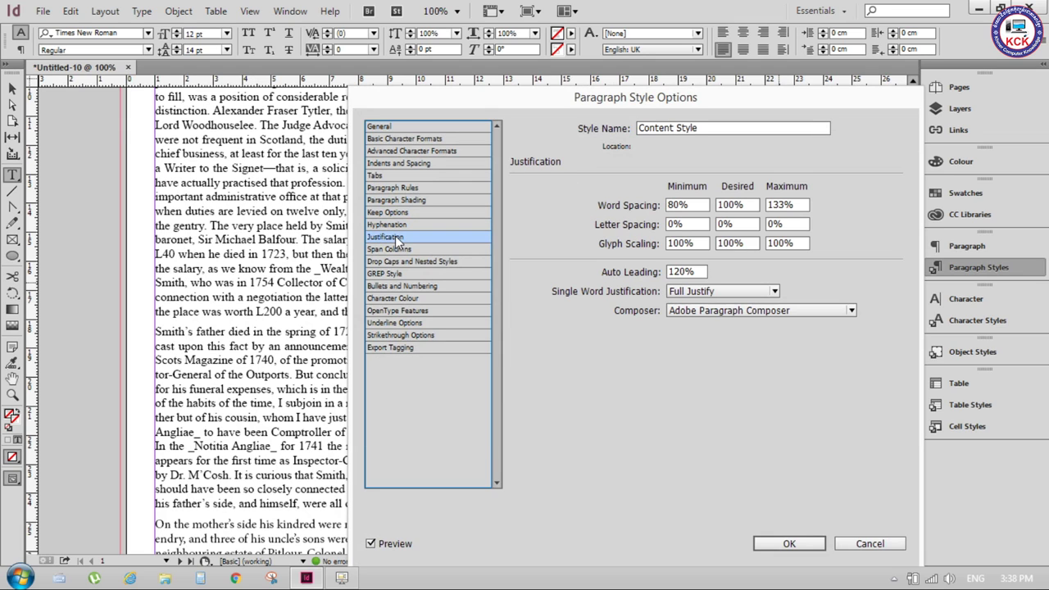
{"action": "left_click", "coordinate": [392, 189]}
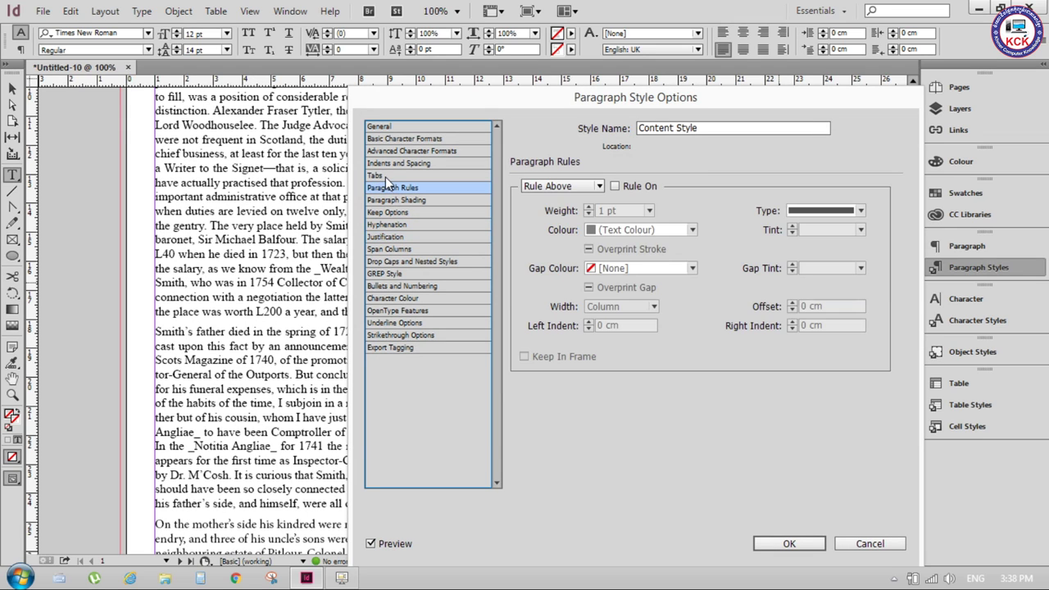
{"action": "left_click", "coordinate": [389, 175]}
- Set Content Style's Space After to 0.3 cm under Indents and Spacing and confirm
{"action": "left_click", "coordinate": [387, 163]}
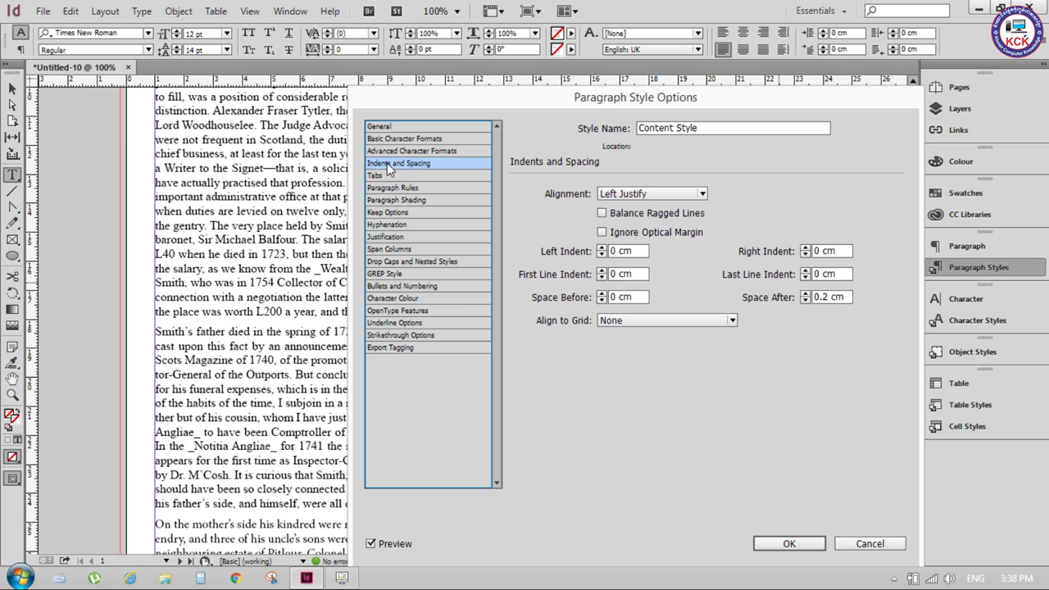
{"action": "left_click", "coordinate": [830, 300]}
{"action": "left_click_drag", "start_coordinate": [829, 300], "coordinate": [825, 299]}
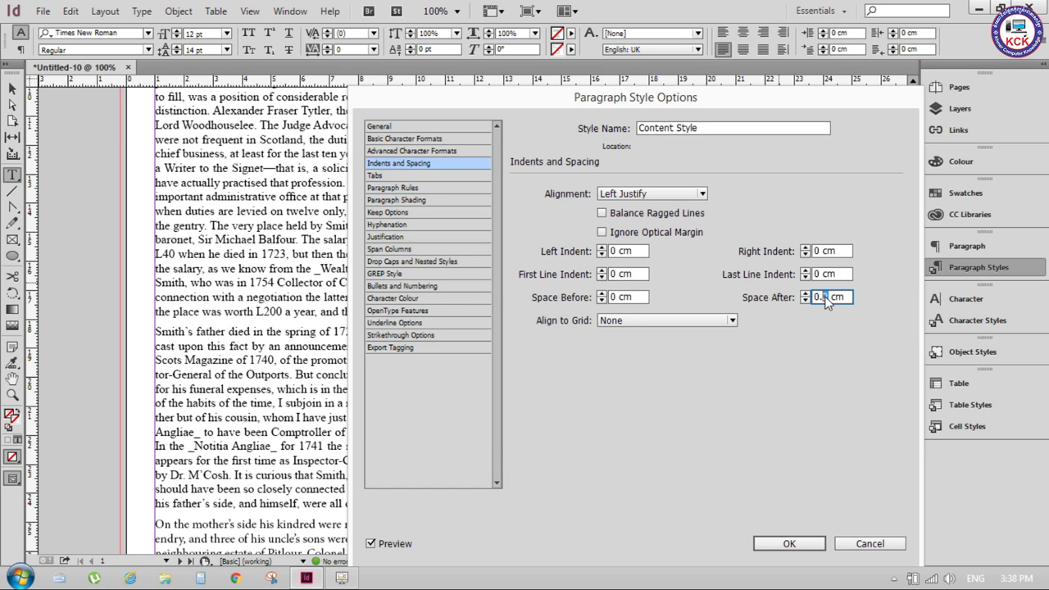
{"action": "left_click", "coordinate": [793, 544]}
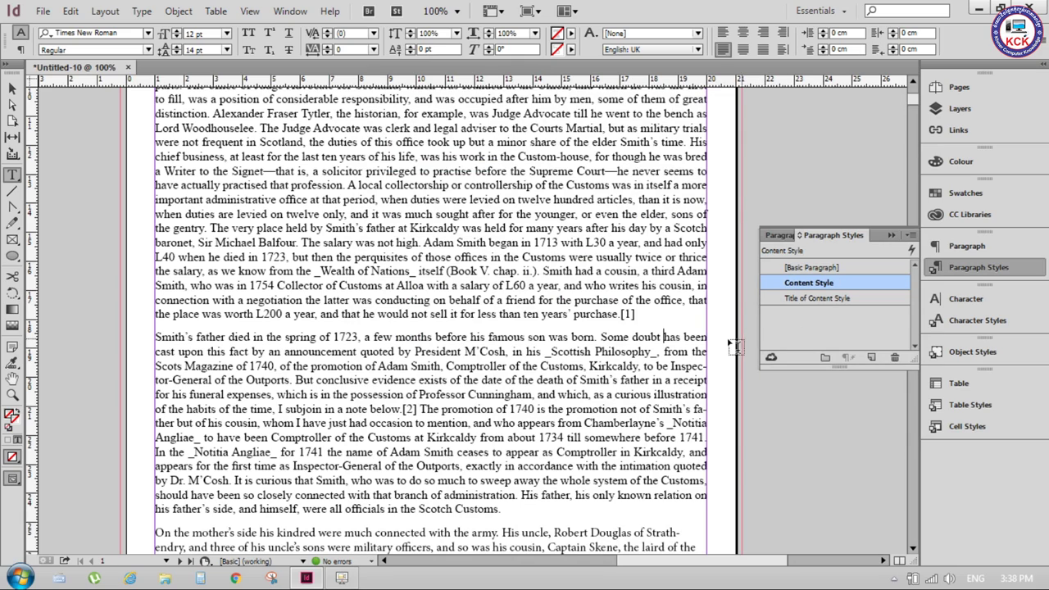
- Apply Content Style to the 'On the mother's side' paragraph
{"action": "scroll", "coordinate": [506, 328], "scroll_direction": "up", "scroll_amount": 5}
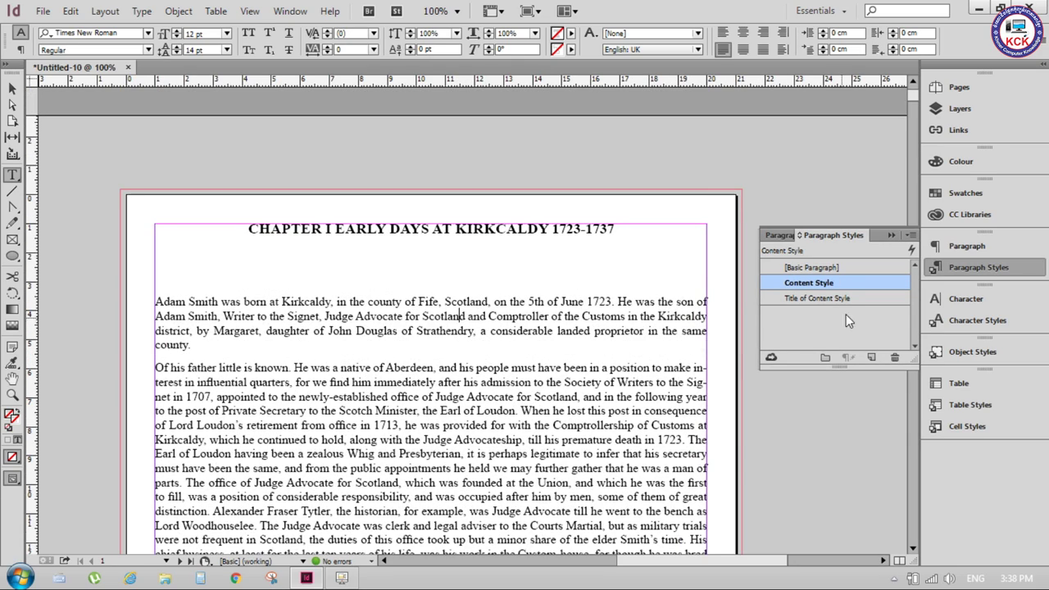
{"action": "key", "text": "Down"}
{"action": "key", "text": "Down"}
{"action": "key", "text": "Down"}
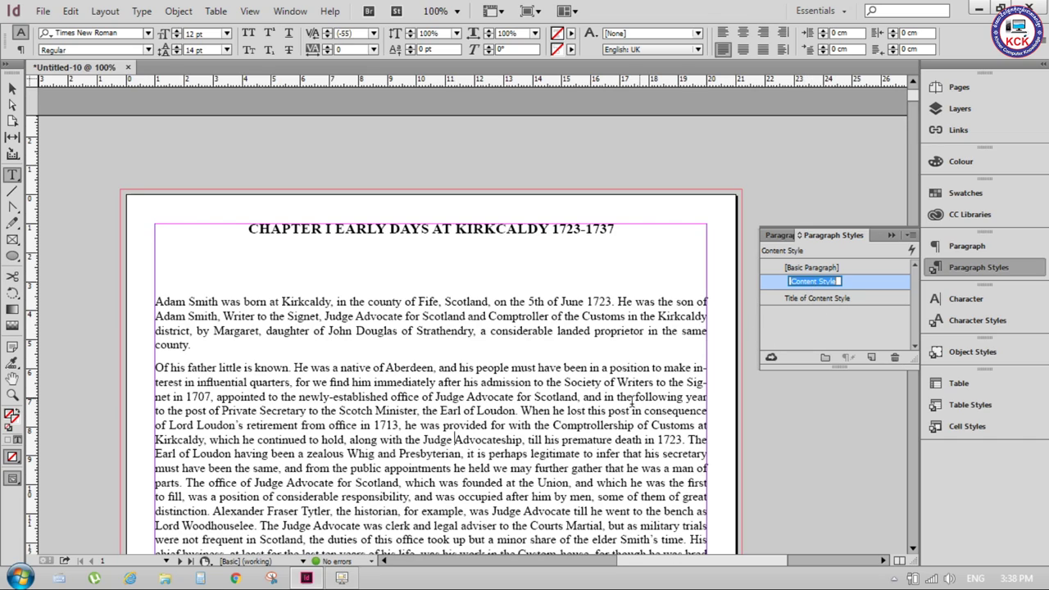
{"action": "key", "text": "Down"}
{"action": "key", "text": "Down"}
{"action": "key", "text": "Down"}
{"action": "key", "text": "Down"}
{"action": "key", "text": "Down"}
{"action": "key", "text": "Down"}
{"action": "key", "text": "Down"}
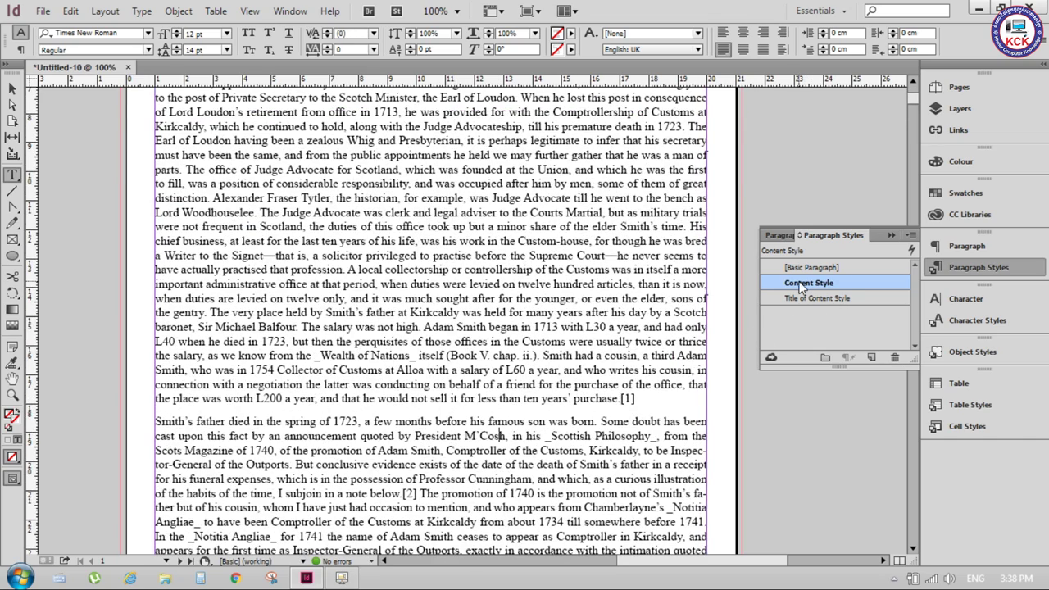
{"action": "scroll", "coordinate": [473, 359], "scroll_direction": "down", "scroll_amount": 3}
{"action": "scroll", "coordinate": [474, 359], "scroll_direction": "down", "scroll_amount": 3}
{"action": "scroll", "coordinate": [474, 359], "scroll_direction": "down", "scroll_amount": 2}
{"action": "left_click", "coordinate": [414, 334]}
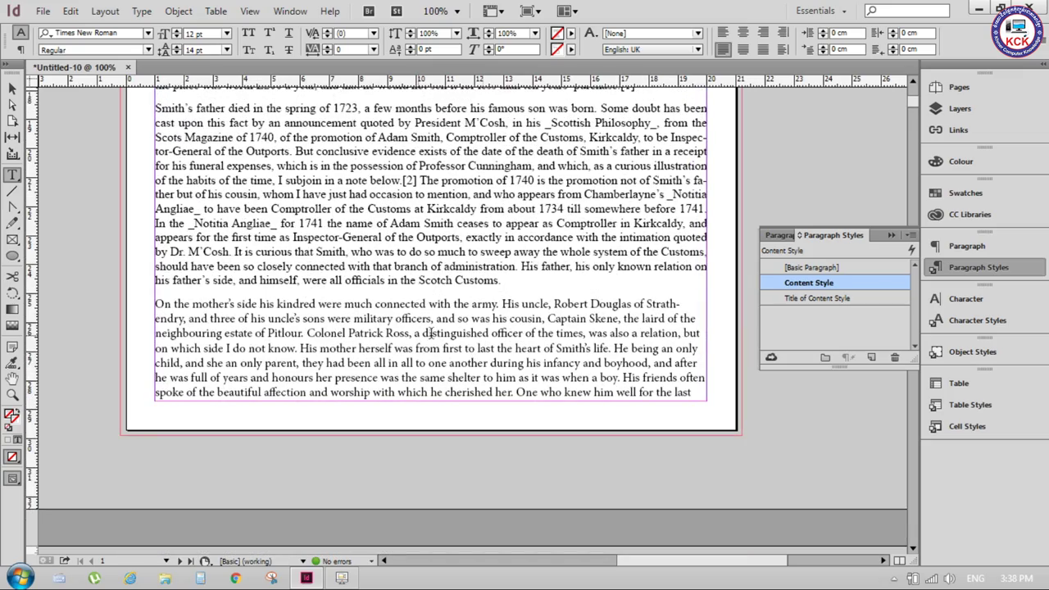
{"action": "left_click", "coordinate": [801, 269]}
{"action": "left_click", "coordinate": [811, 282]}
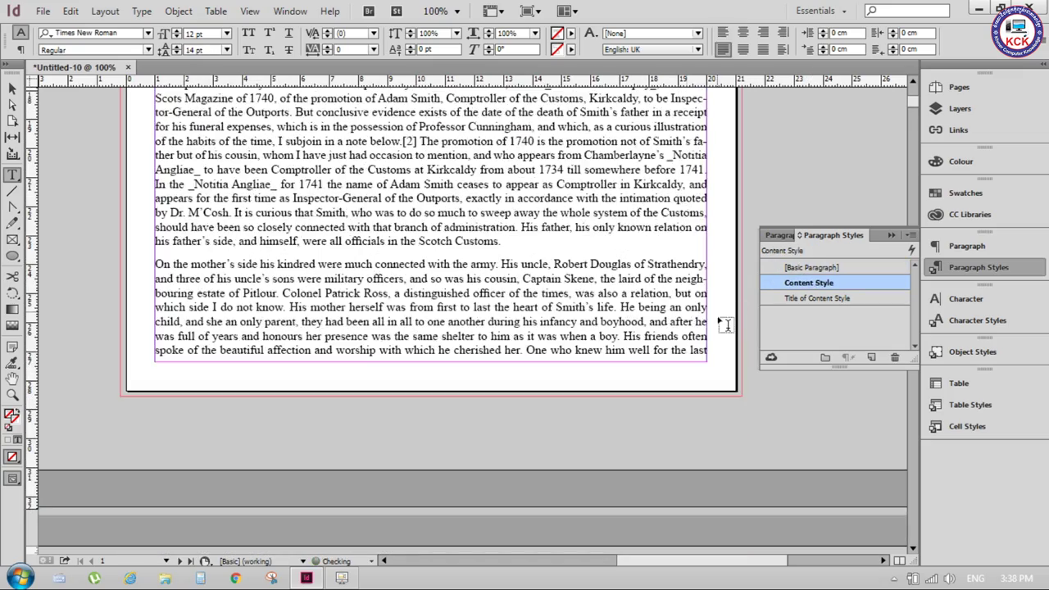
- Select all the text in the body story with Ctrl+A
{"action": "scroll", "coordinate": [720, 317], "scroll_direction": "up", "scroll_amount": 3}
{"action": "scroll", "coordinate": [720, 316], "scroll_direction": "up", "scroll_amount": 6}
{"action": "scroll", "coordinate": [720, 316], "scroll_direction": "up", "scroll_amount": 5}
{"action": "scroll", "coordinate": [720, 316], "scroll_direction": "up", "scroll_amount": 3}
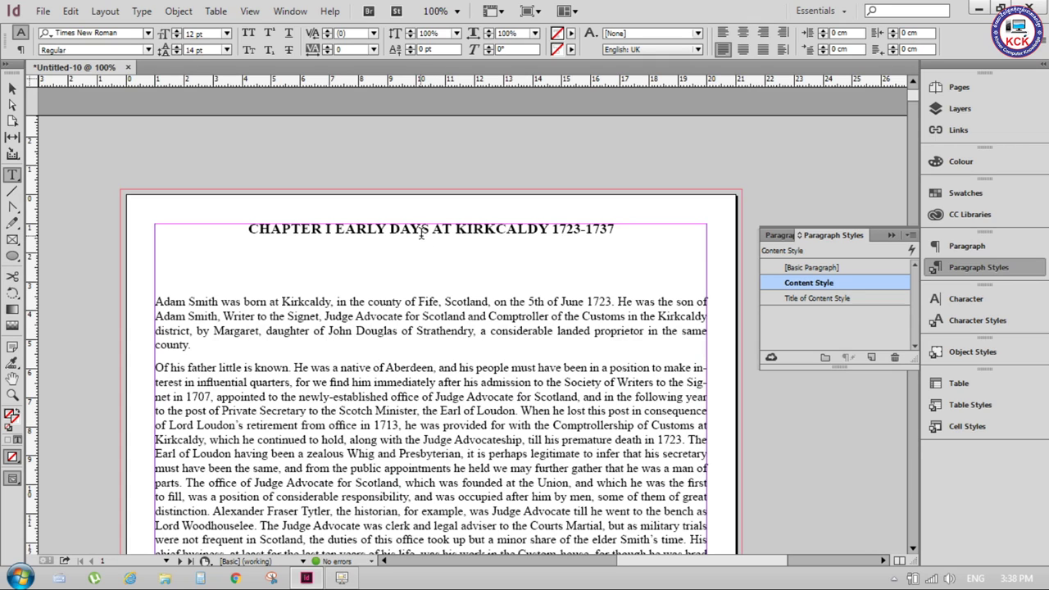
{"action": "left_click", "coordinate": [465, 330]}
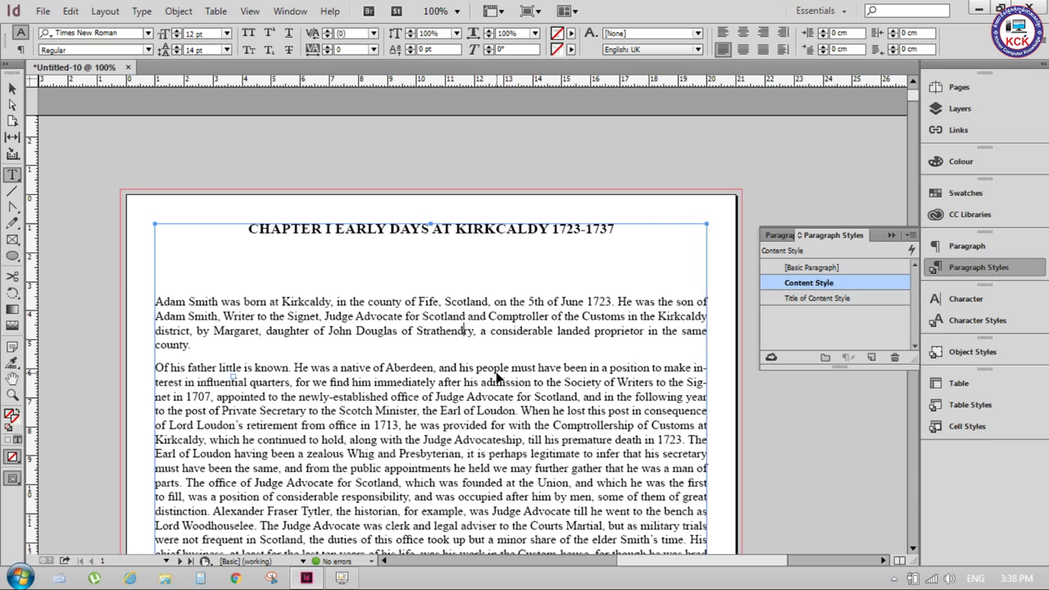
{"action": "key", "text": "ctrl+a"}
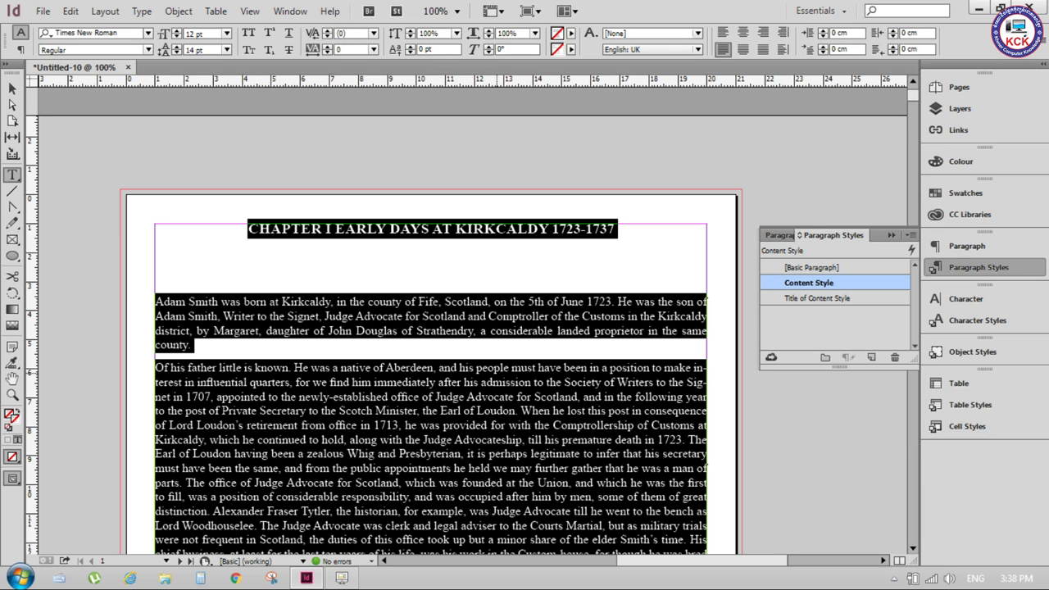
- Apply Content Style to the entire selected story
{"action": "key", "text": "ctrl+a"}
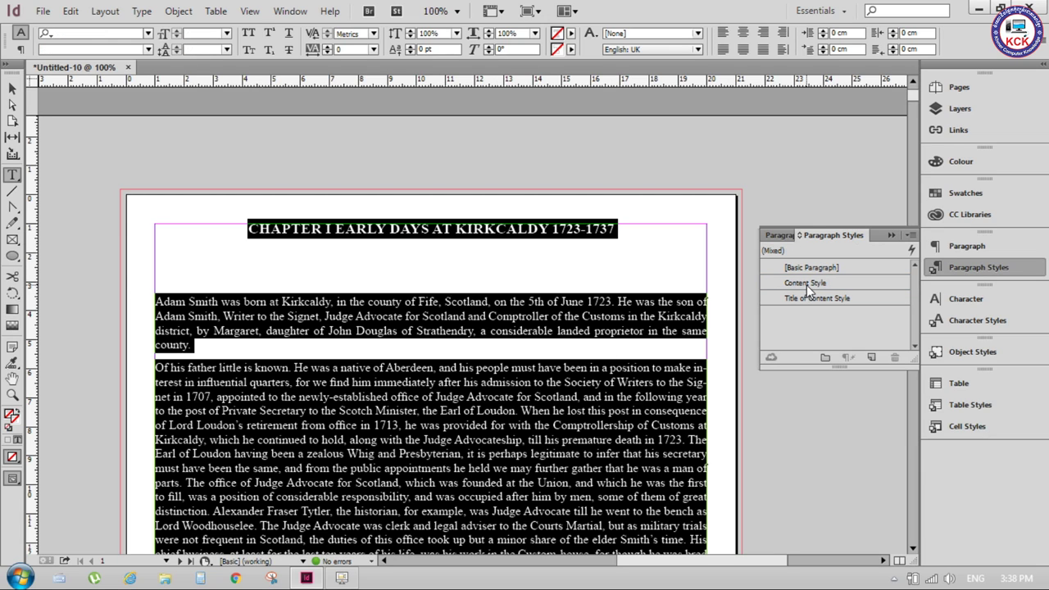
{"action": "left_click", "coordinate": [807, 285]}
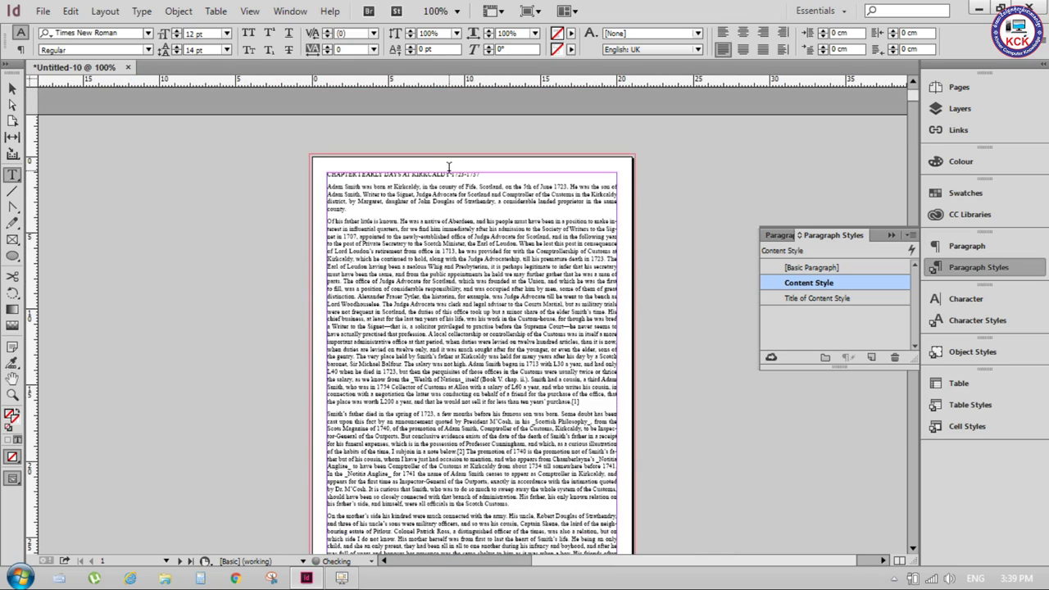
{"action": "key", "text": "ctrl+equal"}
{"action": "key", "text": "ctrl+equal"}
{"action": "key", "text": "ctrl+equal"}
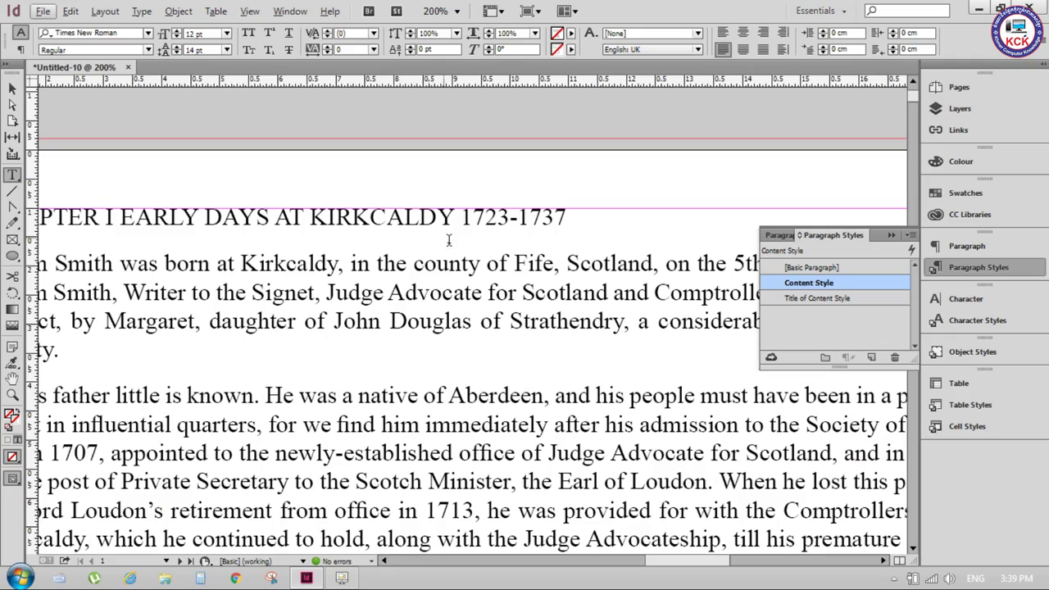
{"action": "scroll", "coordinate": [451, 246], "scroll_direction": "down", "scroll_amount": 1}
{"action": "key", "text": "ctrl+minus"}
{"action": "key", "text": "ctrl+minus"}
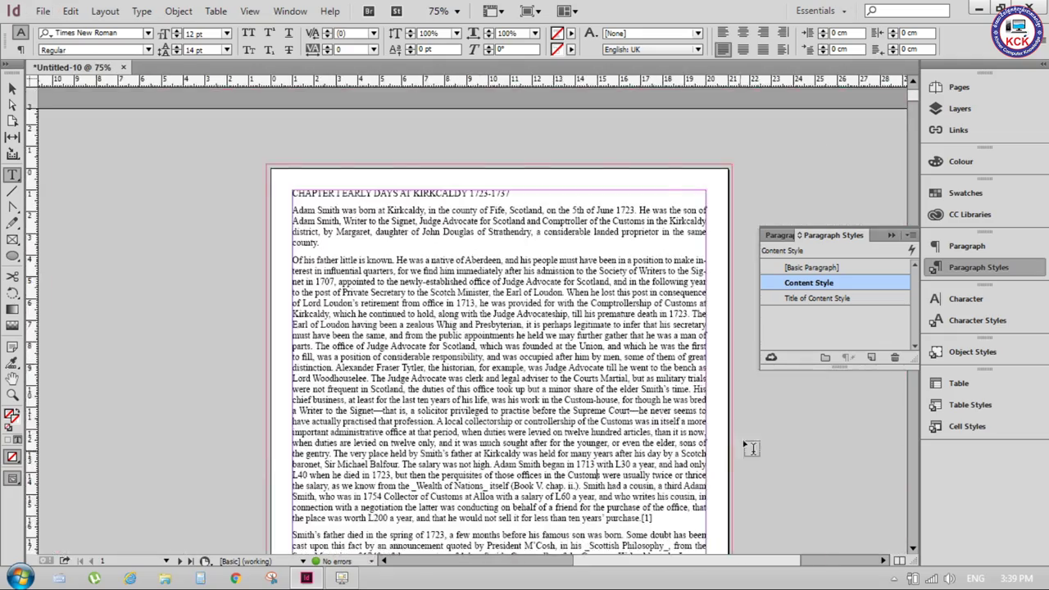
{"action": "key", "text": "ctrl+minus"}
{"action": "key", "text": "ctrl+minus"}
{"action": "scroll", "coordinate": [576, 397], "scroll_direction": "down", "scroll_amount": 5}
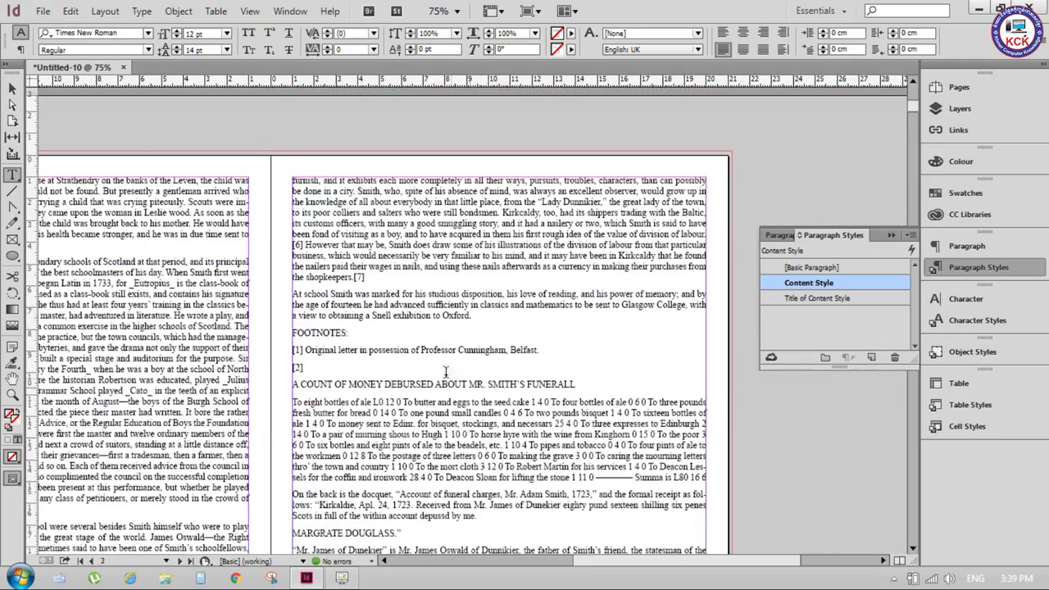
{"action": "scroll", "coordinate": [423, 345], "scroll_direction": "up", "scroll_amount": 3}
{"action": "scroll", "coordinate": [474, 329], "scroll_direction": "up", "scroll_amount": 3}
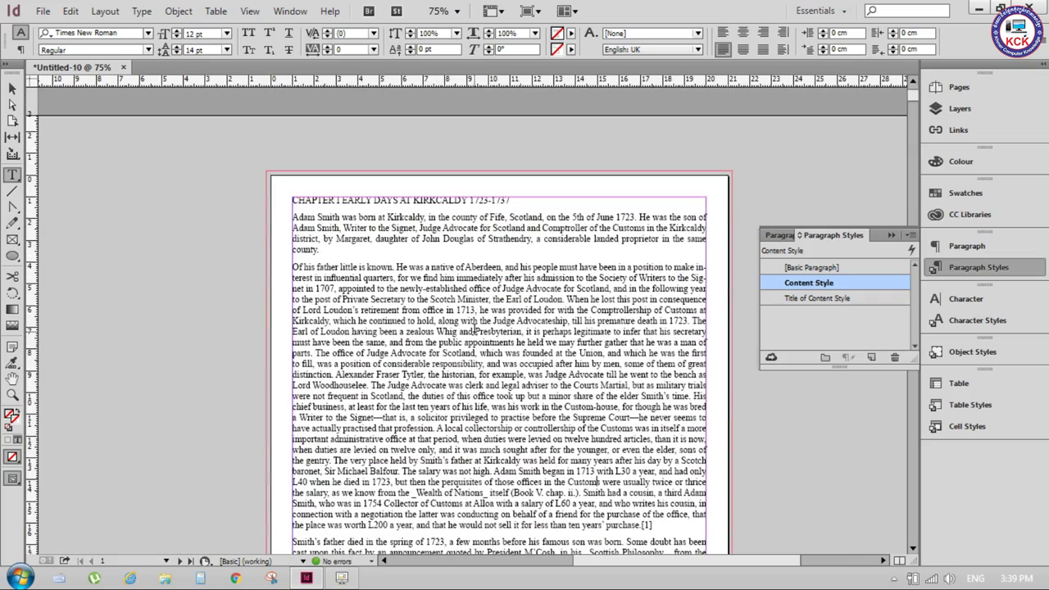
- Give the CHAPTER I heading on page 1 the Title of Content Style
{"action": "key", "text": "ctrl+equal"}
{"action": "key", "text": "ctrl+equal"}
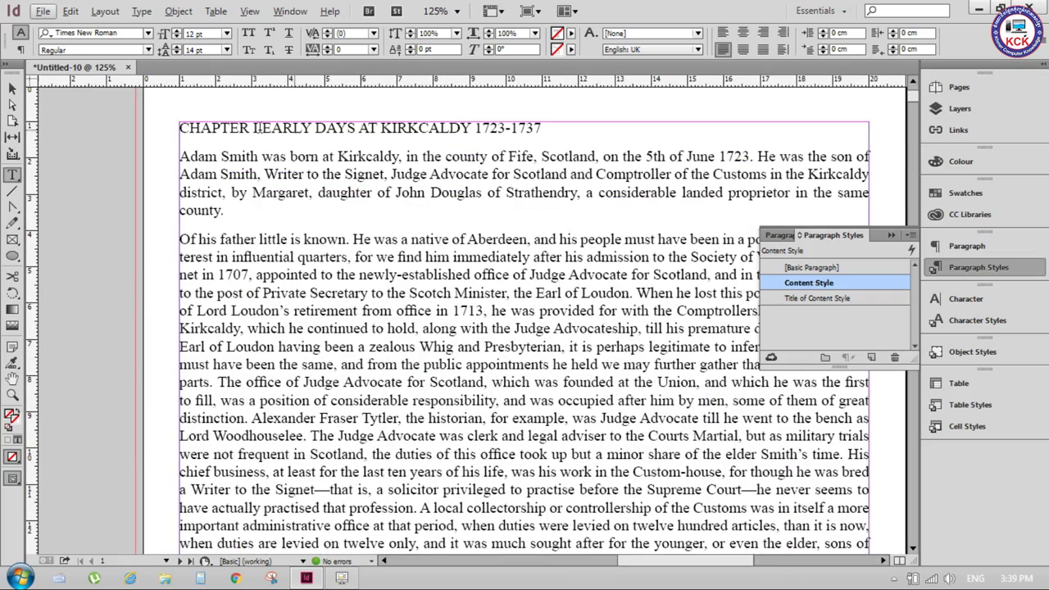
{"action": "left_click", "coordinate": [284, 128]}
{"action": "left_click", "coordinate": [815, 298]}
{"action": "scroll", "coordinate": [583, 259], "scroll_direction": "down", "scroll_amount": 5}
{"action": "scroll", "coordinate": [583, 259], "scroll_direction": "down", "scroll_amount": 10}
{"action": "scroll", "coordinate": [583, 259], "scroll_direction": "down", "scroll_amount": 3}
{"action": "scroll", "coordinate": [583, 260], "scroll_direction": "up", "scroll_amount": 3}
{"action": "scroll", "coordinate": [583, 259], "scroll_direction": "up", "scroll_amount": 2}
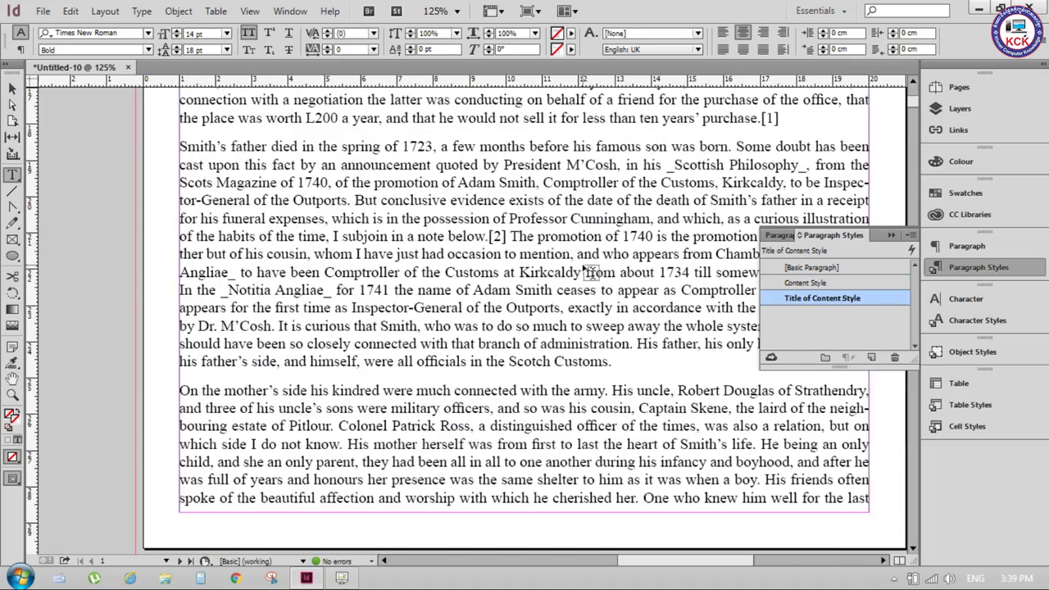
- Search for CHAPTER with Find/Change and apply Title of Content Style to the first match
{"action": "left_click", "coordinate": [72, 12]}
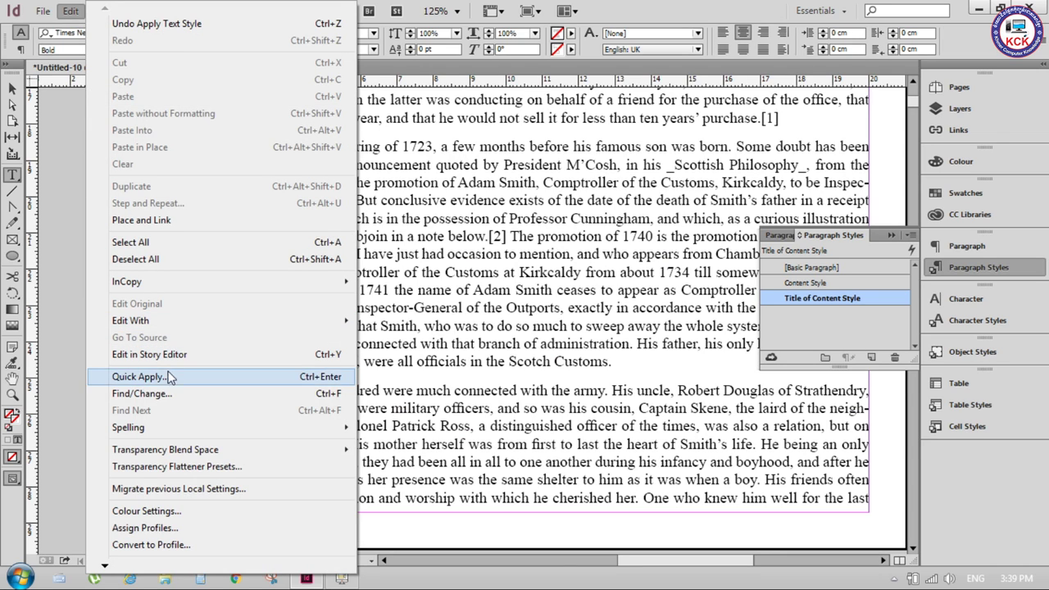
{"action": "left_click", "coordinate": [167, 396]}
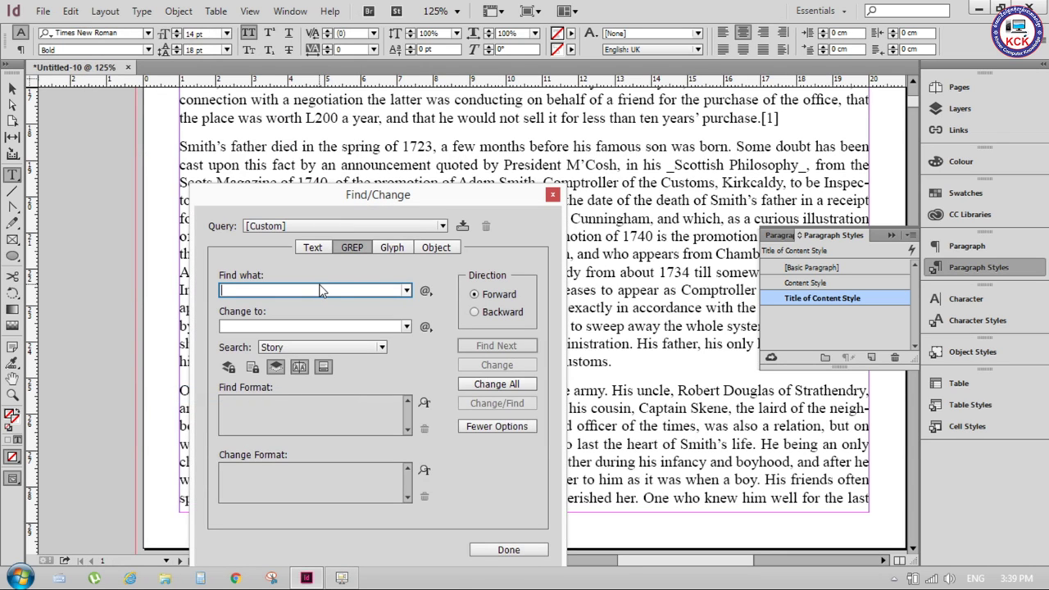
{"action": "type", "text": "cAPTER"}
{"action": "left_click", "coordinate": [494, 348]}
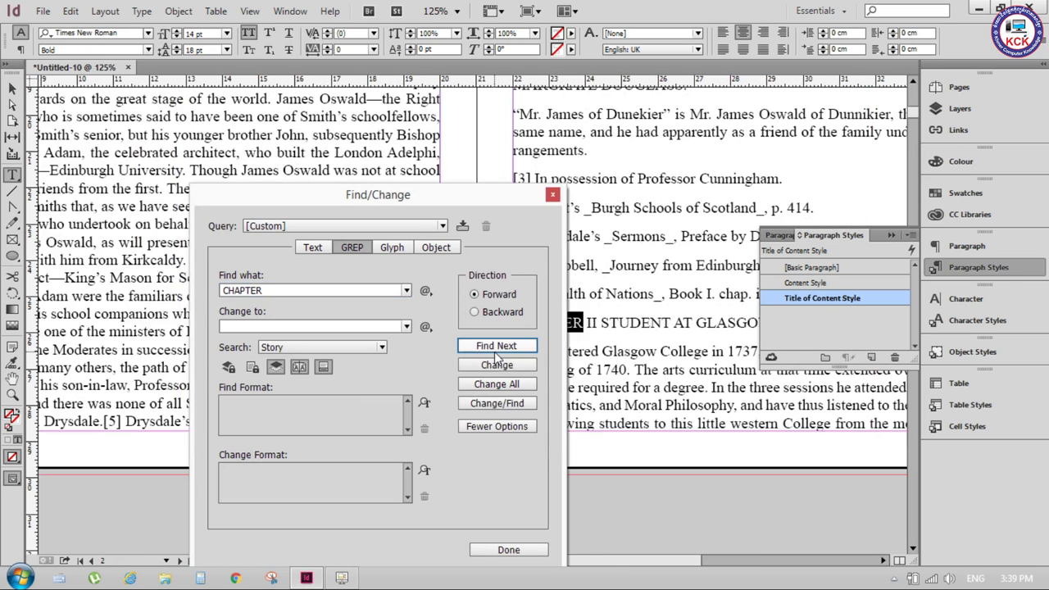
{"action": "left_click_drag", "start_coordinate": [464, 196], "coordinate": [349, 280]}
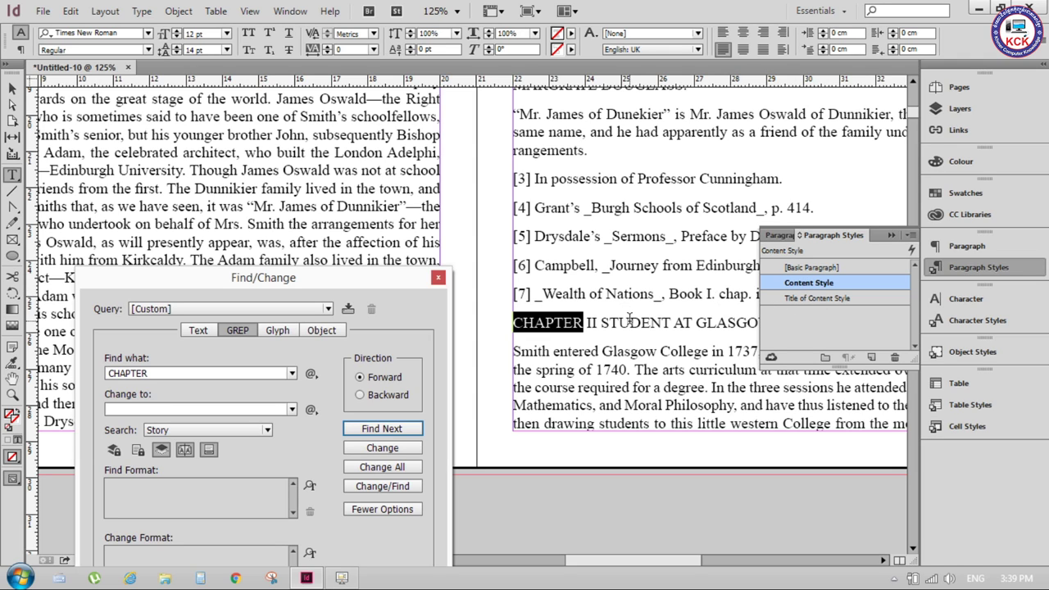
{"action": "left_click", "coordinate": [818, 298]}
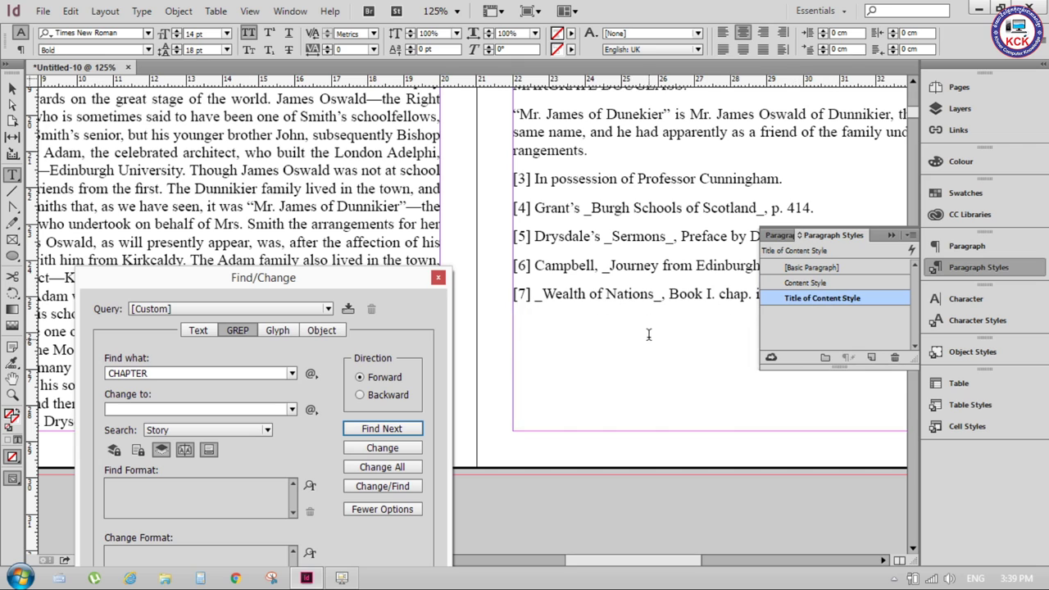
- Apply Title of Content Style to the next three found CHAPTER headings, including CHAPTER IV
{"action": "scroll", "coordinate": [653, 343], "scroll_direction": "down", "scroll_amount": 5}
{"action": "scroll", "coordinate": [653, 343], "scroll_direction": "down", "scroll_amount": 3}
{"action": "left_click_drag", "start_coordinate": [247, 281], "coordinate": [337, 411]}
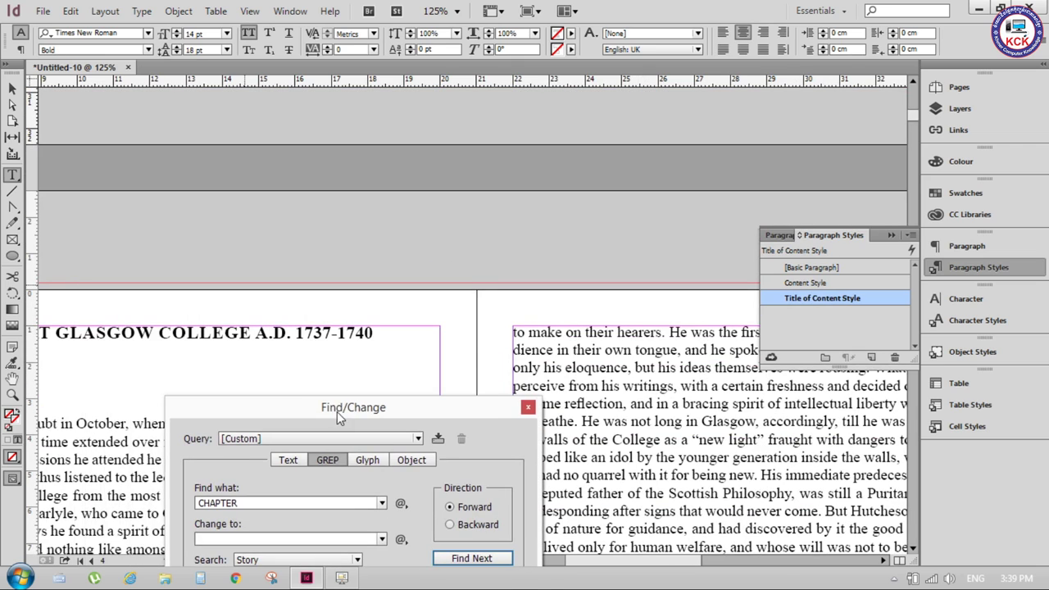
{"action": "scroll", "coordinate": [547, 320], "scroll_direction": "down", "scroll_amount": 5}
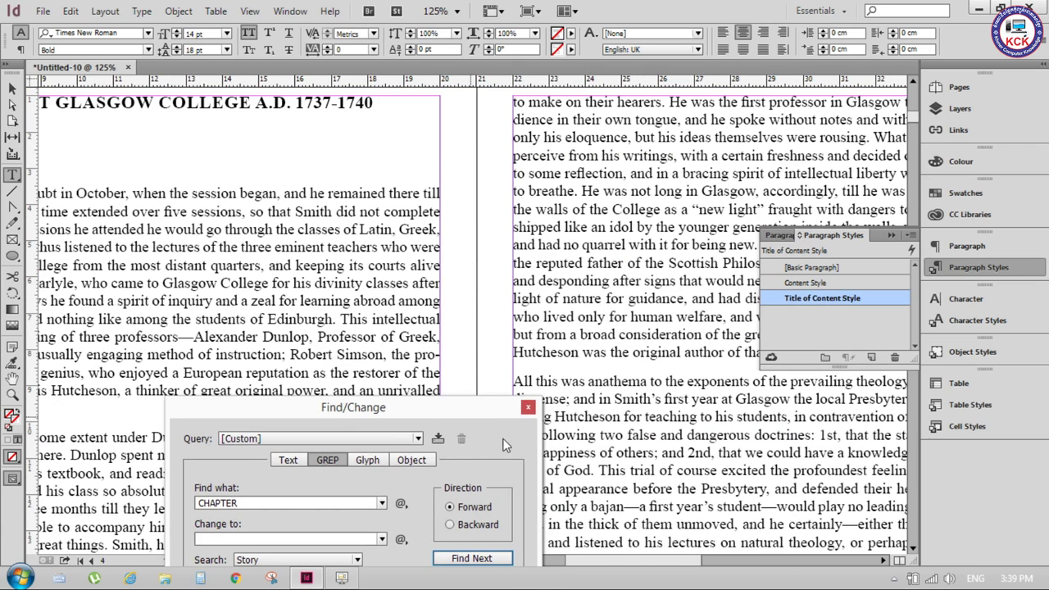
{"action": "left_click_drag", "start_coordinate": [444, 410], "coordinate": [438, 197]}
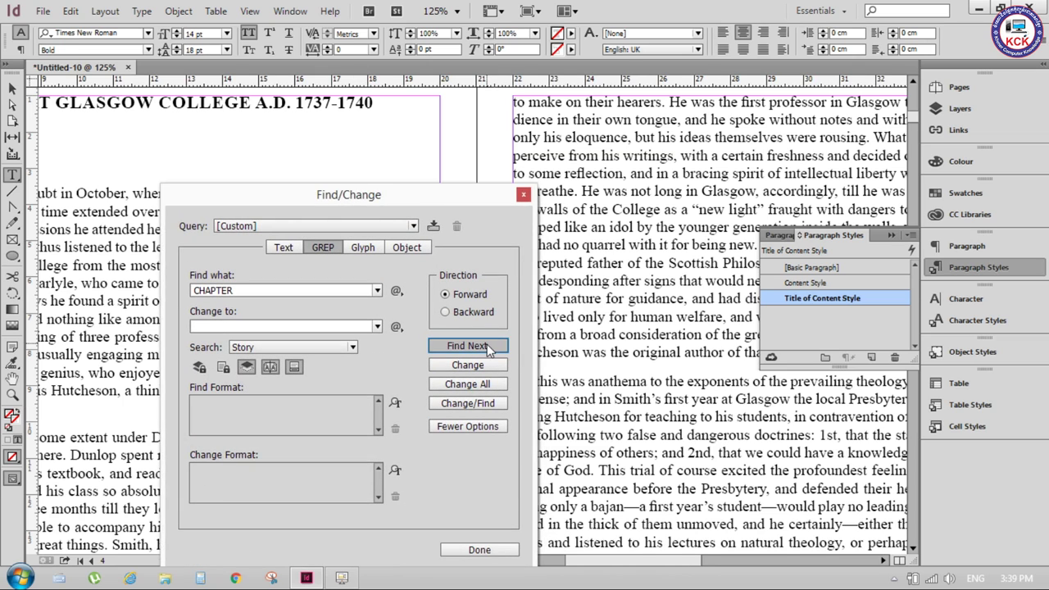
{"action": "left_click", "coordinate": [467, 345]}
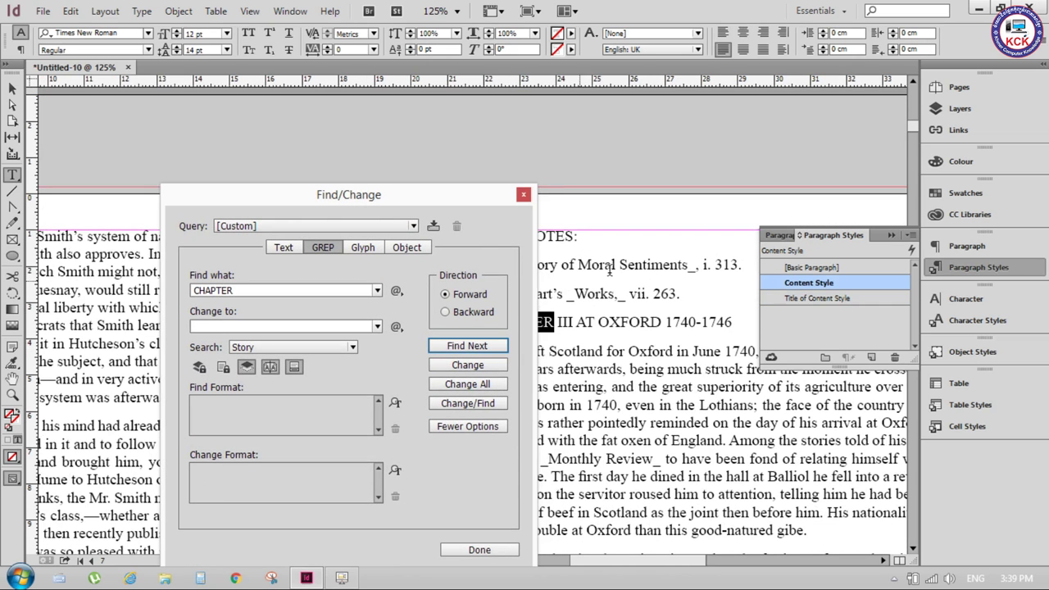
{"action": "left_click", "coordinate": [819, 297]}
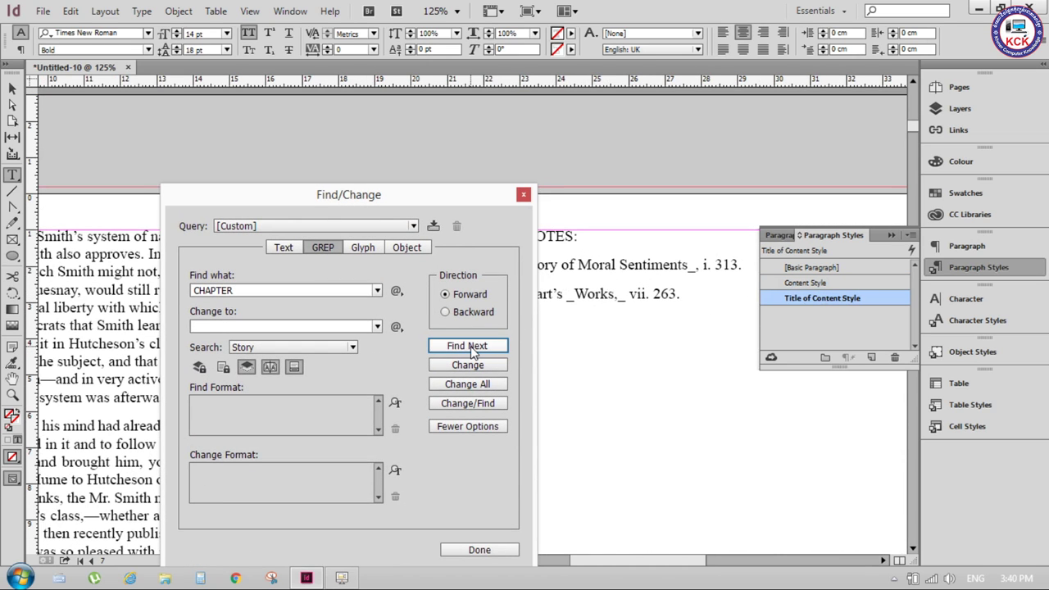
{"action": "left_click", "coordinate": [471, 345]}
{"action": "left_click", "coordinate": [816, 297]}
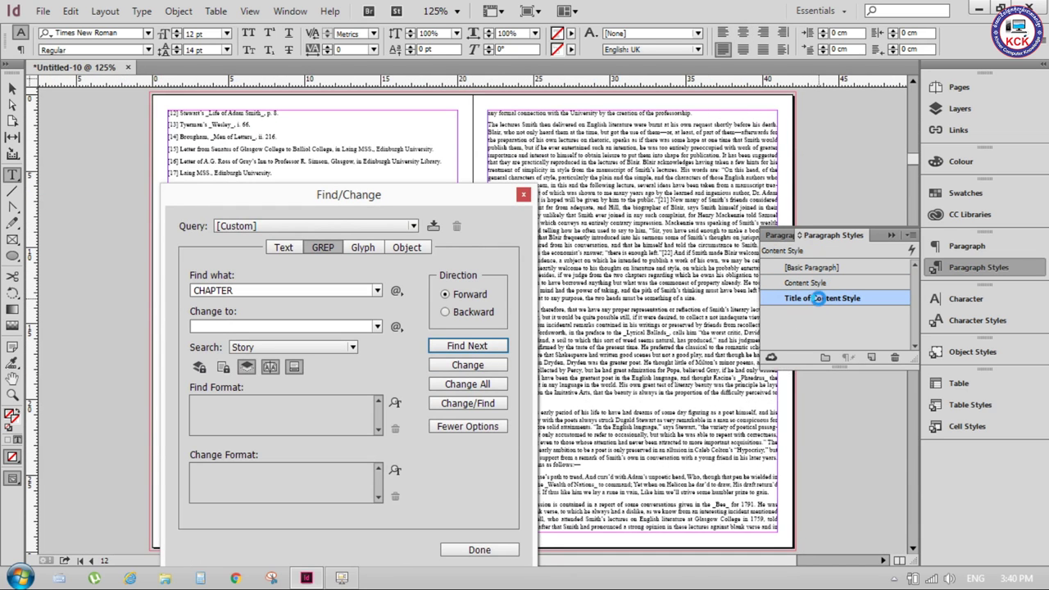
{"action": "left_click", "coordinate": [476, 347]}
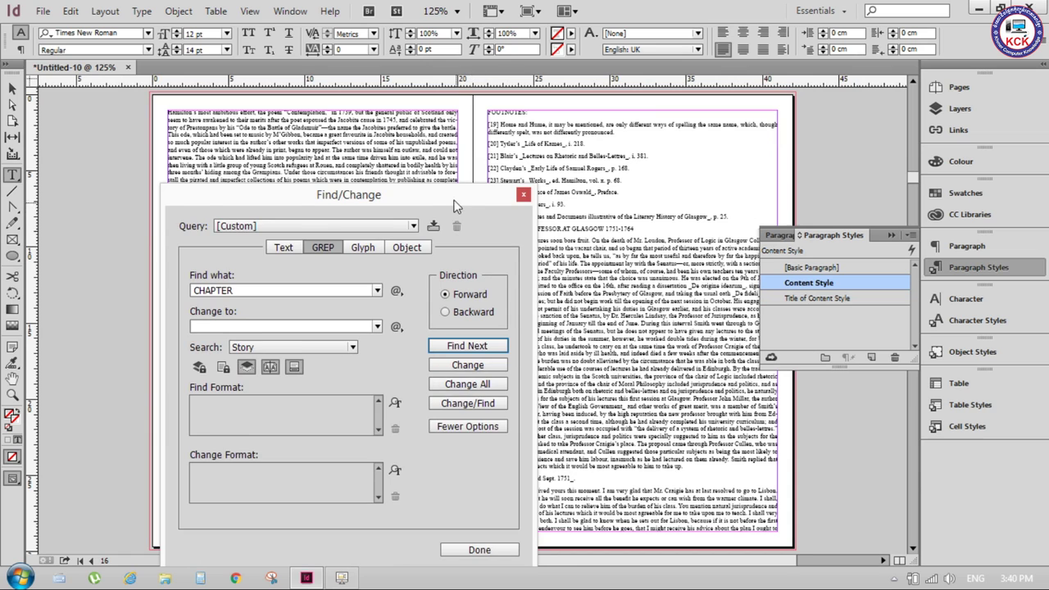
{"action": "left_click_drag", "start_coordinate": [454, 201], "coordinate": [373, 210]}
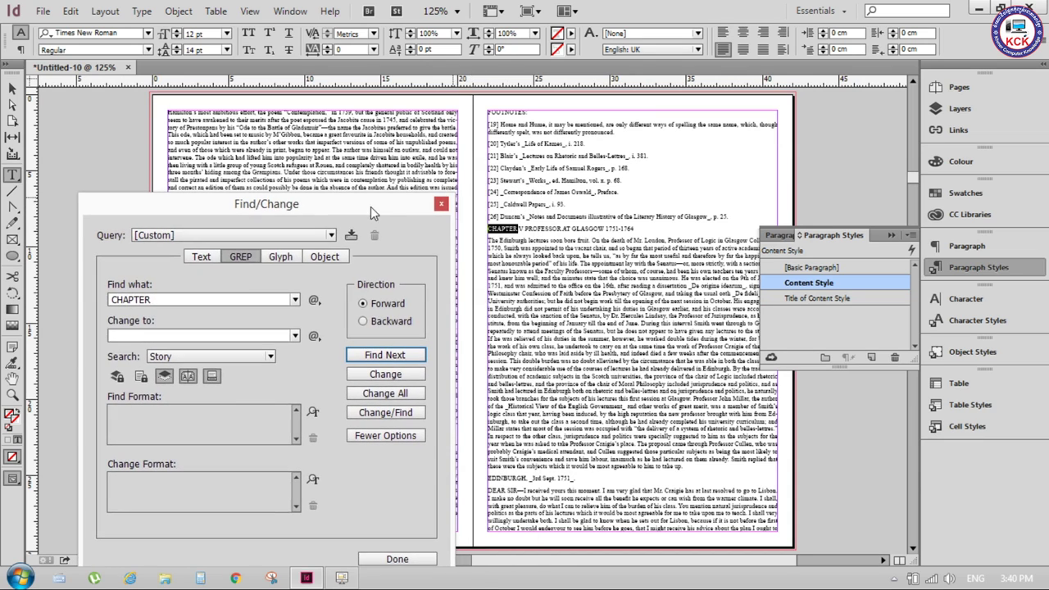
{"action": "left_click", "coordinate": [815, 300]}
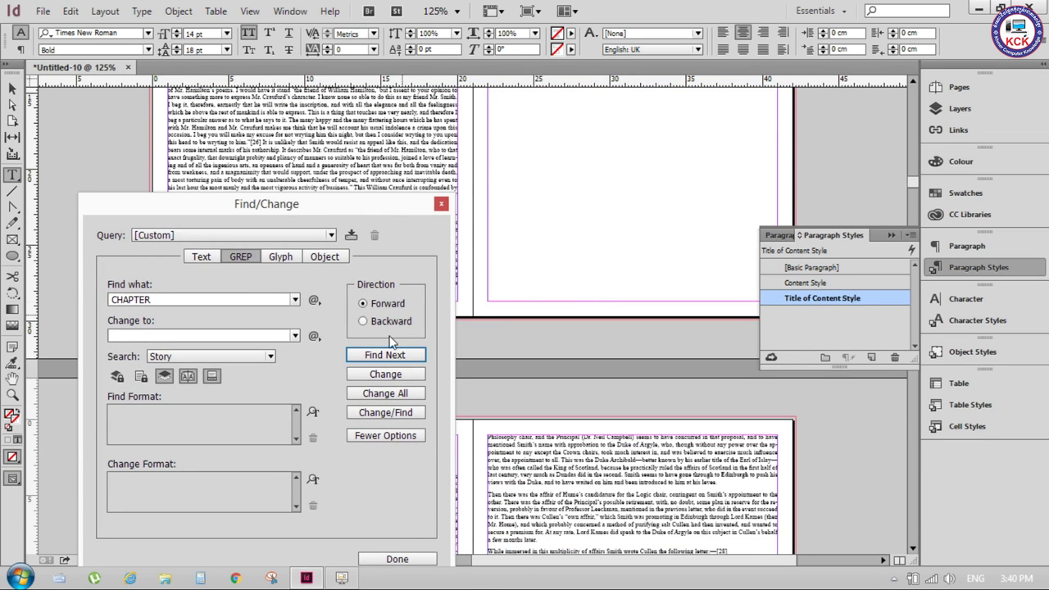
- Apply Title of Content Style to the next six CHAPTER headings found
{"action": "left_click", "coordinate": [386, 358]}
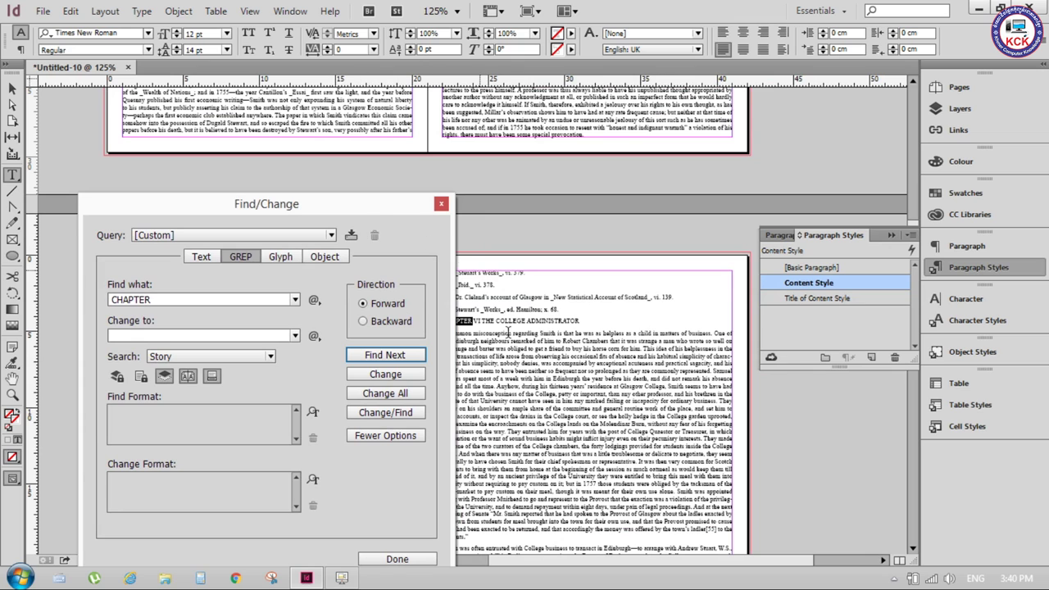
{"action": "left_click", "coordinate": [801, 300]}
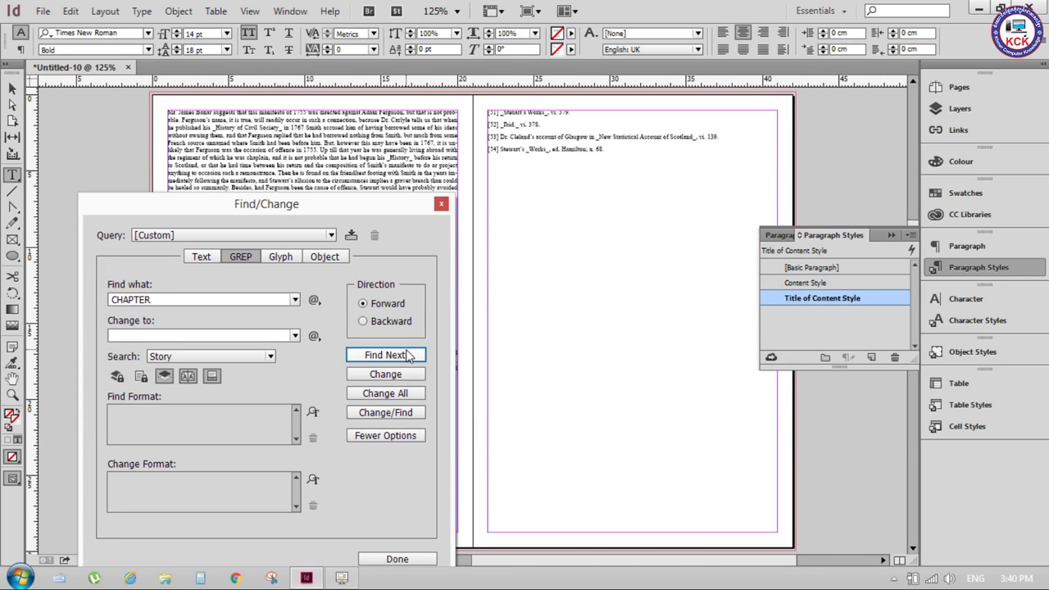
{"action": "left_click", "coordinate": [408, 355]}
{"action": "left_click", "coordinate": [806, 300]}
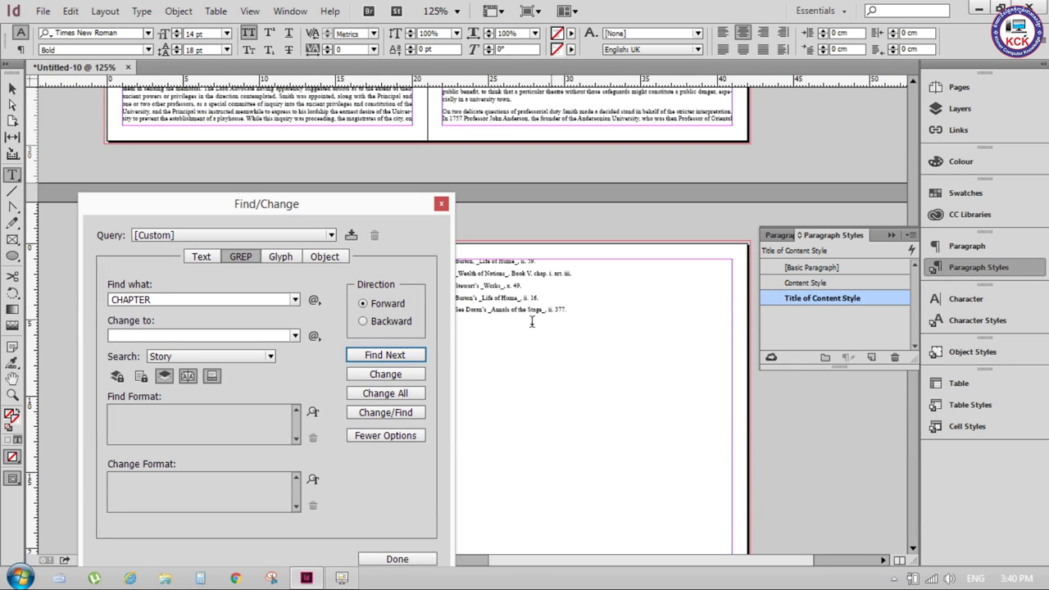
{"action": "left_click", "coordinate": [423, 360]}
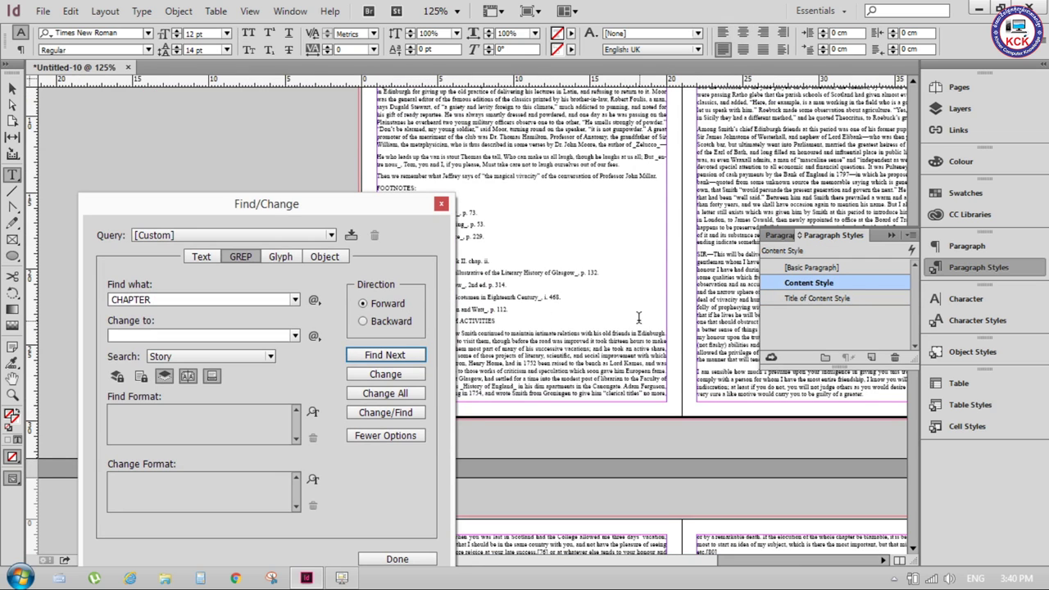
{"action": "mouse_move", "coordinate": [358, 204]}
{"action": "left_mouse_down"}
{"action": "mouse_move", "coordinate": [284, 376]}
{"action": "mouse_move", "coordinate": [269, 283]}
{"action": "left_mouse_up"}
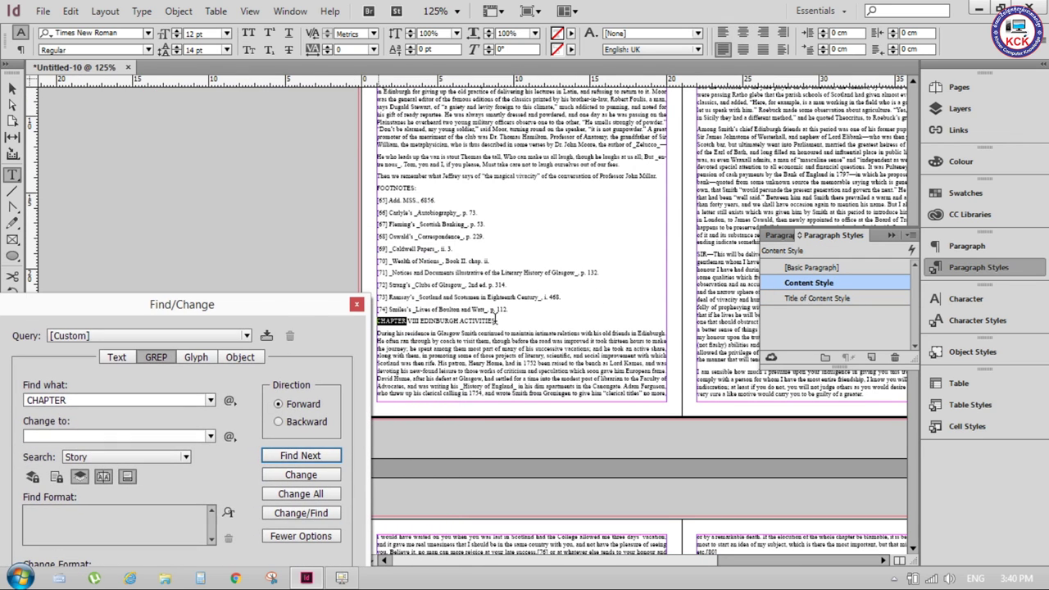
{"action": "left_click", "coordinate": [826, 299]}
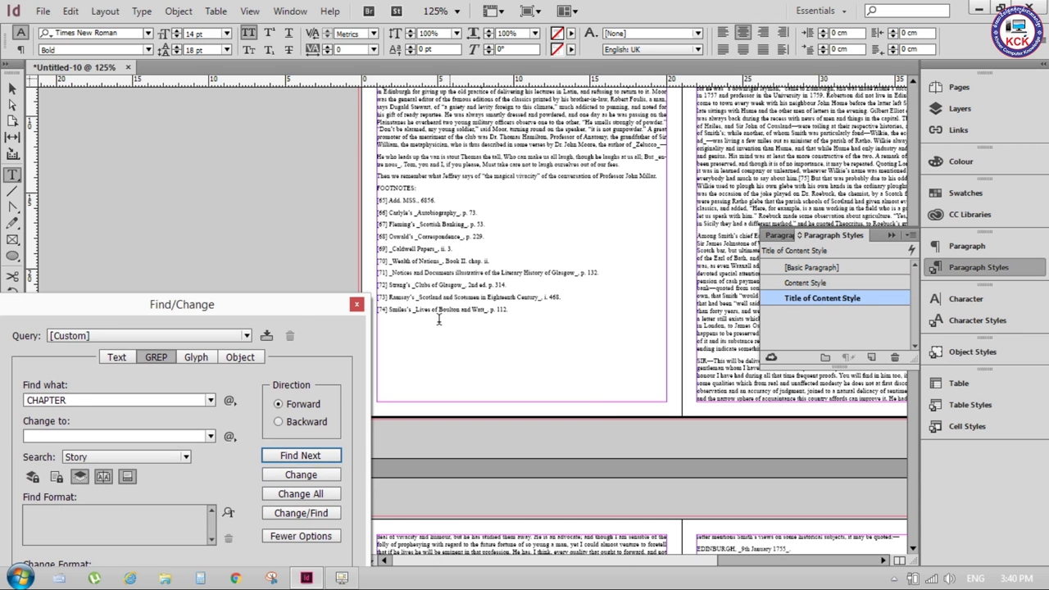
{"action": "left_click", "coordinate": [300, 455]}
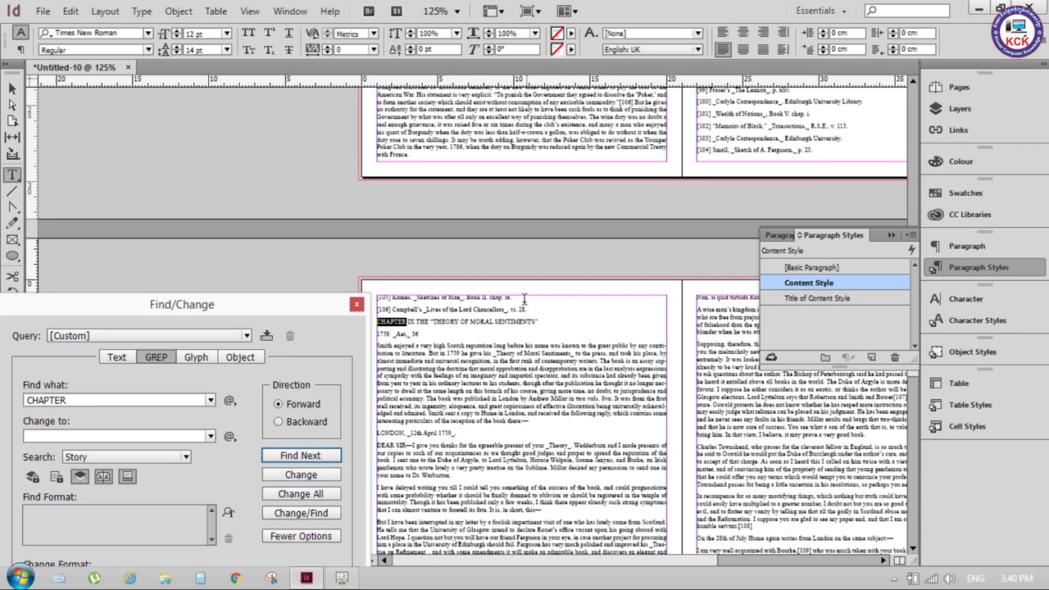
{"action": "left_click", "coordinate": [814, 299]}
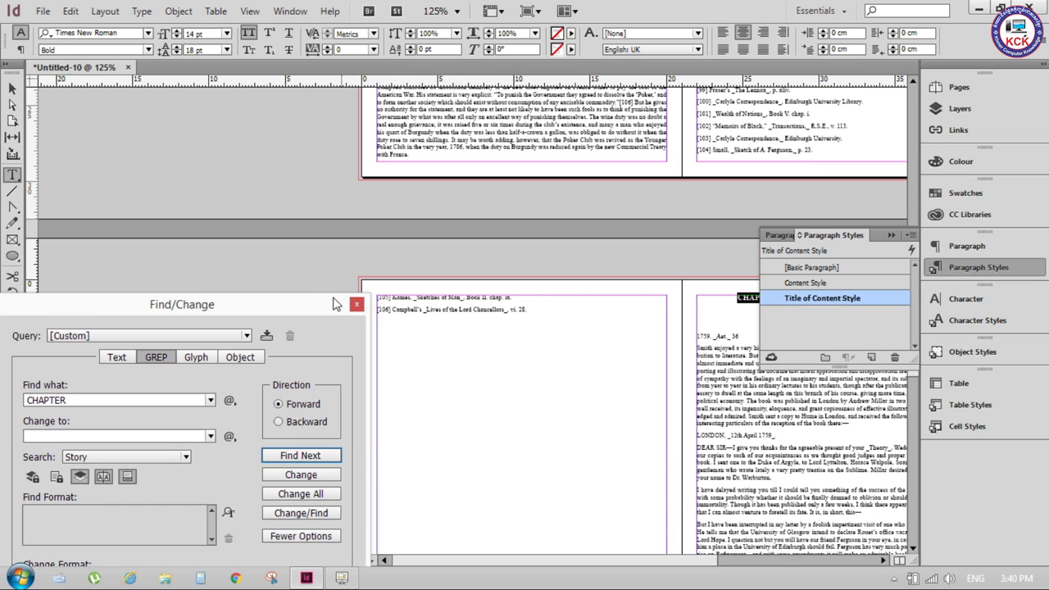
{"action": "left_click", "coordinate": [300, 457]}
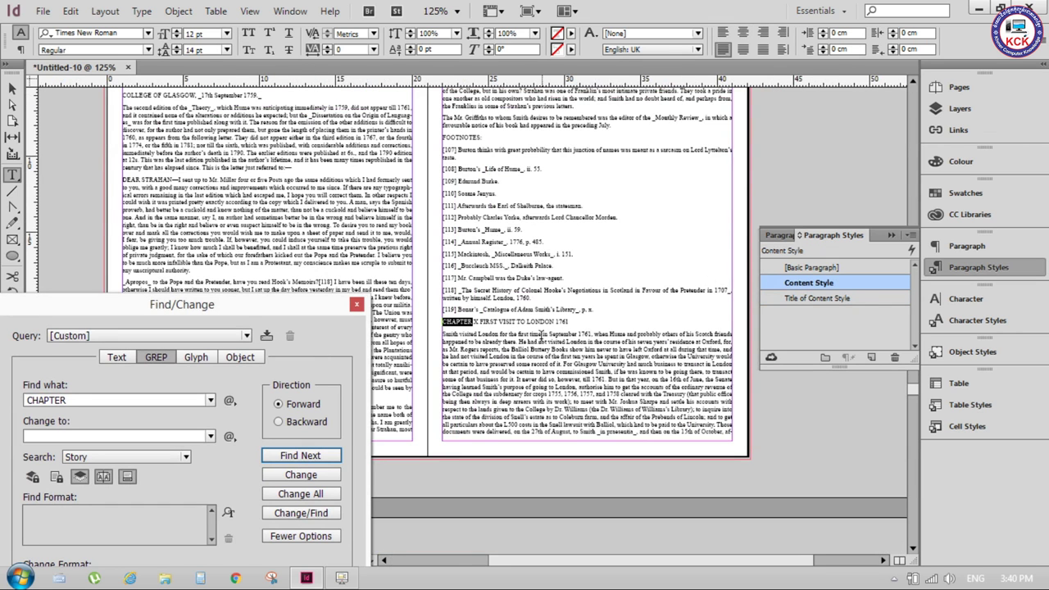
{"action": "left_click", "coordinate": [820, 298]}
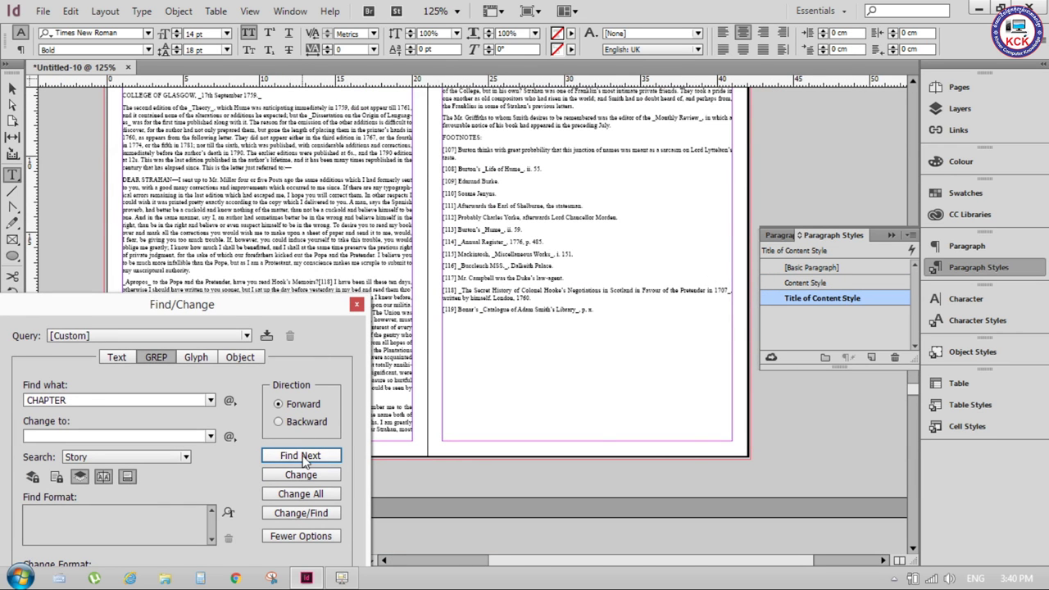
{"action": "left_click", "coordinate": [300, 456]}
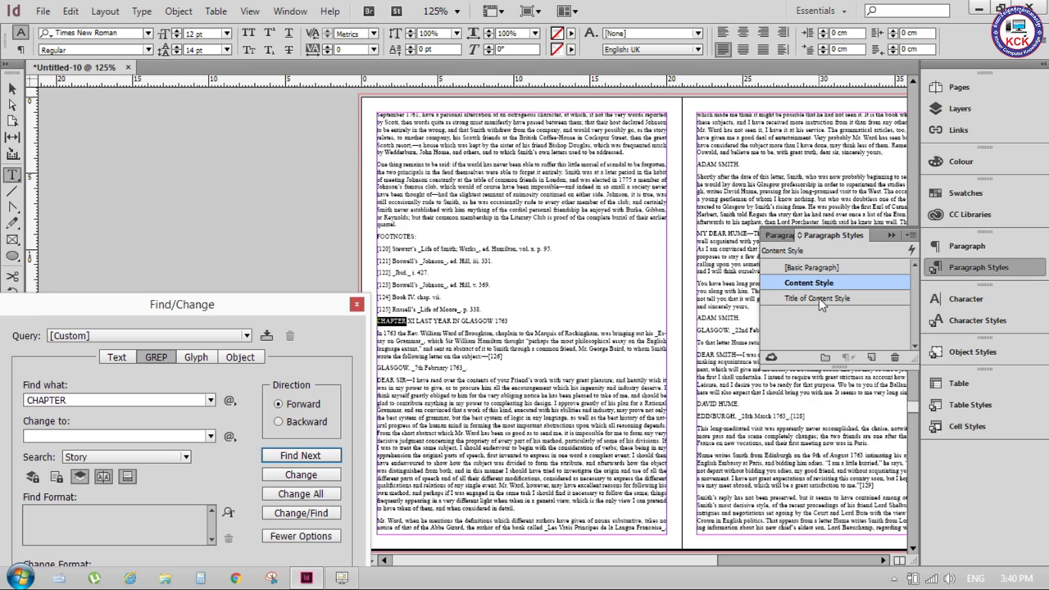
{"action": "left_click", "coordinate": [819, 299]}
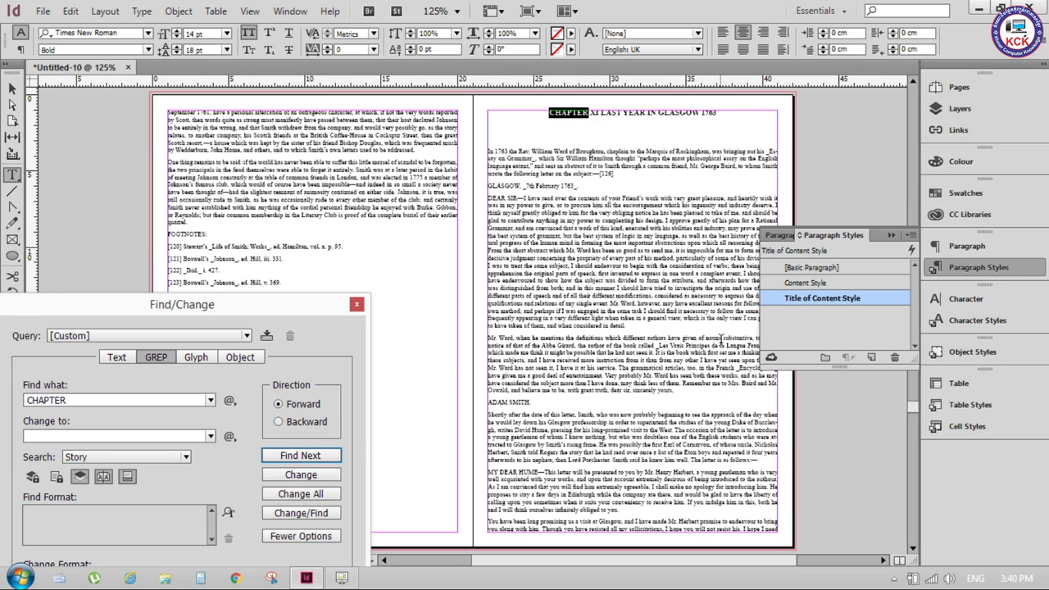
- Style the CHAPTER XII Toulouse, XIII Geneva and XIV Paris headings, then close Find/Change
{"action": "left_click", "coordinate": [303, 461]}
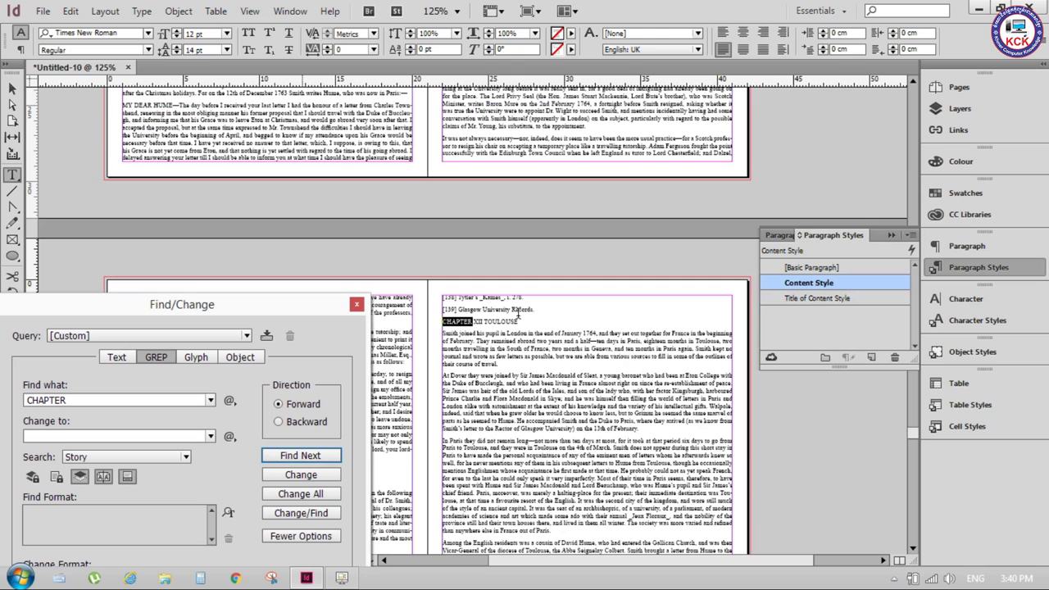
{"action": "left_click", "coordinate": [822, 298]}
{"action": "scroll", "coordinate": [422, 348], "scroll_direction": "down", "scroll_amount": 3}
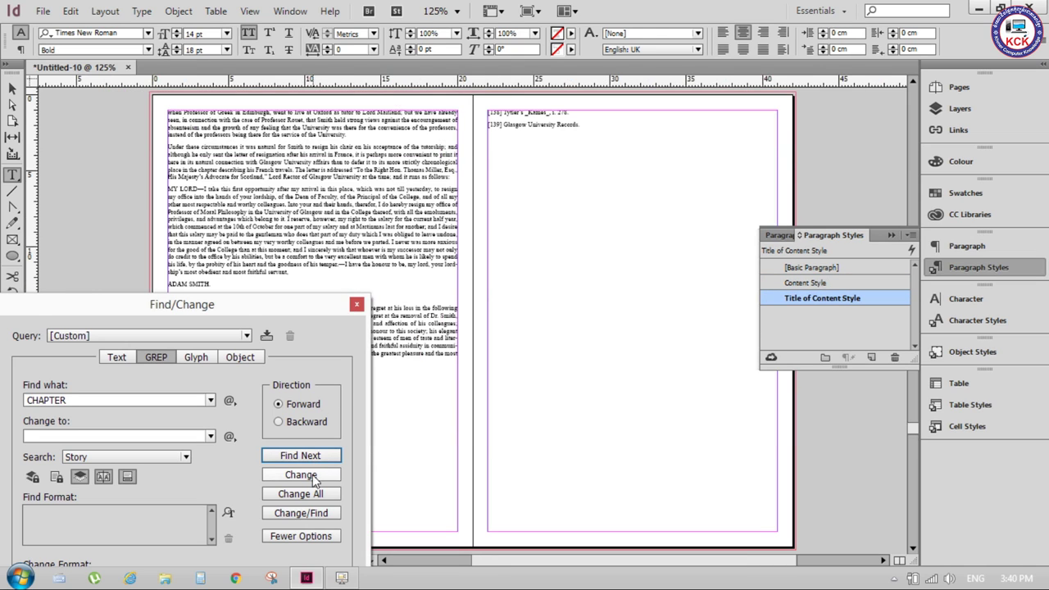
{"action": "left_click", "coordinate": [300, 456]}
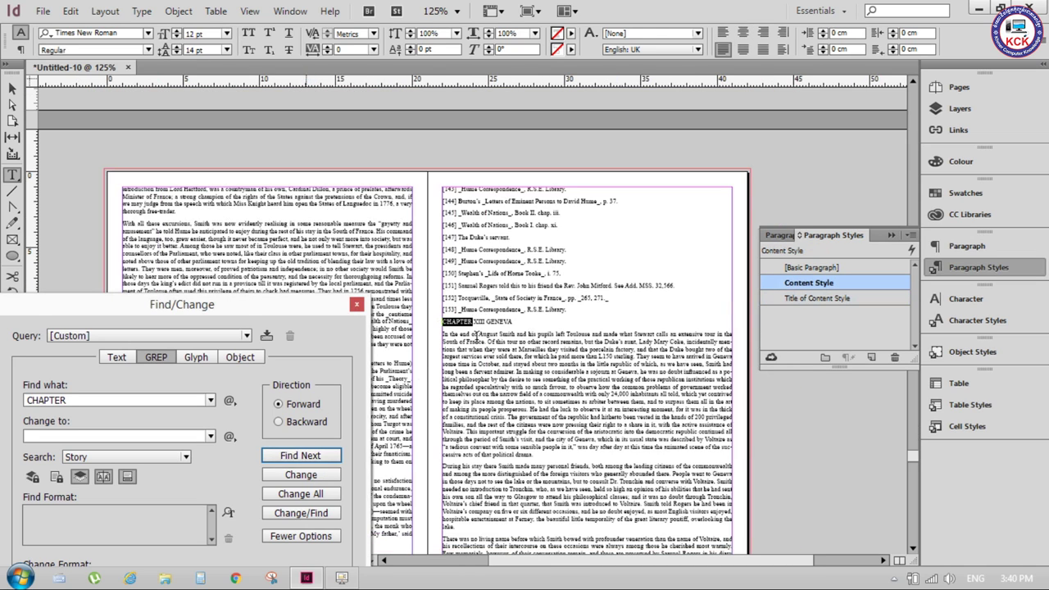
{"action": "left_click", "coordinate": [836, 300]}
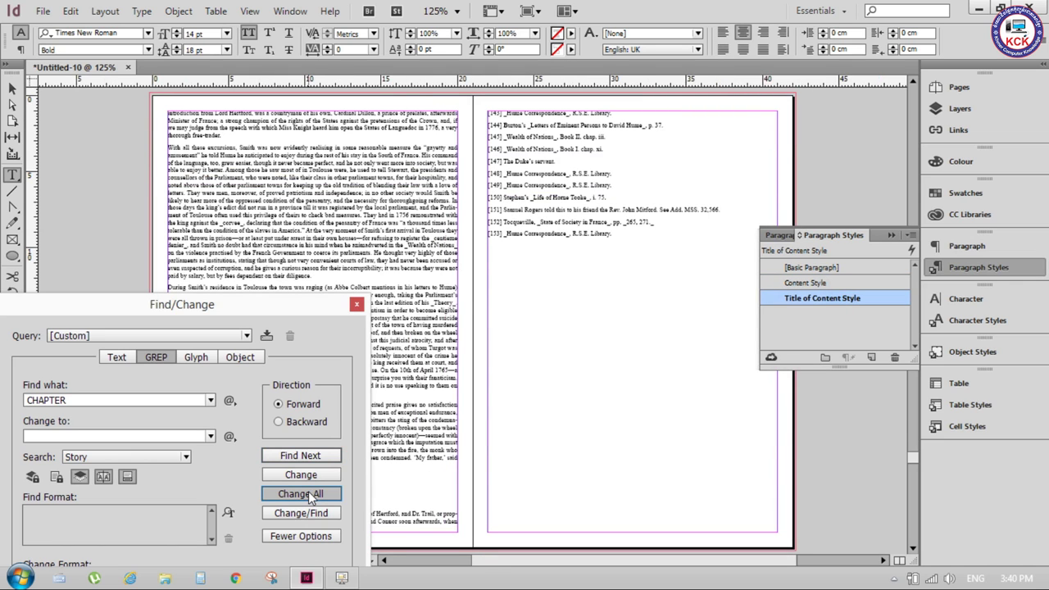
{"action": "left_click", "coordinate": [300, 456]}
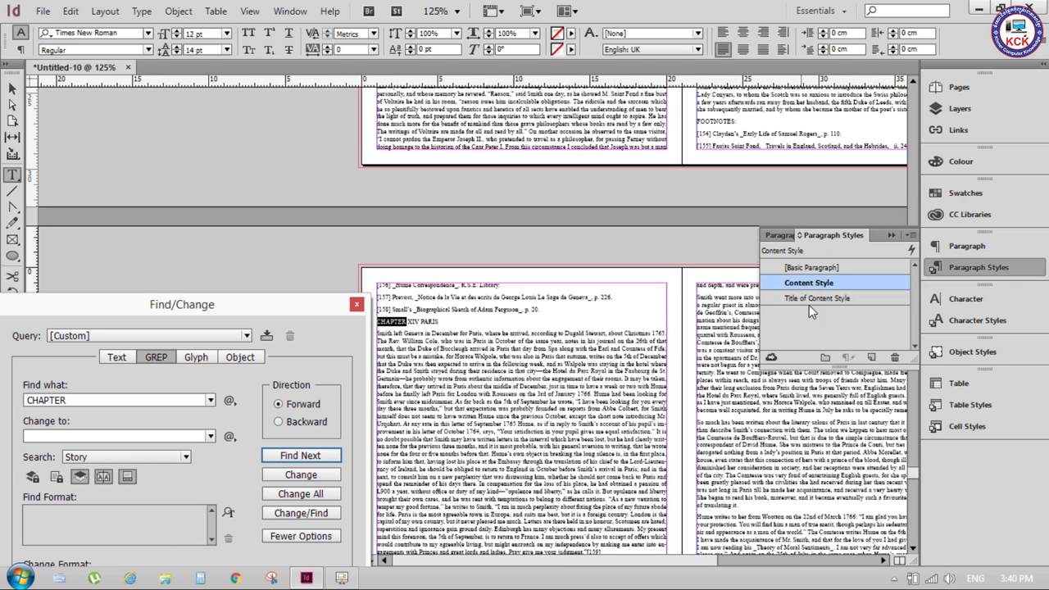
{"action": "left_click", "coordinate": [818, 300]}
{"action": "left_click", "coordinate": [297, 456]}
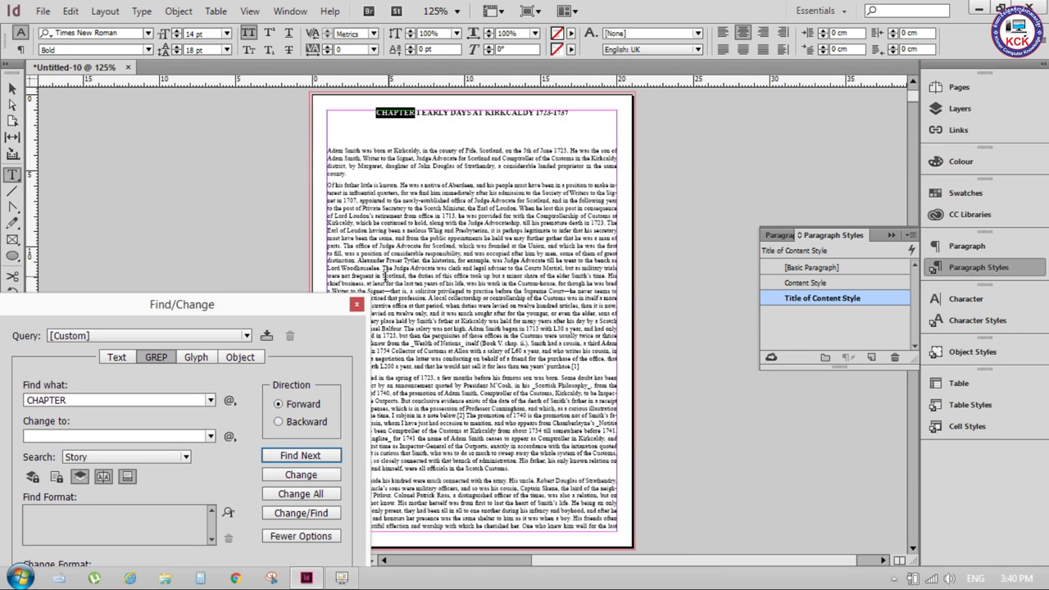
{"action": "left_click", "coordinate": [357, 305]}
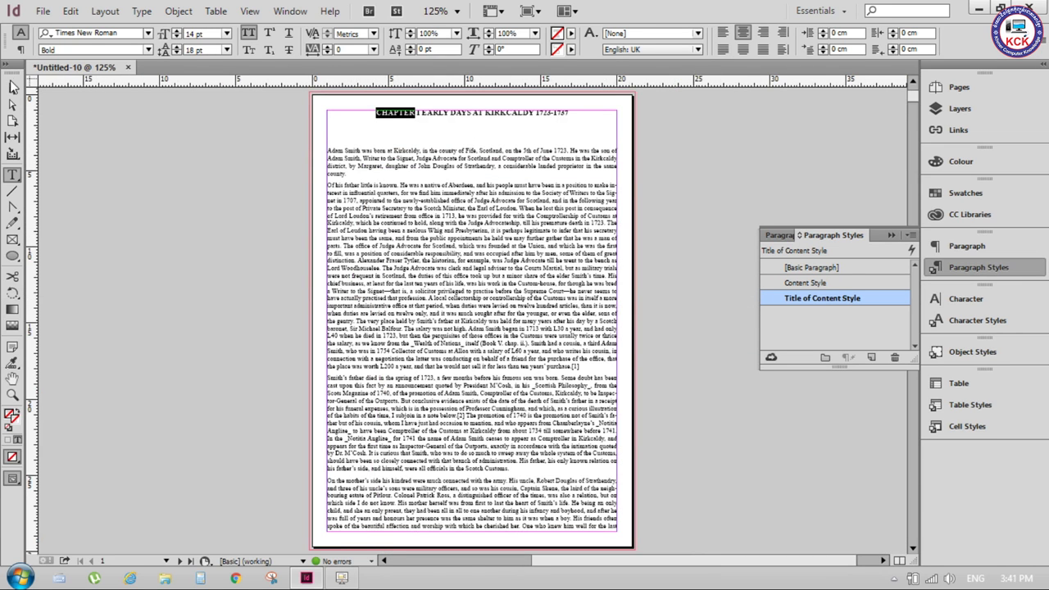
- Select the page 1 frame, collapse the Paragraph Styles list, and scroll through the pages reviewing headings
{"action": "left_click", "coordinate": [13, 87]}
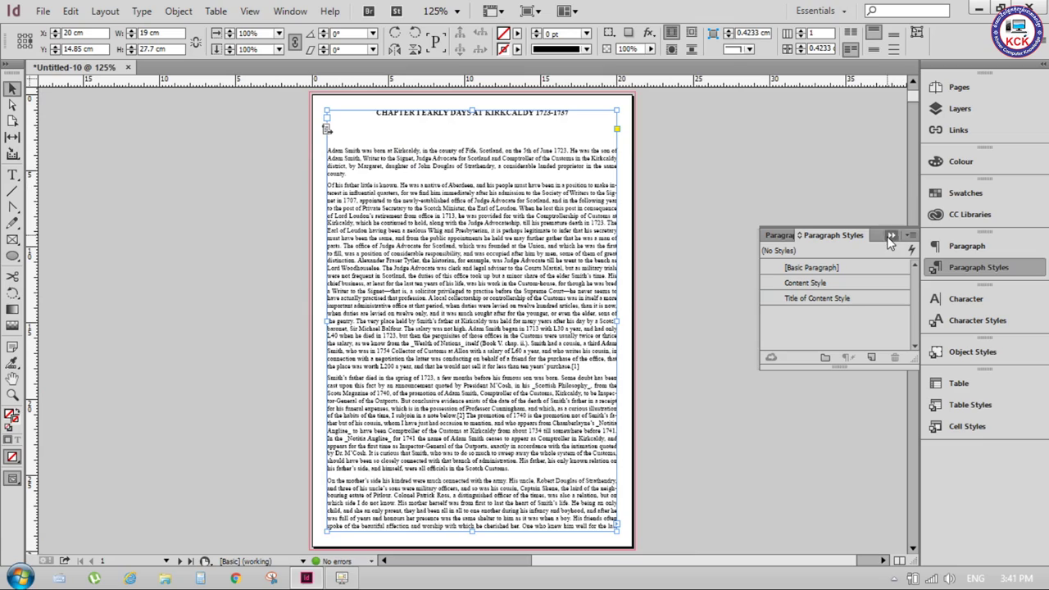
{"action": "left_click", "coordinate": [891, 236]}
{"action": "scroll", "coordinate": [625, 147], "scroll_direction": "up", "scroll_amount": 1}
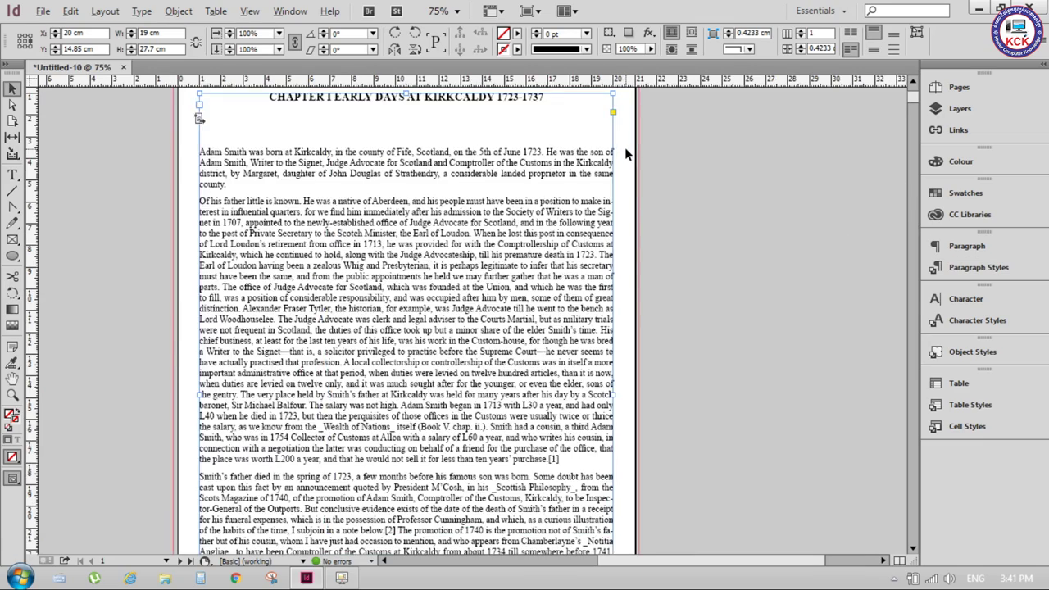
{"action": "scroll", "coordinate": [625, 147], "scroll_direction": "up", "scroll_amount": 1}
{"action": "scroll", "coordinate": [470, 252], "scroll_direction": "down", "scroll_amount": 3}
{"action": "scroll", "coordinate": [470, 252], "scroll_direction": "down", "scroll_amount": 1}
{"action": "scroll", "coordinate": [418, 169], "scroll_direction": "down", "scroll_amount": 10}
{"action": "scroll", "coordinate": [419, 239], "scroll_direction": "down", "scroll_amount": 5}
{"action": "scroll", "coordinate": [424, 241], "scroll_direction": "down", "scroll_amount": 2}
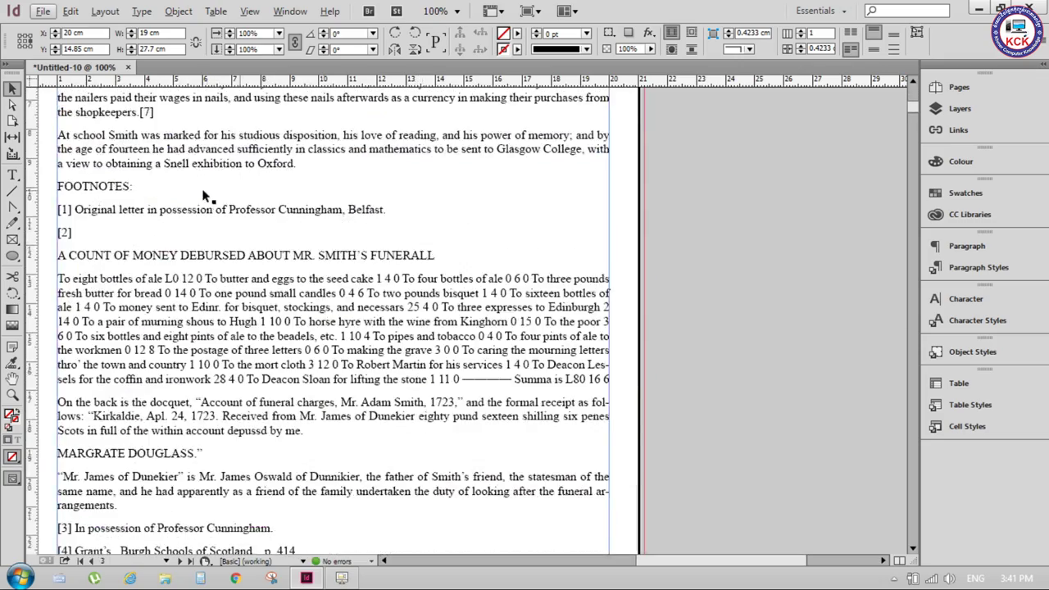
{"action": "scroll", "coordinate": [205, 197], "scroll_direction": "down", "scroll_amount": 6}
{"action": "scroll", "coordinate": [209, 197], "scroll_direction": "down", "scroll_amount": 2}
{"action": "scroll", "coordinate": [210, 204], "scroll_direction": "down", "scroll_amount": 8}
{"action": "scroll", "coordinate": [267, 235], "scroll_direction": "down", "scroll_amount": 5}
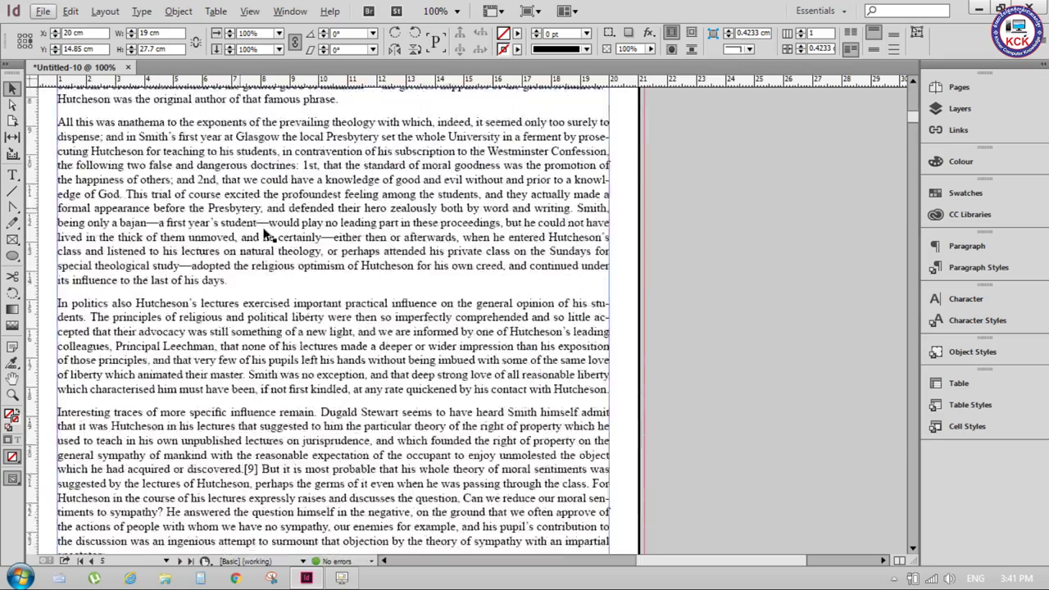
{"action": "scroll", "coordinate": [279, 235], "scroll_direction": "down", "scroll_amount": 8}
{"action": "scroll", "coordinate": [427, 235], "scroll_direction": "down", "scroll_amount": 4}
{"action": "scroll", "coordinate": [460, 246], "scroll_direction": "down", "scroll_amount": 8}
{"action": "scroll", "coordinate": [377, 260], "scroll_direction": "down", "scroll_amount": 2}
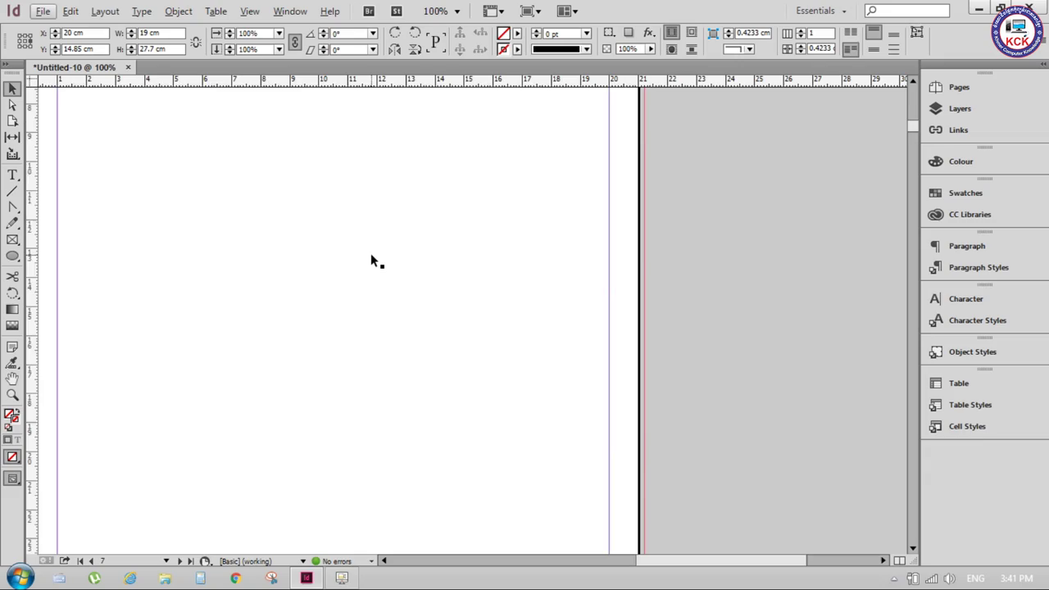
{"action": "scroll", "coordinate": [372, 253], "scroll_direction": "up", "scroll_amount": 8}
{"action": "scroll", "coordinate": [372, 253], "scroll_direction": "up", "scroll_amount": 3}
{"action": "scroll", "coordinate": [372, 253], "scroll_direction": "up", "scroll_amount": 3}
{"action": "scroll", "coordinate": [373, 258], "scroll_direction": "up", "scroll_amount": 3}
{"action": "scroll", "coordinate": [374, 260], "scroll_direction": "up", "scroll_amount": 5}
{"action": "scroll", "coordinate": [374, 260], "scroll_direction": "up", "scroll_amount": 5}
{"action": "scroll", "coordinate": [373, 260], "scroll_direction": "up", "scroll_amount": 10}
{"action": "scroll", "coordinate": [373, 260], "scroll_direction": "up", "scroll_amount": 3}
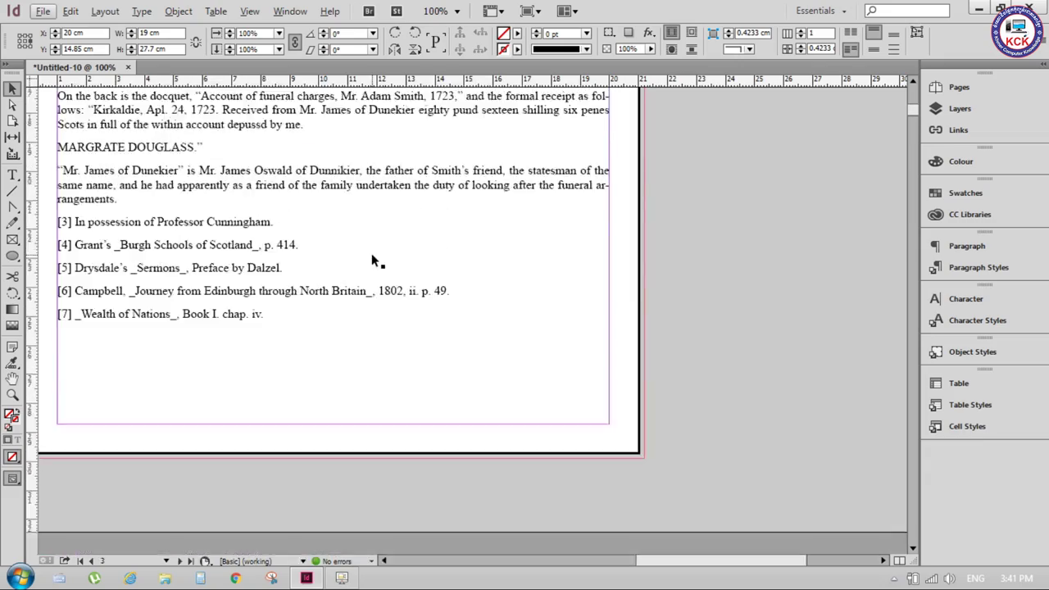
{"action": "scroll", "coordinate": [371, 253], "scroll_direction": "up", "scroll_amount": 5}
{"action": "scroll", "coordinate": [372, 254], "scroll_direction": "up", "scroll_amount": 2}
{"action": "scroll", "coordinate": [371, 254], "scroll_direction": "up", "scroll_amount": 3}
{"action": "scroll", "coordinate": [372, 253], "scroll_direction": "down", "scroll_amount": 8}
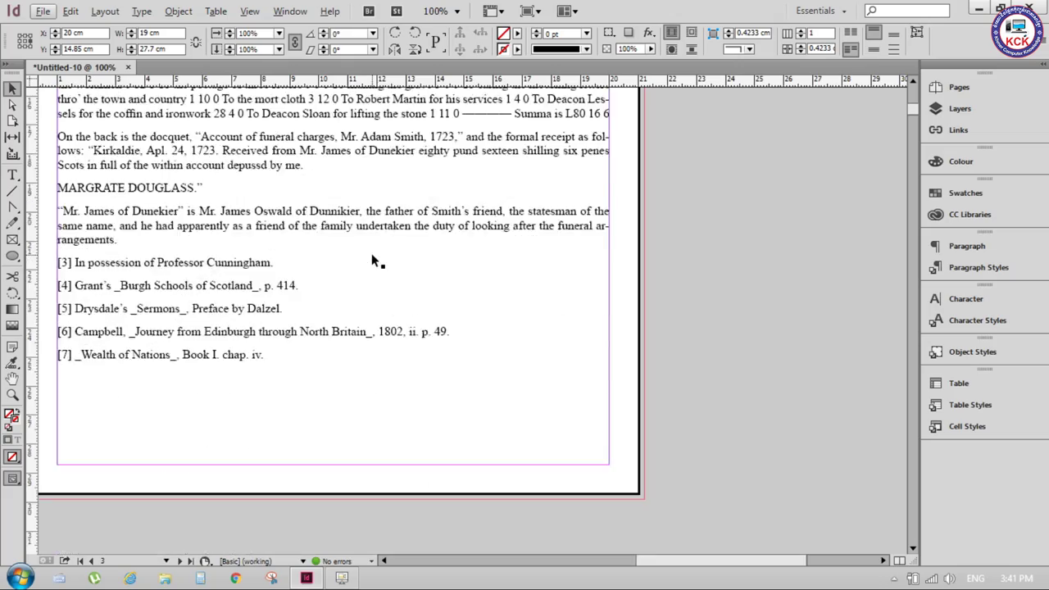
{"action": "scroll", "coordinate": [371, 260], "scroll_direction": "down", "scroll_amount": 10}
{"action": "left_click_drag", "start_coordinate": [692, 563], "coordinate": [730, 562]}
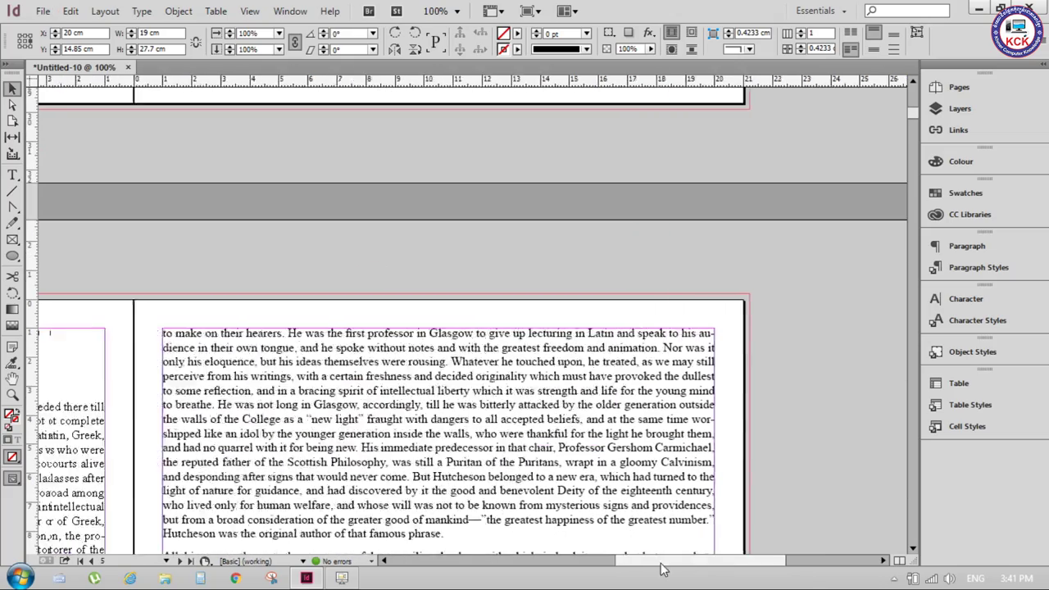
- Zoom out to view every spread, then zoom back in on the page 6–7 spread
{"action": "key", "text": "ctrl+minus"}
{"action": "key", "text": "ctrl+minus"}
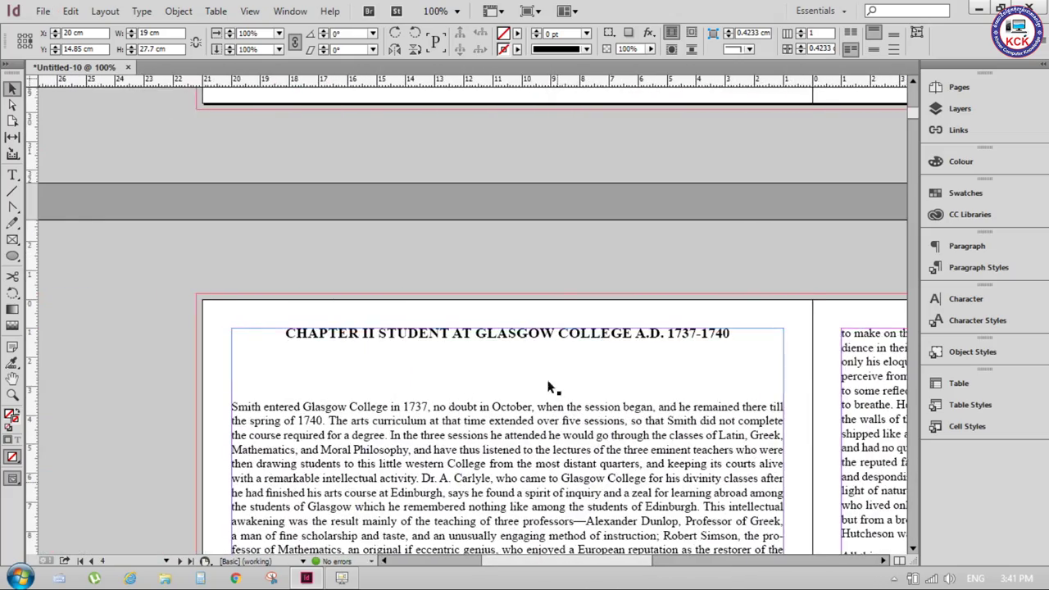
{"action": "key", "text": "ctrl+minus"}
{"action": "key", "text": "ctrl+minus"}
{"action": "key", "text": "ctrl+minus"}
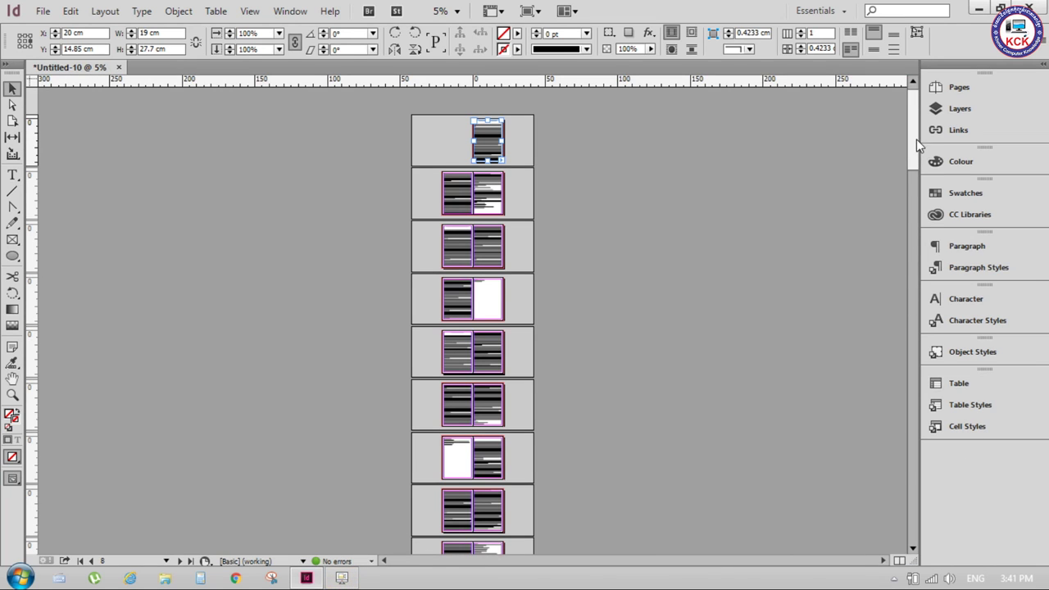
{"action": "left_click_drag", "start_coordinate": [663, 246], "coordinate": [512, 289]}
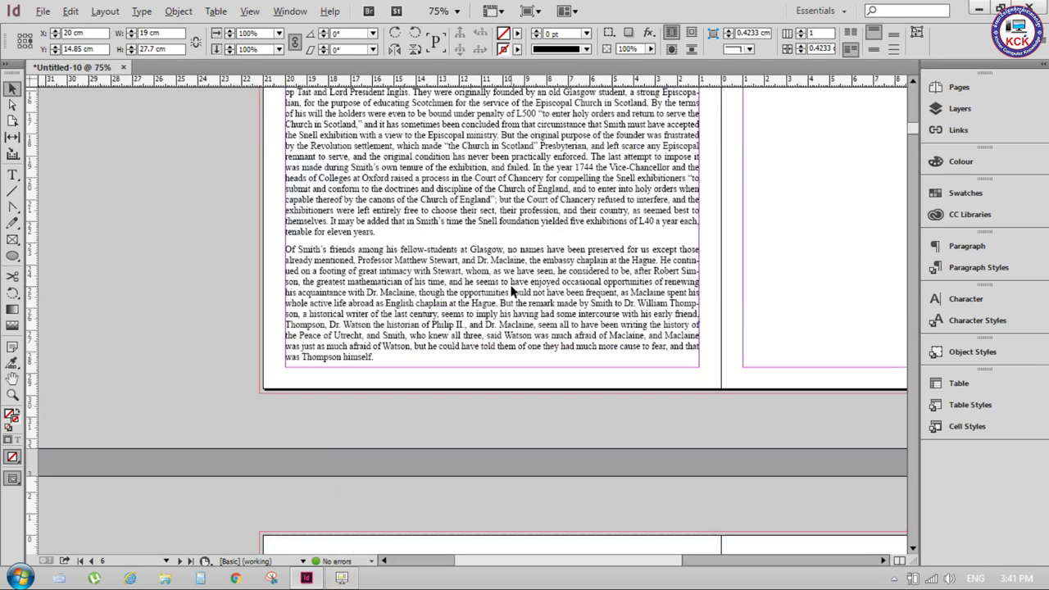
{"action": "left_click_drag", "start_coordinate": [915, 123], "coordinate": [916, 88]}
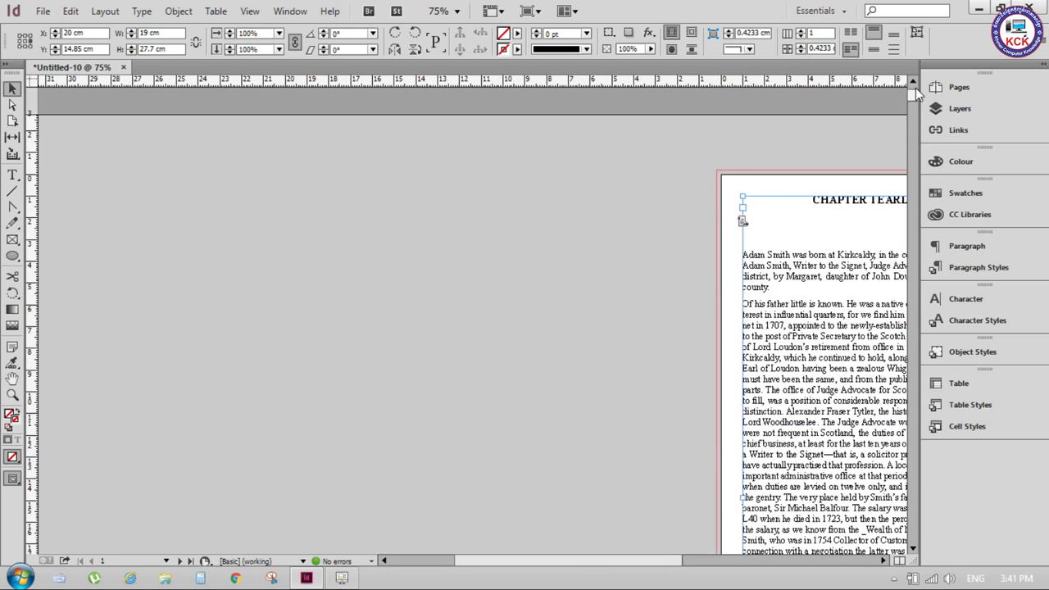
- Show the Pages panel and select page 1
{"action": "left_click", "coordinate": [763, 187]}
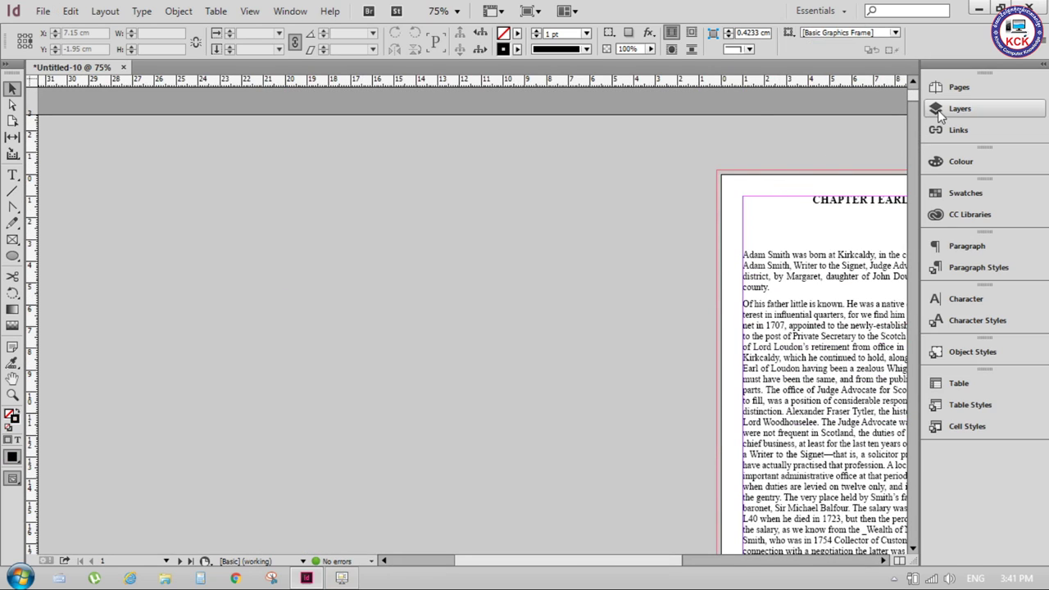
{"action": "left_click", "coordinate": [959, 87]}
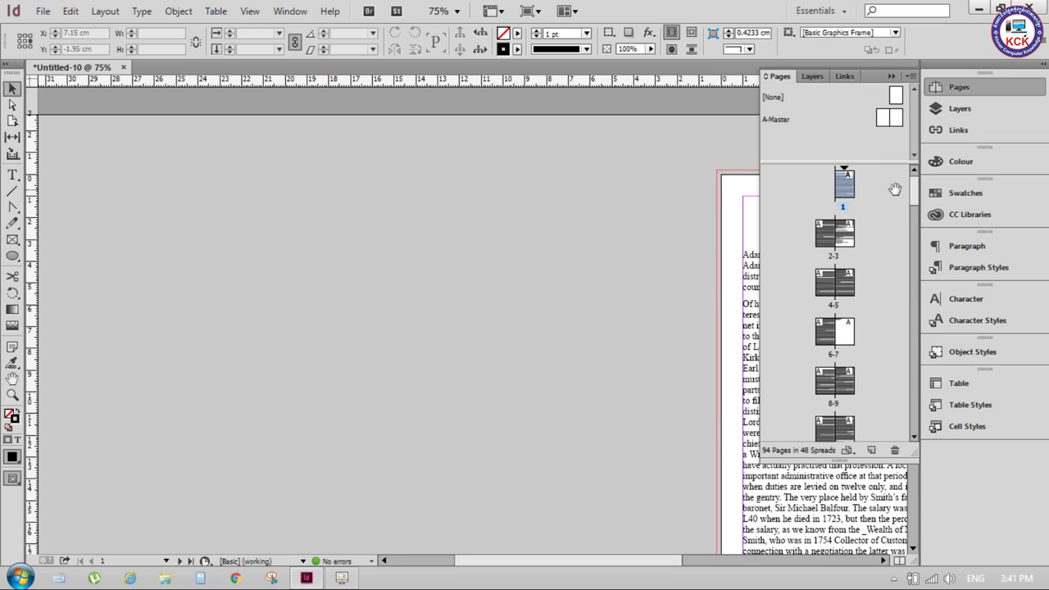
{"action": "left_click", "coordinate": [845, 187]}
- Insert 2 pages before page 1 and fit the new page 1 in the window
{"action": "left_click", "coordinate": [104, 13]}
{"action": "mouse_move", "coordinate": [124, 30]}
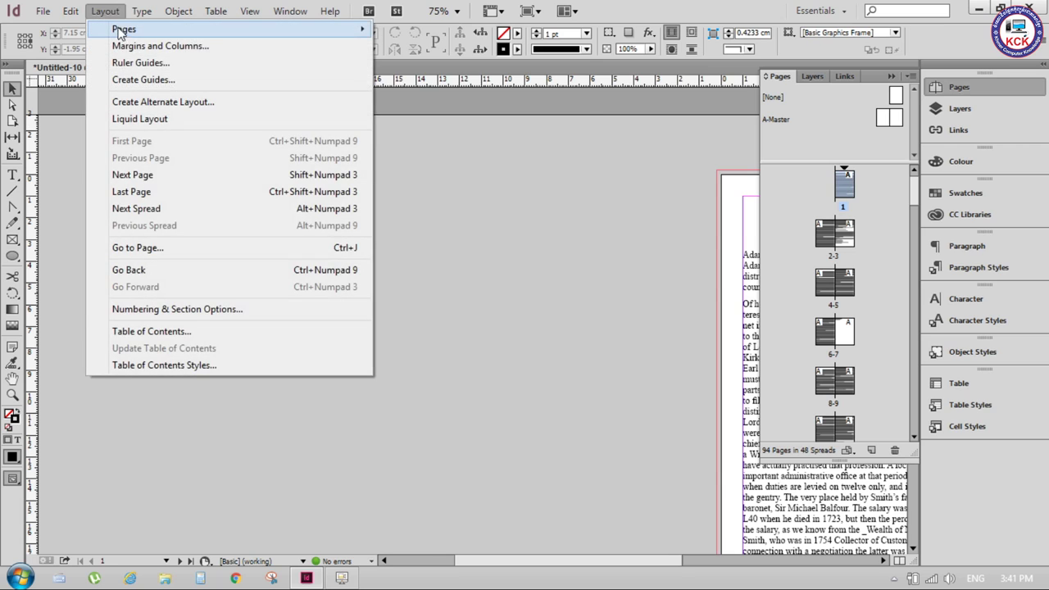
{"action": "left_click", "coordinate": [451, 44]}
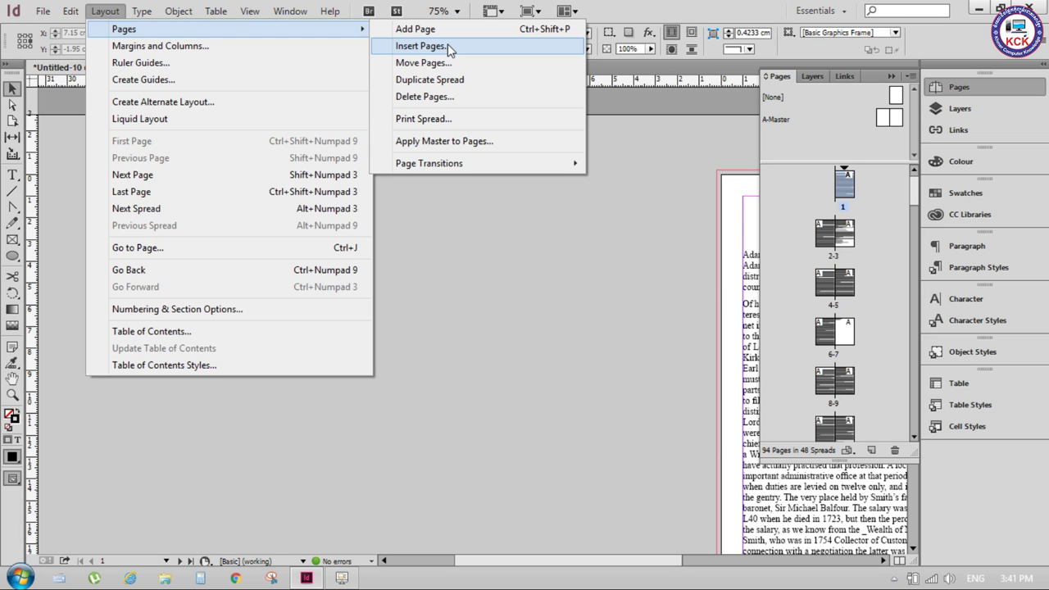
{"action": "left_click", "coordinate": [447, 46]}
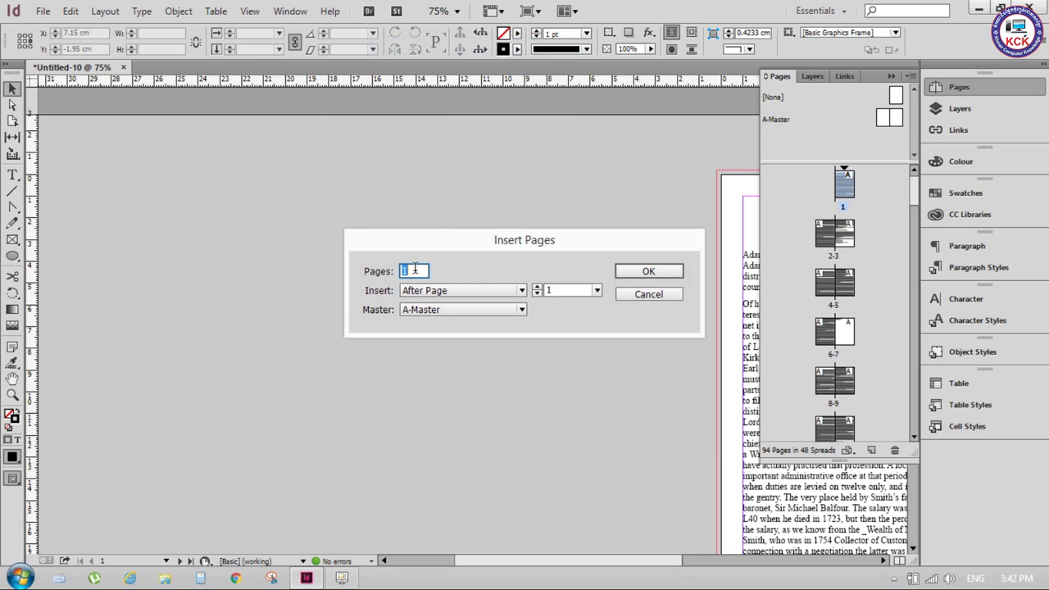
{"action": "type", "text": "2"}
{"action": "left_click", "coordinate": [494, 291]}
{"action": "left_click", "coordinate": [445, 324]}
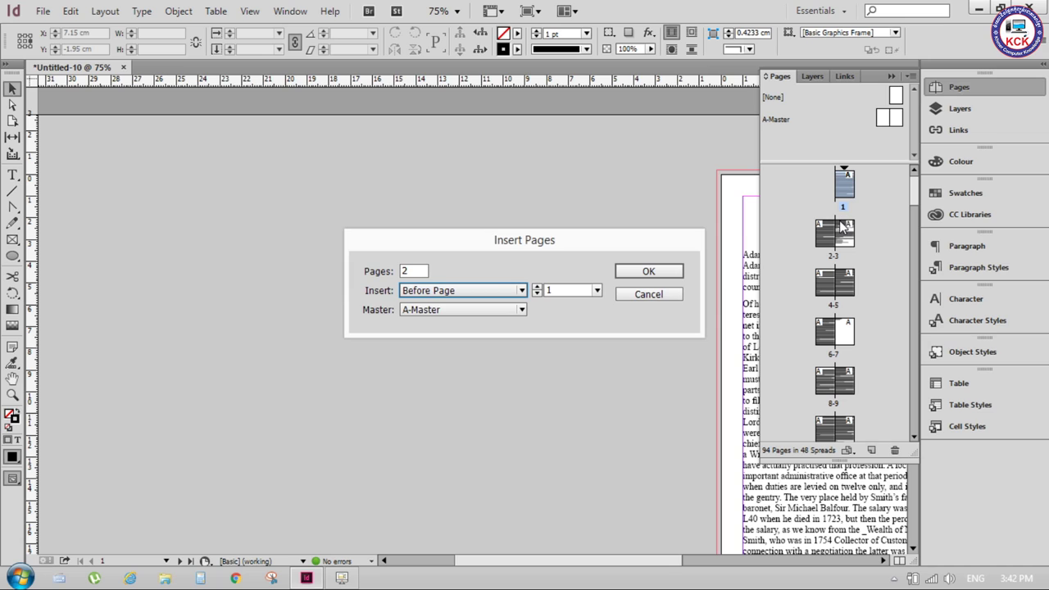
{"action": "left_click", "coordinate": [646, 276]}
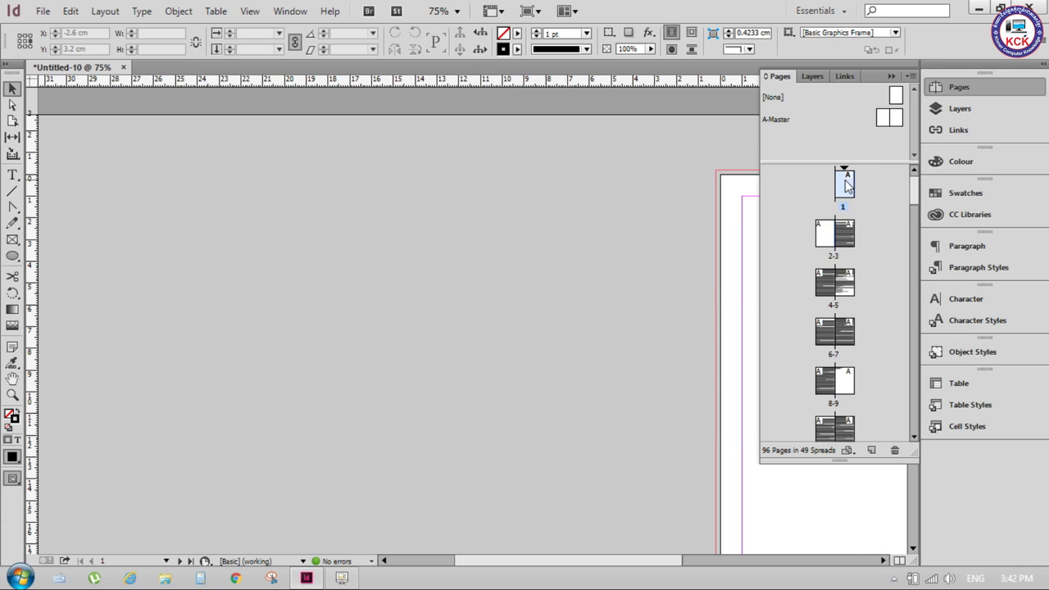
{"action": "double_click", "coordinate": [845, 184]}
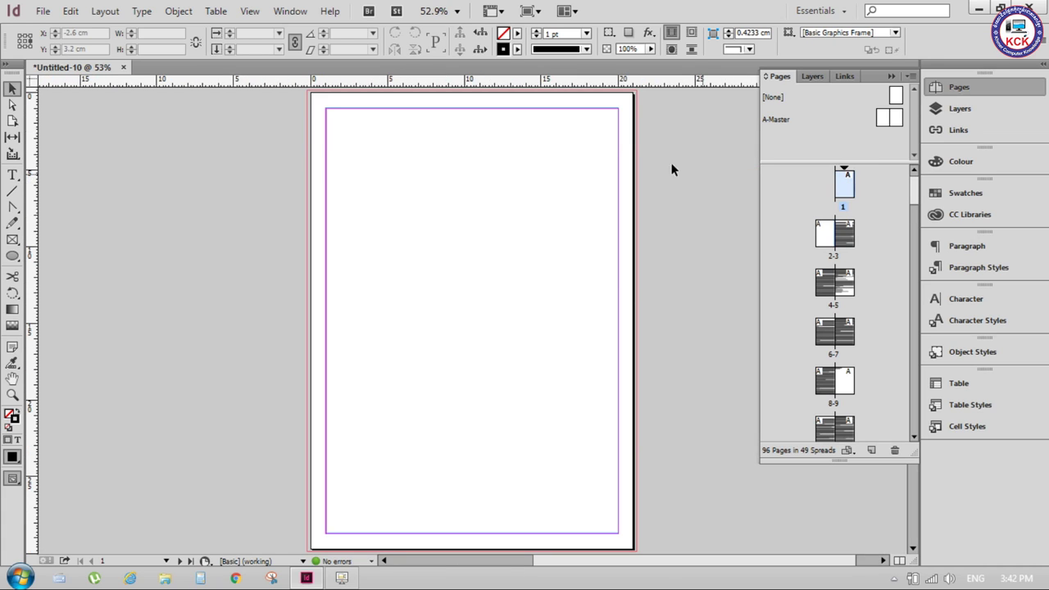
- Select the empty page-sized text frame on blank page 1 and place an insertion point in it
{"action": "left_click", "coordinate": [391, 121]}
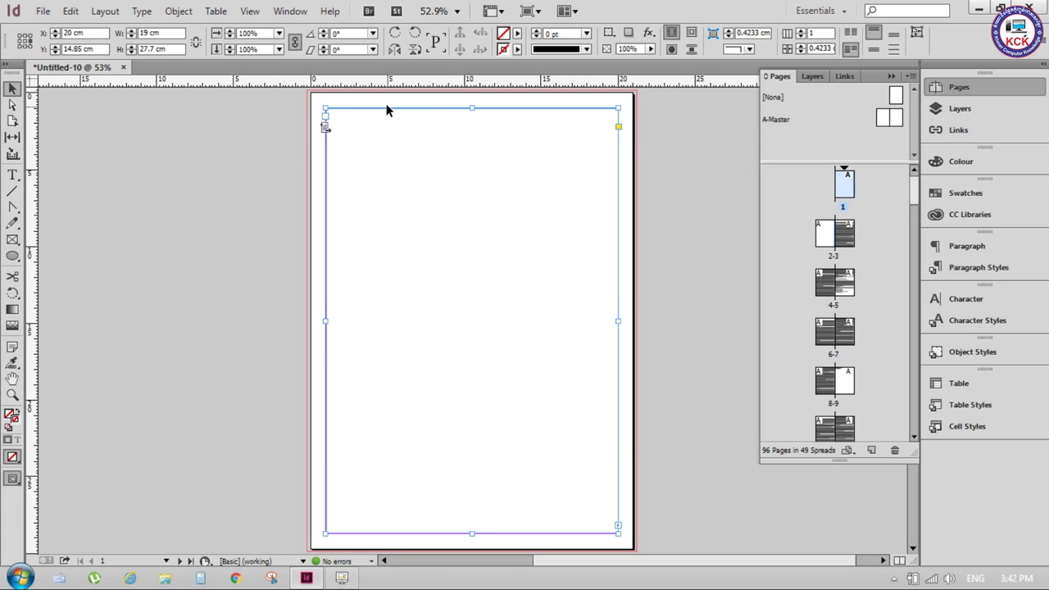
{"action": "left_click", "coordinate": [15, 181]}
{"action": "left_click", "coordinate": [336, 119]}
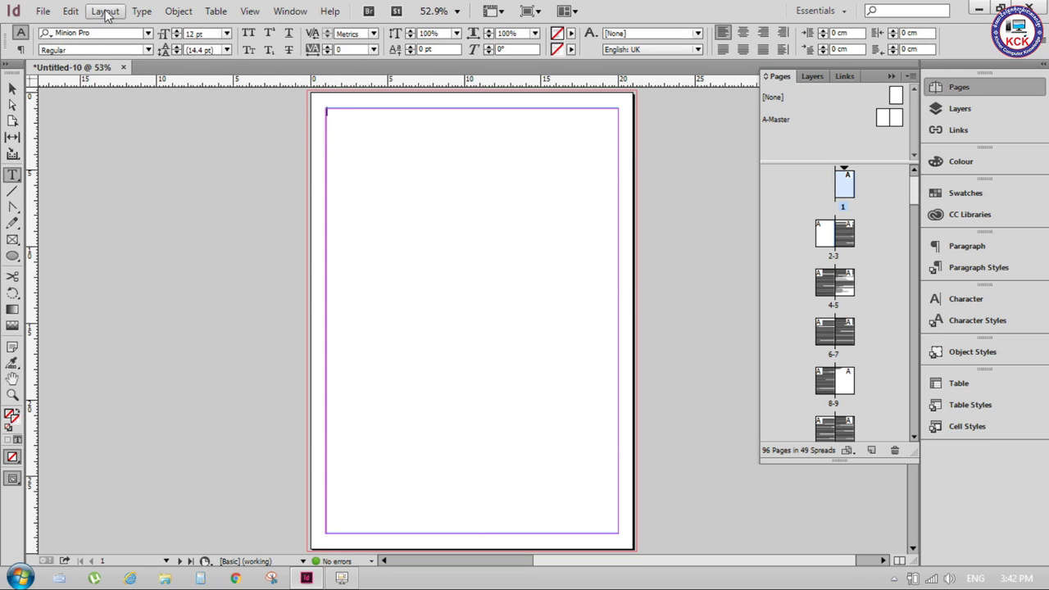
{"action": "left_click", "coordinate": [72, 11]}
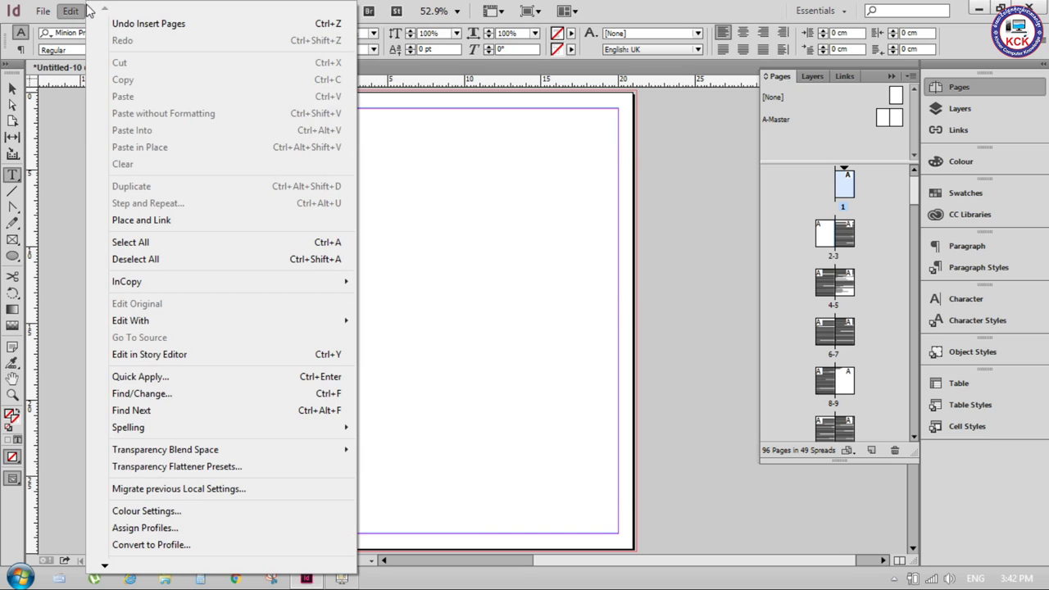
{"action": "left_click", "coordinate": [59, 25]}
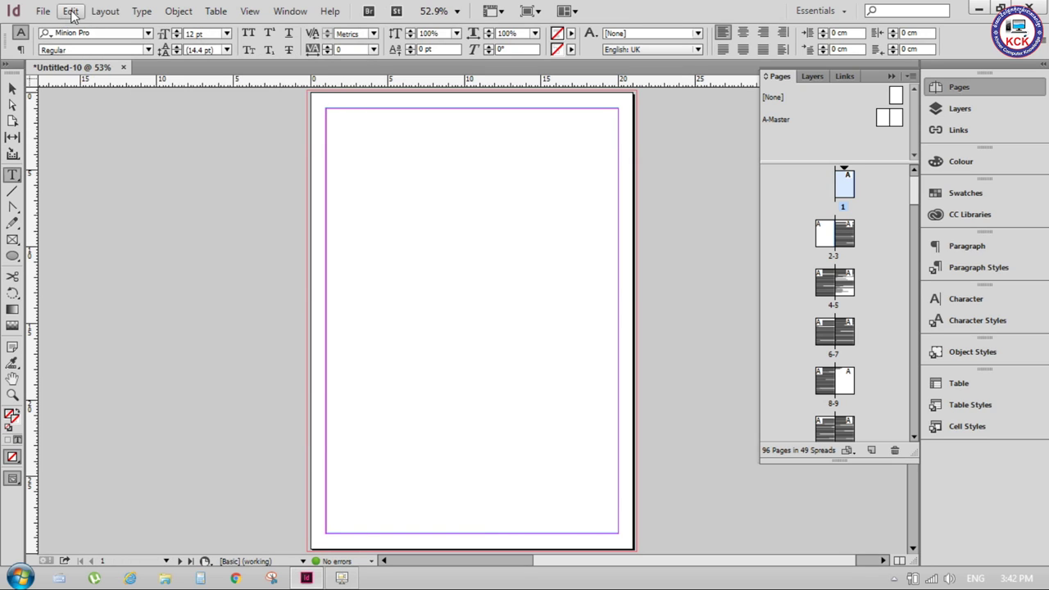
{"action": "left_click", "coordinate": [95, 13]}
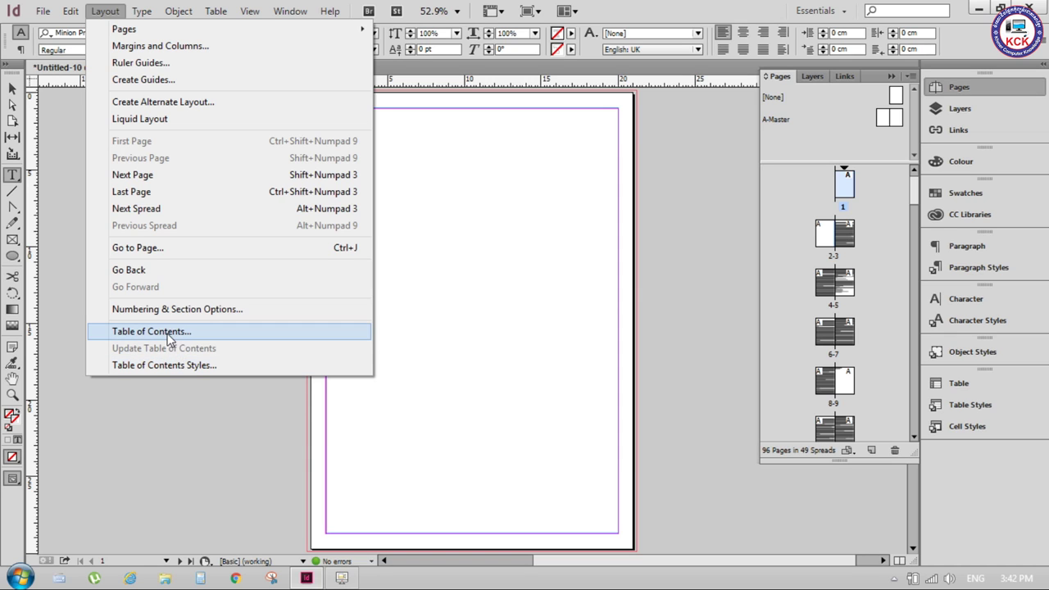
- In Table of Contents settings, try TOC Title for the title style, then revert to [No Paragraph Style]
{"action": "left_click", "coordinate": [169, 334]}
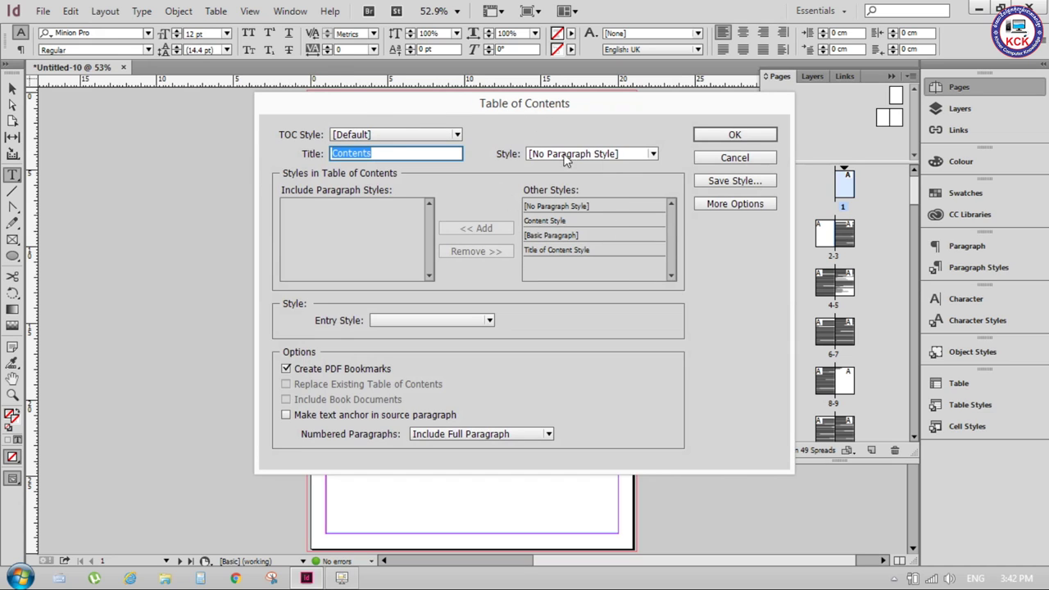
{"action": "left_click", "coordinate": [652, 154]}
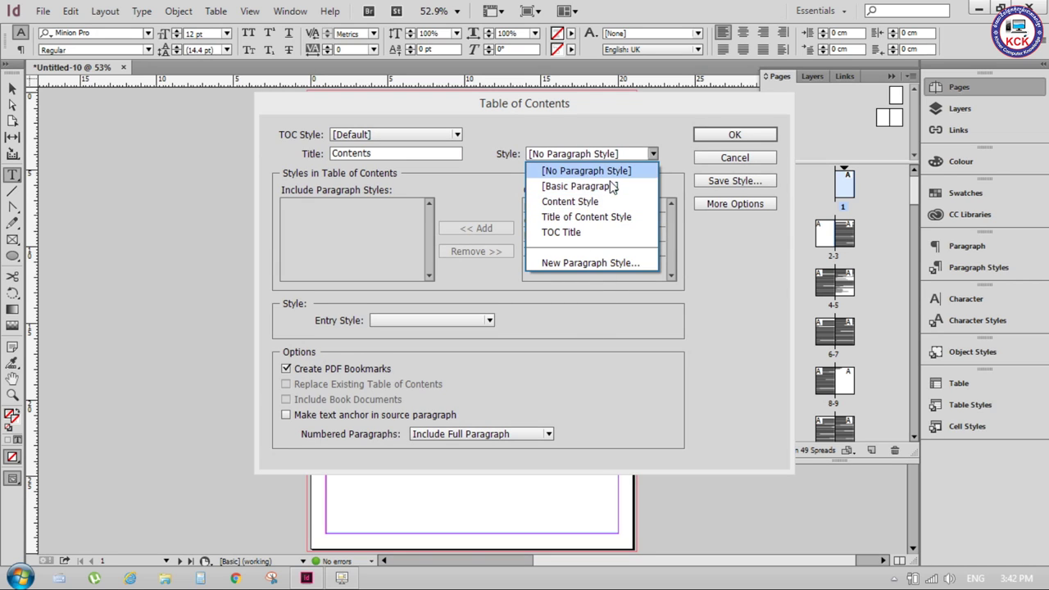
{"action": "left_click", "coordinate": [566, 233]}
{"action": "left_click", "coordinate": [621, 157]}
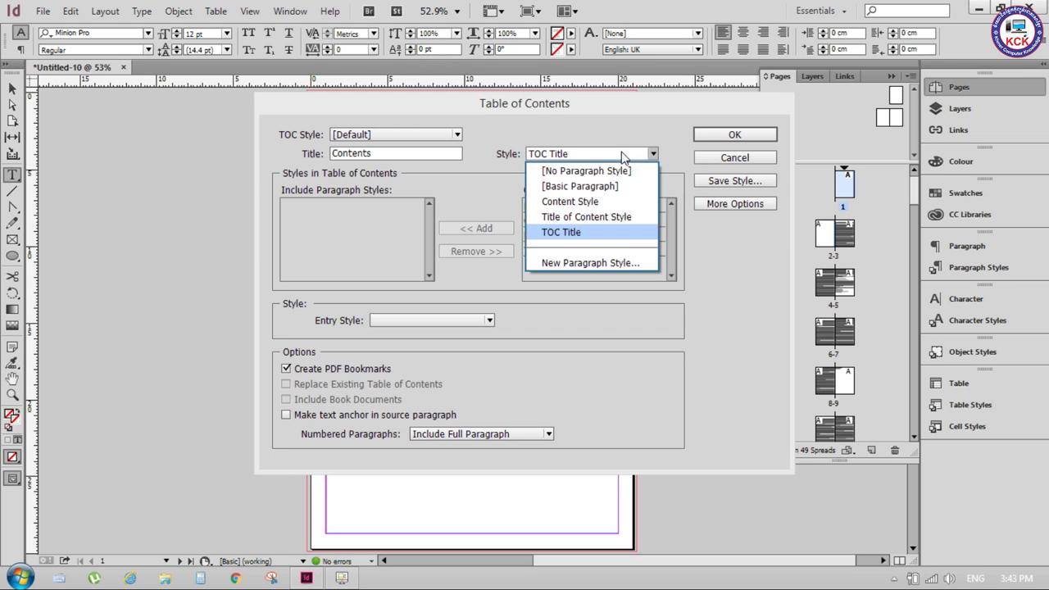
{"action": "left_click", "coordinate": [582, 174]}
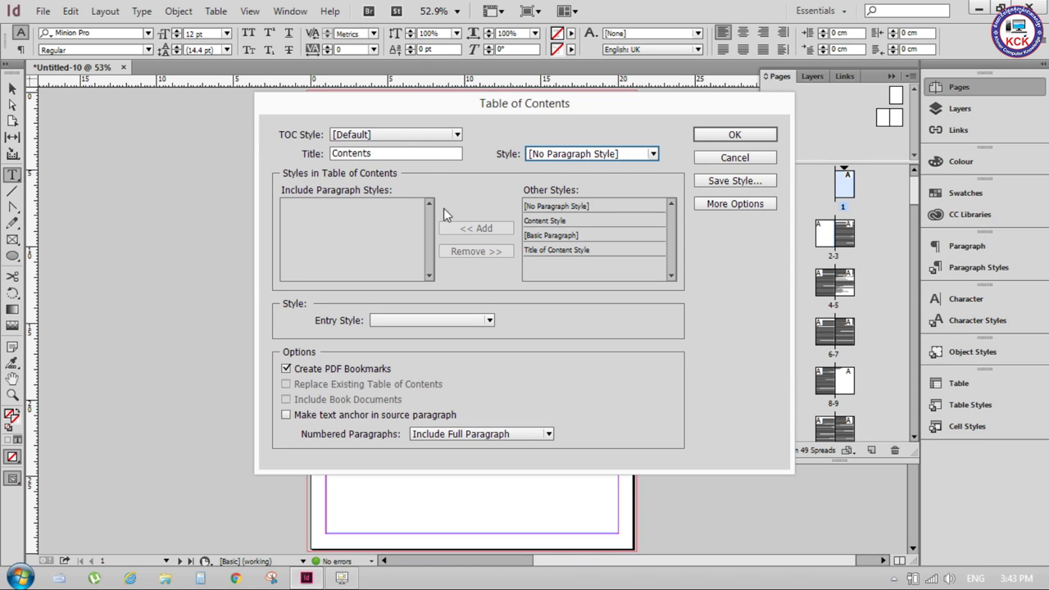
- Delete the default 'Contents' text from the Title field
{"action": "double_click", "coordinate": [384, 154]}
{"action": "key", "text": "BackSpace"}
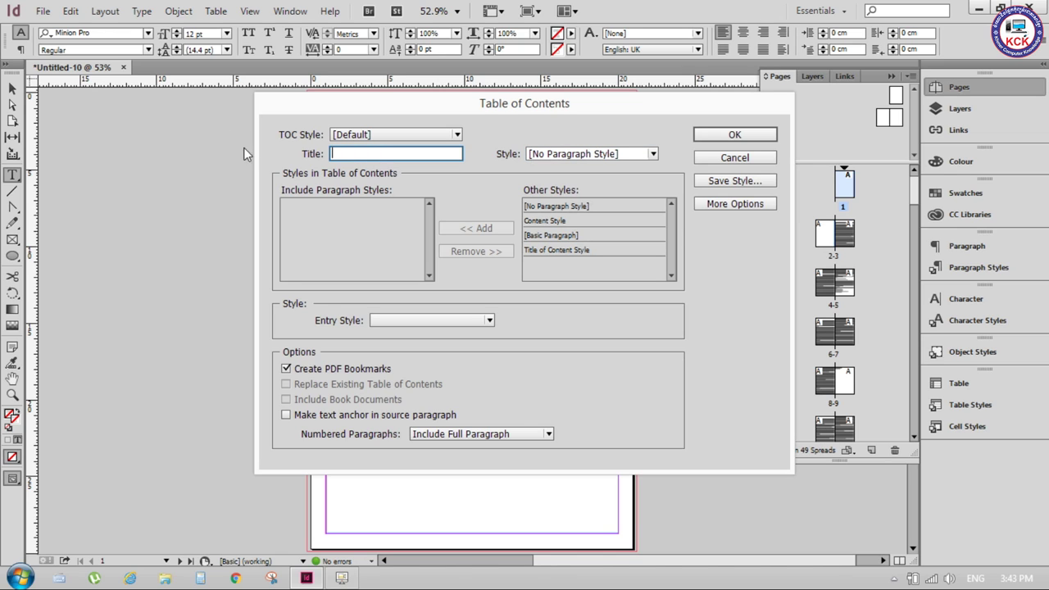
{"action": "mouse_move", "coordinate": [306, 578]}
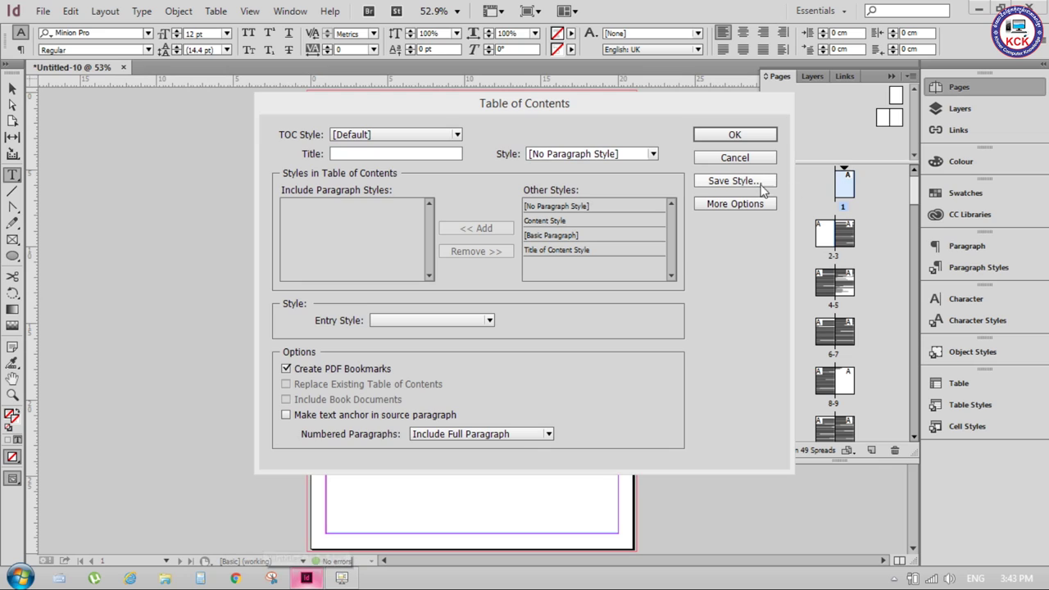
{"action": "left_click", "coordinate": [366, 153]}
{"action": "type", "text": "This"}
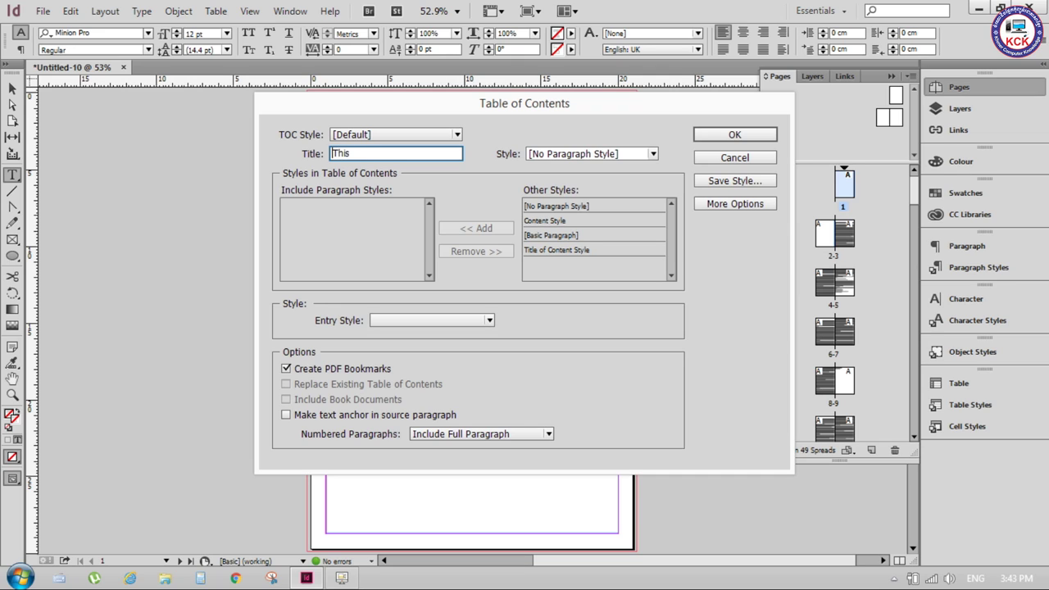
{"action": "left_click", "coordinate": [389, 153]}
{"action": "left_click", "coordinate": [165, 578]}
- Open 17196.txt from E:\ATC\Adobe\Lesson Document in Notepad
{"action": "left_click", "coordinate": [82, 424]}
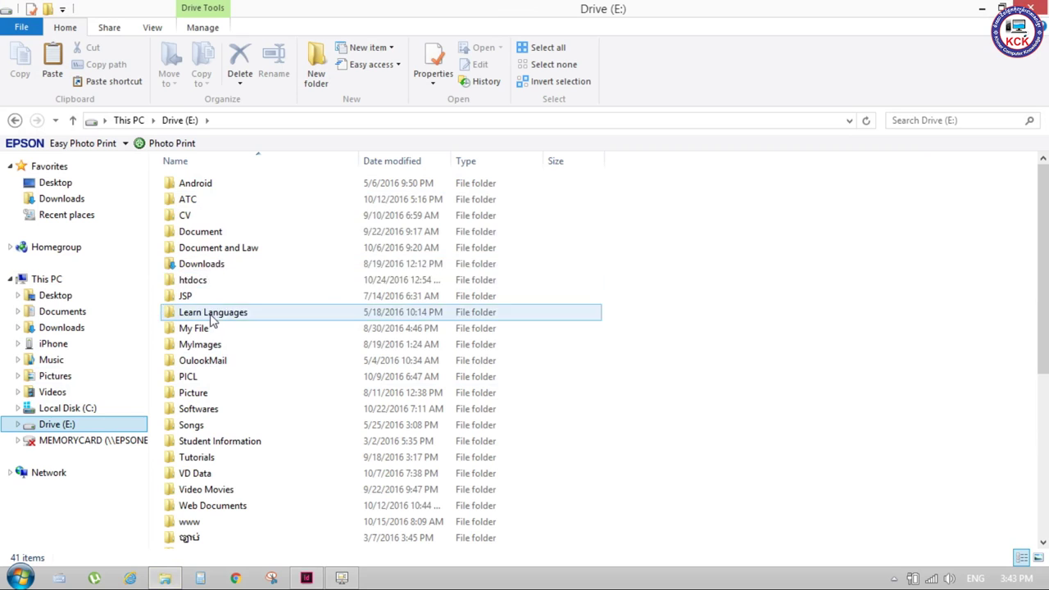
{"action": "double_click", "coordinate": [201, 203]}
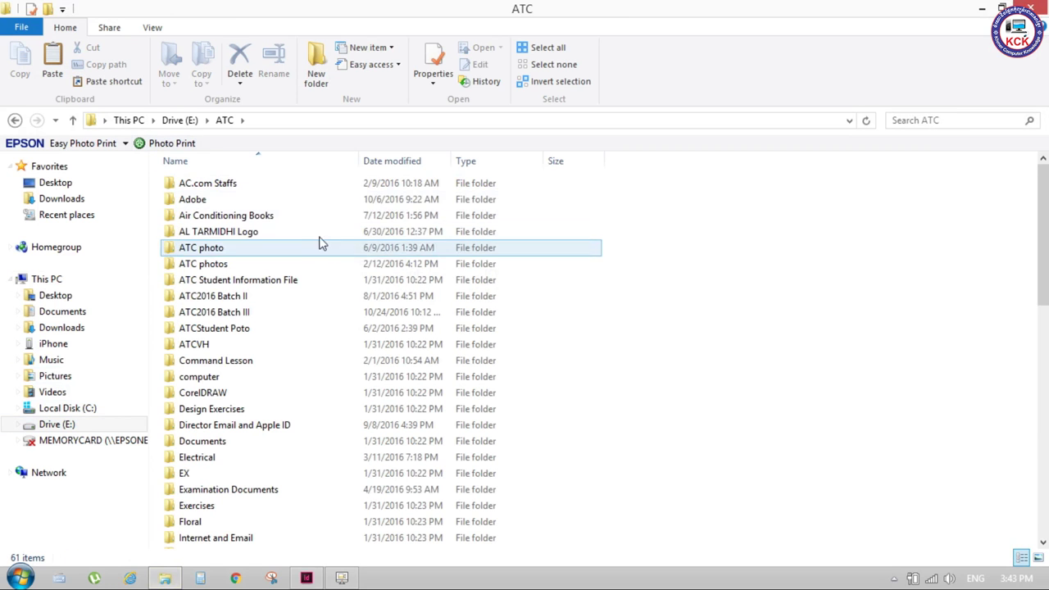
{"action": "left_click", "coordinate": [212, 201]}
{"action": "double_click", "coordinate": [211, 202]}
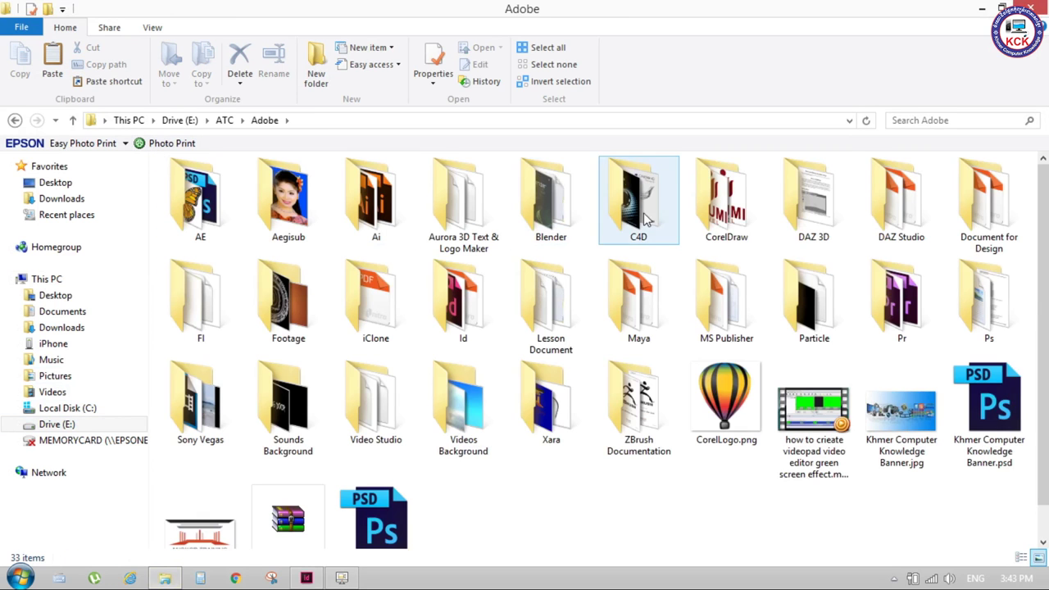
{"action": "double_click", "coordinate": [574, 337]}
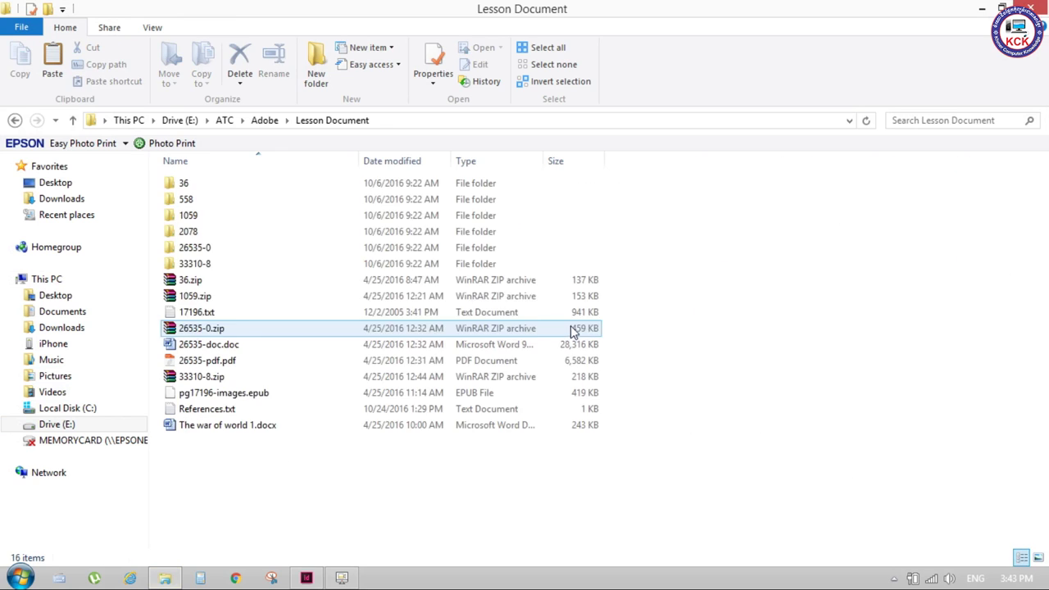
{"action": "double_click", "coordinate": [270, 313]}
- Copy the book title 'Life of Adam Smith' from the file's first line and return to InDesign
{"action": "left_click", "coordinate": [285, 72]}
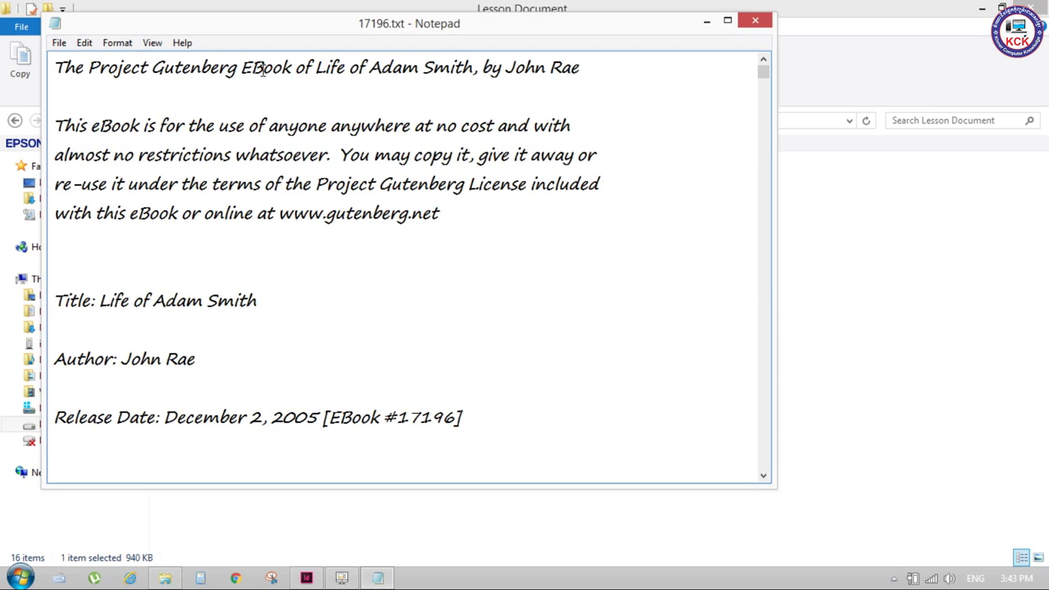
{"action": "left_click", "coordinate": [316, 69]}
{"action": "left_click_drag", "start_coordinate": [315, 69], "coordinate": [473, 69]}
{"action": "key", "text": "ctrl+c"}
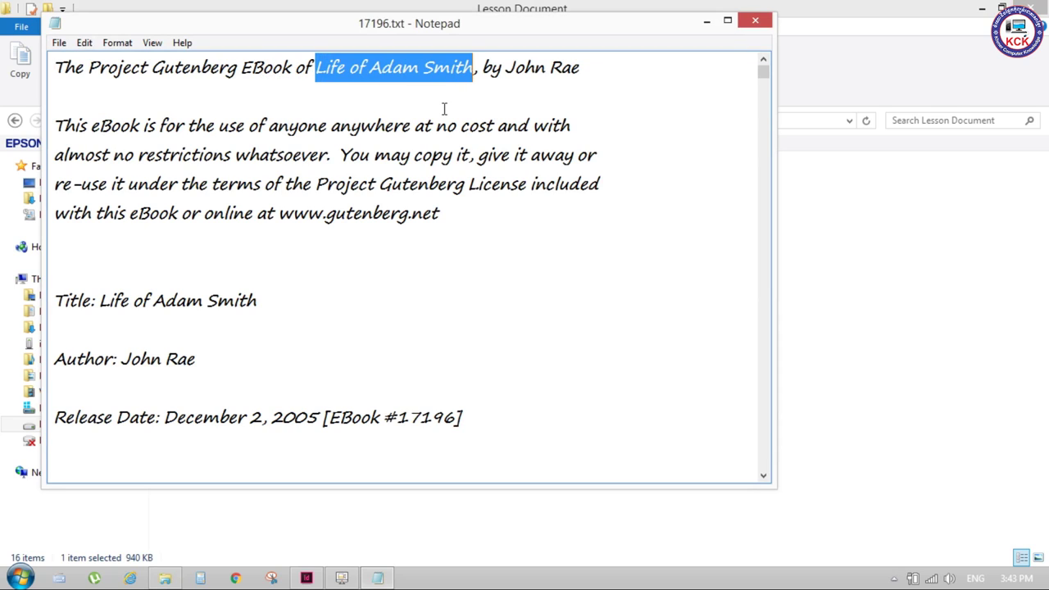
{"action": "left_click", "coordinate": [306, 578]}
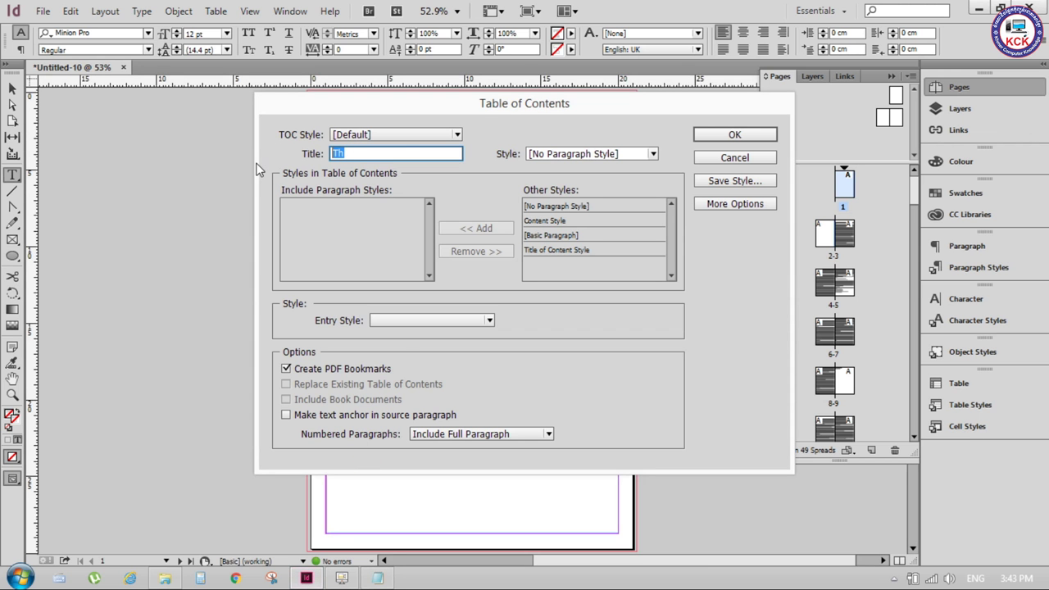
- Paste 'Life of Adam Smith' as the table of contents title
{"action": "key", "text": "ctrl+v"}
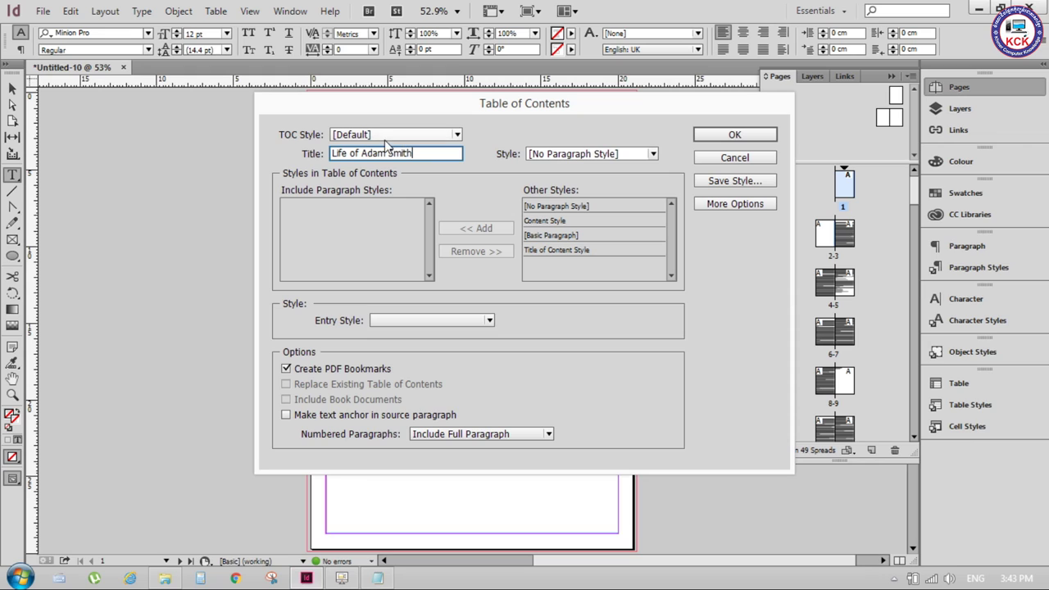
{"action": "left_click", "coordinate": [420, 134]}
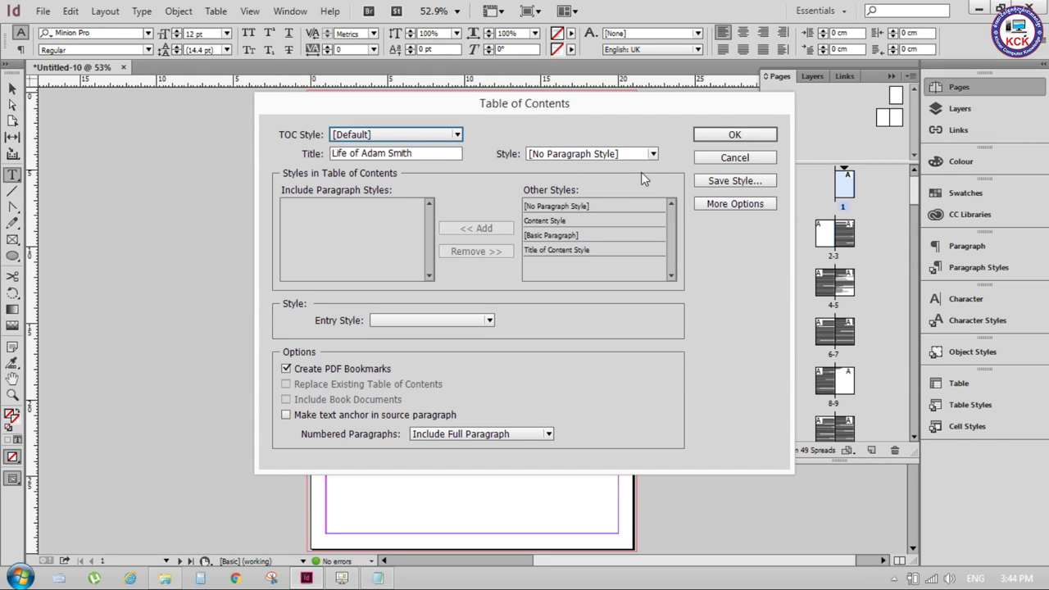
- Add Title of Content Style to the paragraph styles included in the contents
{"action": "left_click", "coordinate": [578, 223]}
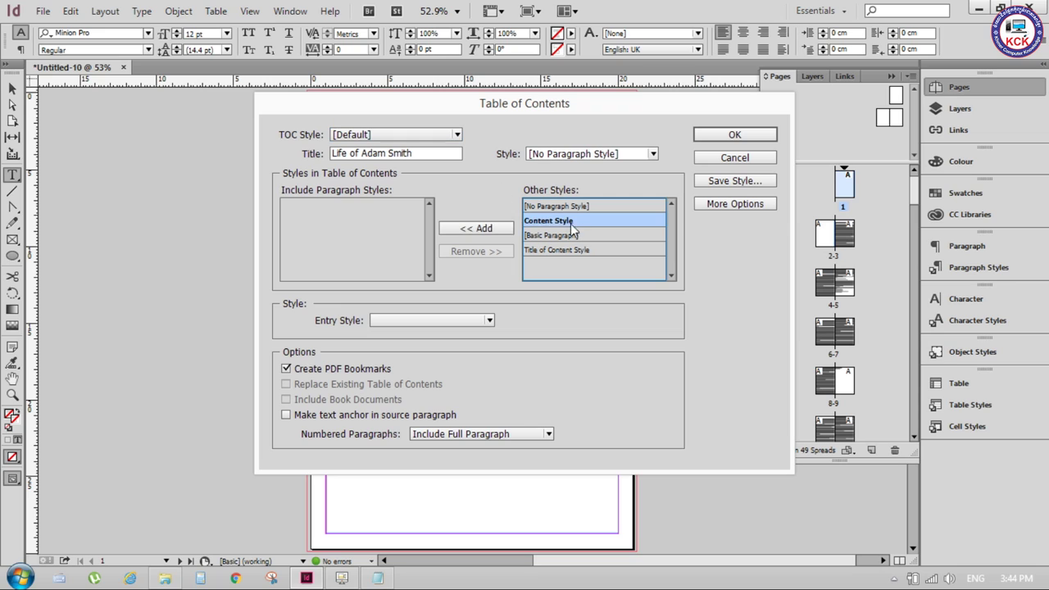
{"action": "left_click", "coordinate": [572, 205]}
{"action": "left_click", "coordinate": [548, 222]}
{"action": "left_click", "coordinate": [560, 251]}
{"action": "left_click", "coordinate": [462, 229]}
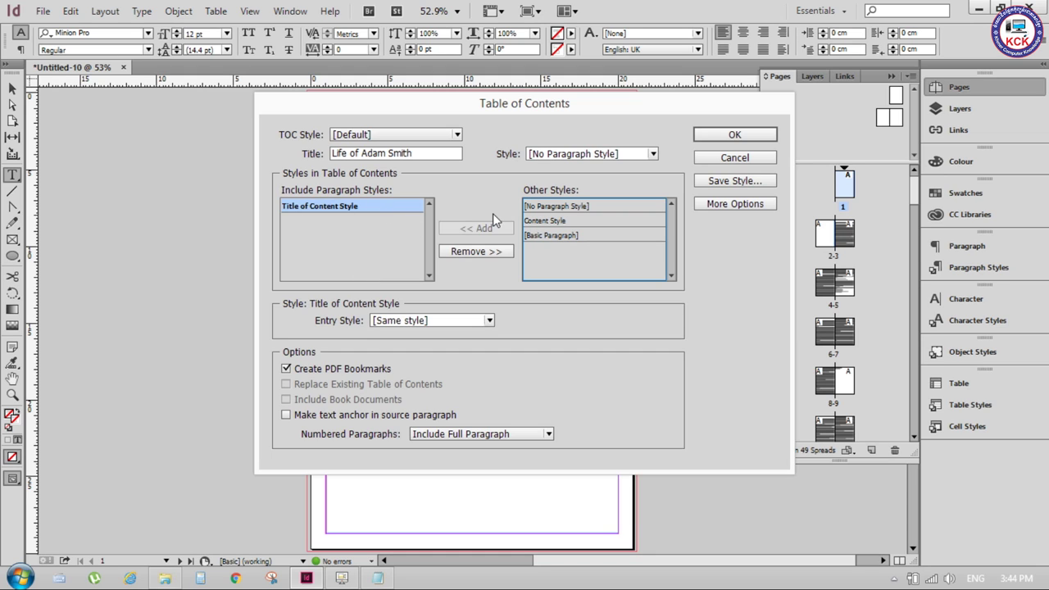
- Keep the entry style as [Same style] and accept the table of contents settings
{"action": "left_click", "coordinate": [490, 321]}
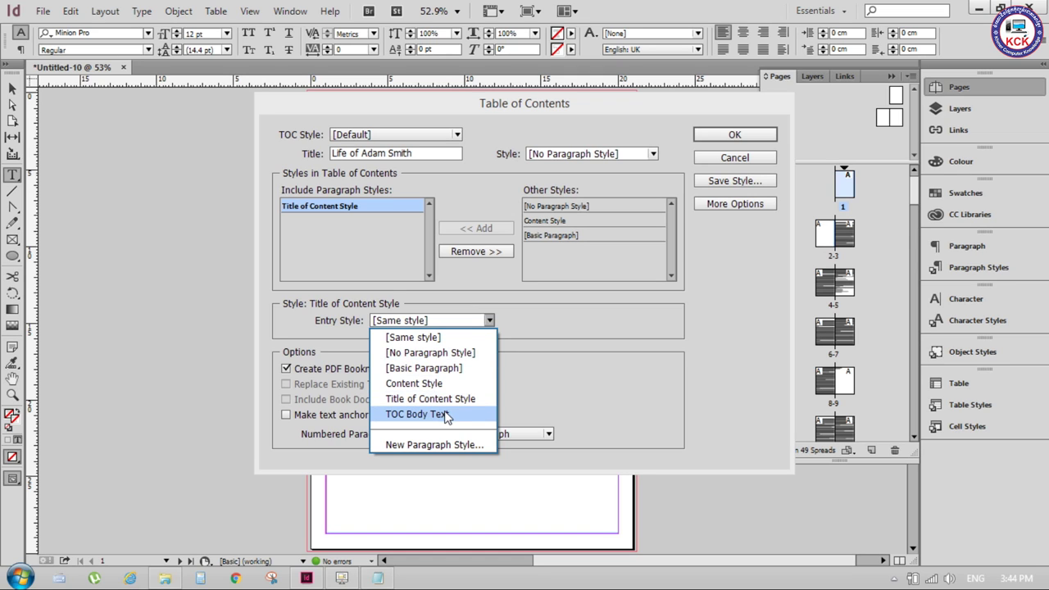
{"action": "left_click", "coordinate": [419, 445]}
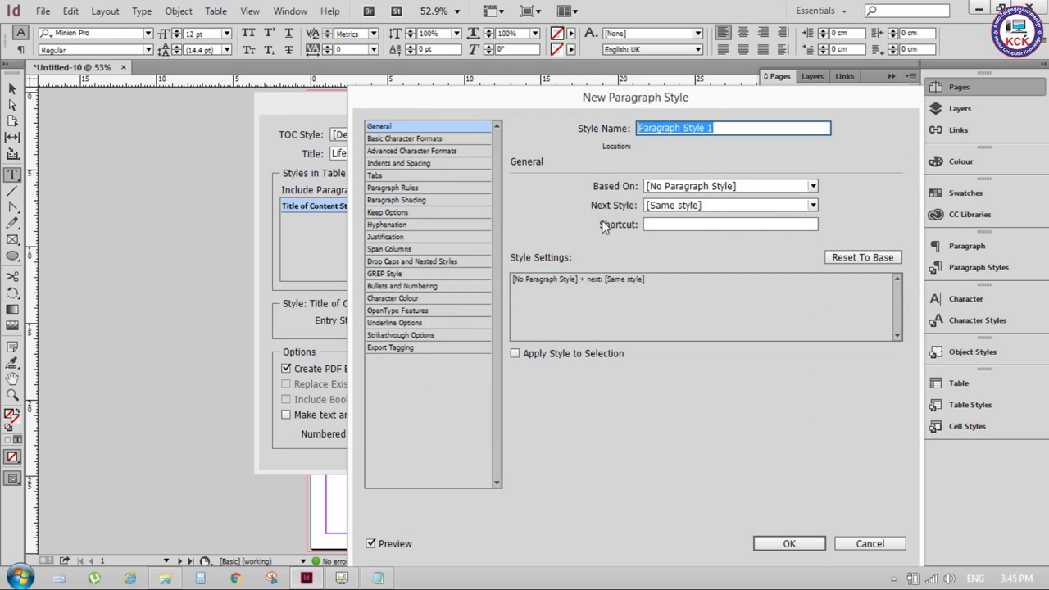
{"action": "left_click", "coordinate": [867, 544]}
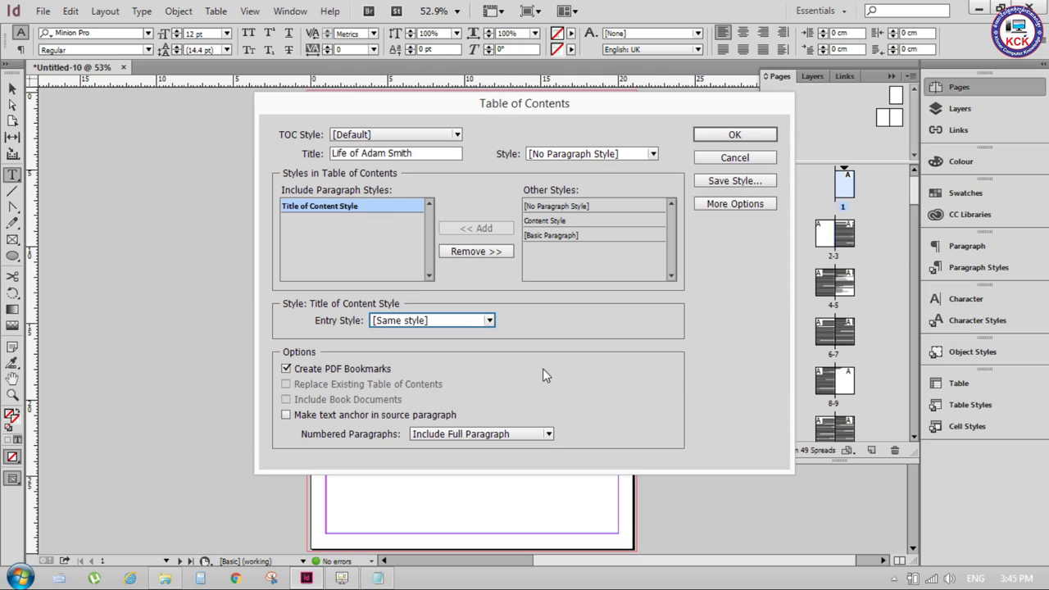
{"action": "left_click", "coordinate": [542, 439]}
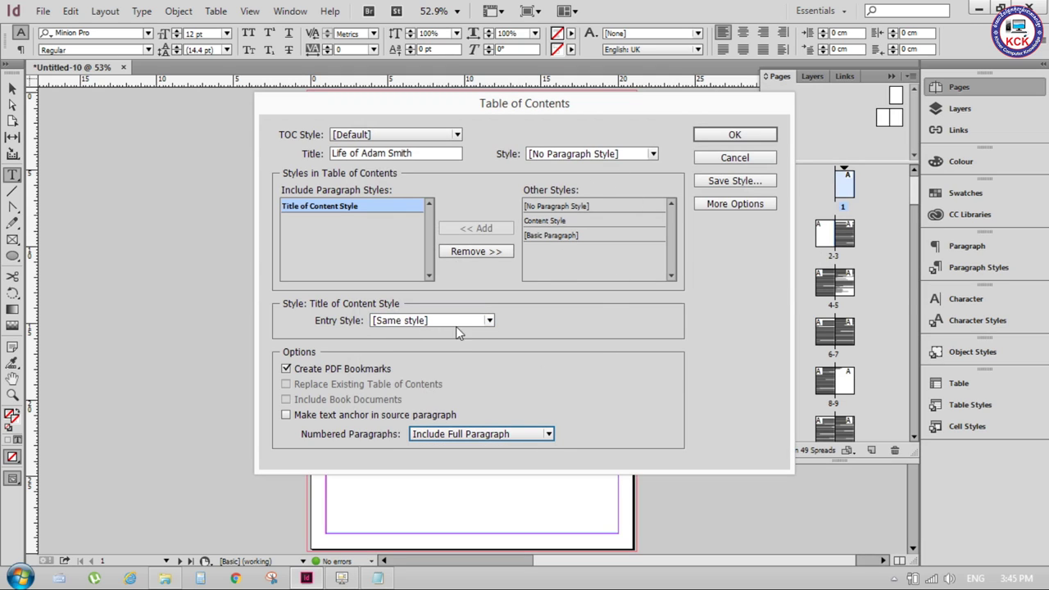
{"action": "left_click", "coordinate": [734, 135]}
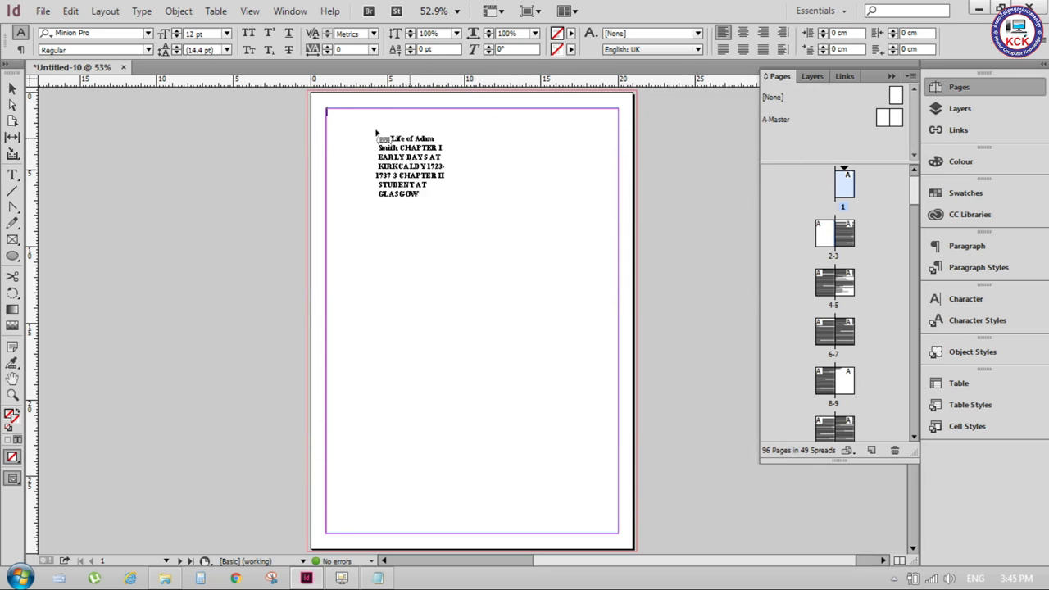
- Place the generated table of contents on page 1 and scroll through the document
{"action": "left_click", "coordinate": [328, 108]}
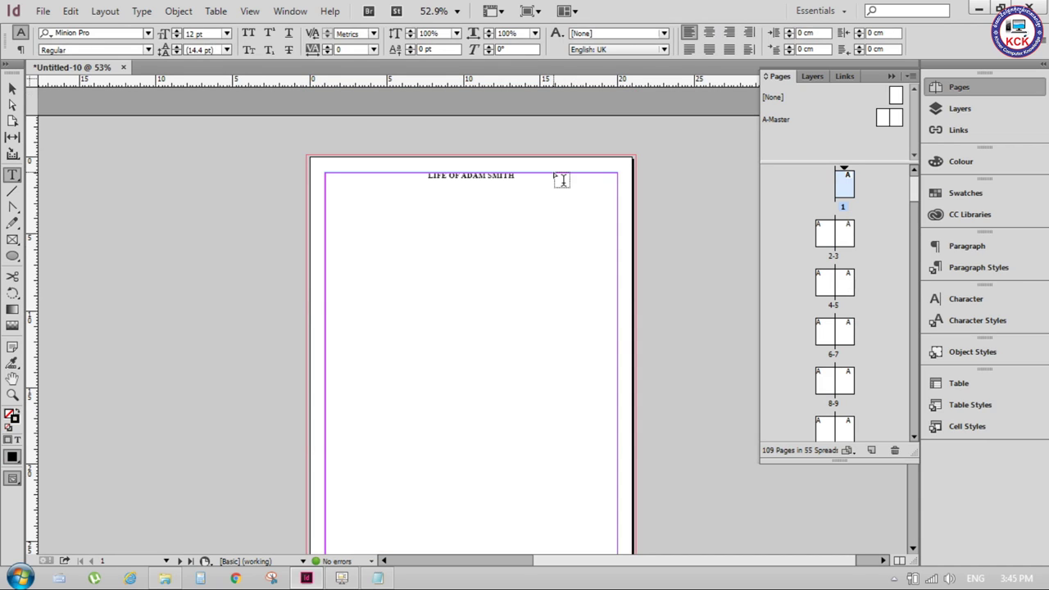
{"action": "scroll", "coordinate": [562, 181], "scroll_direction": "down", "scroll_amount": 2}
{"action": "scroll", "coordinate": [558, 204], "scroll_direction": "down", "scroll_amount": 4}
{"action": "scroll", "coordinate": [548, 278], "scroll_direction": "down", "scroll_amount": 5}
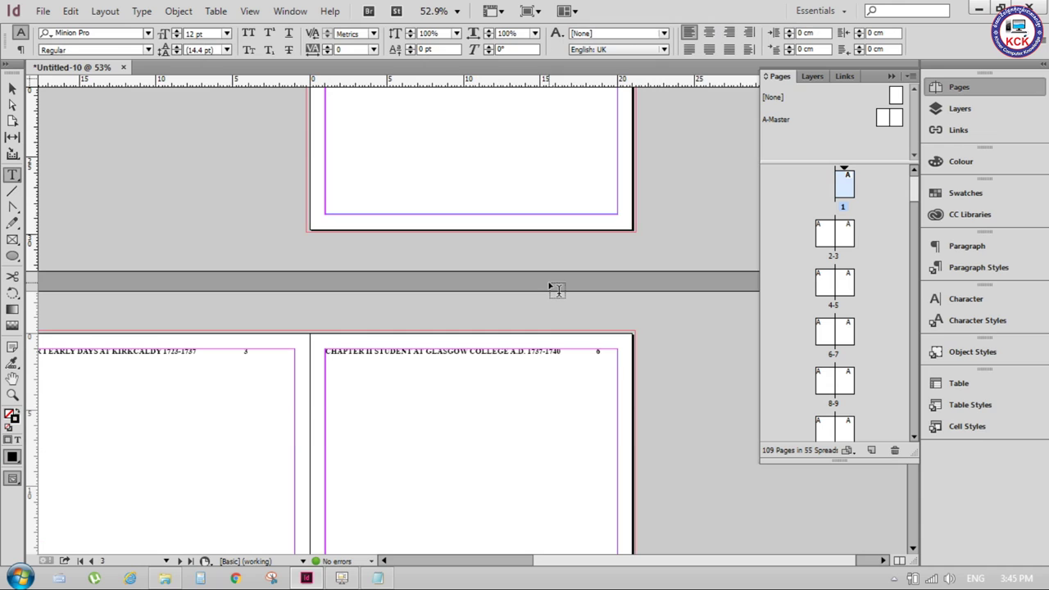
{"action": "scroll", "coordinate": [555, 287], "scroll_direction": "down", "scroll_amount": 2}
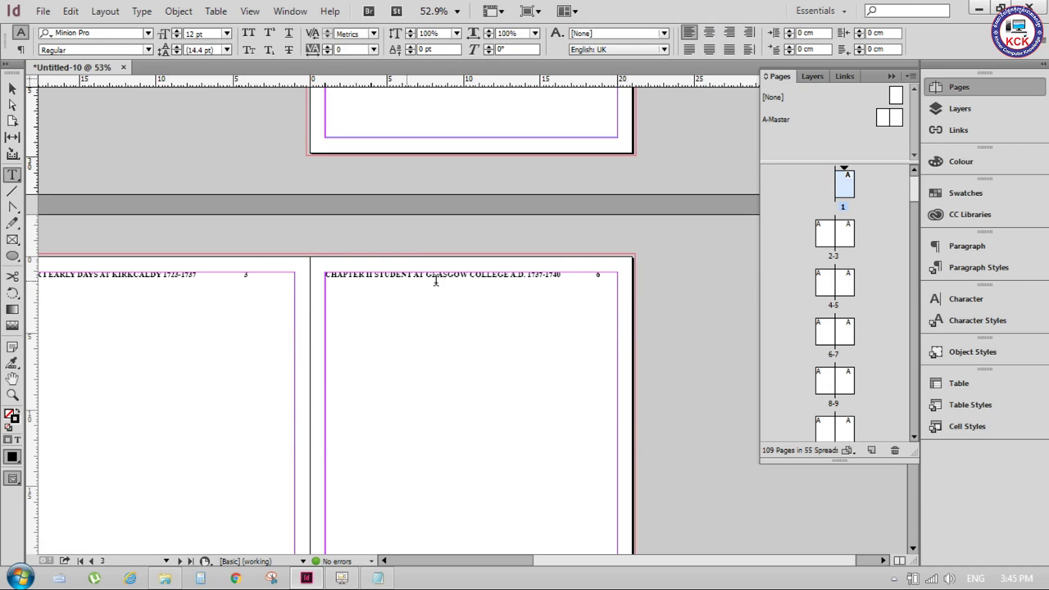
{"action": "scroll", "coordinate": [519, 284], "scroll_direction": "down", "scroll_amount": 3}
{"action": "scroll", "coordinate": [541, 285], "scroll_direction": "down", "scroll_amount": 4}
{"action": "scroll", "coordinate": [557, 279], "scroll_direction": "down", "scroll_amount": 3}
{"action": "scroll", "coordinate": [556, 280], "scroll_direction": "down", "scroll_amount": 8}
{"action": "scroll", "coordinate": [557, 280], "scroll_direction": "down", "scroll_amount": 4}
{"action": "scroll", "coordinate": [557, 280], "scroll_direction": "down", "scroll_amount": 5}
{"action": "scroll", "coordinate": [557, 280], "scroll_direction": "down", "scroll_amount": 5}
{"action": "scroll", "coordinate": [557, 280], "scroll_direction": "down", "scroll_amount": 5}
{"action": "scroll", "coordinate": [556, 279], "scroll_direction": "down", "scroll_amount": 5}
{"action": "scroll", "coordinate": [557, 279], "scroll_direction": "down", "scroll_amount": 5}
{"action": "scroll", "coordinate": [557, 279], "scroll_direction": "down", "scroll_amount": 5}
{"action": "scroll", "coordinate": [557, 279], "scroll_direction": "down", "scroll_amount": 5}
{"action": "scroll", "coordinate": [556, 280], "scroll_direction": "down", "scroll_amount": 5}
{"action": "scroll", "coordinate": [556, 280], "scroll_direction": "down", "scroll_amount": 5}
{"action": "scroll", "coordinate": [557, 280], "scroll_direction": "down", "scroll_amount": 5}
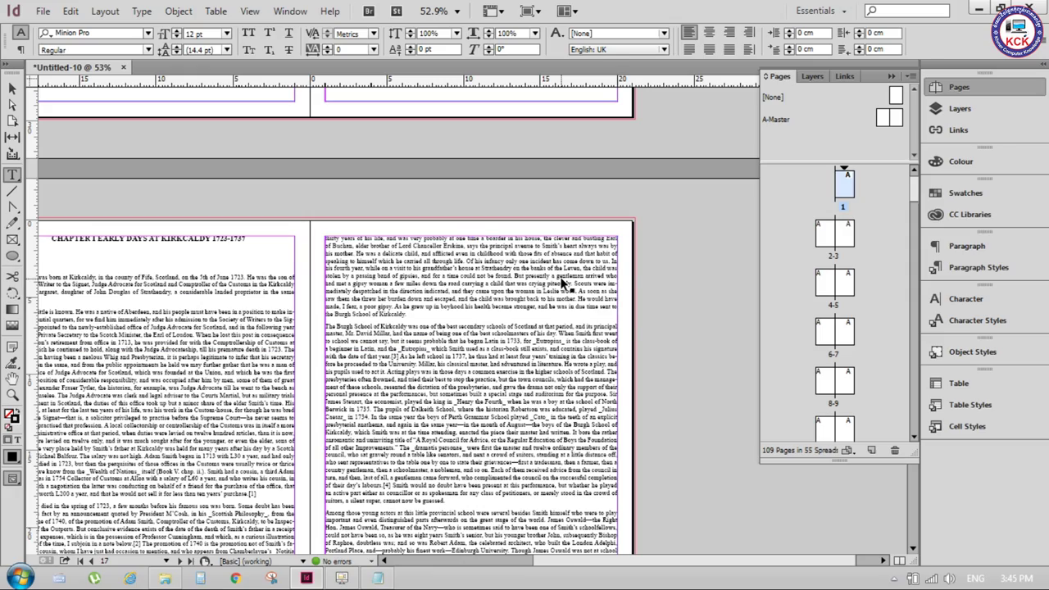
- Undo the placement, return to page 1 and drop the loaded contents text
{"action": "key", "text": "ctrl+z"}
{"action": "scroll", "coordinate": [616, 238], "scroll_direction": "up", "scroll_amount": 3}
{"action": "scroll", "coordinate": [615, 197], "scroll_direction": "up", "scroll_amount": 3}
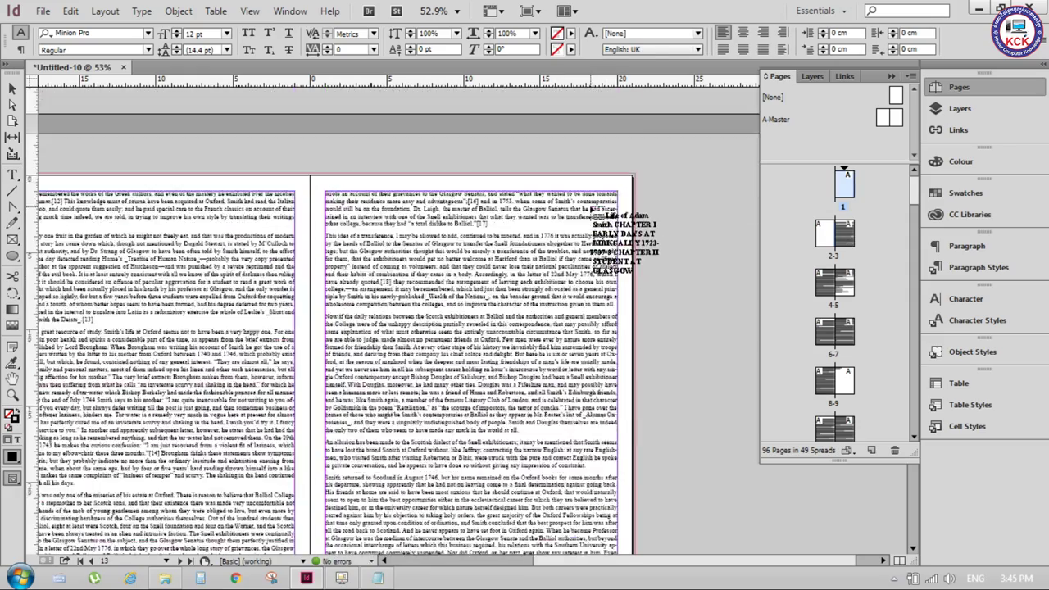
{"action": "scroll", "coordinate": [619, 229], "scroll_direction": "up", "scroll_amount": 3}
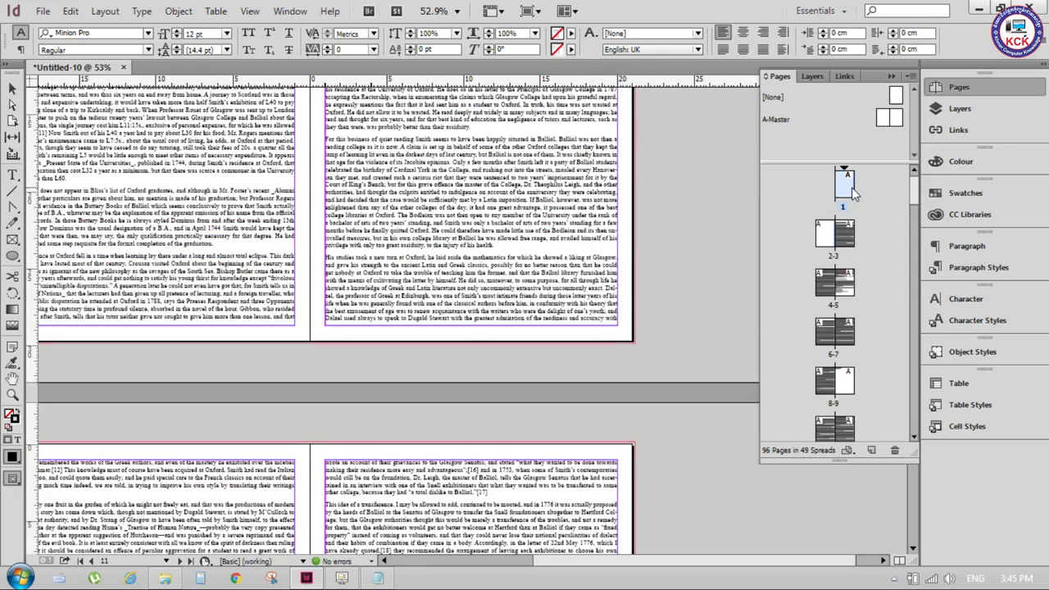
{"action": "double_click", "coordinate": [846, 185]}
{"action": "key", "text": "Escape"}
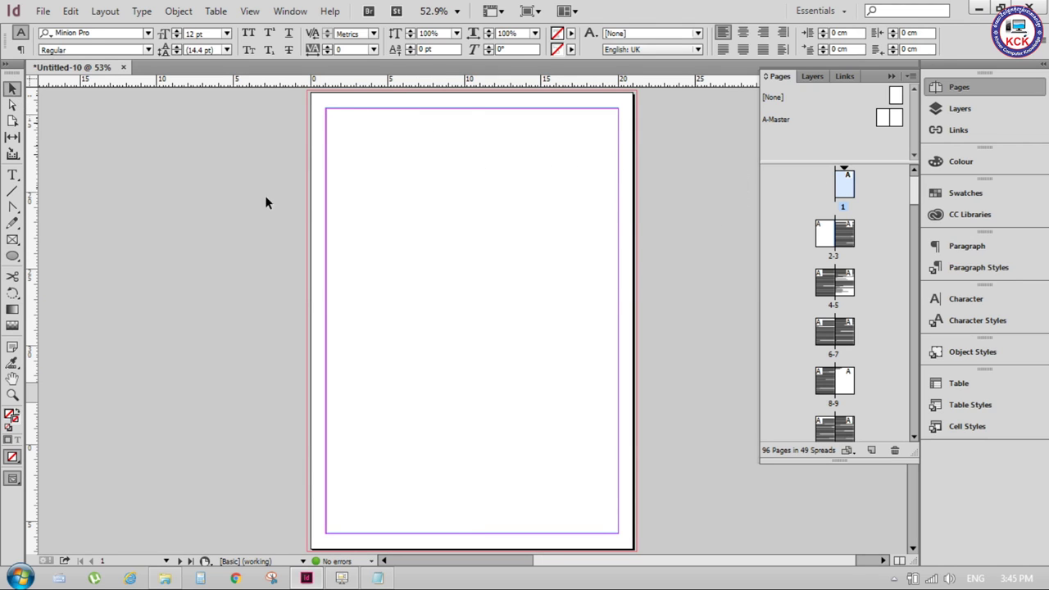
{"action": "left_click", "coordinate": [394, 206]}
{"action": "left_click", "coordinate": [661, 175]}
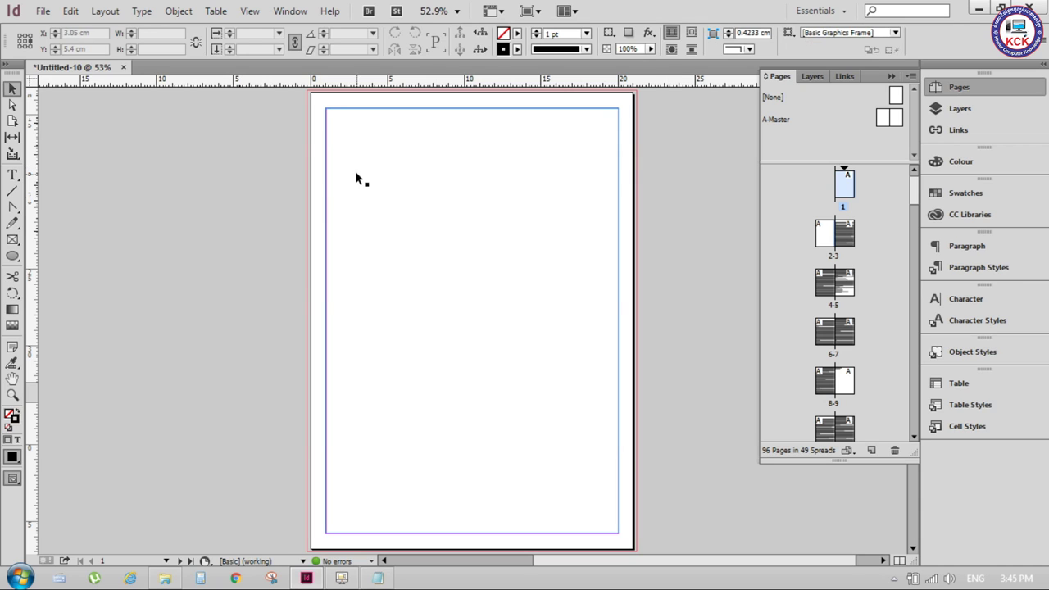
{"action": "left_click", "coordinate": [12, 175]}
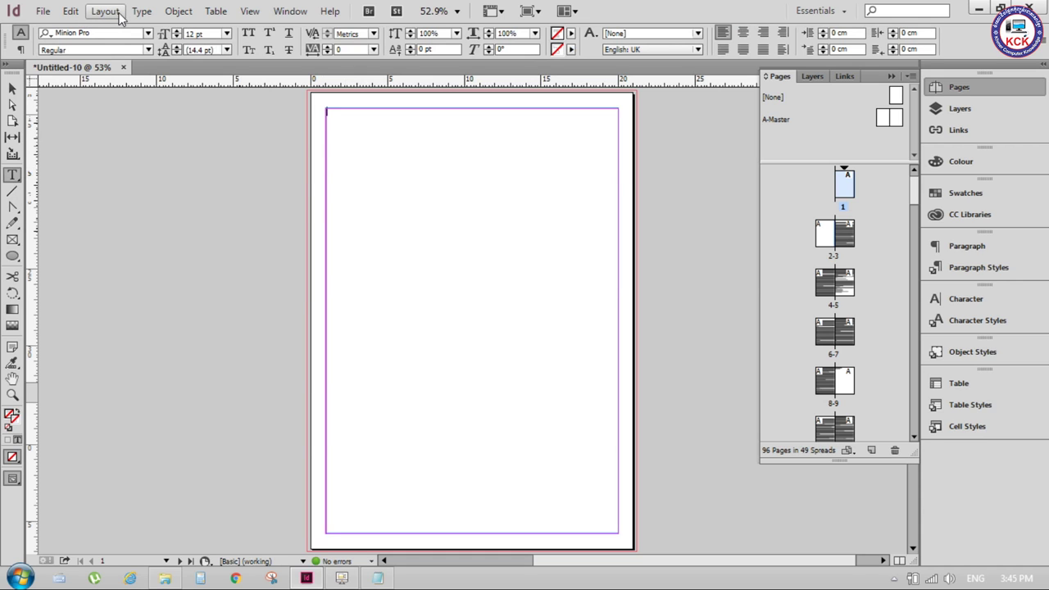
{"action": "left_click", "coordinate": [114, 13]}
{"action": "left_click", "coordinate": [181, 331]}
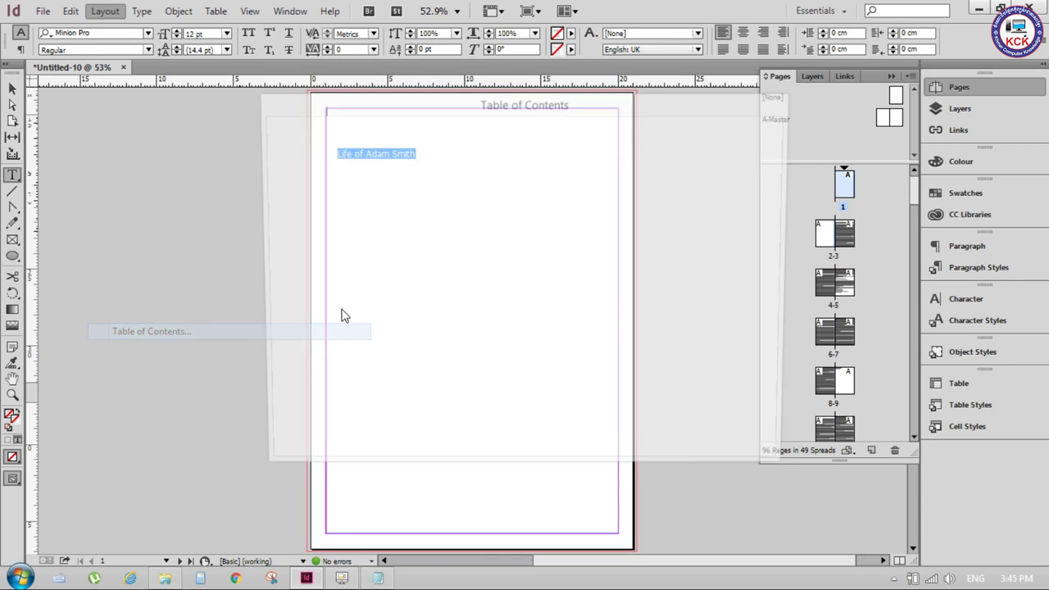
{"action": "left_click", "coordinate": [490, 321]}
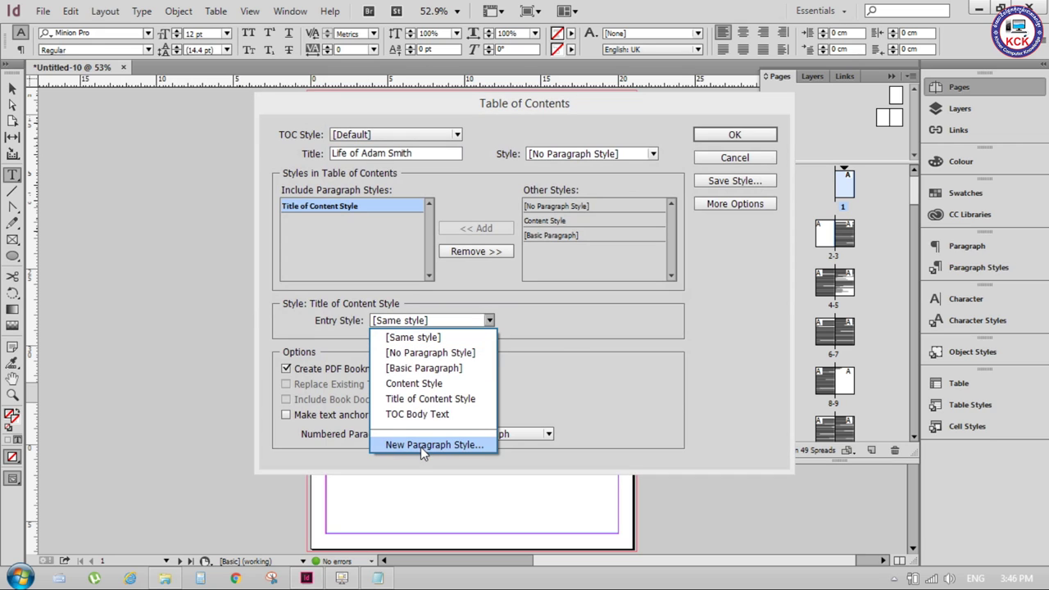
{"action": "left_click", "coordinate": [738, 179]}
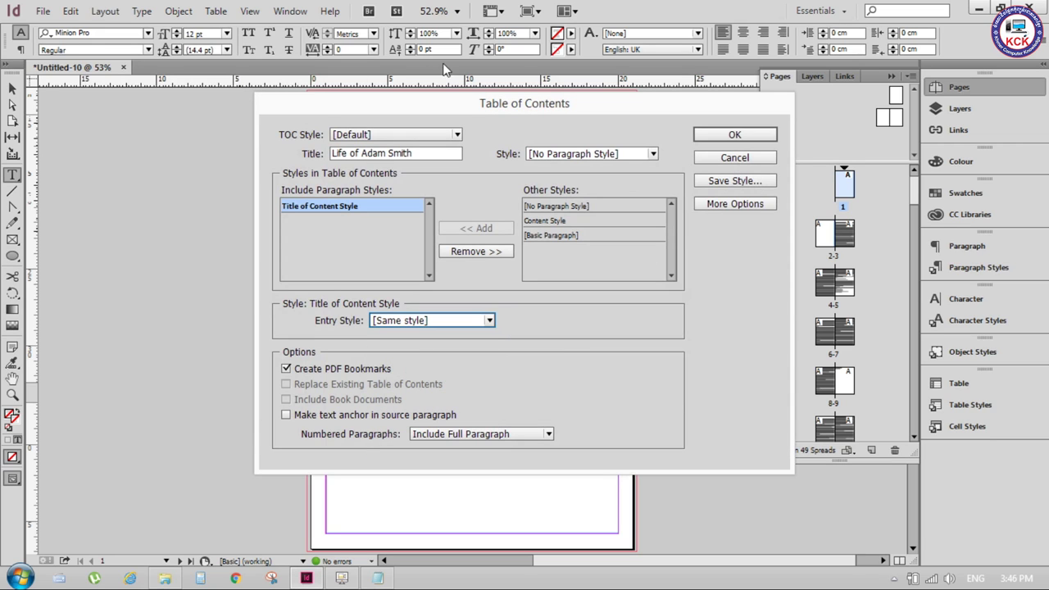
{"action": "left_click", "coordinate": [722, 160]}
- Open Table of Contents Styles, start and cancel a new TOC style twice, then close unchanged
{"action": "left_click", "coordinate": [105, 11]}
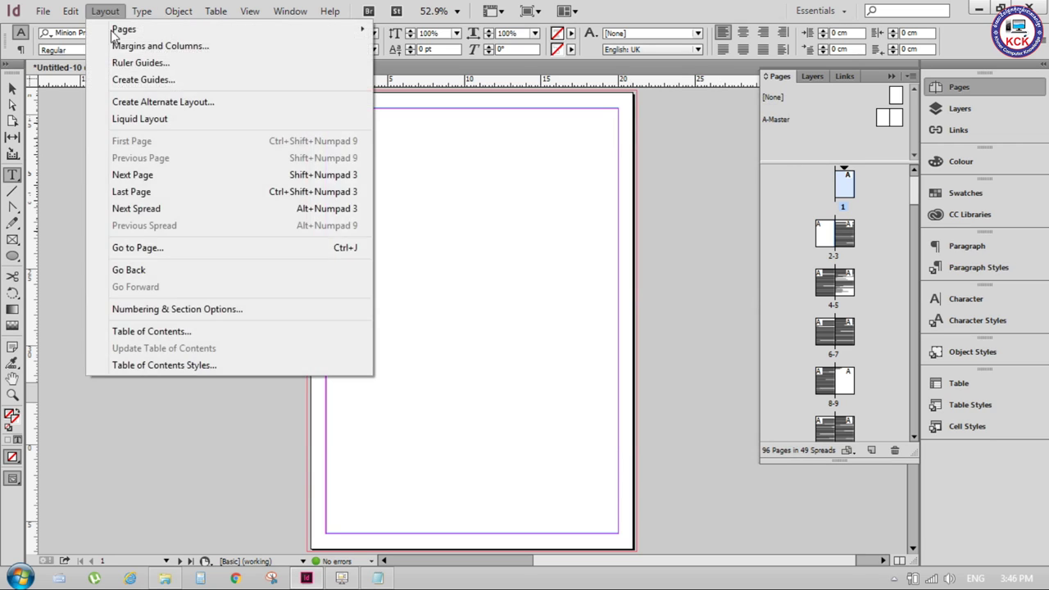
{"action": "left_click", "coordinate": [178, 365]}
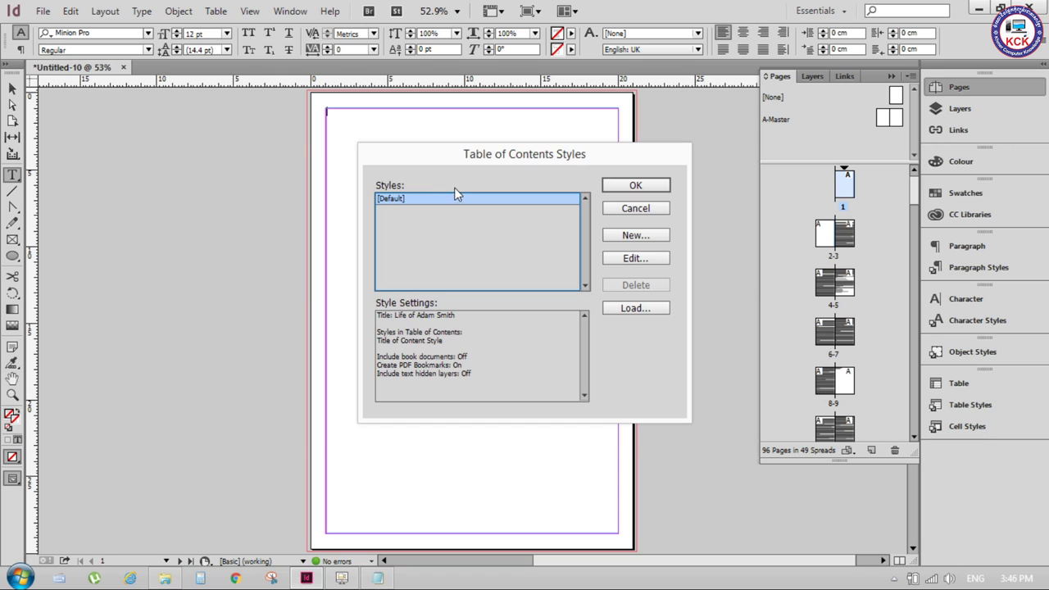
{"action": "left_click_drag", "start_coordinate": [543, 159], "coordinate": [509, 112]}
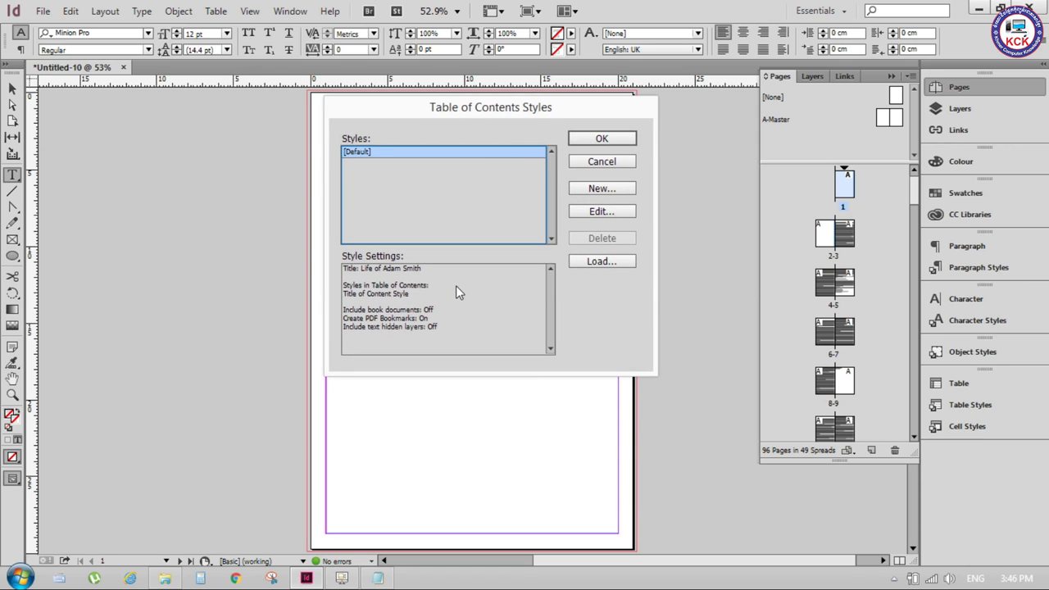
{"action": "left_click", "coordinate": [602, 189]}
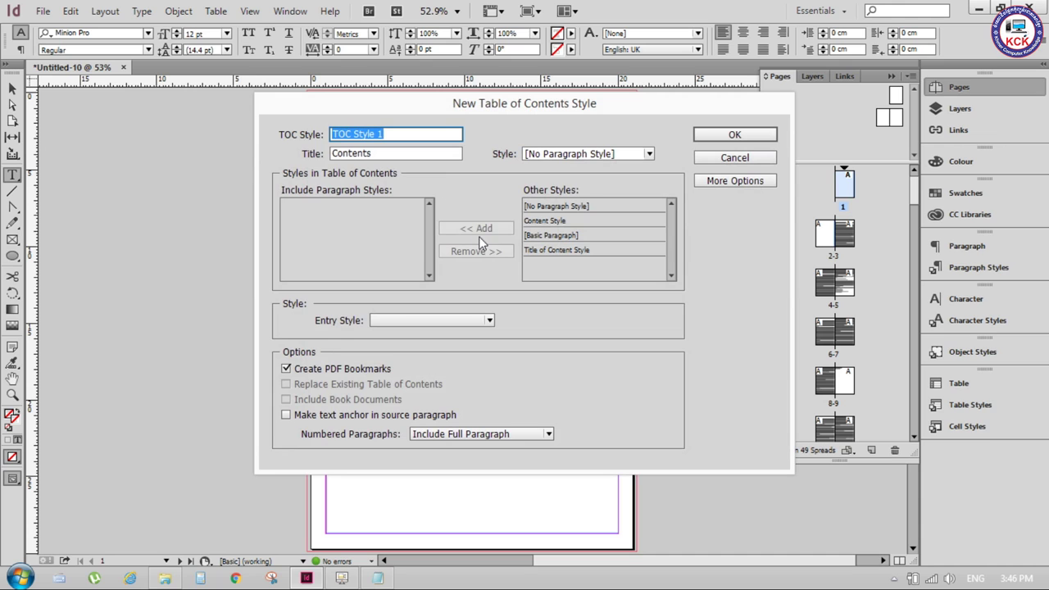
{"action": "left_click", "coordinate": [734, 160]}
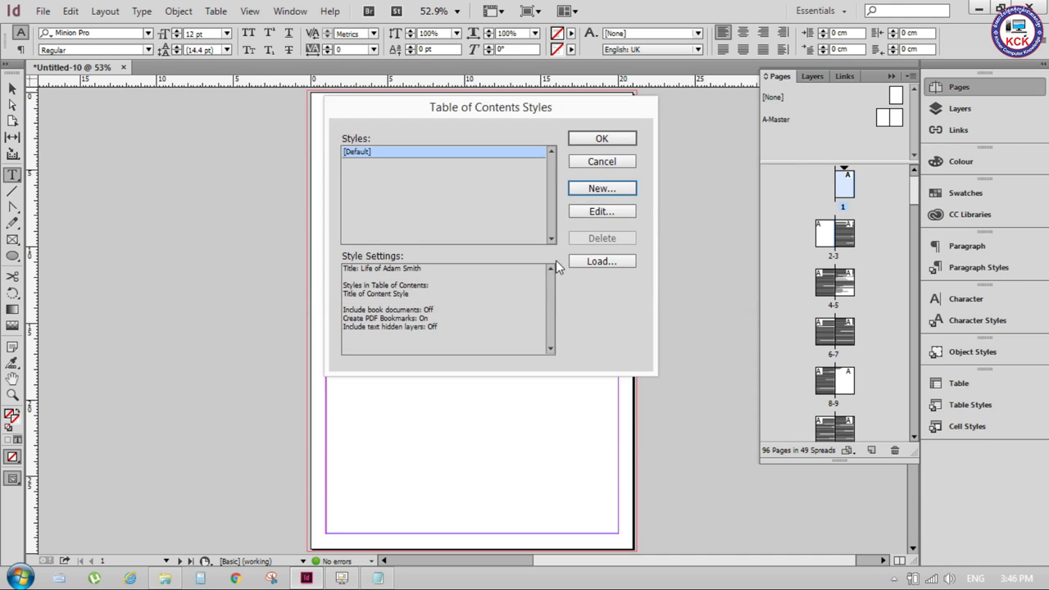
{"action": "left_click", "coordinate": [604, 189]}
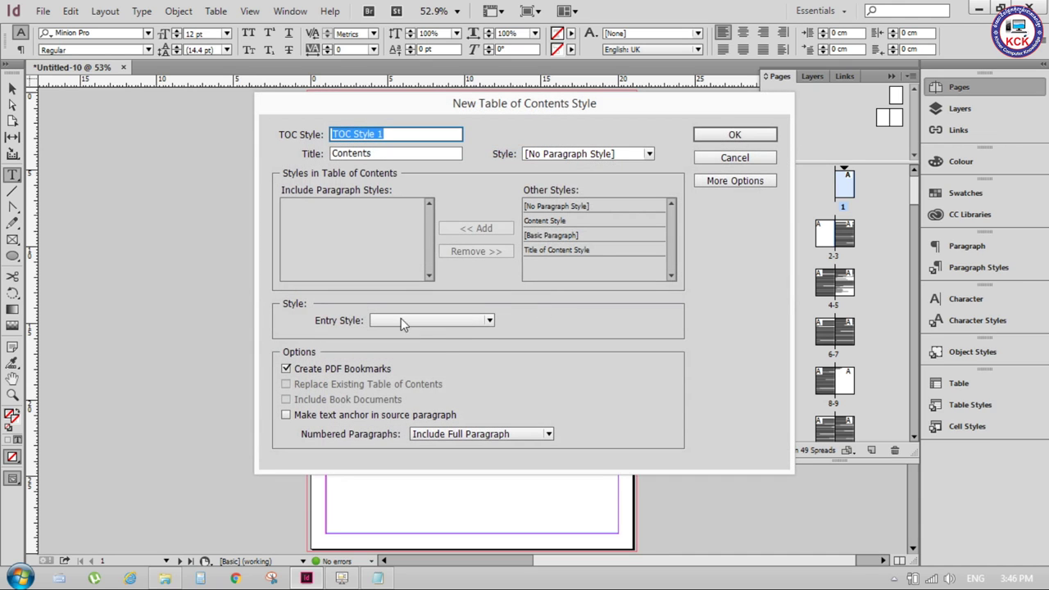
{"action": "left_click", "coordinate": [753, 159]}
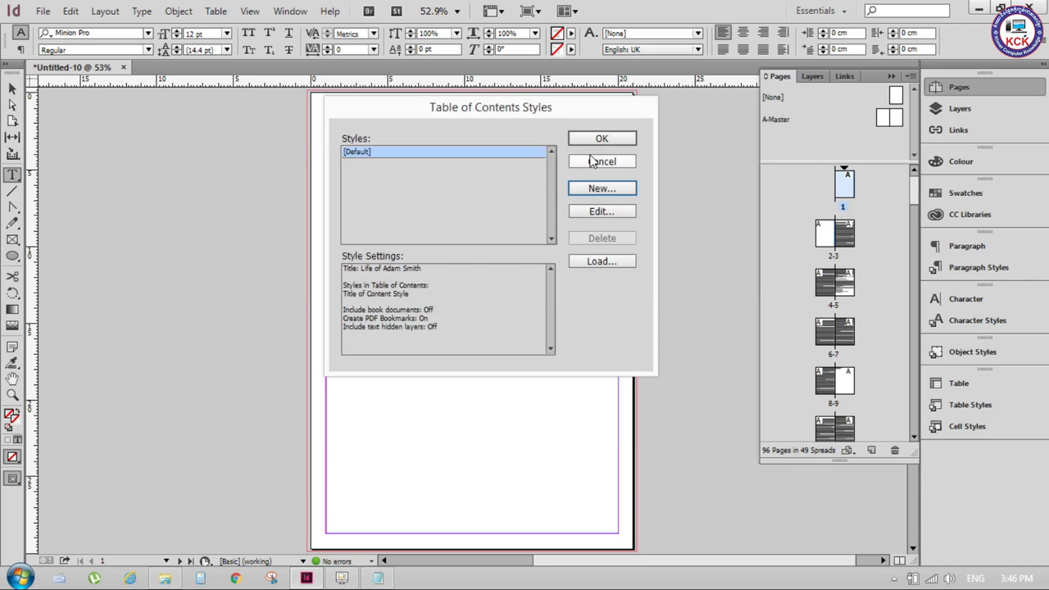
{"action": "left_click", "coordinate": [601, 161]}
- Reopen Table of Contents settings and discard a new paragraph style started for entries
{"action": "left_click", "coordinate": [105, 12]}
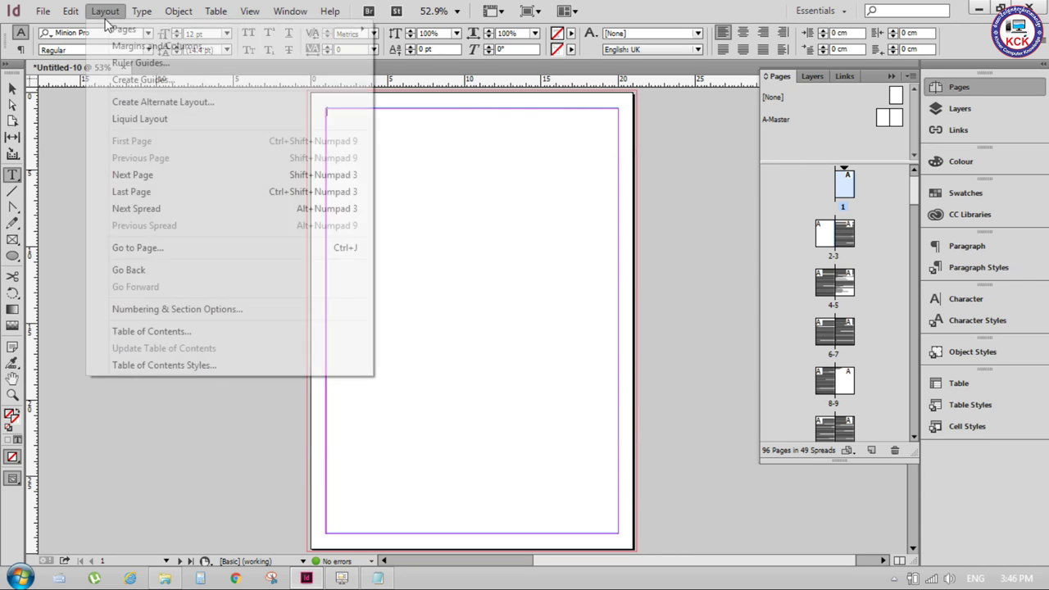
{"action": "left_click", "coordinate": [176, 331]}
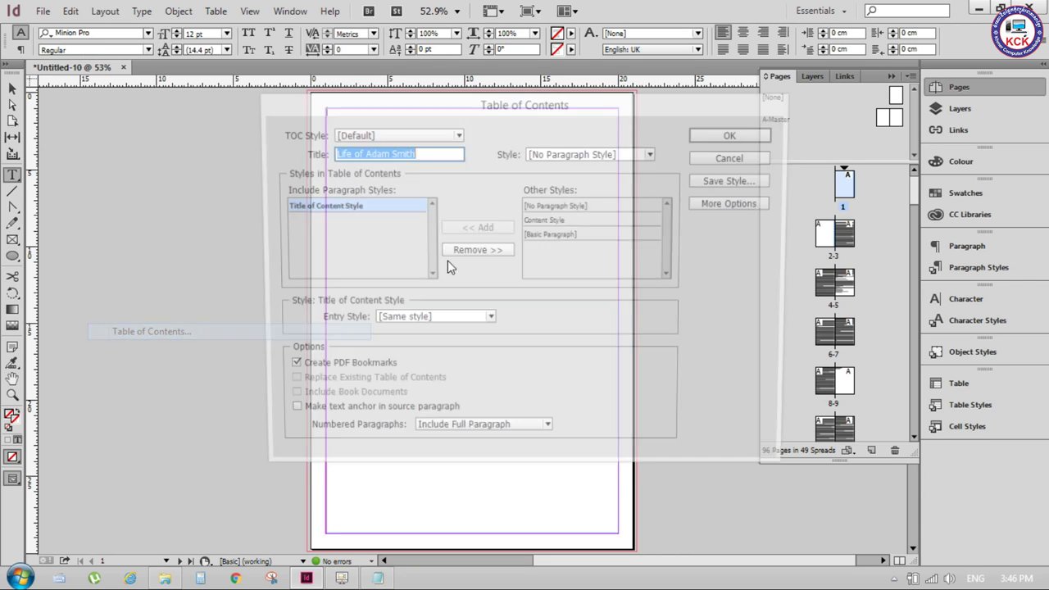
{"action": "left_click", "coordinate": [459, 320]}
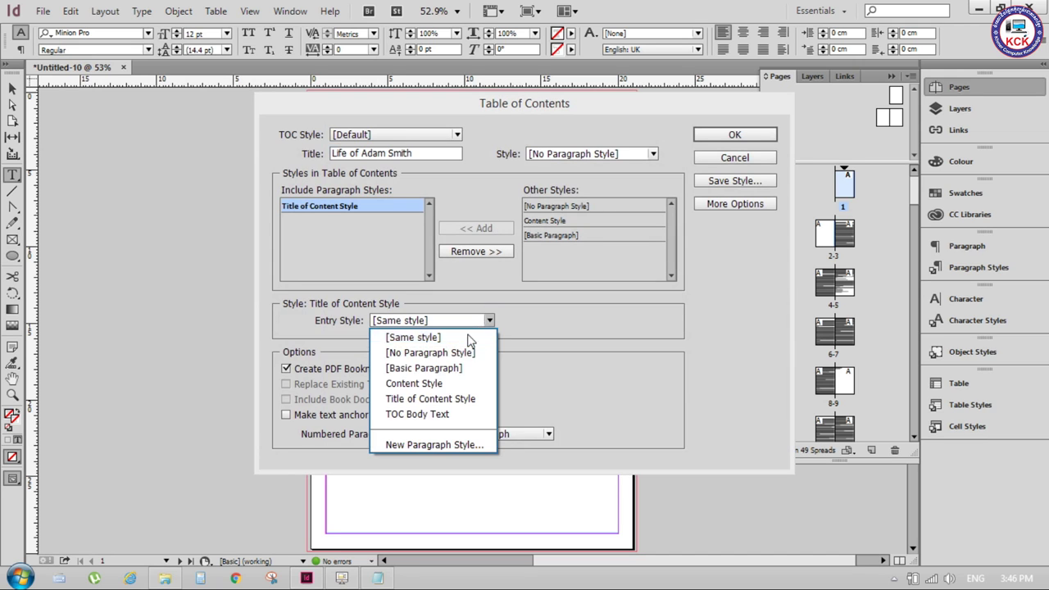
{"action": "left_click", "coordinate": [437, 447]}
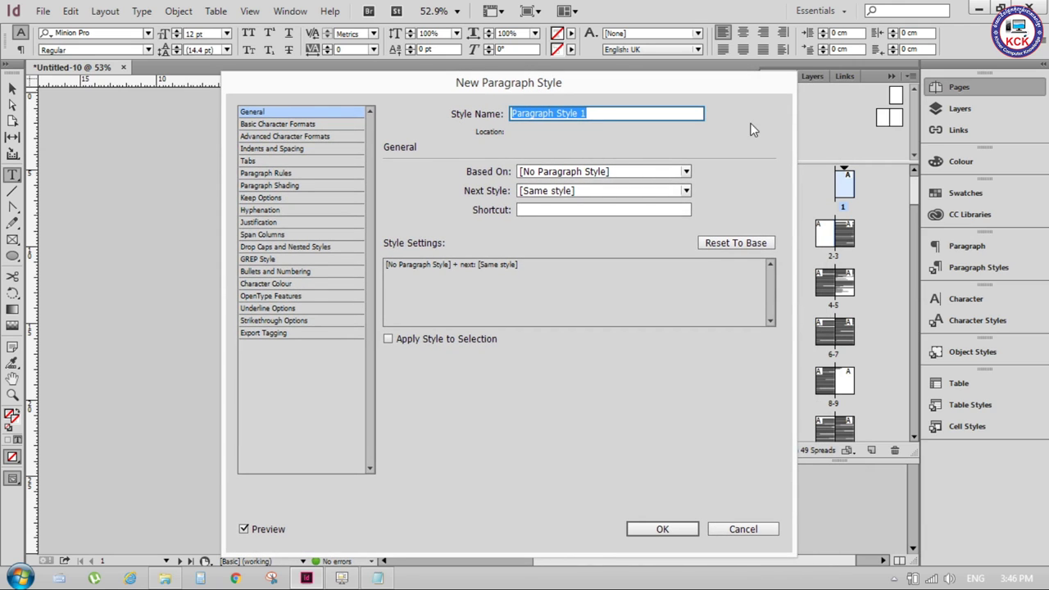
{"action": "left_click", "coordinate": [736, 531]}
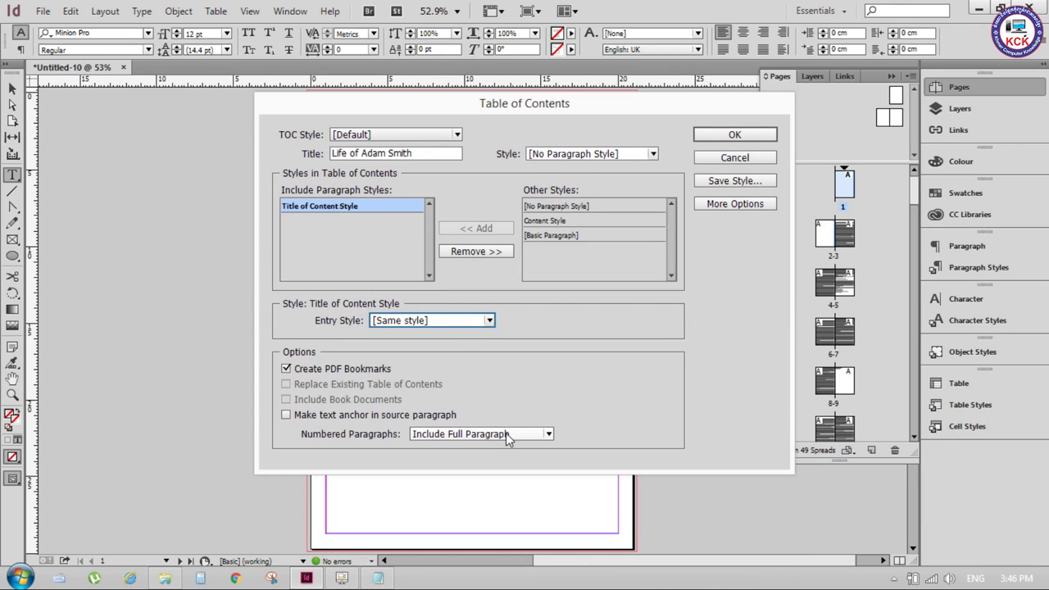
- Browse every category of a new paragraph style for the title, then discard it
{"action": "left_click", "coordinate": [653, 155]}
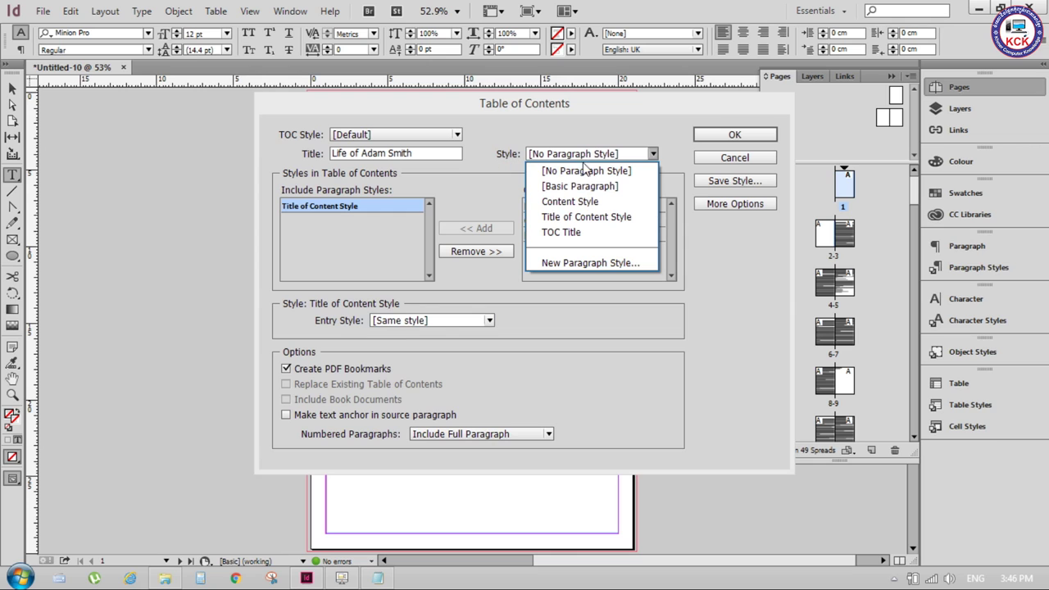
{"action": "left_click", "coordinate": [592, 264]}
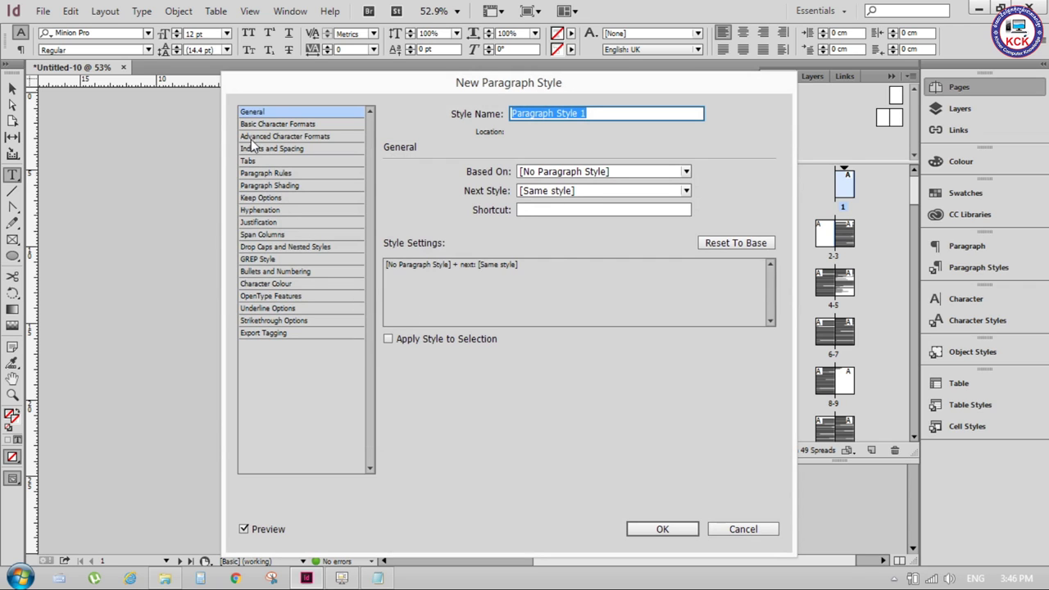
{"action": "left_click", "coordinate": [264, 125]}
{"action": "left_click", "coordinate": [272, 139]}
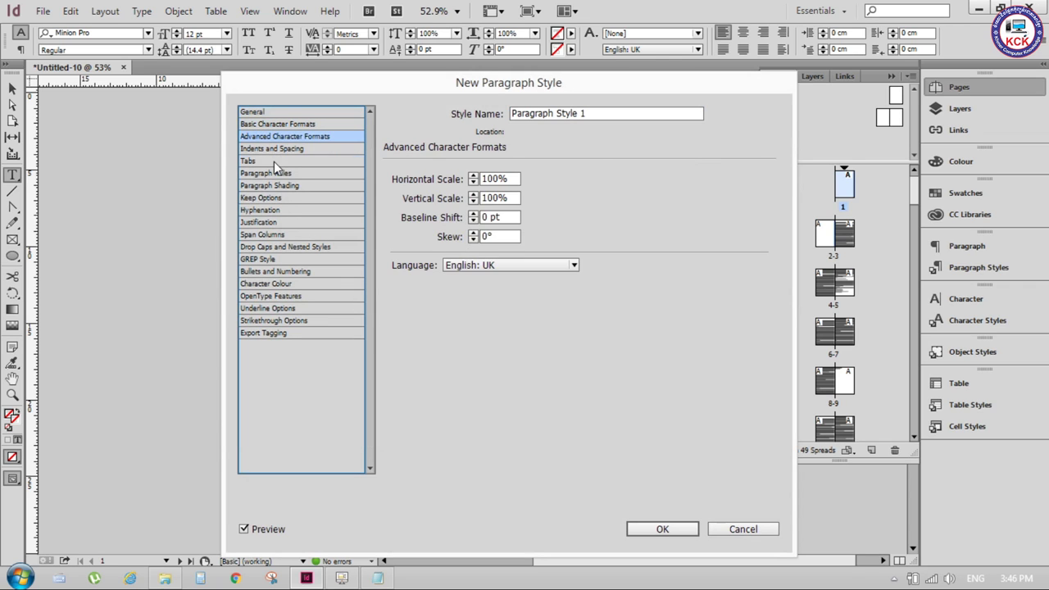
{"action": "left_click", "coordinate": [278, 198]}
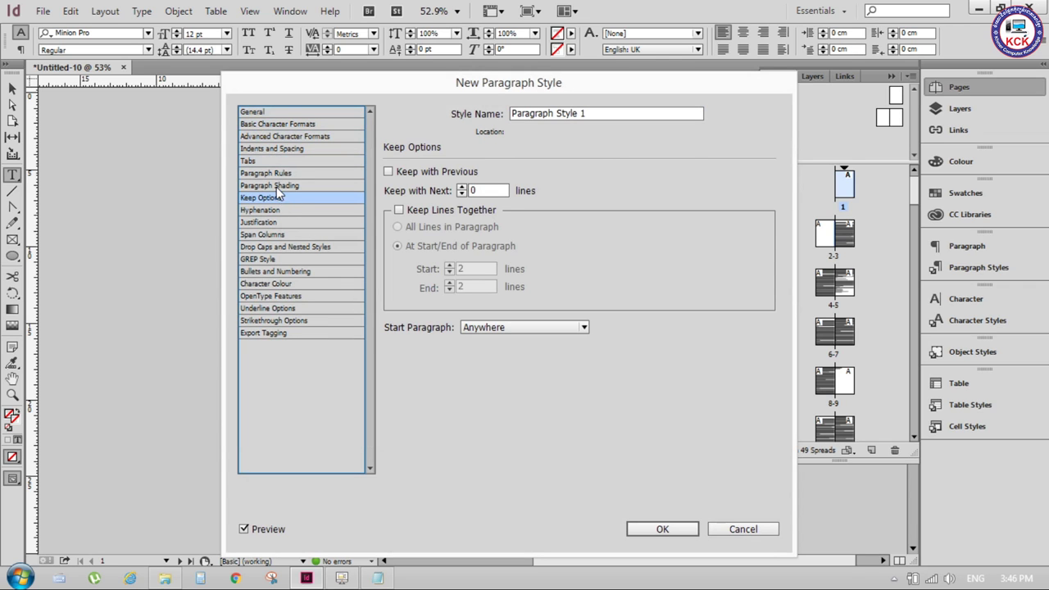
{"action": "left_click", "coordinate": [276, 186]}
{"action": "left_click", "coordinate": [272, 173]}
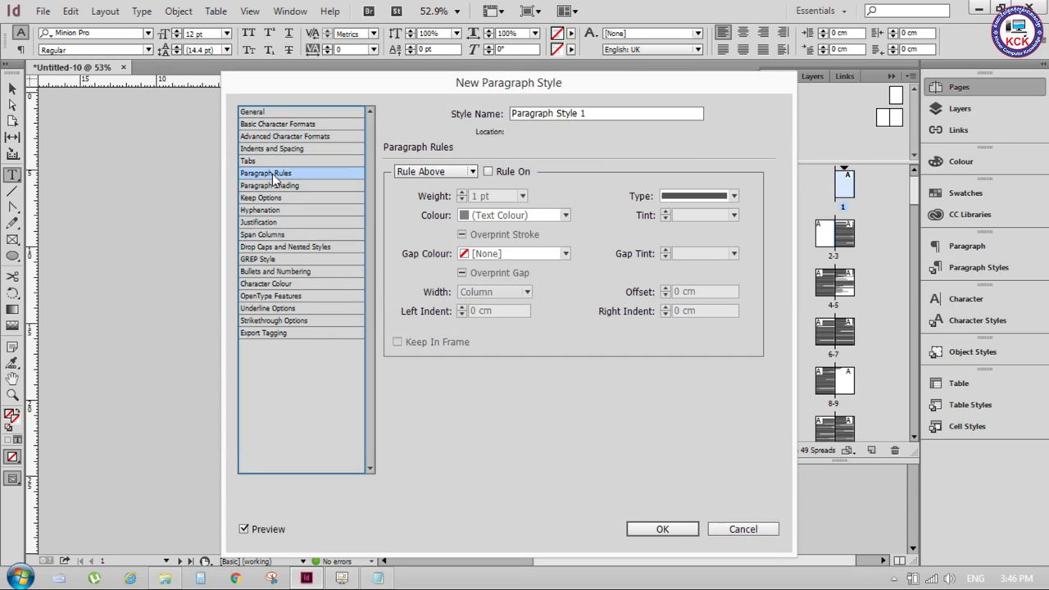
{"action": "left_click", "coordinate": [274, 186]}
{"action": "left_click", "coordinate": [274, 211]}
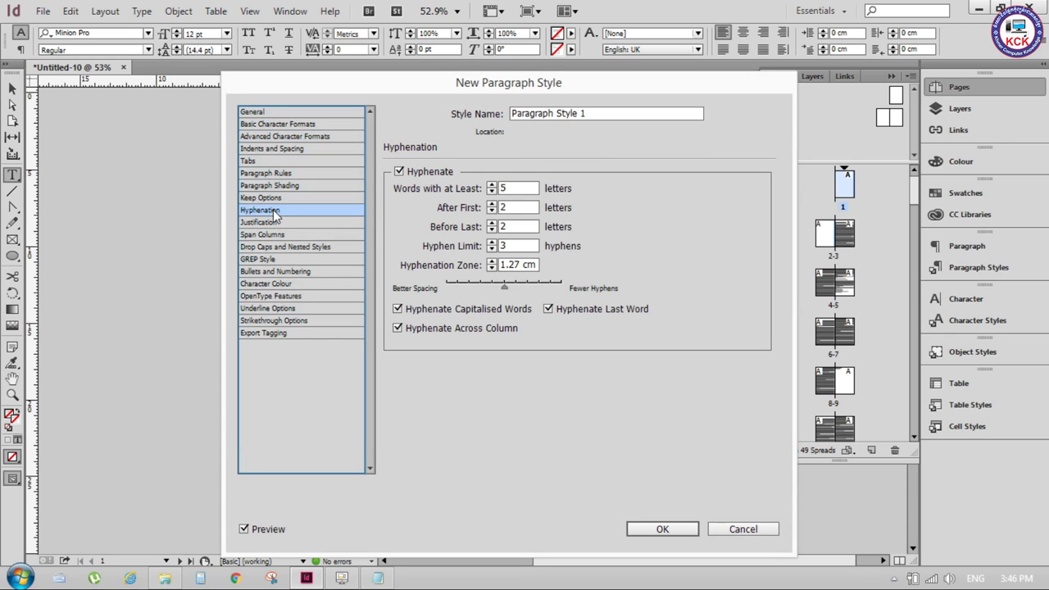
{"action": "left_click", "coordinate": [271, 222]}
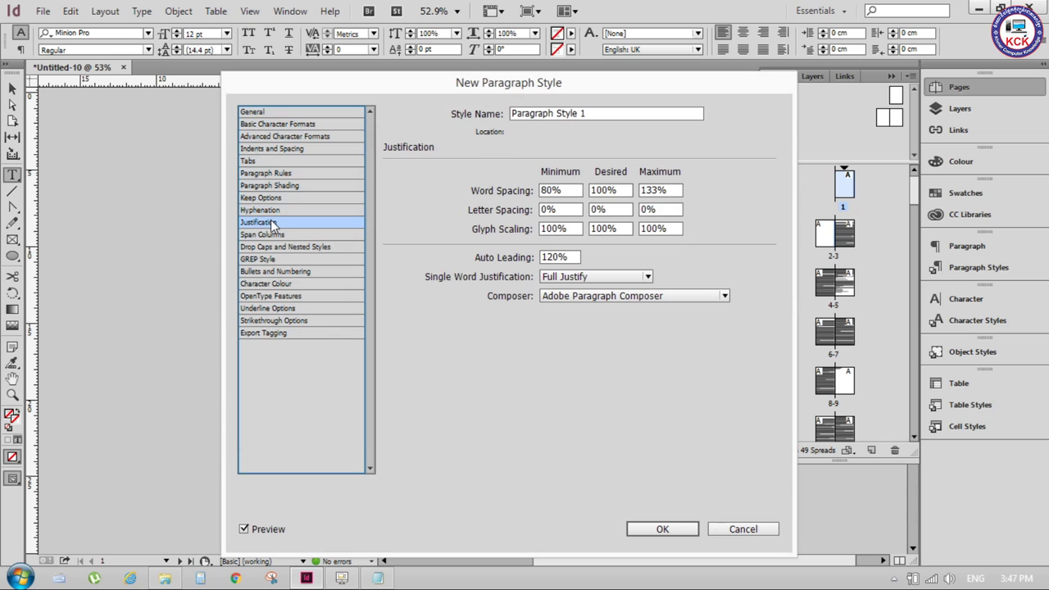
{"action": "left_click", "coordinate": [279, 235]}
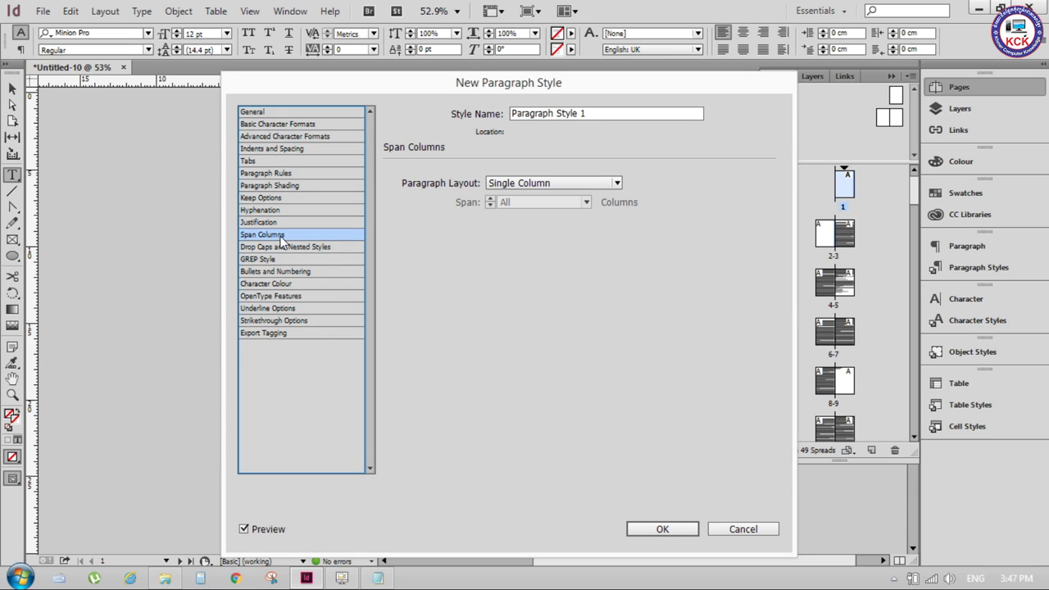
{"action": "left_click", "coordinate": [284, 248]}
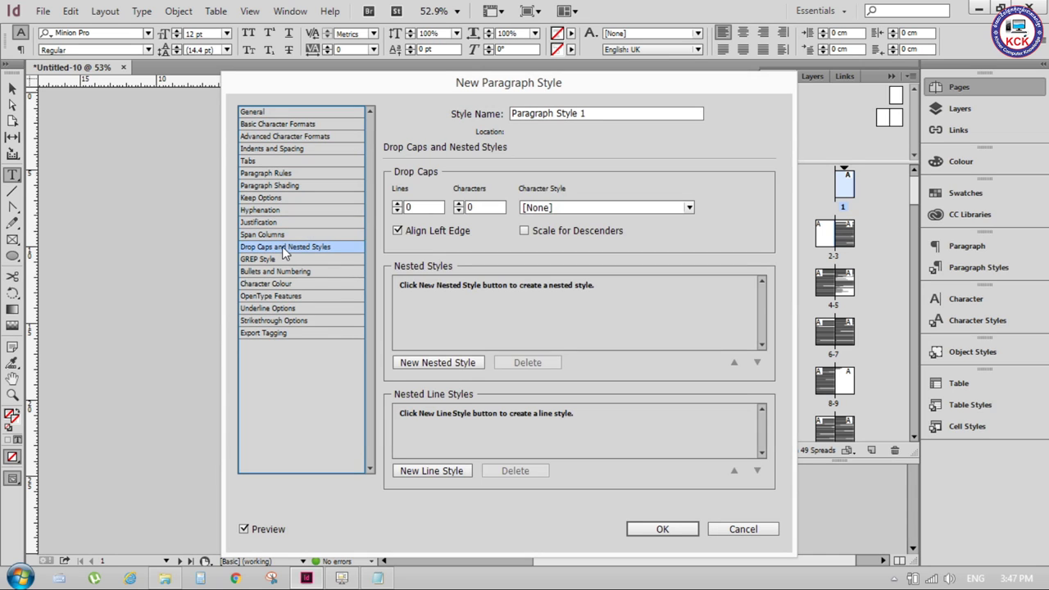
{"action": "left_click", "coordinate": [283, 258]}
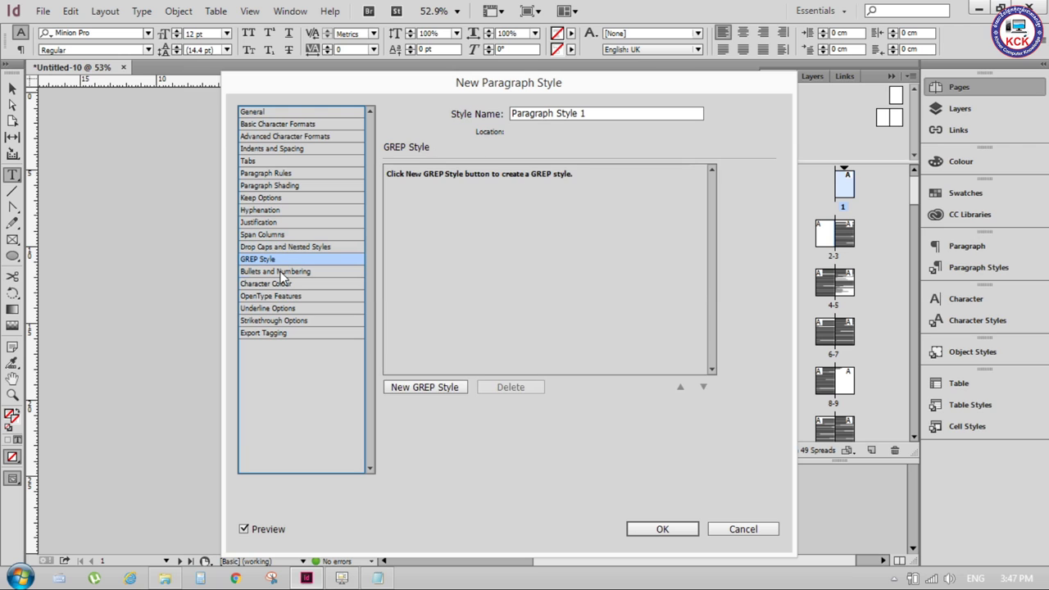
{"action": "left_click", "coordinate": [281, 273]}
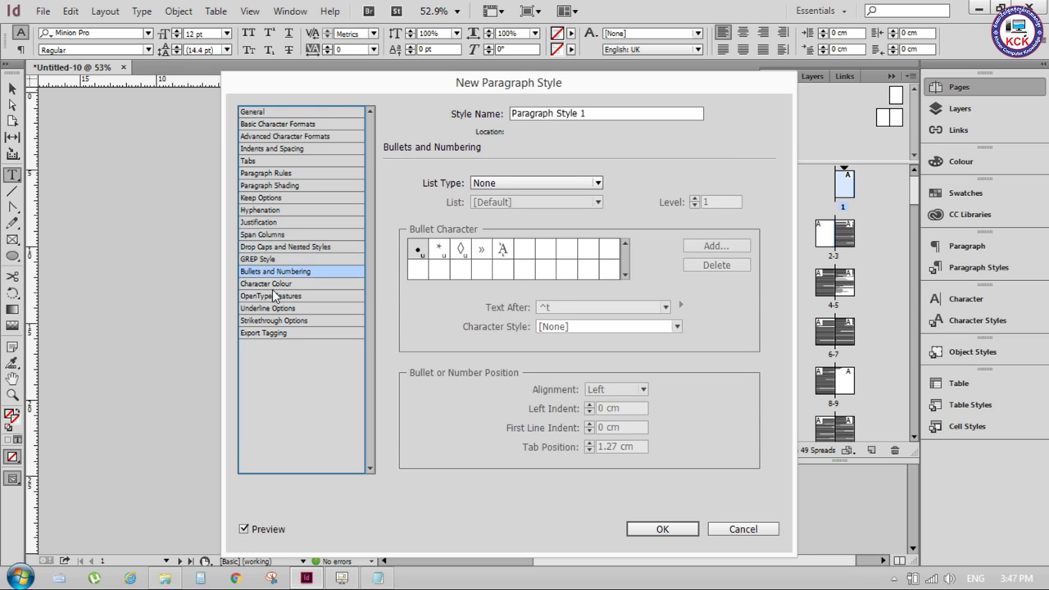
{"action": "left_click", "coordinate": [271, 284]}
{"action": "left_click", "coordinate": [271, 297]}
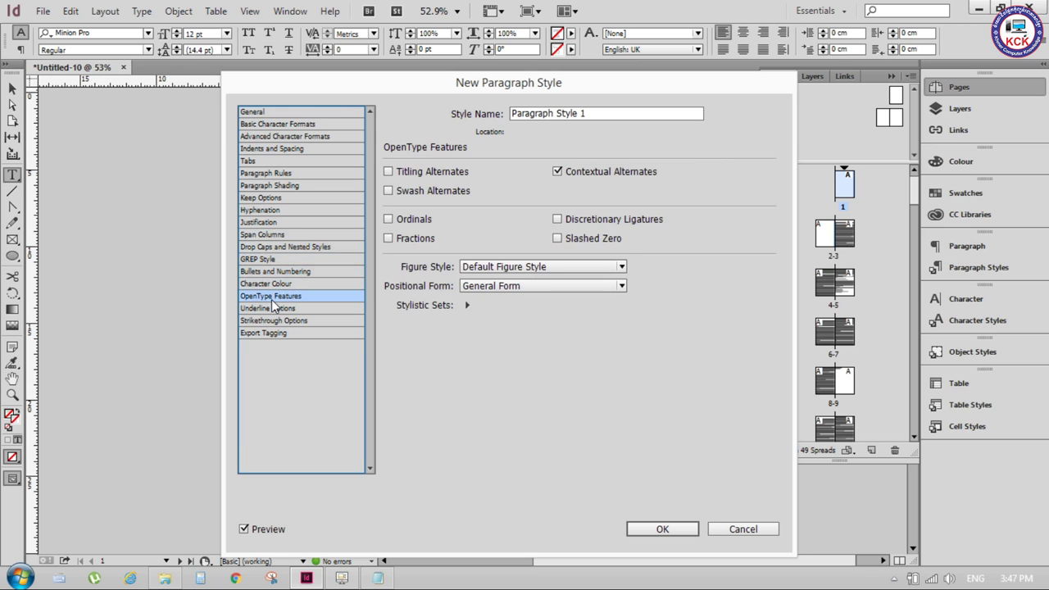
{"action": "left_click", "coordinate": [275, 309]}
{"action": "left_click", "coordinate": [282, 333]}
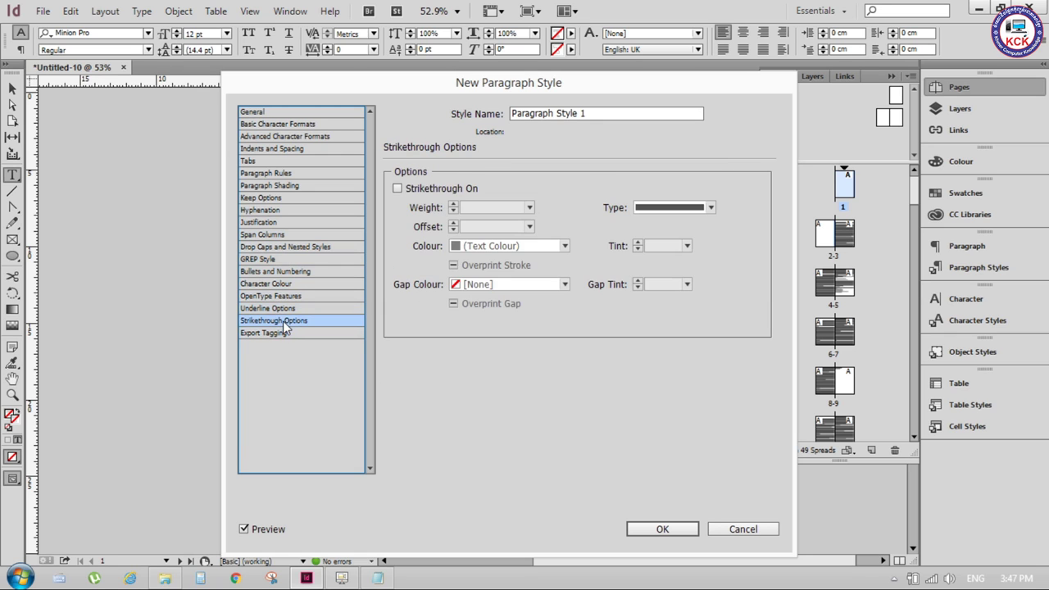
{"action": "left_click", "coordinate": [282, 332]}
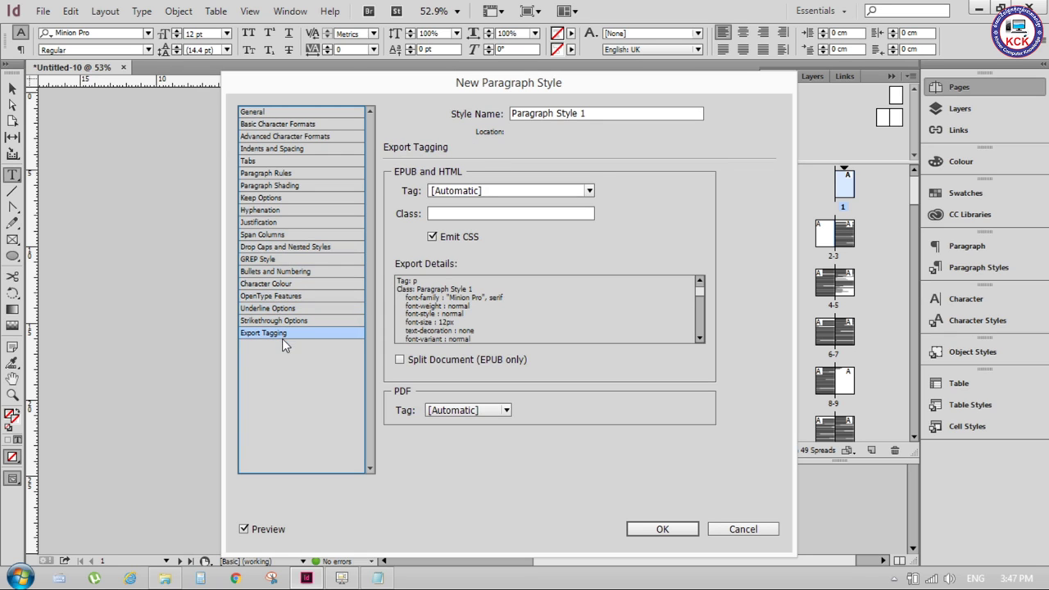
{"action": "left_click", "coordinate": [740, 528]}
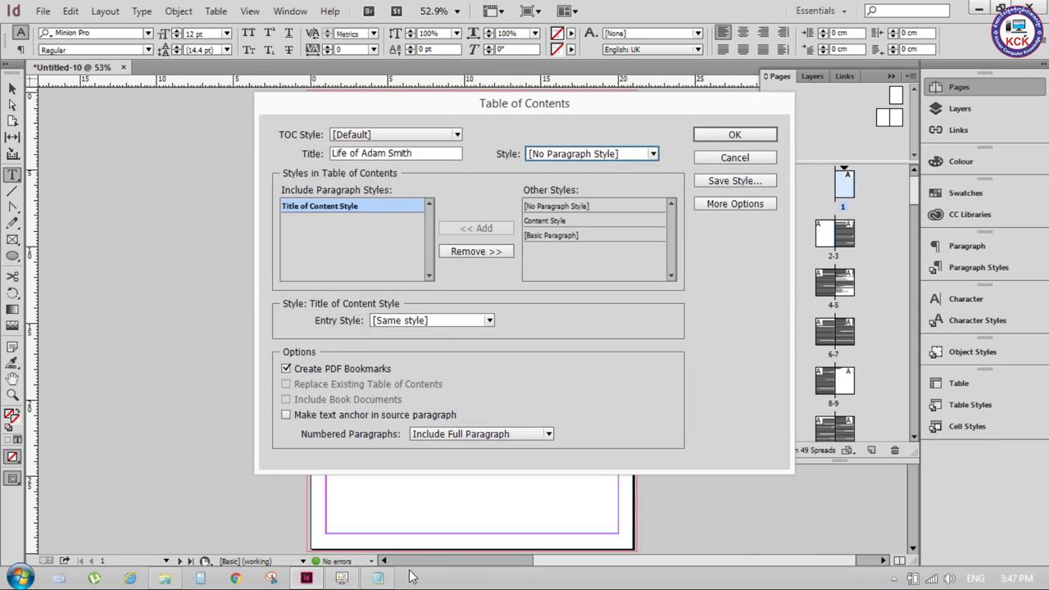
- Set contents entries to TOC Body Text and start a new paragraph style for the title
{"action": "left_click", "coordinate": [342, 578]}
{"action": "left_click", "coordinate": [489, 321]}
{"action": "left_click", "coordinate": [435, 445]}
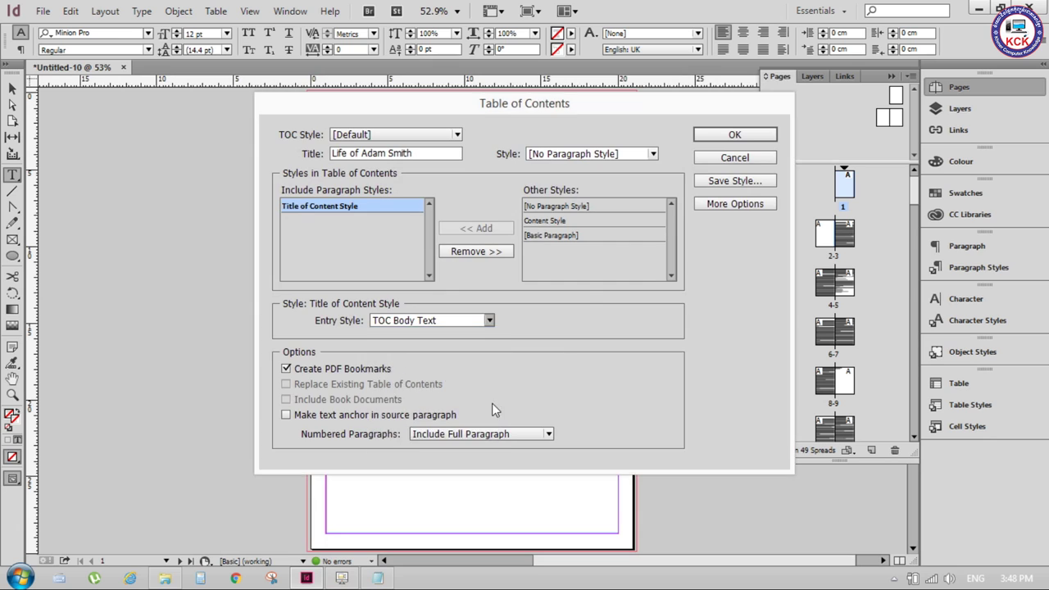
{"action": "left_click", "coordinate": [743, 529]}
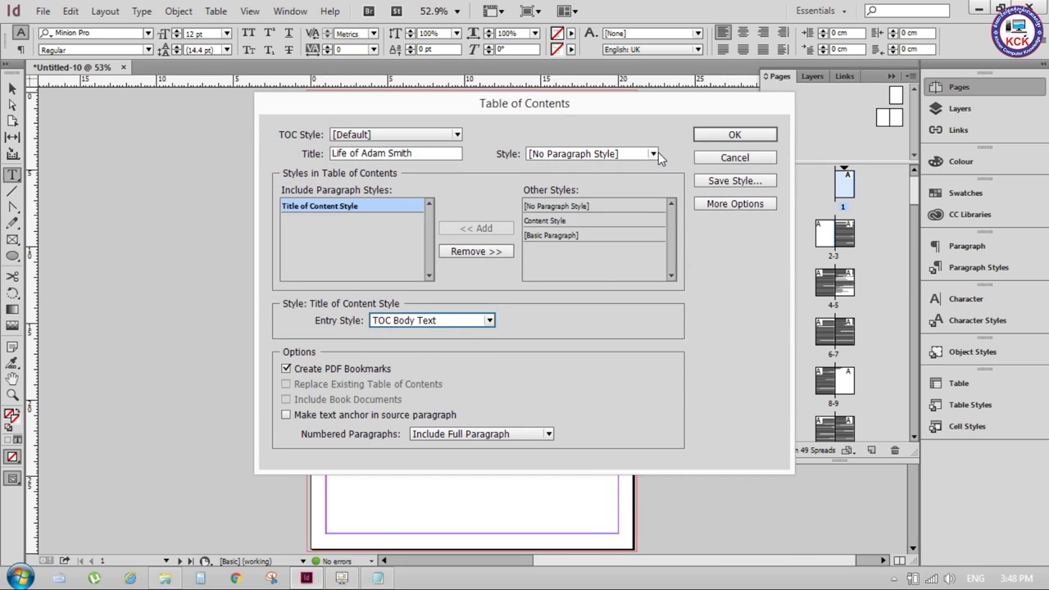
{"action": "left_click", "coordinate": [653, 154]}
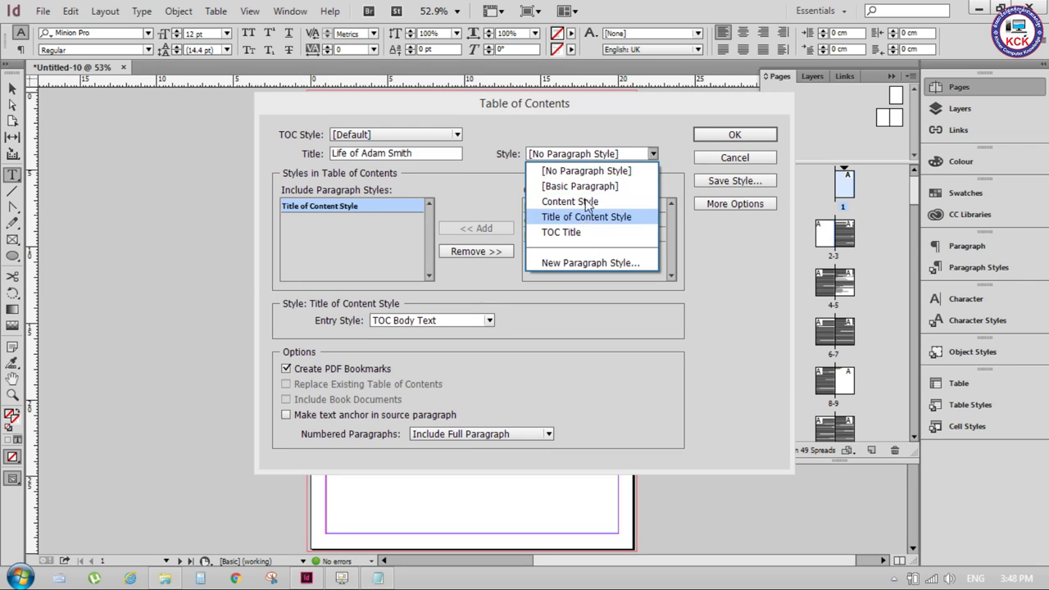
{"action": "left_click", "coordinate": [597, 263]}
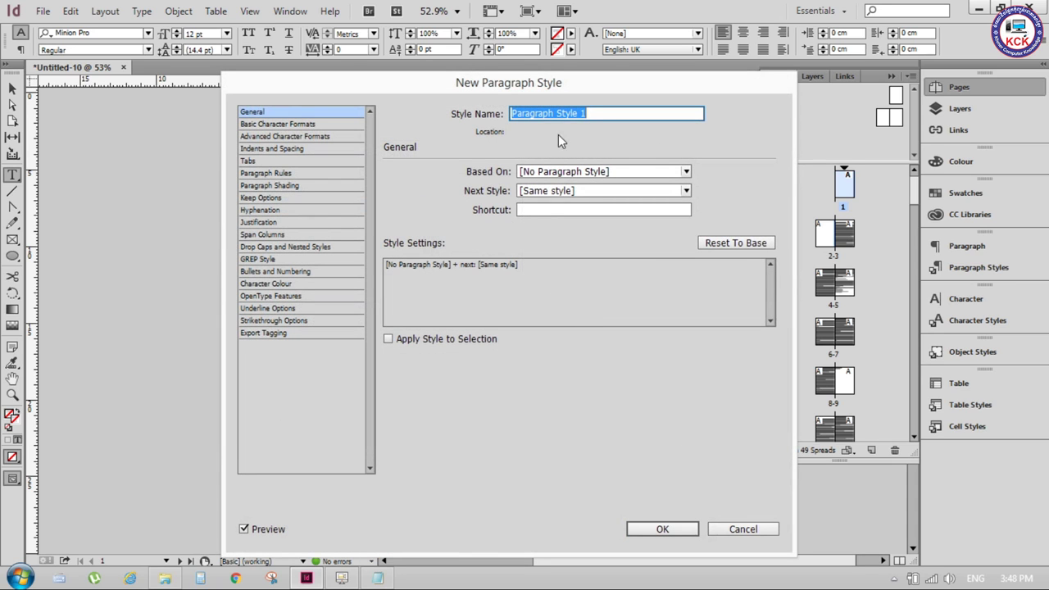
- Name the new style 'Table of Content Style' with Times New Roman Regular, 12 pt, 14 pt leading
{"action": "key", "text": "BackSpace"}
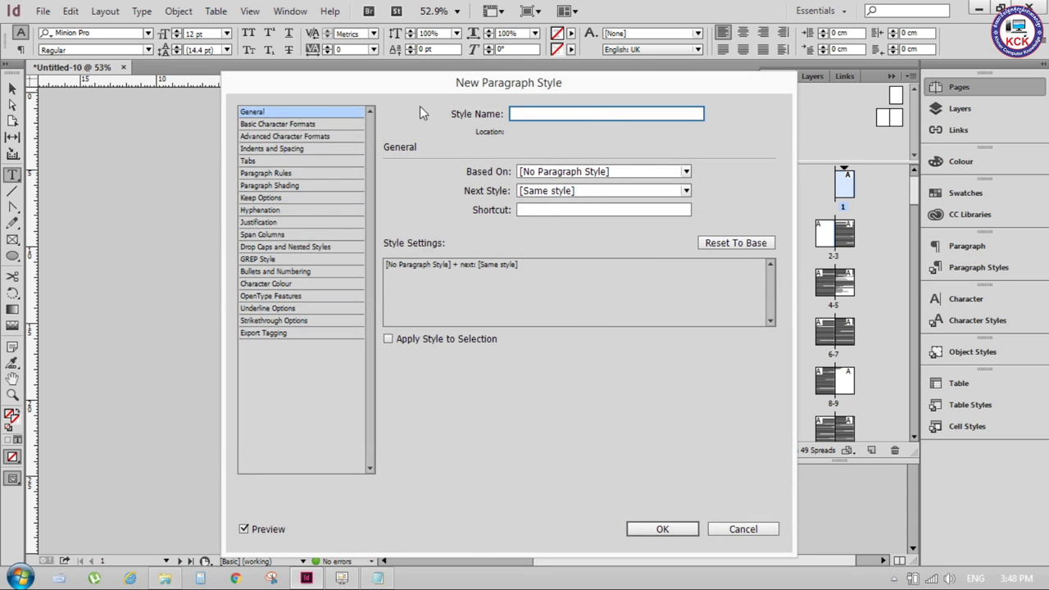
{"action": "type", "text": "Table of Content STy"}
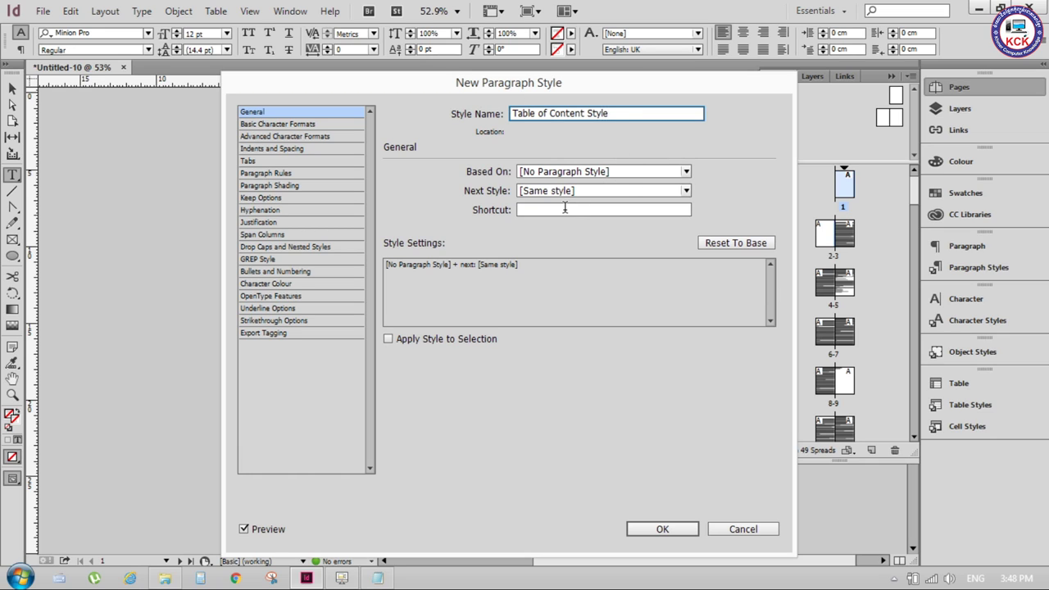
{"action": "left_click", "coordinate": [276, 124]}
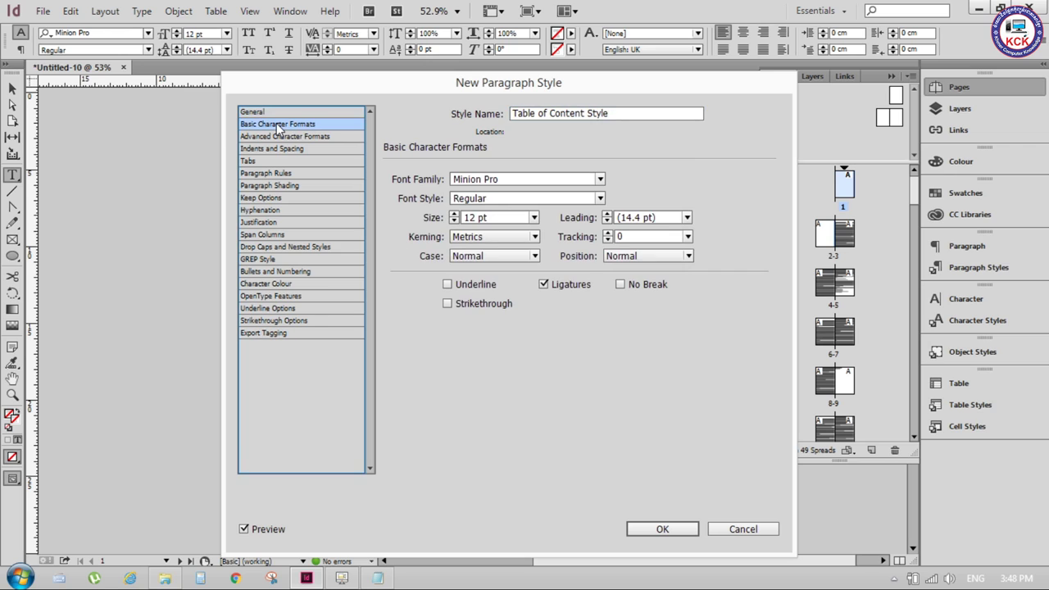
{"action": "left_click_drag", "start_coordinate": [506, 179], "coordinate": [415, 176]}
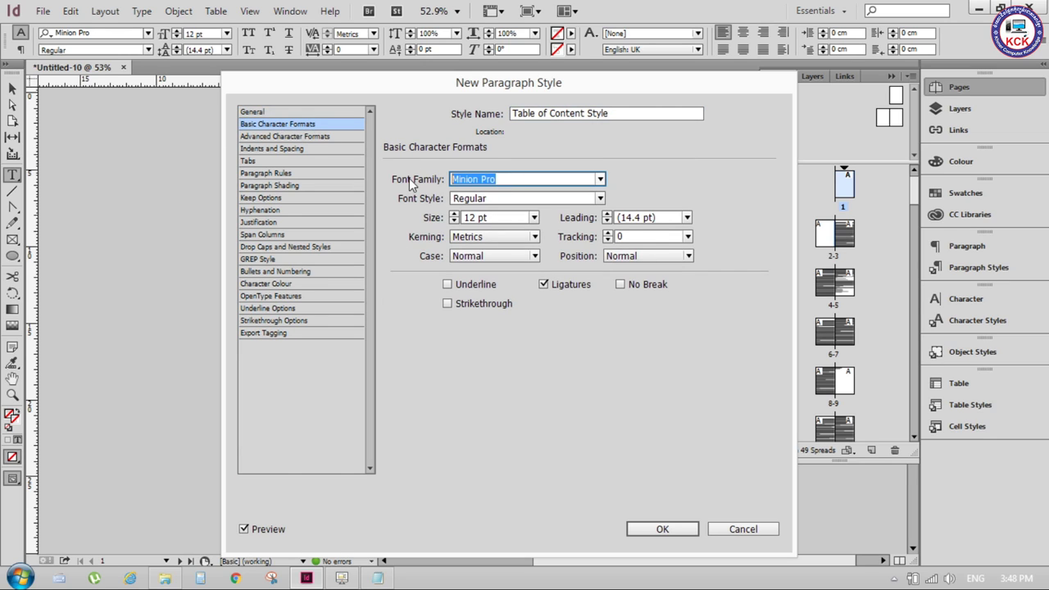
{"action": "type", "text": "F"}
{"action": "key", "text": "BackSpace"}
{"action": "type", "text": "A"}
{"action": "type", "text": "Times New Roman"}
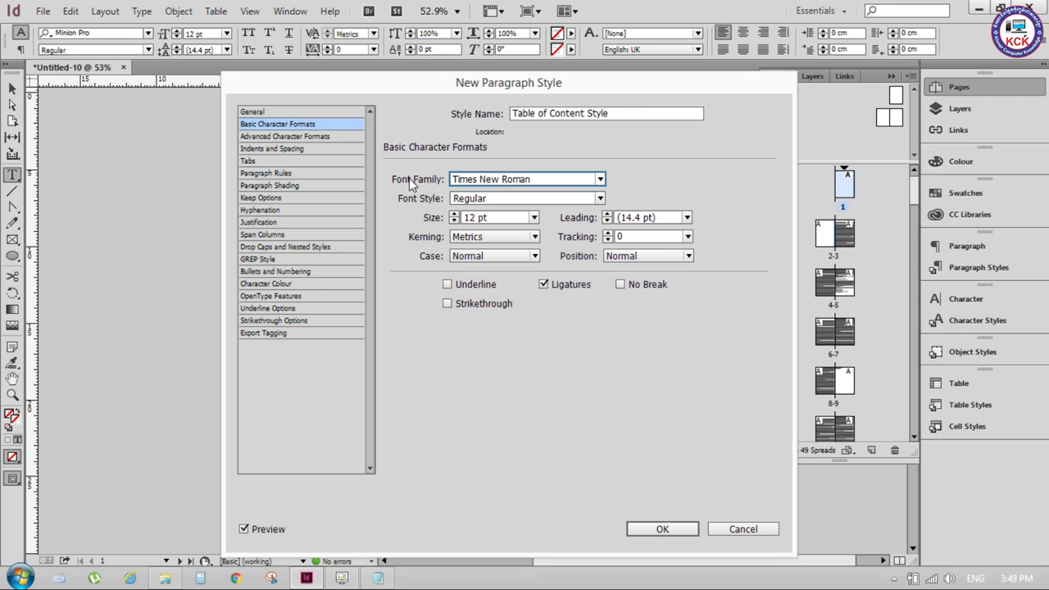
{"action": "left_click", "coordinate": [687, 217]}
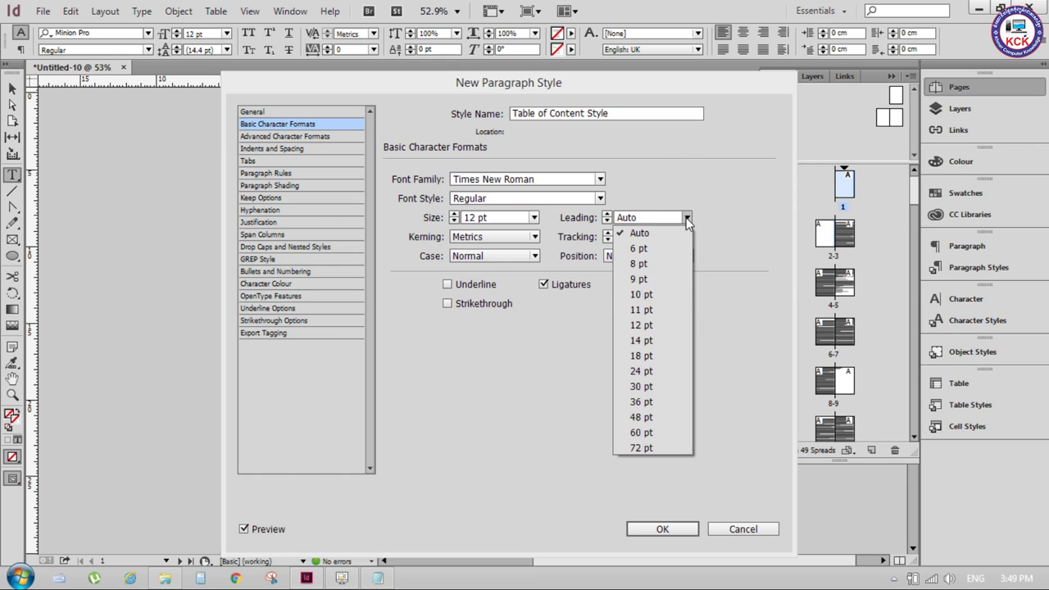
{"action": "left_click", "coordinate": [655, 340]}
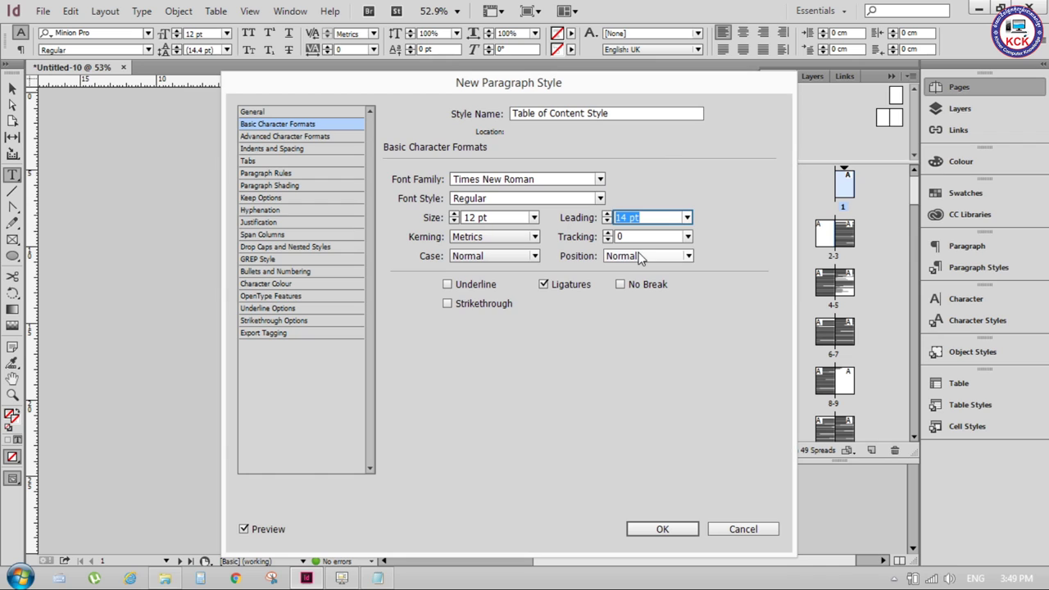
{"action": "left_click", "coordinate": [275, 137]}
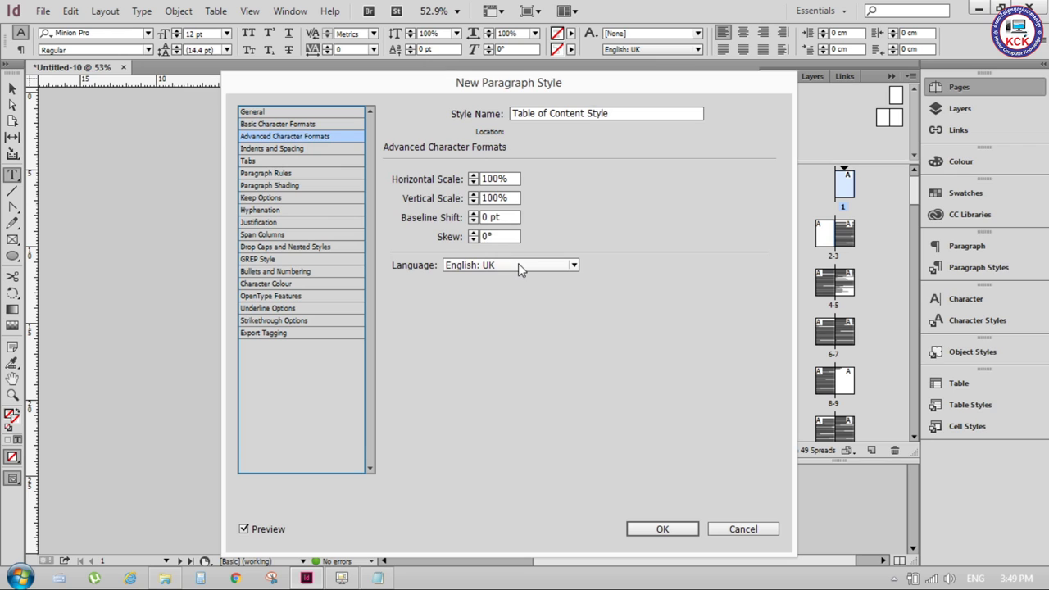
- Give the style 0.3 cm space after and a '.' leader tab stop at 25.5764 cm
{"action": "left_click", "coordinate": [278, 152]}
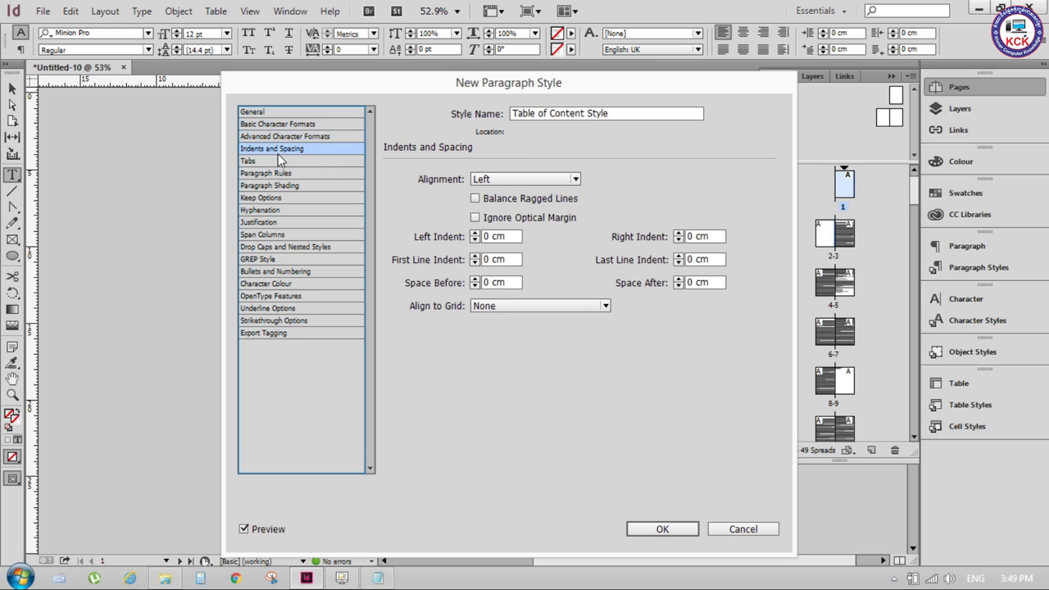
{"action": "left_click", "coordinate": [693, 282]}
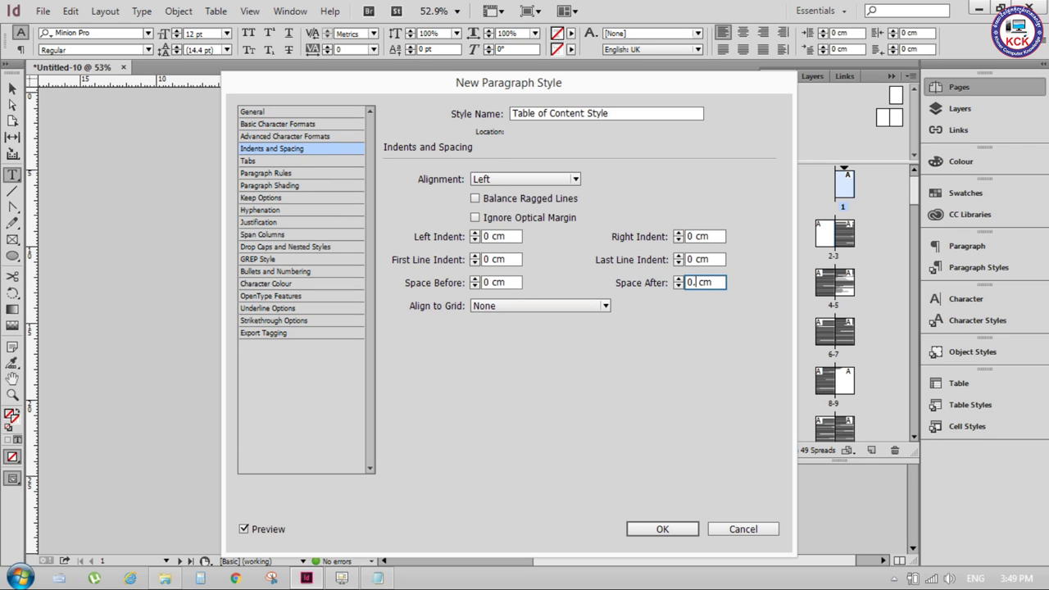
{"action": "left_click", "coordinate": [265, 162]}
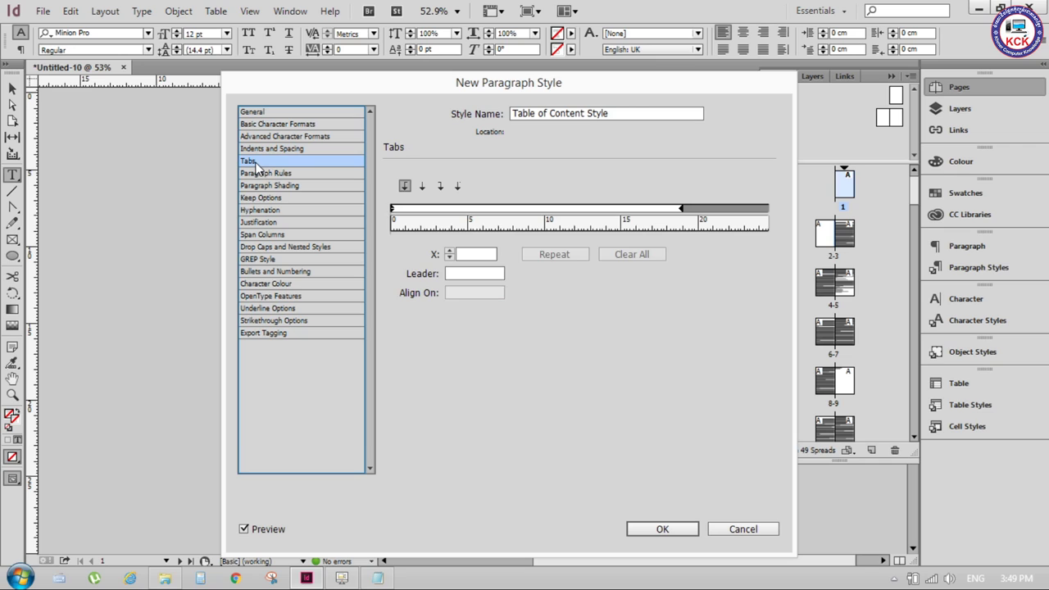
{"action": "left_click", "coordinate": [460, 273]}
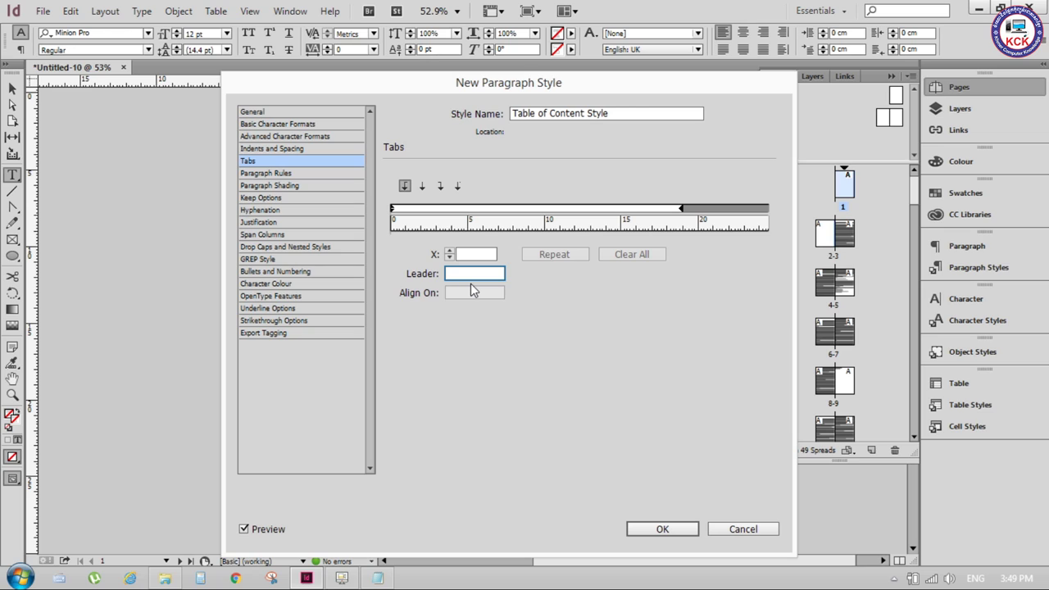
{"action": "type", "text": "."}
{"action": "left_click", "coordinate": [706, 207]}
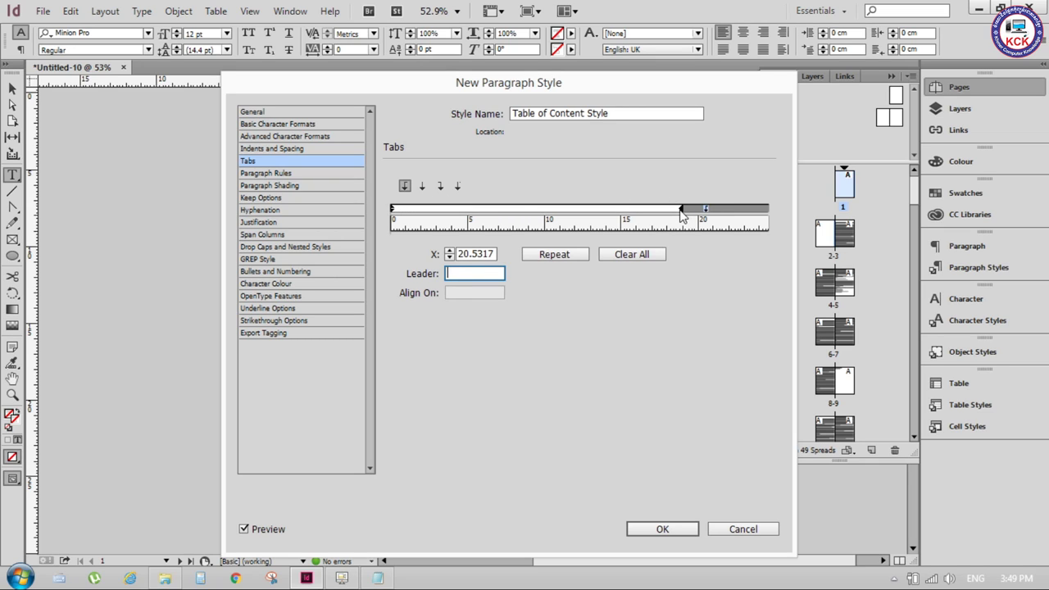
{"action": "left_click_drag", "start_coordinate": [706, 207], "coordinate": [764, 208]}
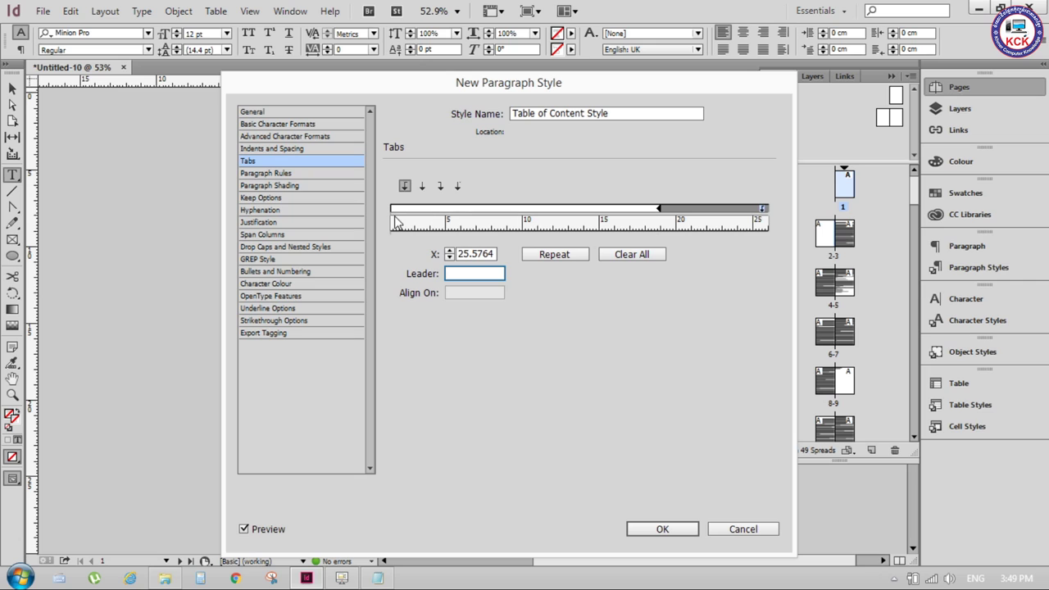
{"action": "type", "text": "."}
{"action": "left_click", "coordinate": [283, 173]}
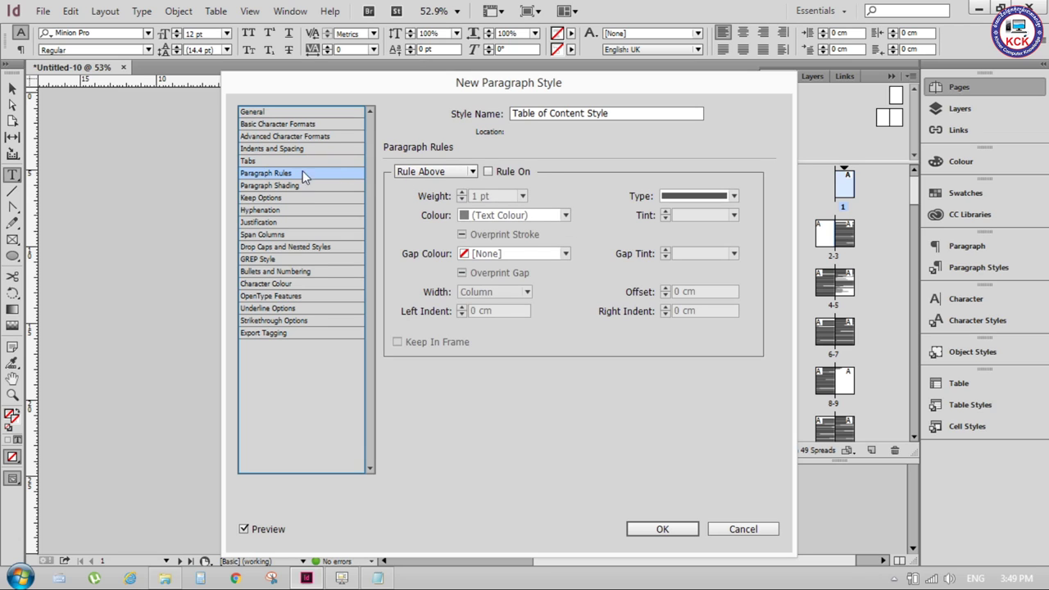
- Review Paragraph Rules, Shading and Keep Options, leaving Start Paragraph set to Anywhere
{"action": "left_click", "coordinate": [283, 185]}
{"action": "left_click", "coordinate": [293, 149]}
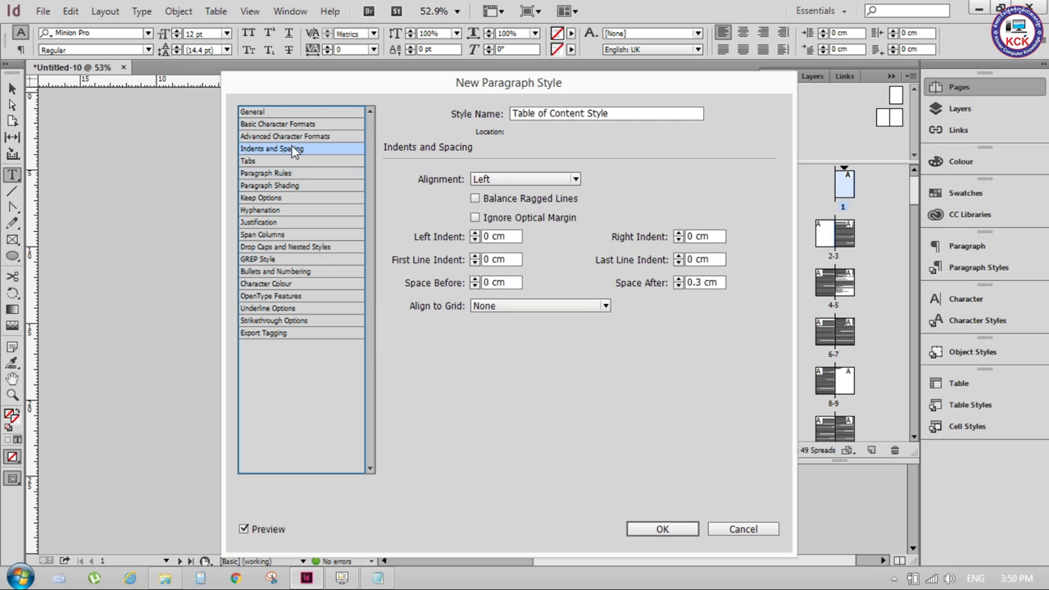
{"action": "left_click", "coordinate": [283, 164]}
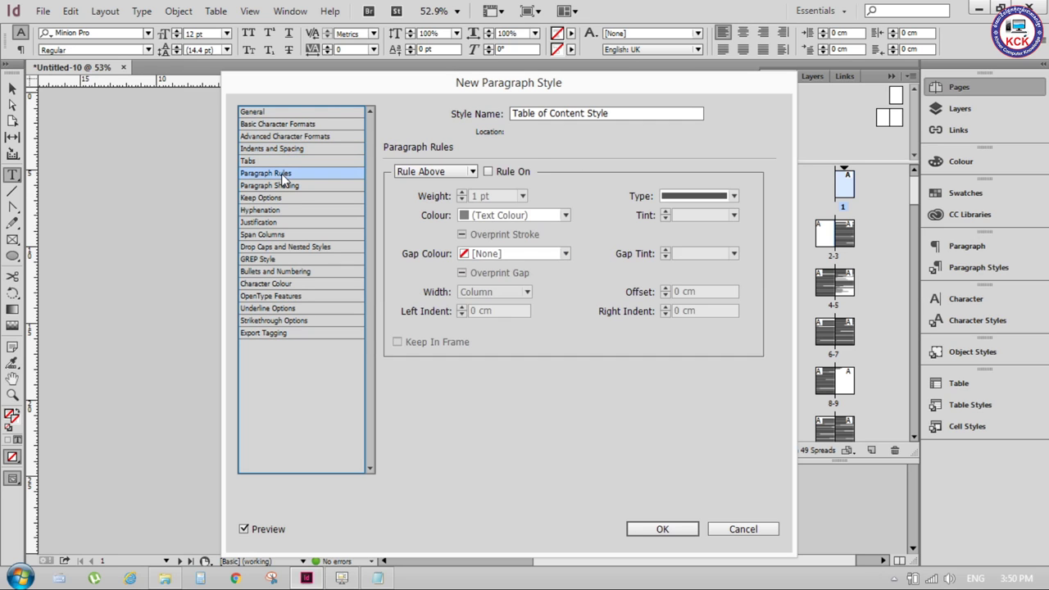
{"action": "left_click", "coordinate": [283, 186]}
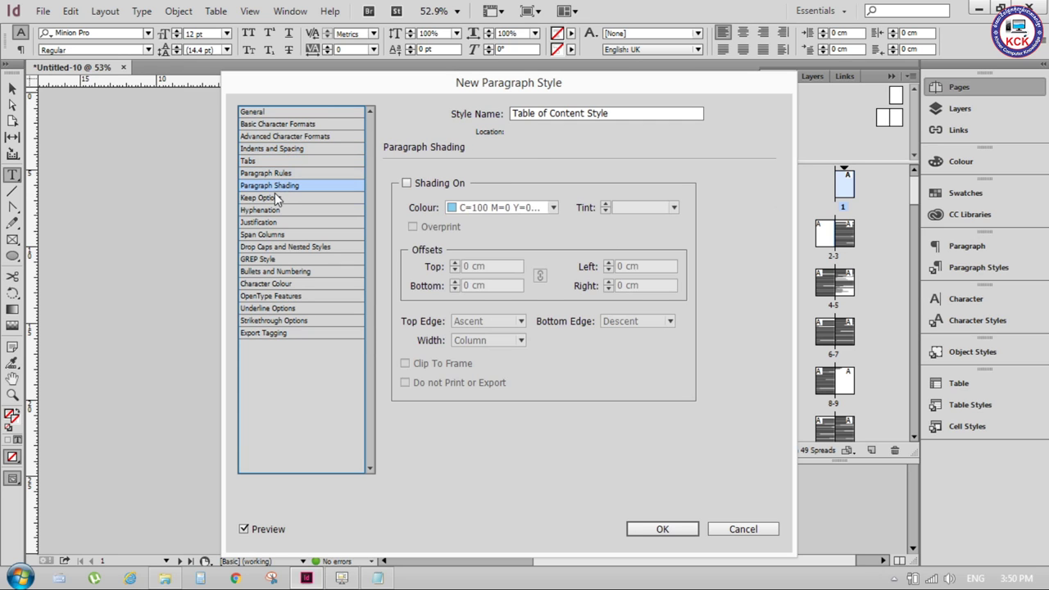
{"action": "left_click", "coordinate": [276, 199]}
{"action": "left_click", "coordinate": [567, 330]}
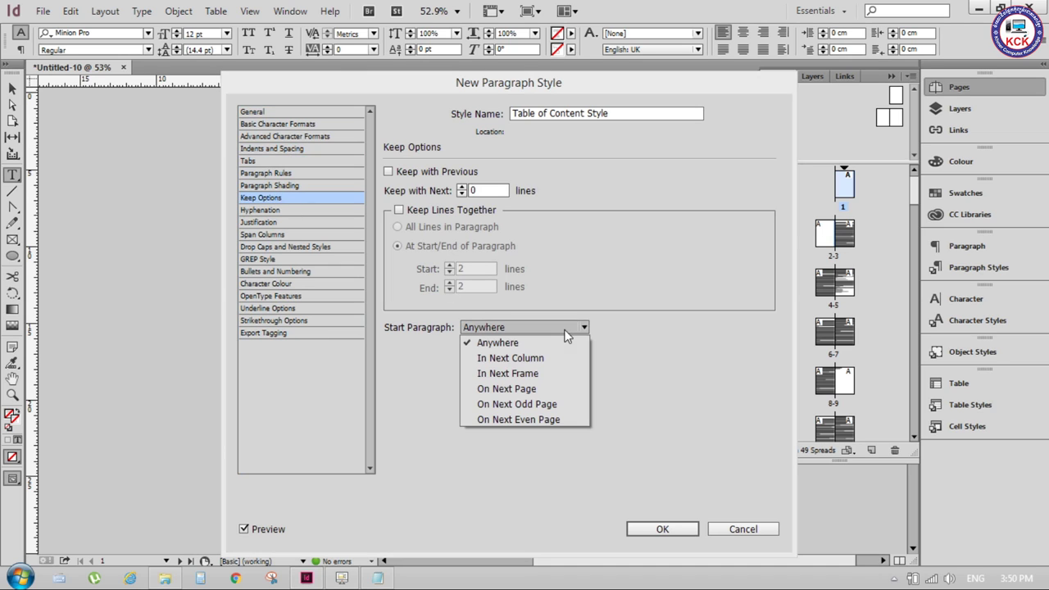
{"action": "left_click", "coordinate": [449, 326]}
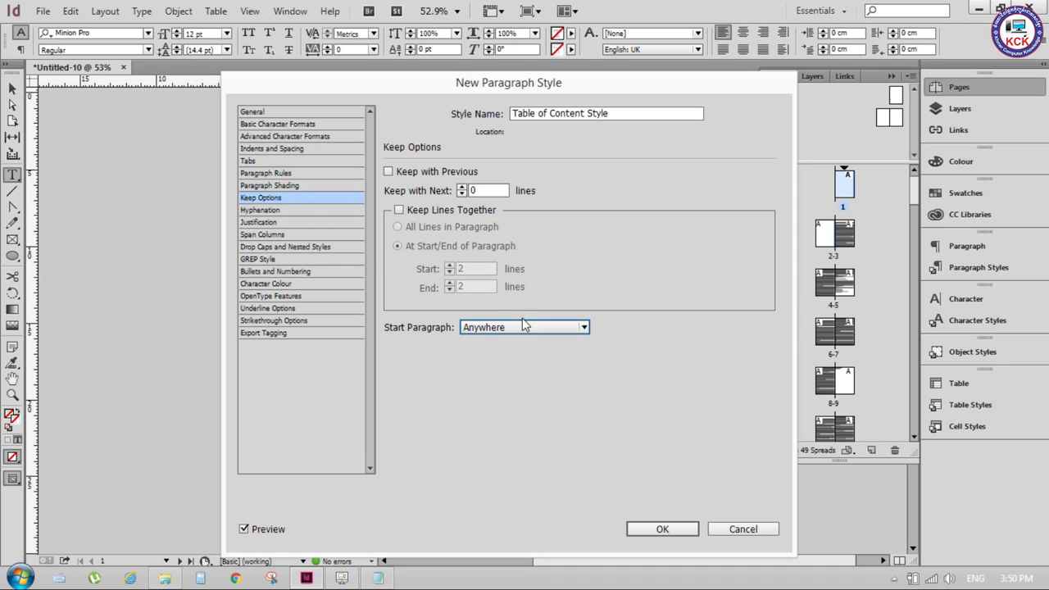
{"action": "left_click", "coordinate": [522, 327]}
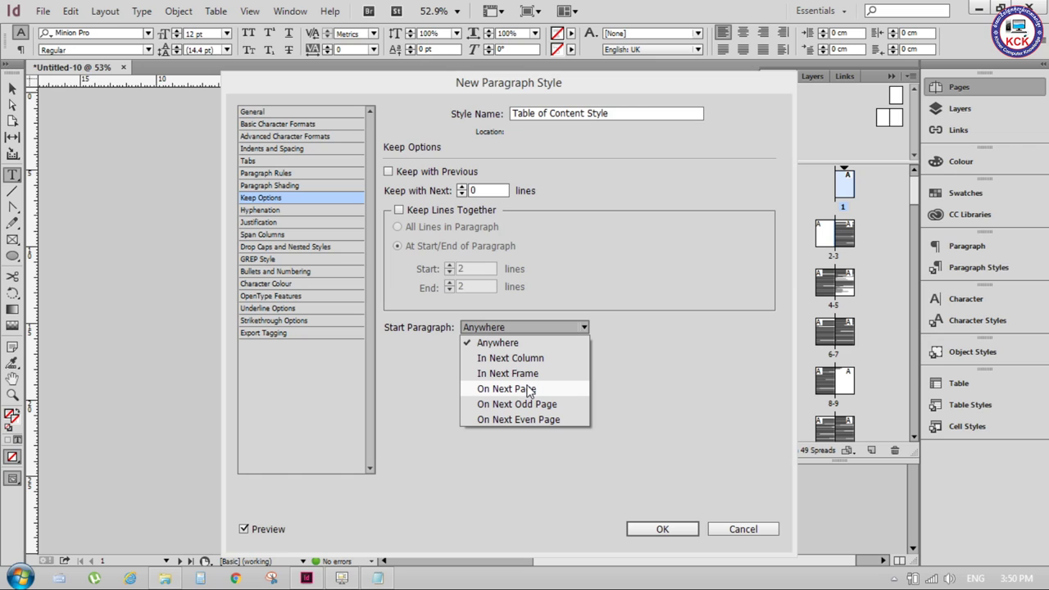
{"action": "left_click", "coordinate": [533, 343]}
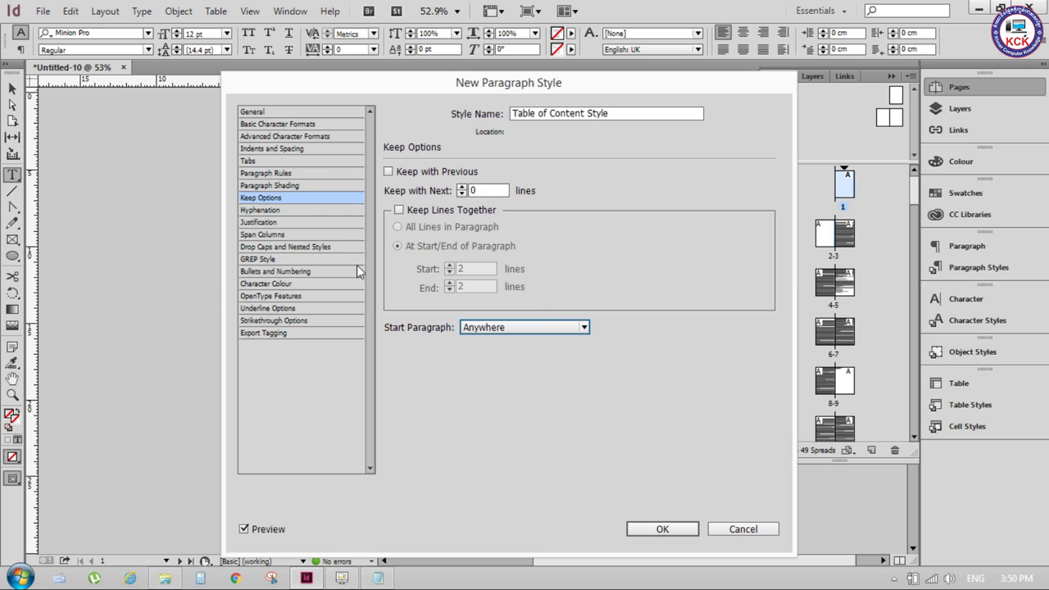
- Finish the style, generate the contents and place it at the top-left of page 1
{"action": "left_click", "coordinate": [638, 529]}
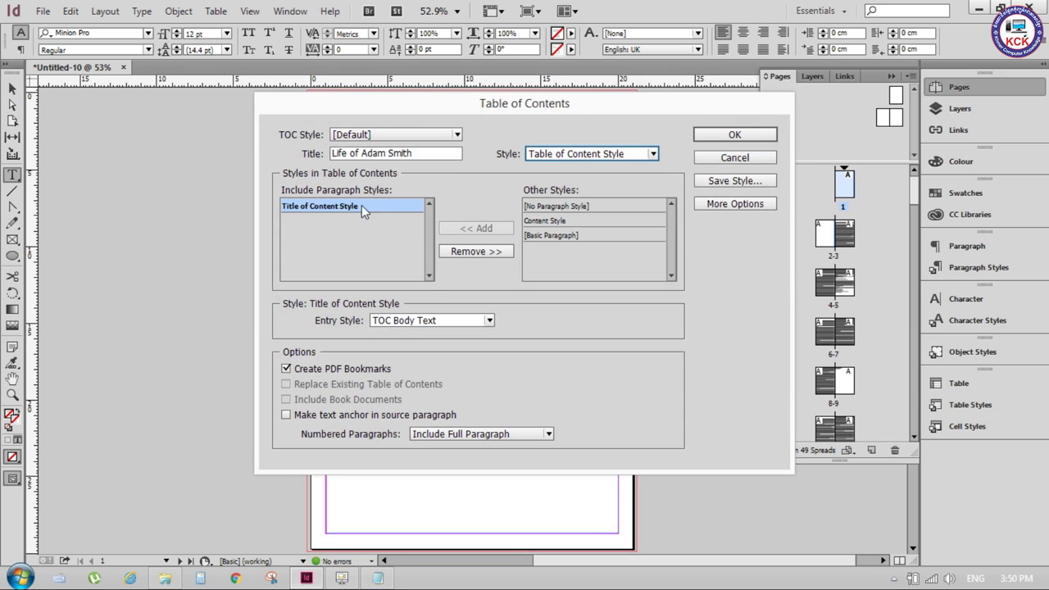
{"action": "left_click", "coordinate": [734, 135]}
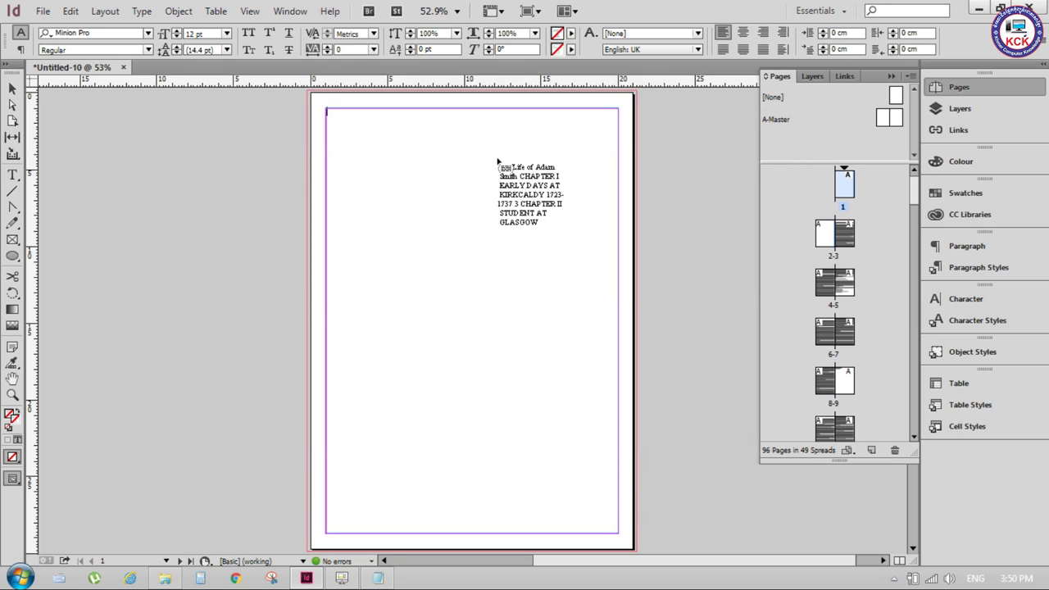
{"action": "left_click", "coordinate": [327, 109]}
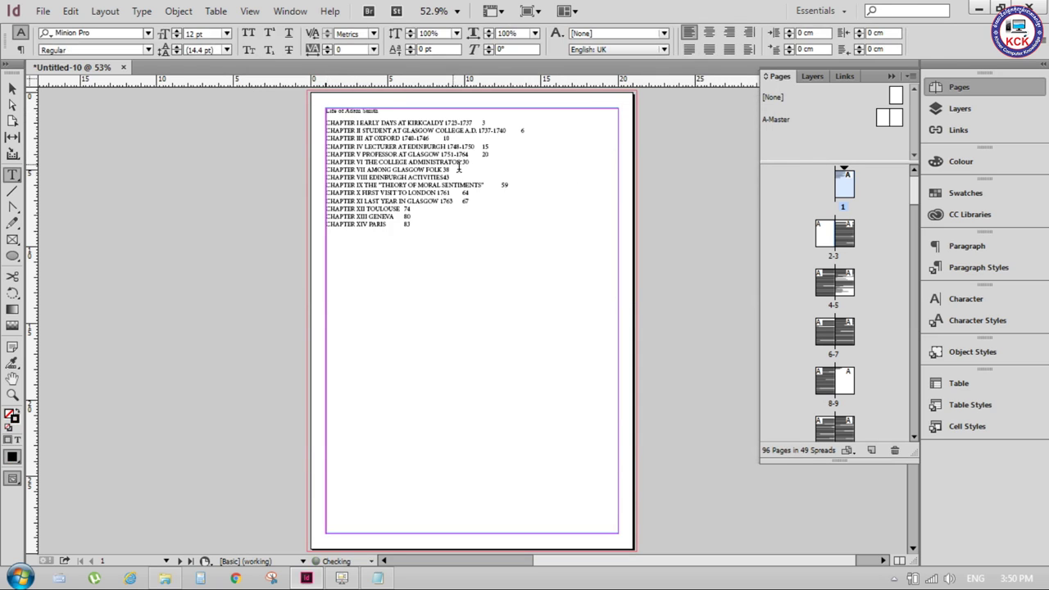
{"action": "scroll", "coordinate": [377, 133], "scroll_direction": "up", "scroll_amount": 1}
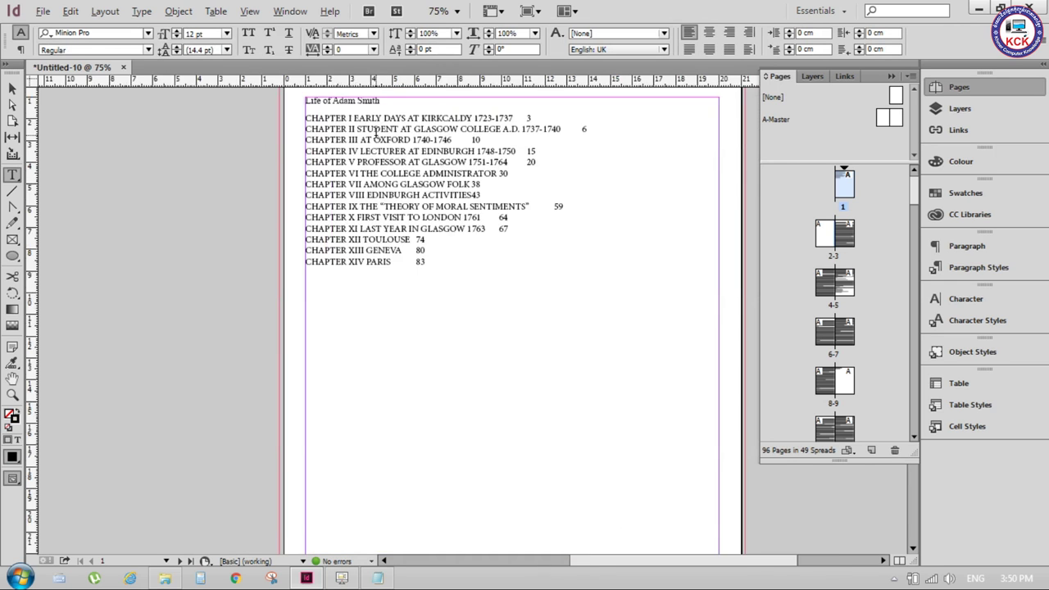
{"action": "scroll", "coordinate": [376, 133], "scroll_direction": "up", "scroll_amount": 1}
{"action": "scroll", "coordinate": [480, 137], "scroll_direction": "up", "scroll_amount": 1}
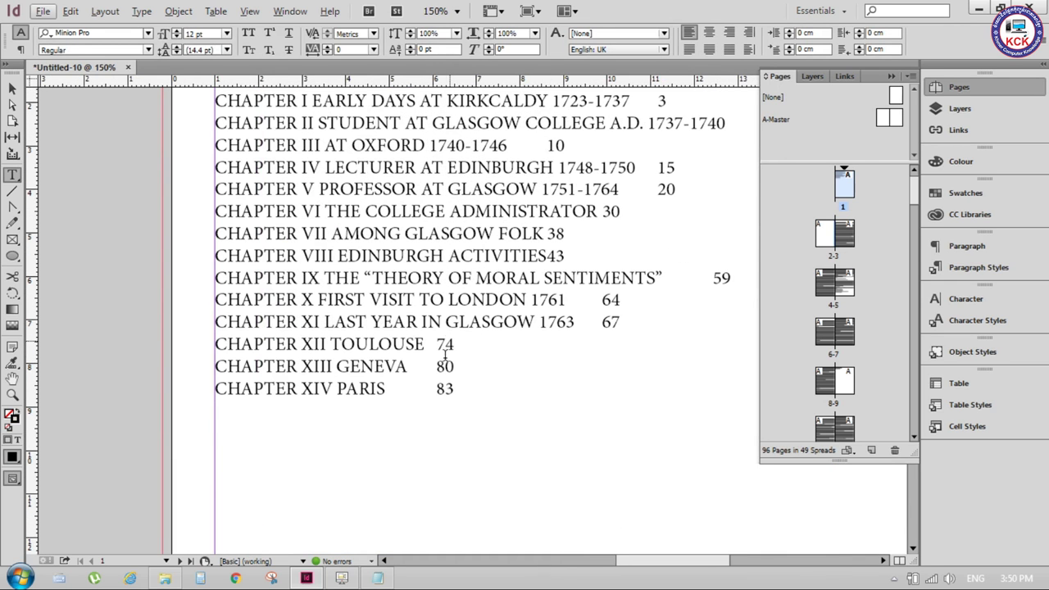
{"action": "scroll", "coordinate": [364, 323], "scroll_direction": "up", "scroll_amount": 3}
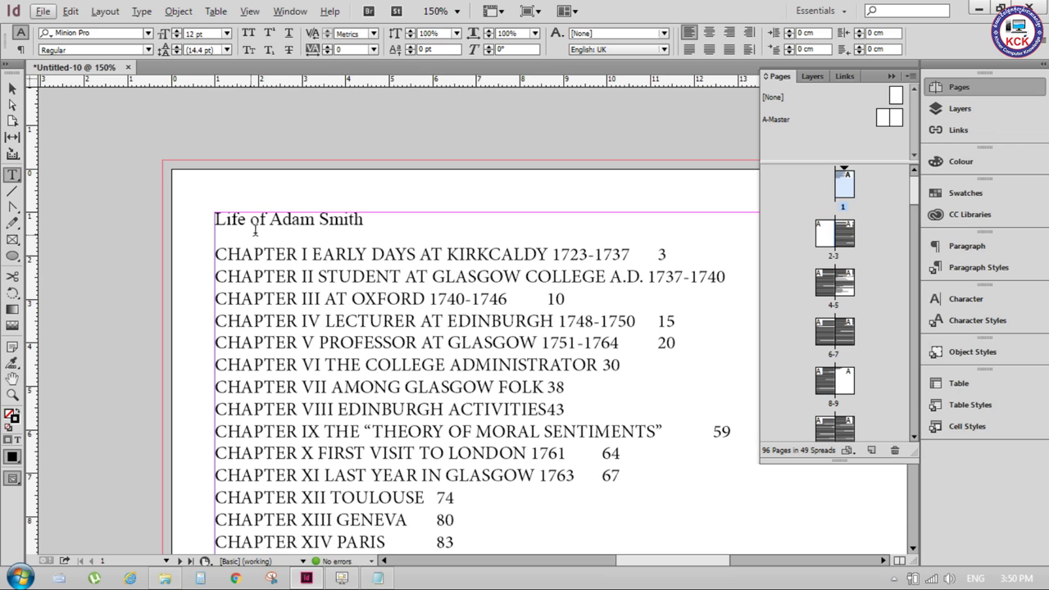
{"action": "left_click", "coordinate": [300, 220]}
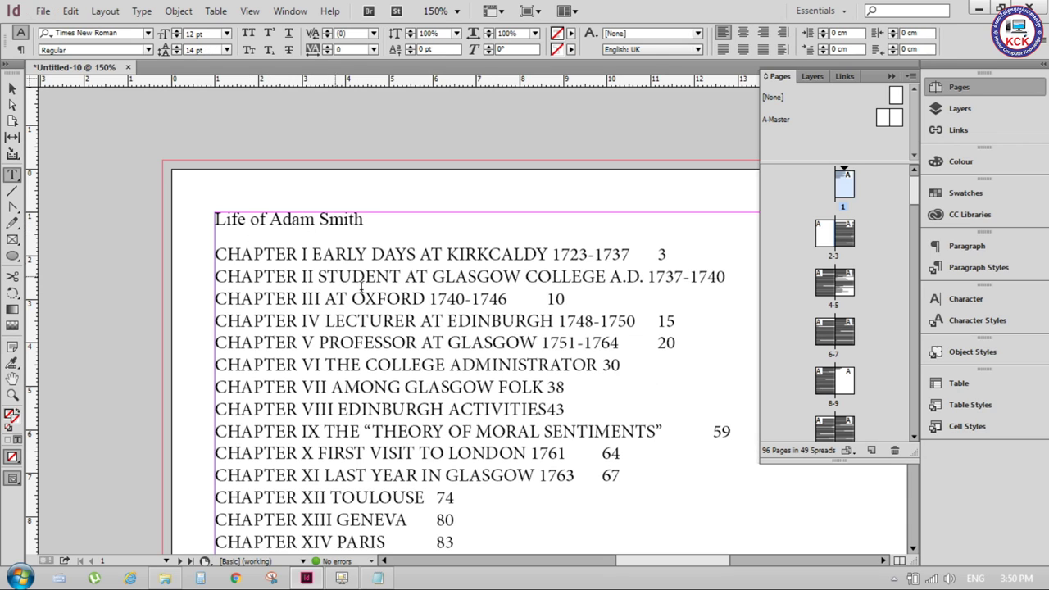
{"action": "scroll", "coordinate": [361, 285], "scroll_direction": "down", "scroll_amount": 1}
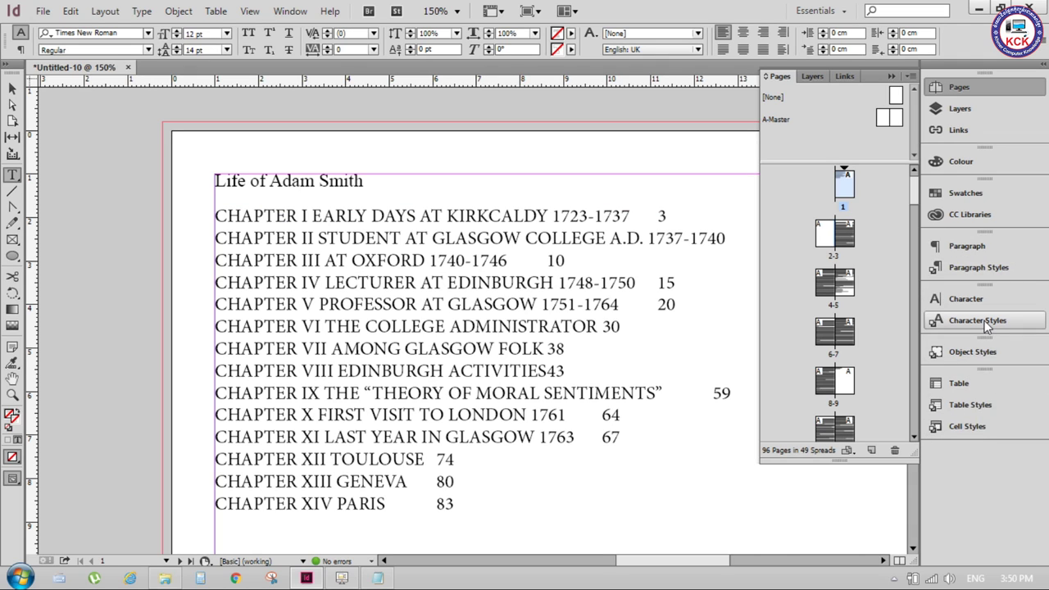
{"action": "left_click", "coordinate": [979, 268]}
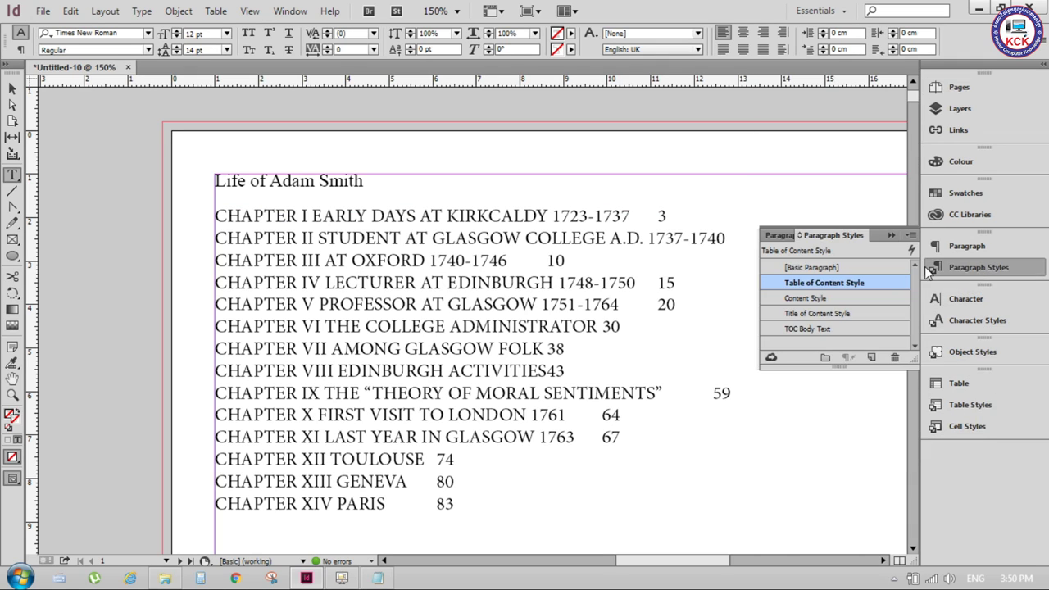
{"action": "double_click", "coordinate": [810, 283]}
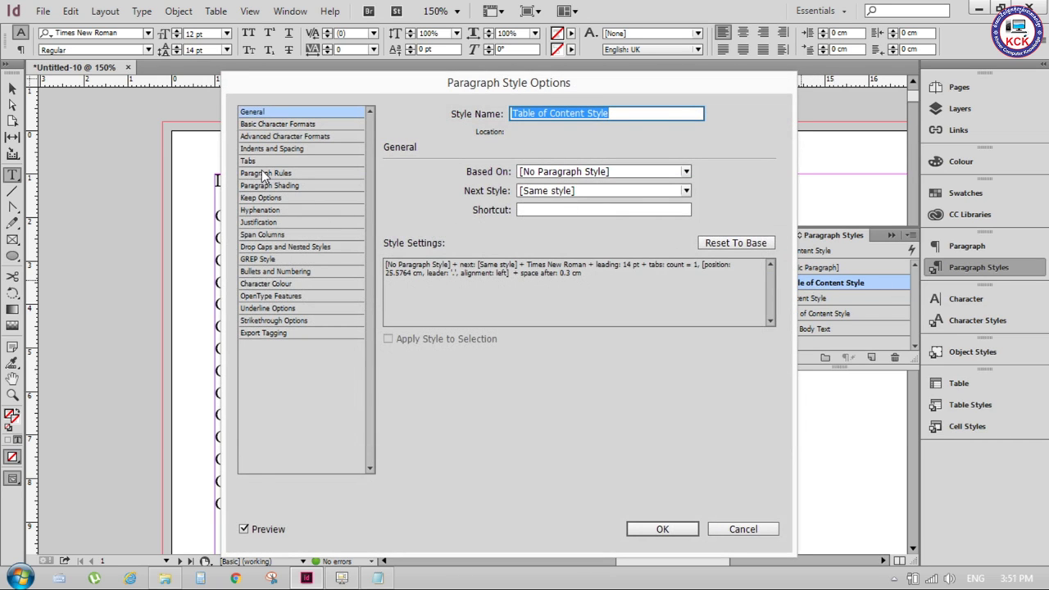
{"action": "left_click", "coordinate": [250, 161]}
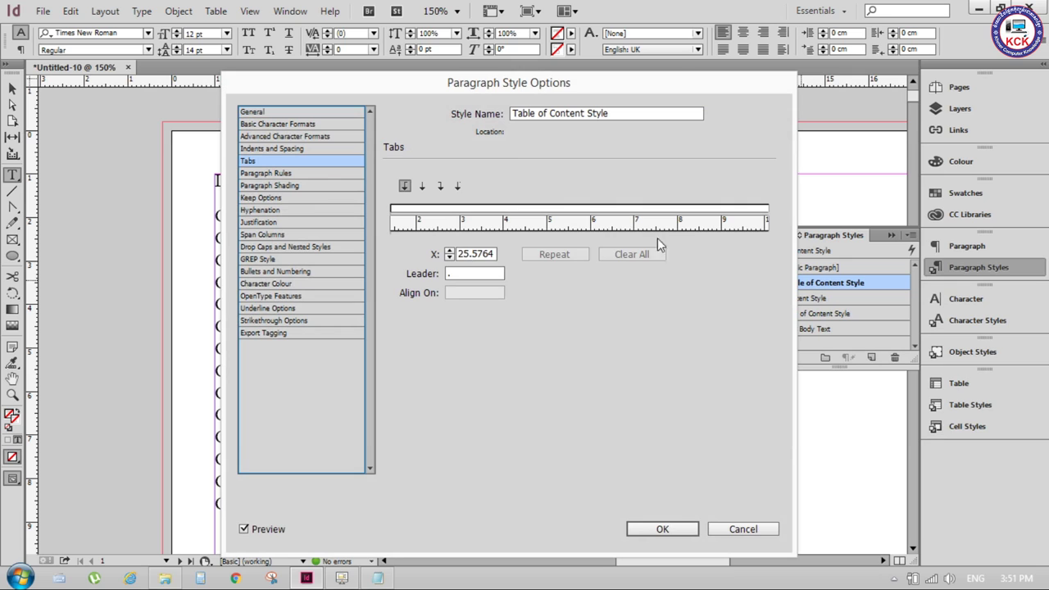
{"action": "left_click", "coordinate": [401, 209]}
{"action": "left_click_drag", "start_coordinate": [401, 211], "coordinate": [396, 209]}
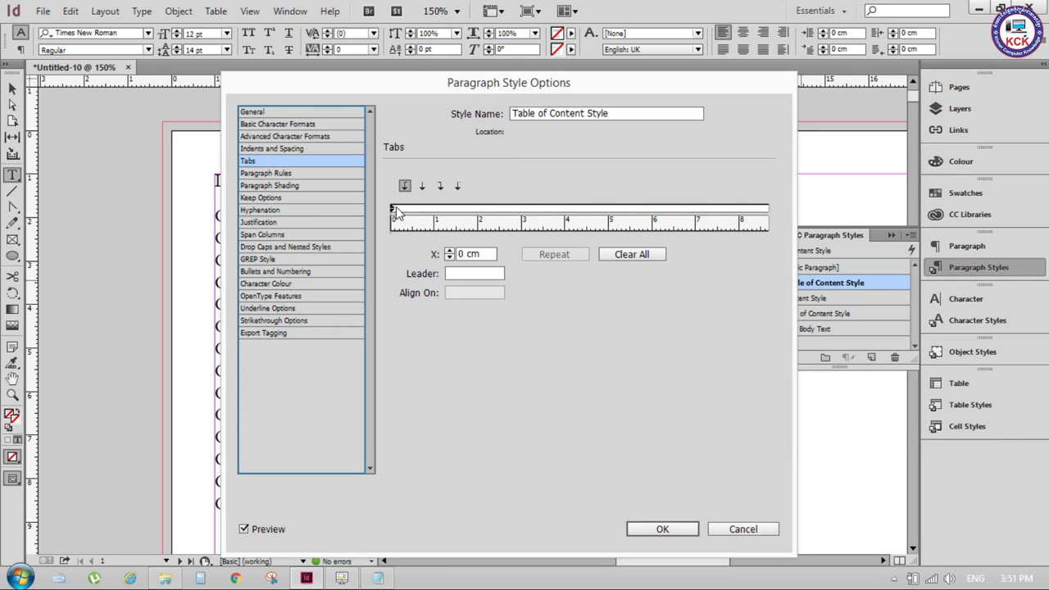
{"action": "left_click", "coordinate": [422, 186]}
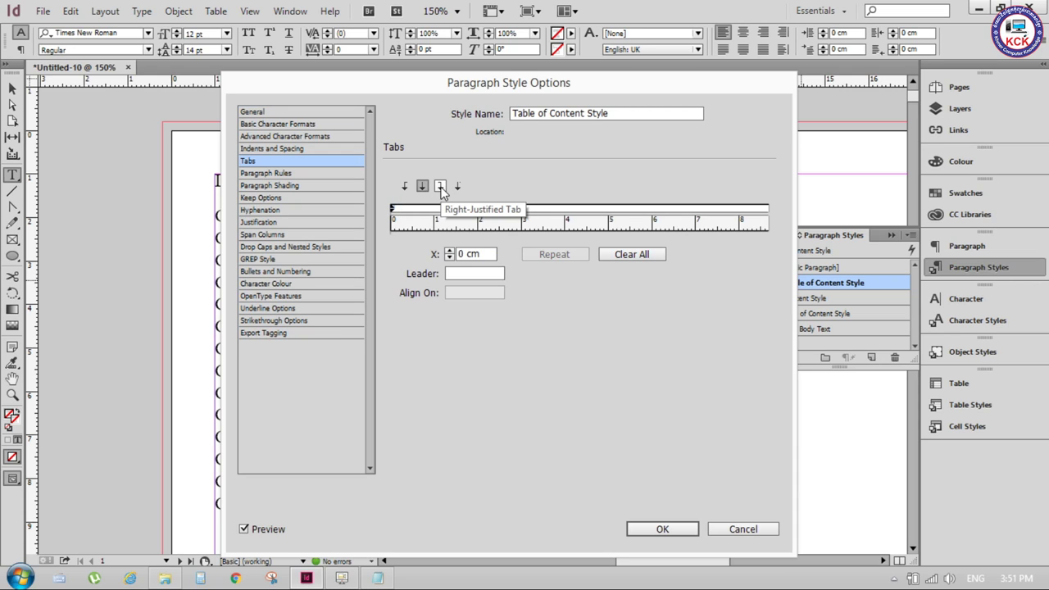
{"action": "left_click", "coordinate": [440, 187]}
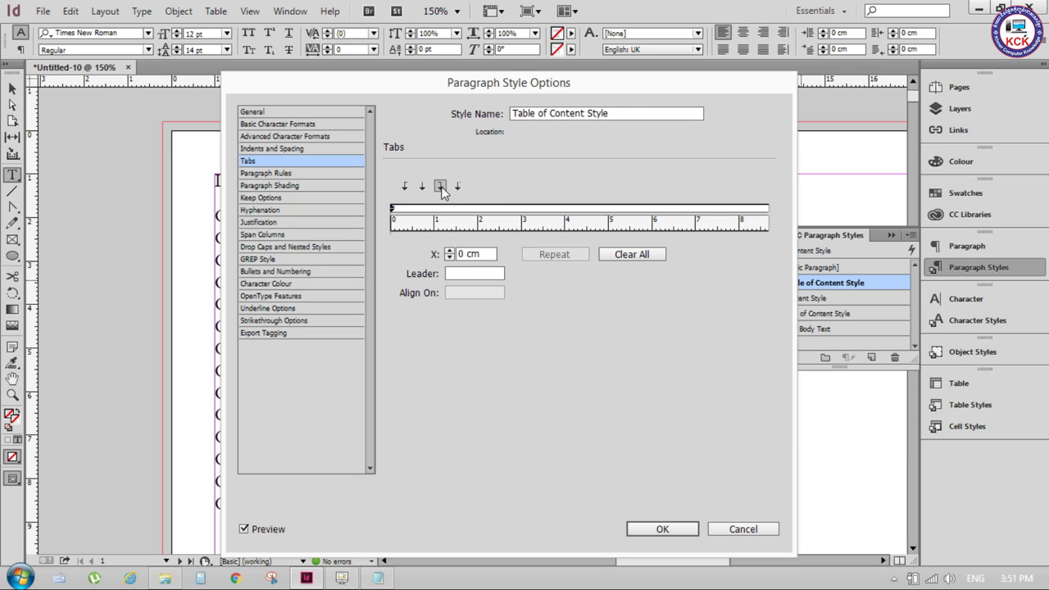
{"action": "left_click", "coordinate": [471, 274]}
{"action": "type", "text": "."}
{"action": "left_click", "coordinate": [645, 530]}
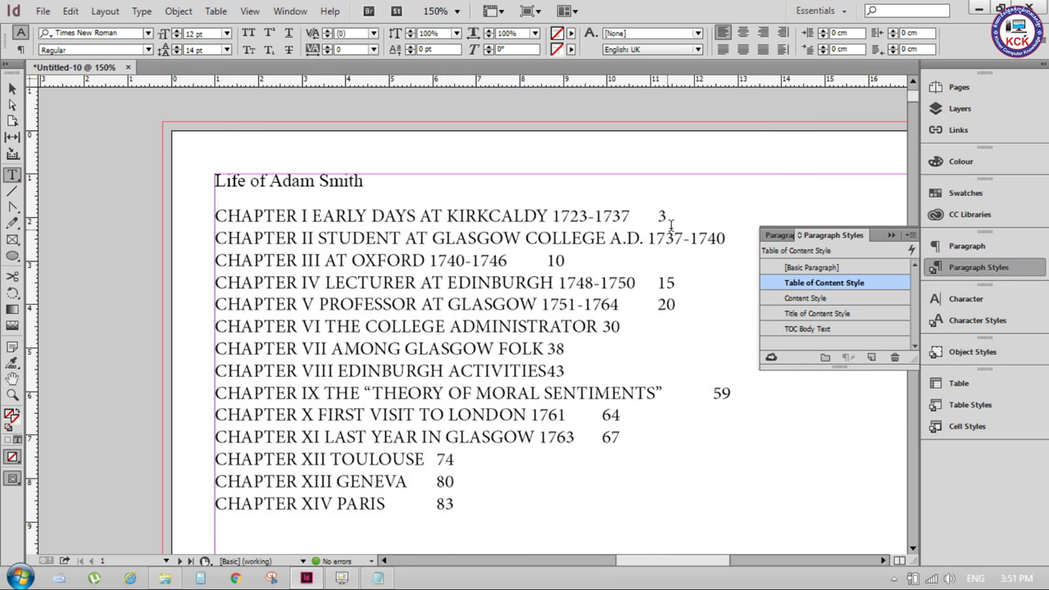
- Add tab stops at 0.1764 cm and near 8.5 cm with a '.' leader, repeating the first
{"action": "double_click", "coordinate": [777, 283]}
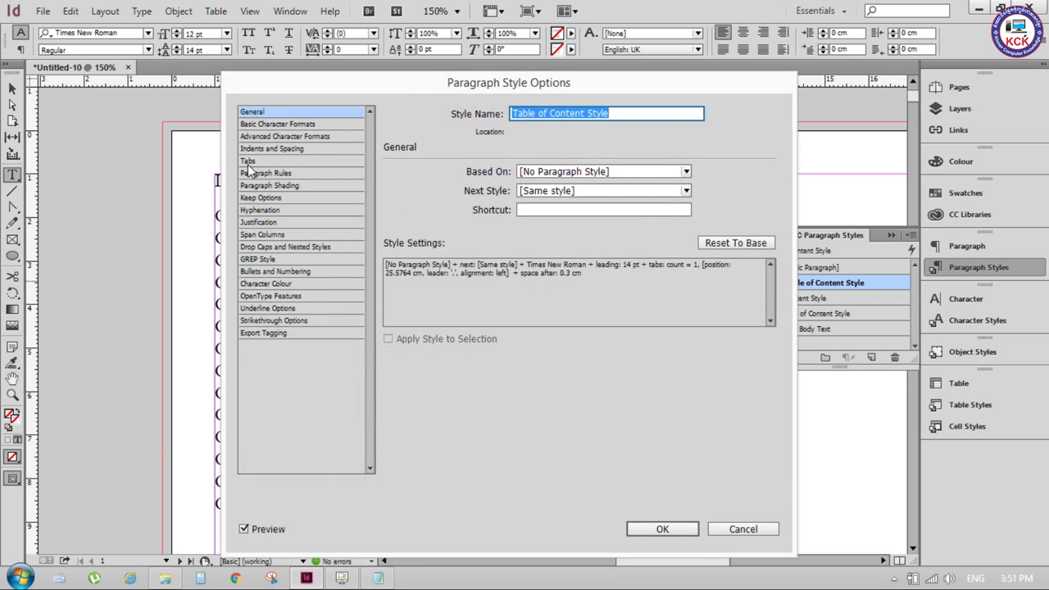
{"action": "left_click", "coordinate": [248, 162]}
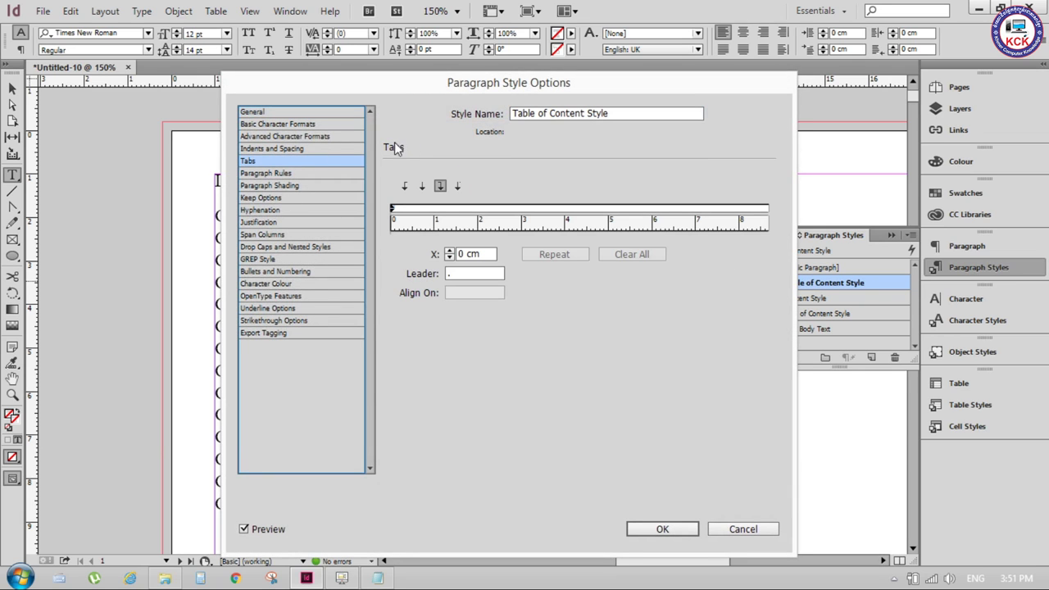
{"action": "left_click", "coordinate": [402, 209]}
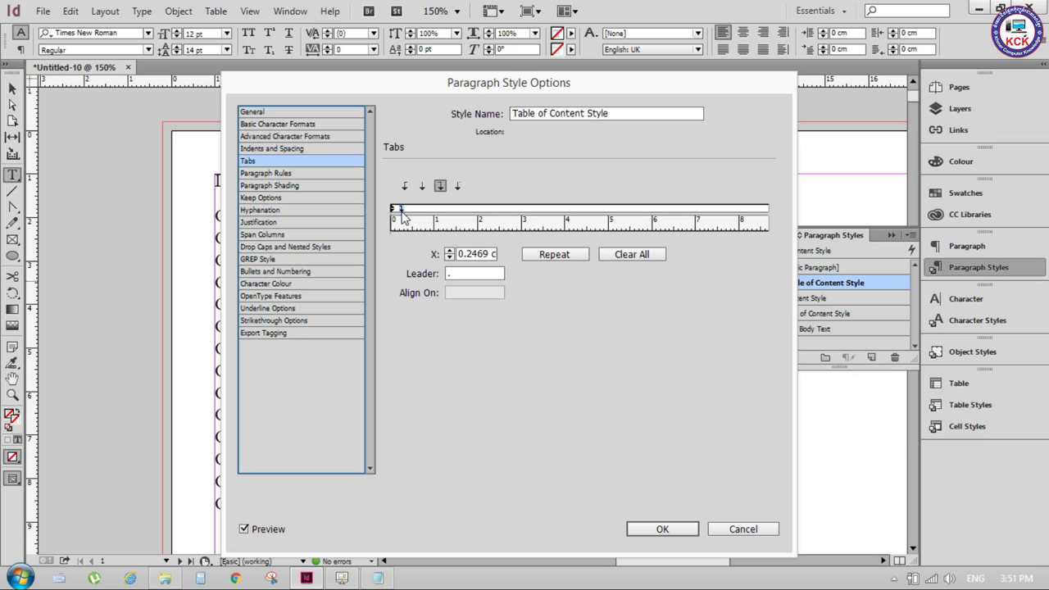
{"action": "left_click_drag", "start_coordinate": [402, 215], "coordinate": [399, 217]}
{"action": "left_click_drag", "start_coordinate": [761, 209], "coordinate": [764, 210]}
{"action": "left_click", "coordinate": [475, 274]}
{"action": "type", "text": "."}
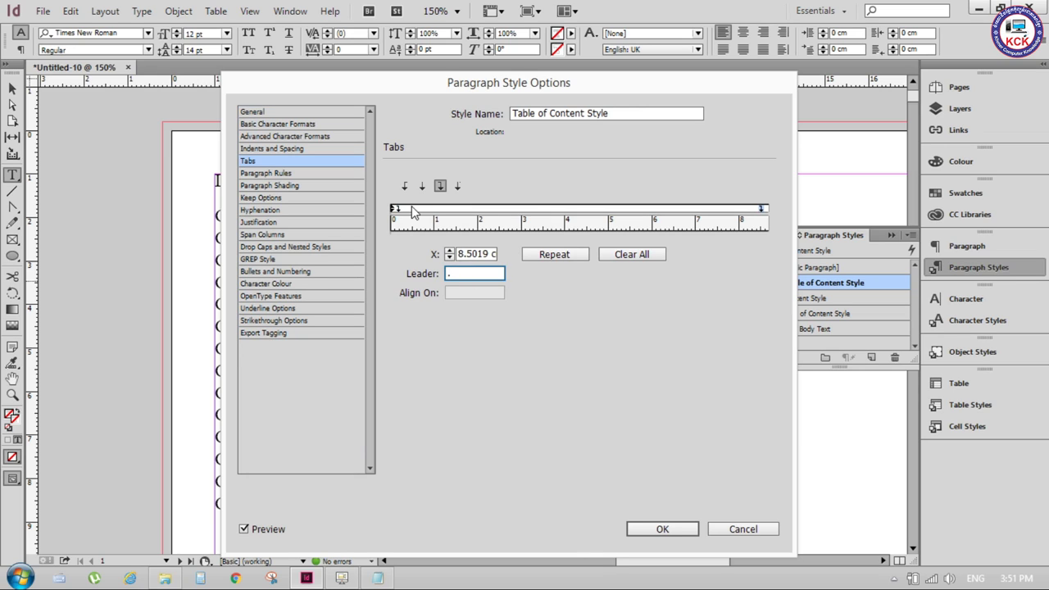
{"action": "left_click", "coordinate": [396, 210]}
{"action": "left_click", "coordinate": [556, 254]}
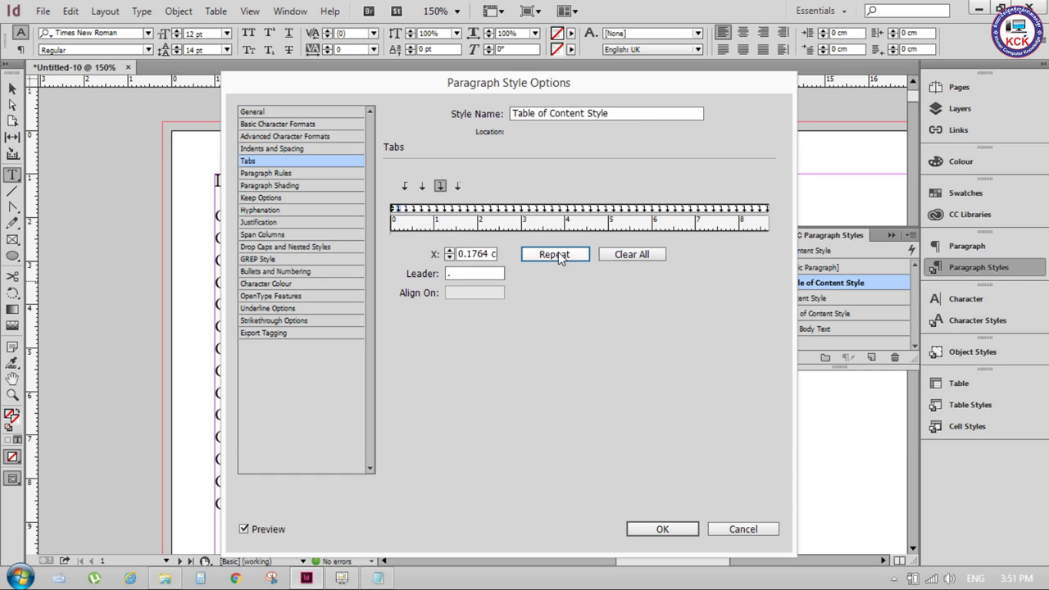
{"action": "left_click", "coordinate": [663, 529]}
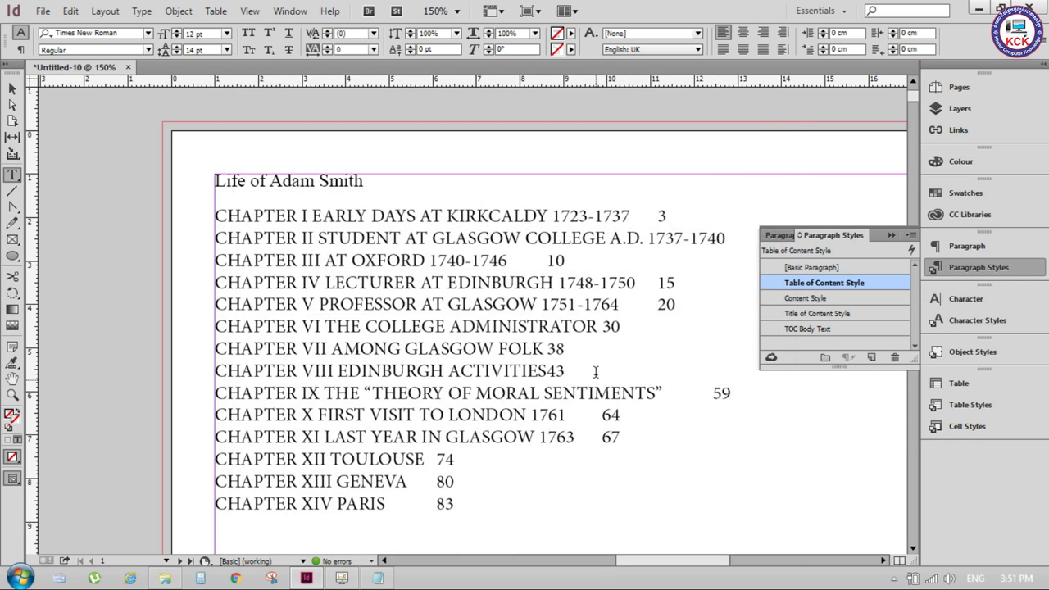
{"action": "left_click", "coordinate": [656, 227]}
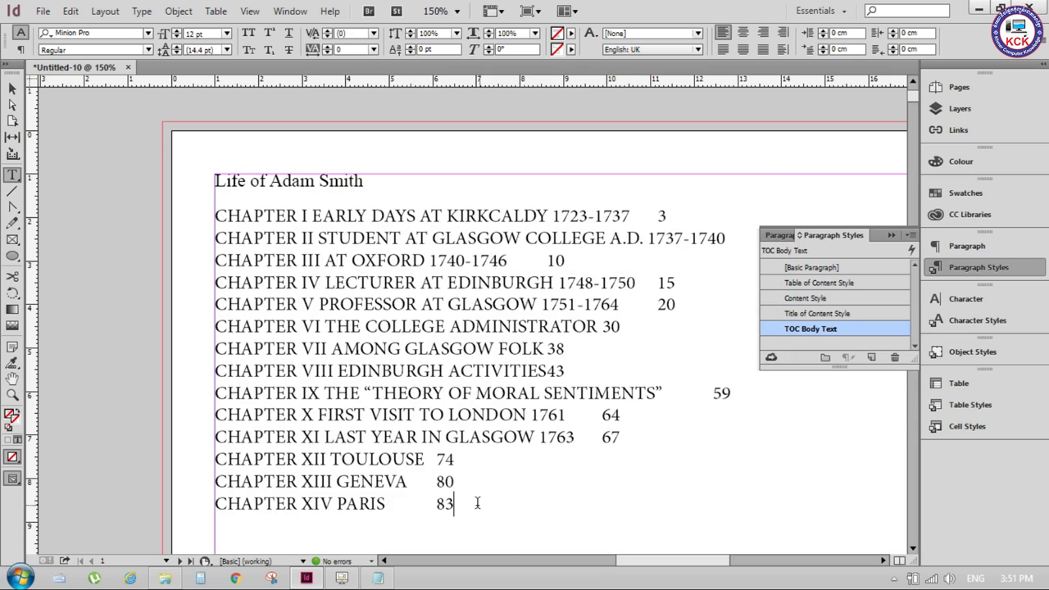
- Apply Title of Content Style, then Table of Content Style, to the whole contents text
{"action": "left_click_drag", "start_coordinate": [475, 502], "coordinate": [366, 174]}
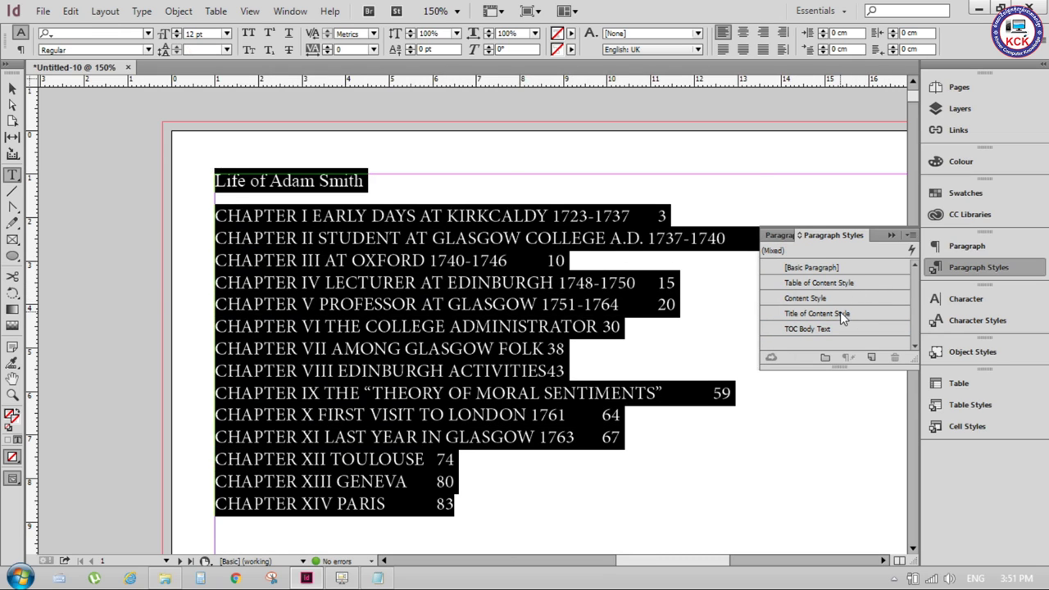
{"action": "left_click", "coordinate": [840, 312]}
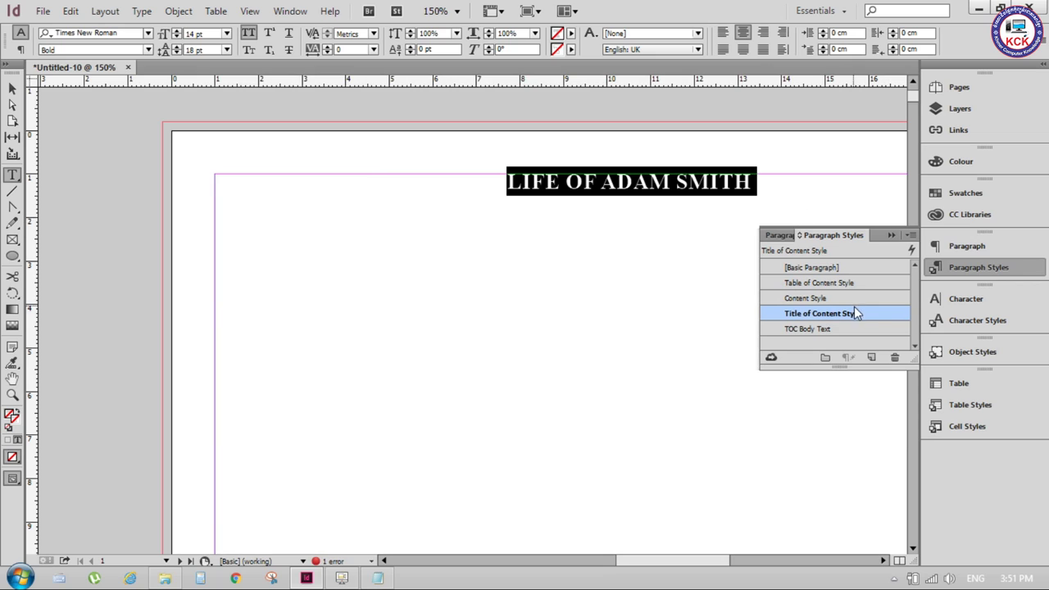
{"action": "left_click", "coordinate": [820, 282]}
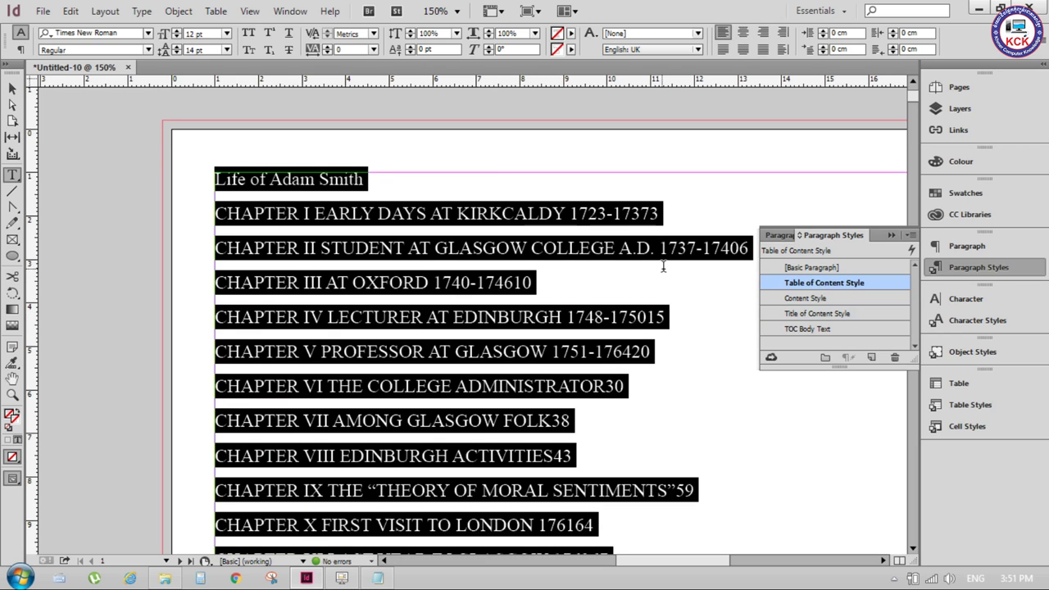
{"action": "scroll", "coordinate": [663, 265], "scroll_direction": "down", "scroll_amount": 4}
{"action": "scroll", "coordinate": [663, 271], "scroll_direction": "down", "scroll_amount": 1}
{"action": "scroll", "coordinate": [663, 274], "scroll_direction": "down", "scroll_amount": 2}
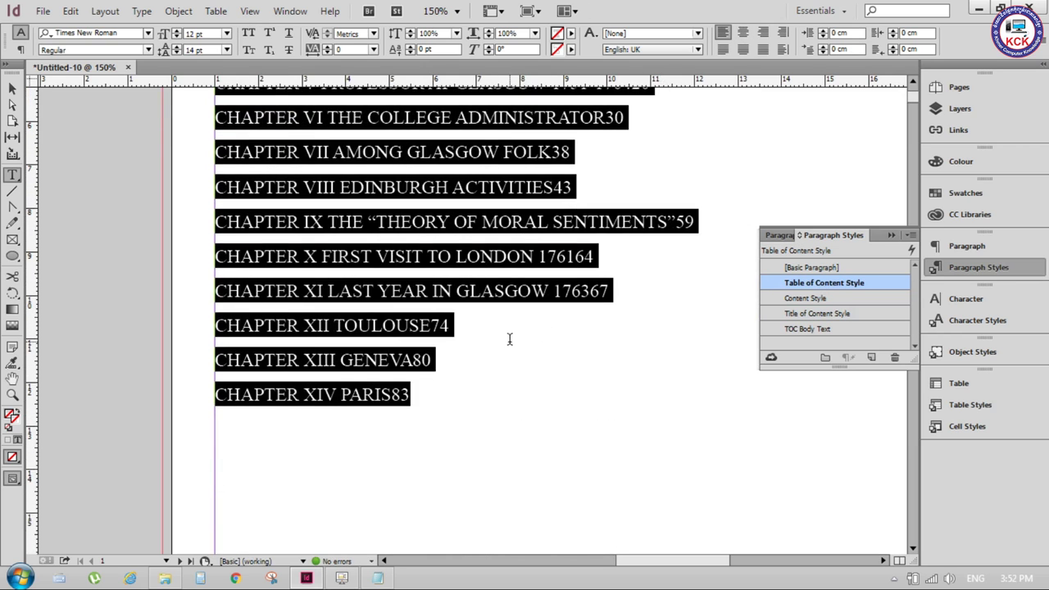
{"action": "scroll", "coordinate": [509, 342], "scroll_direction": "down", "scroll_amount": 2, "text": "alt"}
{"action": "scroll", "coordinate": [492, 353], "scroll_direction": "down", "scroll_amount": 2, "text": "alt"}
{"action": "scroll", "coordinate": [492, 353], "scroll_direction": "up", "scroll_amount": 1, "text": "alt"}
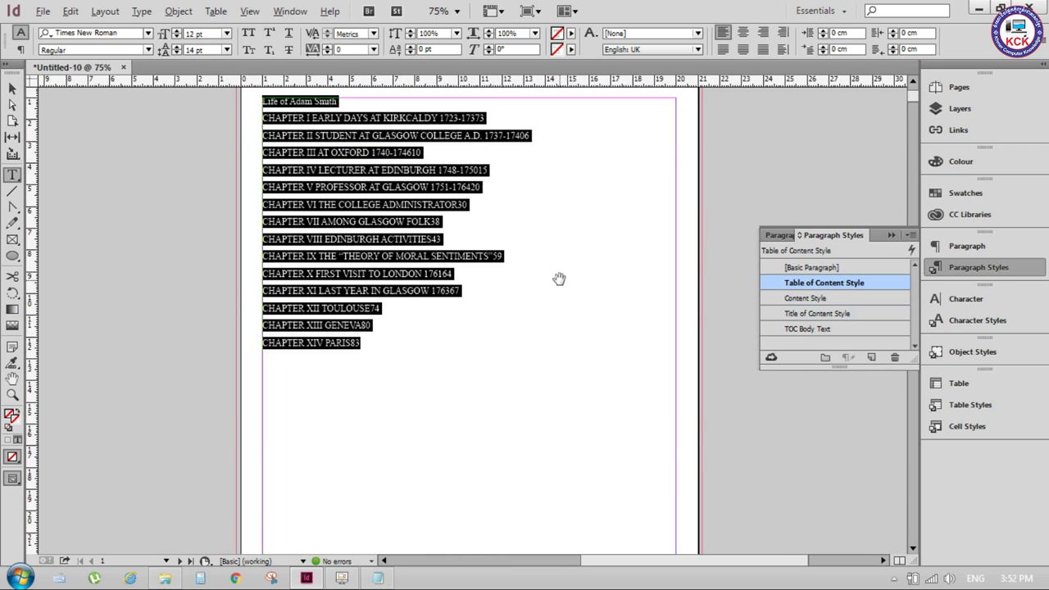
{"action": "scroll", "coordinate": [568, 252], "scroll_direction": "up", "scroll_amount": 1, "text": "alt"}
- Deselect the text and reopen the Table of Content Style options
{"action": "key", "text": "alt"}
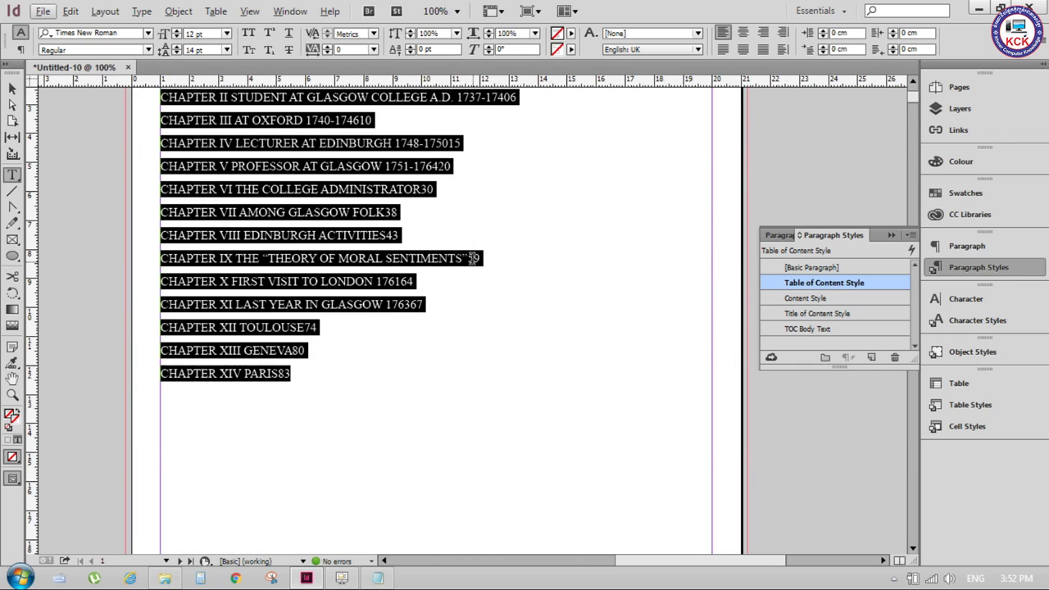
{"action": "left_click", "coordinate": [479, 259]}
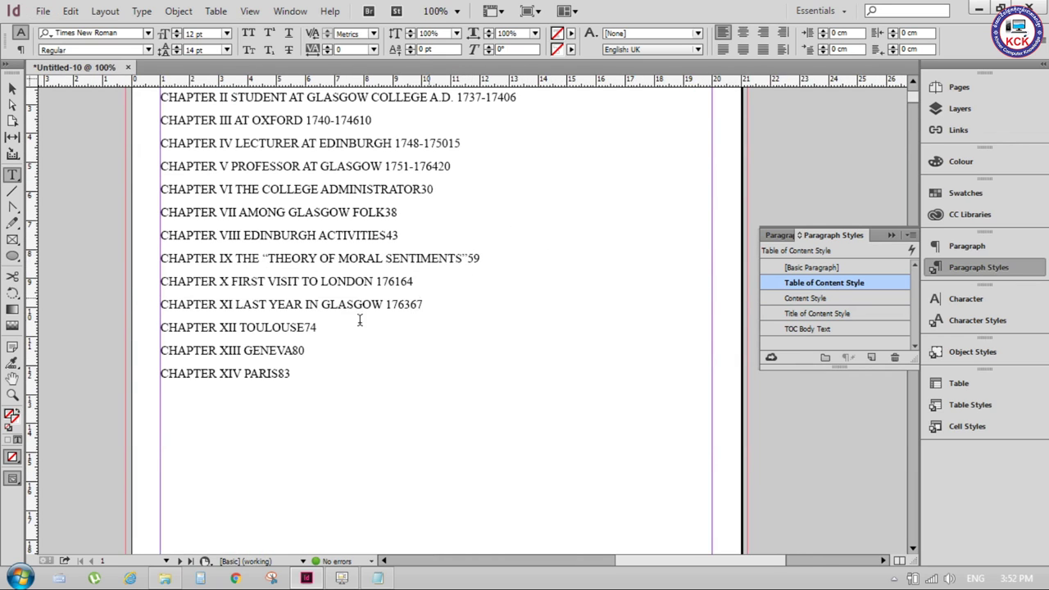
{"action": "double_click", "coordinate": [784, 285]}
{"action": "left_click_drag", "start_coordinate": [643, 83], "coordinate": [673, 246]}
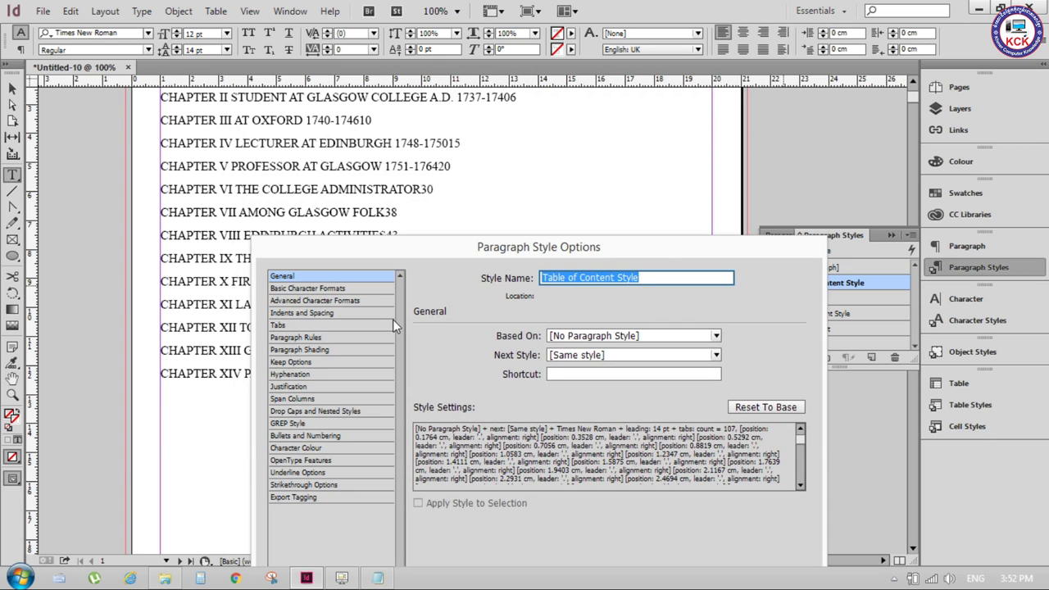
- Clear all tab stops and add one right-justified tab at about 12.8 cm
{"action": "left_click", "coordinate": [300, 326]}
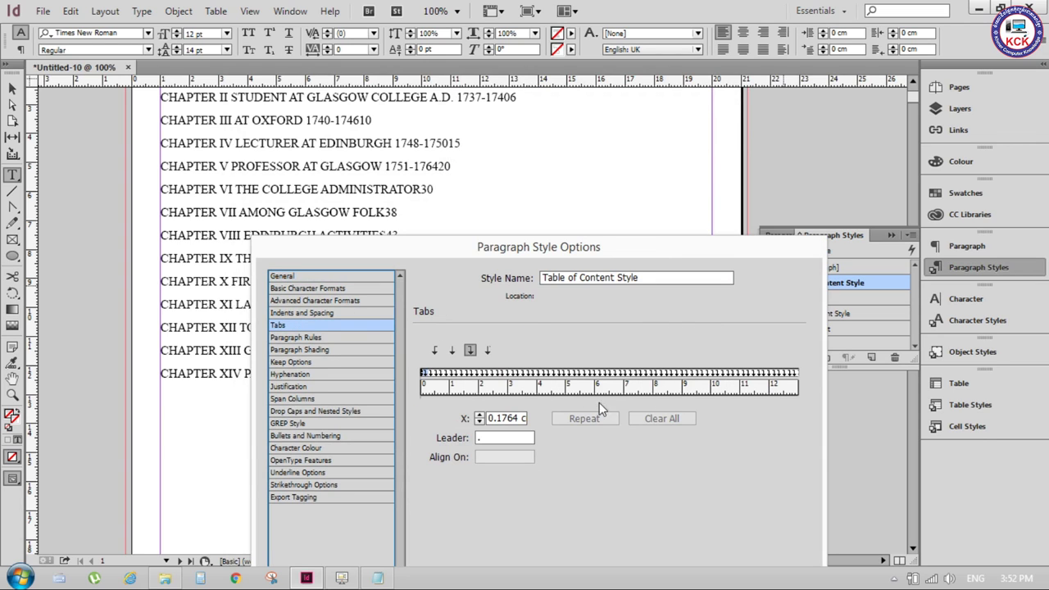
{"action": "left_click", "coordinate": [510, 438]}
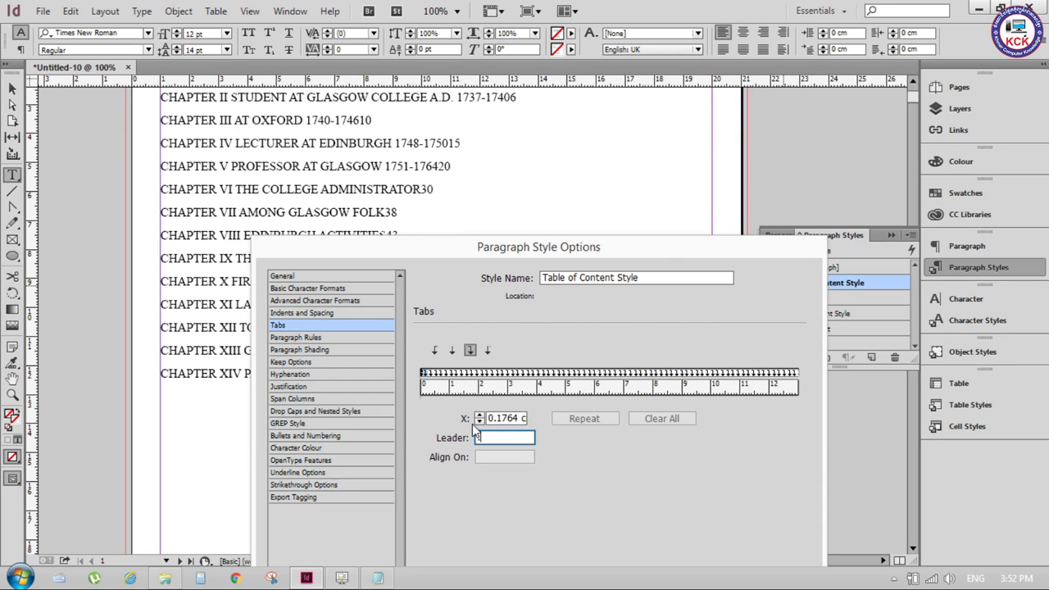
{"action": "left_click", "coordinate": [489, 374]}
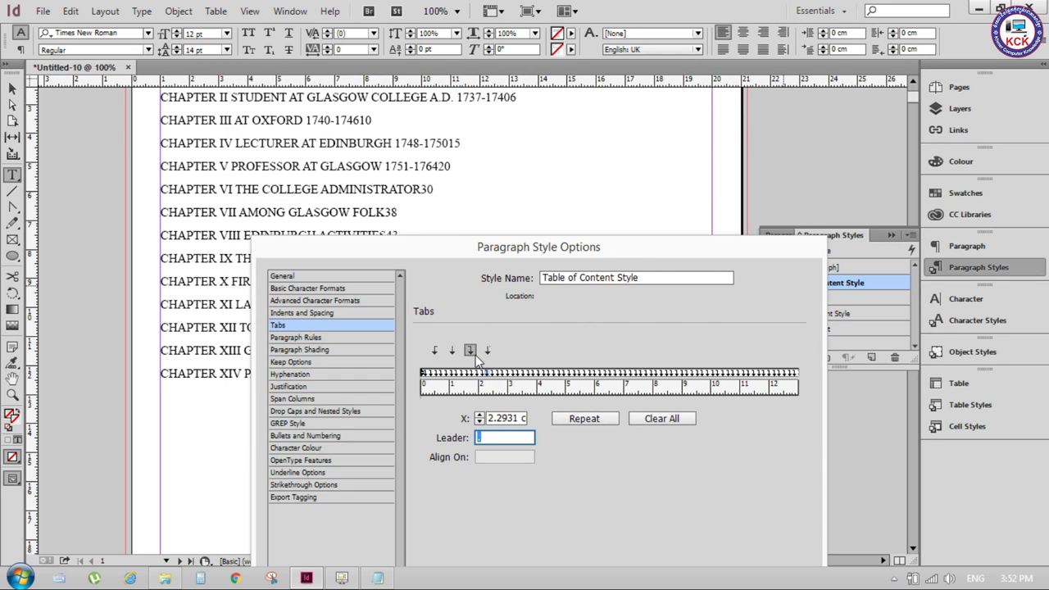
{"action": "left_click", "coordinate": [471, 351]}
{"action": "left_click", "coordinate": [675, 376]}
{"action": "left_click", "coordinate": [661, 420]}
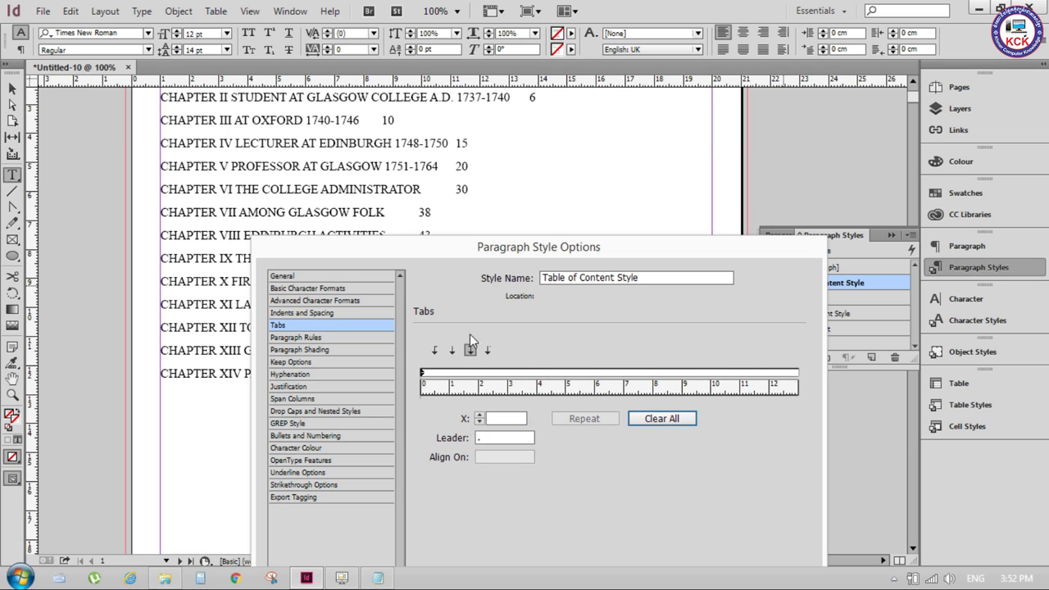
{"action": "left_click", "coordinate": [430, 375]}
{"action": "left_click_drag", "start_coordinate": [426, 373], "coordinate": [792, 374]}
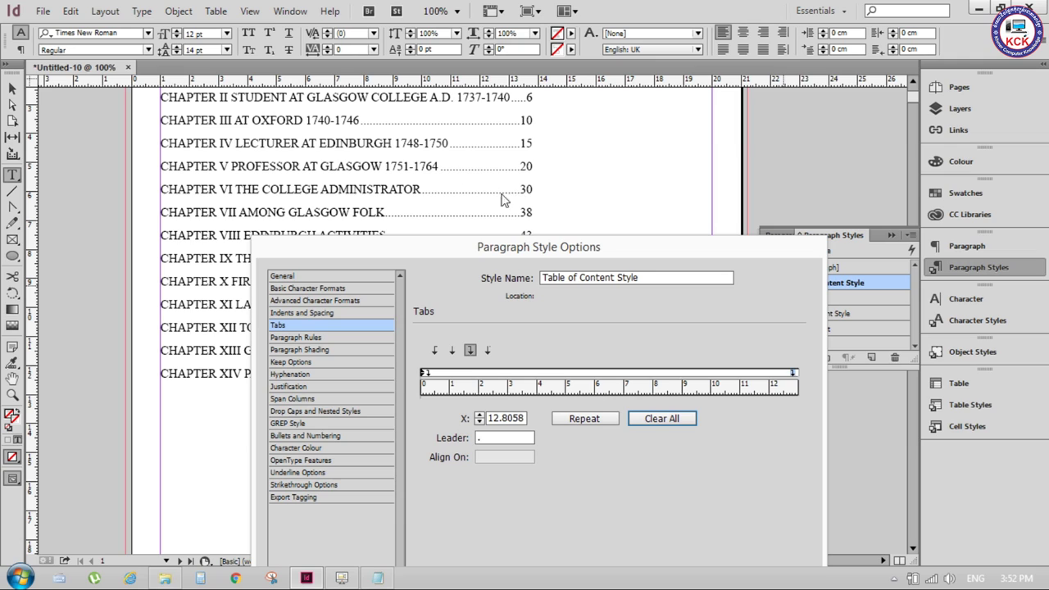
- Try dash, dot, plus and underscore leaders on the page-number tab
{"action": "left_click", "coordinate": [487, 442]}
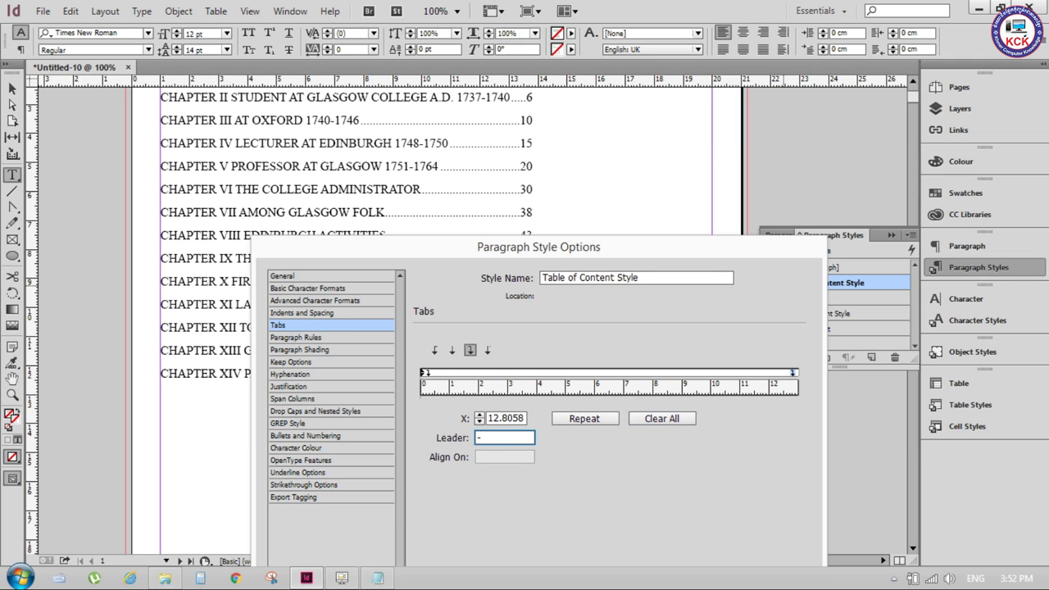
{"action": "left_click", "coordinate": [509, 420]}
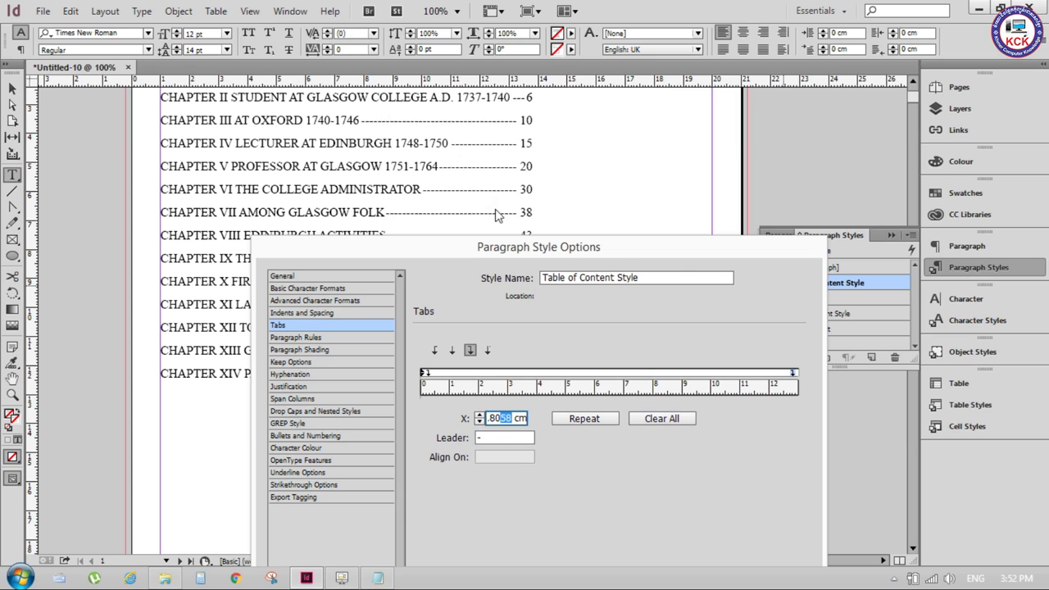
{"action": "left_click", "coordinate": [494, 438]}
{"action": "type", "text": "."}
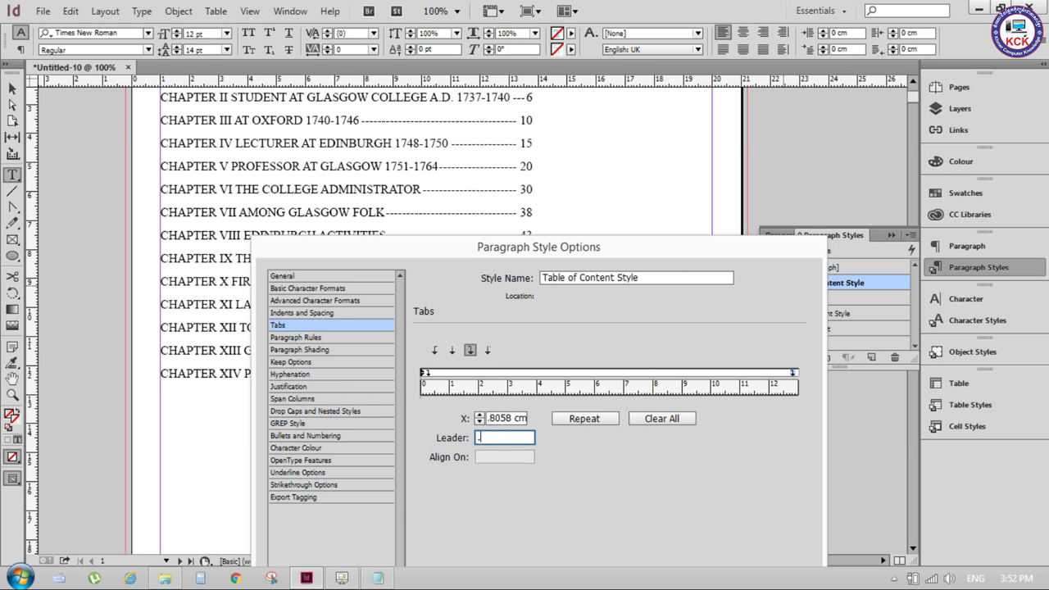
{"action": "left_click", "coordinate": [497, 420]}
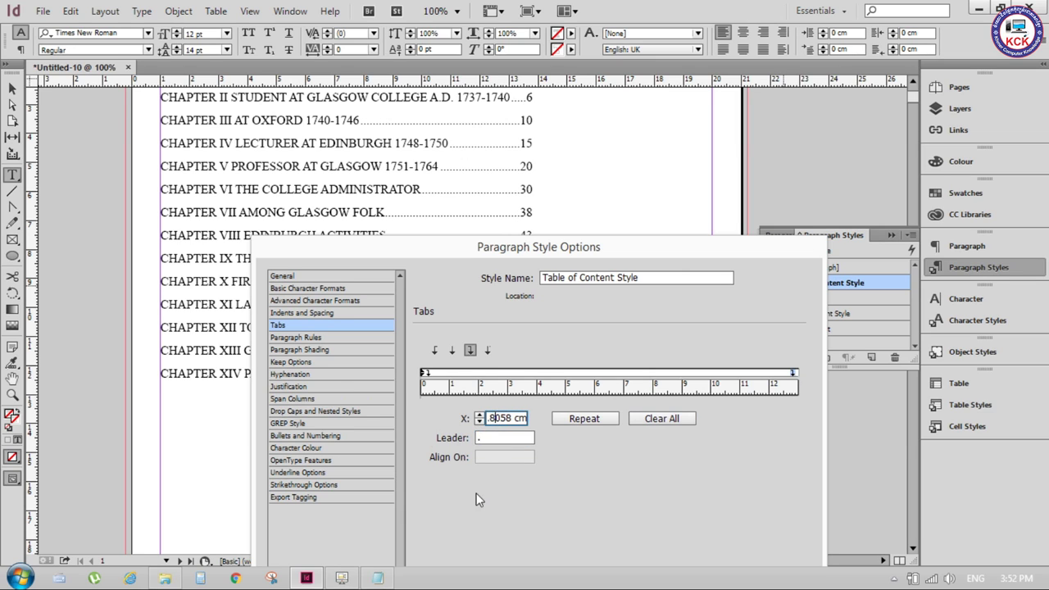
{"action": "left_click", "coordinate": [496, 439]}
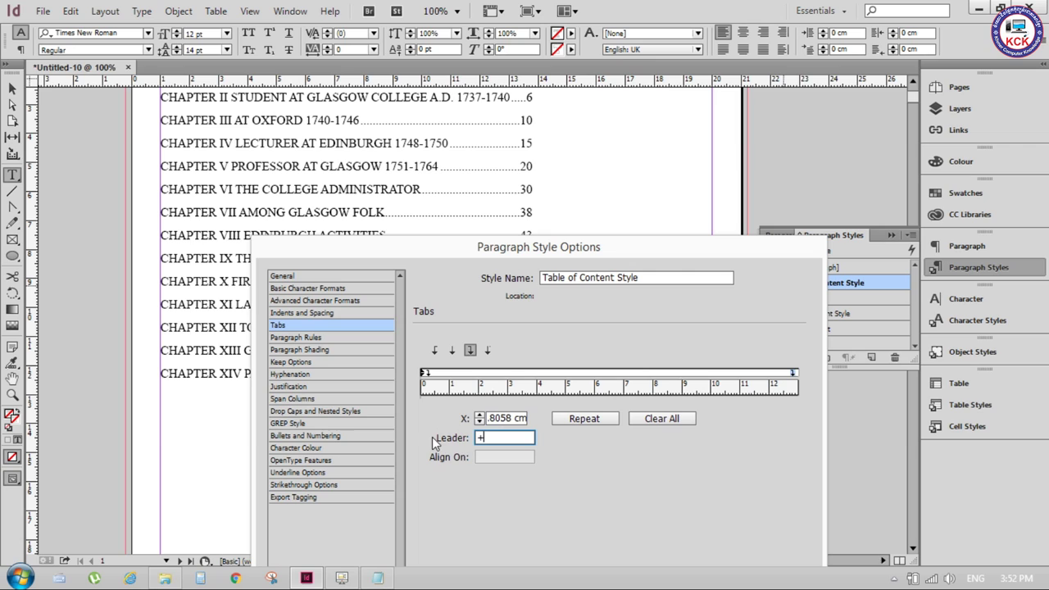
{"action": "type", "text": "+"}
{"action": "left_click", "coordinate": [519, 418]}
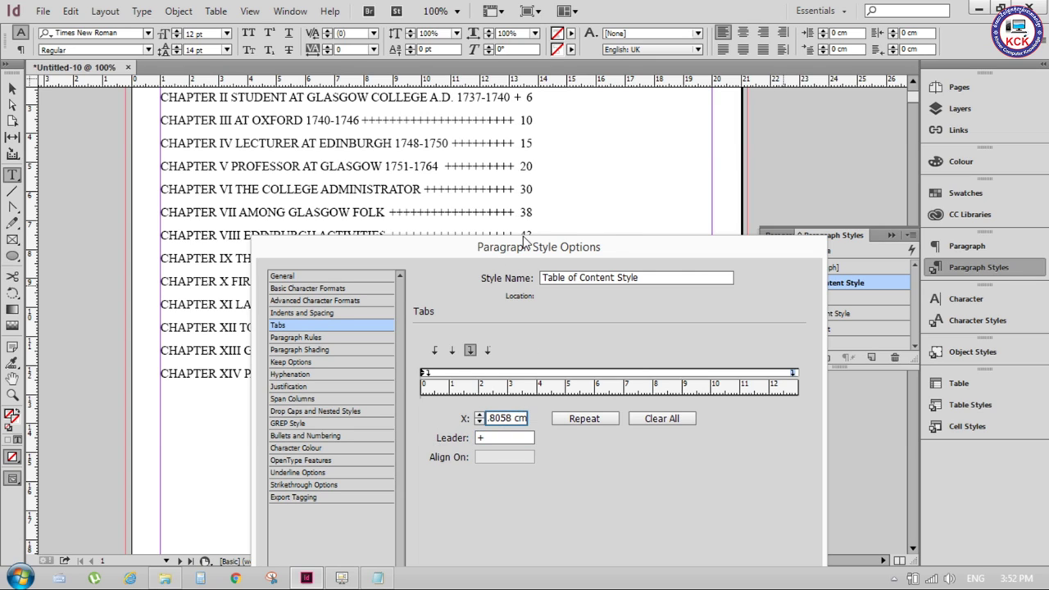
{"action": "left_click", "coordinate": [492, 437]}
{"action": "type", "text": "_"}
{"action": "key", "text": "shift+Tab"}
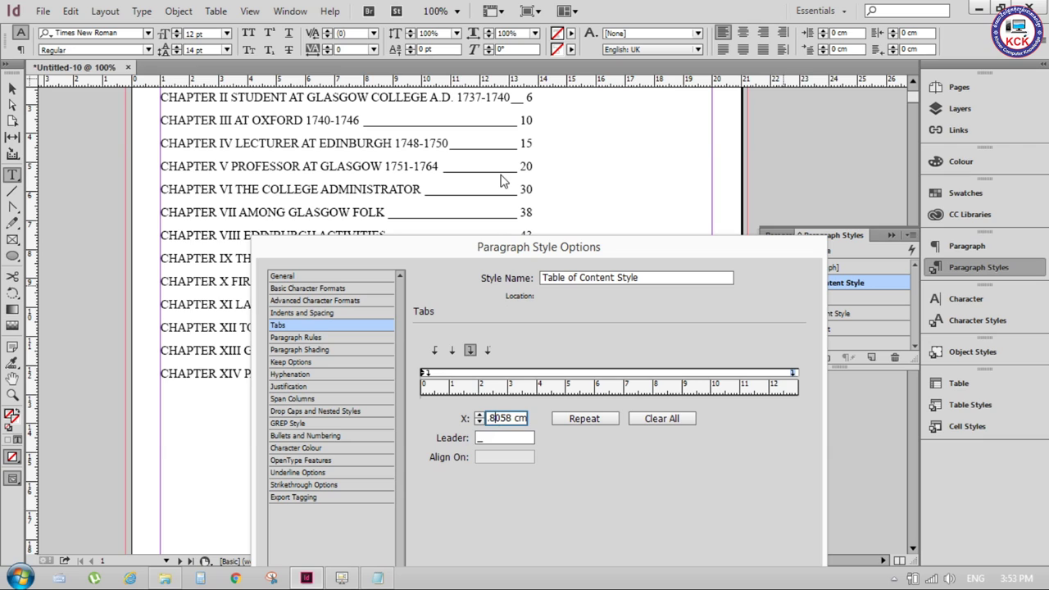
- Settle on a '.' leader and place the right tab at 18.9442 cm
{"action": "left_click", "coordinate": [504, 437]}
{"action": "type", "text": "."}
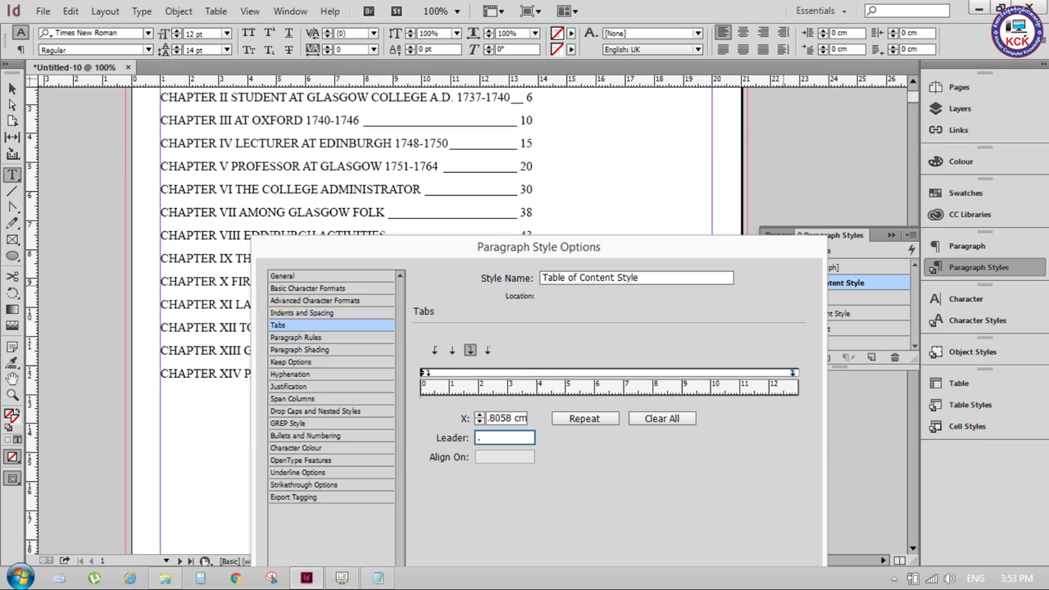
{"action": "left_click", "coordinate": [495, 419]}
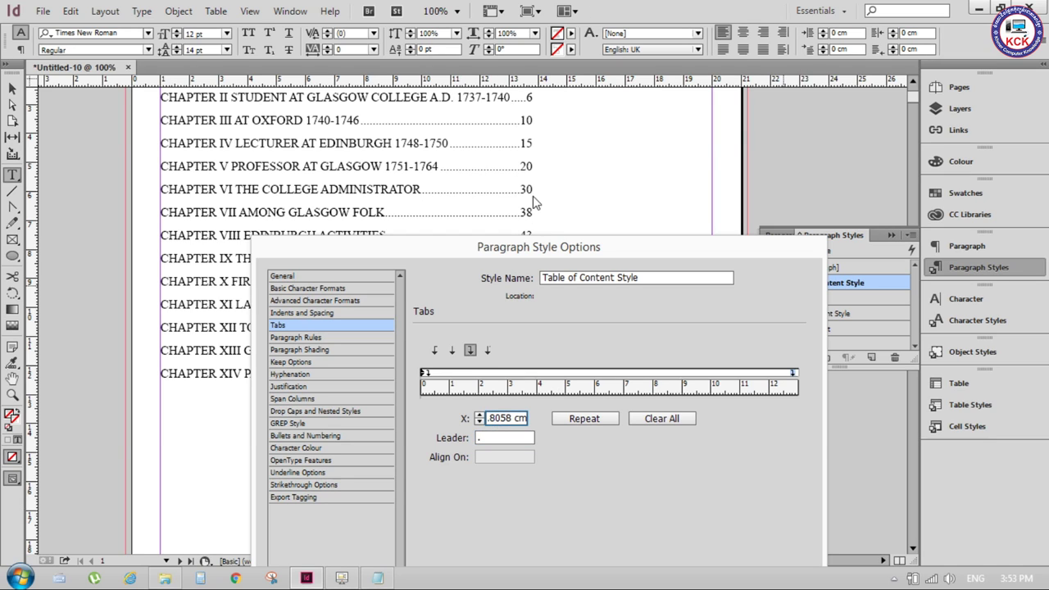
{"action": "left_click_drag", "start_coordinate": [794, 374], "coordinate": [800, 386]}
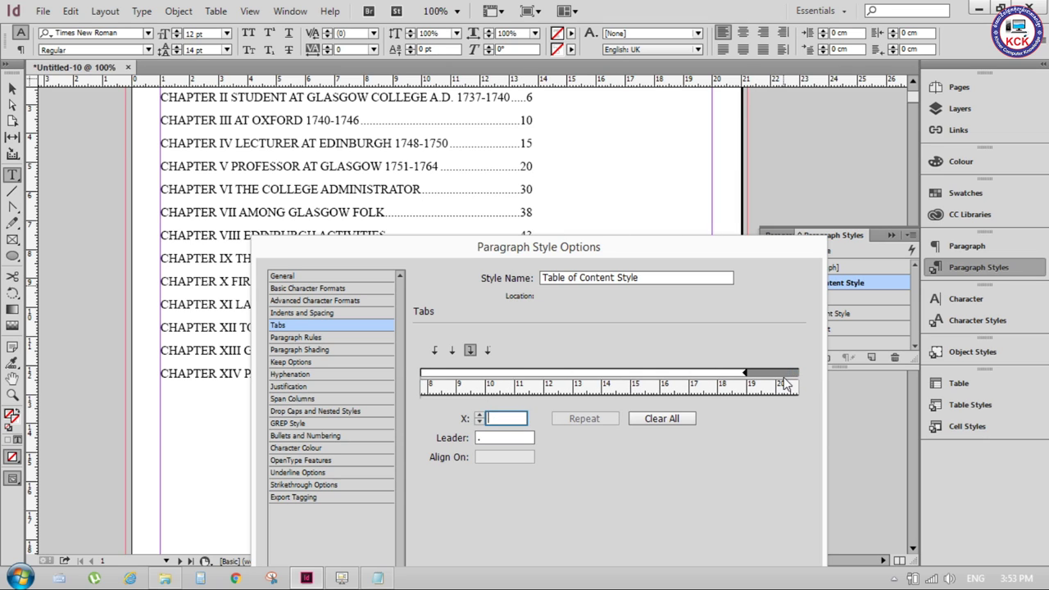
{"action": "left_click", "coordinate": [744, 376]}
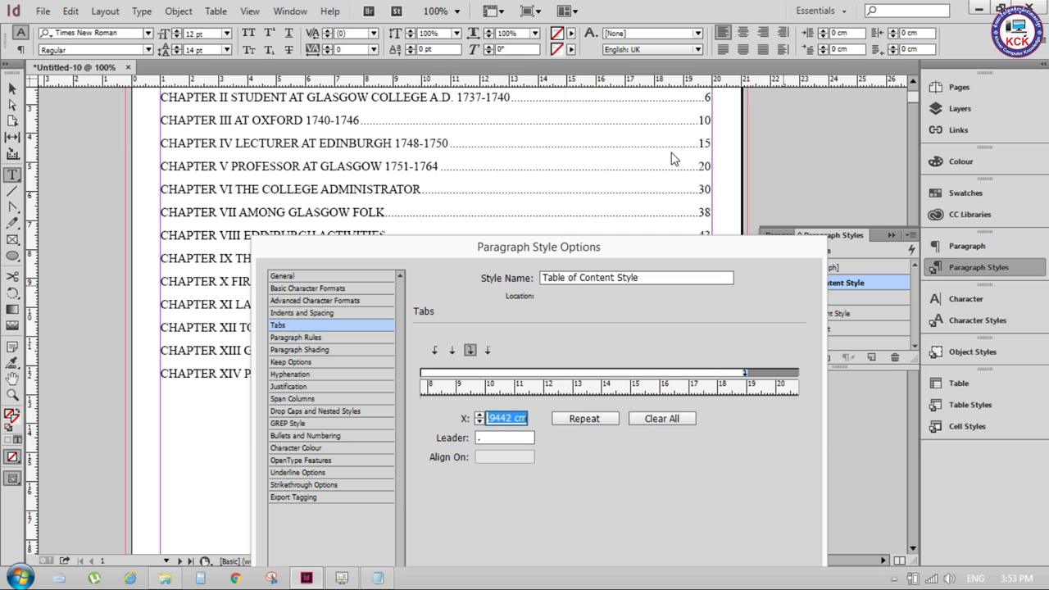
{"action": "mouse_move", "coordinate": [761, 249]}
{"action": "left_mouse_down"}
{"action": "mouse_move", "coordinate": [707, 321]}
{"action": "mouse_move", "coordinate": [667, 339]}
{"action": "left_mouse_up"}
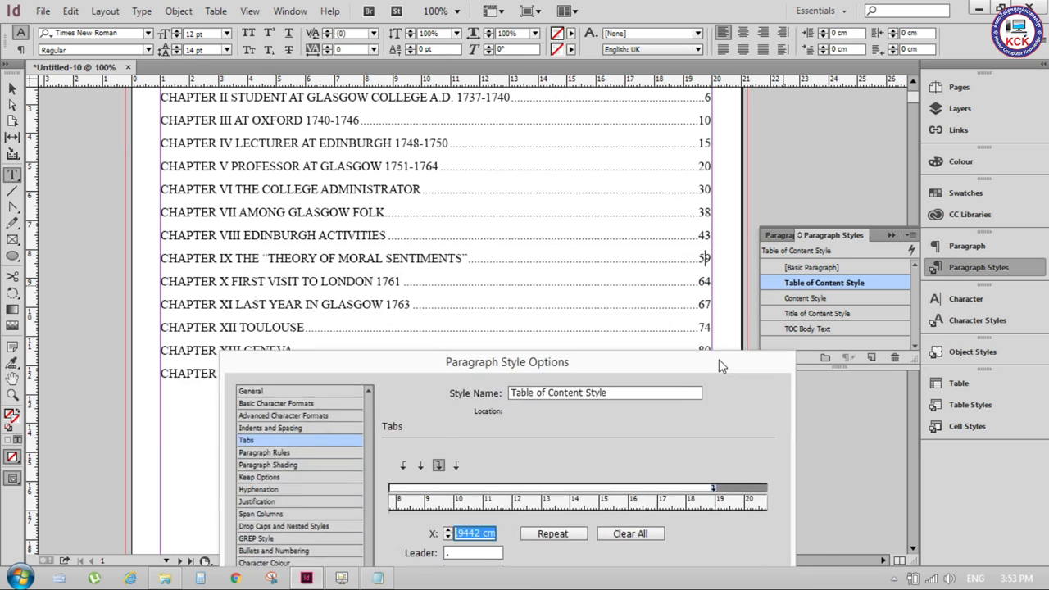
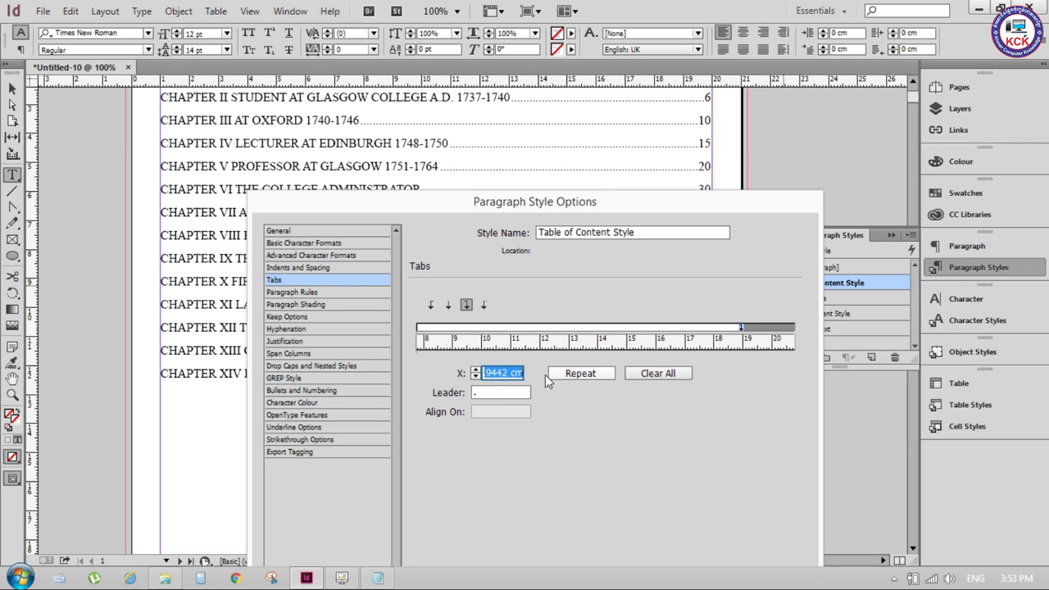
- Give the Table of Content Style 0.5 cm Space After under Indents and Spacing
{"action": "mouse_move", "coordinate": [672, 201]}
{"action": "left_mouse_down"}
{"action": "mouse_move", "coordinate": [861, 263]}
{"action": "mouse_move", "coordinate": [785, 222]}
{"action": "mouse_move", "coordinate": [724, 208]}
{"action": "left_mouse_up"}
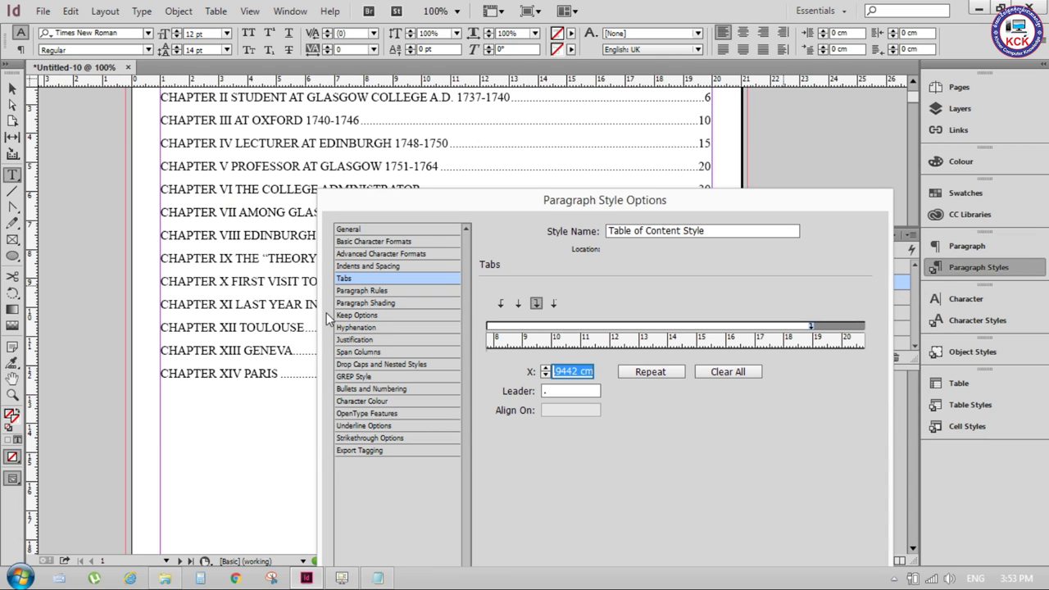
{"action": "left_click", "coordinate": [362, 293]}
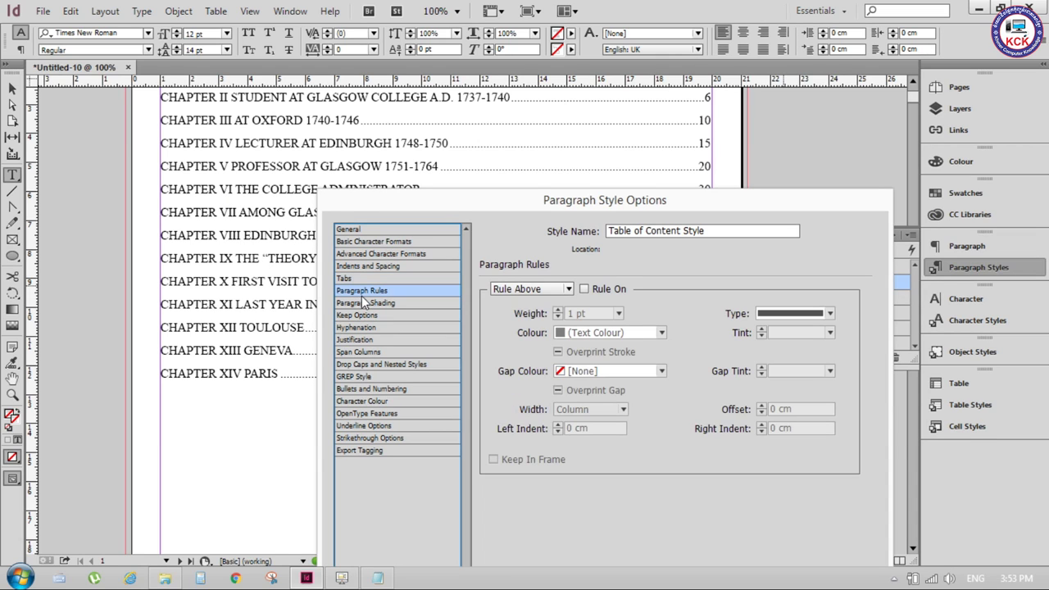
{"action": "left_click", "coordinate": [362, 302]}
{"action": "left_click", "coordinate": [369, 267]}
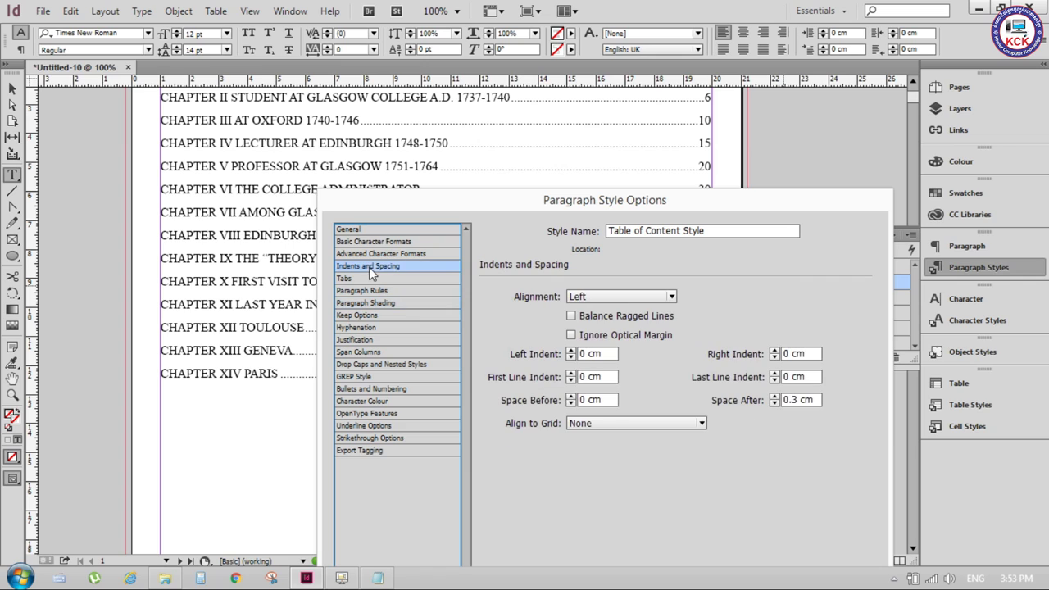
{"action": "double_click", "coordinate": [796, 400]}
{"action": "type", "text": "0.5"}
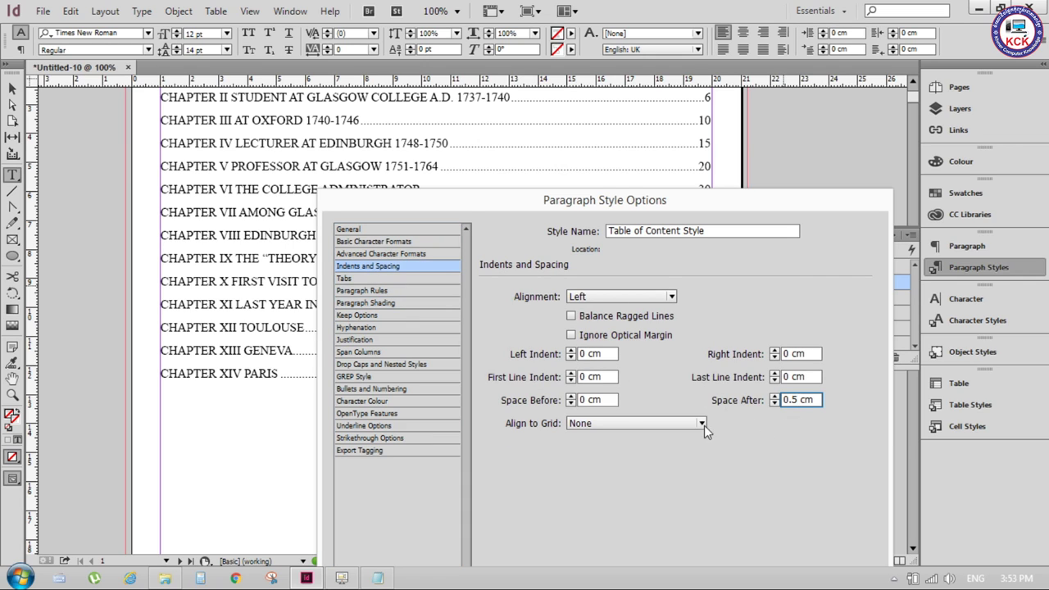
{"action": "mouse_move", "coordinate": [358, 208]}
{"action": "left_mouse_down"}
{"action": "mouse_move", "coordinate": [355, 447]}
{"action": "mouse_move", "coordinate": [389, 283]}
{"action": "left_mouse_up"}
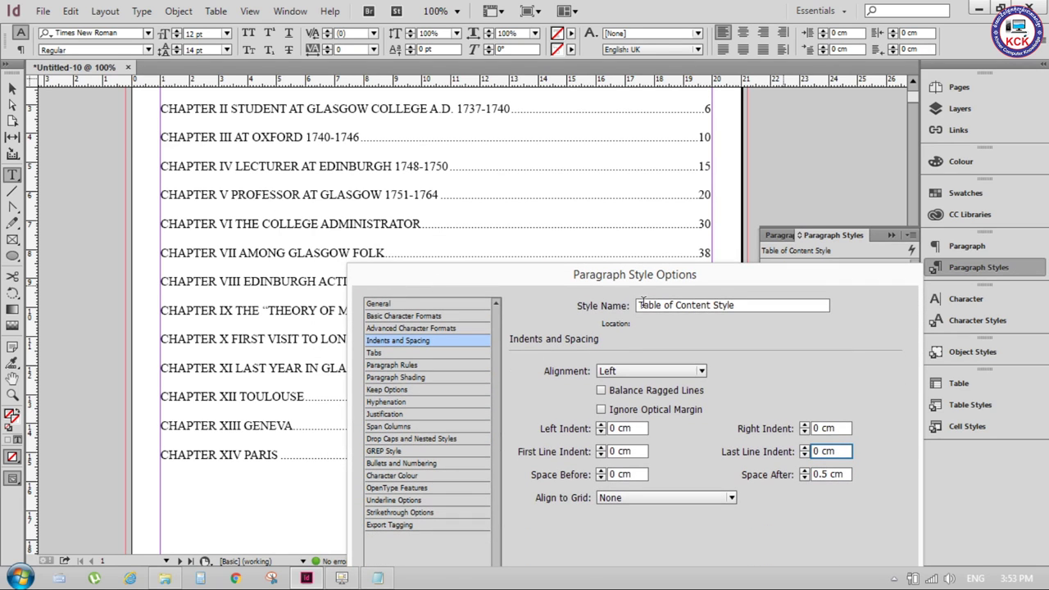
{"action": "left_click_drag", "start_coordinate": [716, 291], "coordinate": [657, 208]}
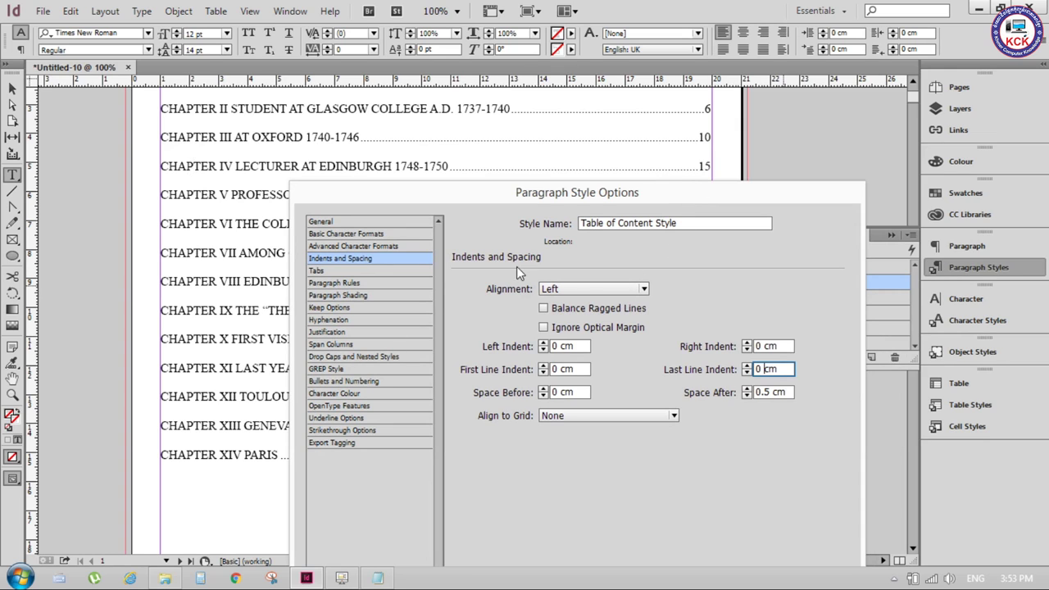
{"action": "left_click_drag", "start_coordinate": [558, 200], "coordinate": [563, 164]}
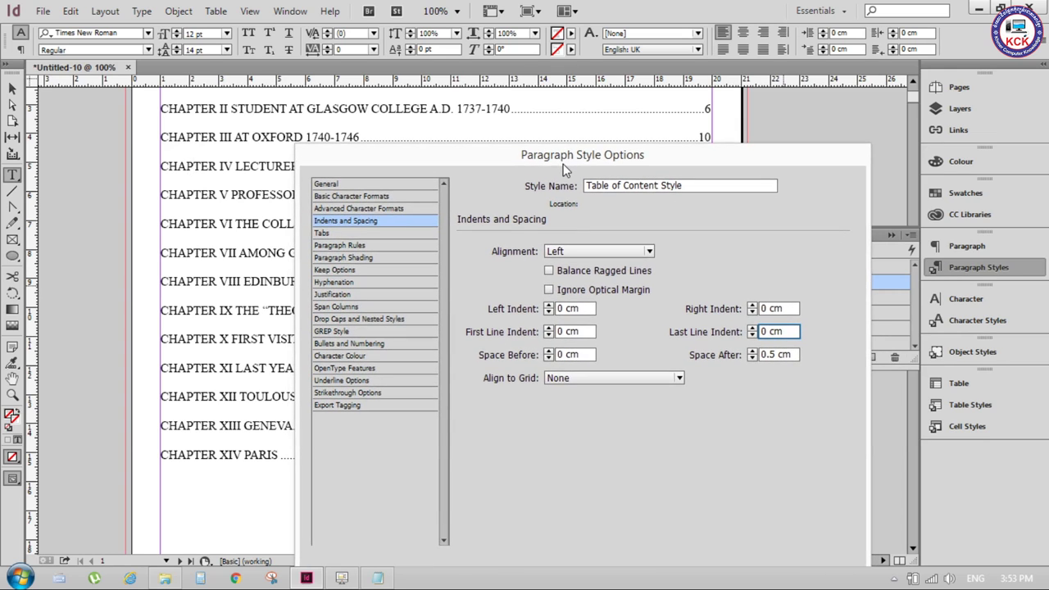
- Set the style's font to Times New Roman Bold and confirm the changes
{"action": "left_click", "coordinate": [363, 197]}
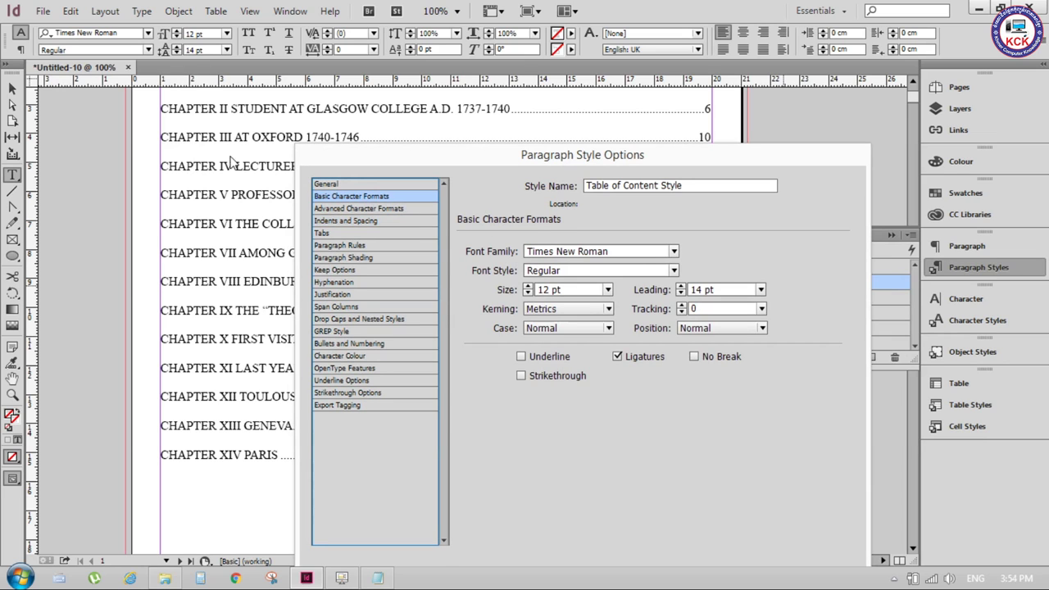
{"action": "left_click", "coordinate": [671, 252]}
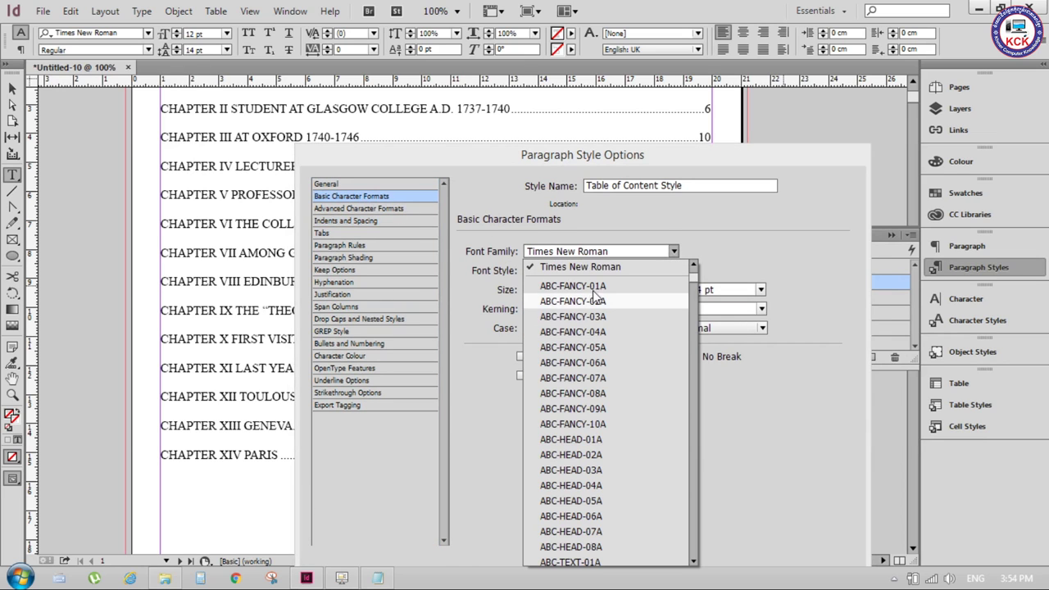
{"action": "left_click", "coordinate": [673, 252]}
{"action": "left_click", "coordinate": [675, 271]}
{"action": "left_click", "coordinate": [583, 316]}
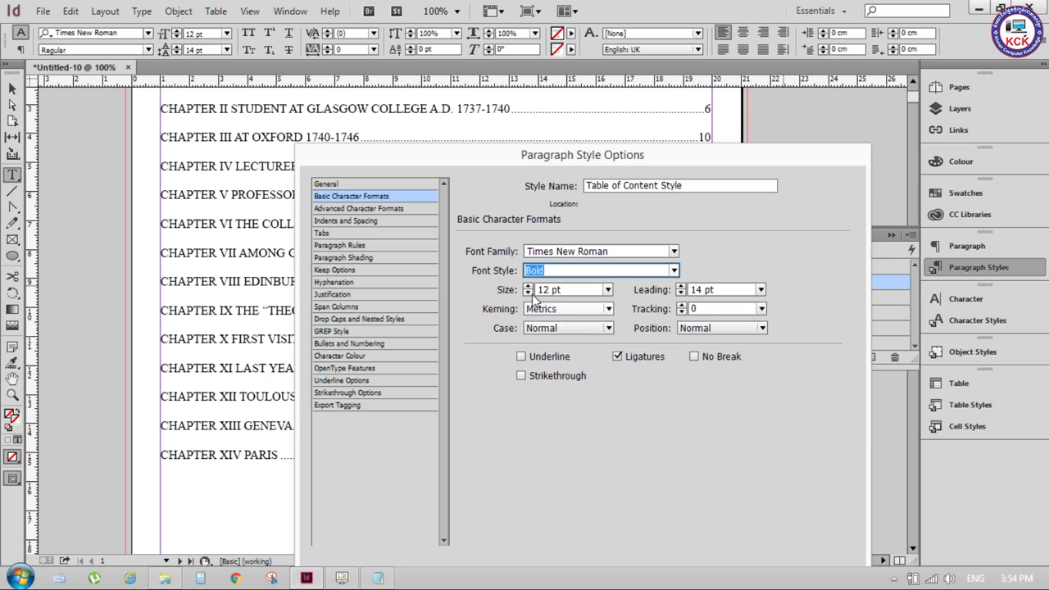
{"action": "left_click_drag", "start_coordinate": [535, 159], "coordinate": [446, 225]}
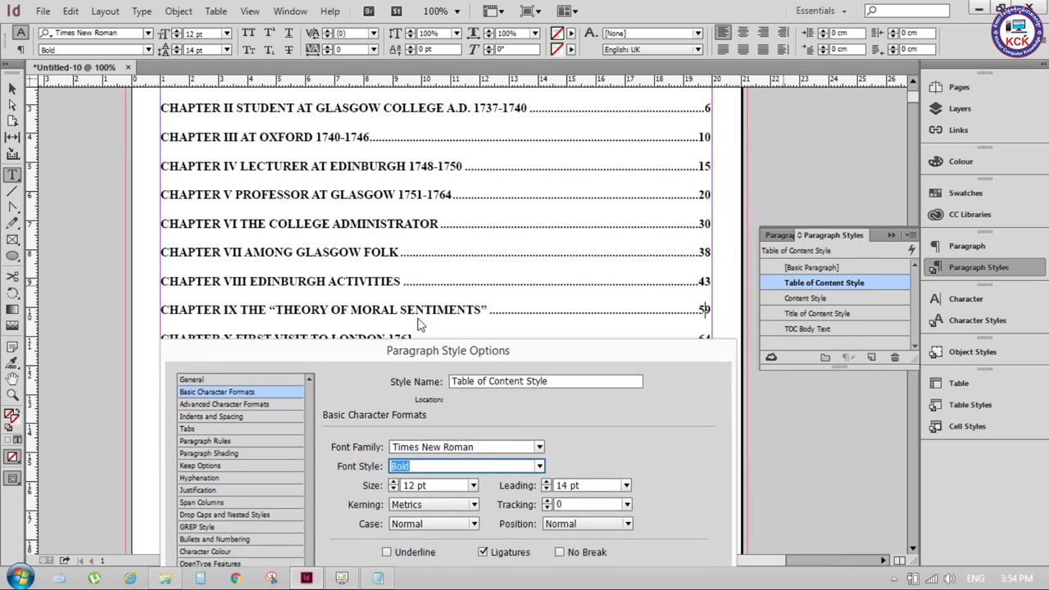
{"action": "left_click_drag", "start_coordinate": [644, 232], "coordinate": [599, 102]}
{"action": "left_click", "coordinate": [581, 521]}
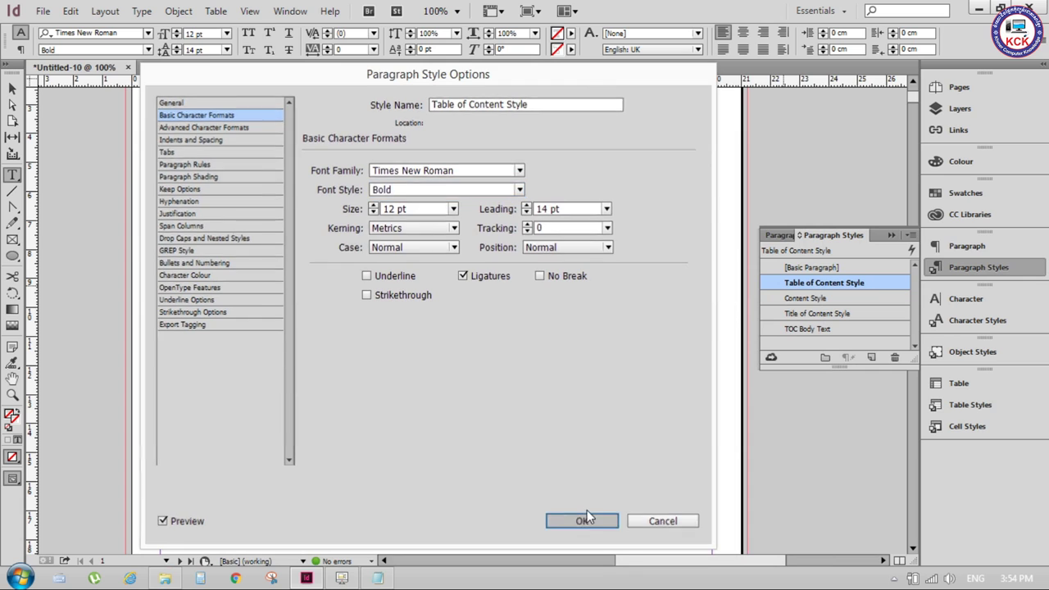
{"action": "left_click", "coordinate": [891, 235]}
- Apply Title of Content Style to the 'Life of Adam Smith' heading line
{"action": "scroll", "coordinate": [616, 292], "scroll_direction": "down", "scroll_amount": 1}
{"action": "scroll", "coordinate": [569, 314], "scroll_direction": "down", "scroll_amount": 1}
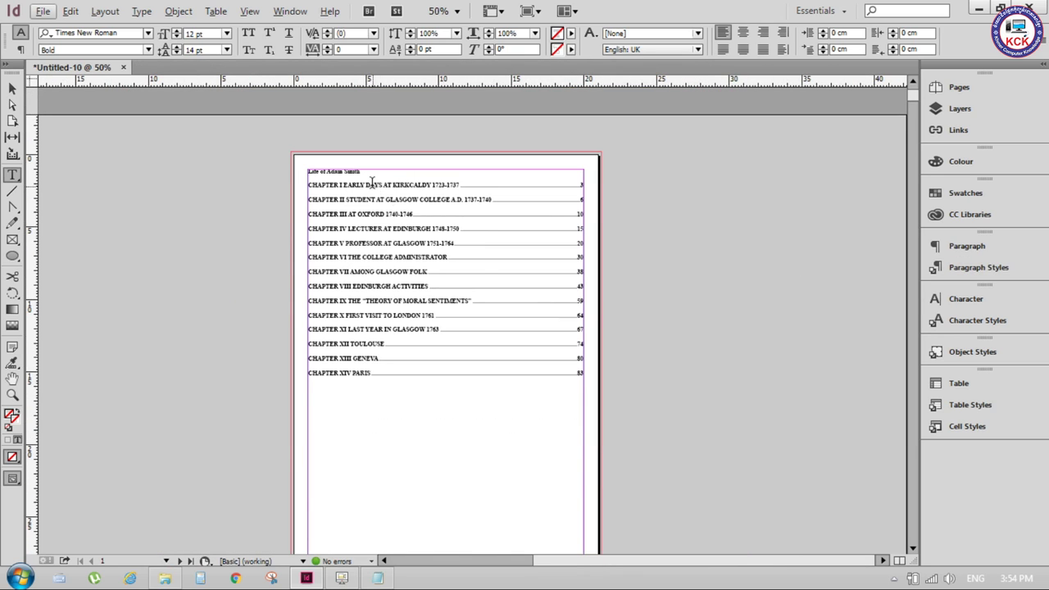
{"action": "left_click_drag", "start_coordinate": [366, 171], "coordinate": [305, 173]}
{"action": "scroll", "coordinate": [410, 178], "scroll_direction": "up", "scroll_amount": 1}
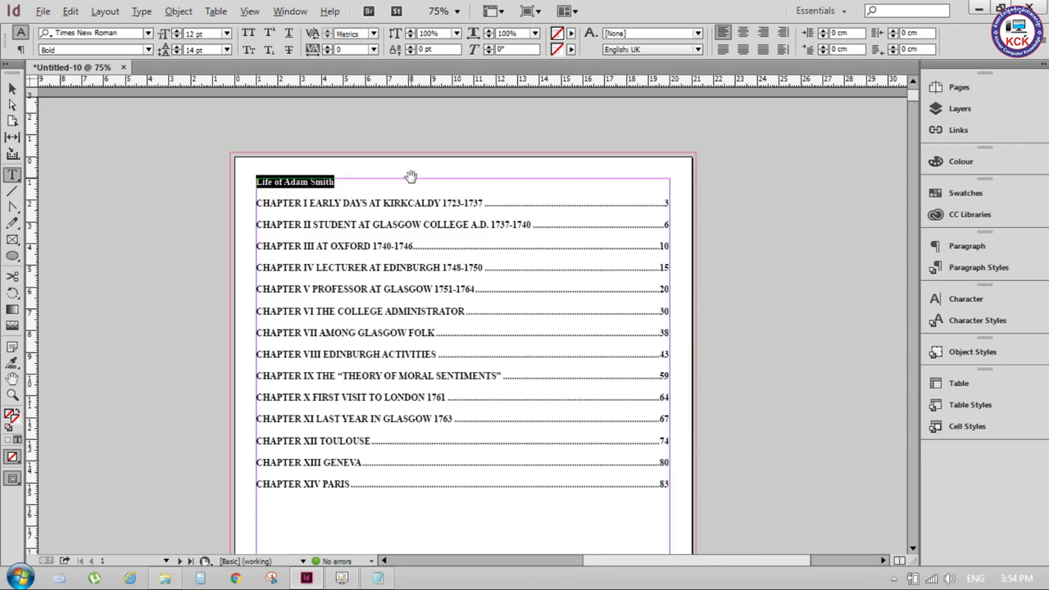
{"action": "scroll", "coordinate": [410, 178], "scroll_direction": "up", "scroll_amount": 1}
{"action": "scroll", "coordinate": [410, 178], "scroll_direction": "up", "scroll_amount": 1}
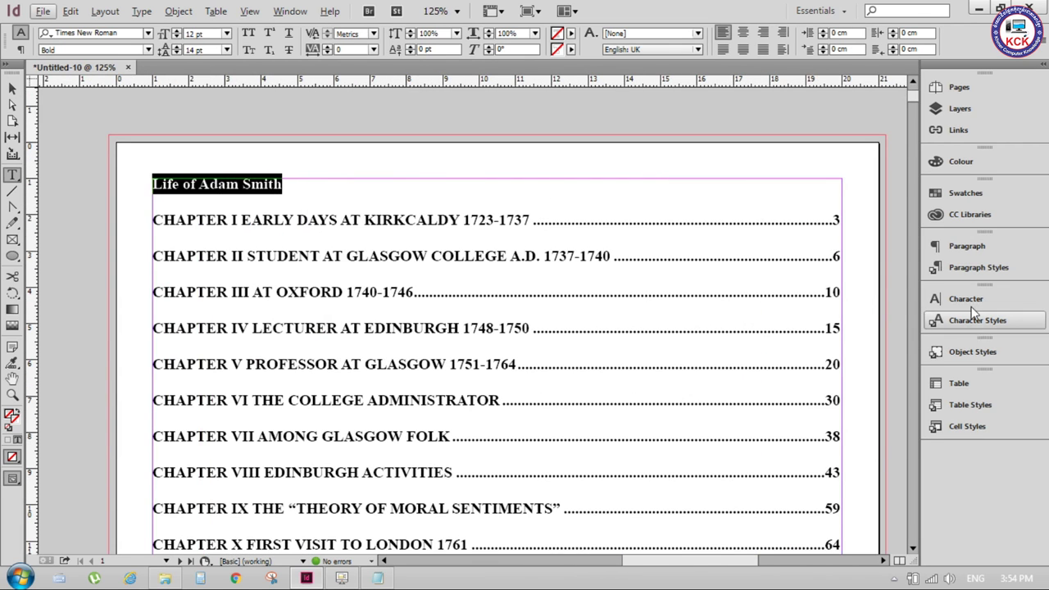
{"action": "left_click", "coordinate": [980, 268]}
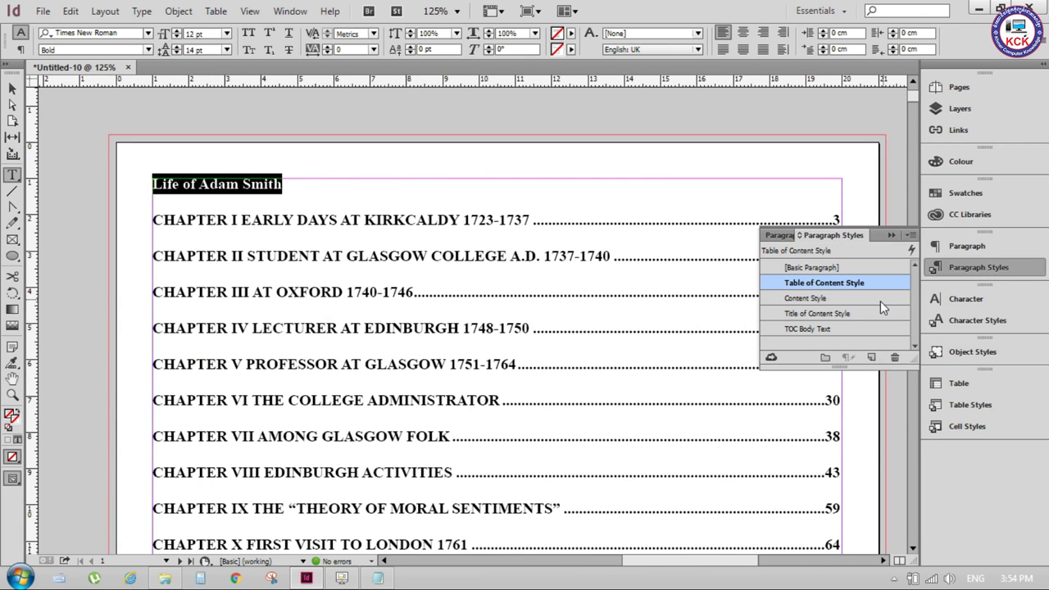
{"action": "left_click", "coordinate": [820, 314]}
{"action": "left_click", "coordinate": [548, 184]}
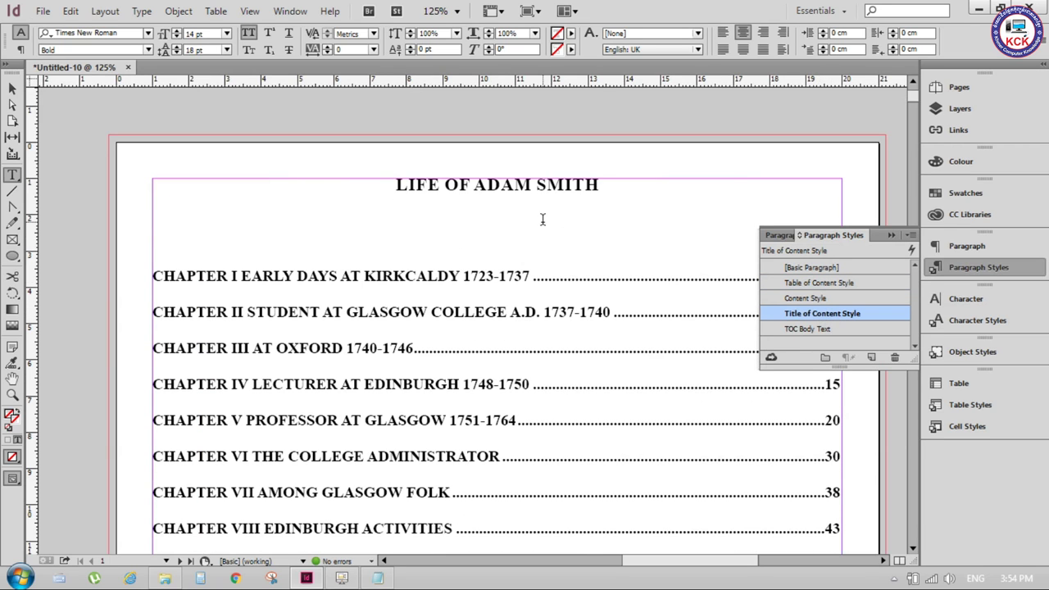
{"action": "scroll", "coordinate": [648, 209], "scroll_direction": "down", "scroll_amount": 2}
{"action": "scroll", "coordinate": [647, 209], "scroll_direction": "up", "scroll_amount": 2}
{"action": "scroll", "coordinate": [646, 212], "scroll_direction": "down", "scroll_amount": 3}
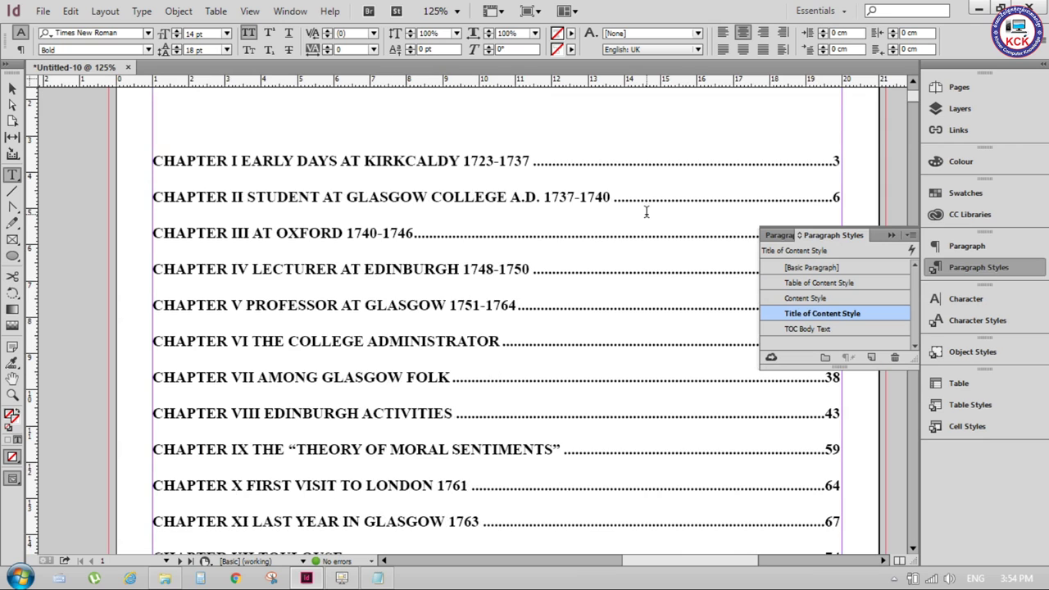
{"action": "scroll", "coordinate": [646, 212], "scroll_direction": "up", "scroll_amount": 3}
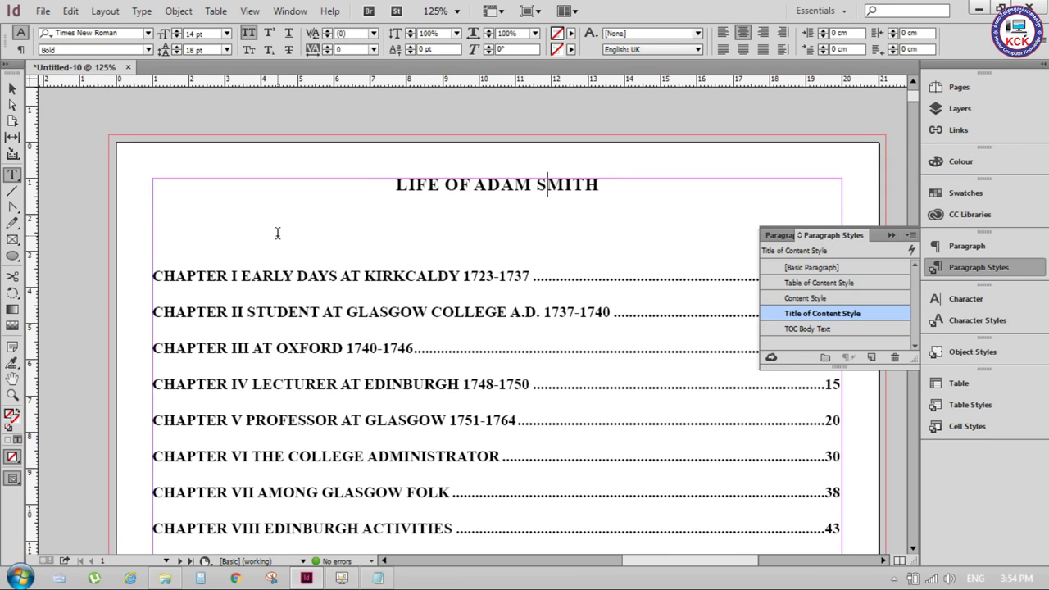
{"action": "left_click", "coordinate": [160, 244]}
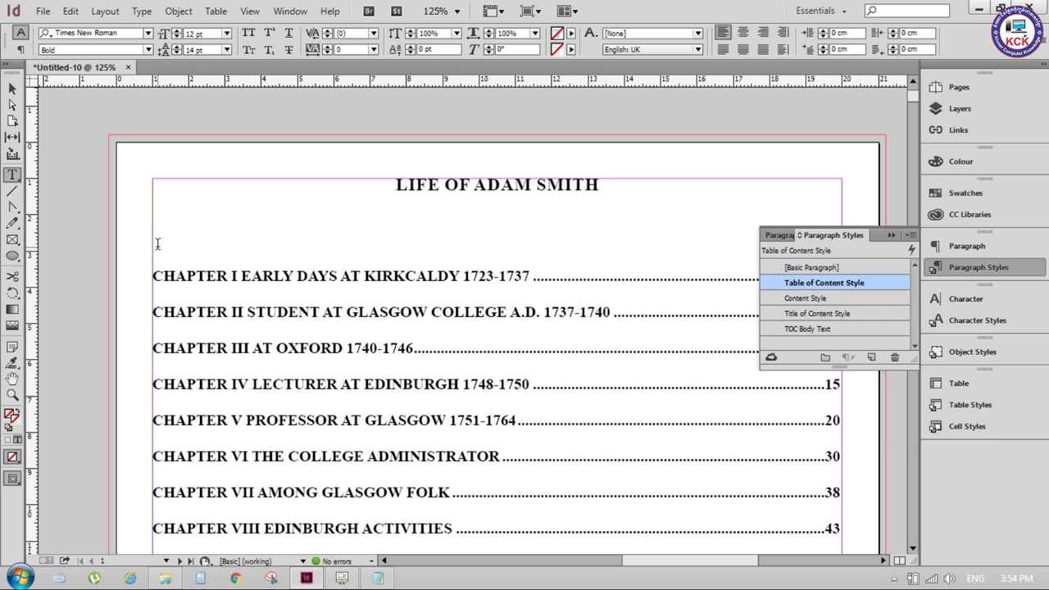
- Insert a new line above Chapter I reading 'Title of Content' followed by a tab
{"action": "left_click", "coordinate": [154, 276]}
{"action": "key", "text": "Return"}
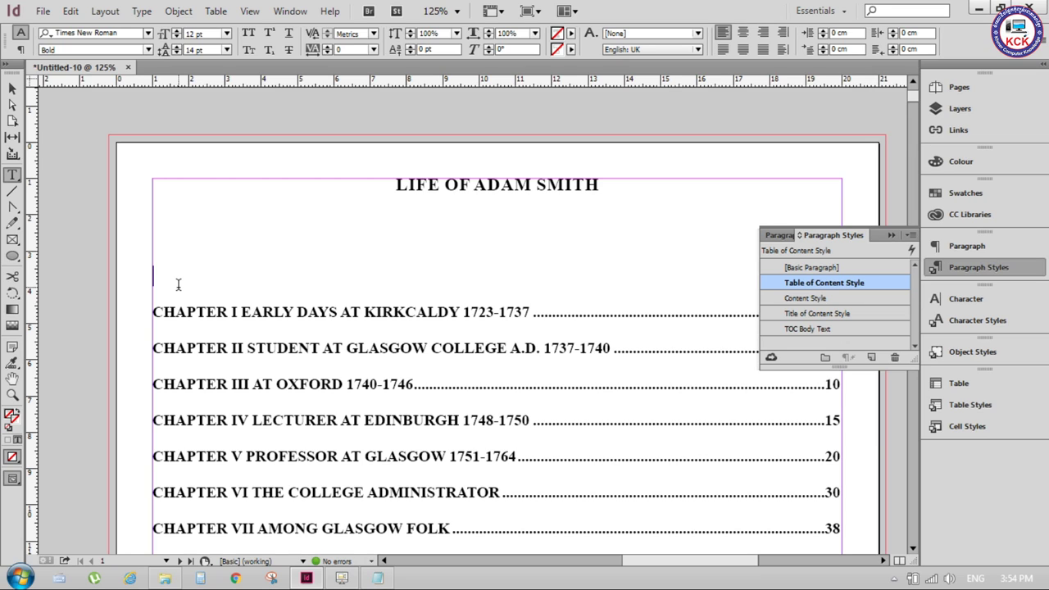
{"action": "type", "text": "Time"}
{"action": "key", "text": "BackSpace"}
{"action": "key", "text": "BackSpace"}
{"action": "type", "text": "tle of Content"}
{"action": "left_click", "coordinate": [880, 238]}
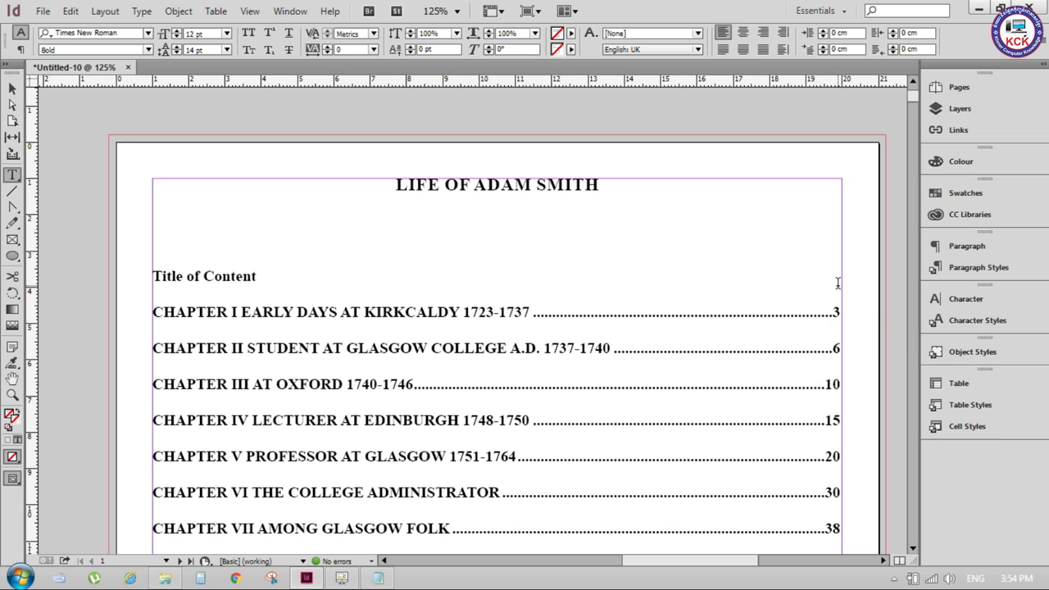
{"action": "key", "text": "Tab"}
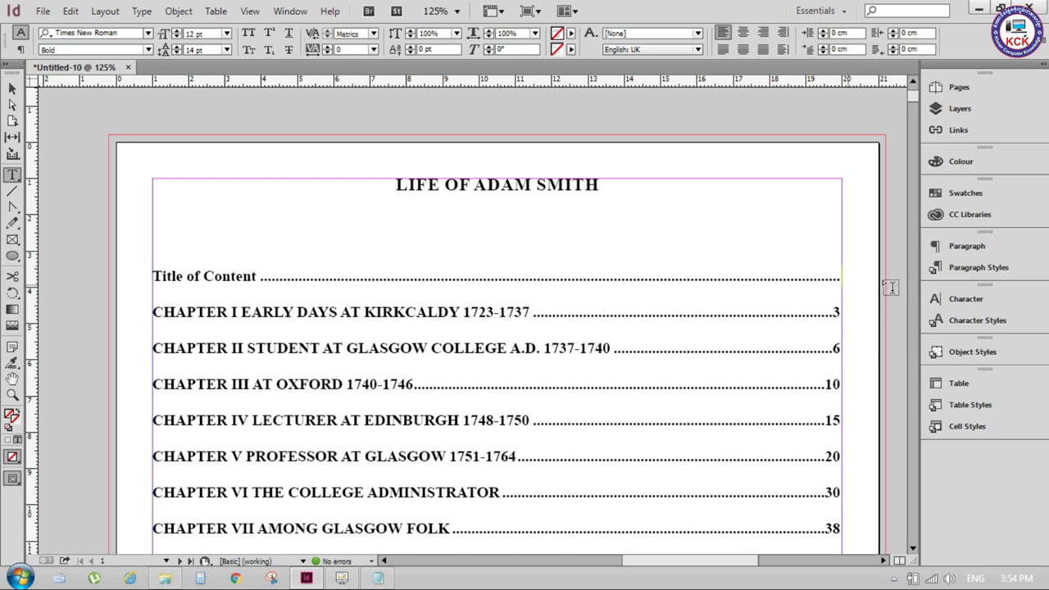
{"action": "left_click", "coordinate": [289, 265]}
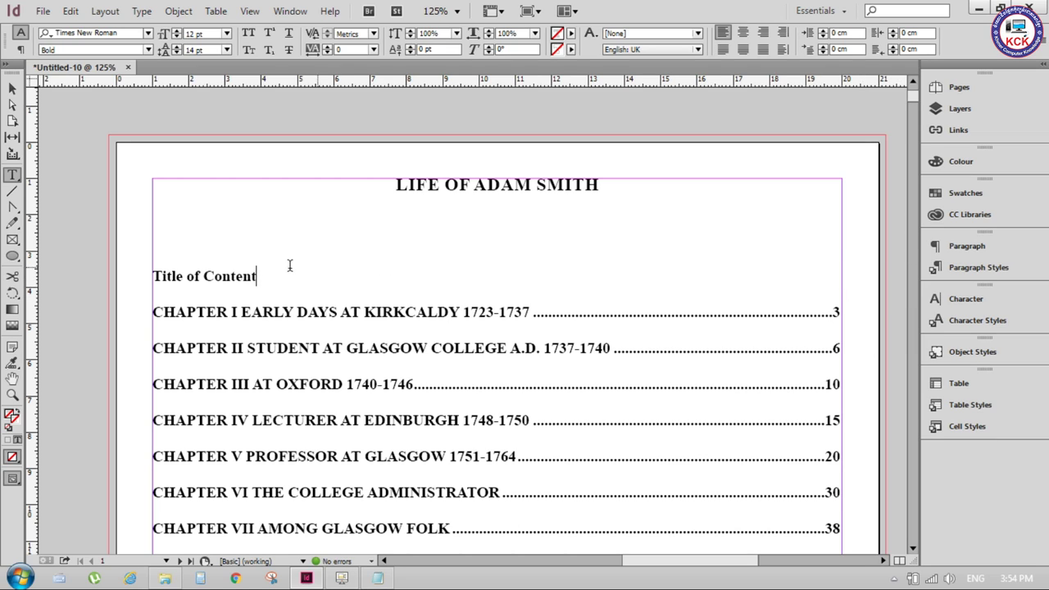
{"action": "key", "text": "Tab"}
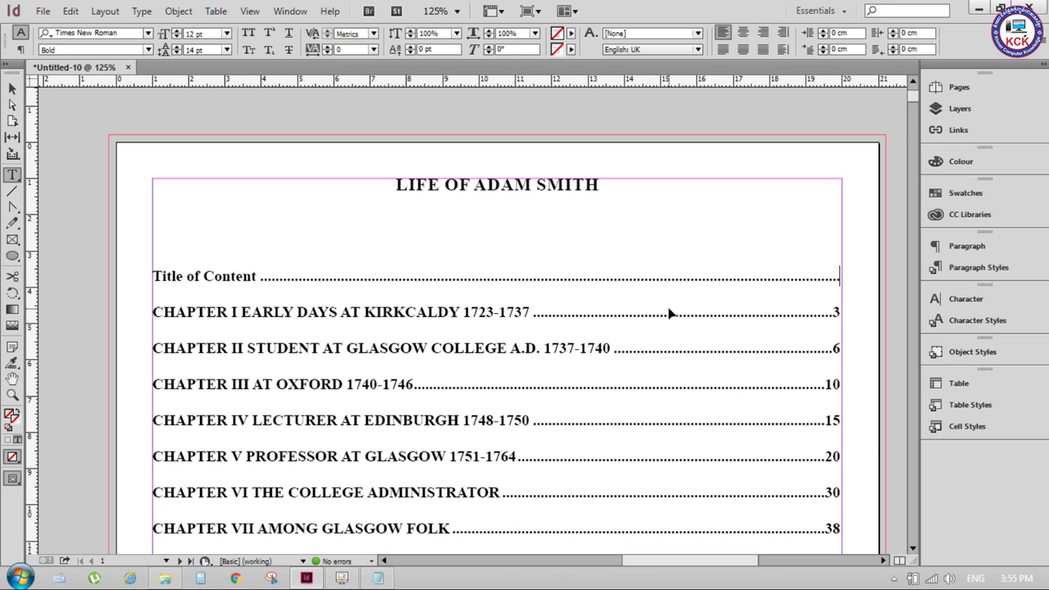
- Apply Content Style to the header line and add the label 'Pages' after the tab
{"action": "left_click", "coordinate": [978, 264]}
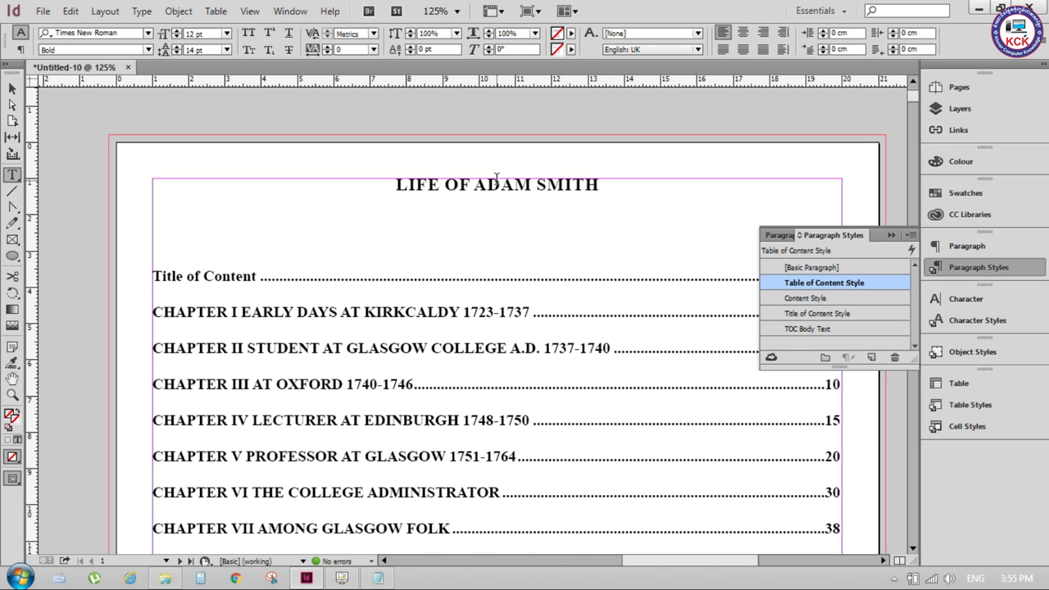
{"action": "left_click", "coordinate": [806, 297]}
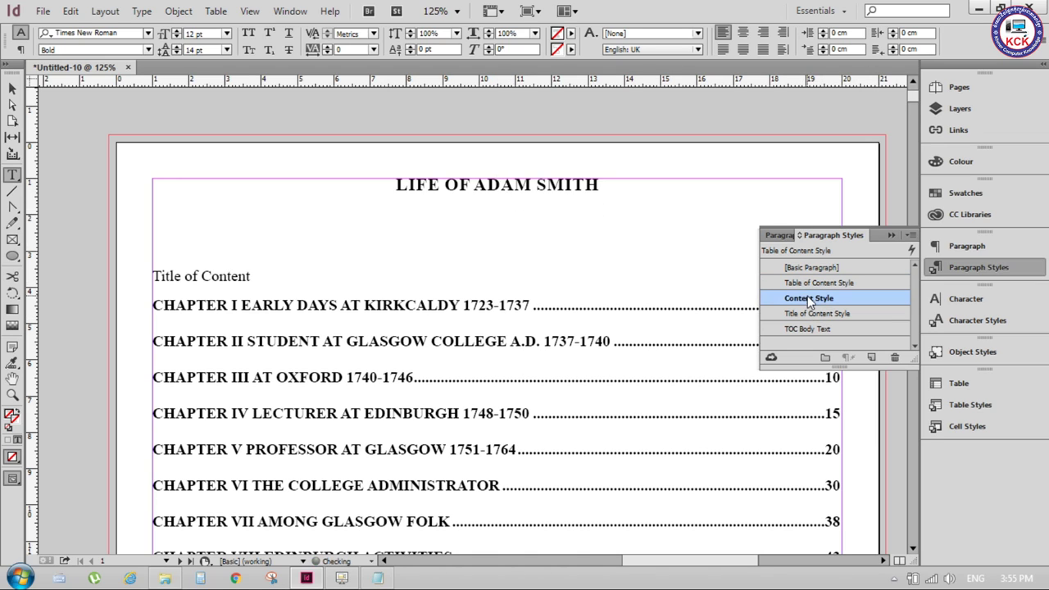
{"action": "left_click", "coordinate": [891, 235]}
{"action": "key", "text": "BackSpace"}
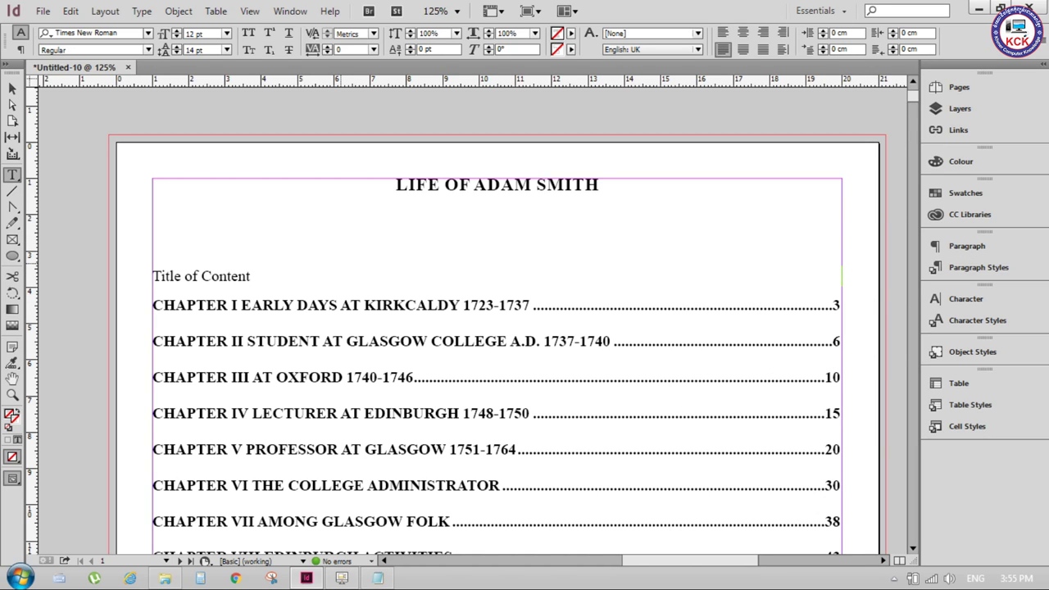
{"action": "type", "text": "ages"}
- Set the 'Title of Content … Pages' header line to 14 pt
{"action": "left_click_drag", "start_coordinate": [840, 277], "coordinate": [122, 270]}
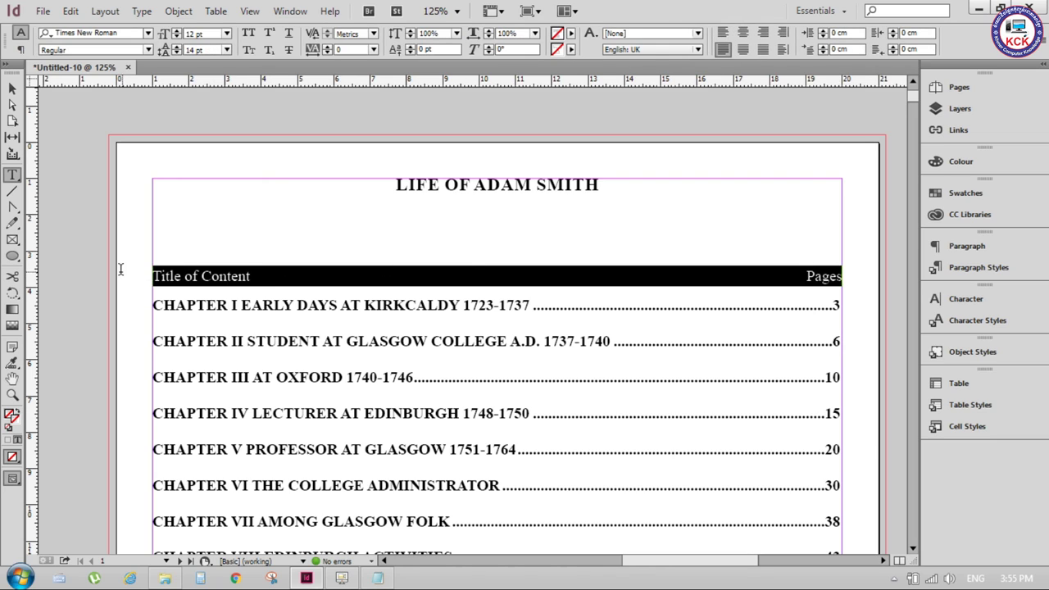
{"action": "left_click", "coordinate": [226, 34]}
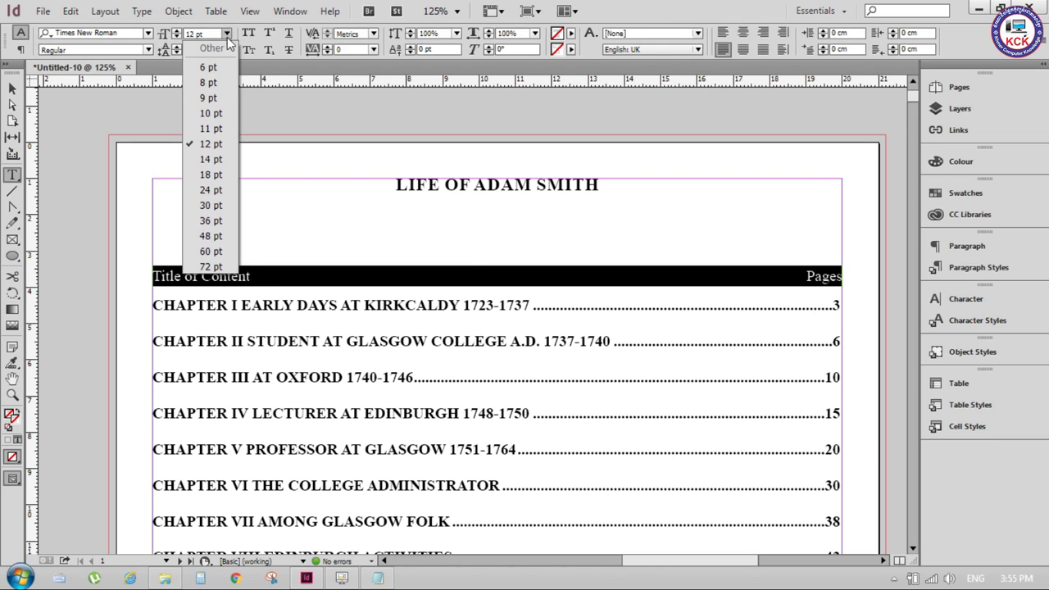
{"action": "left_click", "coordinate": [211, 159]}
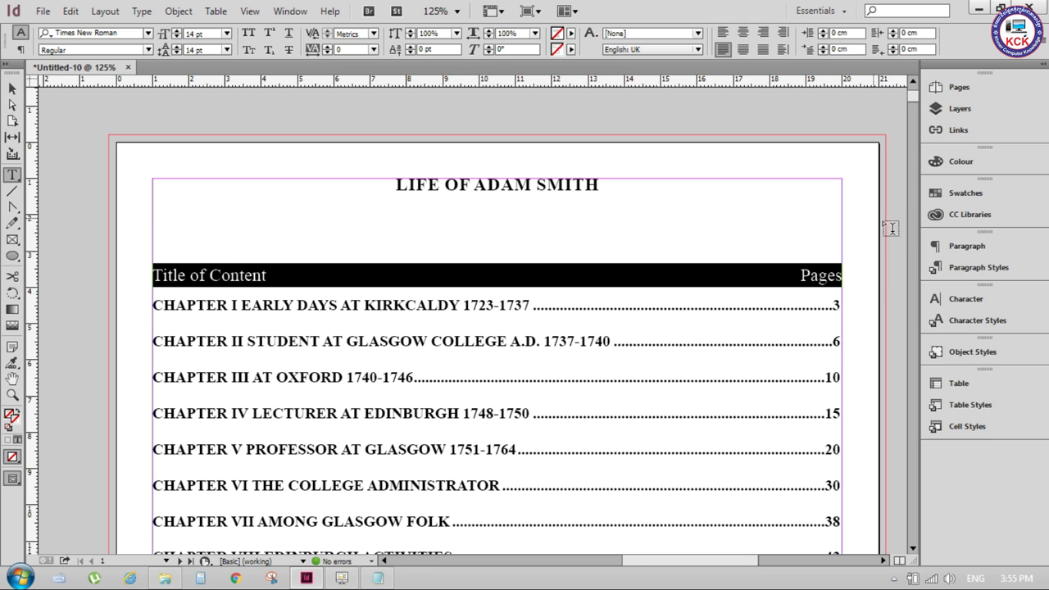
{"action": "left_click", "coordinate": [12, 88]}
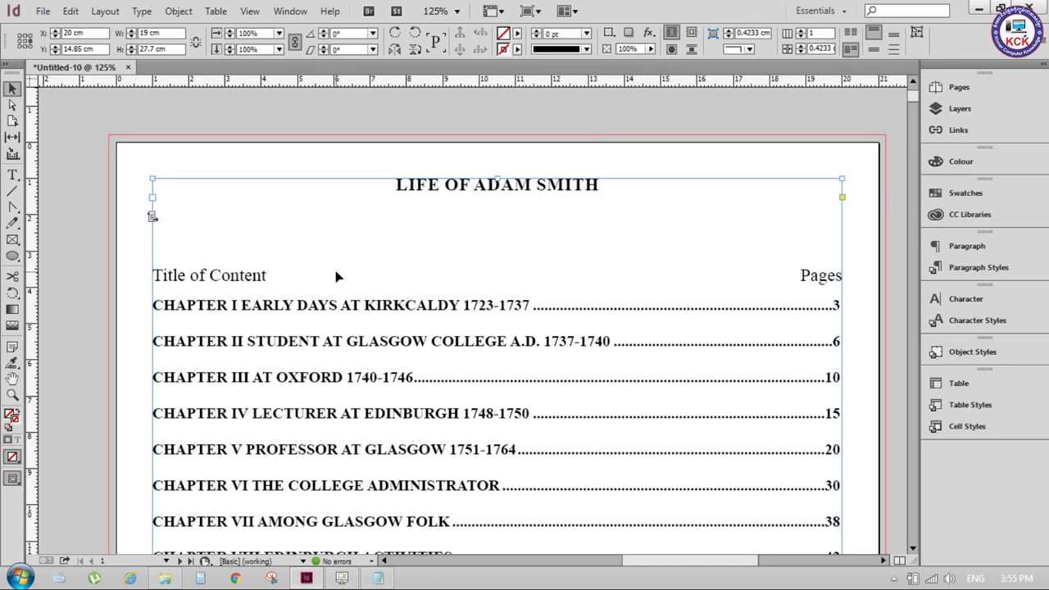
- Scroll and zoom through the document to locate the empty spreads
{"action": "scroll", "coordinate": [639, 188], "scroll_direction": "down", "scroll_amount": 1}
{"action": "scroll", "coordinate": [639, 188], "scroll_direction": "down", "scroll_amount": 1}
{"action": "scroll", "coordinate": [639, 187], "scroll_direction": "down", "scroll_amount": 5}
{"action": "scroll", "coordinate": [640, 187], "scroll_direction": "down", "scroll_amount": 3}
{"action": "scroll", "coordinate": [641, 187], "scroll_direction": "down", "scroll_amount": 3}
{"action": "scroll", "coordinate": [640, 187], "scroll_direction": "up", "scroll_amount": 2}
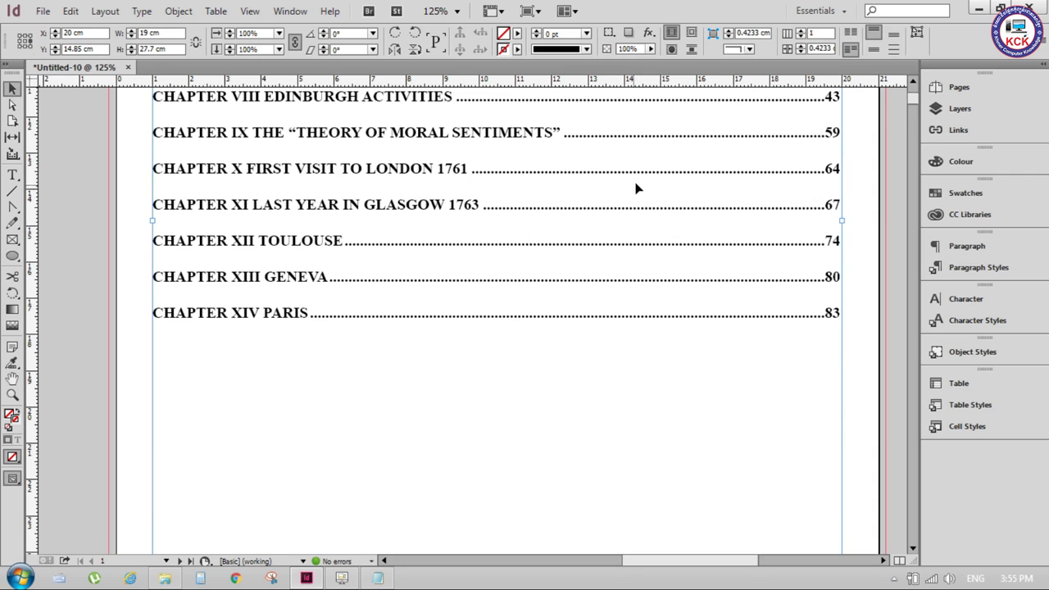
{"action": "scroll", "coordinate": [636, 184], "scroll_direction": "down", "scroll_amount": 5}
{"action": "scroll", "coordinate": [649, 184], "scroll_direction": "down", "scroll_amount": 3}
{"action": "scroll", "coordinate": [651, 185], "scroll_direction": "down", "scroll_amount": 5}
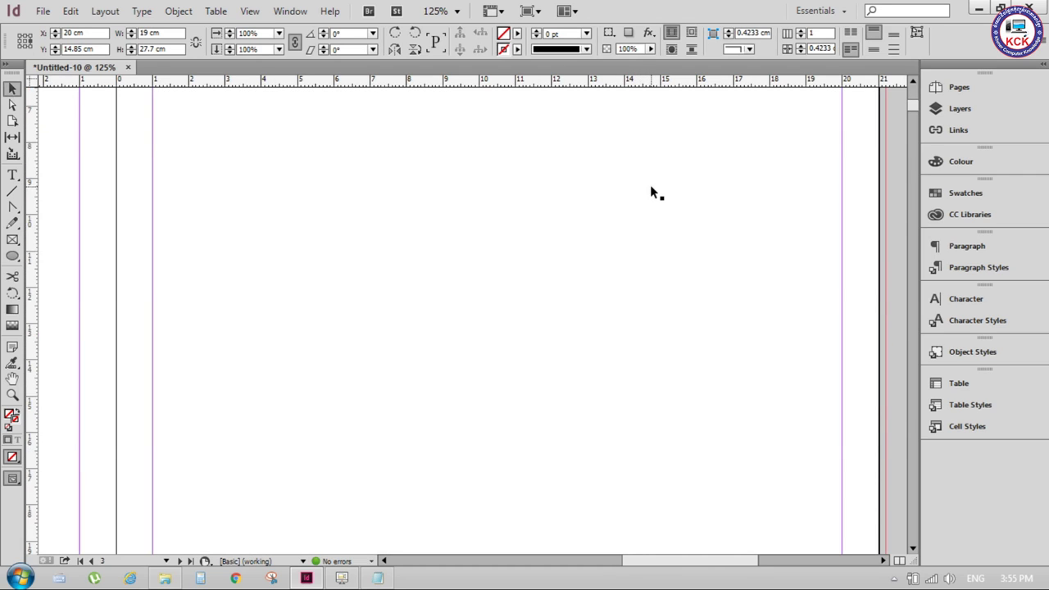
{"action": "scroll", "coordinate": [650, 184], "scroll_direction": "down", "scroll_amount": 3}
{"action": "scroll", "coordinate": [651, 184], "scroll_direction": "down", "scroll_amount": 2}
{"action": "key", "text": "ctrl+minus"}
{"action": "key", "text": "ctrl+minus"}
{"action": "key", "text": "ctrl+minus"}
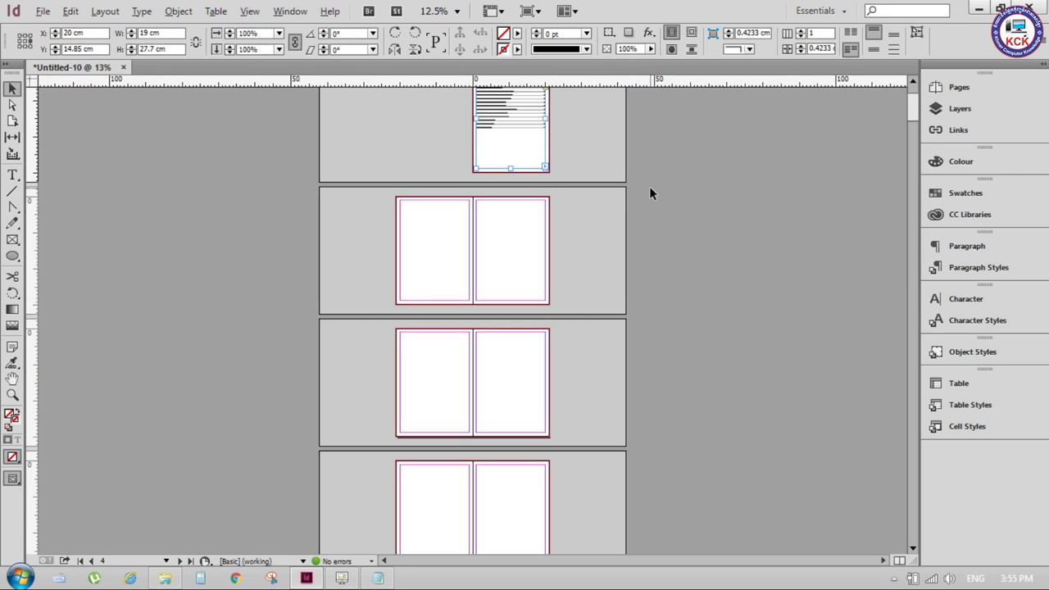
{"action": "key", "text": "alt"}
{"action": "left_click", "coordinate": [529, 224]}
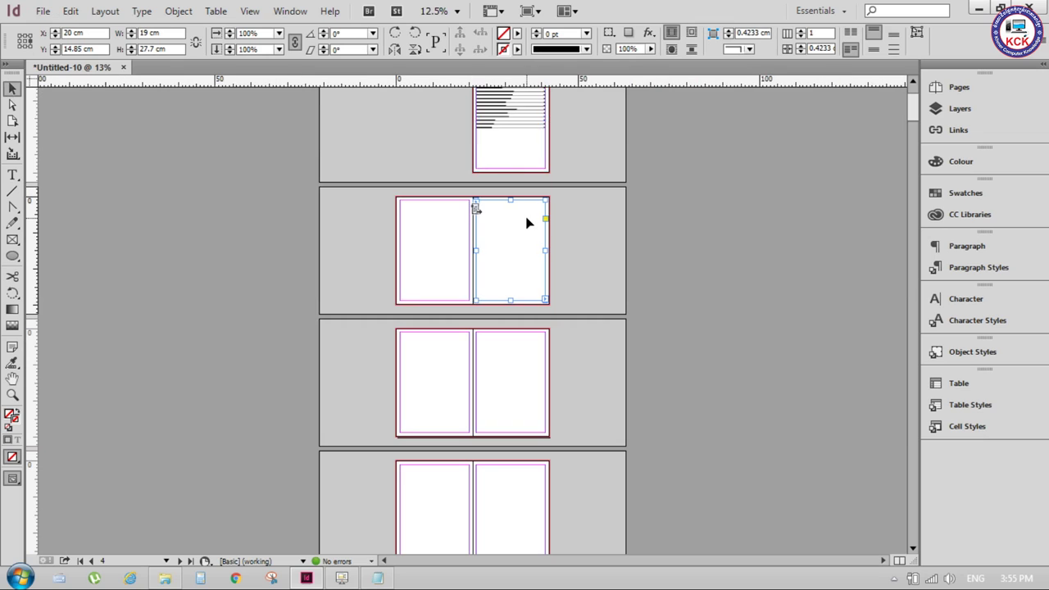
{"action": "left_click", "coordinate": [445, 223]}
- Delete the blank spreads 10-11 through 14-15 in the Pages panel, accepting the warning
{"action": "left_click", "coordinate": [955, 87]}
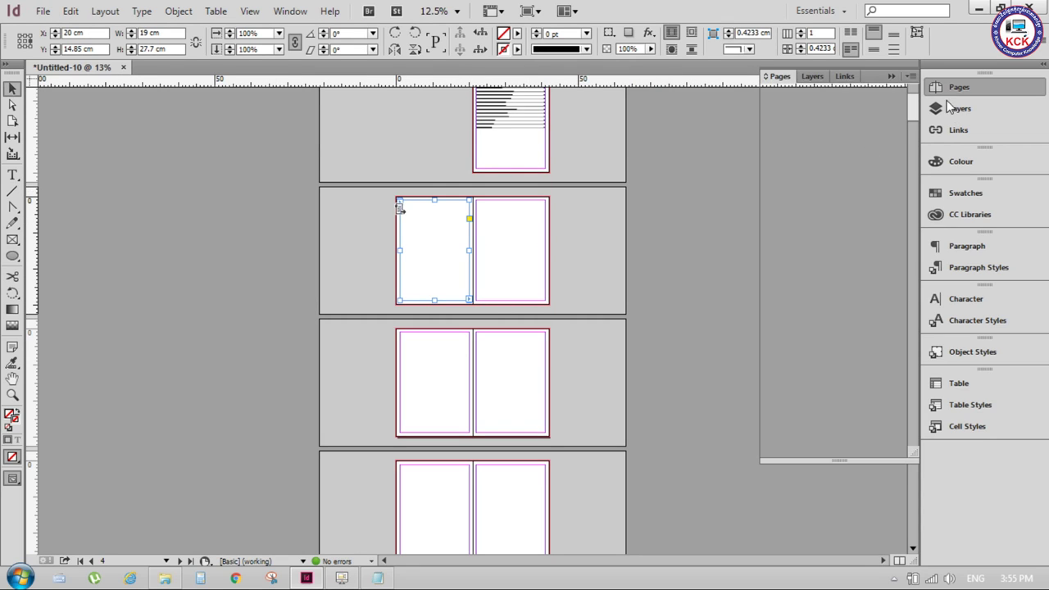
{"action": "left_click_drag", "start_coordinate": [914, 202], "coordinate": [916, 230]}
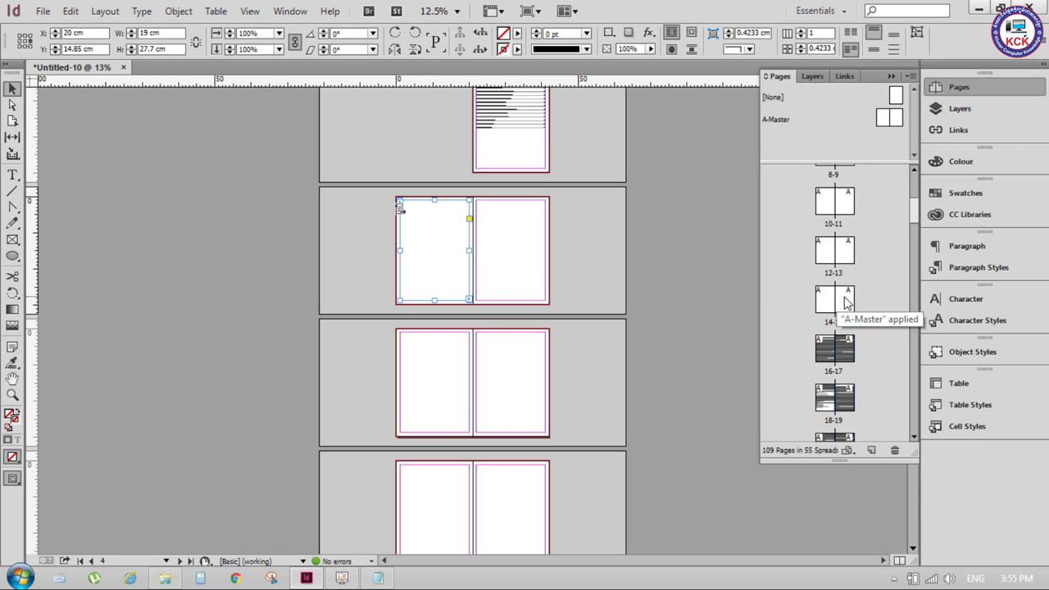
{"action": "left_click", "coordinate": [847, 302], "text": "shift"}
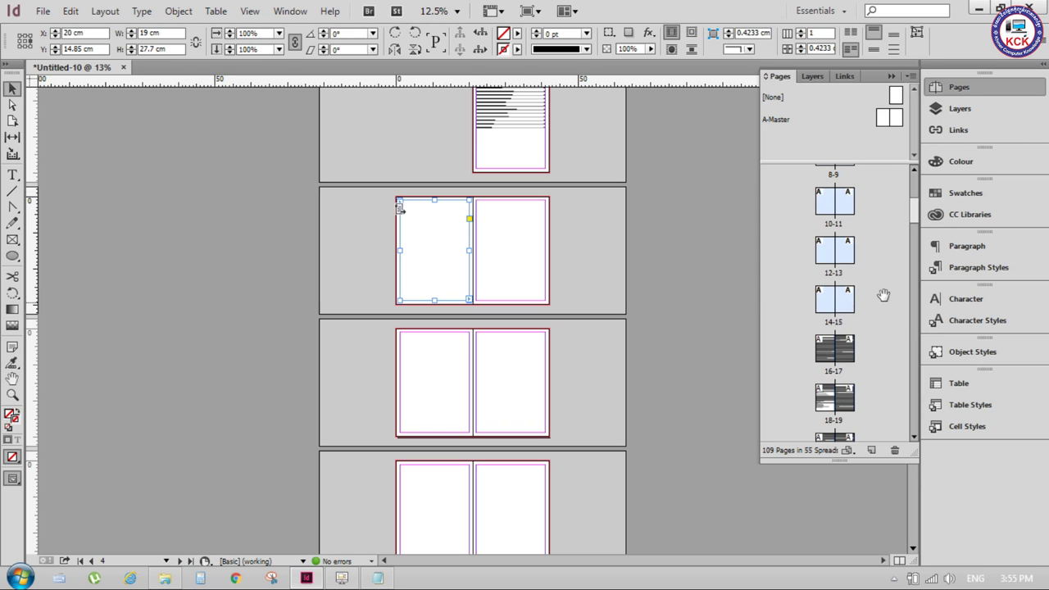
{"action": "left_click", "coordinate": [894, 452]}
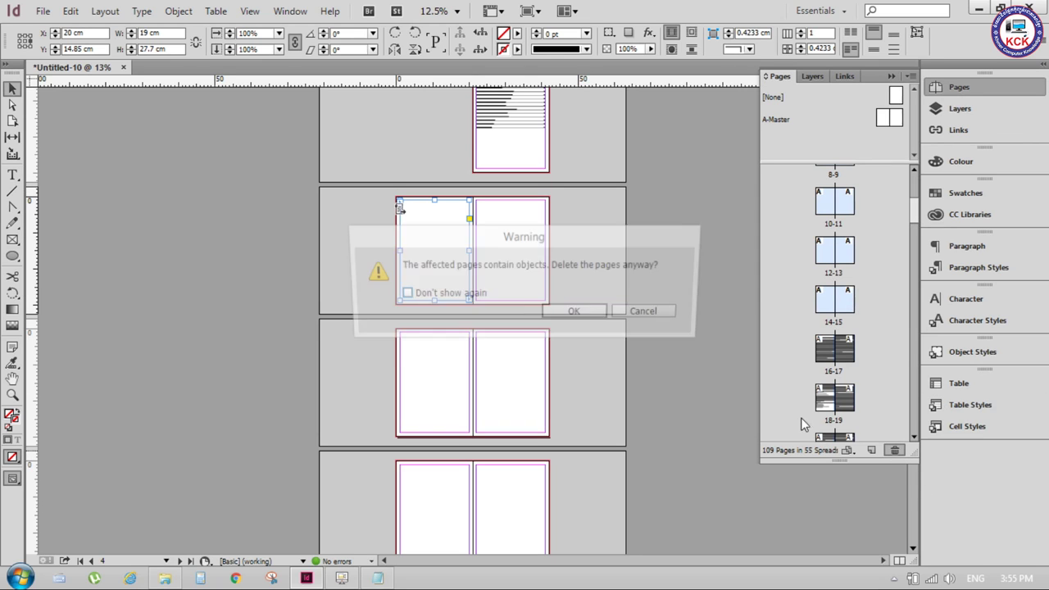
{"action": "left_click", "coordinate": [567, 318]}
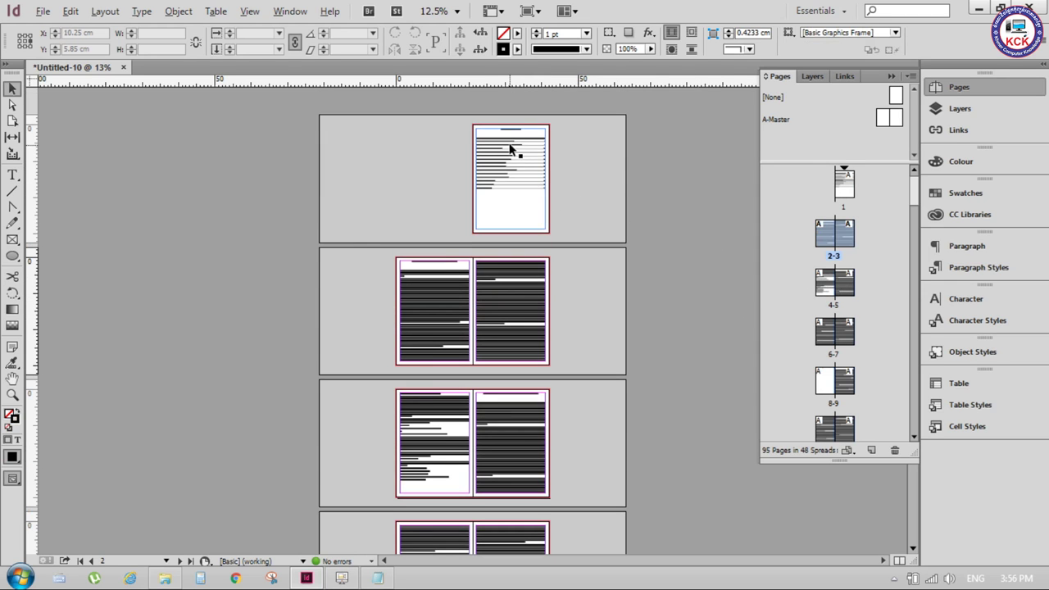
{"action": "key", "text": "ctrl+1"}
{"action": "mouse_move", "coordinate": [637, 183]}
{"action": "left_mouse_down"}
{"action": "mouse_move", "coordinate": [480, 235]}
{"action": "mouse_move", "coordinate": [340, 250]}
{"action": "left_mouse_up"}
{"action": "scroll", "coordinate": [433, 250], "scroll_direction": "down", "scroll_amount": 5}
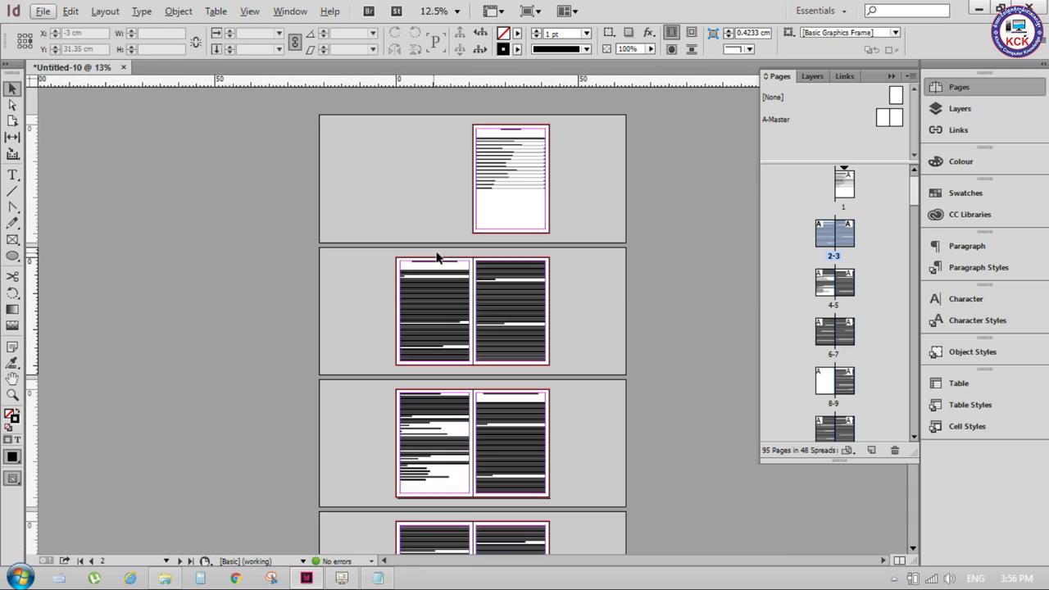
{"action": "left_click_drag", "start_coordinate": [527, 174], "coordinate": [532, 154]}
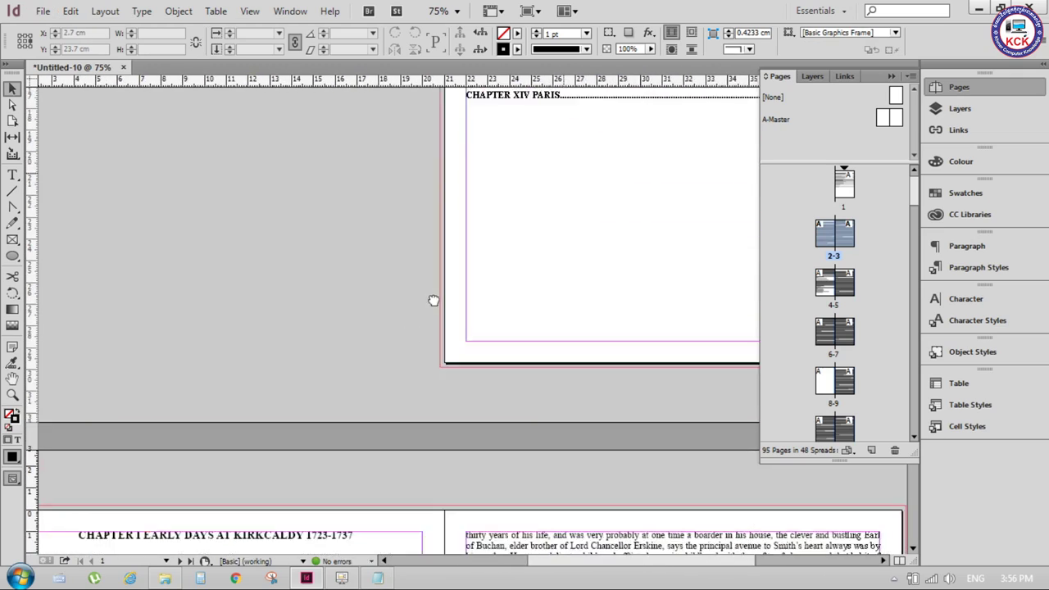
{"action": "left_click_drag", "start_coordinate": [646, 200], "coordinate": [494, 330]}
{"action": "left_click_drag", "start_coordinate": [592, 132], "coordinate": [601, 217]}
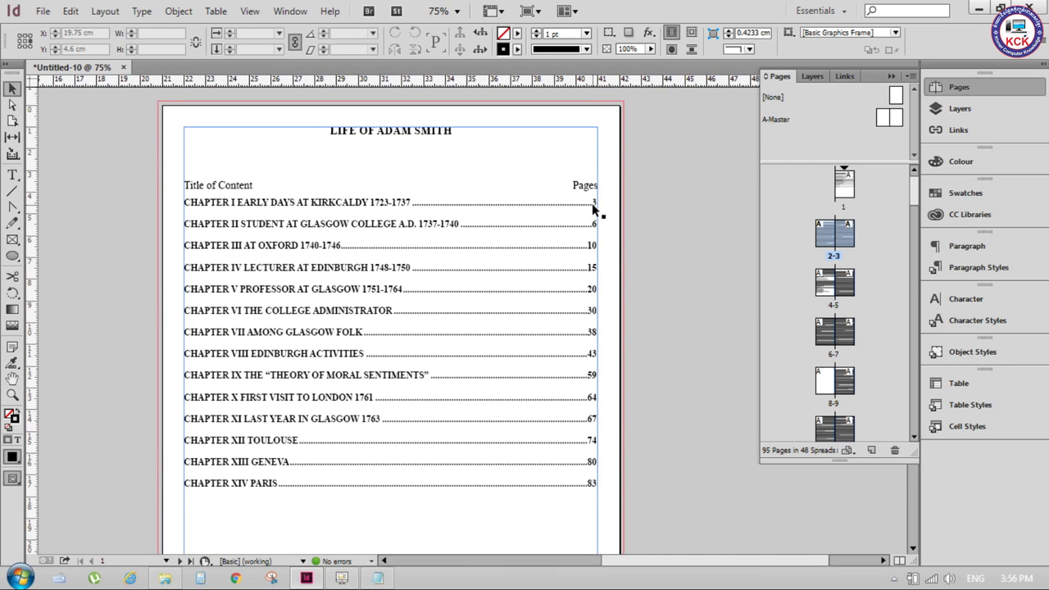
{"action": "scroll", "coordinate": [592, 203], "scroll_direction": "down", "scroll_amount": 3}
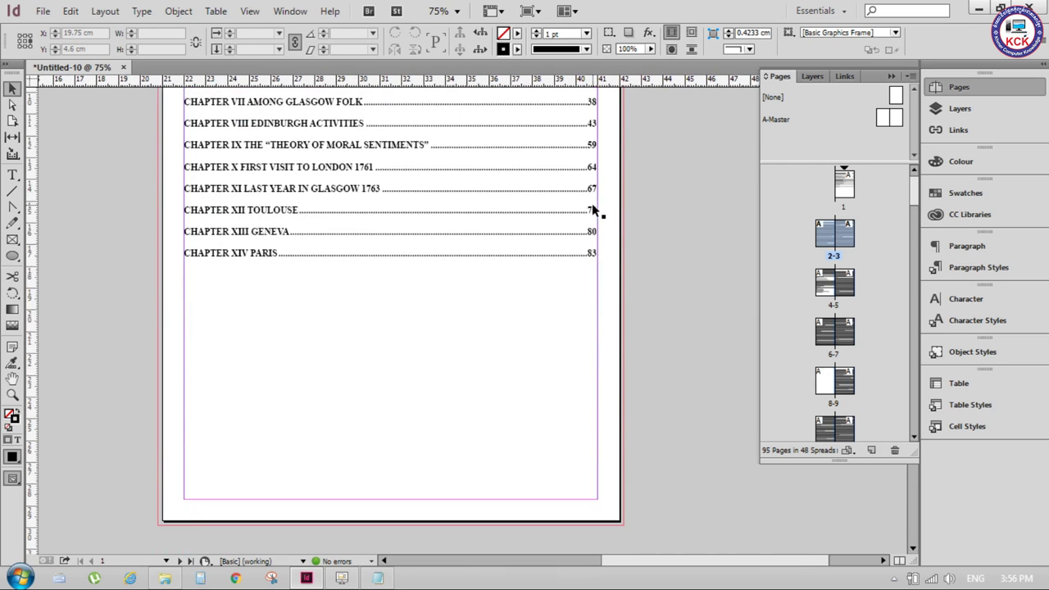
{"action": "scroll", "coordinate": [590, 216], "scroll_direction": "down", "scroll_amount": 5}
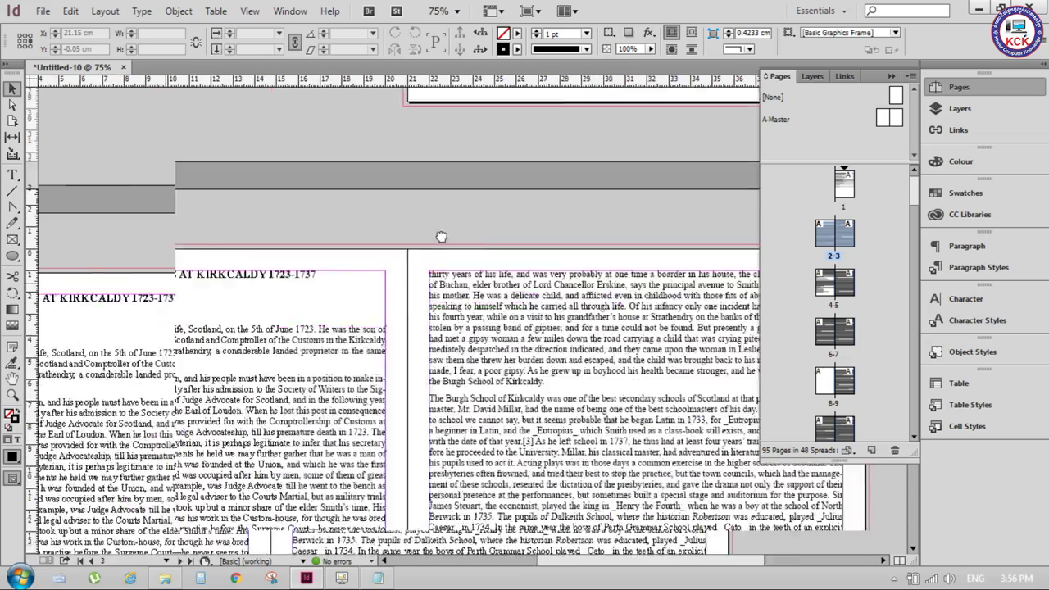
{"action": "left_click_drag", "start_coordinate": [196, 300], "coordinate": [415, 254]}
{"action": "scroll", "coordinate": [416, 311], "scroll_direction": "down", "scroll_amount": 3}
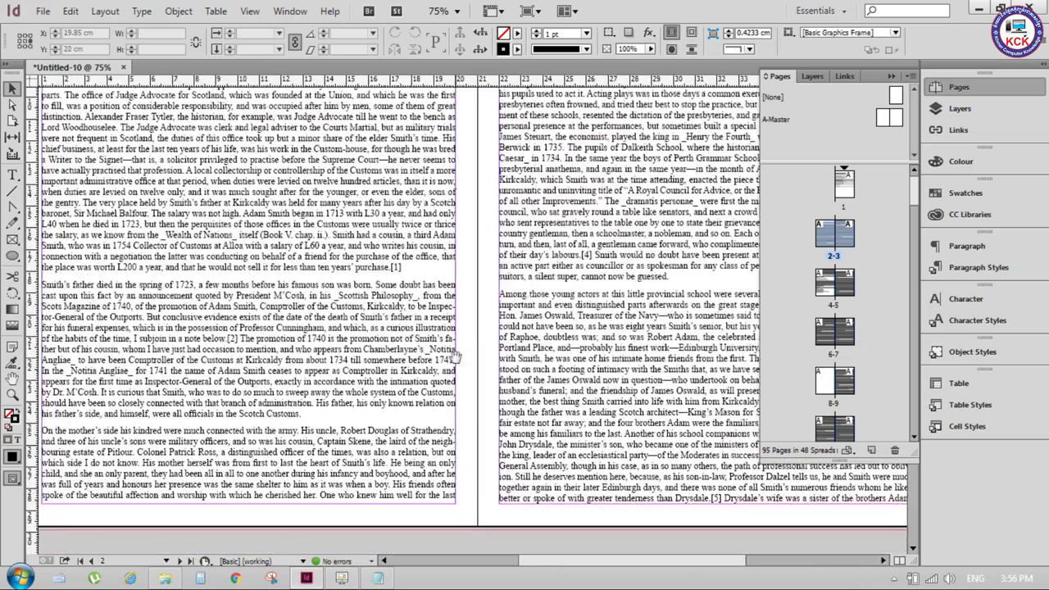
{"action": "scroll", "coordinate": [419, 377], "scroll_direction": "down", "scroll_amount": 2}
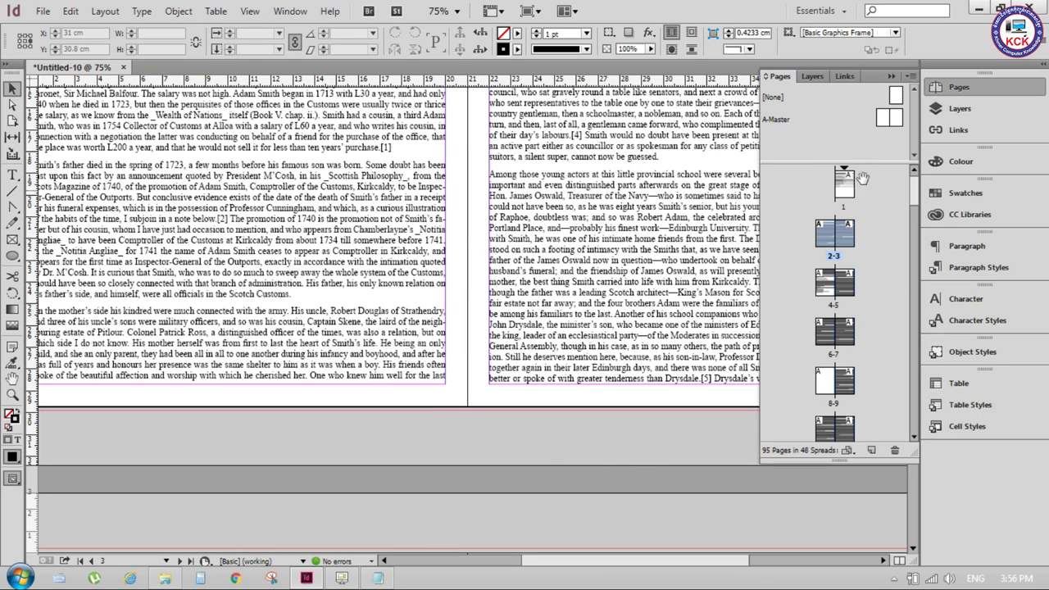
{"action": "left_click_drag", "start_coordinate": [836, 233], "coordinate": [814, 233]}
{"action": "left_click_drag", "start_coordinate": [850, 185], "coordinate": [850, 184]}
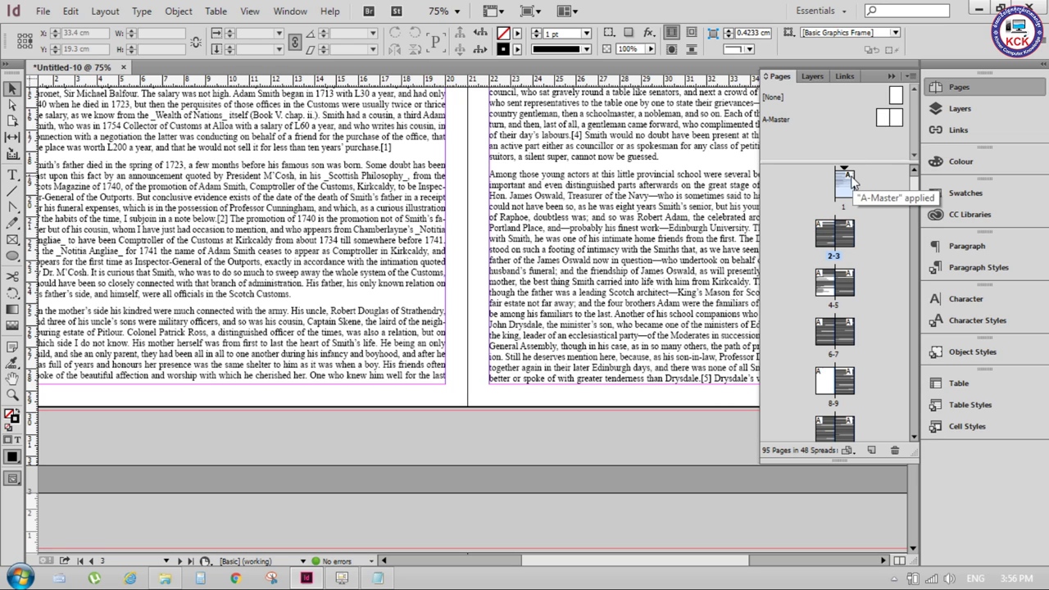
- Apply the [None] master to page 1 instead of A-Master
{"action": "right_click", "coordinate": [850, 182]}
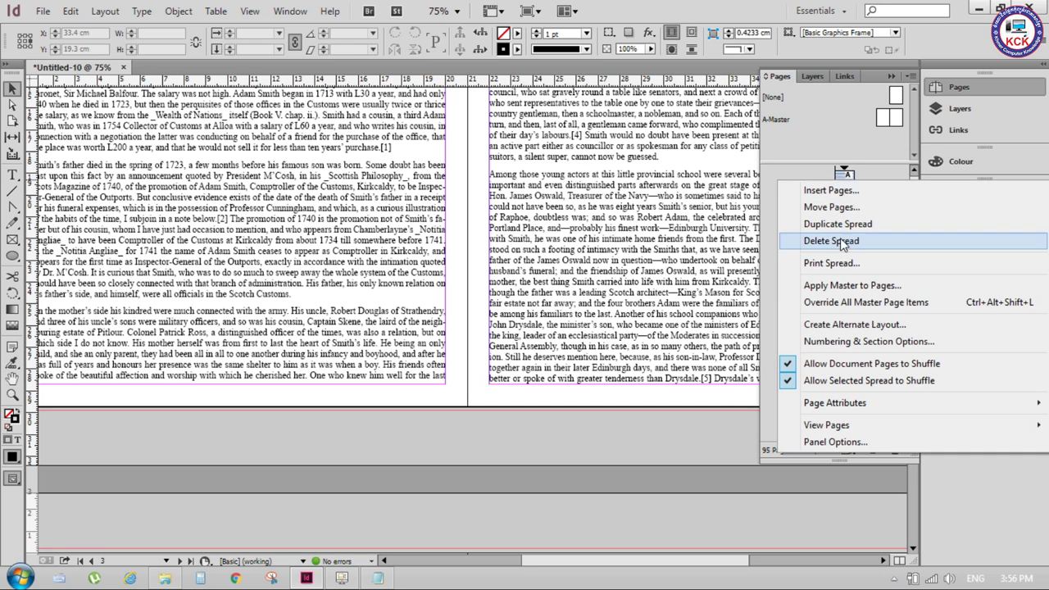
{"action": "left_click", "coordinate": [903, 282]}
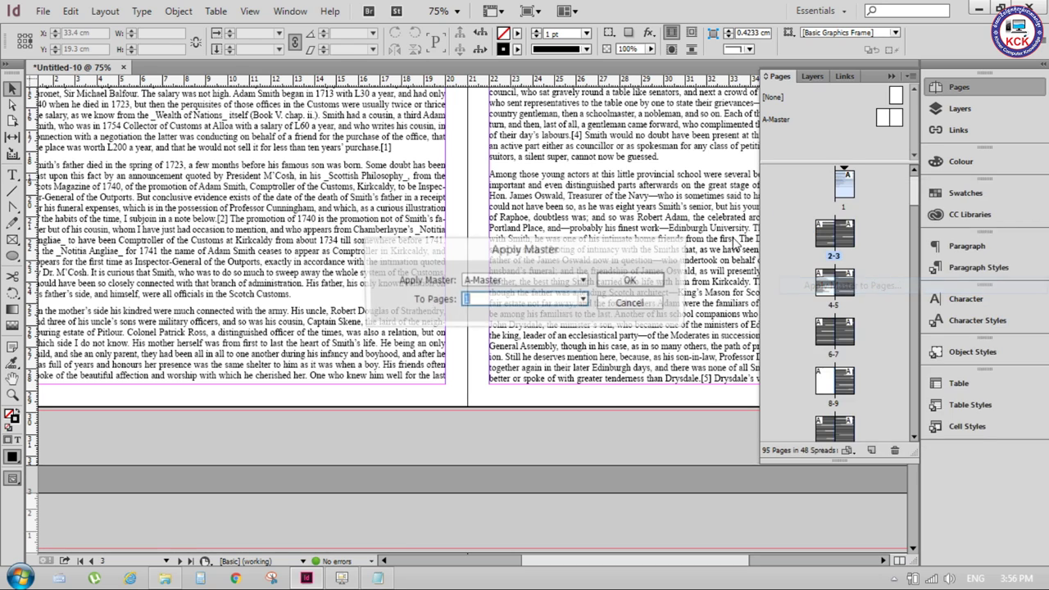
{"action": "left_click", "coordinate": [554, 280]}
{"action": "left_click", "coordinate": [492, 296]}
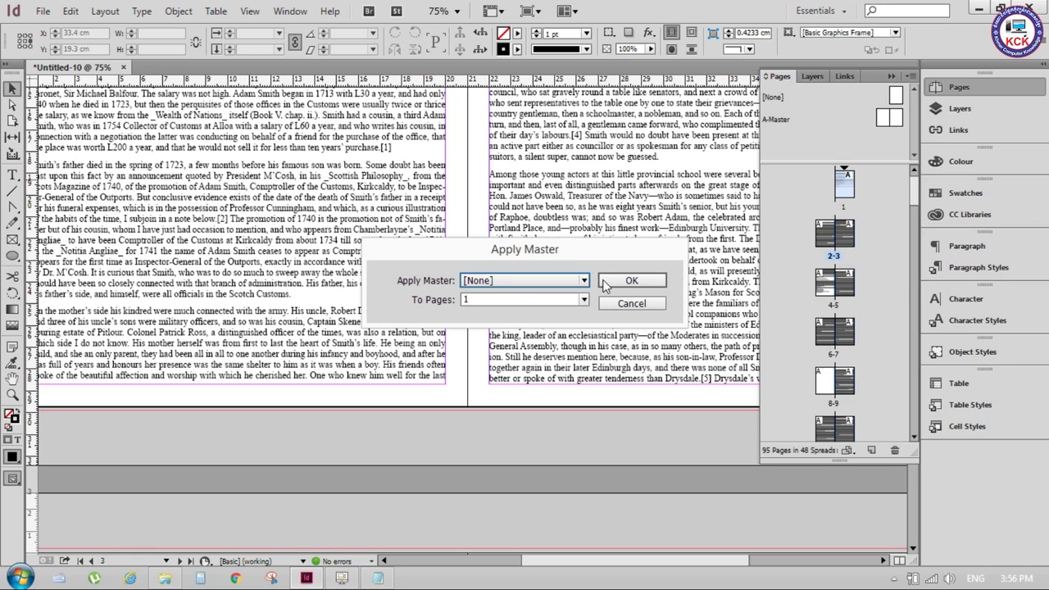
{"action": "left_click", "coordinate": [632, 303]}
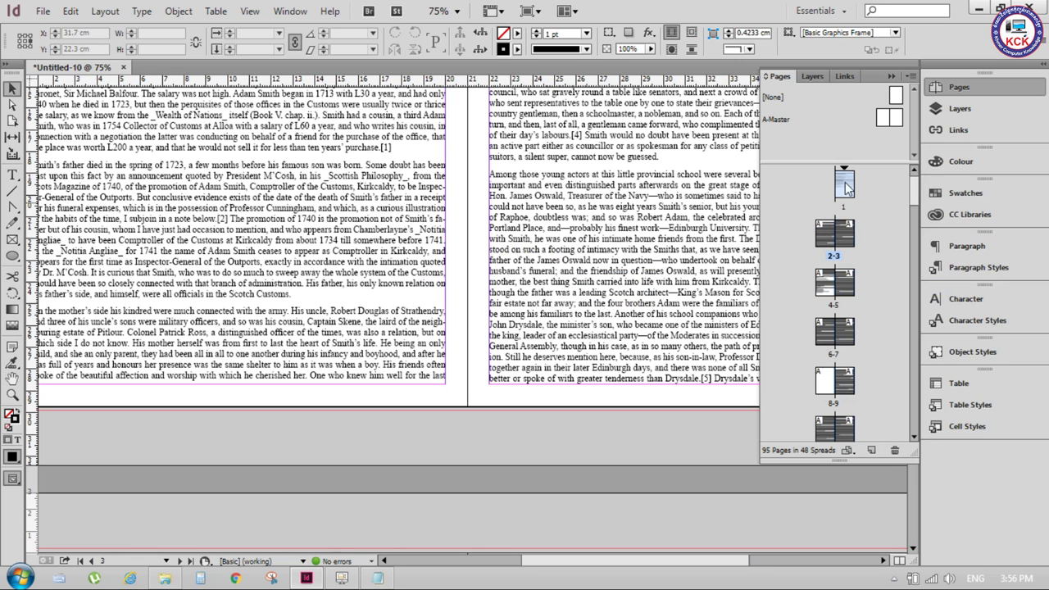
- Open A-Master and draw a small 1.8 × 1 cm ellipse at the left page's bottom
{"action": "double_click", "coordinate": [882, 119]}
{"action": "mouse_move", "coordinate": [598, 281]}
{"action": "left_mouse_down"}
{"action": "mouse_move", "coordinate": [346, 298]}
{"action": "mouse_move", "coordinate": [199, 251]}
{"action": "left_mouse_up"}
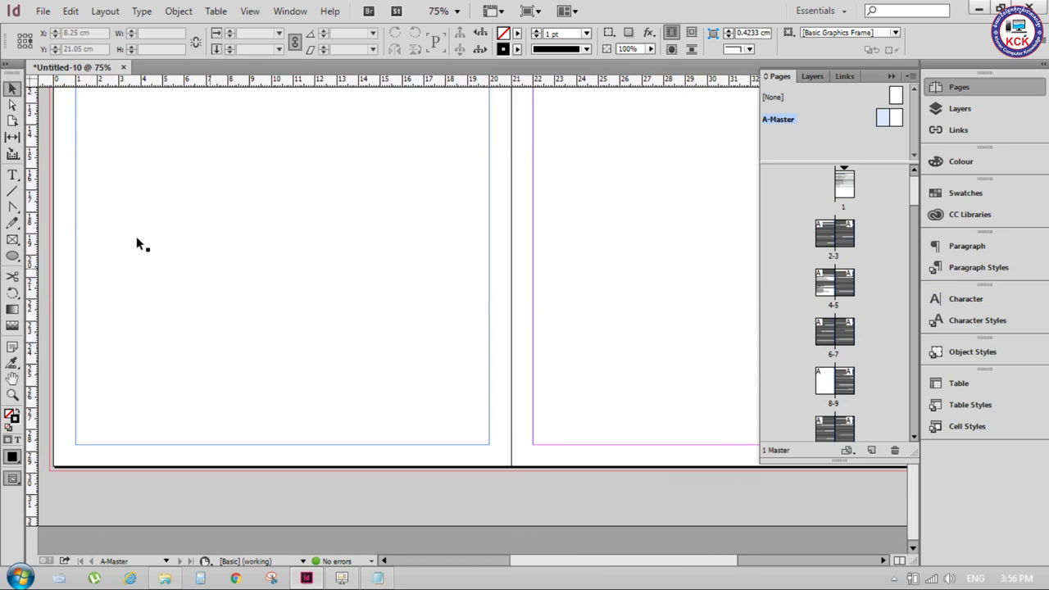
{"action": "left_click", "coordinate": [12, 256]}
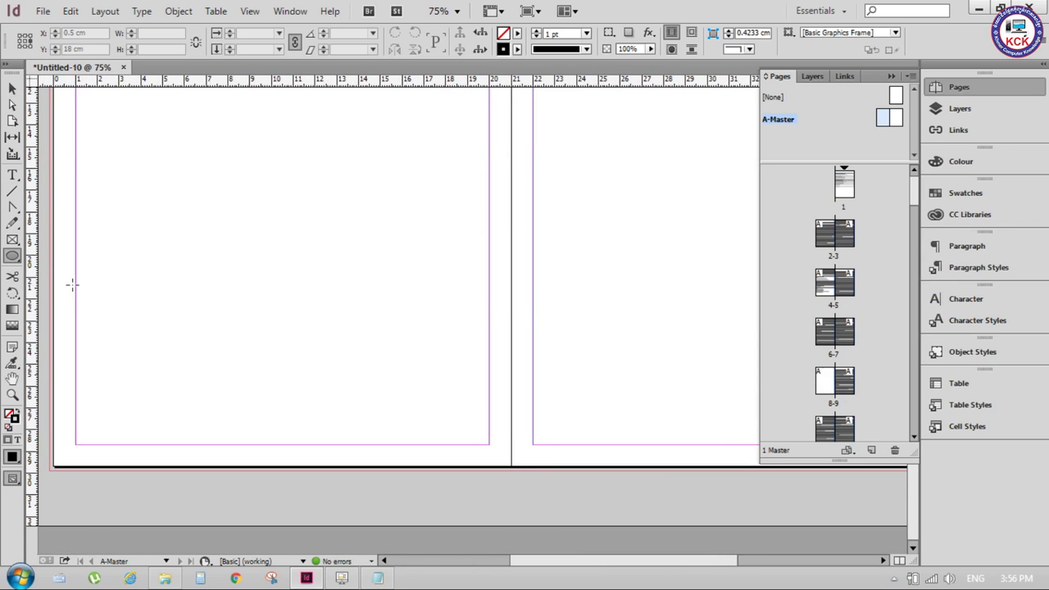
{"action": "left_click_drag", "start_coordinate": [253, 448], "coordinate": [294, 464]}
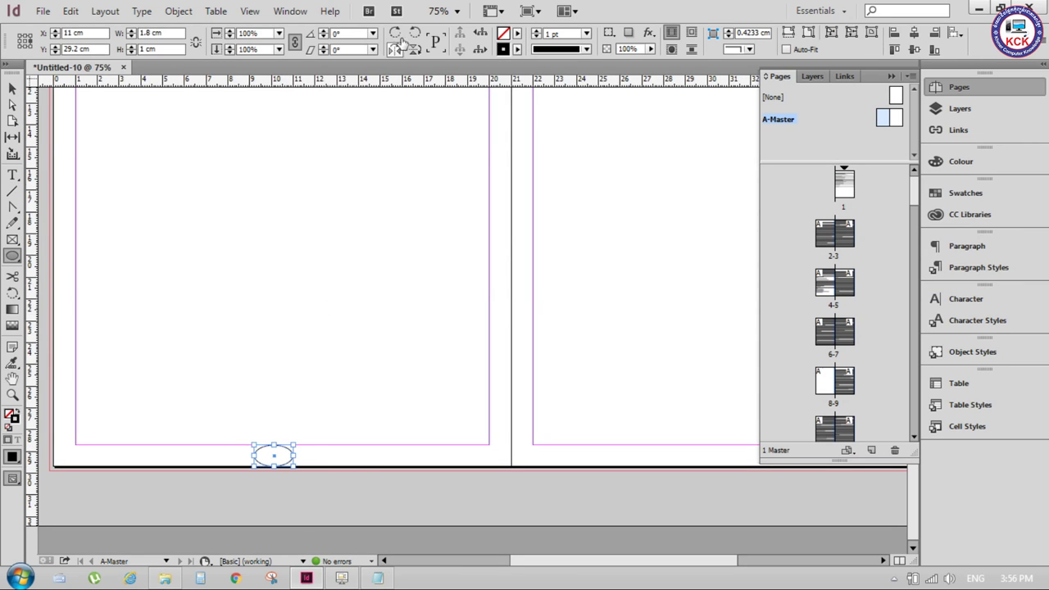
- Fill the ellipse with cyan and set its stroke to [None]
{"action": "left_click", "coordinate": [517, 34]}
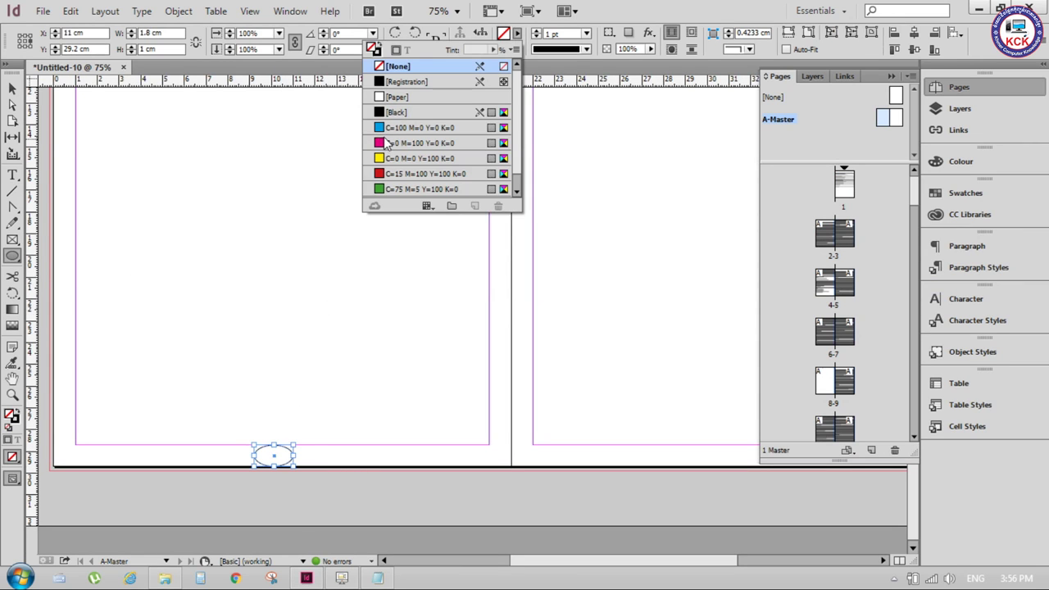
{"action": "left_click", "coordinate": [381, 130]}
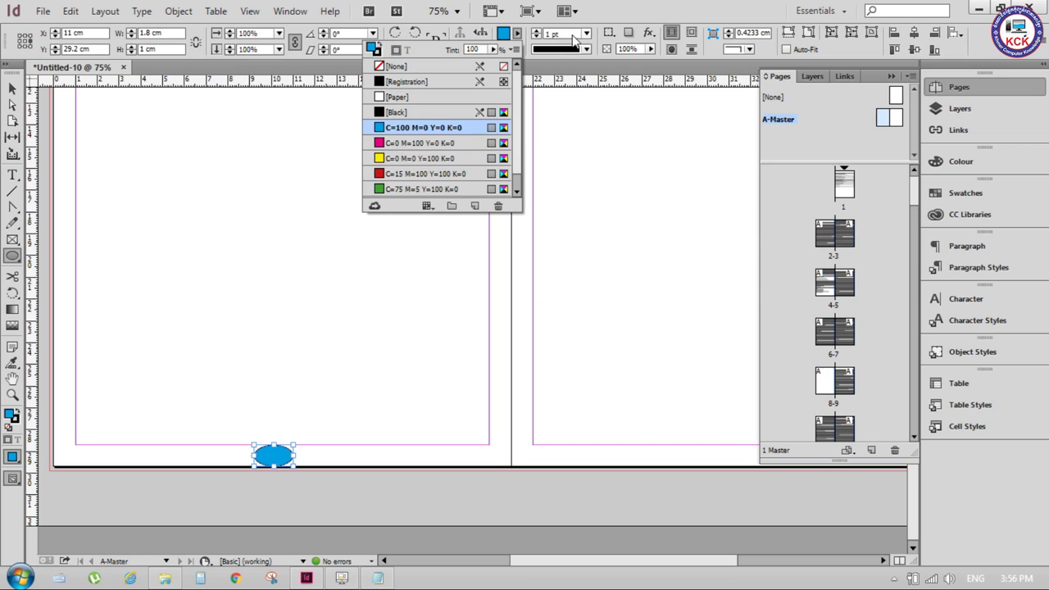
{"action": "left_click", "coordinate": [586, 34]}
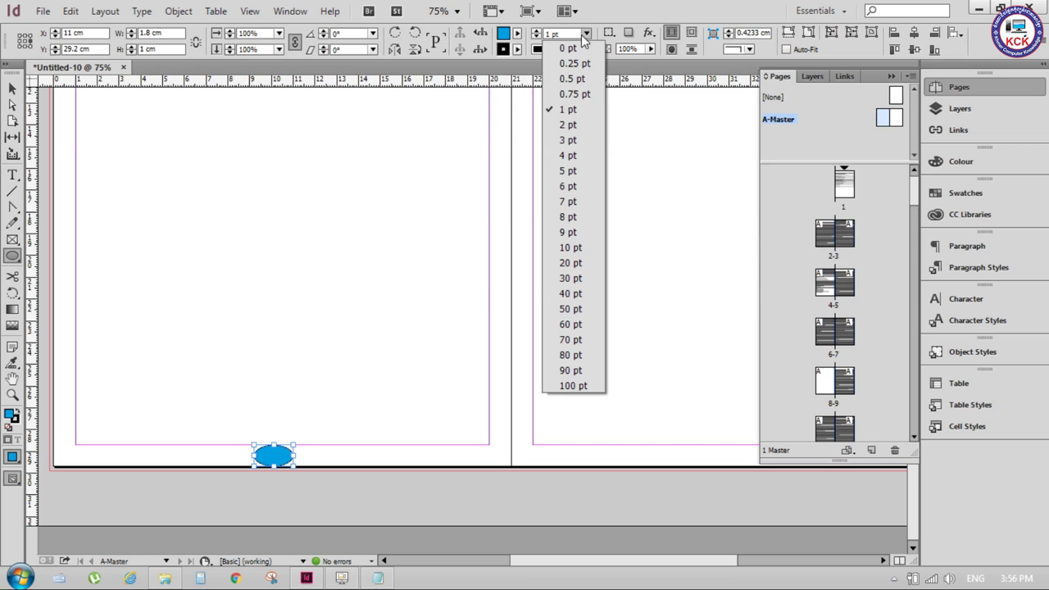
{"action": "left_click", "coordinate": [517, 50]}
{"action": "left_click", "coordinate": [383, 85]}
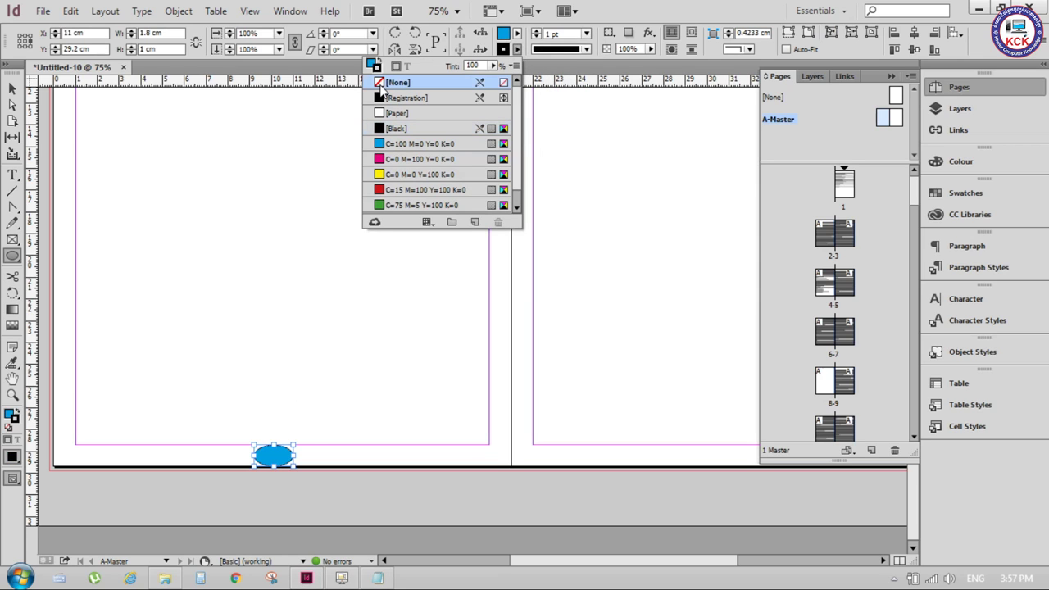
{"action": "left_click", "coordinate": [107, 131]}
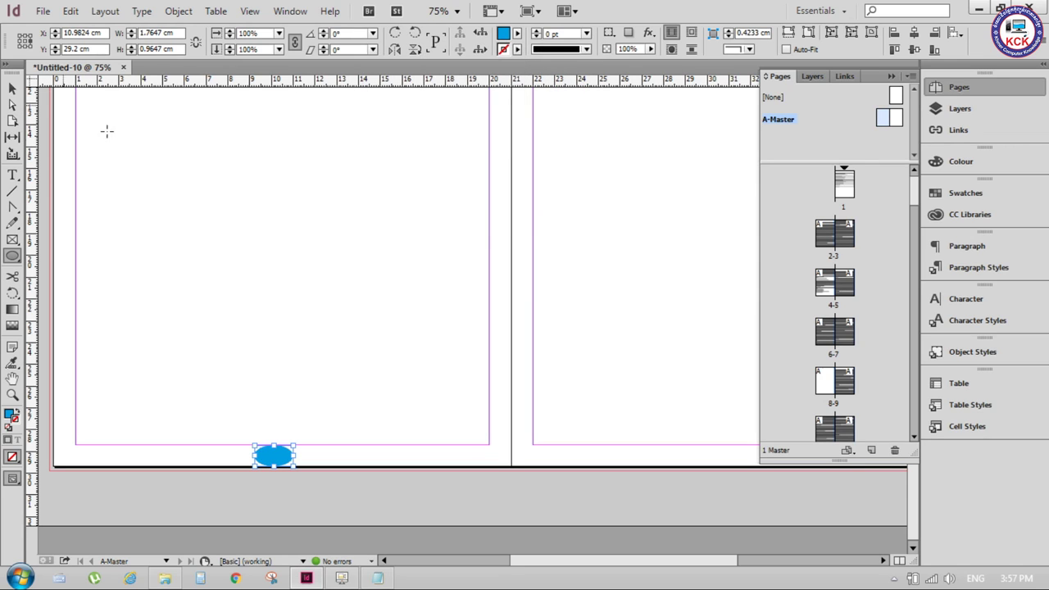
{"action": "left_click", "coordinate": [13, 88]}
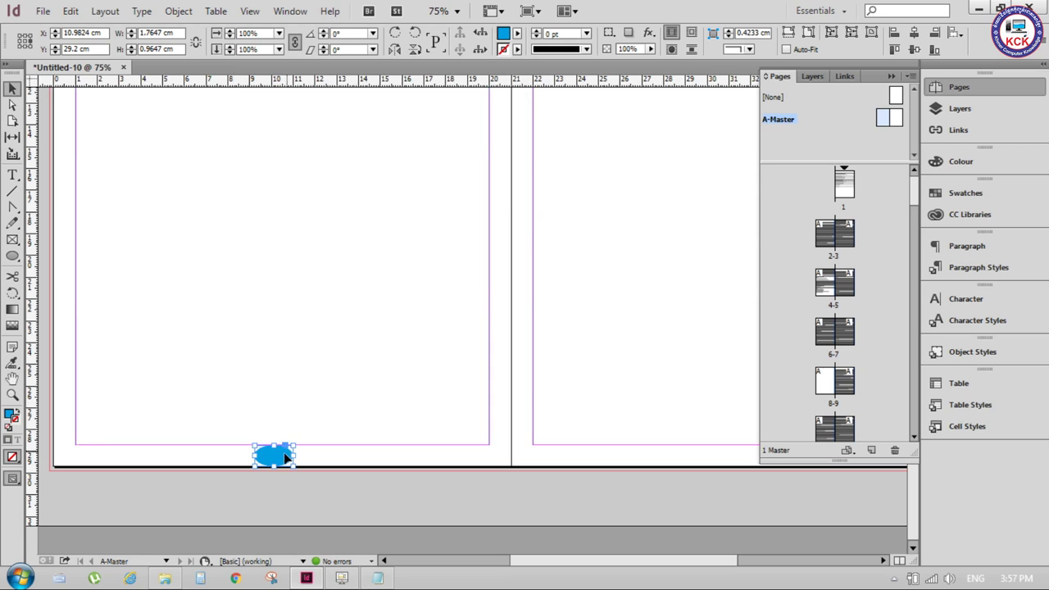
{"action": "scroll", "coordinate": [283, 464], "scroll_direction": "up", "scroll_amount": 1}
{"action": "scroll", "coordinate": [281, 463], "scroll_direction": "up", "scroll_amount": 2}
- Add a Bevel and Emboss effect to the cyan ellipse via Object > Effects
{"action": "left_click", "coordinate": [350, 452]}
{"action": "left_click", "coordinate": [260, 452]}
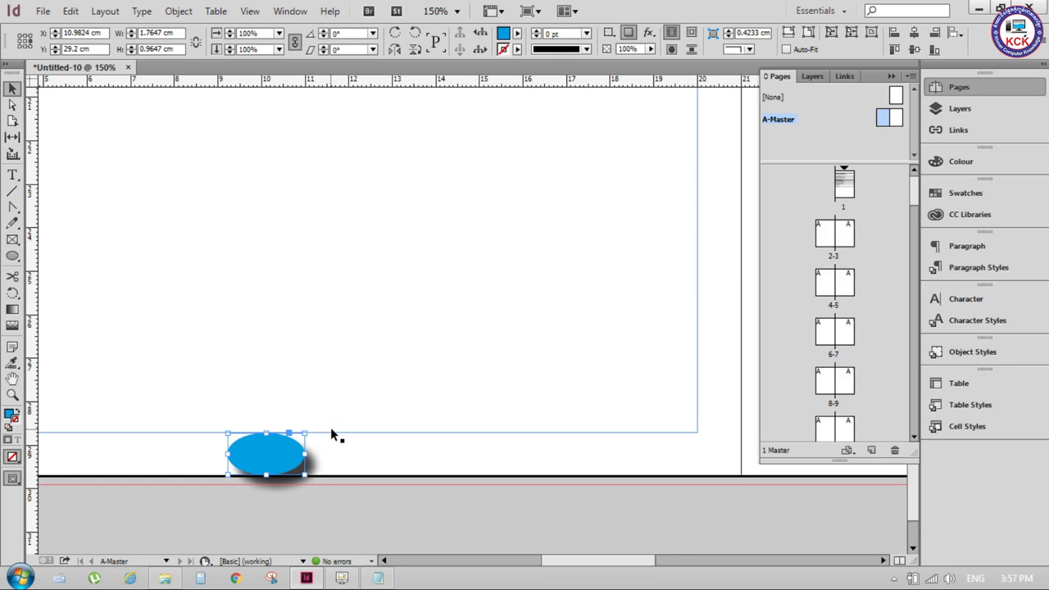
{"action": "left_click", "coordinate": [178, 11]}
{"action": "mouse_move", "coordinate": [200, 331]}
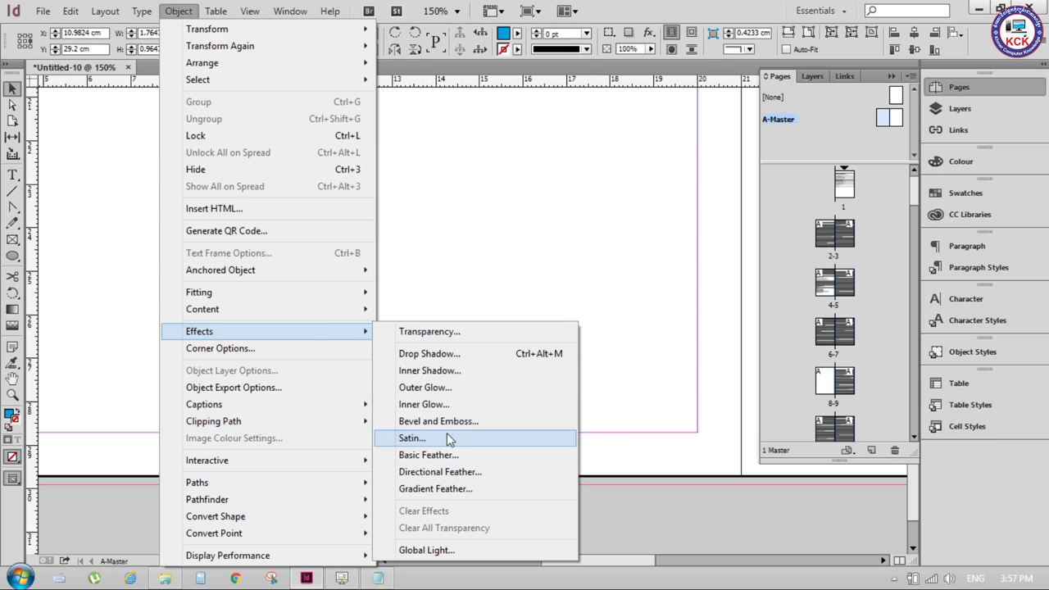
{"action": "left_click", "coordinate": [439, 422]}
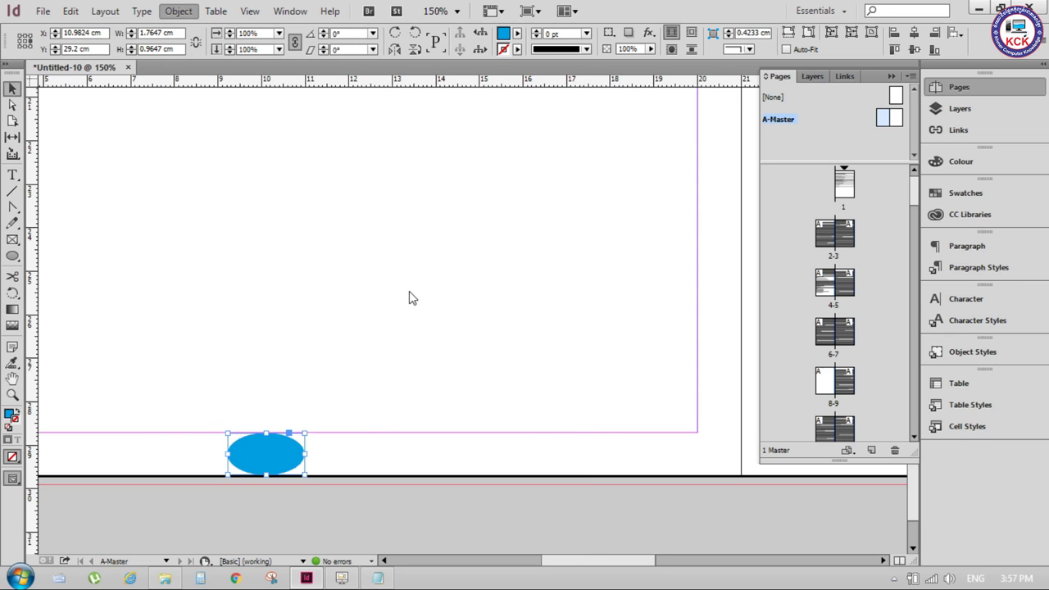
{"action": "left_click", "coordinate": [902, 488]}
{"action": "left_click", "coordinate": [12, 176]}
{"action": "left_click", "coordinate": [332, 277]}
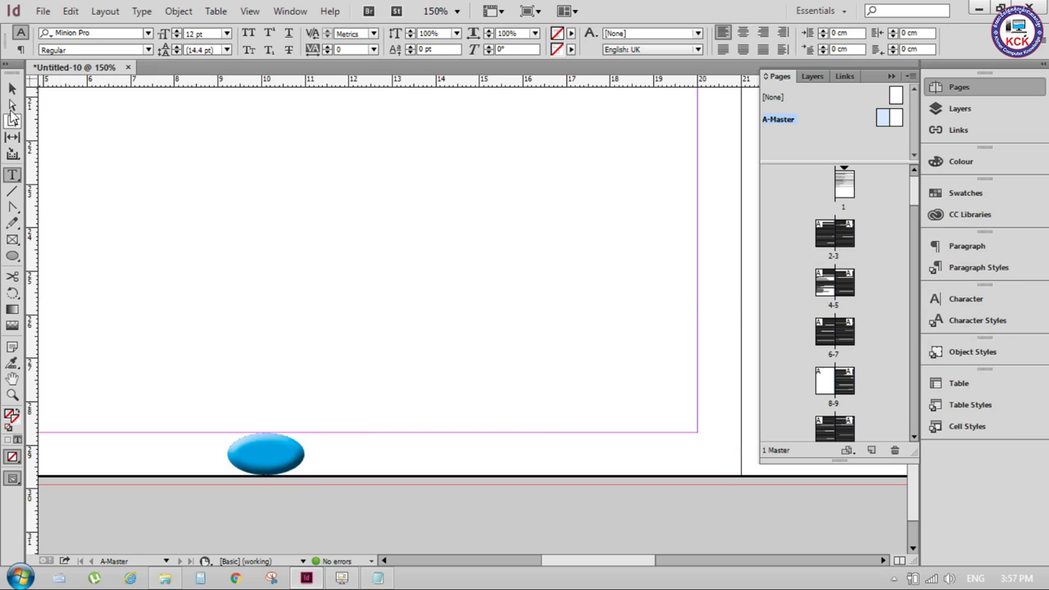
- Create a text frame with a centred current page number marker and move it onto the oval
{"action": "left_click", "coordinate": [13, 88]}
{"action": "left_click", "coordinate": [12, 175]}
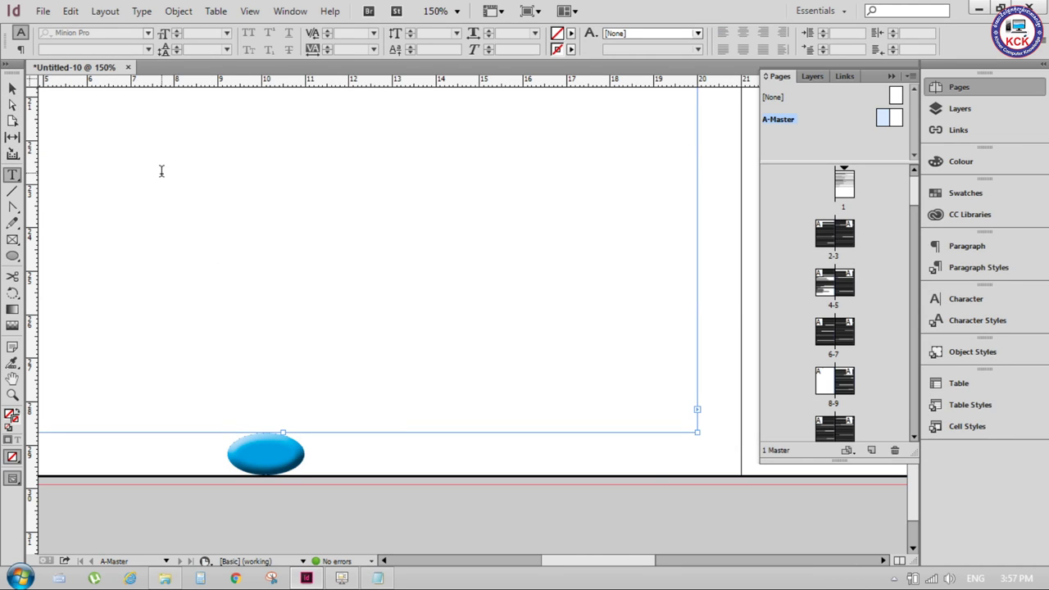
{"action": "scroll", "coordinate": [212, 268], "scroll_direction": "down", "scroll_amount": 2}
{"action": "left_click_drag", "start_coordinate": [355, 378], "coordinate": [437, 408]}
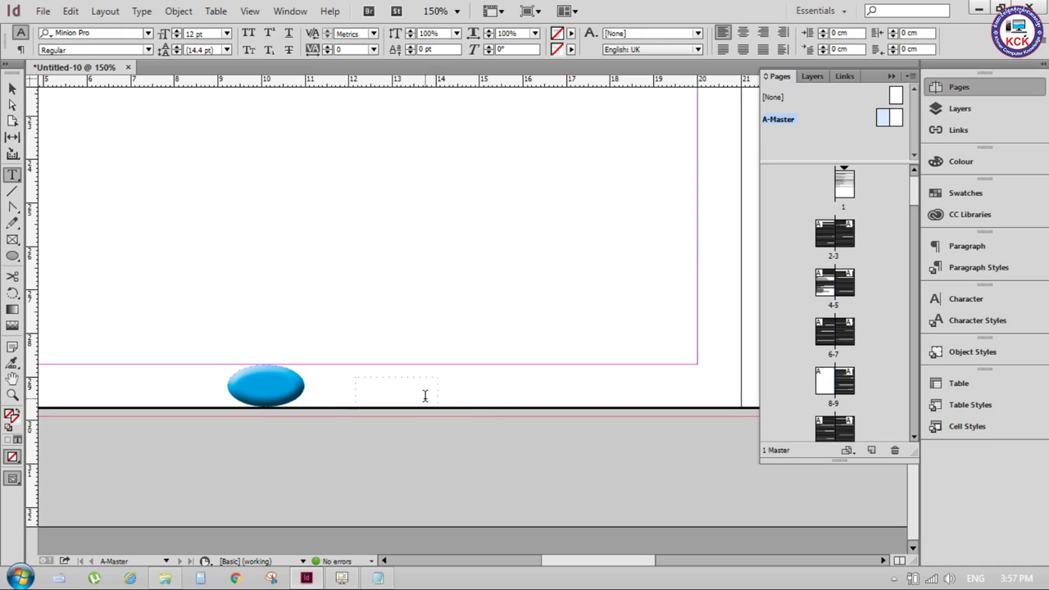
{"action": "type", "text": "Page"}
{"action": "key", "text": "ctrl+a"}
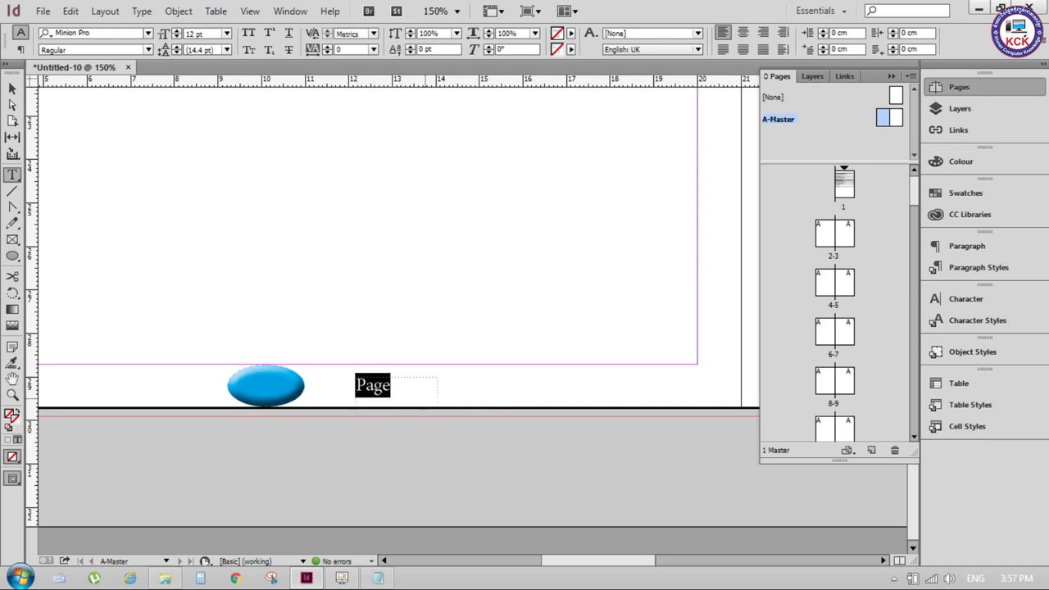
{"action": "key", "text": "ctrl+alt+shift+n"}
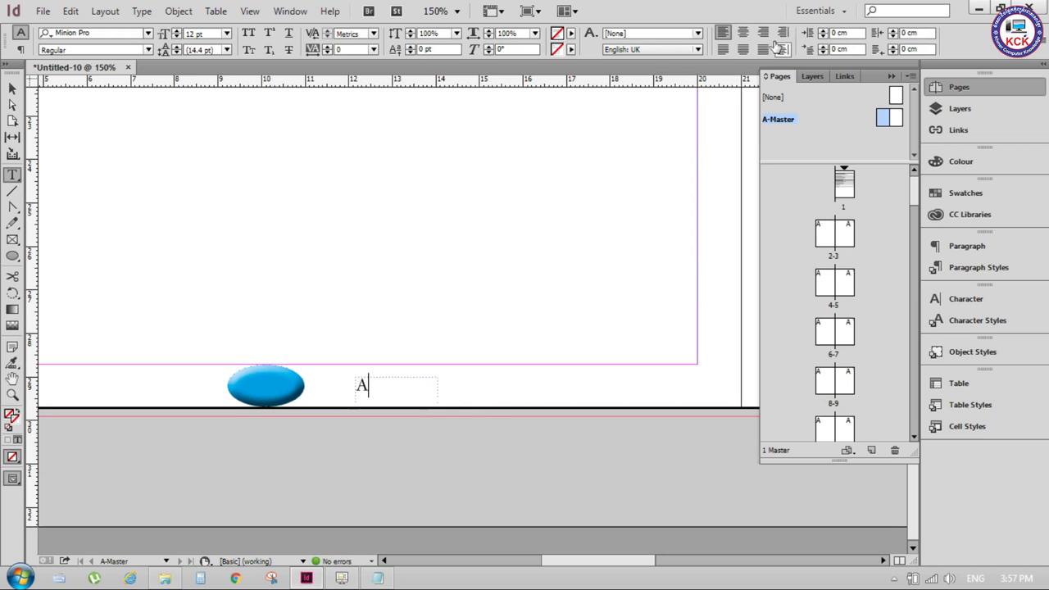
{"action": "key", "text": "ctrl+shift+c"}
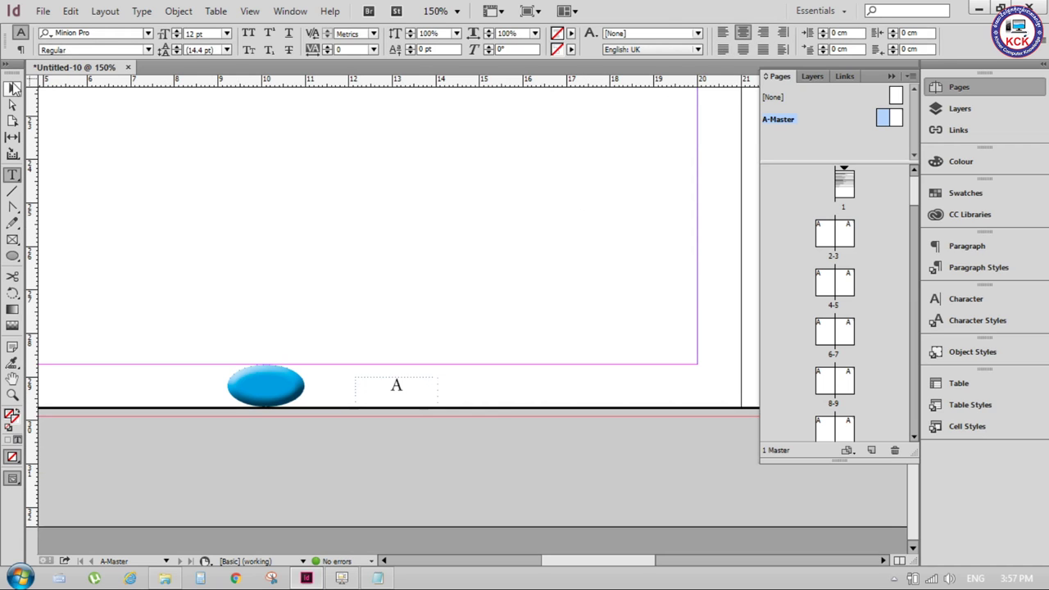
{"action": "left_click", "coordinate": [12, 87]}
{"action": "left_click_drag", "start_coordinate": [394, 387], "coordinate": [265, 383]}
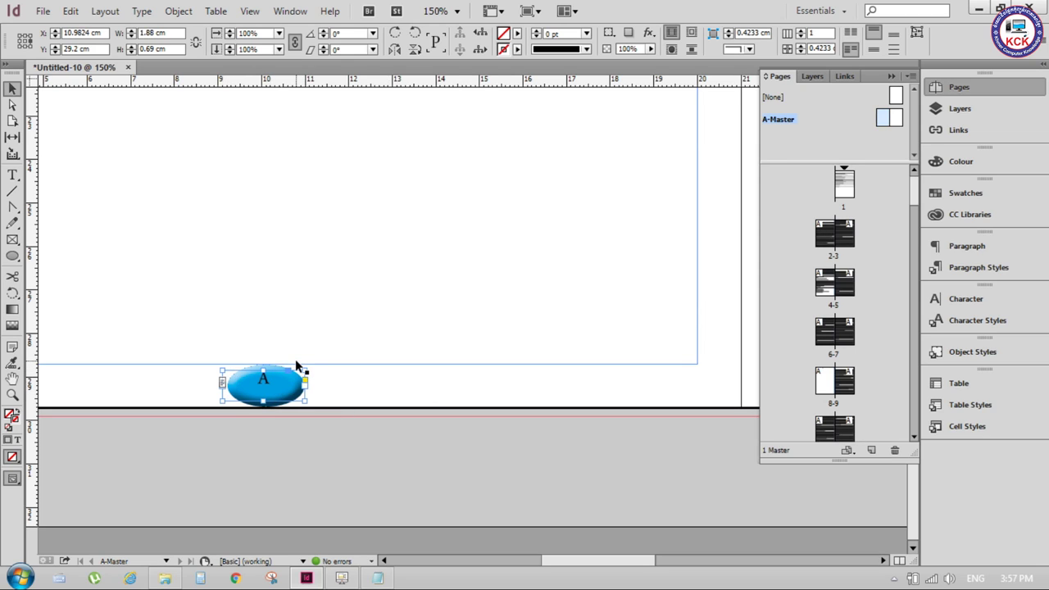
- Set the 'A' page number marker to 14 pt and select the oval with its number
{"action": "left_click", "coordinate": [12, 176]}
{"action": "left_click_drag", "start_coordinate": [269, 381], "coordinate": [206, 392]}
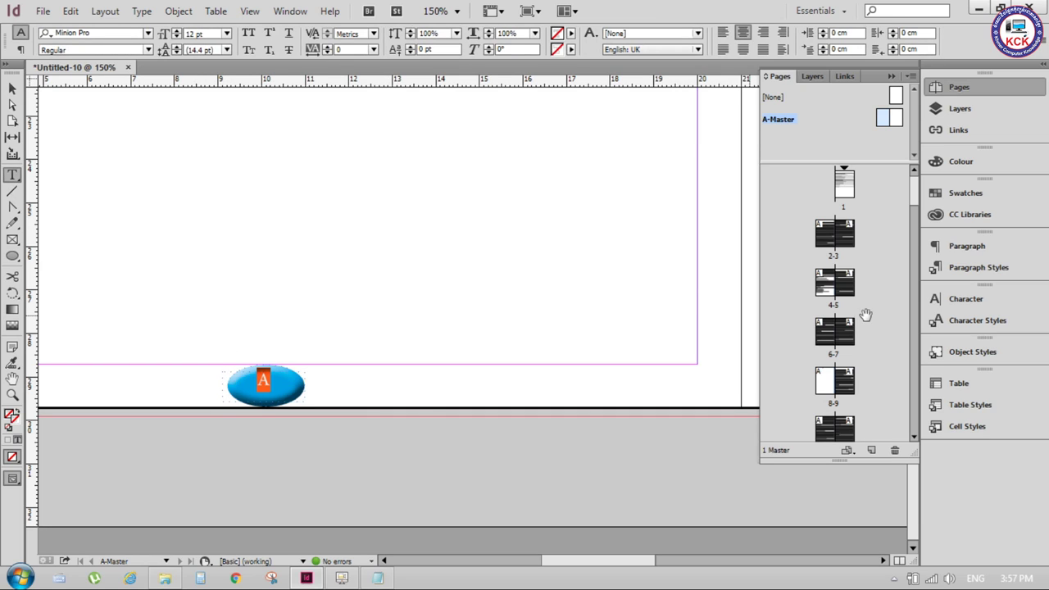
{"action": "left_click", "coordinate": [226, 34]}
{"action": "left_click", "coordinate": [209, 157]}
{"action": "left_click", "coordinate": [12, 89]}
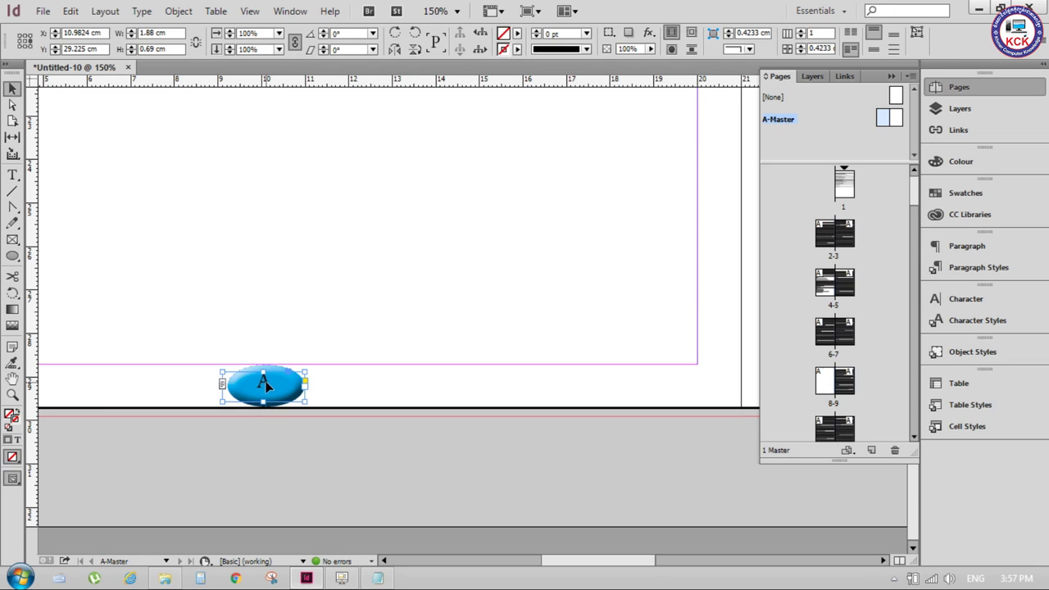
{"action": "left_click_drag", "start_coordinate": [266, 386], "coordinate": [267, 390]}
{"action": "left_click", "coordinate": [374, 338]}
{"action": "left_click_drag", "start_coordinate": [153, 383], "coordinate": [308, 416]}
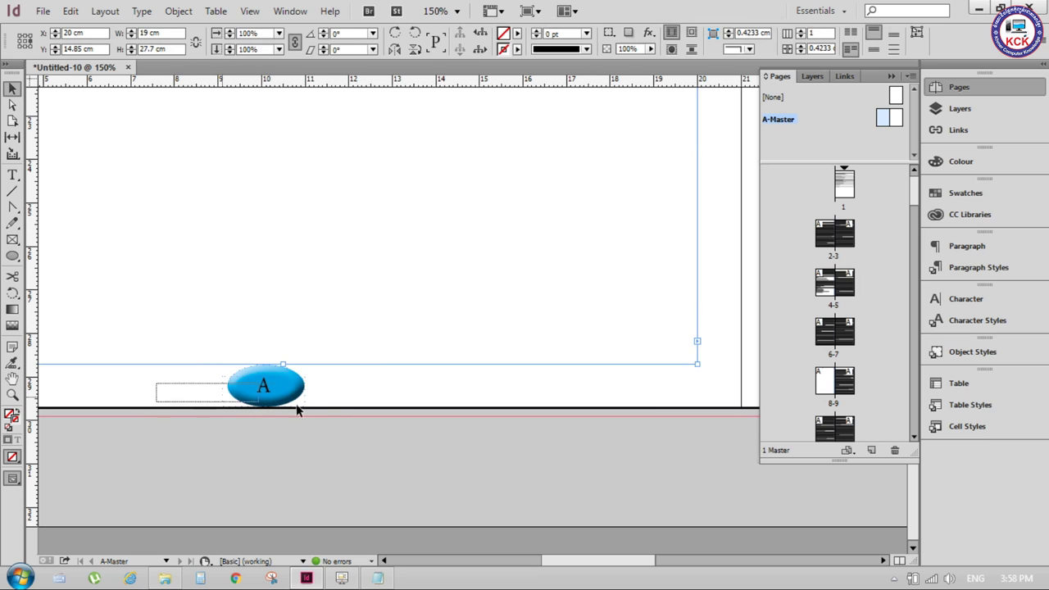
{"action": "key", "text": "ctrl+1"}
{"action": "key", "text": "ctrl+minus"}
{"action": "key", "text": "ctrl+minus"}
{"action": "key", "text": "ctrl+minus"}
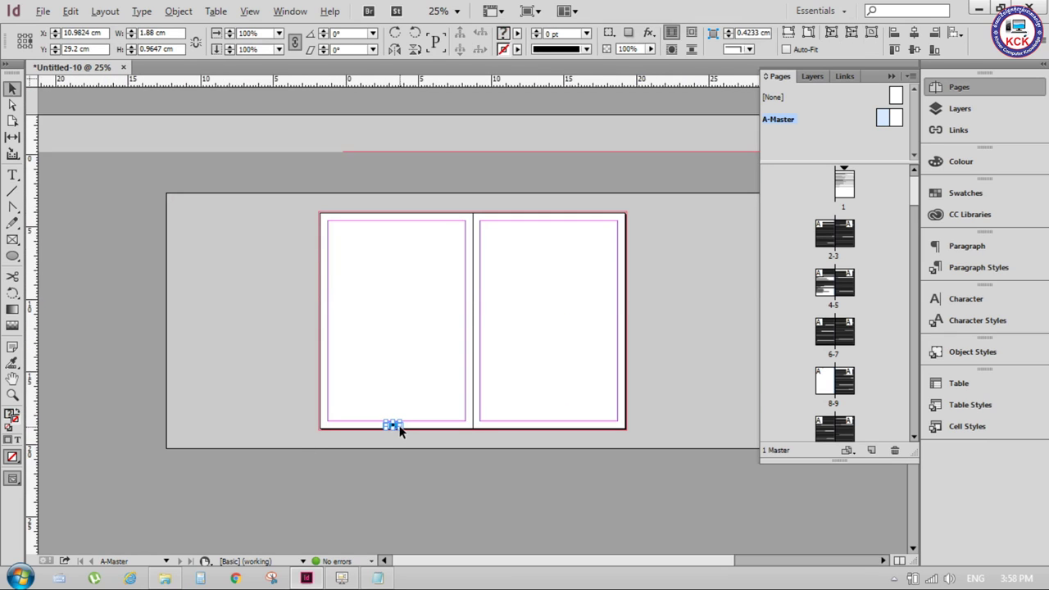
- Alt-drag a copy of the numbered oval to the bottom of the right master page
{"action": "key", "text": "ctrl+equal"}
{"action": "key", "text": "ctrl+equal"}
{"action": "left_click_drag", "start_coordinate": [569, 368], "coordinate": [320, 204]}
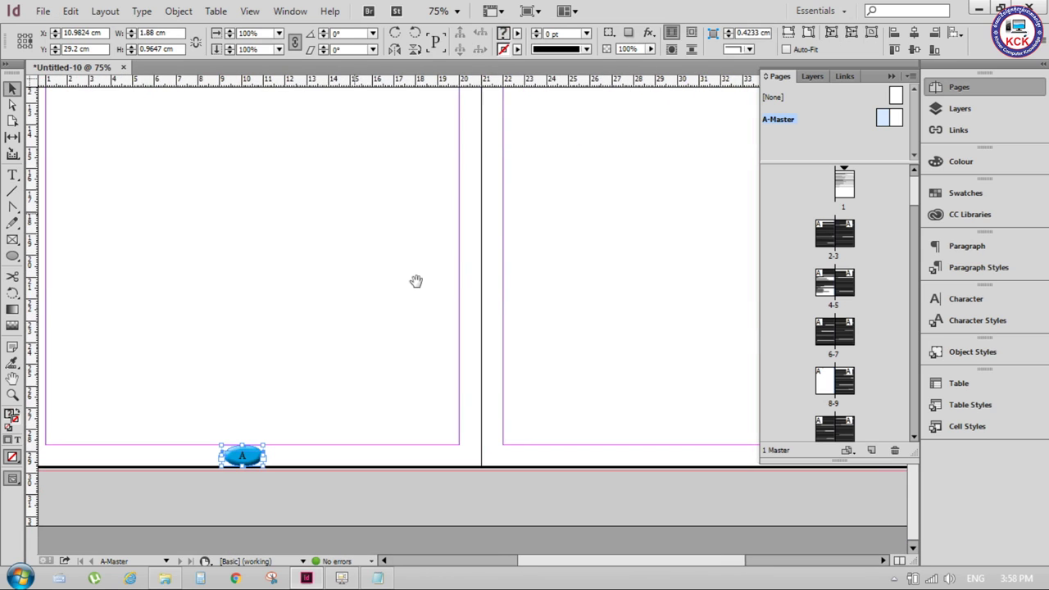
{"action": "left_click_drag", "start_coordinate": [415, 282], "coordinate": [300, 235]}
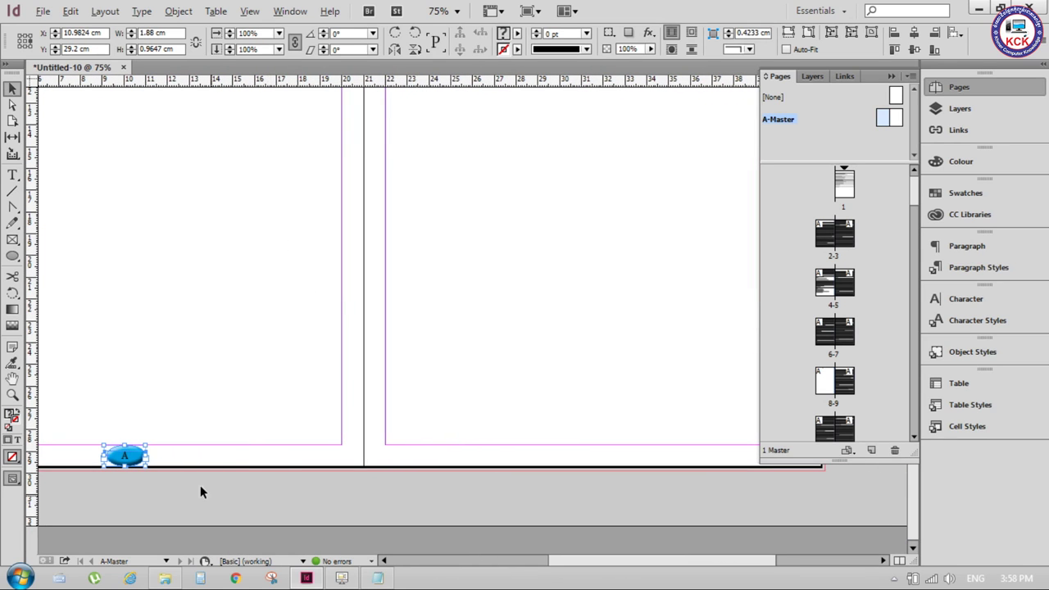
{"action": "mouse_move", "coordinate": [131, 459]}
{"action": "left_mouse_down"}
{"action": "mouse_move", "coordinate": [720, 465]}
{"action": "mouse_move", "coordinate": [600, 465]}
{"action": "left_mouse_up"}
{"action": "left_click_drag", "start_coordinate": [584, 473], "coordinate": [584, 473]}
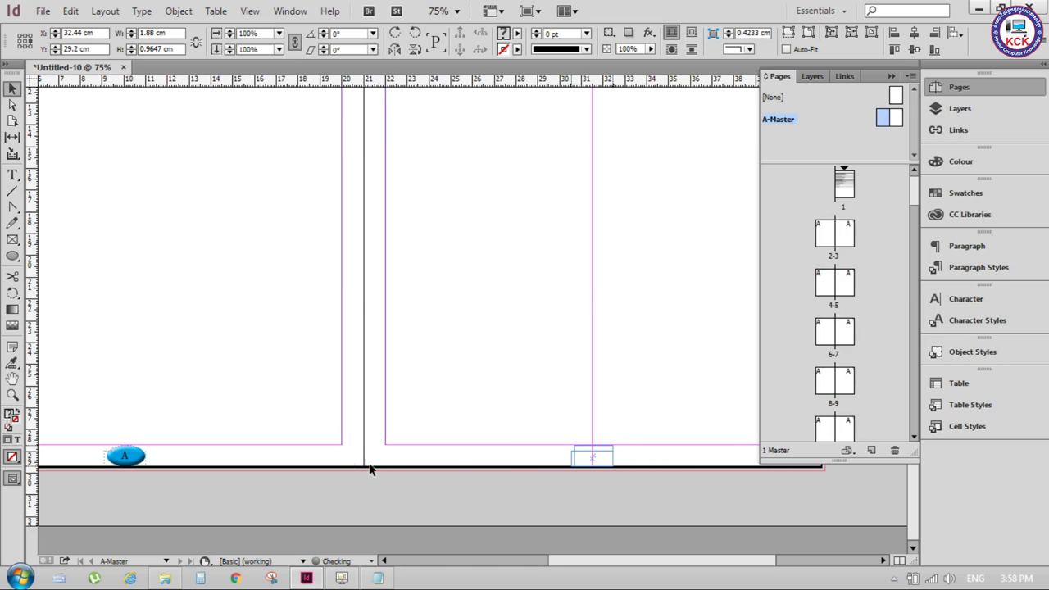
{"action": "left_click", "coordinate": [447, 493]}
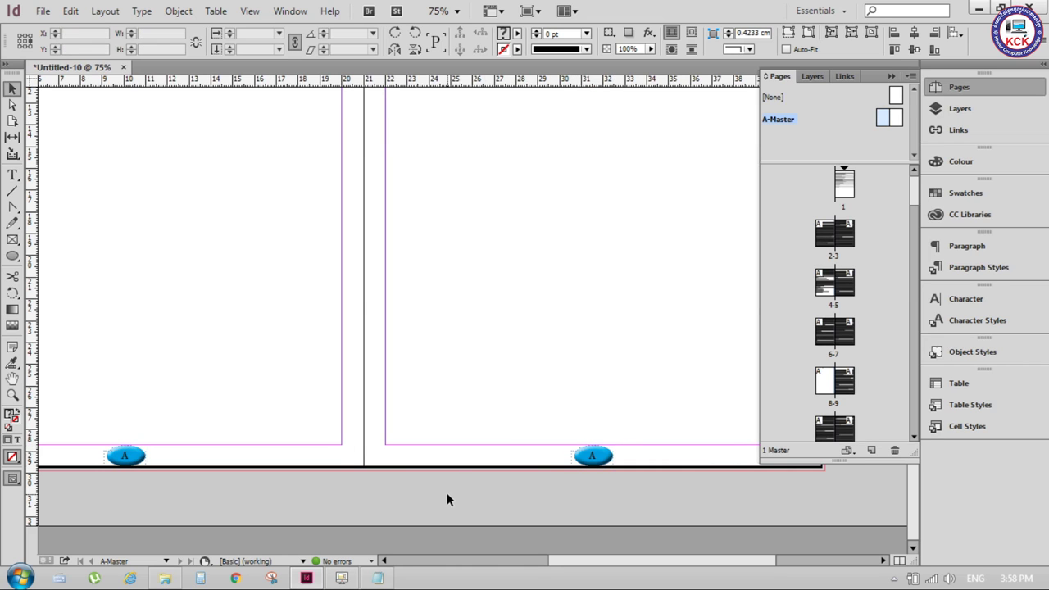
- Open spread 2-3 and check the numbered ovals on the body pages
{"action": "double_click", "coordinate": [817, 238]}
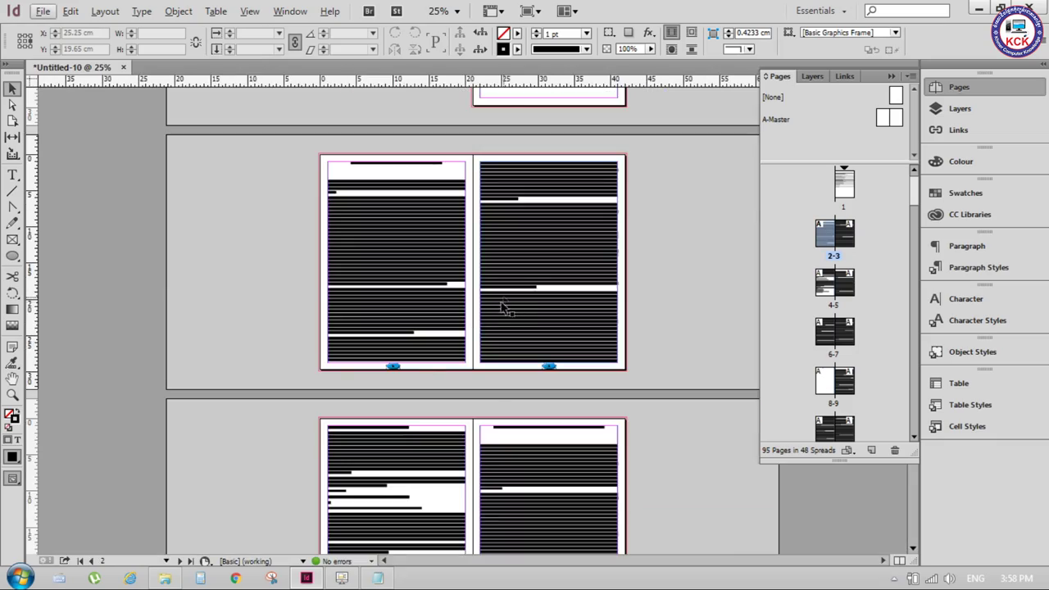
{"action": "key", "text": "ctrl+equal"}
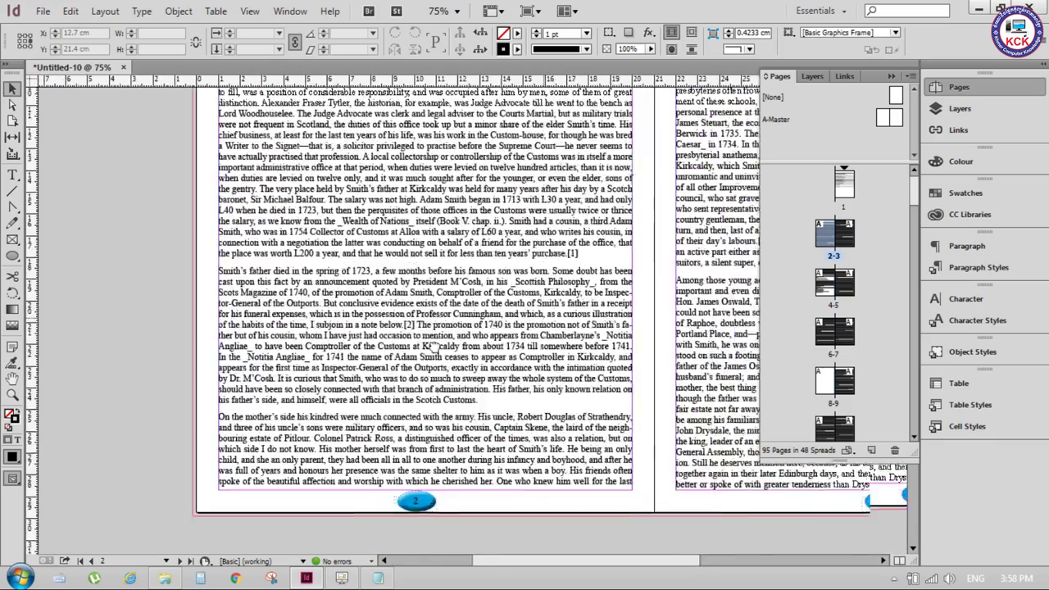
{"action": "scroll", "coordinate": [467, 410], "scroll_direction": "up", "scroll_amount": 3}
{"action": "key", "text": "ctrl+minus"}
{"action": "key", "text": "ctrl+minus"}
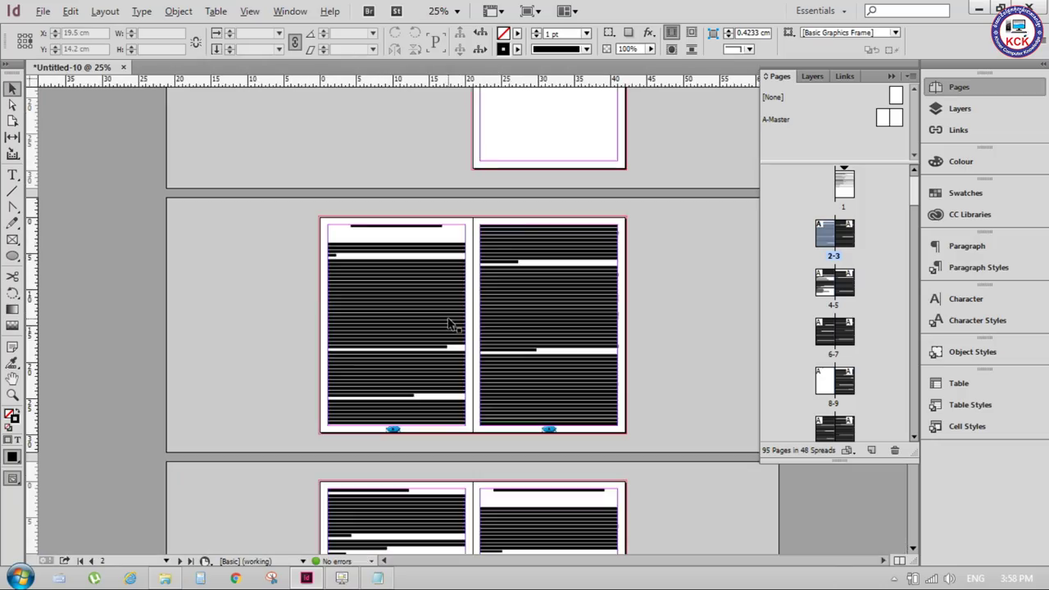
{"action": "scroll", "coordinate": [555, 204], "scroll_direction": "up", "scroll_amount": 3}
{"action": "scroll", "coordinate": [555, 204], "scroll_direction": "up", "scroll_amount": 1}
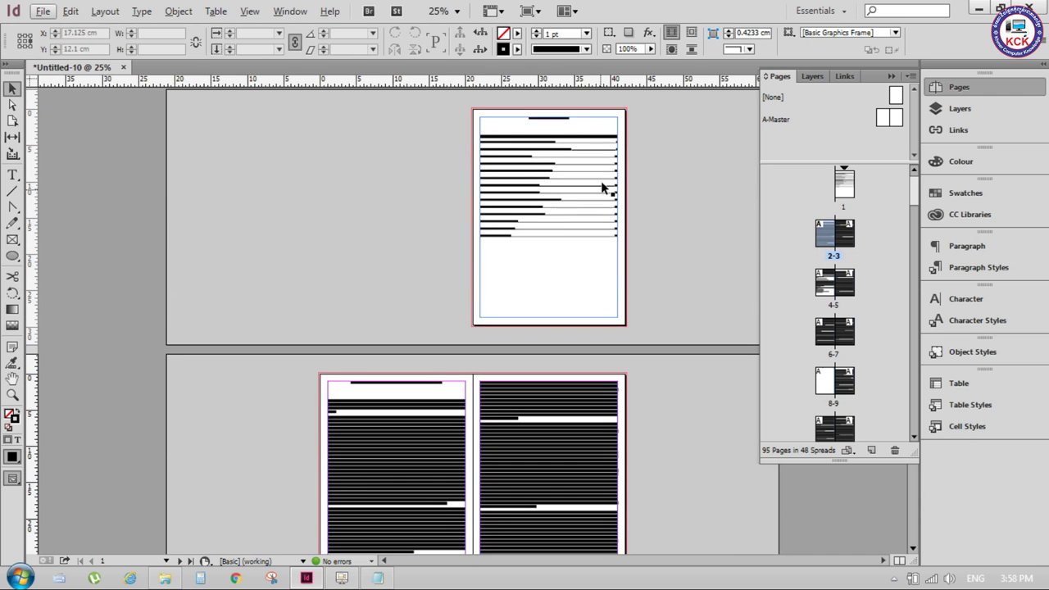
- Return to the page 1 contents page and review its heading and chapter list
{"action": "key", "text": "ctrl+1"}
{"action": "mouse_move", "coordinate": [632, 133]}
{"action": "left_mouse_down"}
{"action": "mouse_move", "coordinate": [481, 249]}
{"action": "mouse_move", "coordinate": [300, 336]}
{"action": "left_mouse_up"}
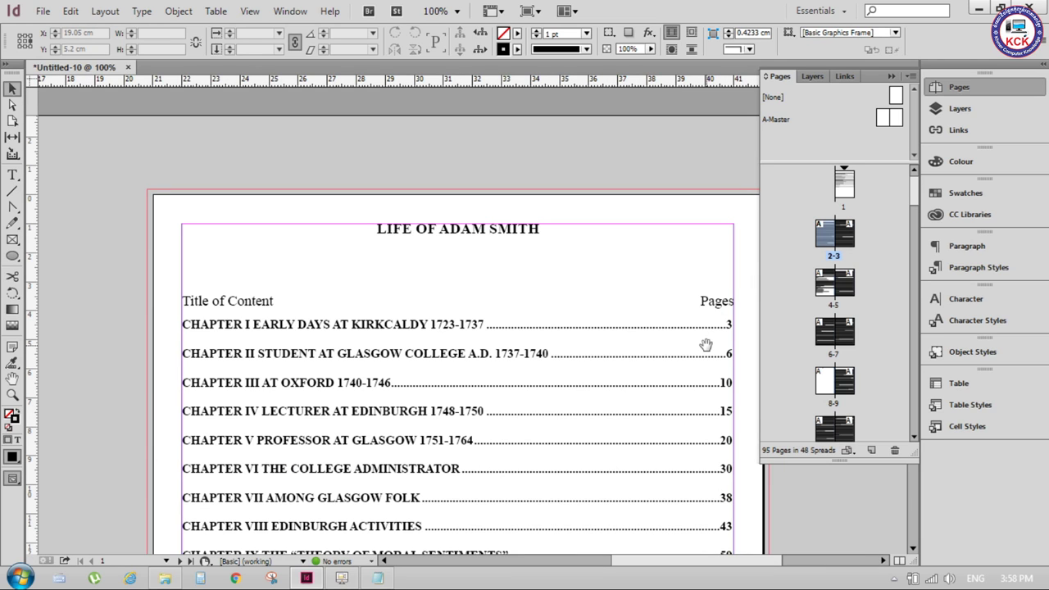
{"action": "scroll", "coordinate": [618, 361], "scroll_direction": "down", "scroll_amount": 3}
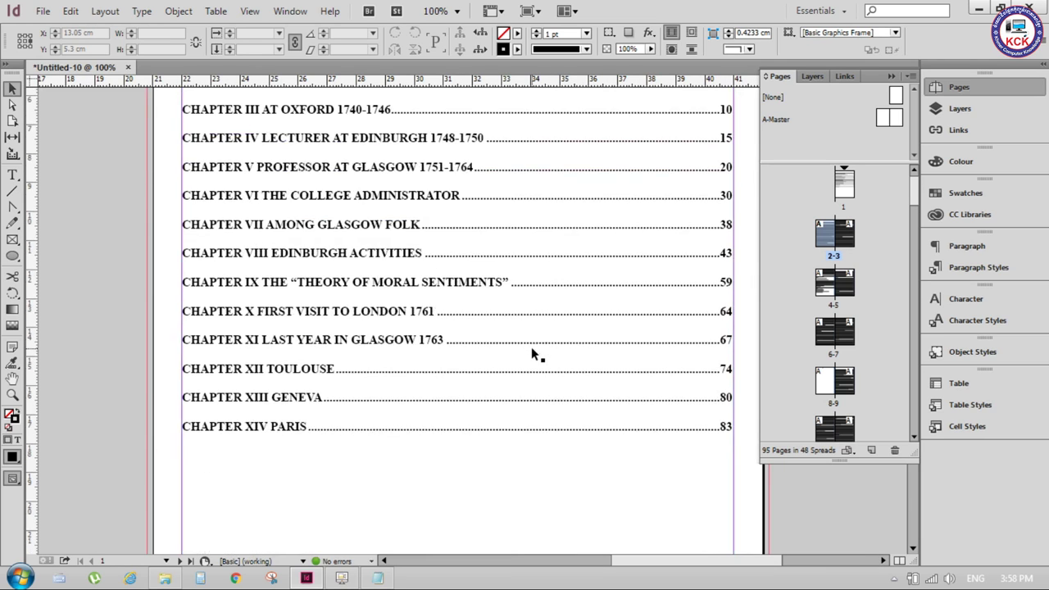
{"action": "scroll", "coordinate": [531, 347], "scroll_direction": "down", "scroll_amount": 3}
{"action": "scroll", "coordinate": [522, 375], "scroll_direction": "down", "scroll_amount": 3}
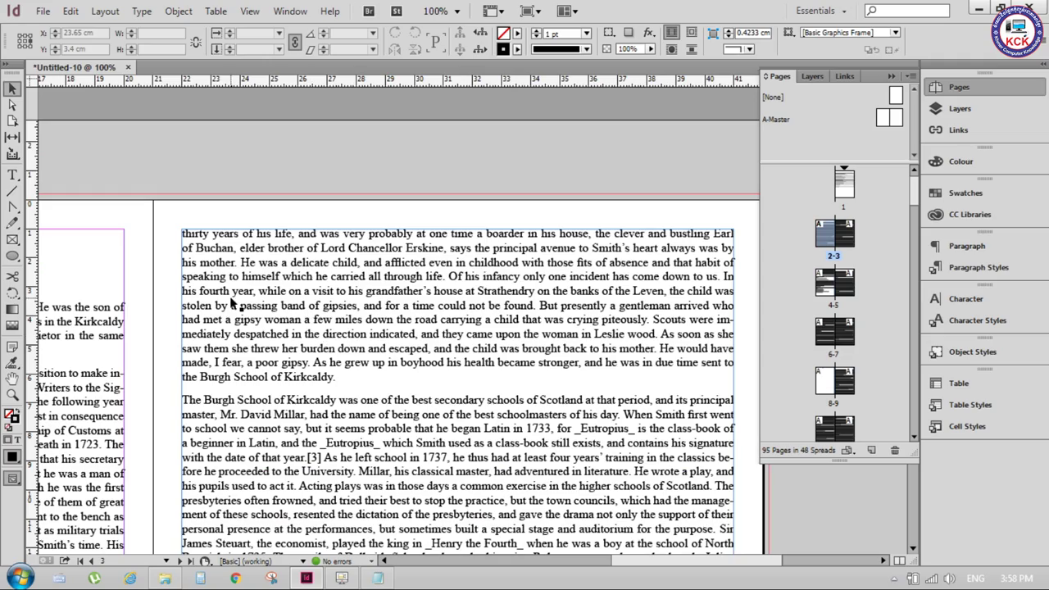
{"action": "key", "text": "ctrl+minus"}
{"action": "key", "text": "ctrl+minus"}
{"action": "scroll", "coordinate": [222, 353], "scroll_direction": "down", "scroll_amount": 5}
{"action": "scroll", "coordinate": [320, 393], "scroll_direction": "left", "scroll_amount": 3}
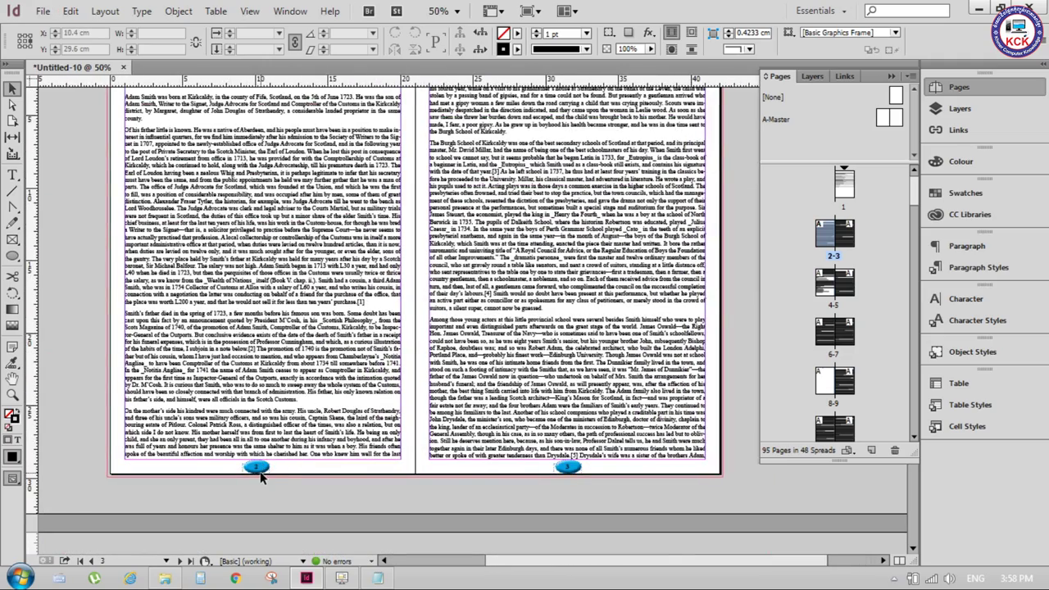
{"action": "scroll", "coordinate": [599, 287], "scroll_direction": "up", "scroll_amount": 10}
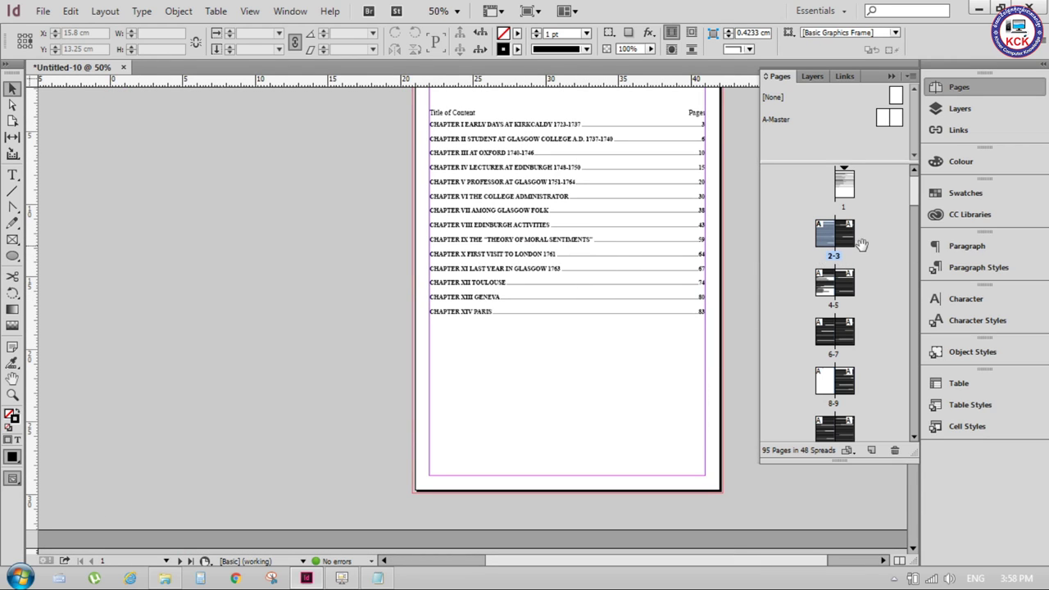
{"action": "left_click", "coordinate": [71, 11]}
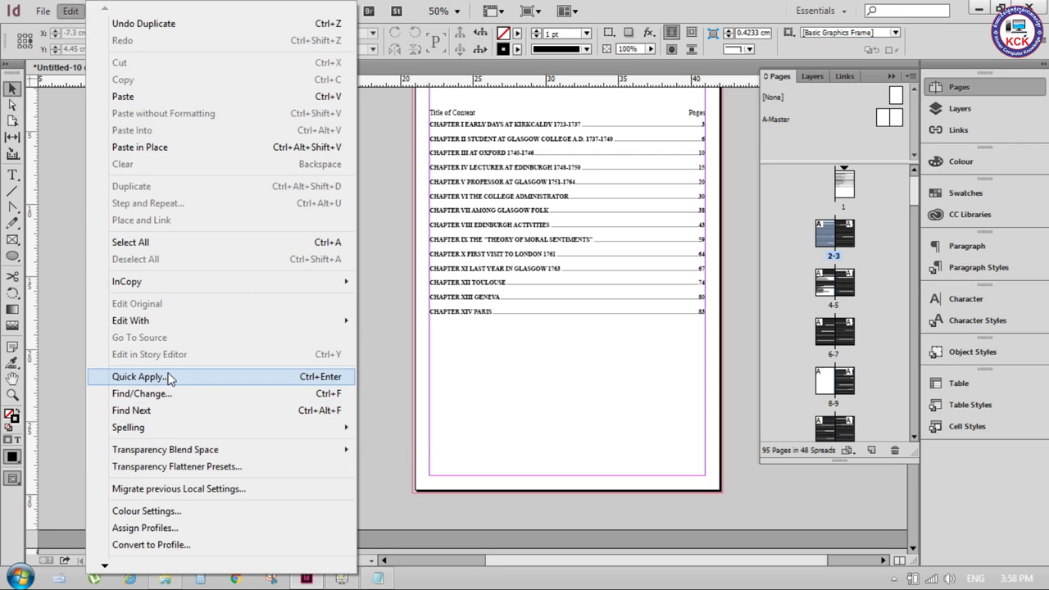
- Start a new section at page 1 using 01, 02, 03 style for page and chapter numbers, accepting the warning
{"action": "left_click", "coordinate": [635, 7]}
{"action": "left_click", "coordinate": [105, 11]}
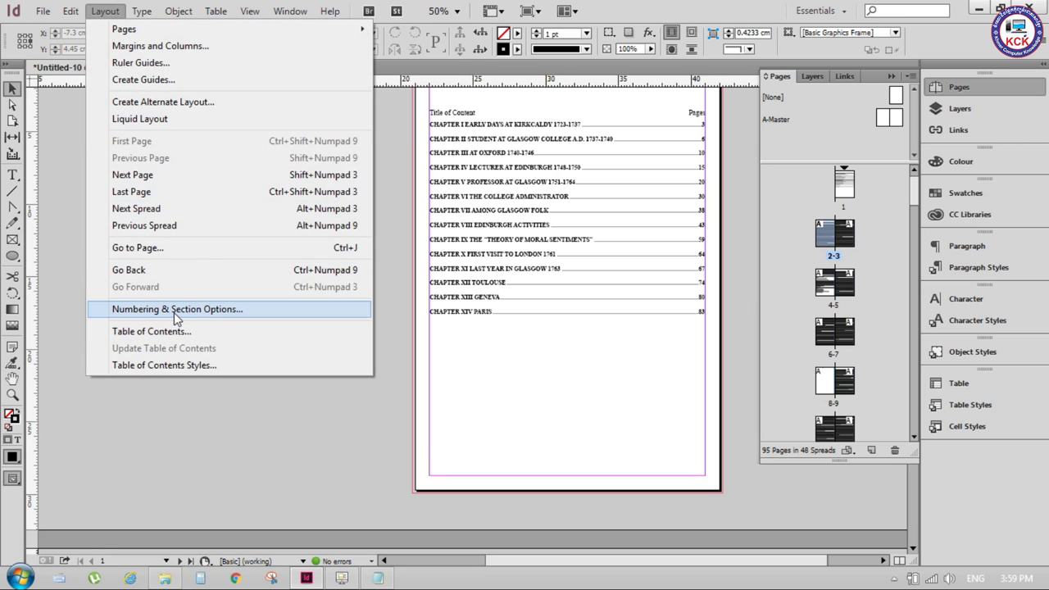
{"action": "left_click", "coordinate": [173, 310]}
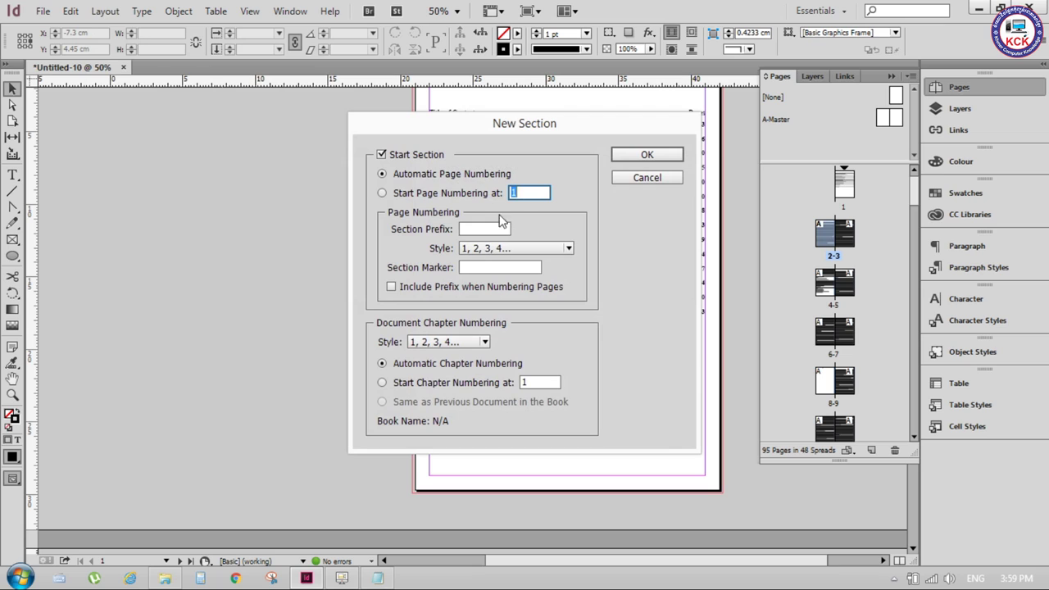
{"action": "left_click", "coordinate": [401, 197]}
{"action": "left_click", "coordinate": [525, 247]}
{"action": "left_click", "coordinate": [492, 280]}
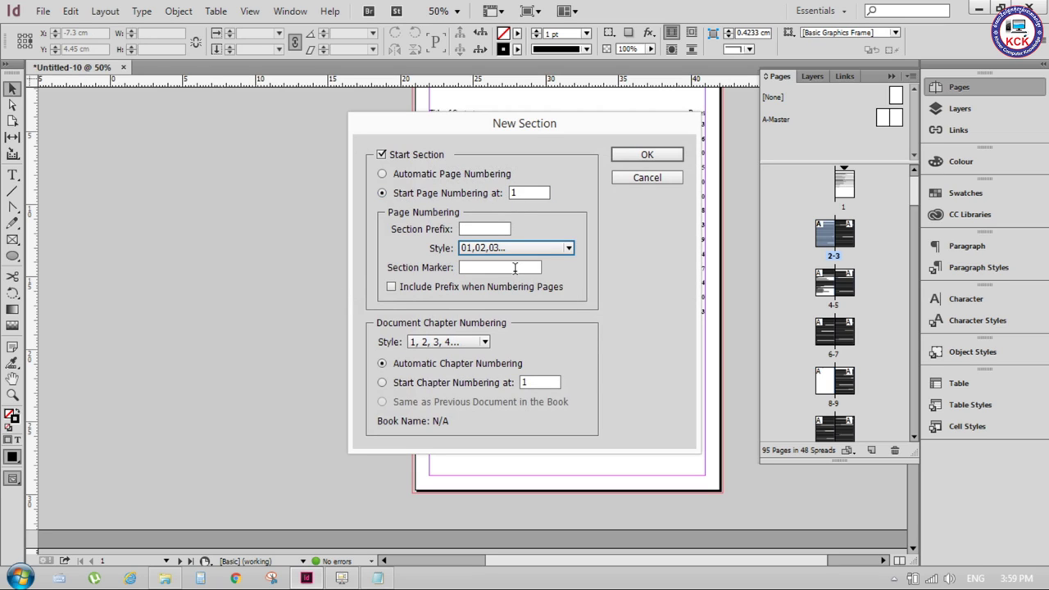
{"action": "left_click", "coordinate": [459, 342]}
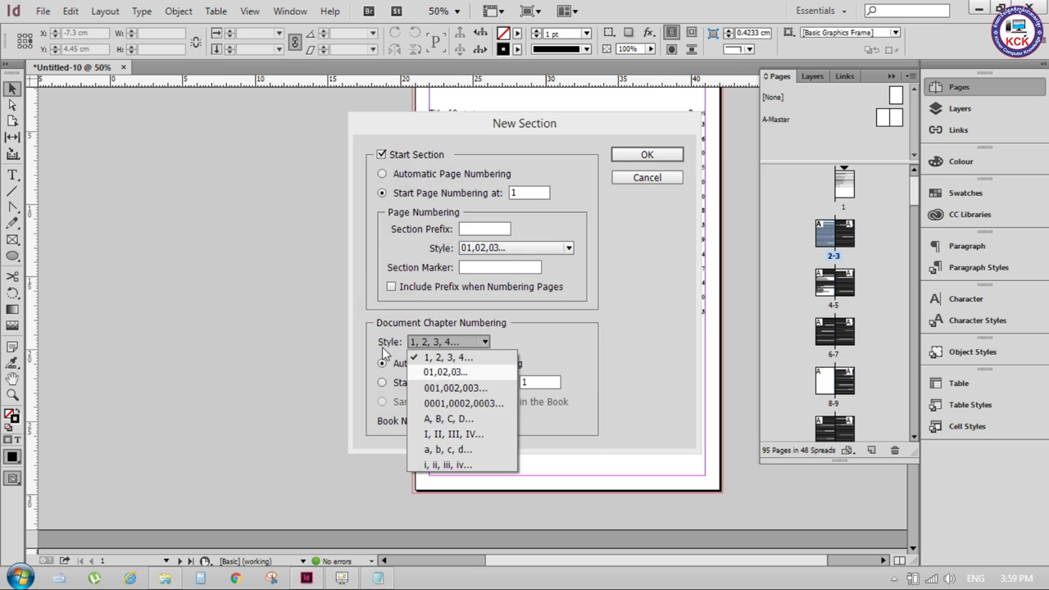
{"action": "left_click", "coordinate": [445, 372]}
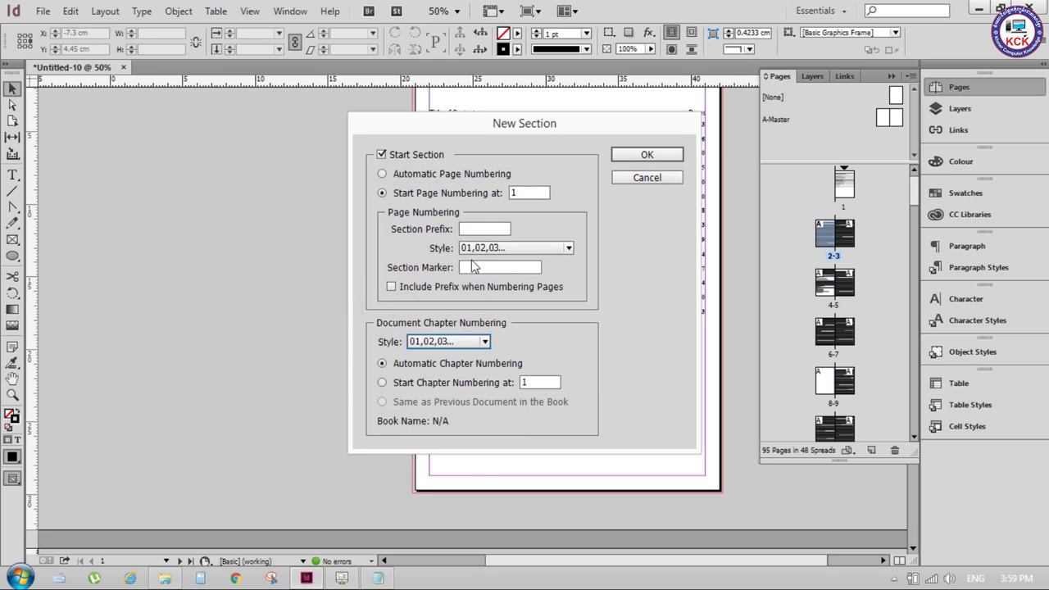
{"action": "left_click", "coordinate": [643, 157]}
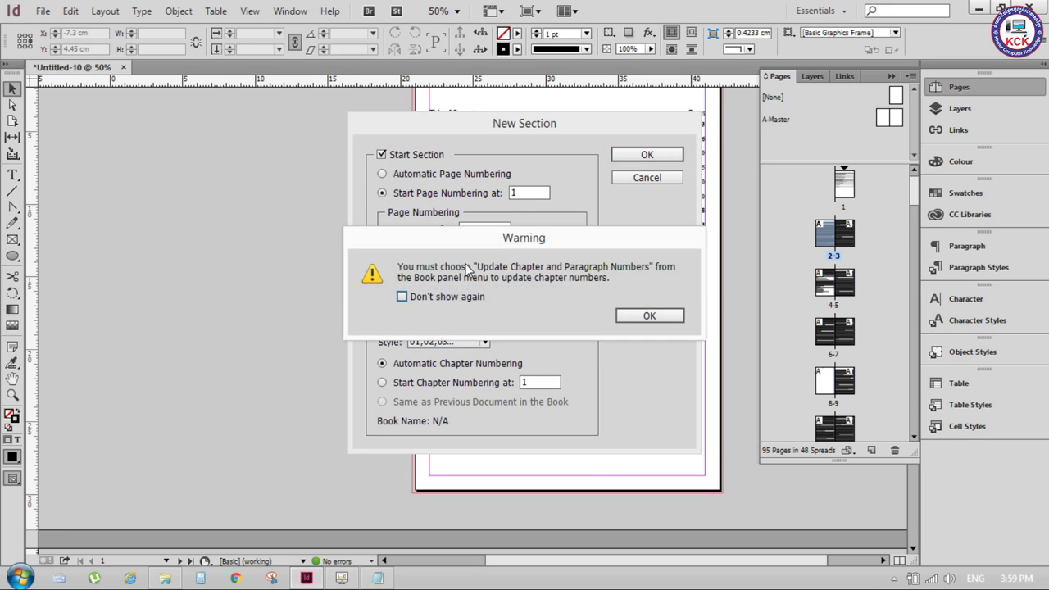
{"action": "left_click", "coordinate": [634, 316]}
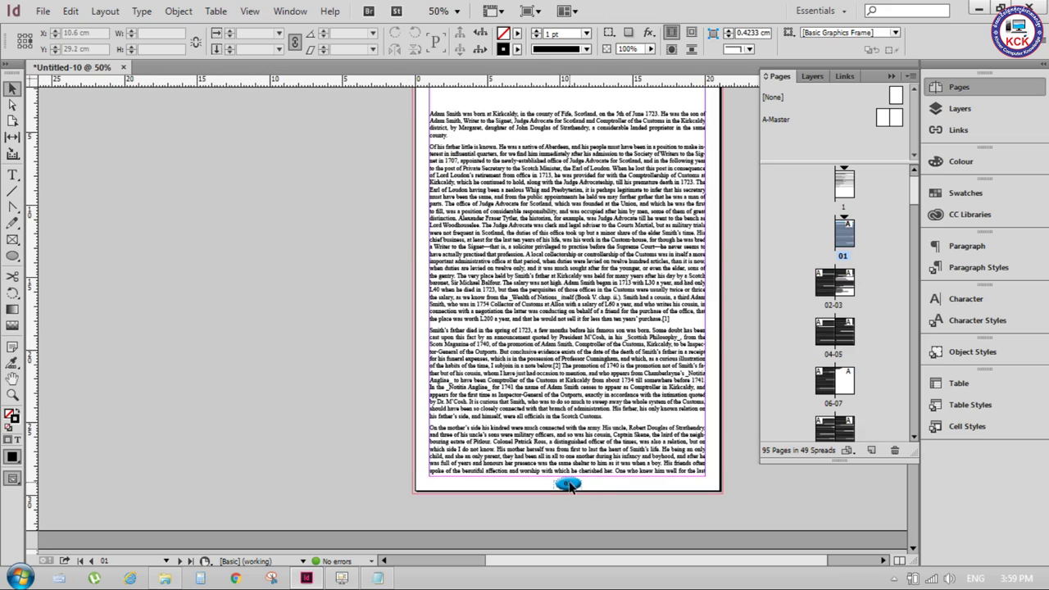
- Zoom and pan around the first body page to inspect its 01 page marker
{"action": "scroll", "coordinate": [569, 486], "scroll_direction": "up", "scroll_amount": 1}
{"action": "scroll", "coordinate": [569, 485], "scroll_direction": "up", "scroll_amount": 2}
{"action": "scroll", "coordinate": [569, 485], "scroll_direction": "up", "scroll_amount": 1}
{"action": "scroll", "coordinate": [631, 402], "scroll_direction": "right", "scroll_amount": 3}
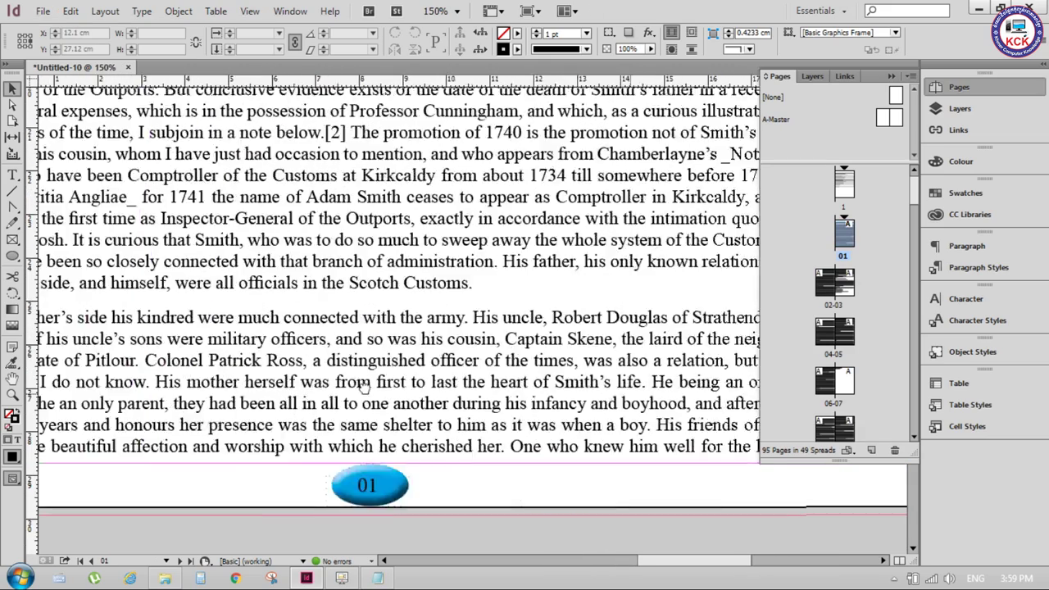
{"action": "scroll", "coordinate": [434, 283], "scroll_direction": "down", "scroll_amount": 2}
{"action": "scroll", "coordinate": [410, 303], "scroll_direction": "down", "scroll_amount": 3}
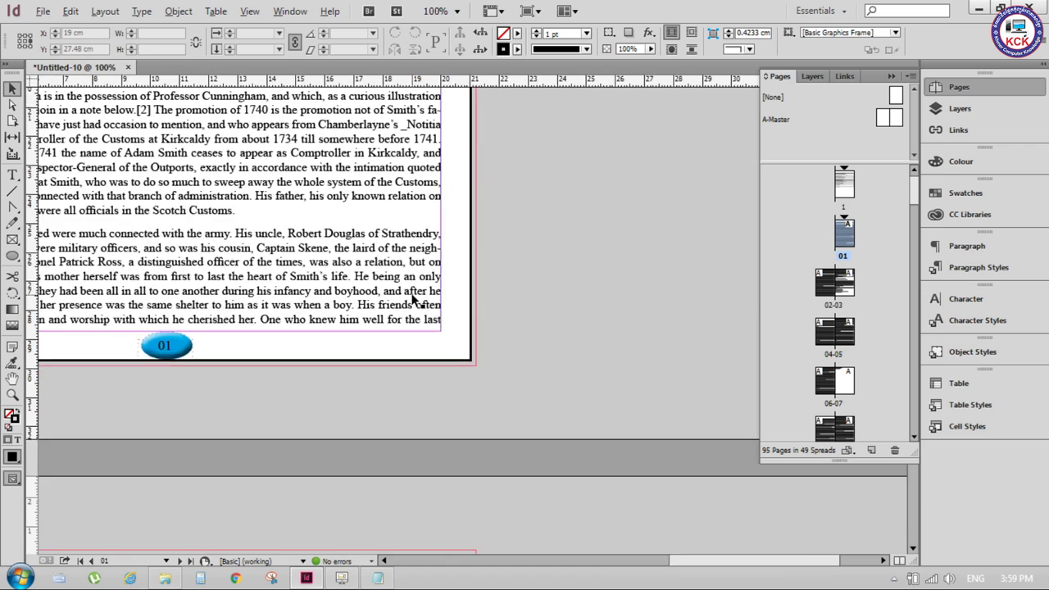
{"action": "scroll", "coordinate": [394, 312], "scroll_direction": "down", "scroll_amount": 2}
{"action": "scroll", "coordinate": [402, 322], "scroll_direction": "down", "scroll_amount": 2}
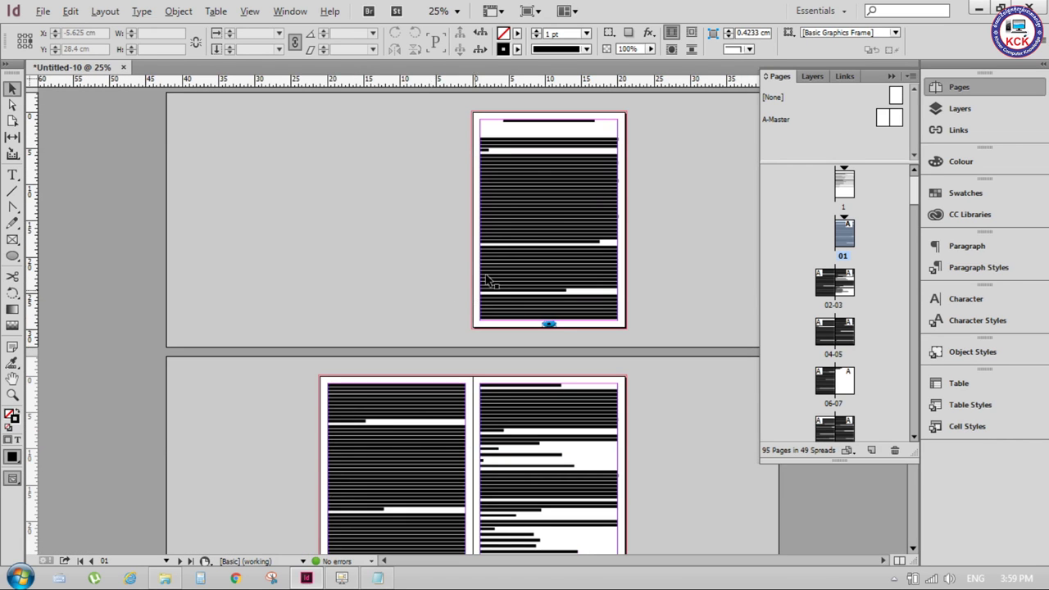
{"action": "scroll", "coordinate": [523, 216], "scroll_direction": "up", "scroll_amount": 2}
{"action": "scroll", "coordinate": [523, 216], "scroll_direction": "down", "scroll_amount": 3}
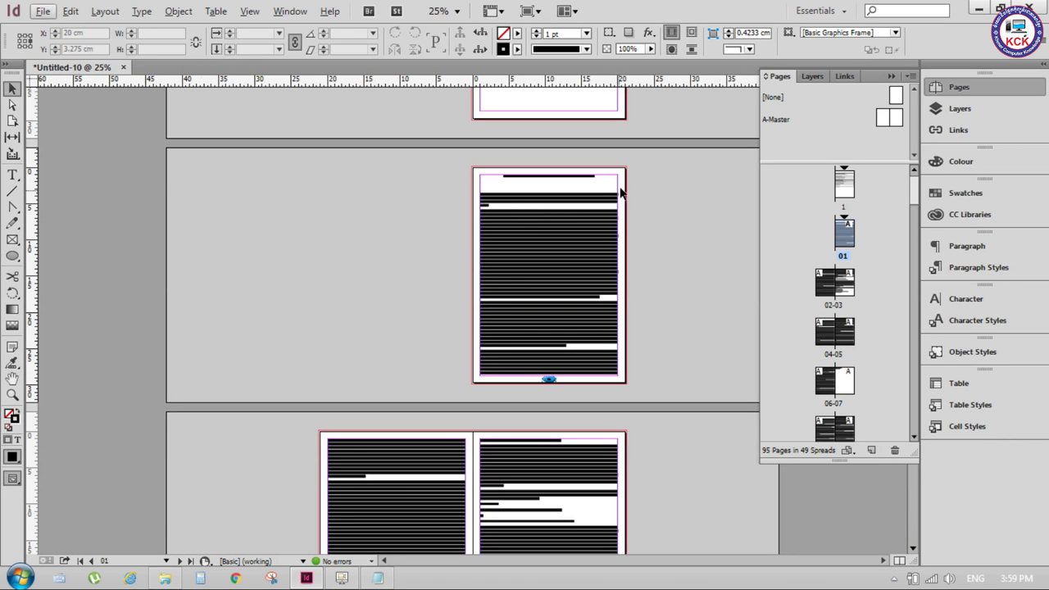
{"action": "scroll", "coordinate": [631, 270], "scroll_direction": "up", "scroll_amount": 3}
{"action": "scroll", "coordinate": [623, 287], "scroll_direction": "down", "scroll_amount": 2}
{"action": "scroll", "coordinate": [574, 352], "scroll_direction": "down", "scroll_amount": 2}
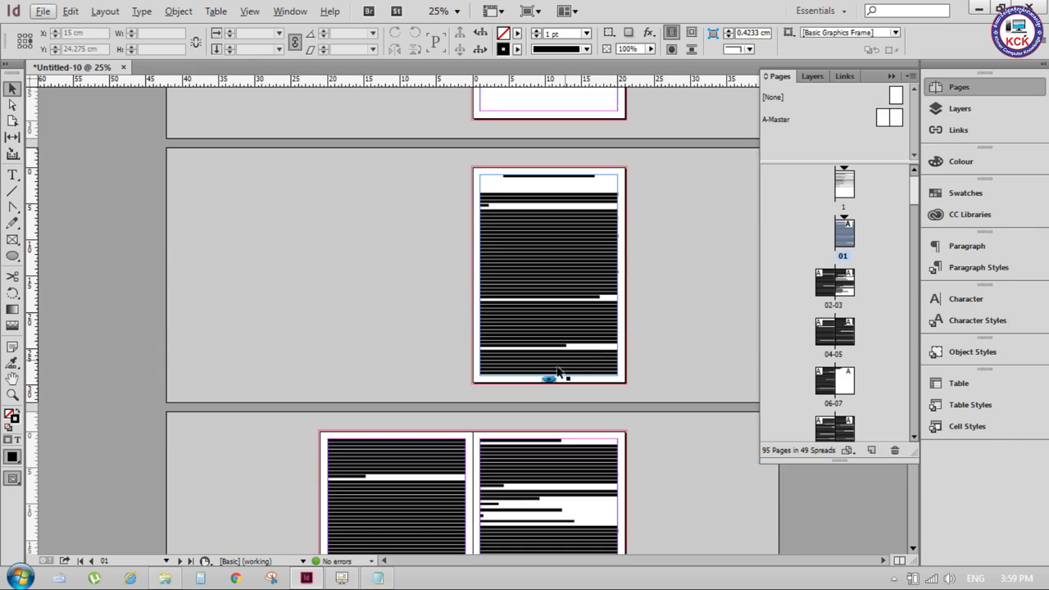
{"action": "scroll", "coordinate": [547, 373], "scroll_direction": "up", "scroll_amount": 1}
{"action": "scroll", "coordinate": [547, 374], "scroll_direction": "up", "scroll_amount": 1}
{"action": "scroll", "coordinate": [574, 369], "scroll_direction": "down", "scroll_amount": 1}
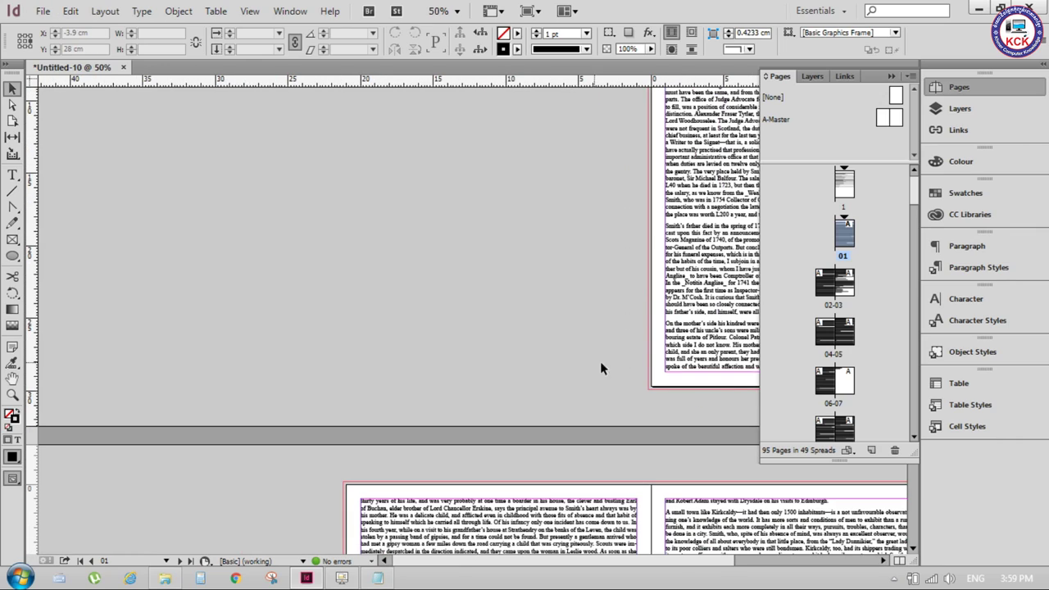
{"action": "left_click_drag", "start_coordinate": [599, 353], "coordinate": [261, 312]}
{"action": "scroll", "coordinate": [322, 348], "scroll_direction": "up", "scroll_amount": 2}
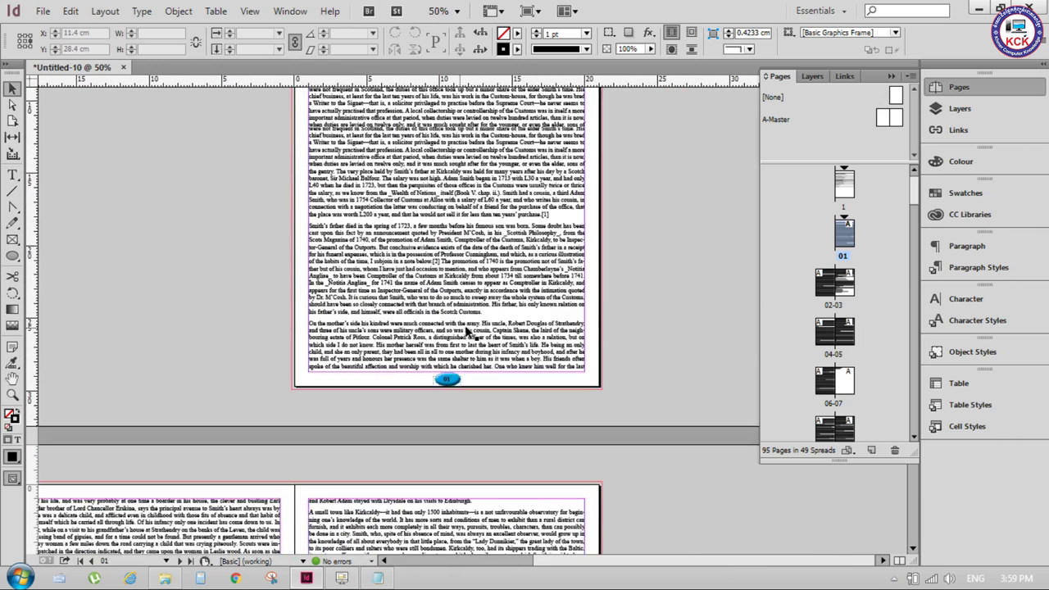
{"action": "scroll", "coordinate": [410, 312], "scroll_direction": "up", "scroll_amount": 4}
{"action": "scroll", "coordinate": [504, 263], "scroll_direction": "up", "scroll_amount": 3}
{"action": "scroll", "coordinate": [503, 263], "scroll_direction": "up", "scroll_amount": 2}
{"action": "scroll", "coordinate": [528, 227], "scroll_direction": "up", "scroll_amount": 1}
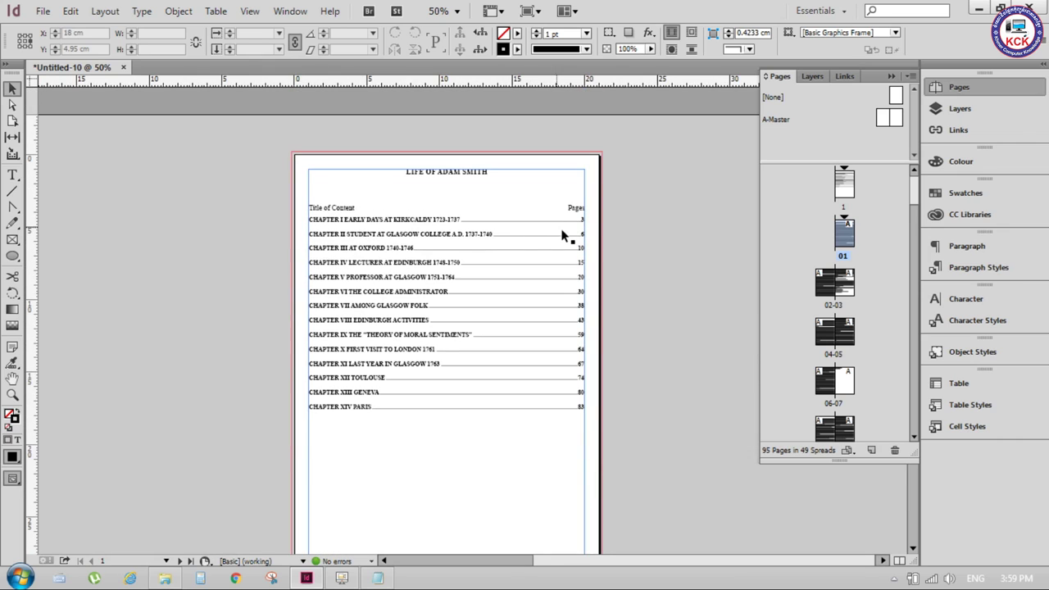
{"action": "scroll", "coordinate": [568, 234], "scroll_direction": "up", "scroll_amount": 2}
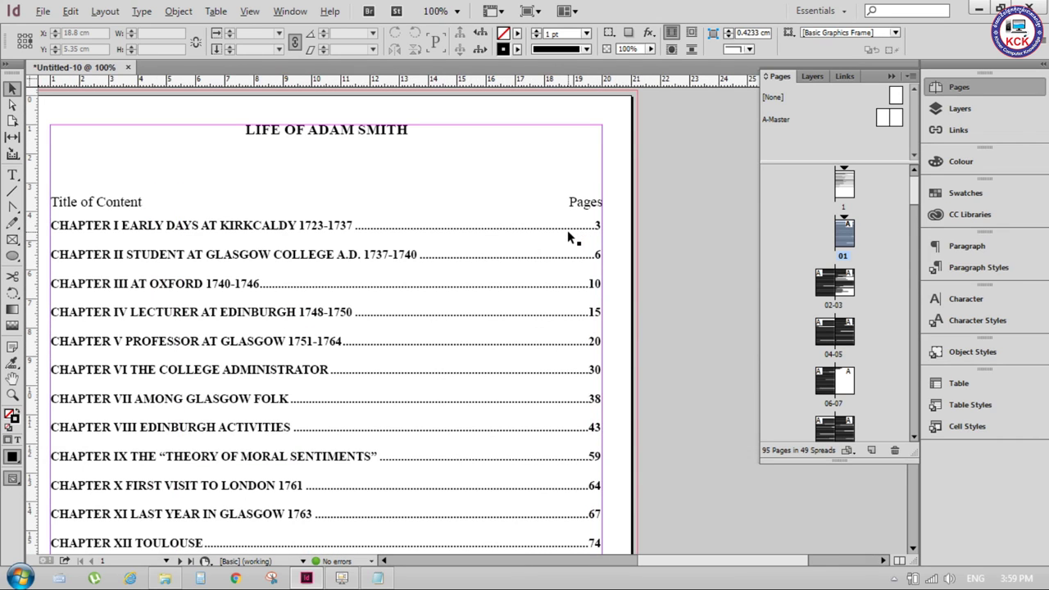
{"action": "key", "text": "alt"}
{"action": "scroll", "coordinate": [580, 205], "scroll_direction": "down", "scroll_amount": 2}
{"action": "scroll", "coordinate": [578, 246], "scroll_direction": "down", "scroll_amount": 4}
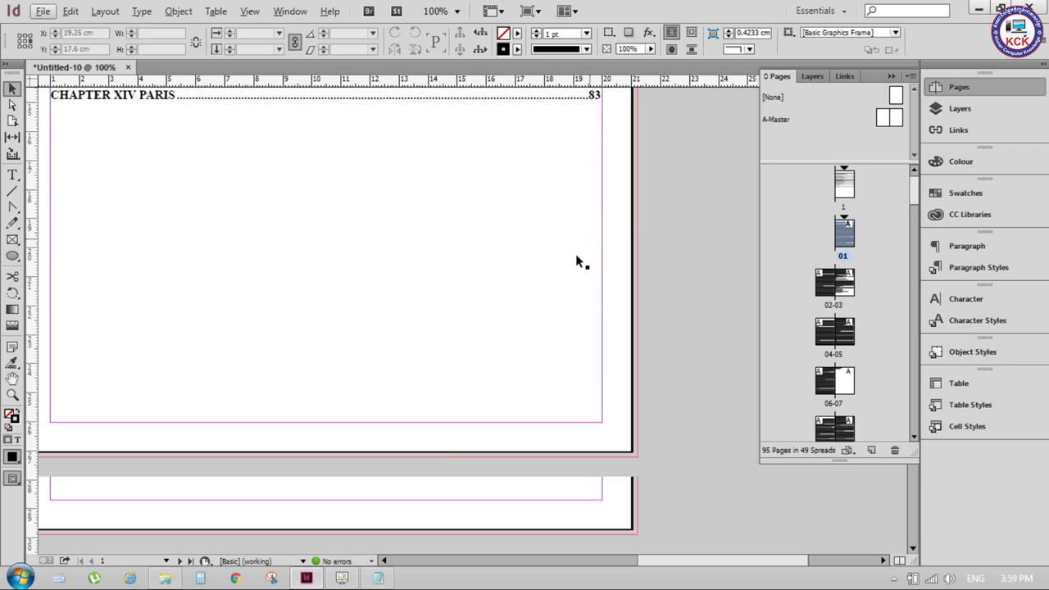
{"action": "scroll", "coordinate": [533, 262], "scroll_direction": "down", "scroll_amount": 3}
{"action": "scroll", "coordinate": [459, 279], "scroll_direction": "down", "scroll_amount": 1}
- Survey the Chapter I text, then return to the table of contents on page 1
{"action": "key", "text": "space"}
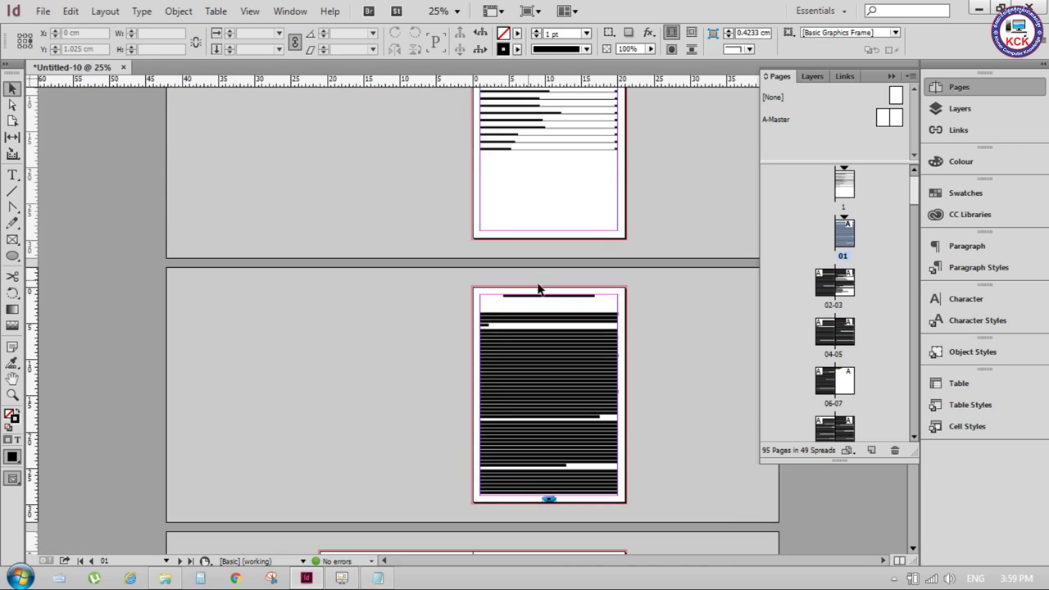
{"action": "left_click_drag", "start_coordinate": [431, 289], "coordinate": [555, 300]}
{"action": "left_click_drag", "start_coordinate": [464, 321], "coordinate": [405, 188]}
{"action": "scroll", "coordinate": [459, 246], "scroll_direction": "down", "scroll_amount": 5}
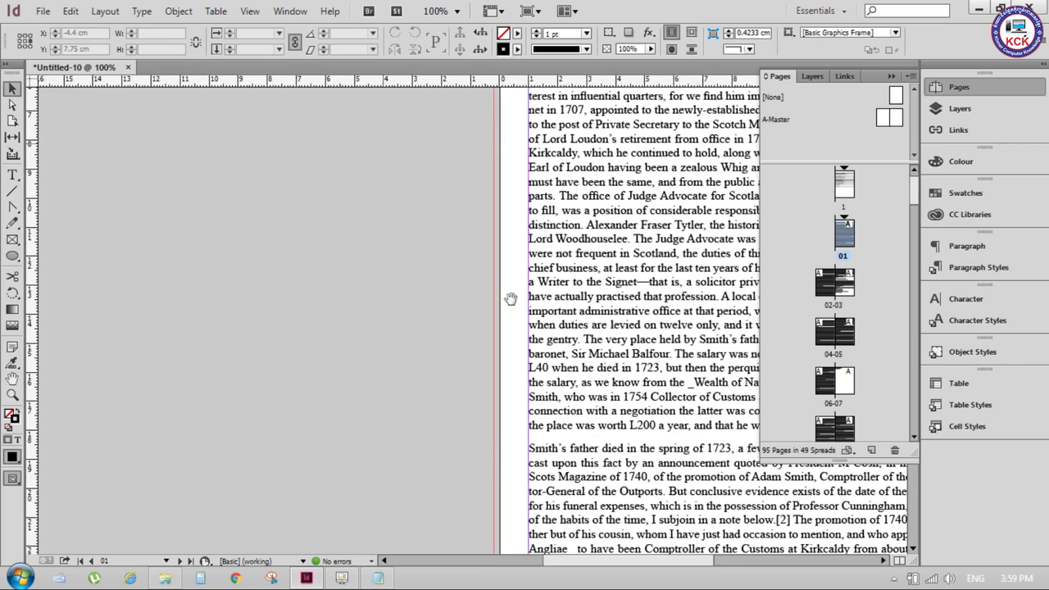
{"action": "left_click_drag", "start_coordinate": [511, 298], "coordinate": [476, 242]}
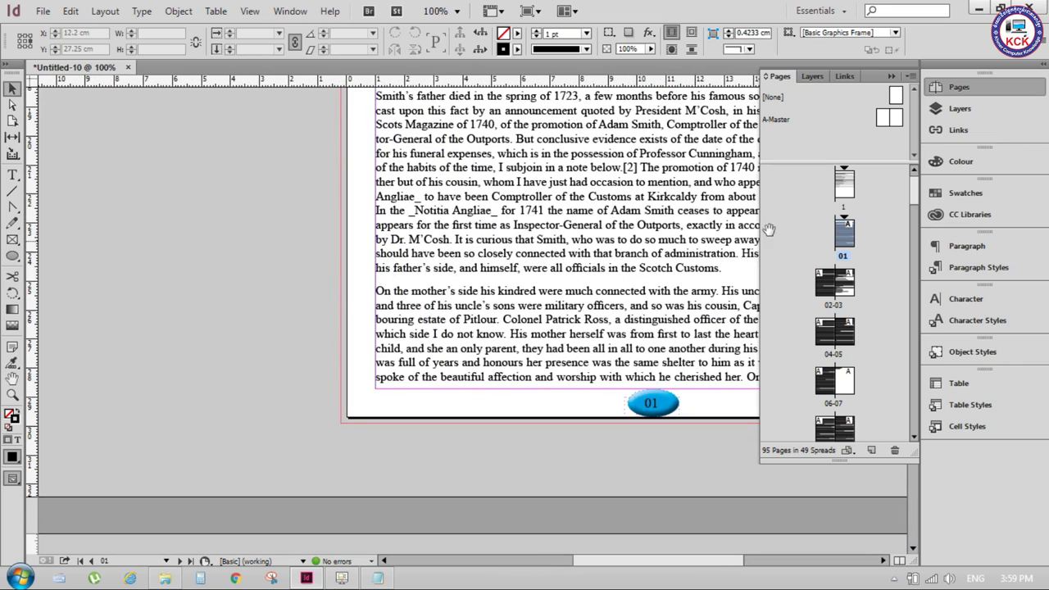
{"action": "double_click", "coordinate": [845, 191]}
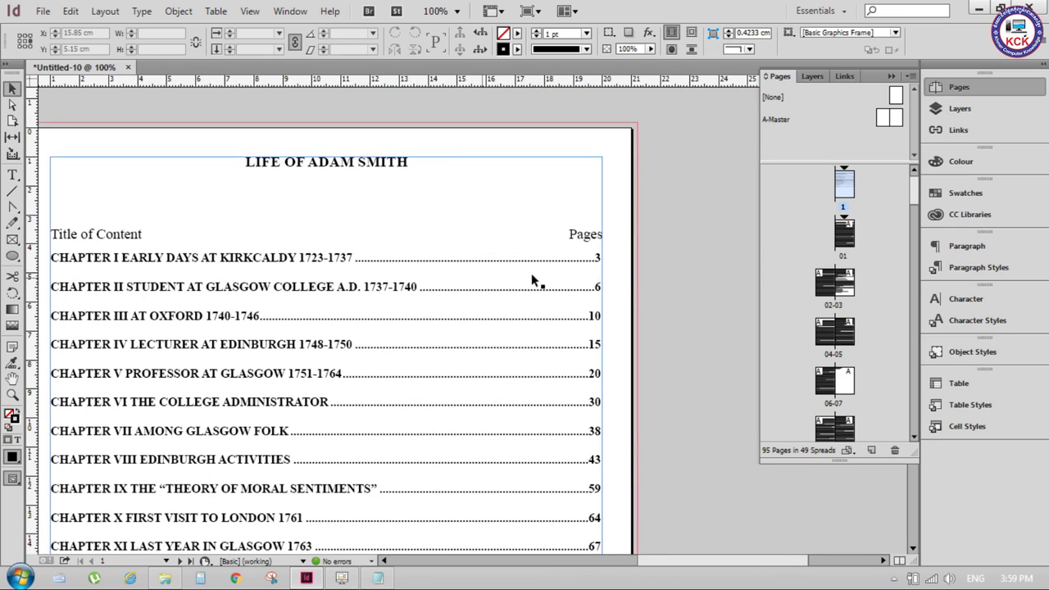
- Select the table of contents text with the Type tool
{"action": "left_click", "coordinate": [589, 271]}
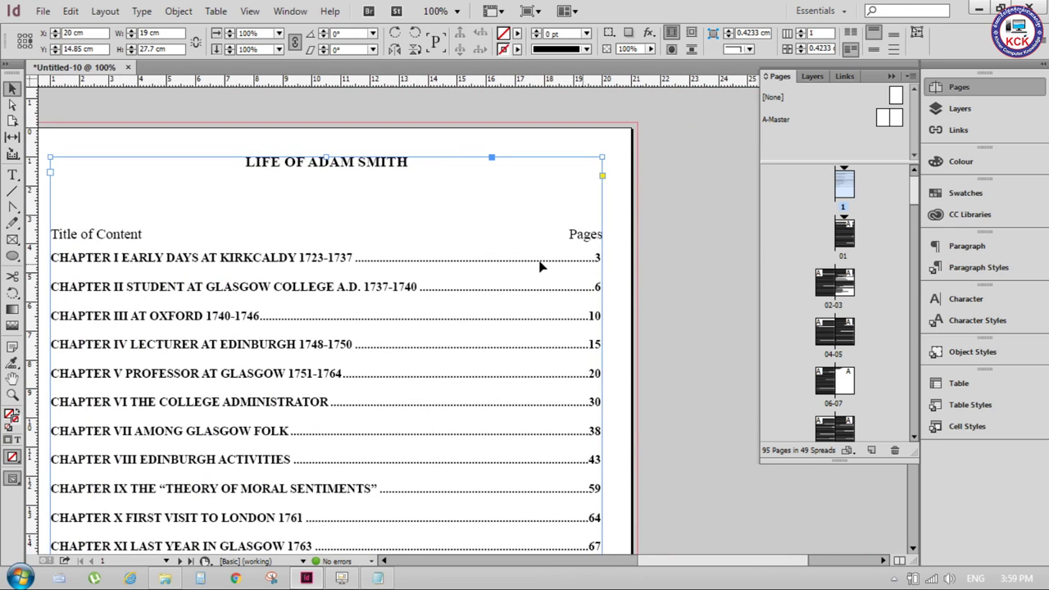
{"action": "scroll", "coordinate": [459, 310], "scroll_direction": "down", "scroll_amount": 3}
{"action": "scroll", "coordinate": [459, 310], "scroll_direction": "down", "scroll_amount": 3}
{"action": "scroll", "coordinate": [501, 320], "scroll_direction": "down", "scroll_amount": 5}
{"action": "scroll", "coordinate": [539, 337], "scroll_direction": "down", "scroll_amount": 1}
{"action": "scroll", "coordinate": [543, 337], "scroll_direction": "down", "scroll_amount": 3}
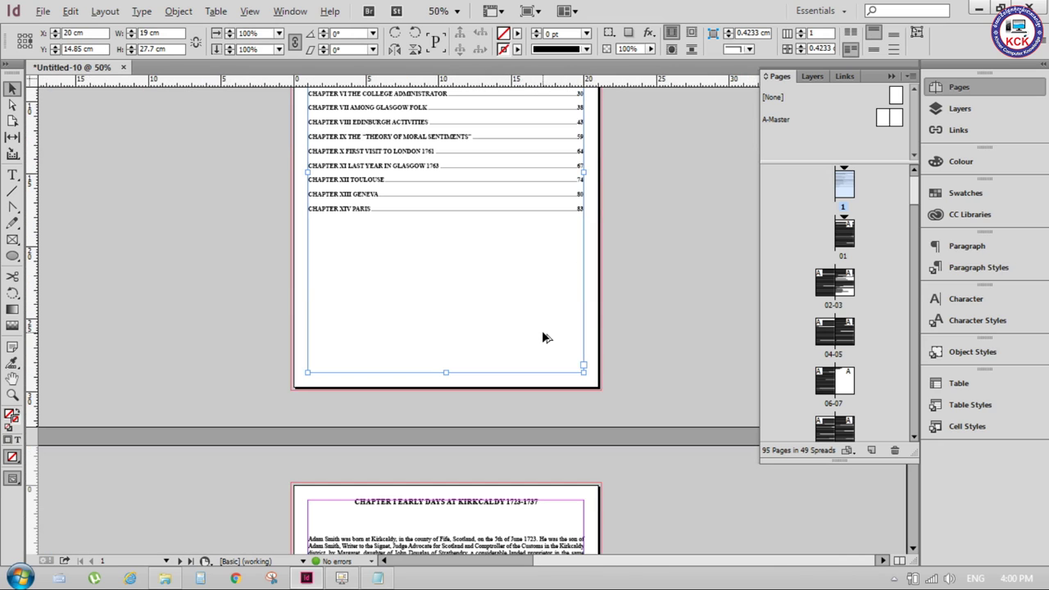
{"action": "scroll", "coordinate": [542, 332], "scroll_direction": "down", "scroll_amount": 2, "text": "alt"}
{"action": "left_click", "coordinate": [13, 175]}
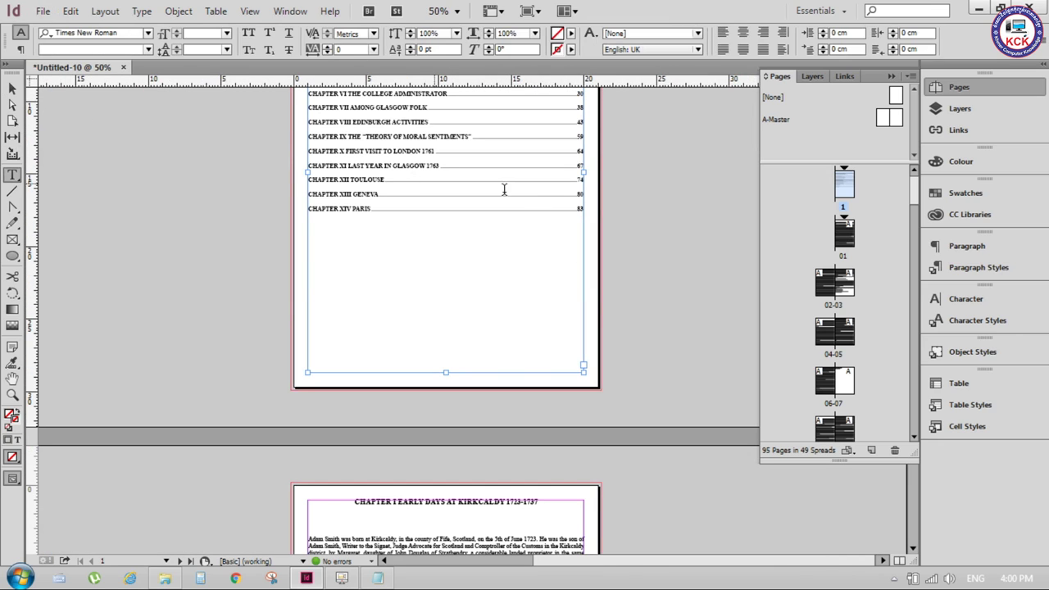
{"action": "left_click_drag", "start_coordinate": [581, 209], "coordinate": [311, 151]}
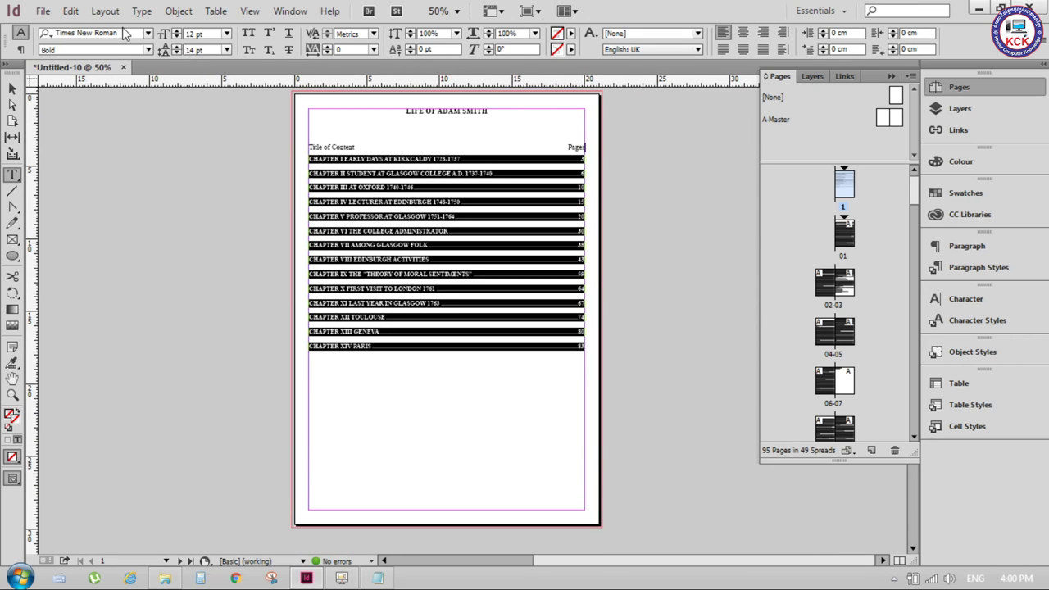
- Update the table of contents, setting the update notice to not show again
{"action": "left_click", "coordinate": [105, 11]}
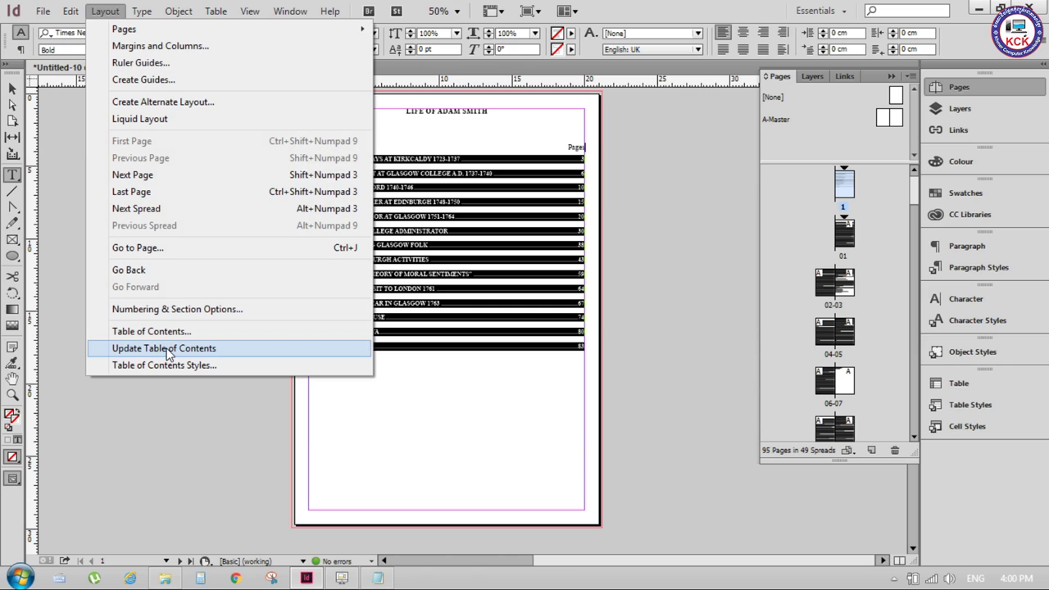
{"action": "left_click", "coordinate": [168, 348]}
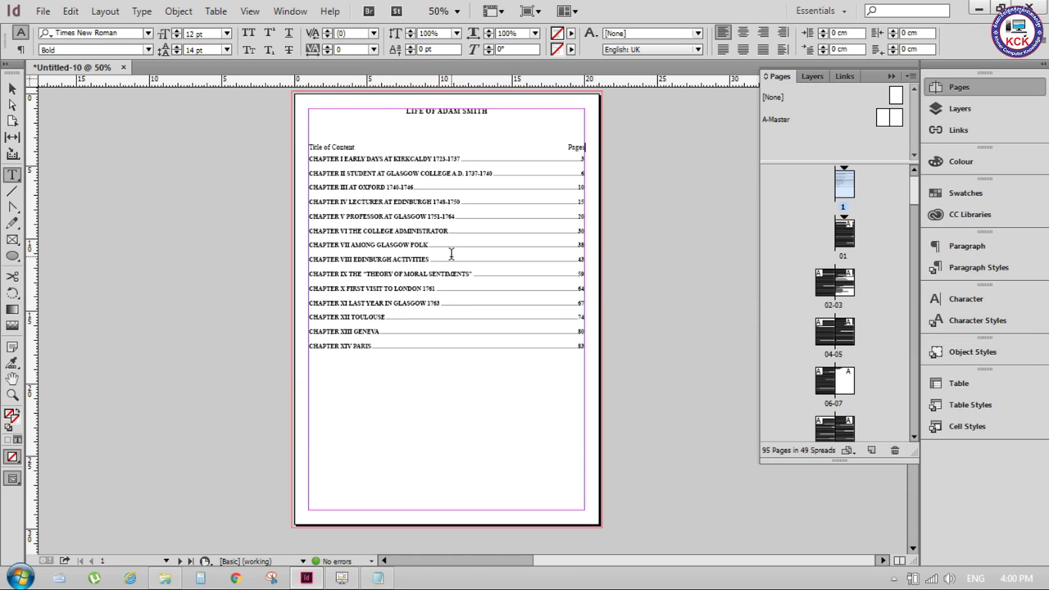
{"action": "left_click", "coordinate": [105, 10]}
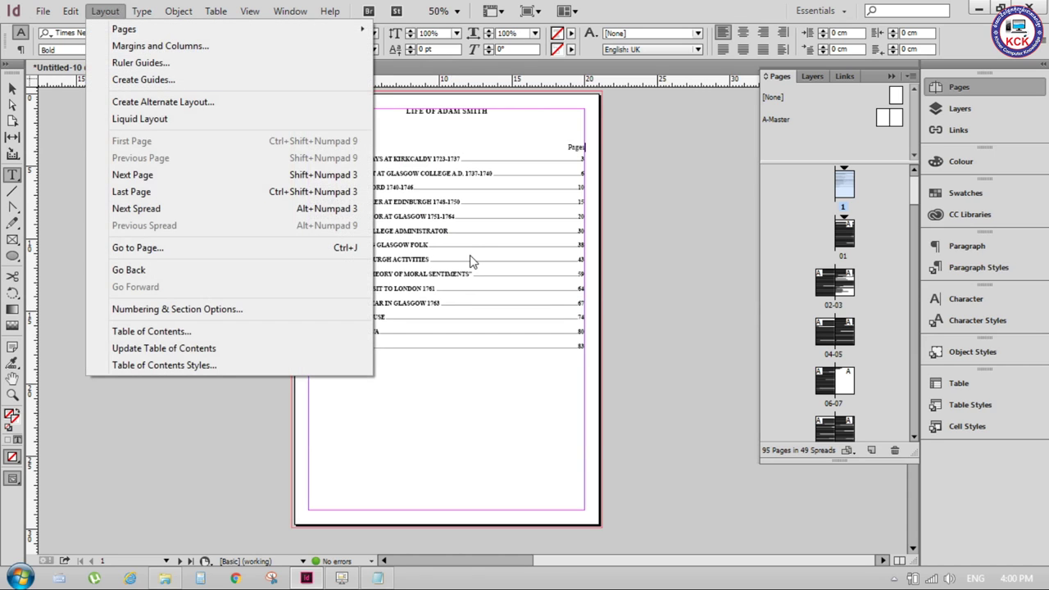
{"action": "left_click", "coordinate": [469, 255]}
{"action": "left_click", "coordinate": [105, 11]}
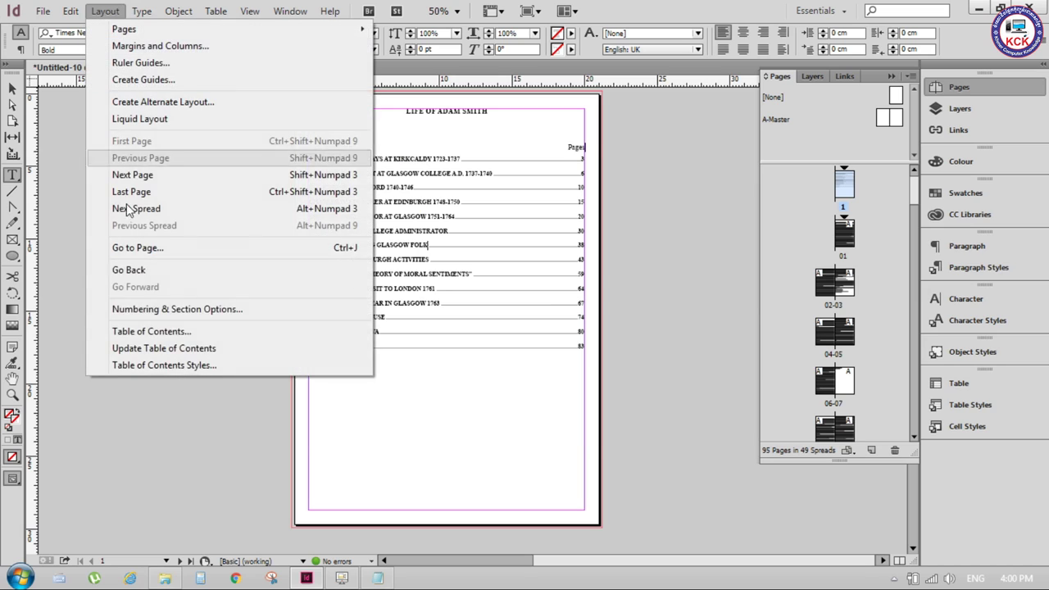
{"action": "left_click", "coordinate": [167, 352]}
{"action": "left_click", "coordinate": [461, 296]}
{"action": "left_click", "coordinate": [656, 317]}
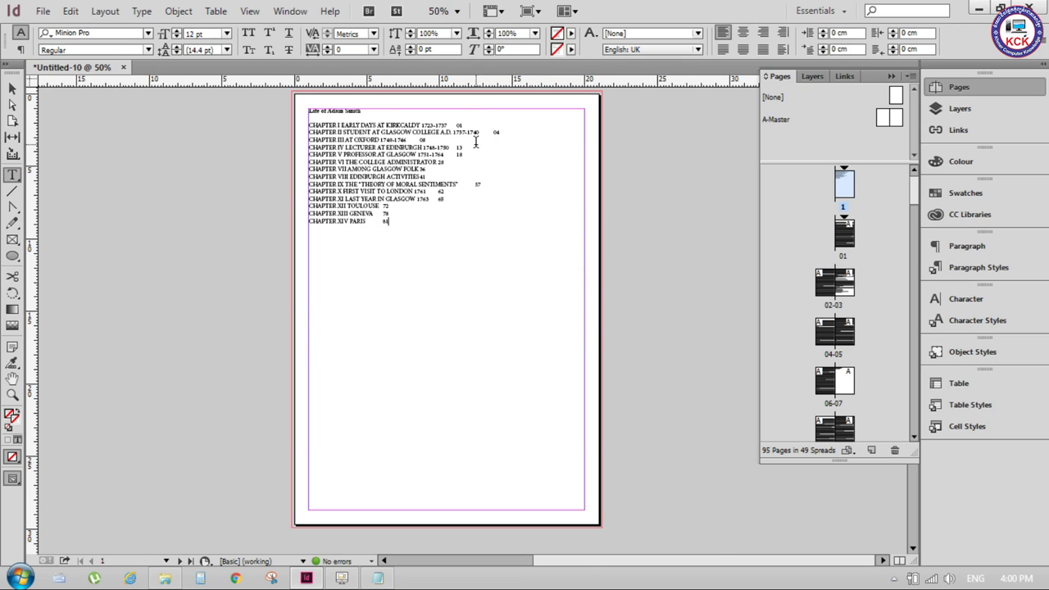
- Delete the contents lines from chapter II's end through chapter VI
{"action": "key", "text": "ctrl+1"}
{"action": "left_click_drag", "start_coordinate": [452, 123], "coordinate": [144, 197]}
{"action": "key", "text": "BackSpace"}
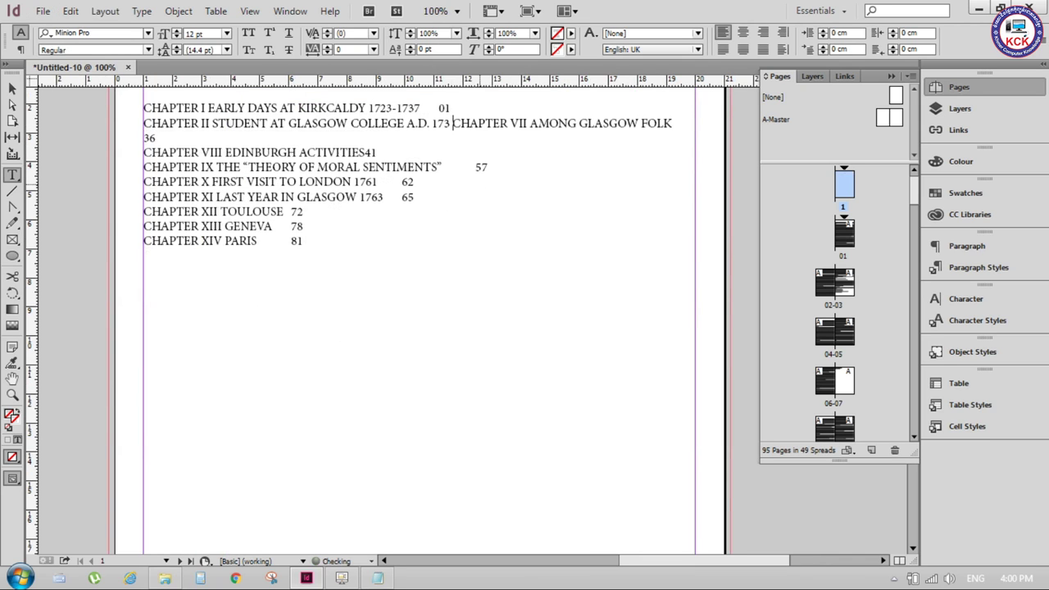
- Apply Table of Content Style to all the contents text
{"action": "mouse_move", "coordinate": [331, 244]}
{"action": "left_mouse_down"}
{"action": "mouse_move", "coordinate": [76, 71]}
{"action": "mouse_move", "coordinate": [135, 256]}
{"action": "left_mouse_up"}
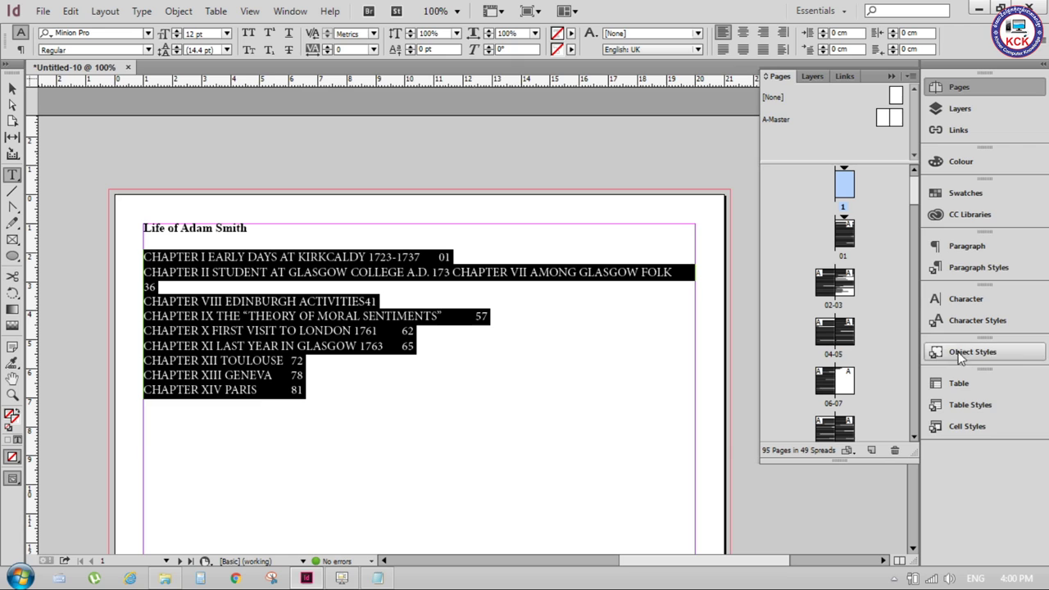
{"action": "left_click", "coordinate": [980, 267]}
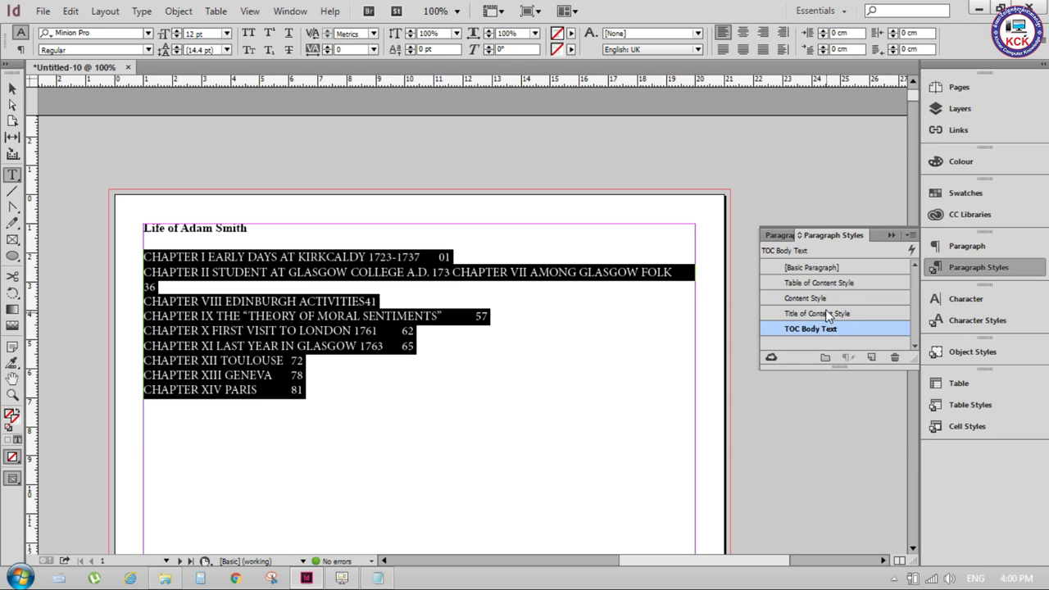
{"action": "left_click", "coordinate": [817, 283]}
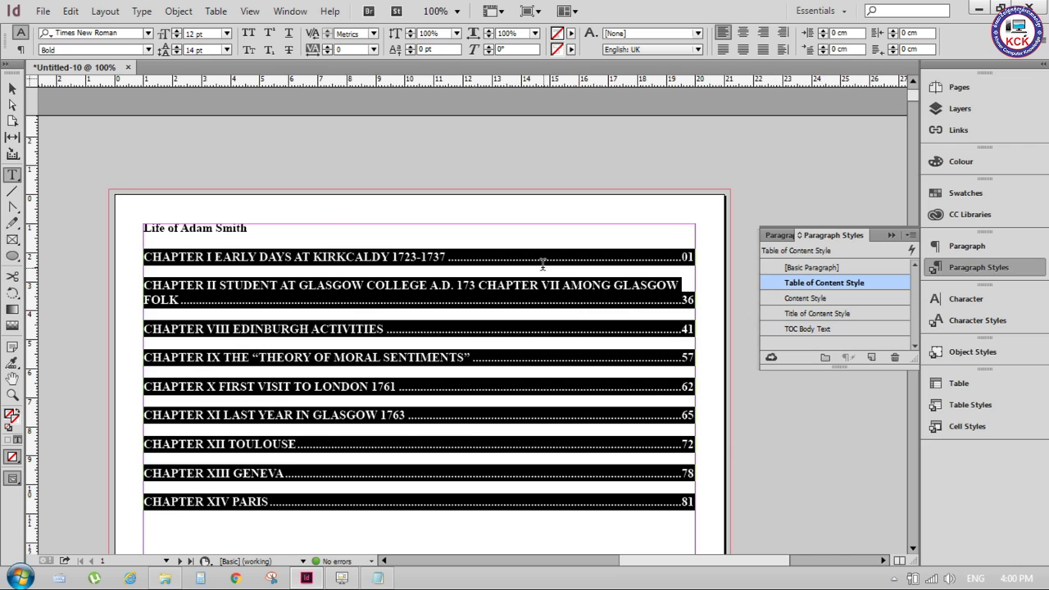
{"action": "left_click", "coordinate": [530, 259]}
{"action": "scroll", "coordinate": [531, 259], "scroll_direction": "down", "scroll_amount": 1}
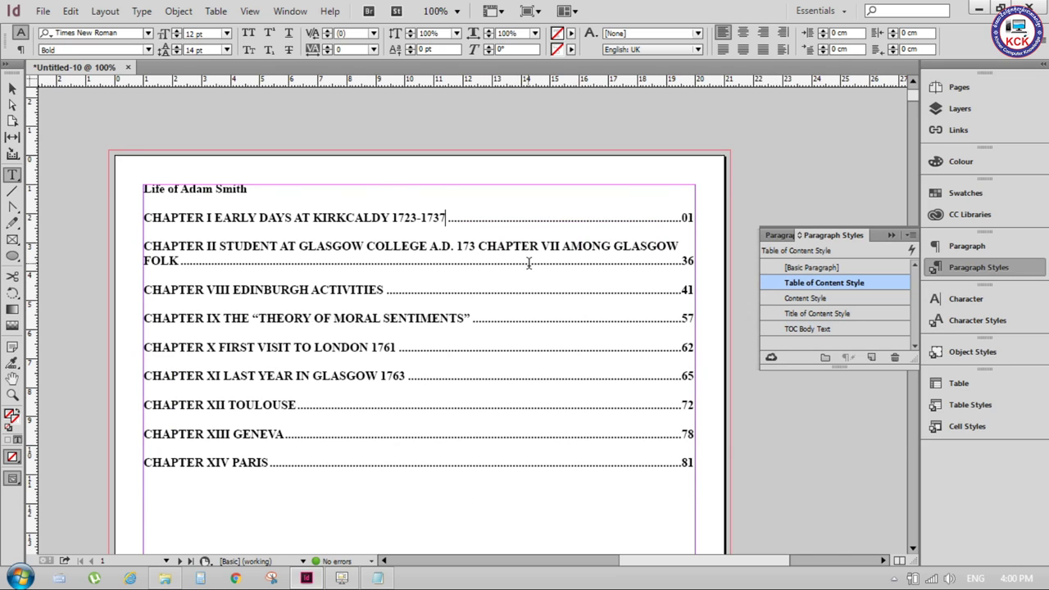
{"action": "scroll", "coordinate": [531, 262], "scroll_direction": "down", "scroll_amount": 1}
{"action": "scroll", "coordinate": [530, 264], "scroll_direction": "down", "scroll_amount": 1}
{"action": "scroll", "coordinate": [530, 264], "scroll_direction": "up", "scroll_amount": 1}
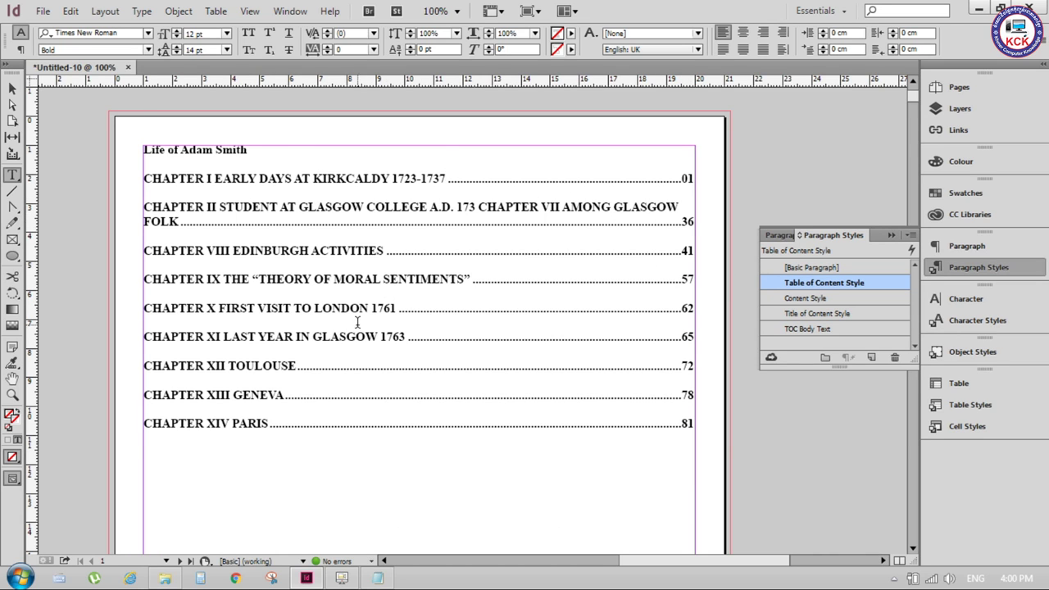
- Scroll through the contents list to review the merged chapter entries
{"action": "scroll", "coordinate": [433, 375], "scroll_direction": "down", "scroll_amount": 4}
{"action": "scroll", "coordinate": [436, 377], "scroll_direction": "down", "scroll_amount": 2}
{"action": "scroll", "coordinate": [435, 377], "scroll_direction": "down", "scroll_amount": 8}
{"action": "scroll", "coordinate": [436, 381], "scroll_direction": "down", "scroll_amount": 1}
{"action": "scroll", "coordinate": [436, 387], "scroll_direction": "down", "scroll_amount": 2}
{"action": "scroll", "coordinate": [436, 387], "scroll_direction": "up", "scroll_amount": 4}
{"action": "scroll", "coordinate": [525, 340], "scroll_direction": "up", "scroll_amount": 3}
{"action": "scroll", "coordinate": [526, 340], "scroll_direction": "up", "scroll_amount": 2}
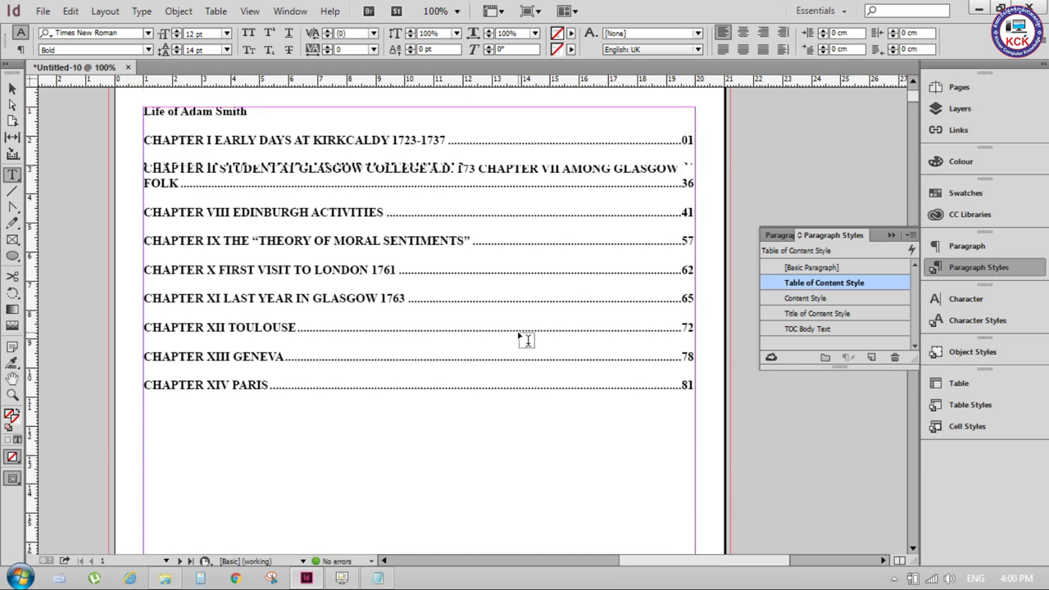
{"action": "scroll", "coordinate": [525, 340], "scroll_direction": "up", "scroll_amount": 2}
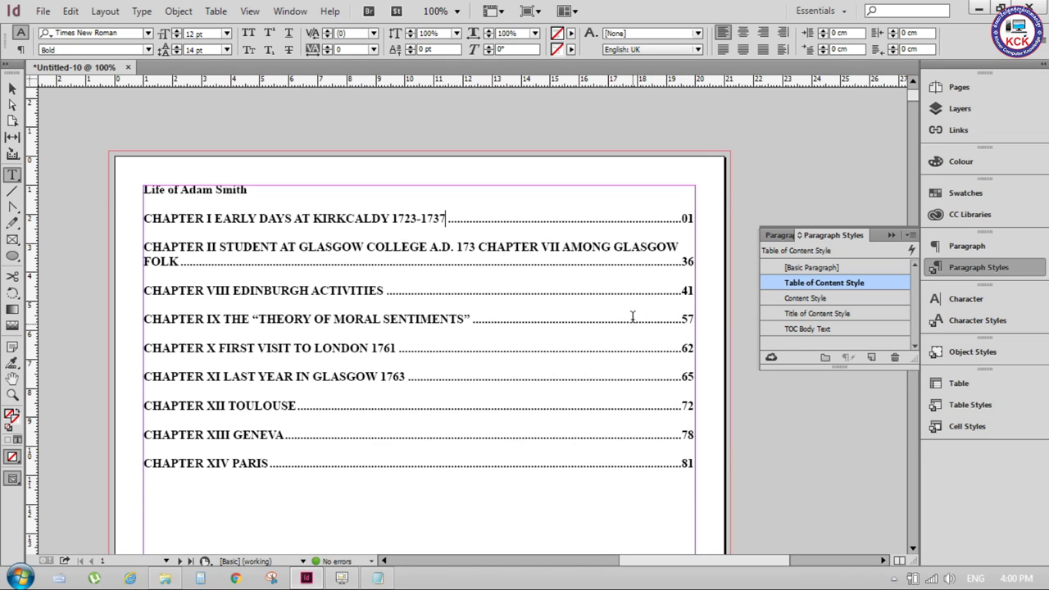
{"action": "scroll", "coordinate": [632, 317], "scroll_direction": "up", "scroll_amount": 1}
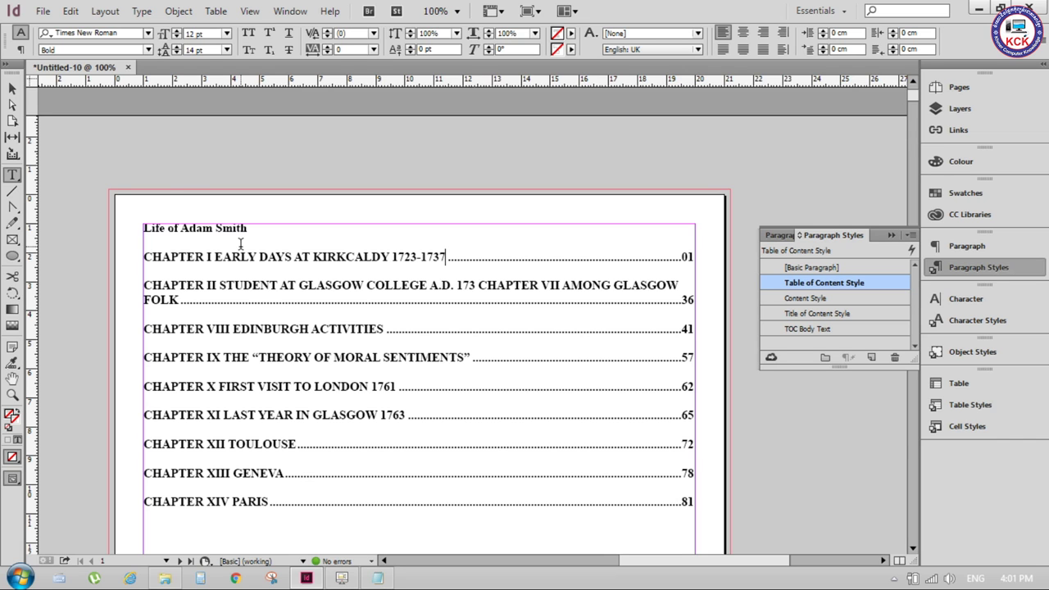
{"action": "scroll", "coordinate": [240, 244], "scroll_direction": "down", "scroll_amount": 2}
{"action": "scroll", "coordinate": [304, 368], "scroll_direction": "down", "scroll_amount": 6}
{"action": "scroll", "coordinate": [304, 368], "scroll_direction": "down", "scroll_amount": 5}
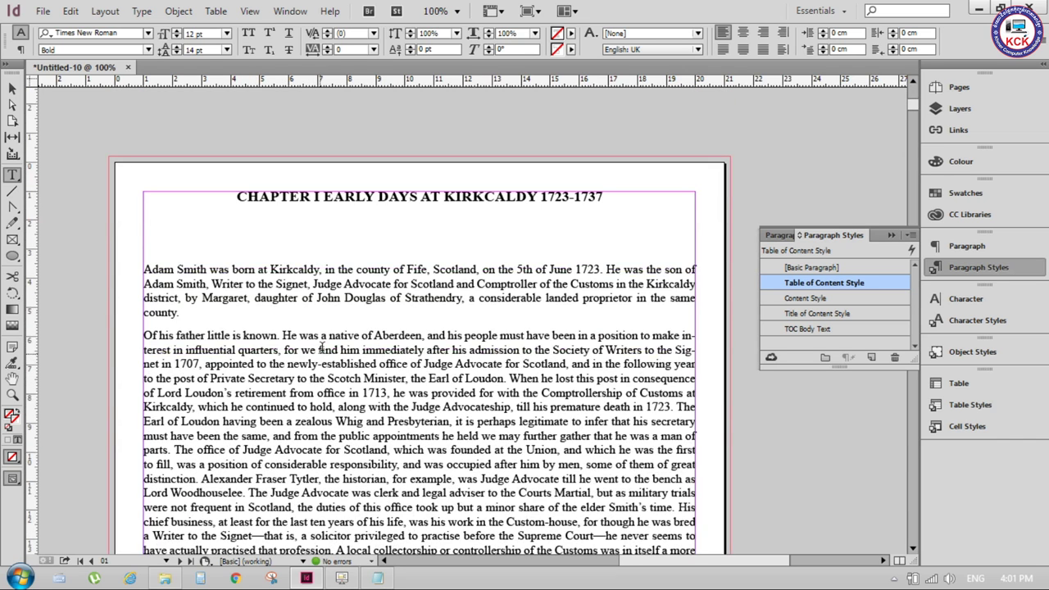
{"action": "scroll", "coordinate": [322, 345], "scroll_direction": "up", "scroll_amount": 5}
{"action": "scroll", "coordinate": [323, 345], "scroll_direction": "up", "scroll_amount": 5}
{"action": "scroll", "coordinate": [323, 347], "scroll_direction": "up", "scroll_amount": 2}
{"action": "scroll", "coordinate": [373, 307], "scroll_direction": "up", "scroll_amount": 2}
{"action": "scroll", "coordinate": [397, 296], "scroll_direction": "up", "scroll_amount": 2}
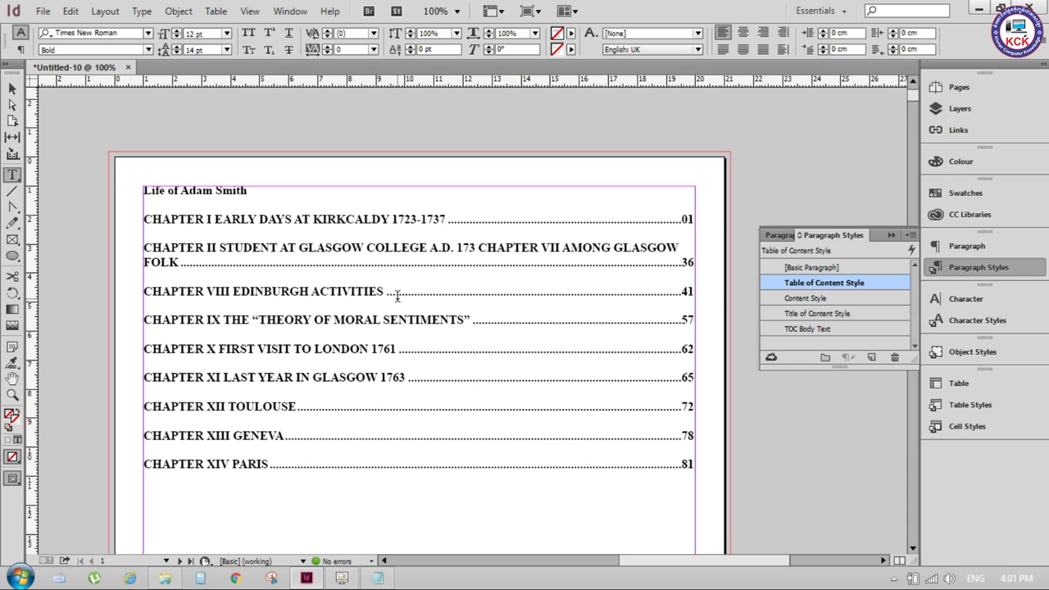
{"action": "scroll", "coordinate": [403, 289], "scroll_direction": "up", "scroll_amount": 1}
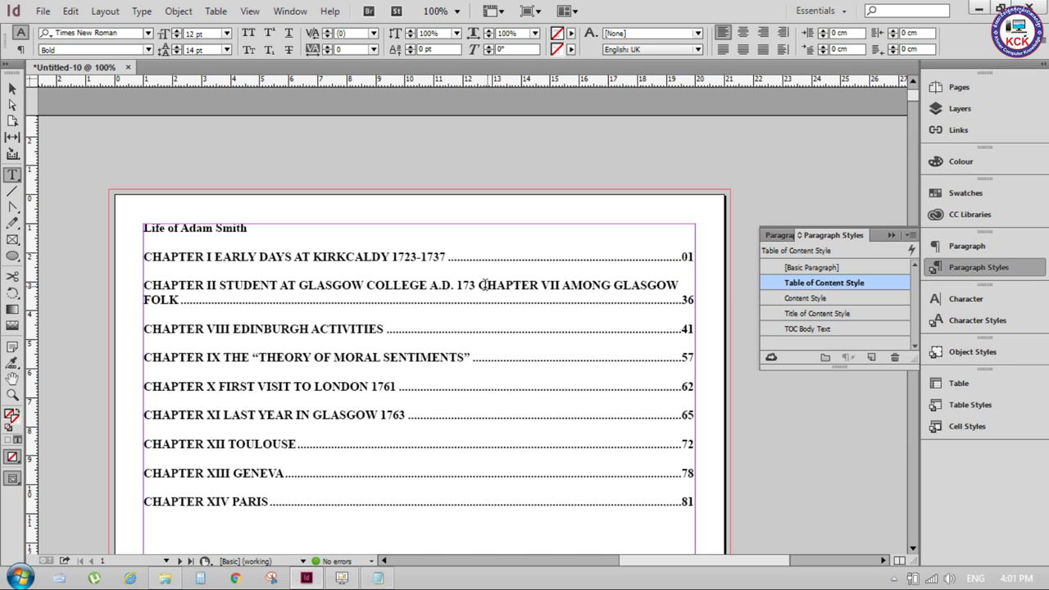
- Undo twice before CHAPTER VII to restore chapters III–VI, then select entries II through XIV
{"action": "left_click", "coordinate": [479, 285]}
{"action": "scroll", "coordinate": [557, 285], "scroll_direction": "down", "scroll_amount": 2}
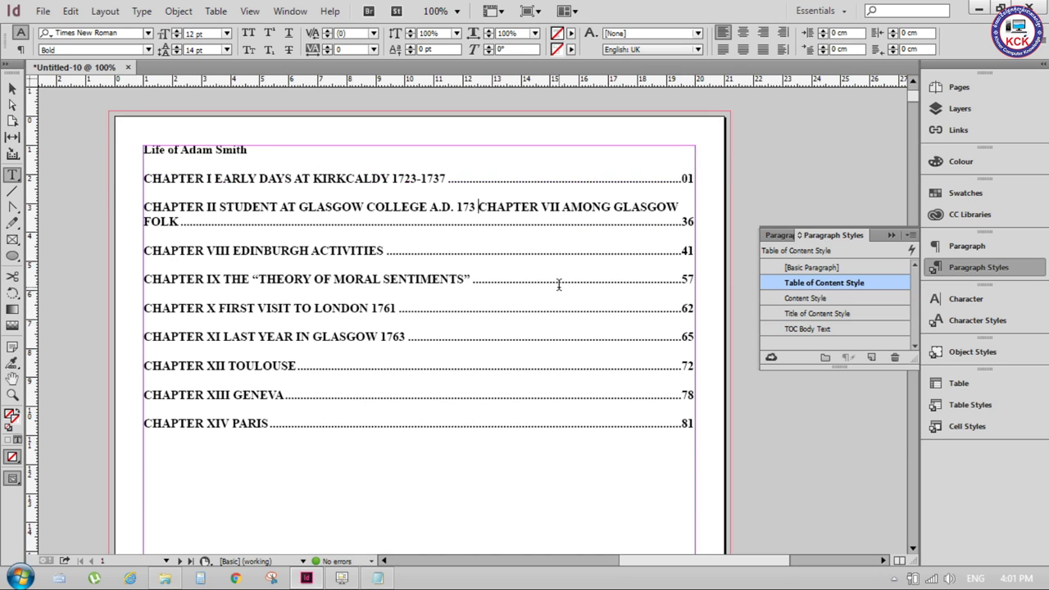
{"action": "key", "text": "ctrl+z"}
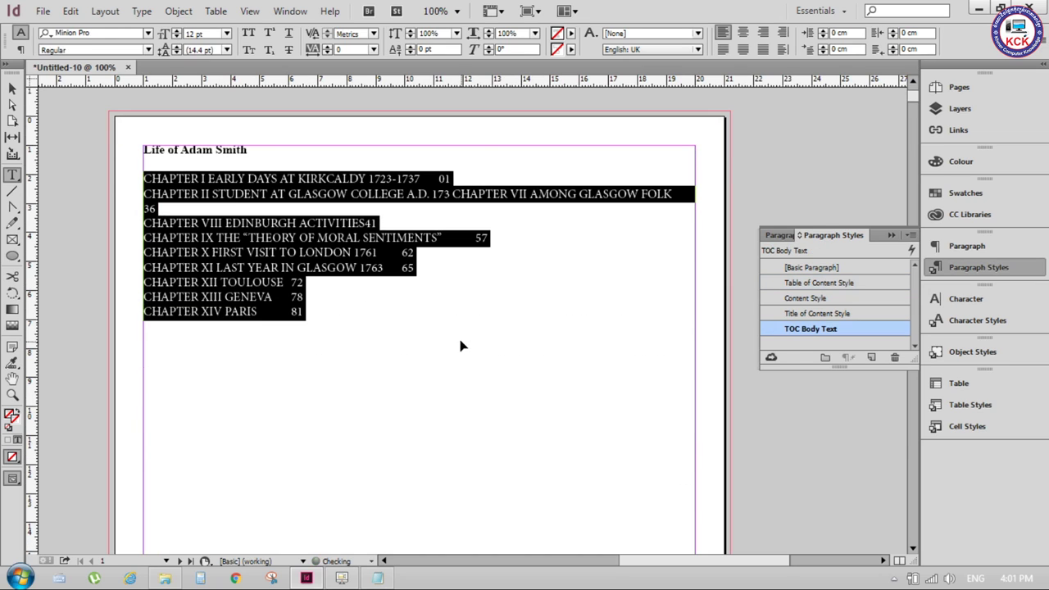
{"action": "key", "text": "ctrl+z"}
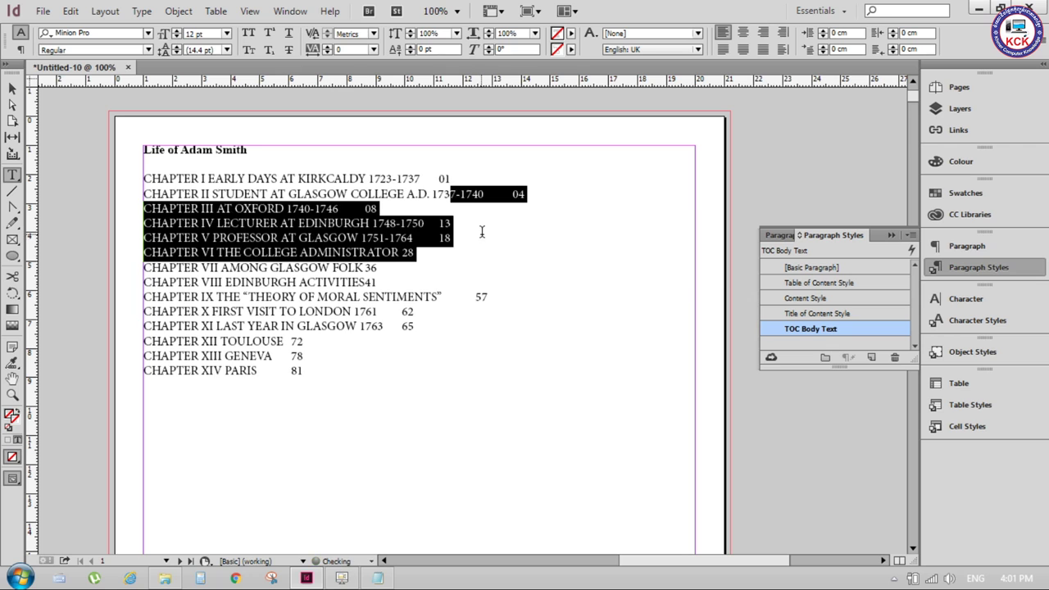
{"action": "left_click", "coordinate": [482, 232]}
{"action": "left_click_drag", "start_coordinate": [328, 376], "coordinate": [102, 177]}
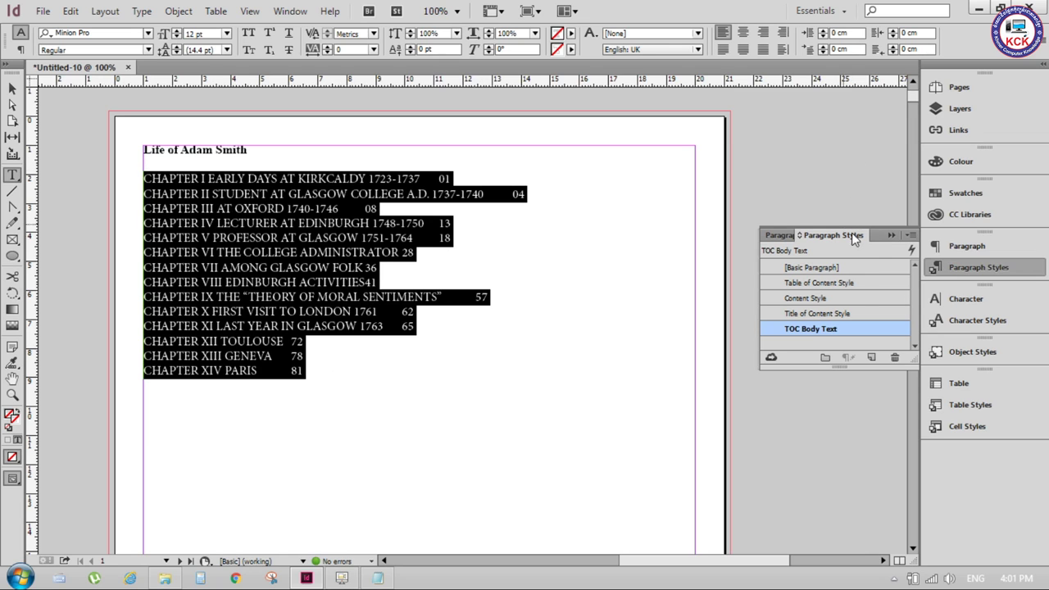
- Apply Table of Content Style to chapter entries II through XIV
{"action": "left_click", "coordinate": [820, 283]}
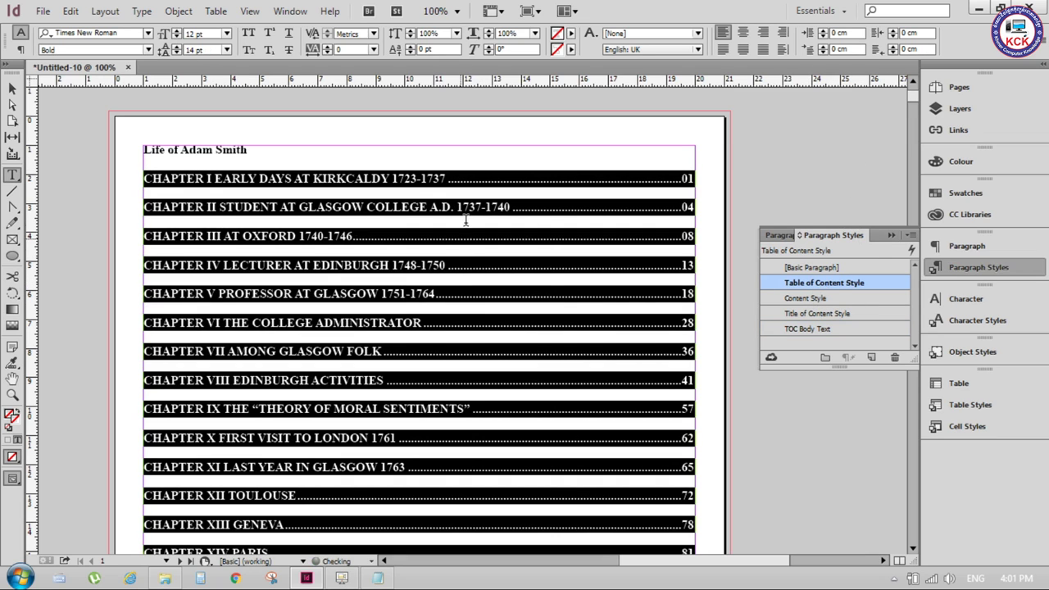
{"action": "left_click", "coordinate": [527, 217]}
{"action": "scroll", "coordinate": [579, 202], "scroll_direction": "down", "scroll_amount": 3}
{"action": "scroll", "coordinate": [579, 202], "scroll_direction": "down", "scroll_amount": 2}
{"action": "scroll", "coordinate": [579, 203], "scroll_direction": "up", "scroll_amount": 4}
{"action": "scroll", "coordinate": [578, 202], "scroll_direction": "up", "scroll_amount": 1}
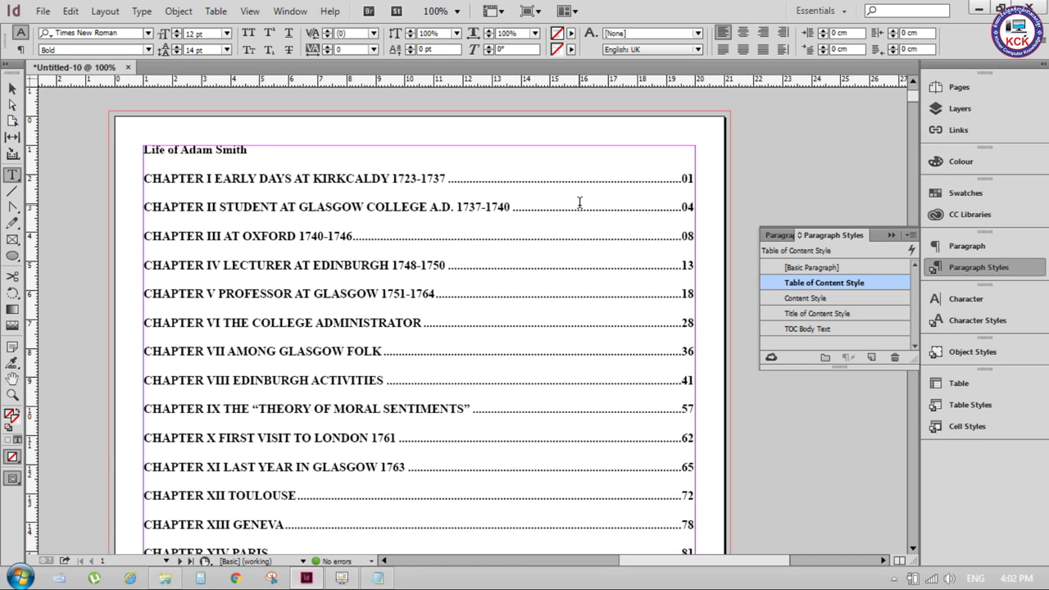
- Apply Title of Content Style to the LIFE OF ADAM SMITH heading
{"action": "left_click_drag", "start_coordinate": [251, 152], "coordinate": [135, 153]}
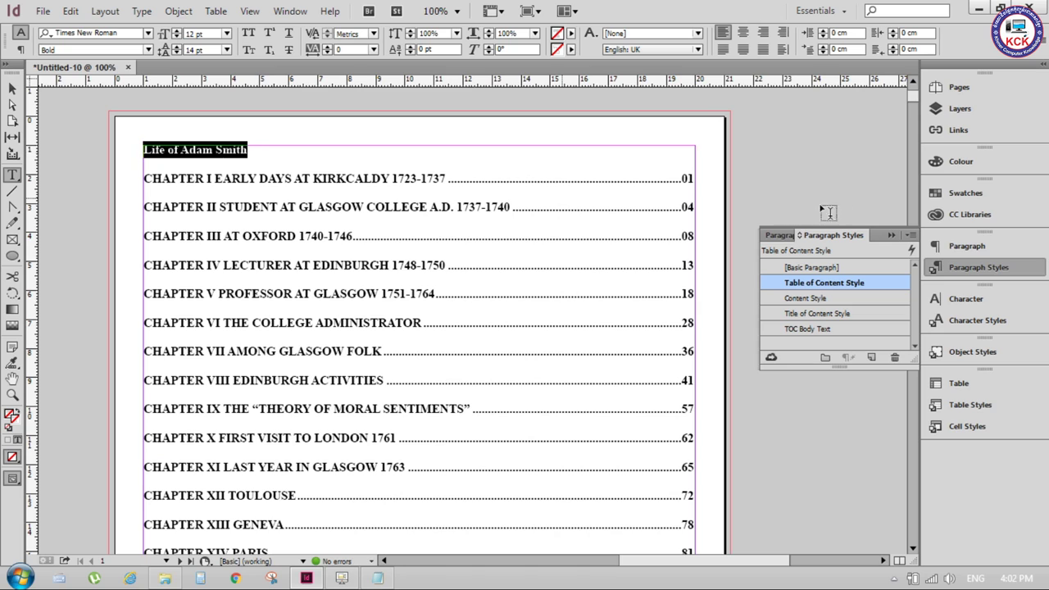
{"action": "left_click", "coordinate": [824, 313]}
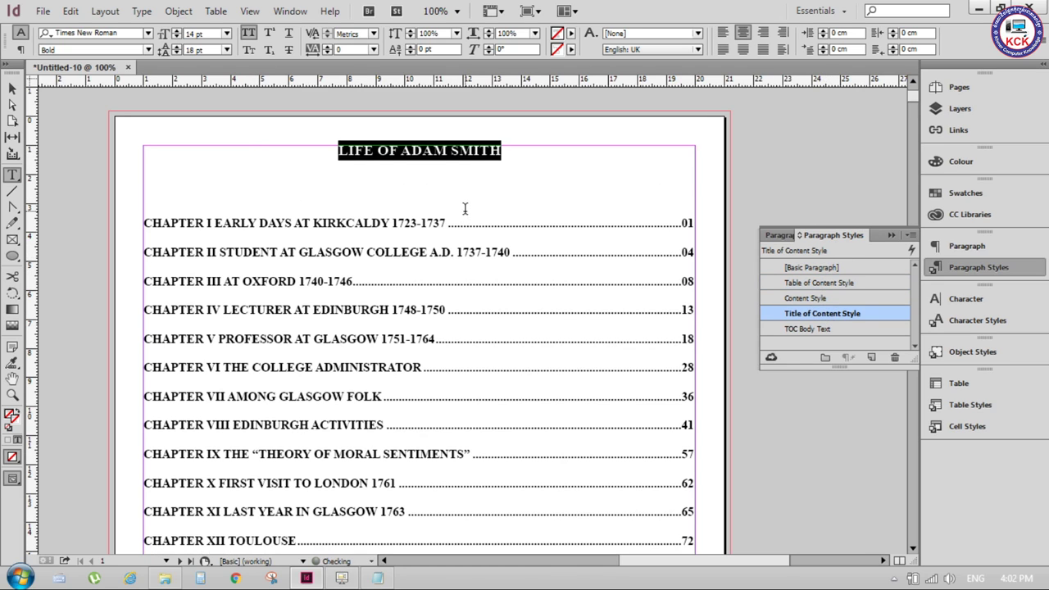
{"action": "left_click", "coordinate": [464, 207]}
{"action": "left_click", "coordinate": [140, 201]}
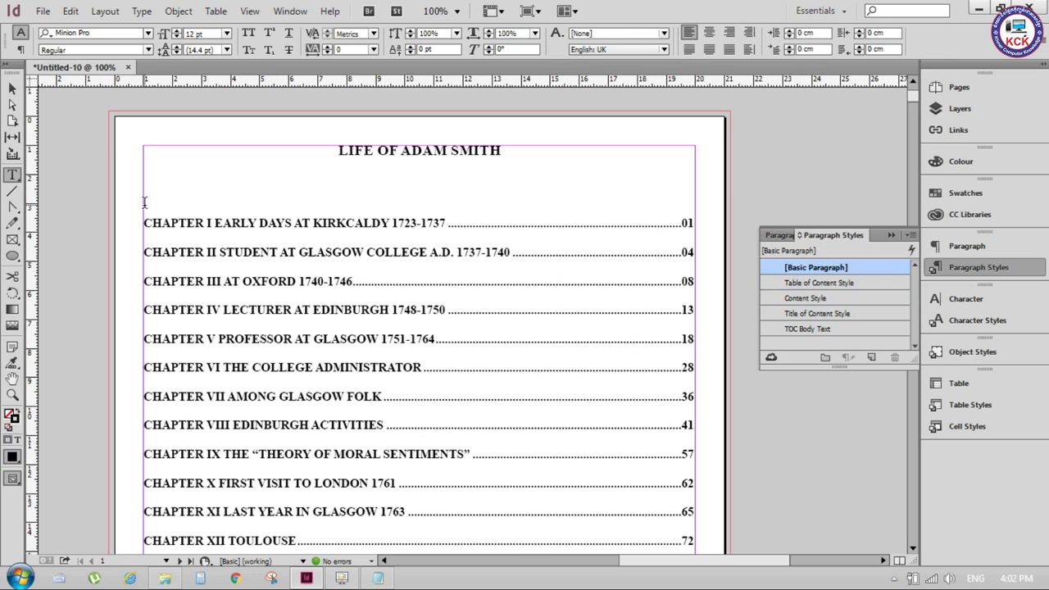
- Switch to the Selection tool and scroll to review the styled contents page
{"action": "left_click", "coordinate": [10, 95]}
{"action": "scroll", "coordinate": [595, 213], "scroll_direction": "down", "scroll_amount": 3}
{"action": "scroll", "coordinate": [596, 213], "scroll_direction": "down", "scroll_amount": 4}
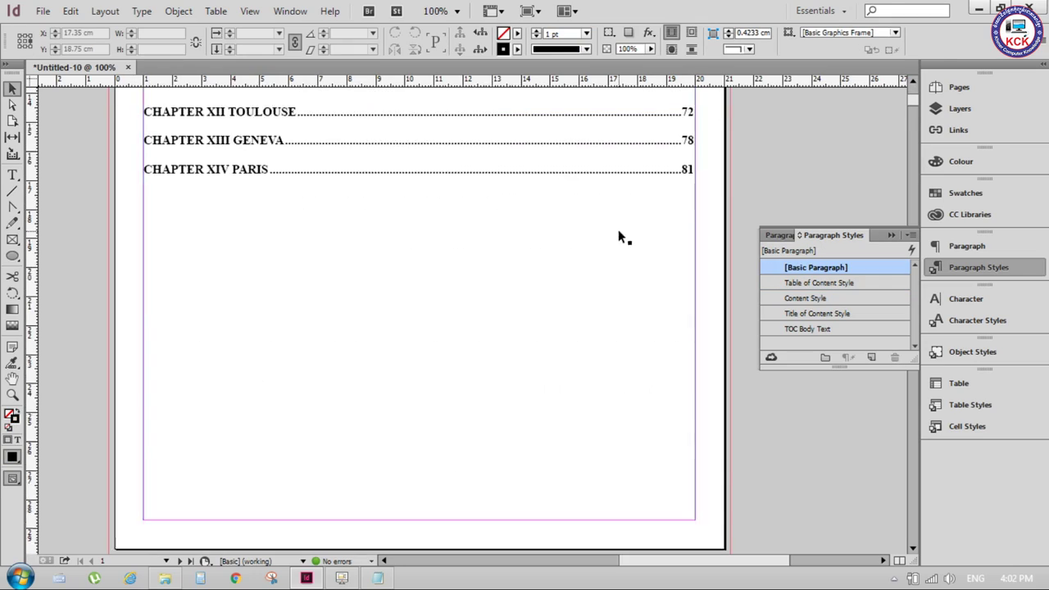
{"action": "scroll", "coordinate": [620, 235], "scroll_direction": "down", "scroll_amount": 5}
{"action": "scroll", "coordinate": [632, 250], "scroll_direction": "down", "scroll_amount": 2}
{"action": "scroll", "coordinate": [630, 246], "scroll_direction": "down", "scroll_amount": 5}
{"action": "scroll", "coordinate": [631, 248], "scroll_direction": "up", "scroll_amount": 5}
{"action": "scroll", "coordinate": [627, 250], "scroll_direction": "up", "scroll_amount": 3}
{"action": "scroll", "coordinate": [613, 253], "scroll_direction": "up", "scroll_amount": 4}
{"action": "scroll", "coordinate": [613, 253], "scroll_direction": "up", "scroll_amount": 3}
{"action": "scroll", "coordinate": [580, 230], "scroll_direction": "up", "scroll_amount": 4}
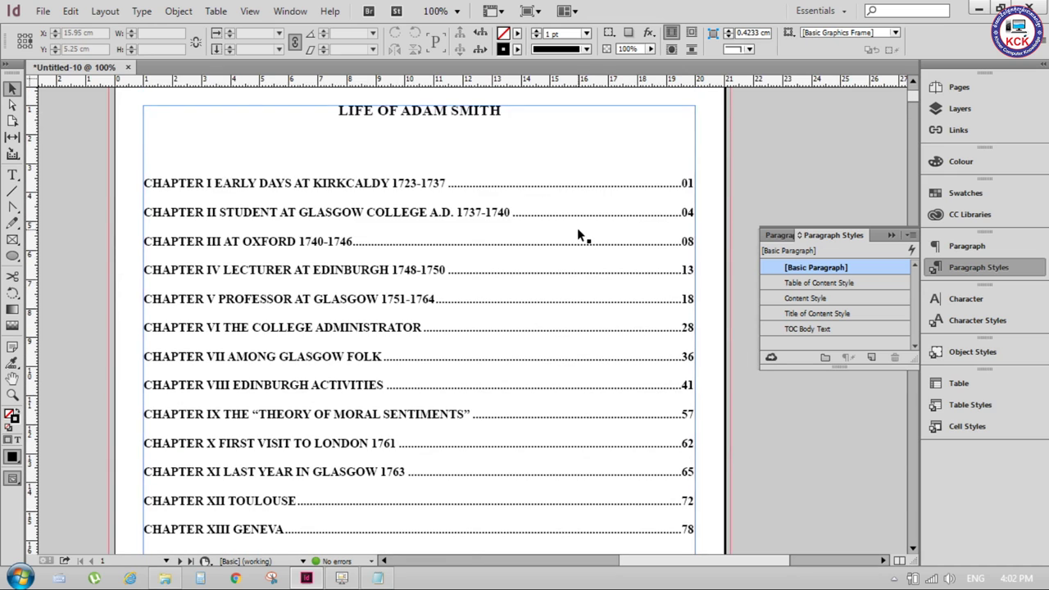
{"action": "scroll", "coordinate": [577, 228], "scroll_direction": "up", "scroll_amount": 2}
- Insert an empty line above Chapter I and type the heading 'Title of Table Contetnt'
{"action": "key", "text": "t"}
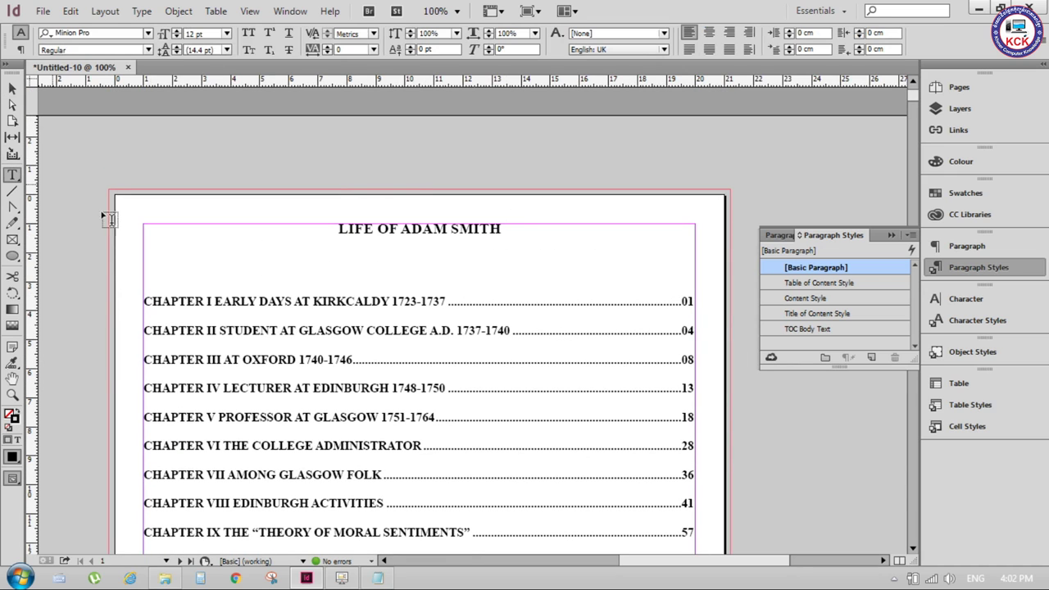
{"action": "left_click", "coordinate": [175, 342]}
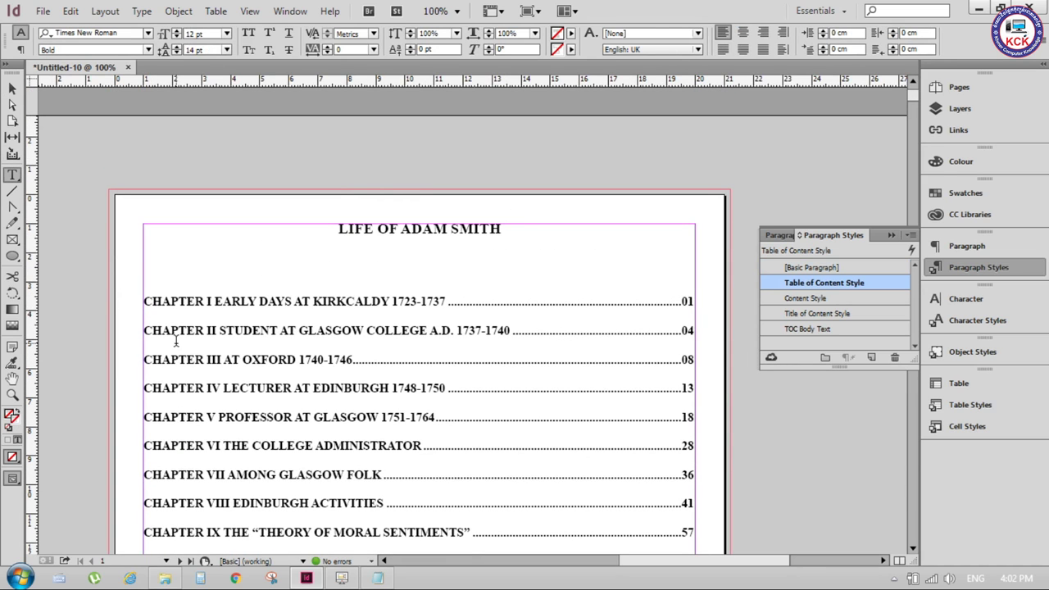
{"action": "key", "text": "Return"}
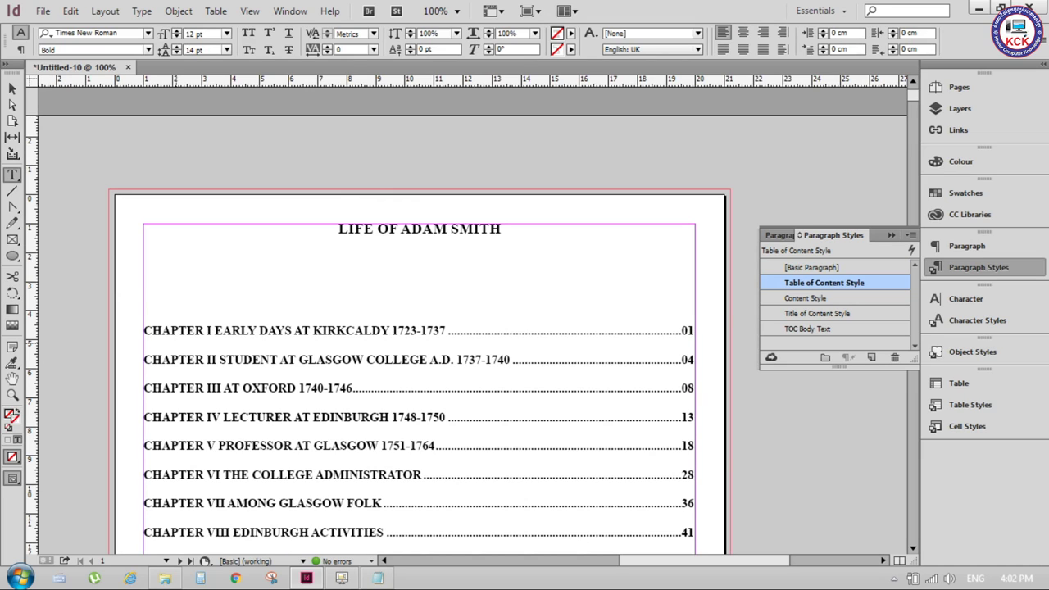
{"action": "type", "text": "abc"}
{"action": "key", "text": "BackSpace"}
{"action": "key", "text": "BackSpace"}
{"action": "key", "text": "BackSpace"}
{"action": "type", "text": "T"}
{"action": "key", "text": "BackSpace"}
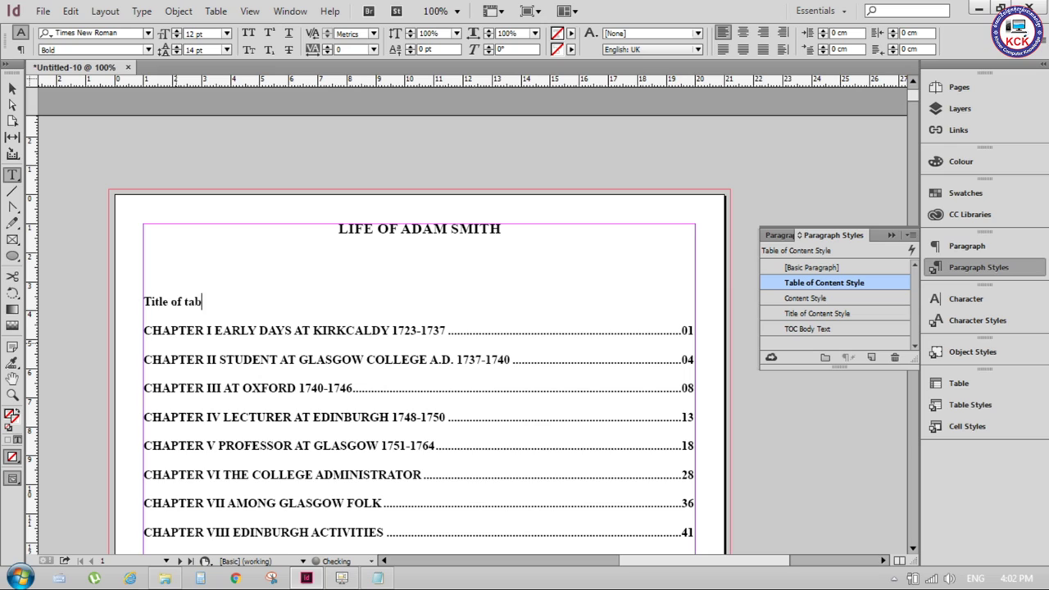
{"action": "key", "text": "BackSpace"}
{"action": "key", "text": "BackSpace"}
{"action": "key", "text": "BackSpace"}
{"action": "type", "text": "Contetnt"}
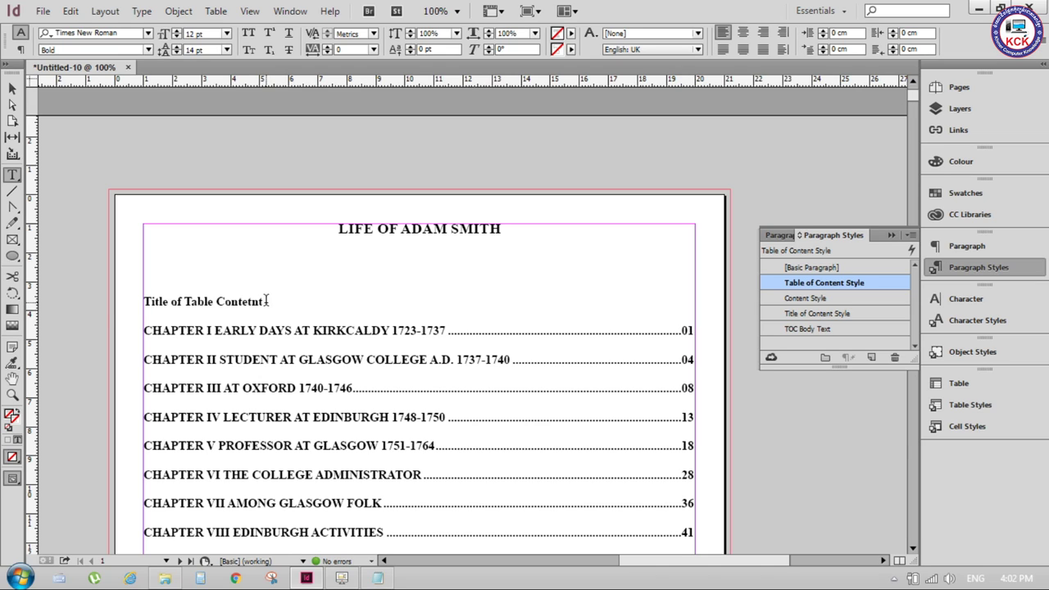
- Apply Content Style to the heading and add 'Pages' at its right end
{"action": "left_click_drag", "start_coordinate": [270, 303], "coordinate": [121, 312]}
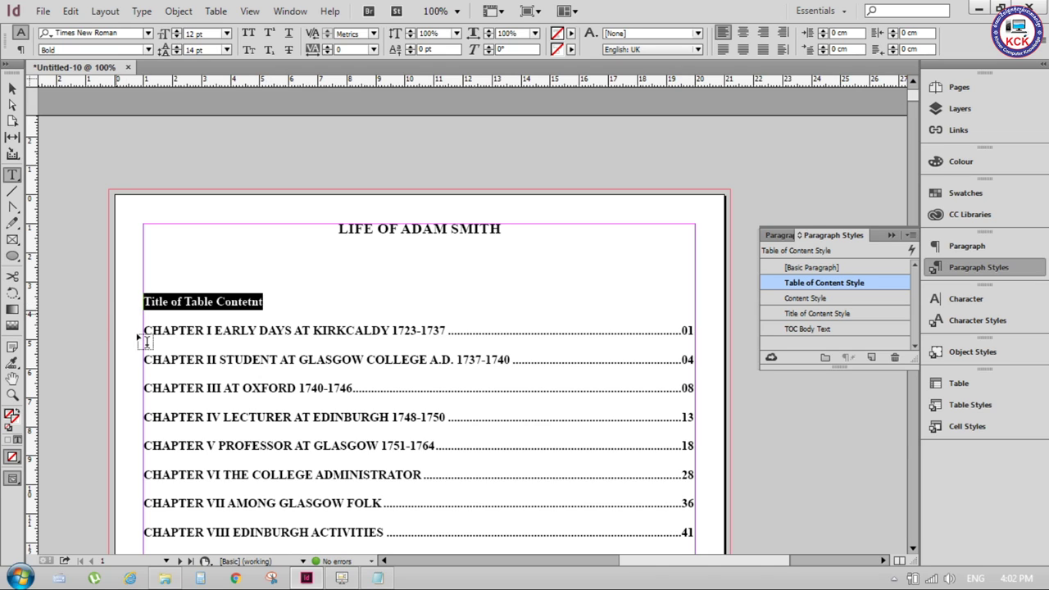
{"action": "left_click", "coordinate": [800, 299]}
{"action": "left_click", "coordinate": [284, 302]}
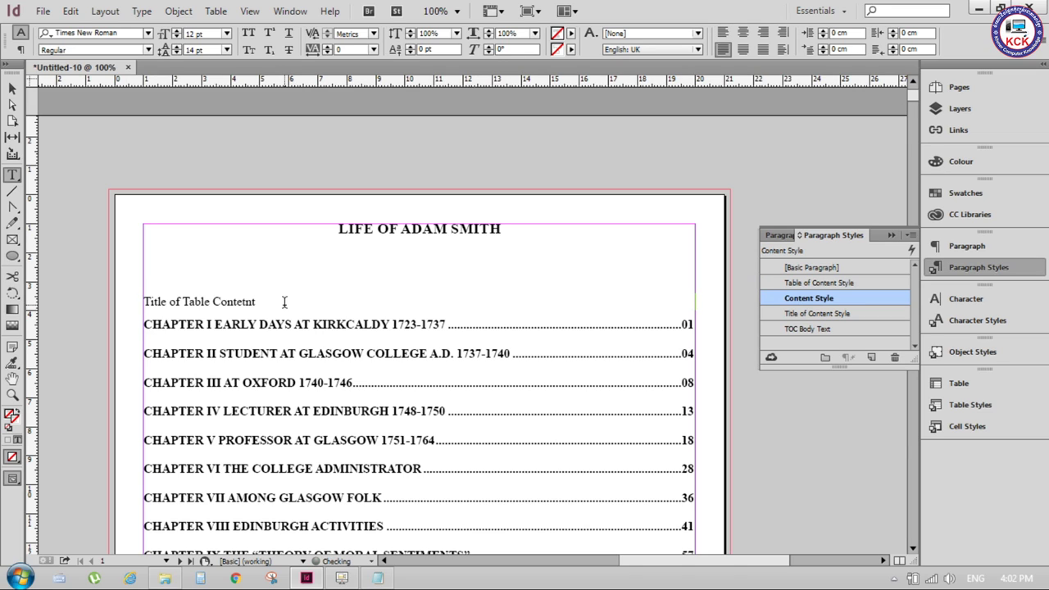
{"action": "type", "text": "Pages"}
- Make the whole heading row 14 pt Bold
{"action": "left_click_drag", "start_coordinate": [695, 302], "coordinate": [122, 303]}
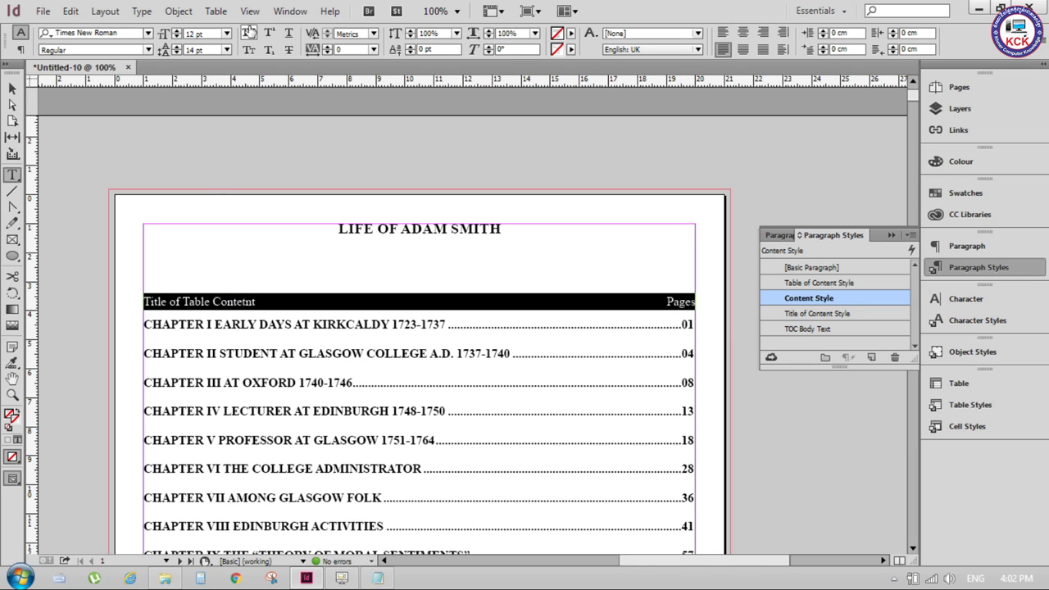
{"action": "left_click", "coordinate": [226, 33]}
{"action": "left_click", "coordinate": [212, 159]}
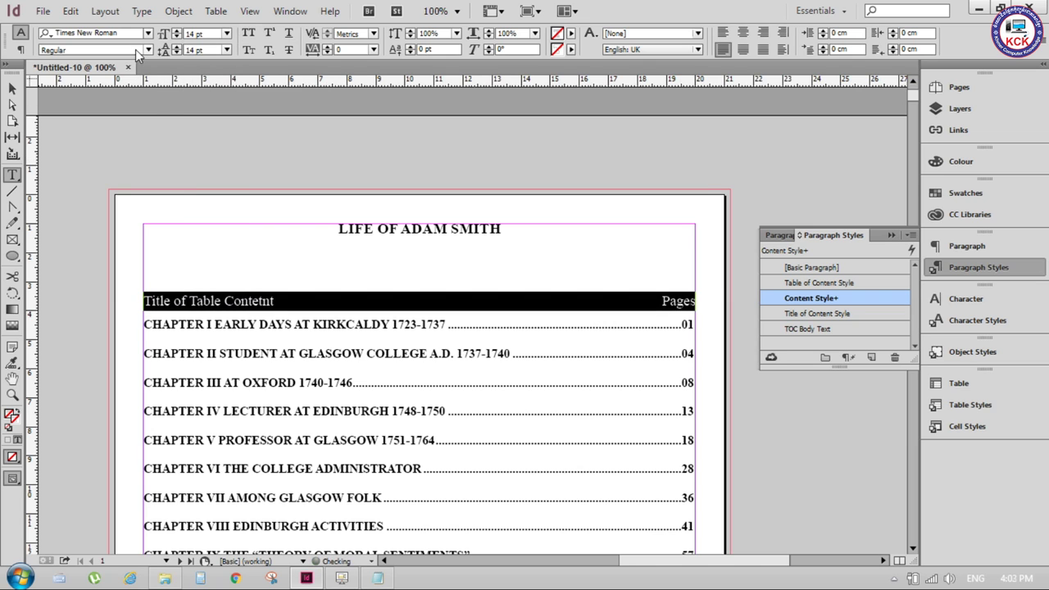
{"action": "left_click", "coordinate": [148, 50]}
{"action": "left_click", "coordinate": [87, 96]}
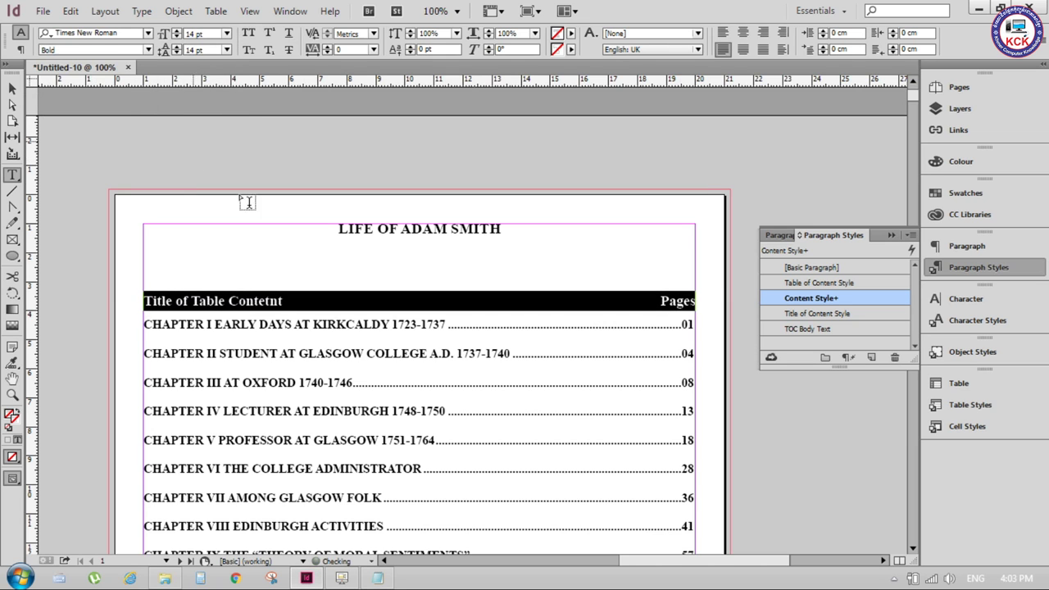
{"action": "left_click", "coordinate": [243, 278]}
- Switch to the Selection tool, deselect the text frame and scroll through the pages
{"action": "scroll", "coordinate": [549, 281], "scroll_direction": "down", "scroll_amount": 3}
{"action": "scroll", "coordinate": [549, 281], "scroll_direction": "down", "scroll_amount": 2}
{"action": "scroll", "coordinate": [548, 281], "scroll_direction": "down", "scroll_amount": 1}
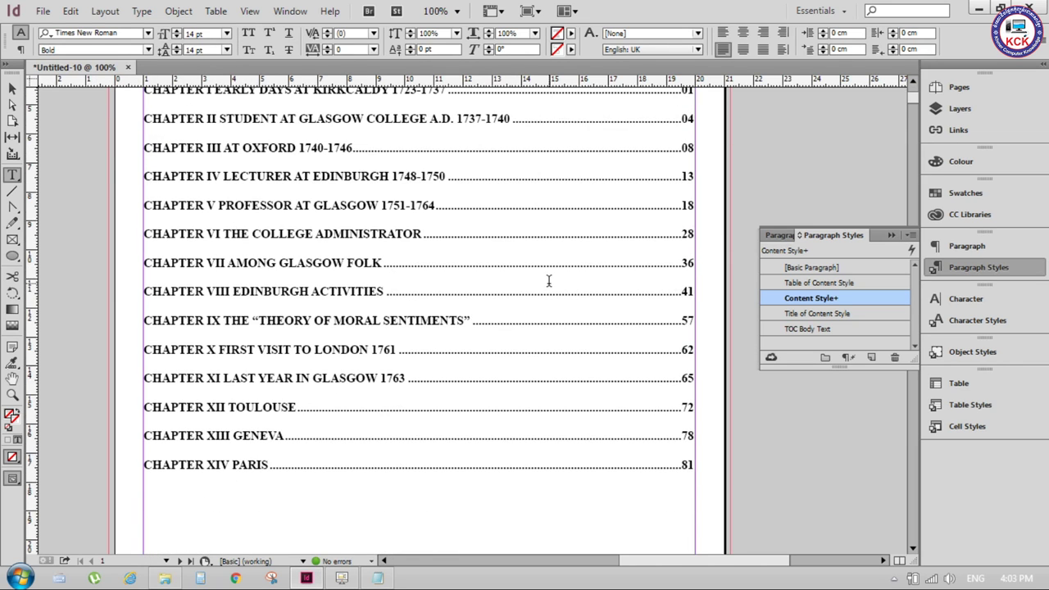
{"action": "scroll", "coordinate": [680, 235], "scroll_direction": "down", "scroll_amount": 6}
{"action": "scroll", "coordinate": [710, 297], "scroll_direction": "down", "scroll_amount": 4}
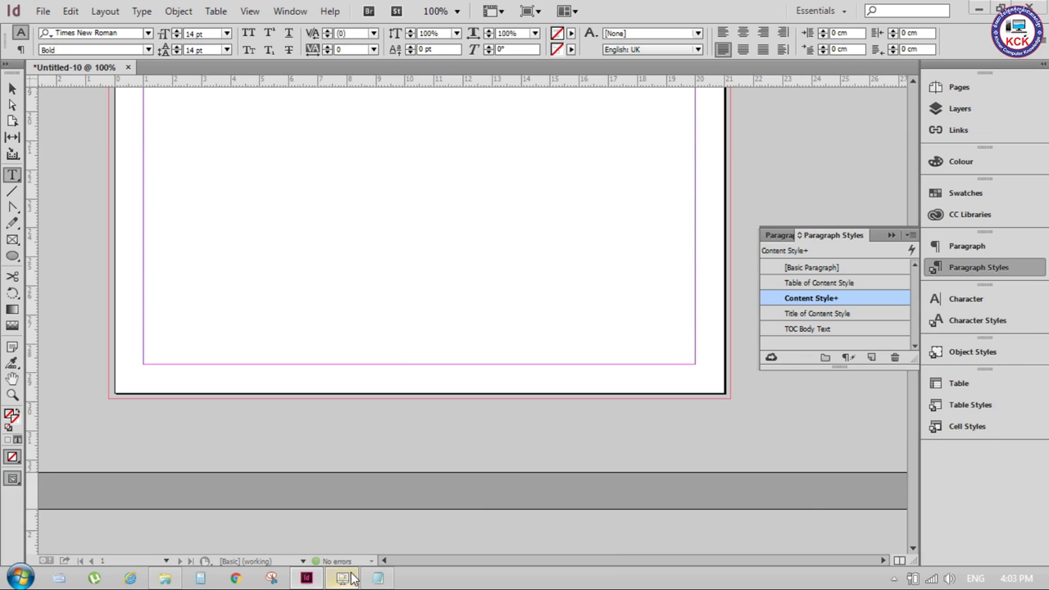
{"action": "mouse_move", "coordinate": [342, 578]}
{"action": "left_click", "coordinate": [974, 501]}
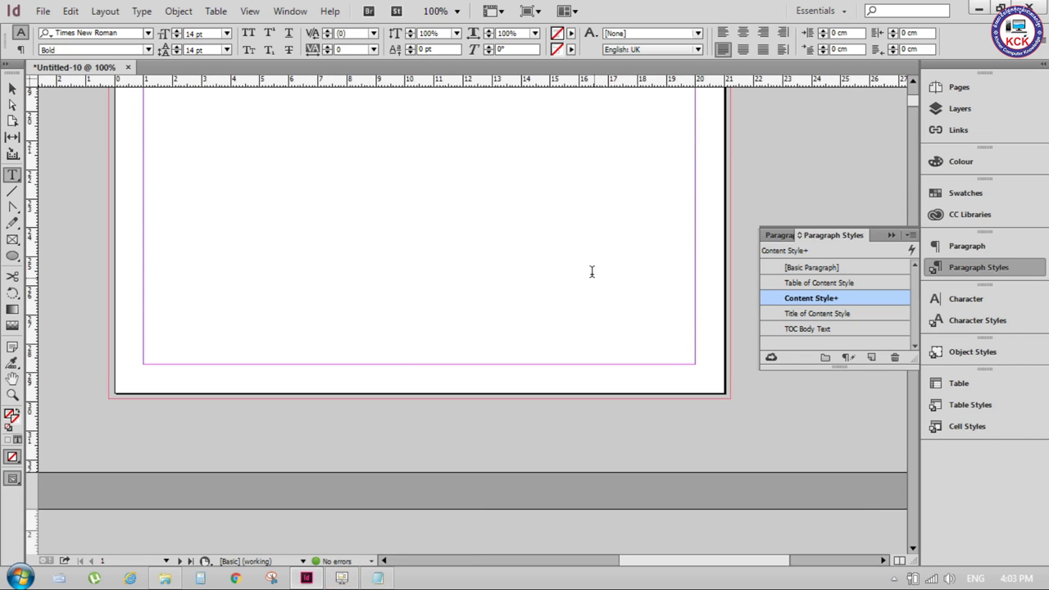
{"action": "scroll", "coordinate": [590, 270], "scroll_direction": "up", "scroll_amount": 10}
{"action": "scroll", "coordinate": [710, 195], "scroll_direction": "up", "scroll_amount": 2}
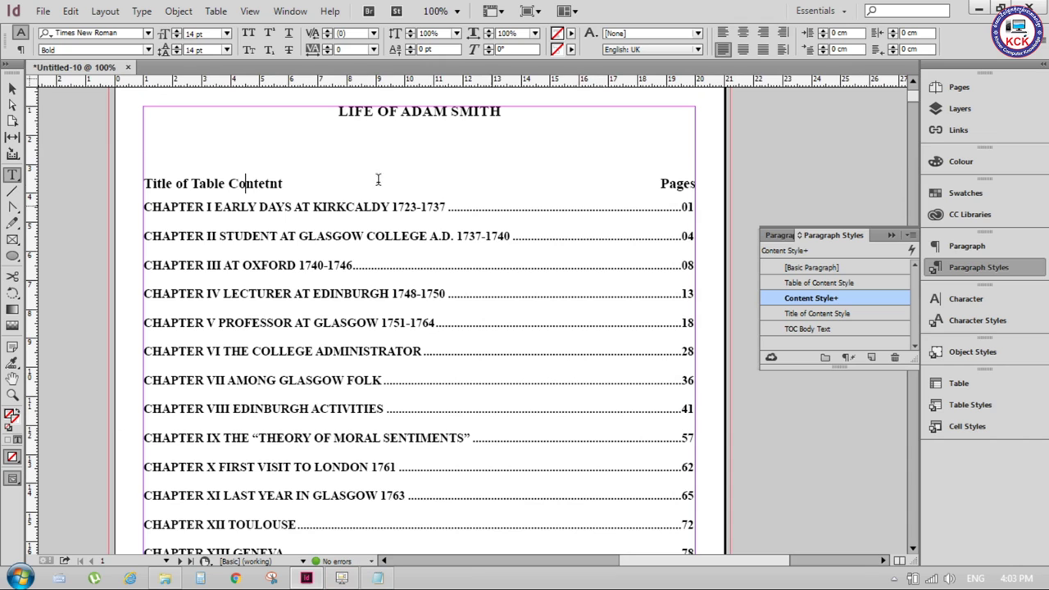
{"action": "left_click", "coordinate": [12, 89]}
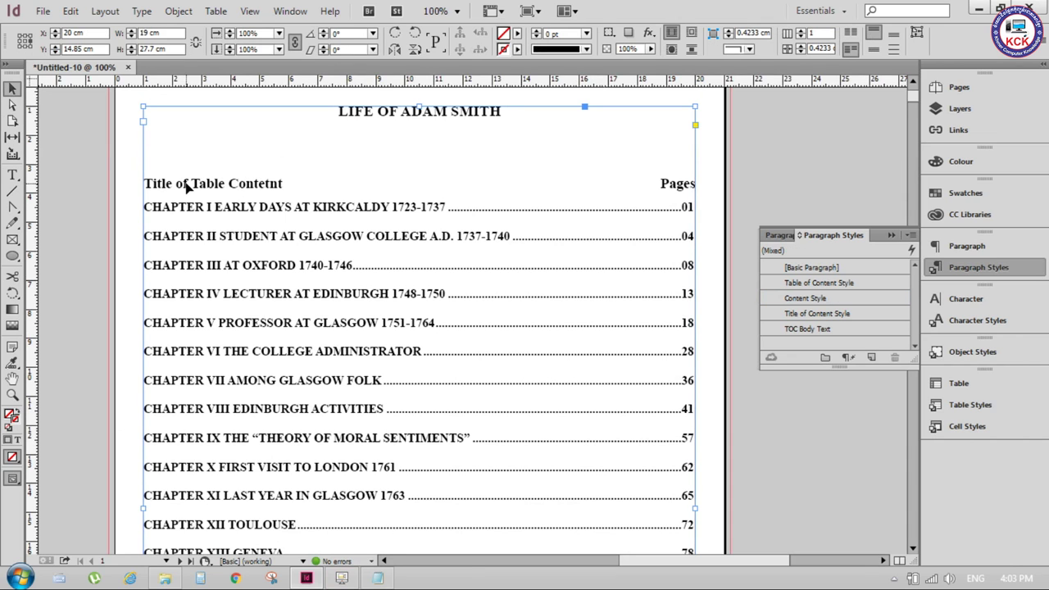
{"action": "left_click", "coordinate": [699, 184]}
{"action": "scroll", "coordinate": [701, 191], "scroll_direction": "down", "scroll_amount": 5}
{"action": "scroll", "coordinate": [581, 265], "scroll_direction": "down", "scroll_amount": 10}
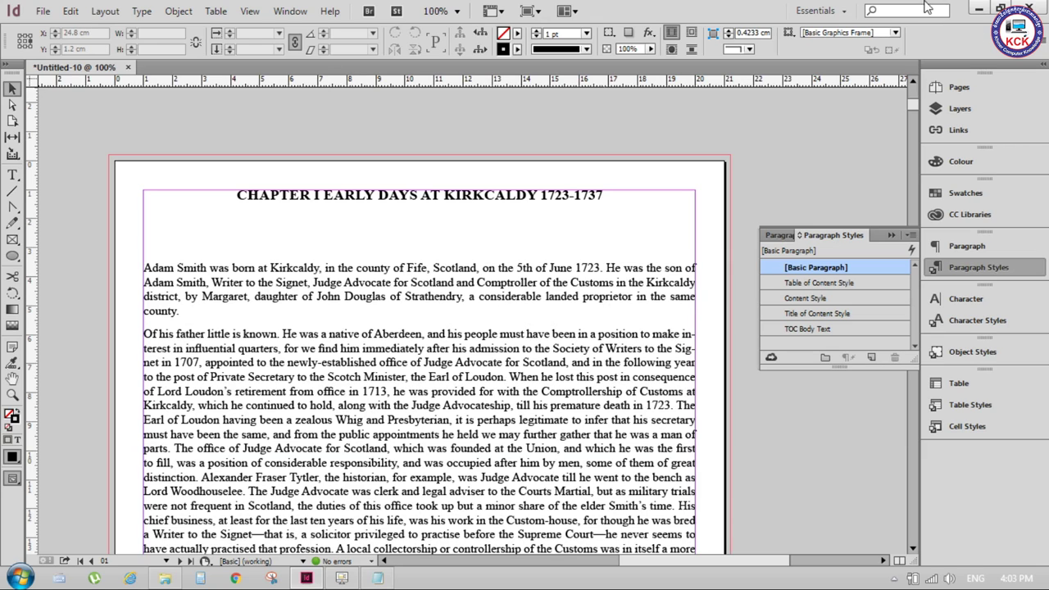
- Open the exported 2481-pdf.pdf in Nitro Pro and show its bookmark list
{"action": "left_click", "coordinate": [982, 8]}
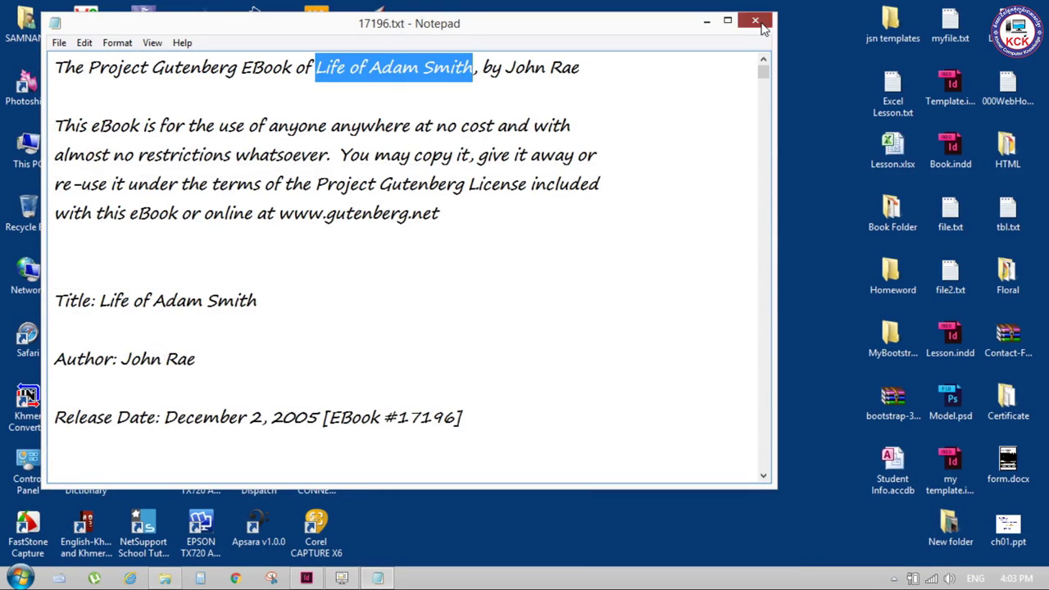
{"action": "left_click", "coordinate": [759, 8]}
{"action": "double_click", "coordinate": [373, 400]}
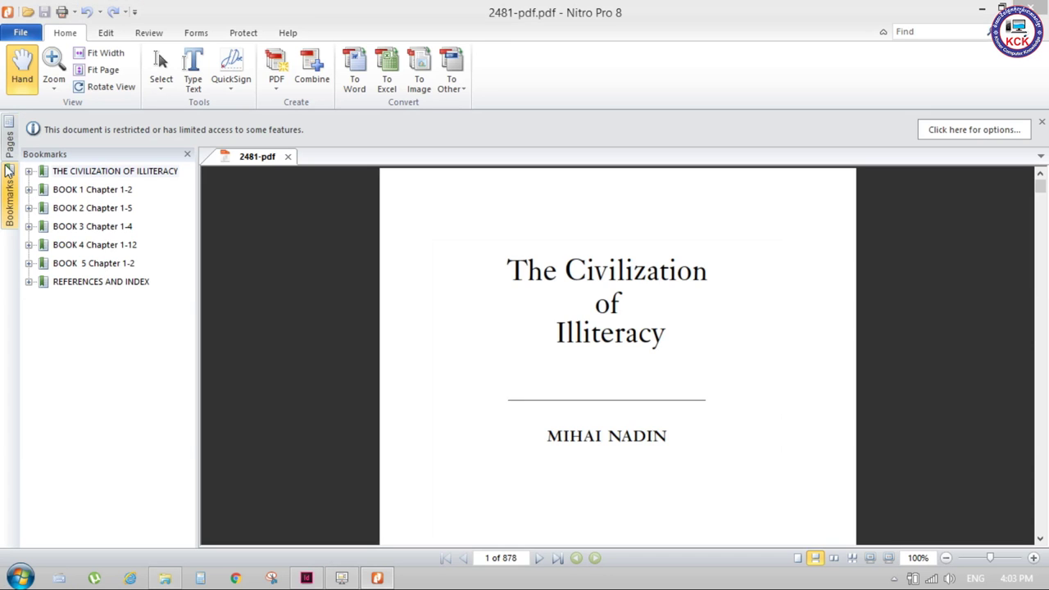
{"action": "left_click", "coordinate": [9, 135]}
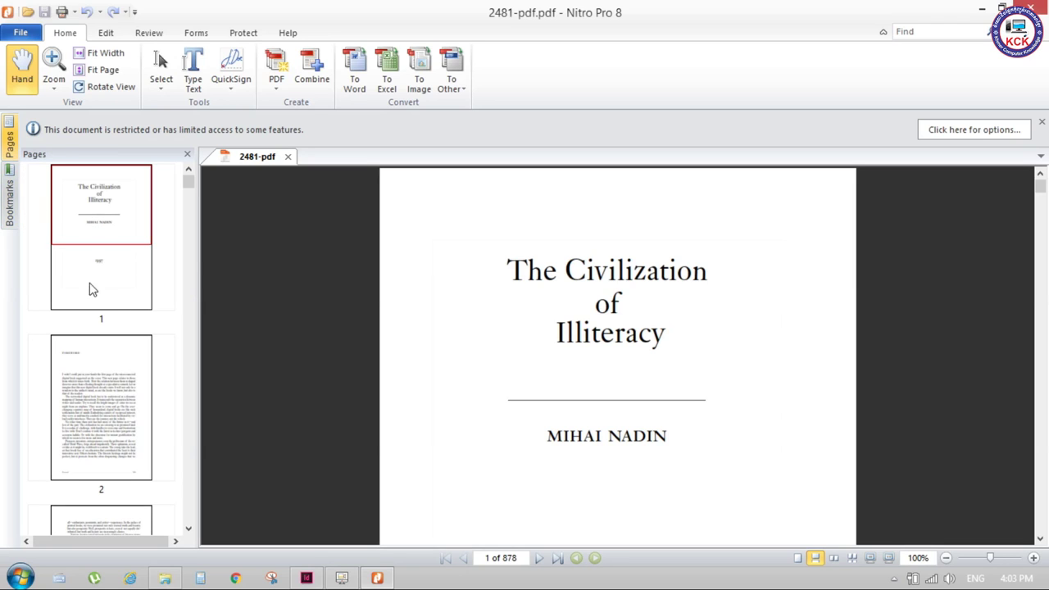
{"action": "left_click", "coordinate": [10, 193]}
- Jump to the BOOK 2 bookmark and then its LANGUAGE AND LOGIC chapter
{"action": "left_click", "coordinate": [92, 208]}
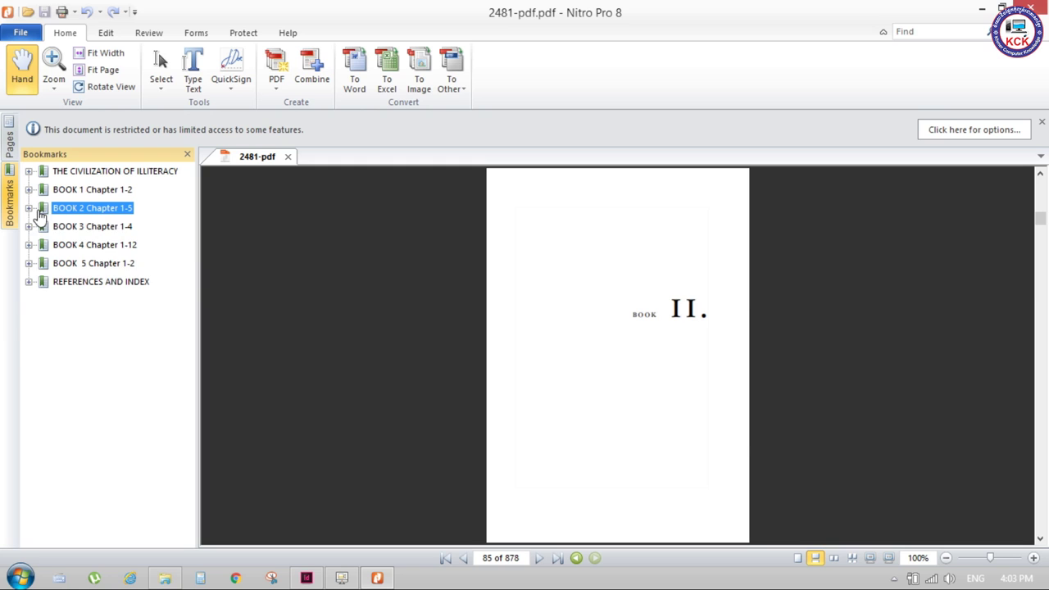
{"action": "left_click", "coordinate": [29, 208]}
{"action": "left_click", "coordinate": [90, 302]}
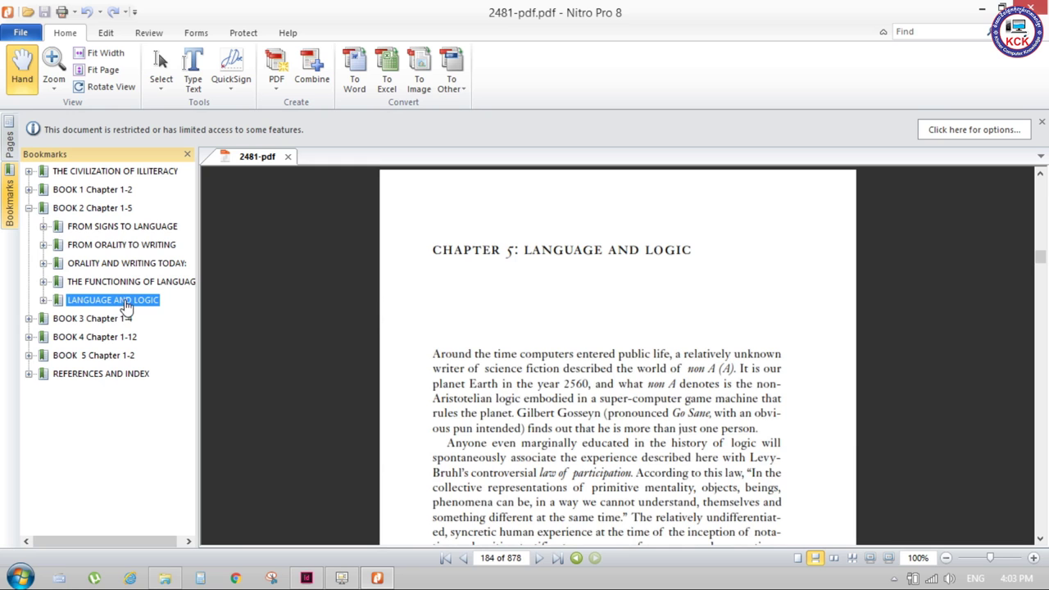
- Close the bookmarks pane and Nitro Pro, returning to InDesign
{"action": "left_click", "coordinate": [187, 154]}
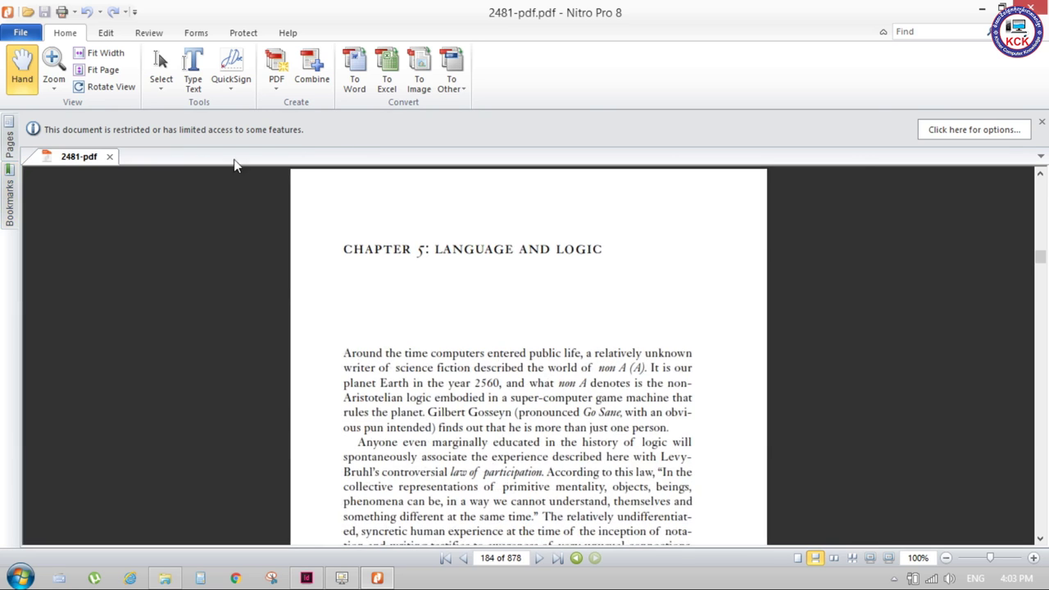
{"action": "left_click", "coordinate": [1043, 121]}
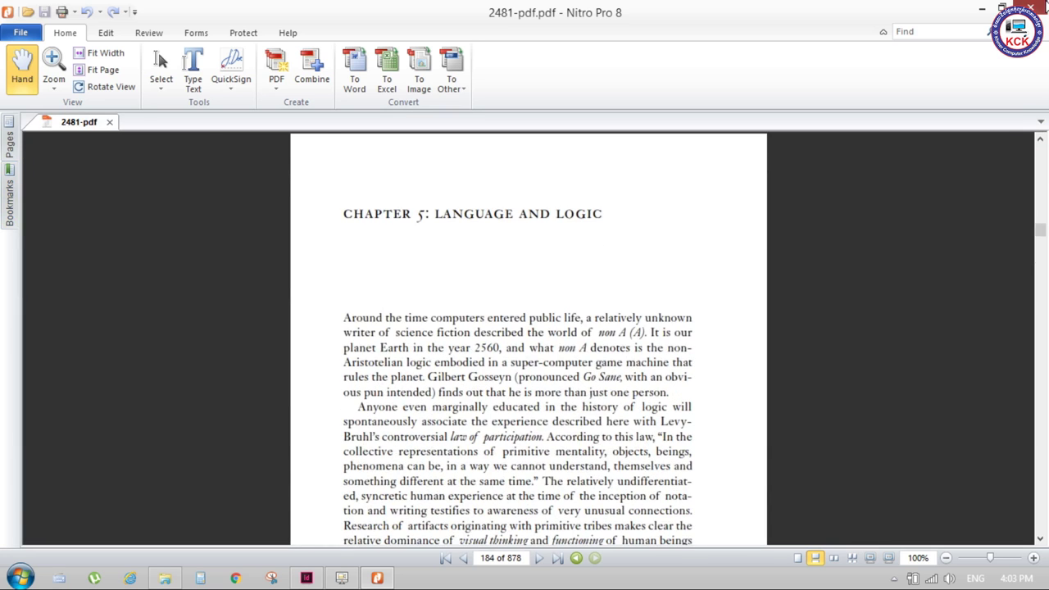
{"action": "left_click", "coordinate": [1031, 7]}
{"action": "left_click", "coordinate": [306, 578]}
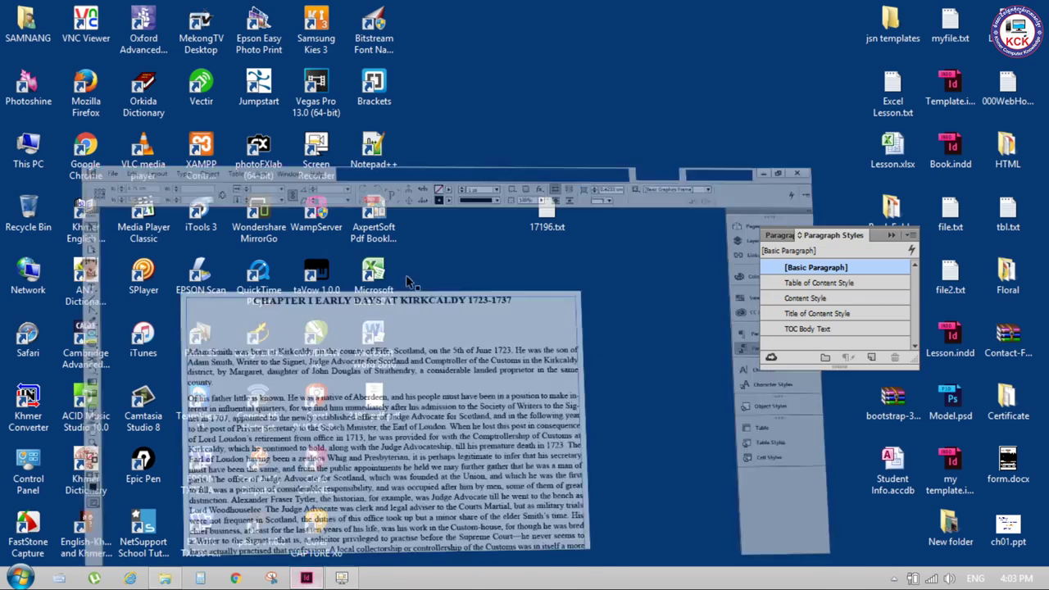
- Start packaging the publication via File > Package, agreeing to save it first
{"action": "left_click", "coordinate": [891, 237]}
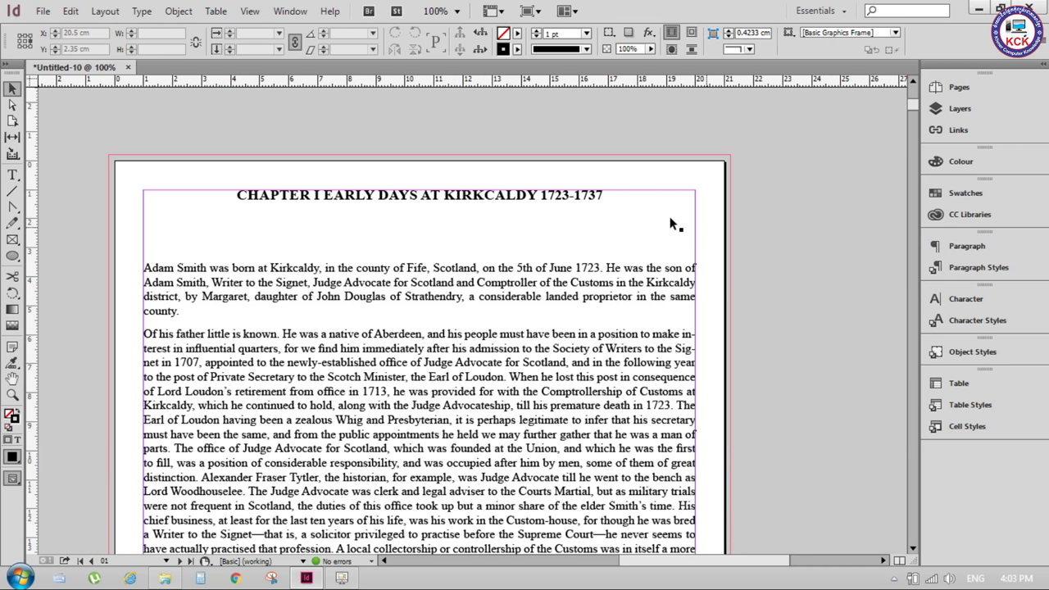
{"action": "left_click", "coordinate": [42, 11]}
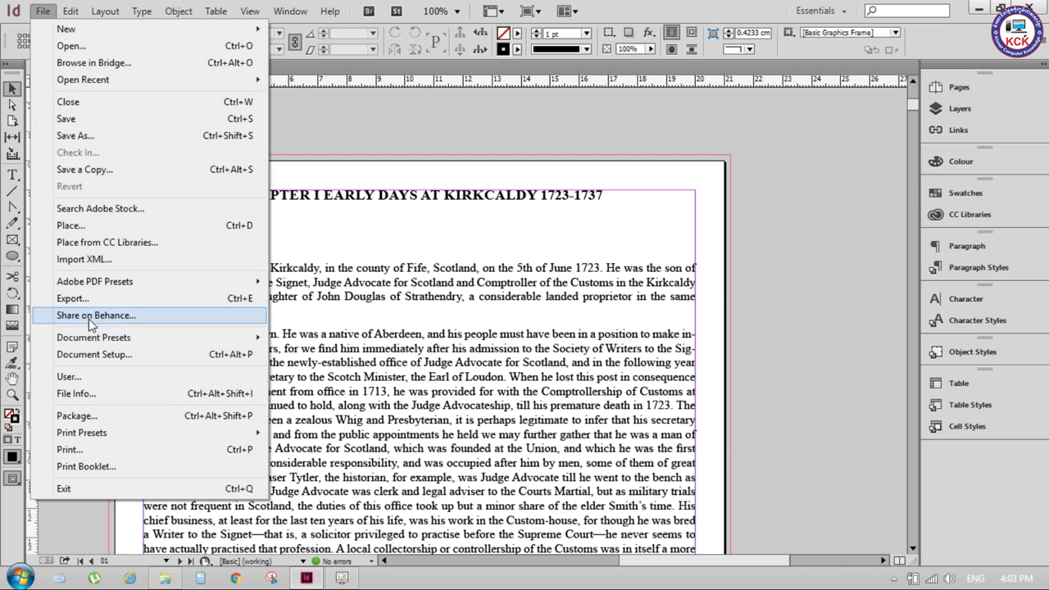
{"action": "key", "text": "Escape"}
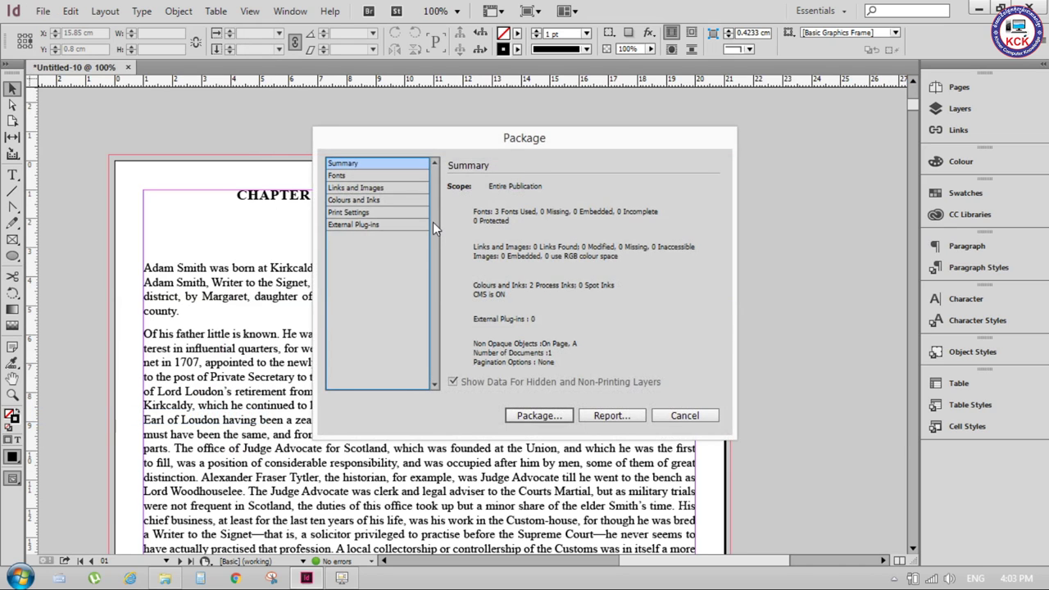
{"action": "left_click", "coordinate": [548, 417]}
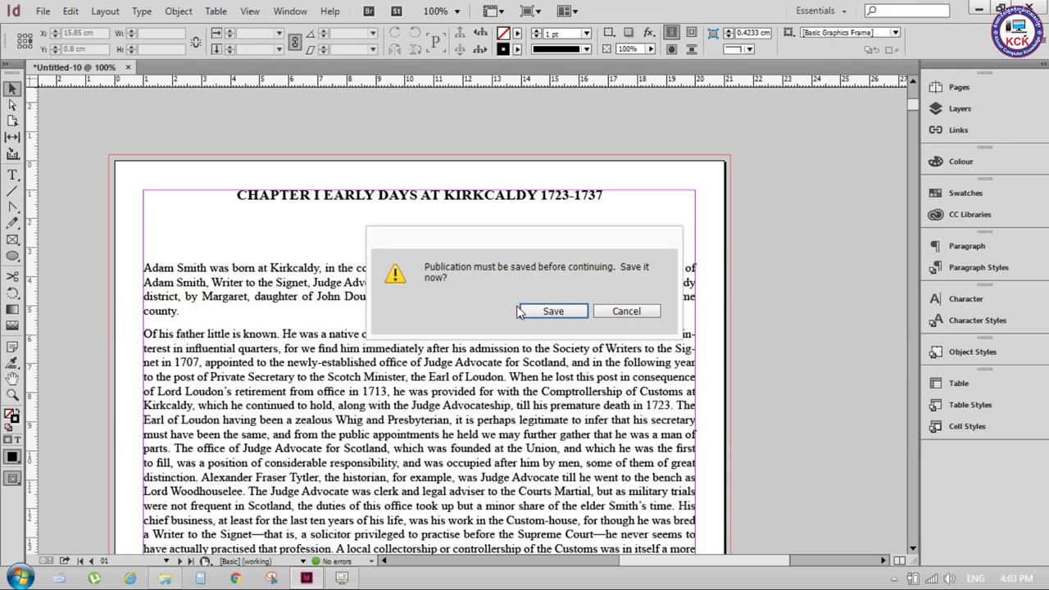
{"action": "left_click", "coordinate": [564, 315]}
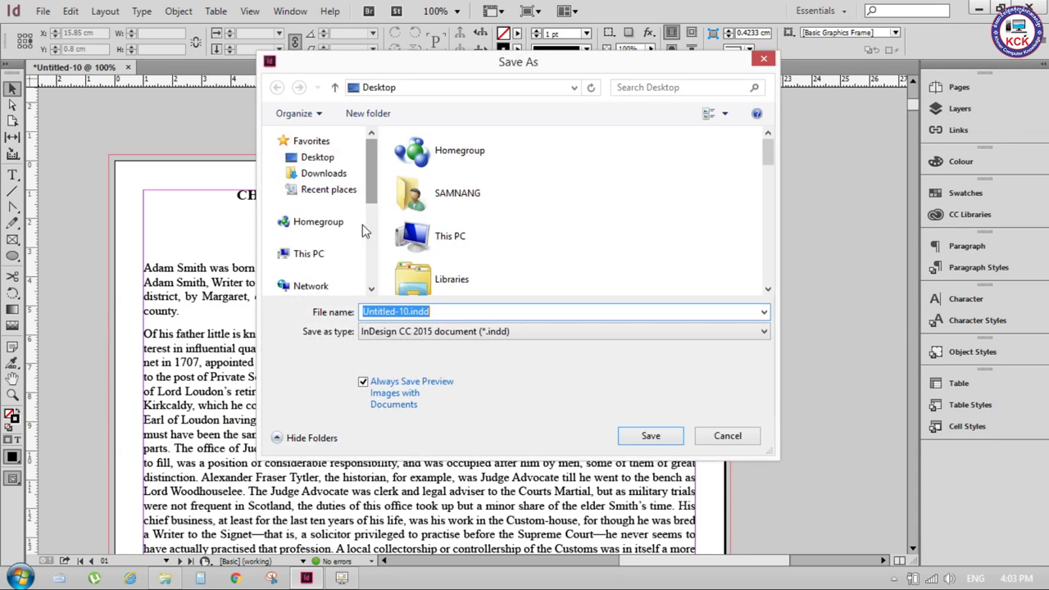
- Save the publication as Table of Content.indd
{"action": "left_click", "coordinate": [447, 311]}
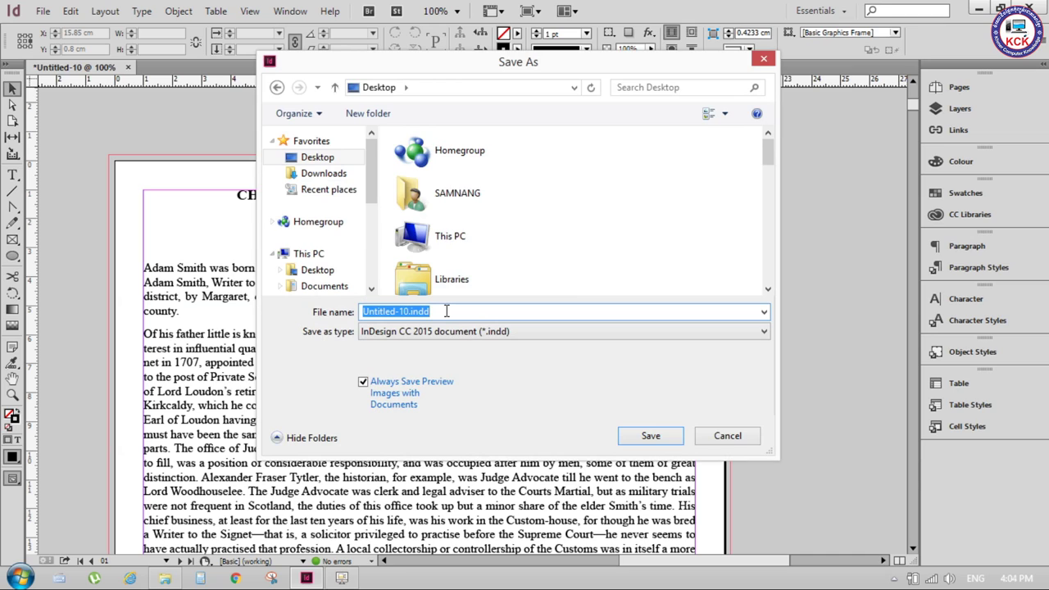
{"action": "type", "text": "T"}
{"action": "key", "text": "BackSpace"}
{"action": "type", "text": "TA"}
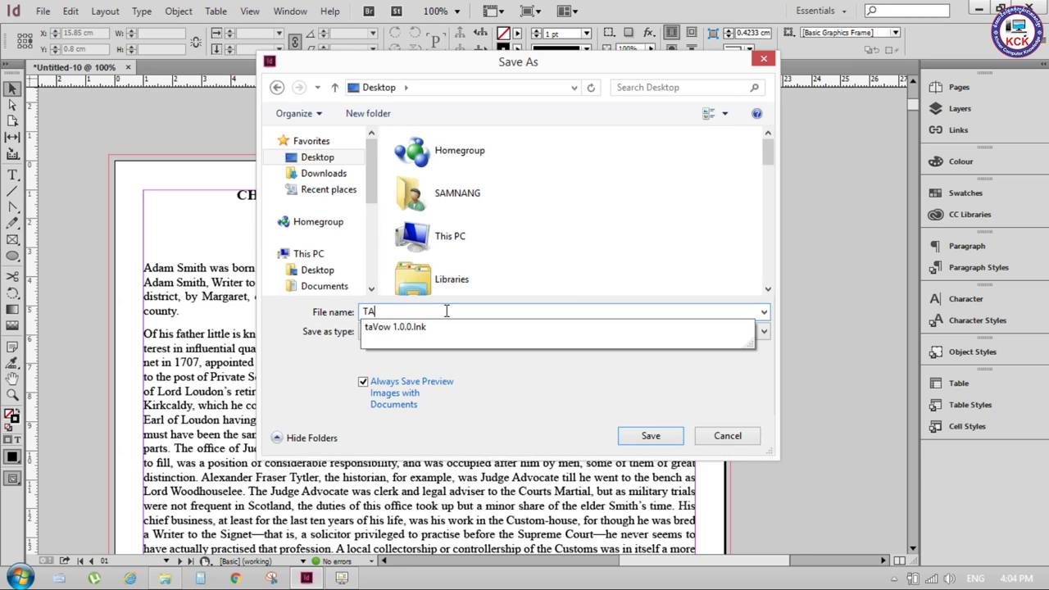
{"action": "key", "text": "BackSpace"}
{"action": "type", "text": "able of Content"}
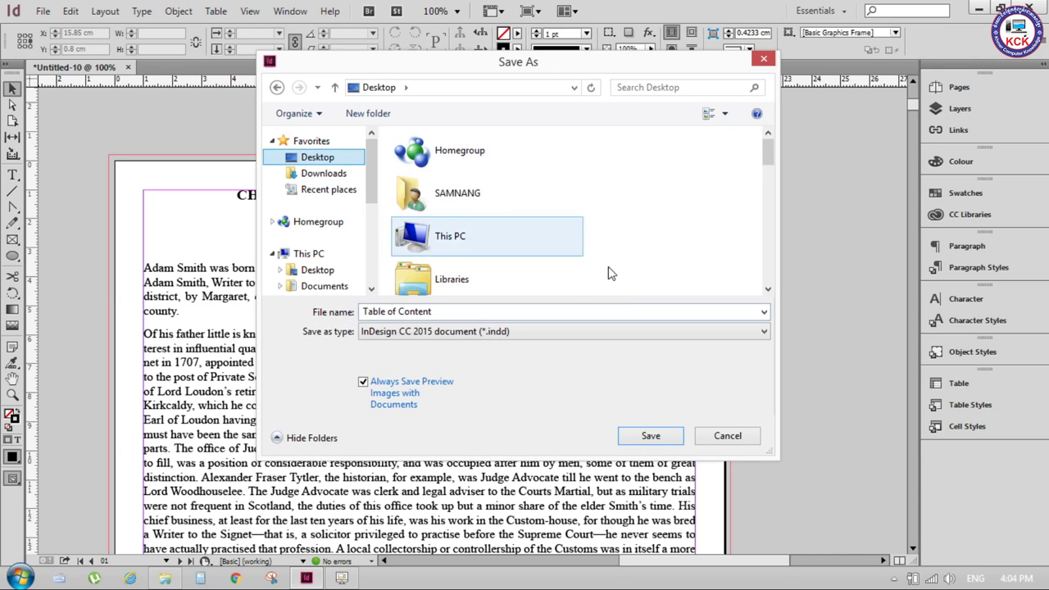
{"action": "left_click", "coordinate": [648, 435]}
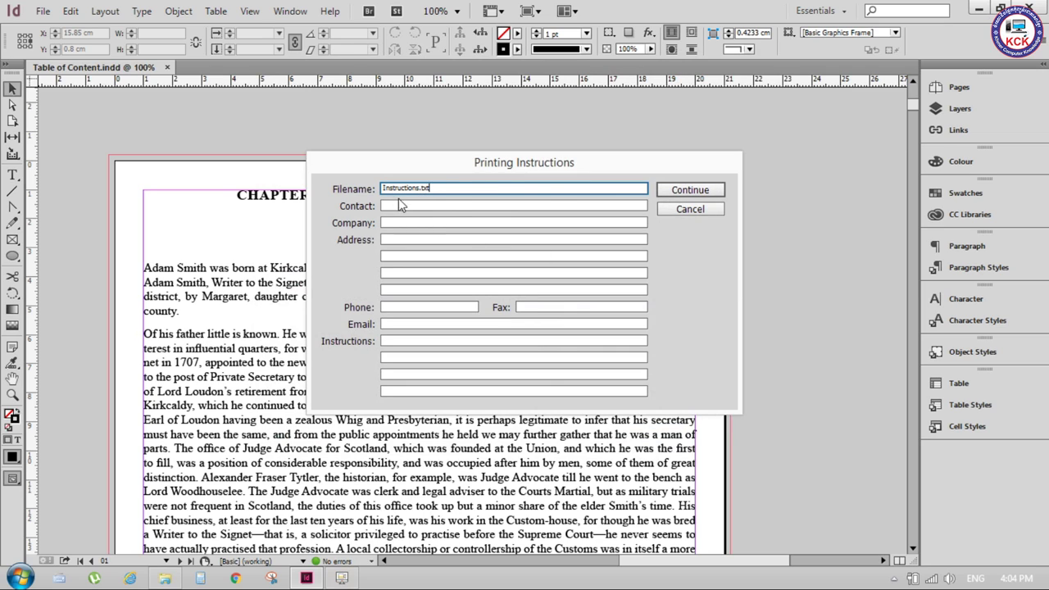
- Accept the printing instructions and package into Table of Content Folder
{"action": "left_click", "coordinate": [384, 206]}
{"action": "left_click", "coordinate": [397, 239]}
{"action": "left_click", "coordinate": [410, 306]}
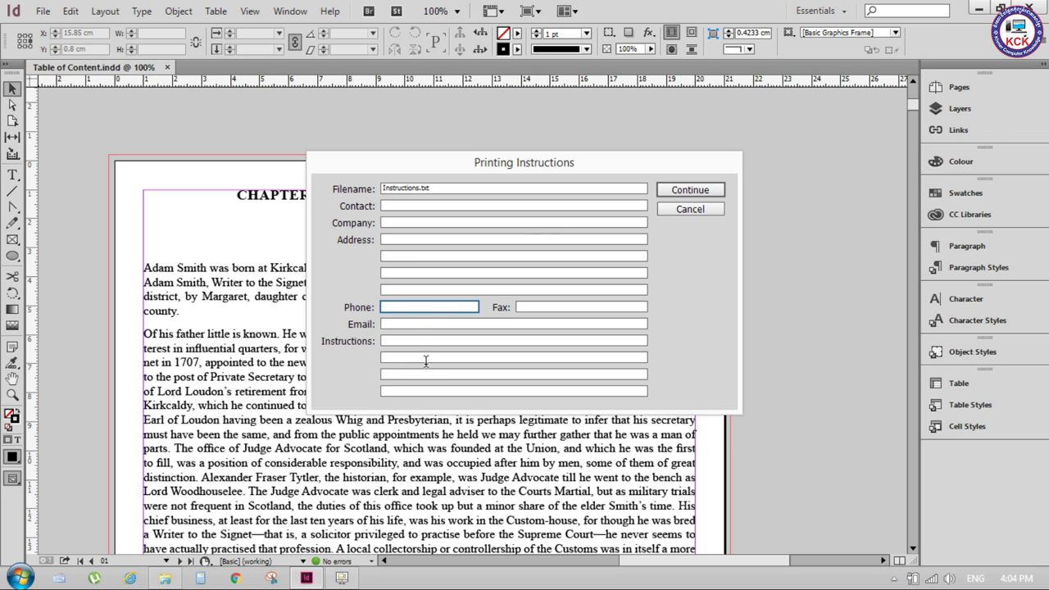
{"action": "left_click", "coordinate": [689, 190]}
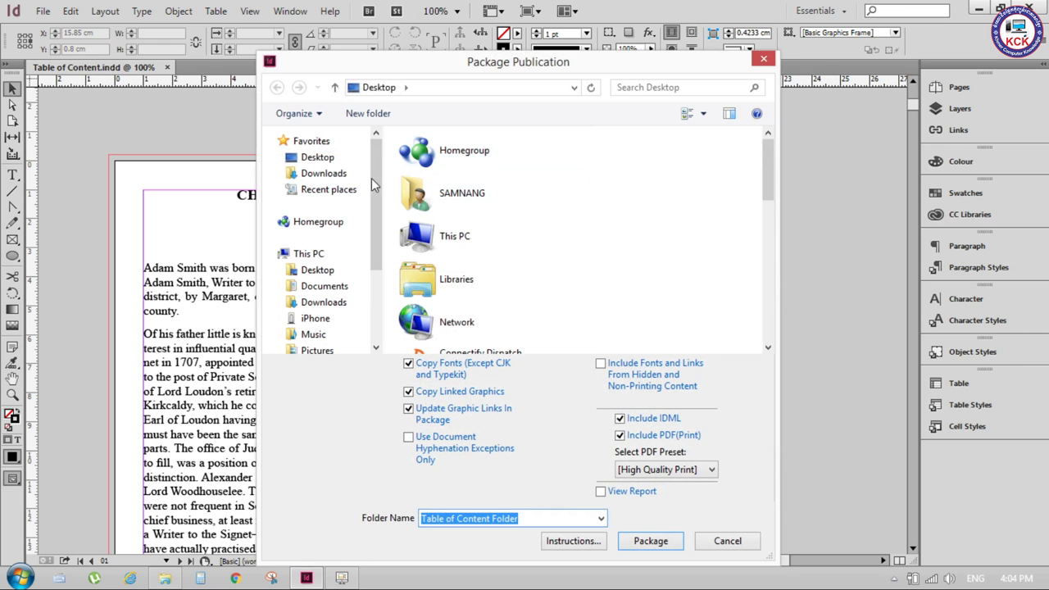
{"action": "left_click", "coordinate": [651, 541]}
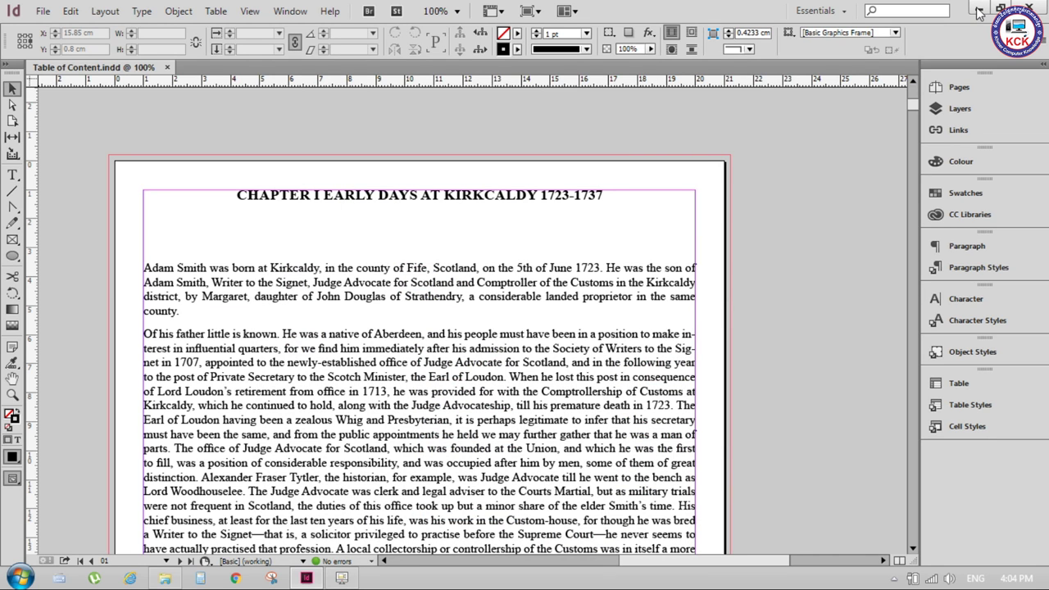
- Refresh the desktop and open the new Table of Content Folder
{"action": "left_click", "coordinate": [978, 12]}
{"action": "right_click", "coordinate": [763, 177]}
{"action": "left_click", "coordinate": [803, 218]}
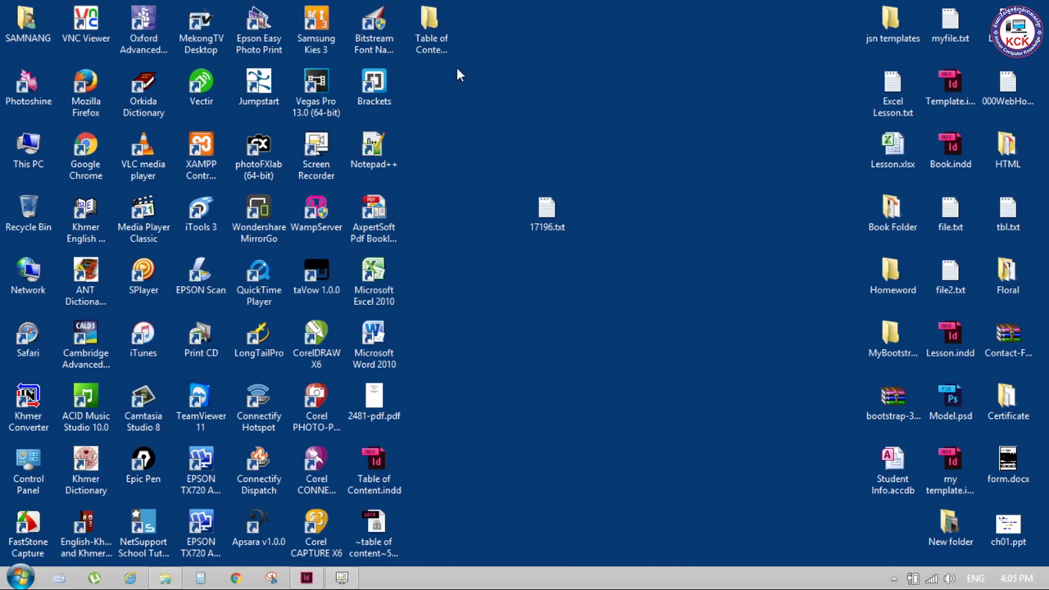
{"action": "double_click", "coordinate": [432, 33]}
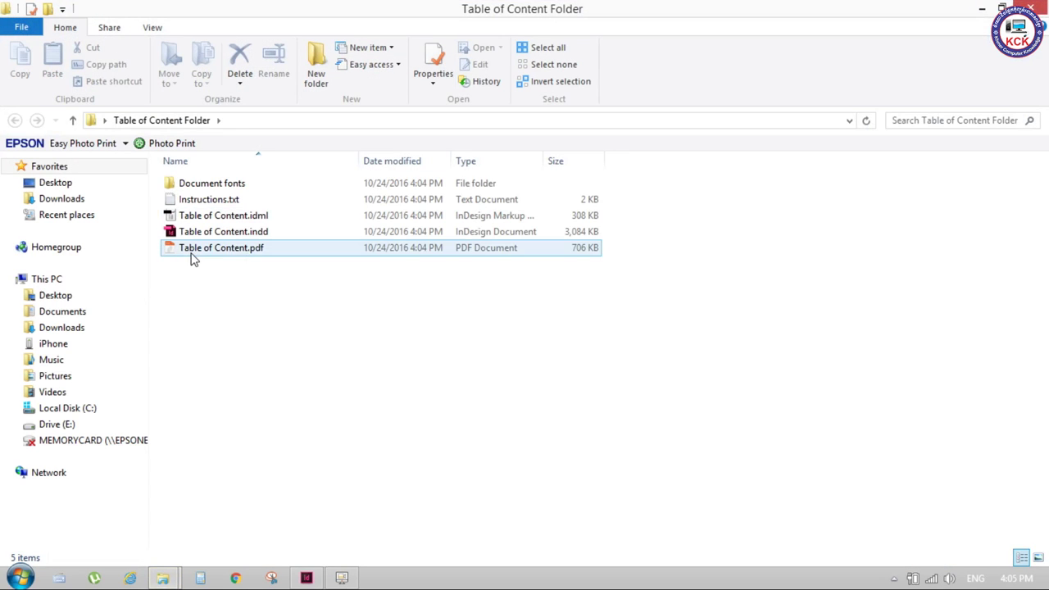
{"action": "left_click", "coordinate": [193, 251]}
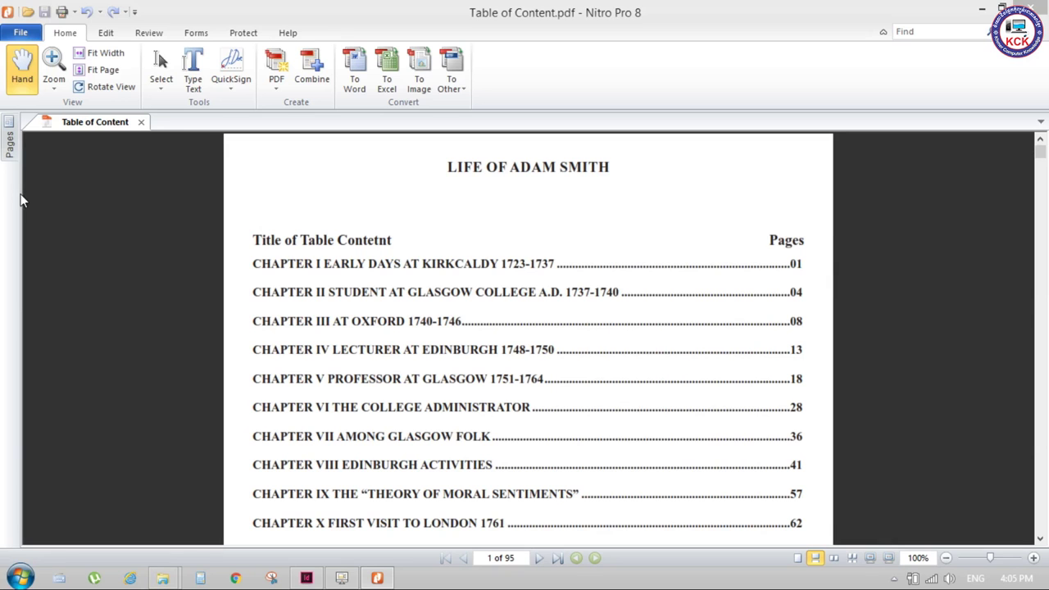
{"action": "left_click", "coordinate": [10, 152]}
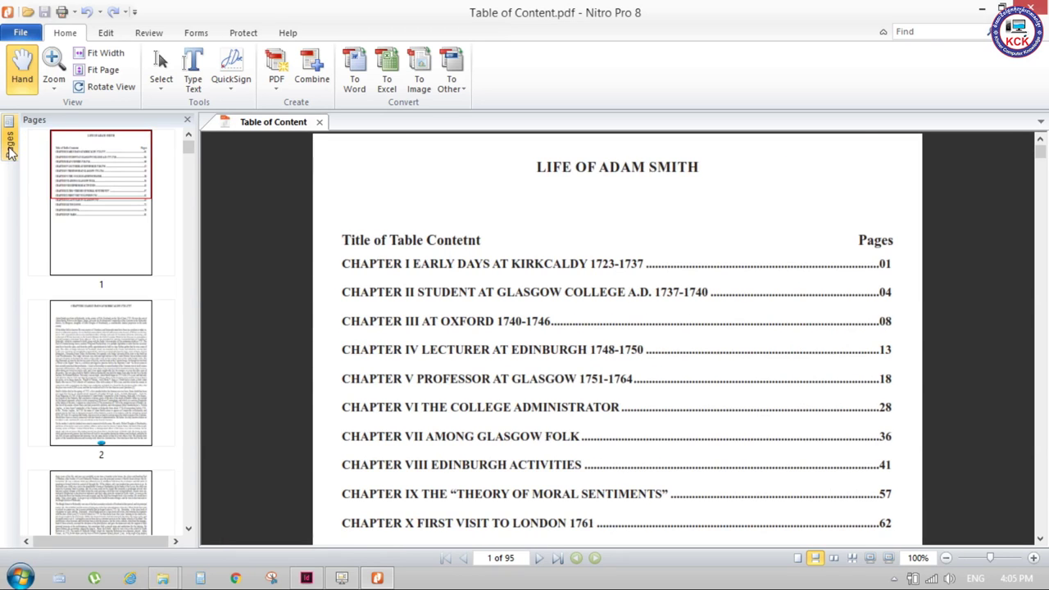
{"action": "left_click", "coordinate": [11, 152]}
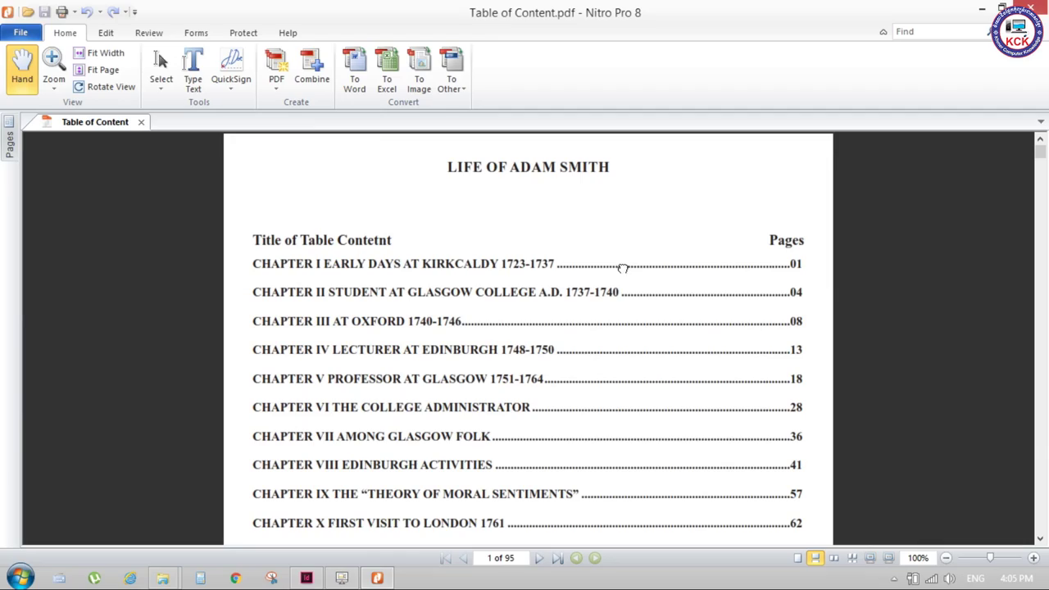
{"action": "scroll", "coordinate": [621, 263], "scroll_direction": "down", "scroll_amount": 5}
{"action": "scroll", "coordinate": [645, 297], "scroll_direction": "down", "scroll_amount": 5}
{"action": "scroll", "coordinate": [640, 304], "scroll_direction": "down", "scroll_amount": 5}
{"action": "scroll", "coordinate": [639, 304], "scroll_direction": "down", "scroll_amount": 5}
{"action": "scroll", "coordinate": [639, 328], "scroll_direction": "down", "scroll_amount": 5}
{"action": "scroll", "coordinate": [643, 337], "scroll_direction": "down", "scroll_amount": 5}
{"action": "scroll", "coordinate": [645, 344], "scroll_direction": "down", "scroll_amount": 5}
{"action": "scroll", "coordinate": [645, 346], "scroll_direction": "down", "scroll_amount": 5}
{"action": "scroll", "coordinate": [646, 346], "scroll_direction": "down", "scroll_amount": 5}
{"action": "scroll", "coordinate": [648, 349], "scroll_direction": "up", "scroll_amount": 5}
{"action": "scroll", "coordinate": [647, 349], "scroll_direction": "down", "scroll_amount": 5}
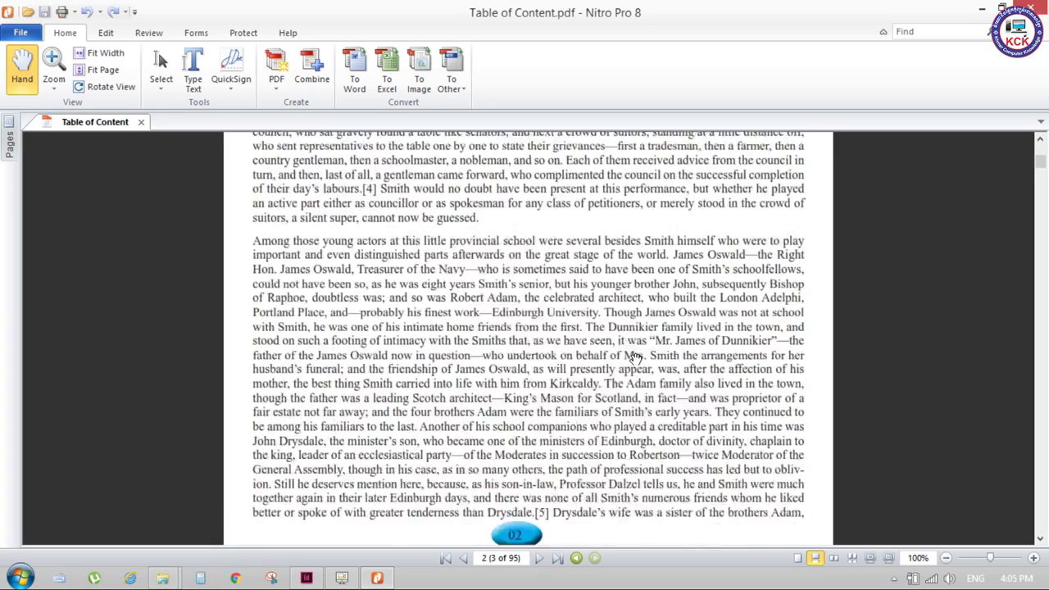
{"action": "scroll", "coordinate": [572, 440], "scroll_direction": "down", "scroll_amount": 2}
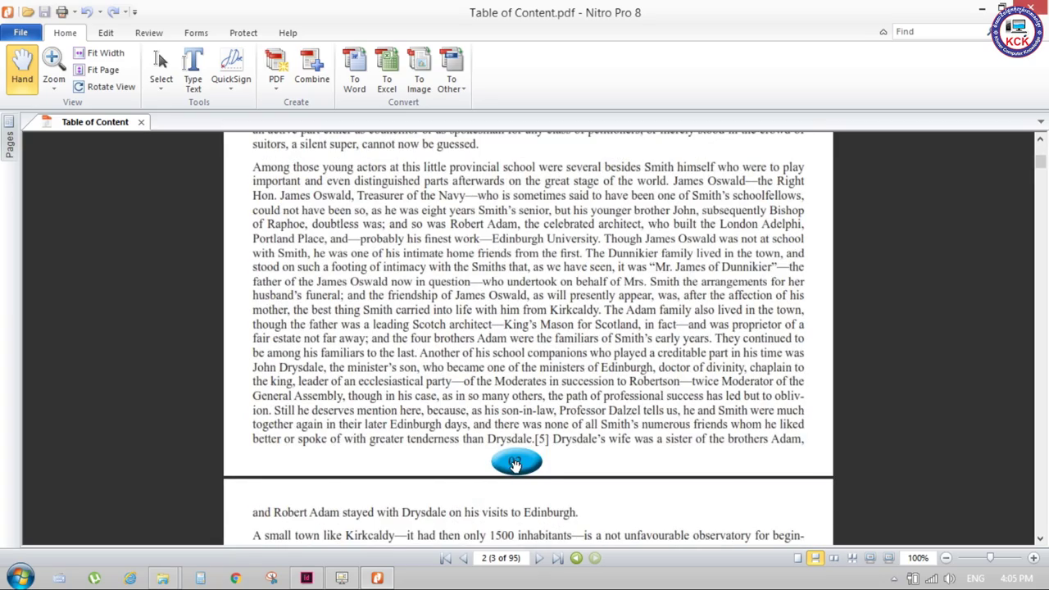
{"action": "scroll", "coordinate": [514, 465], "scroll_direction": "up", "scroll_amount": 3}
- Close the PDF viewer and bring the InDesign document back to front
{"action": "left_click", "coordinate": [1035, 8]}
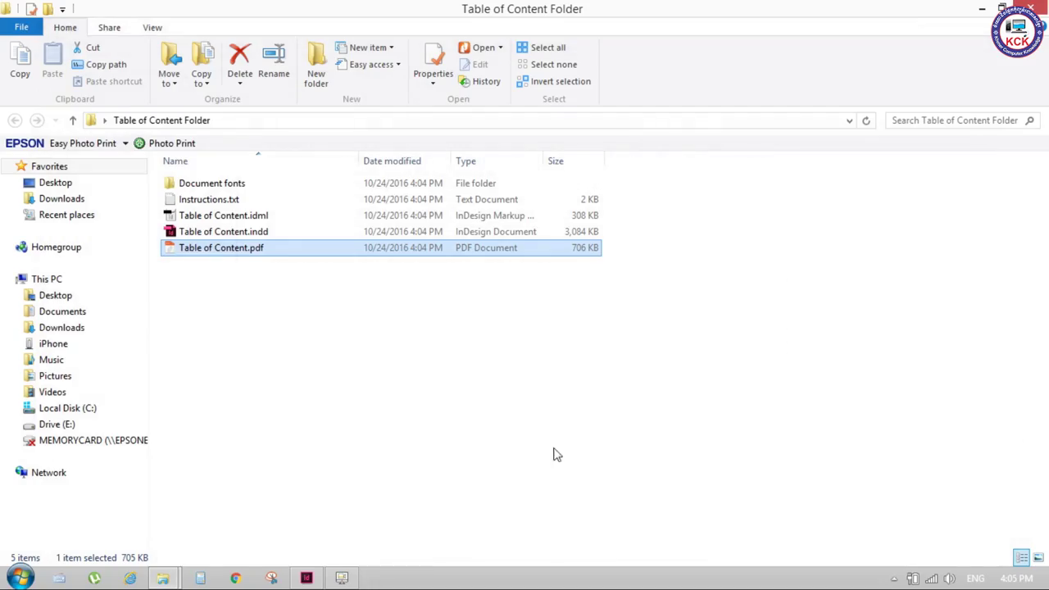
{"action": "left_click", "coordinate": [306, 578]}
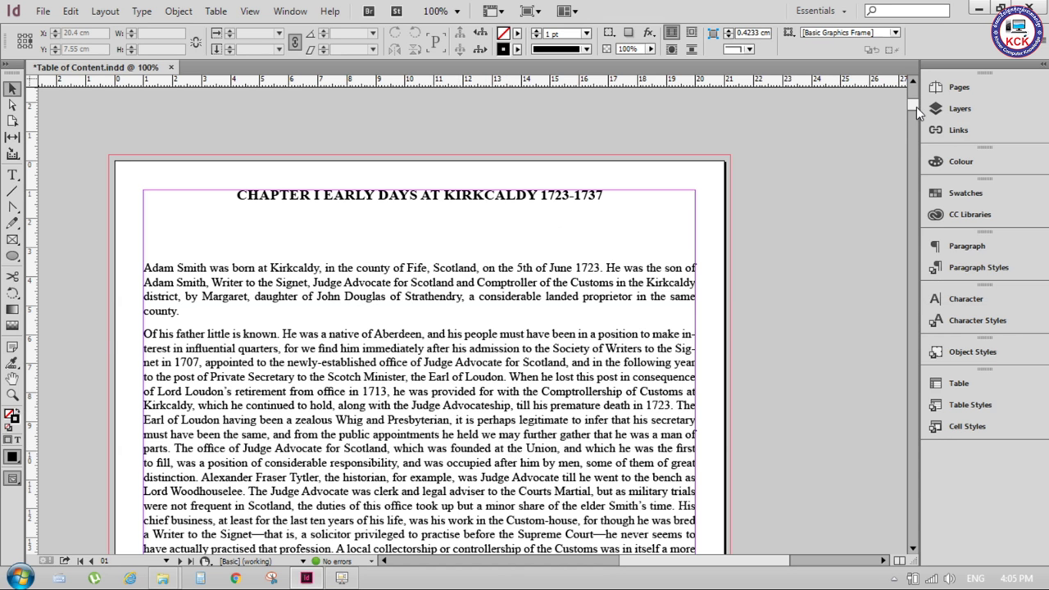
{"action": "left_click_drag", "start_coordinate": [917, 107], "coordinate": [915, 91]}
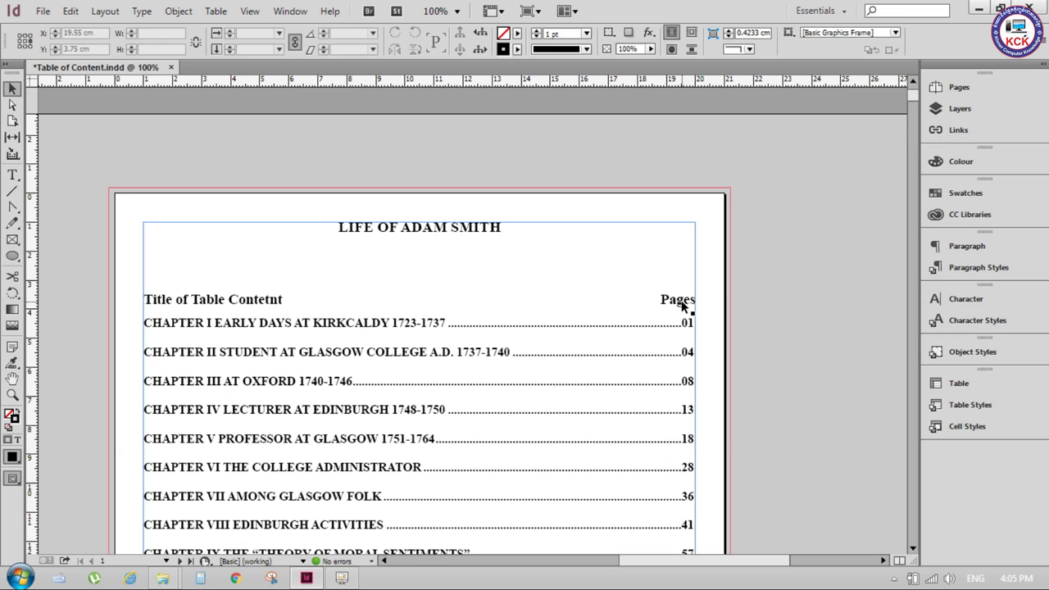
- Export as Adobe PDF (Print) to Table of Content.pdf, replacing the existing file
{"action": "left_click", "coordinate": [39, 12]}
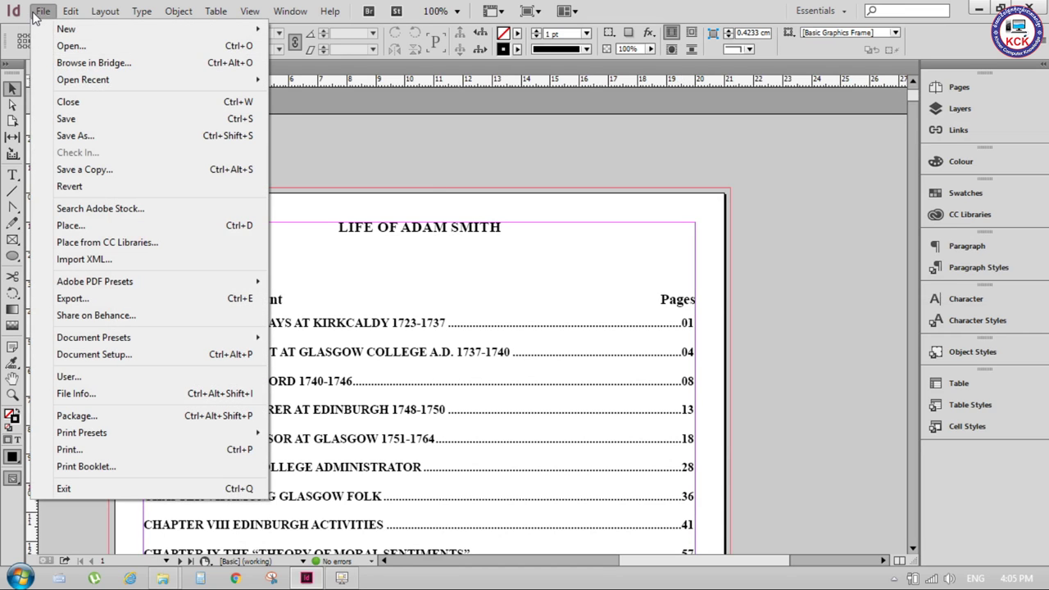
{"action": "left_click", "coordinate": [137, 302]}
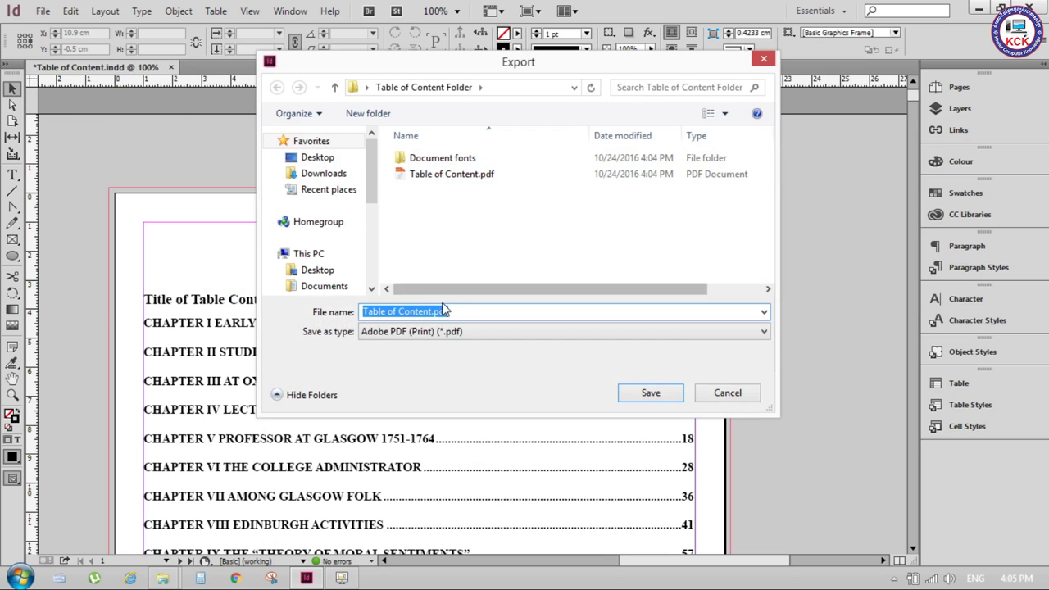
{"action": "left_click", "coordinate": [455, 331]}
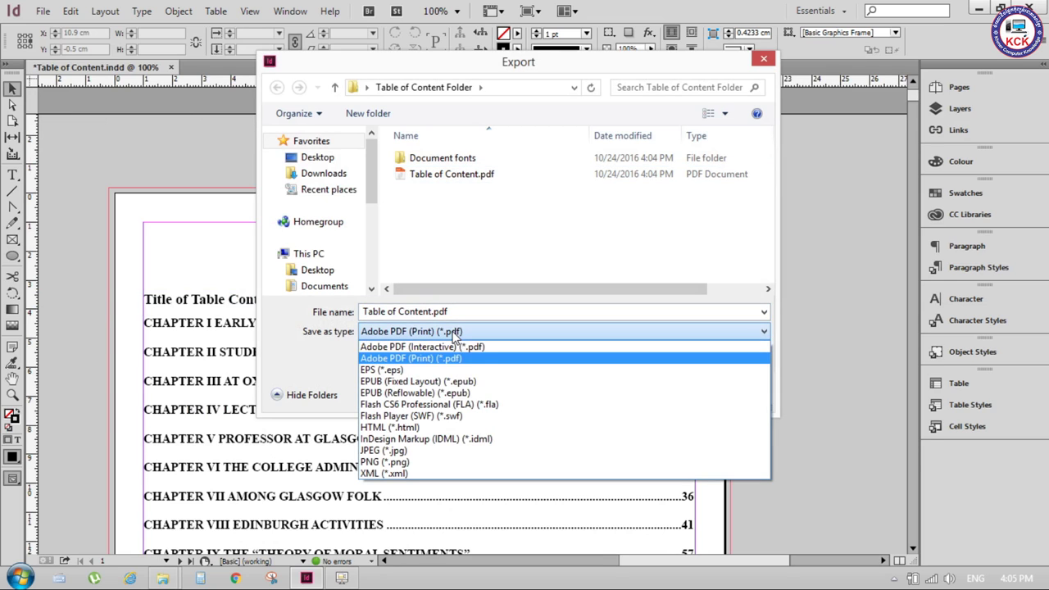
{"action": "left_click", "coordinate": [440, 359]}
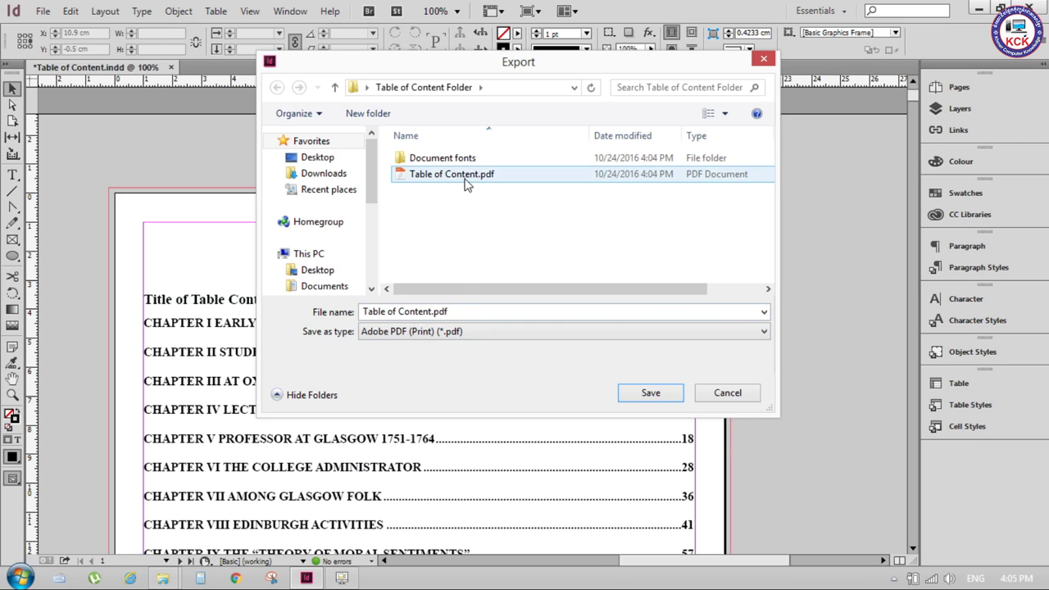
{"action": "left_click", "coordinate": [652, 400]}
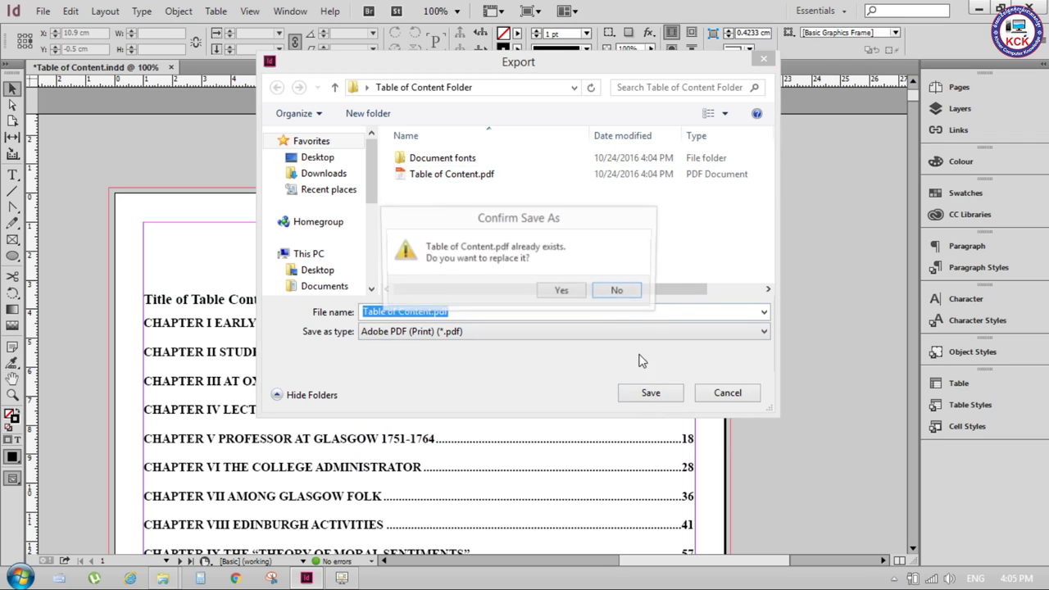
{"action": "left_click", "coordinate": [561, 293]}
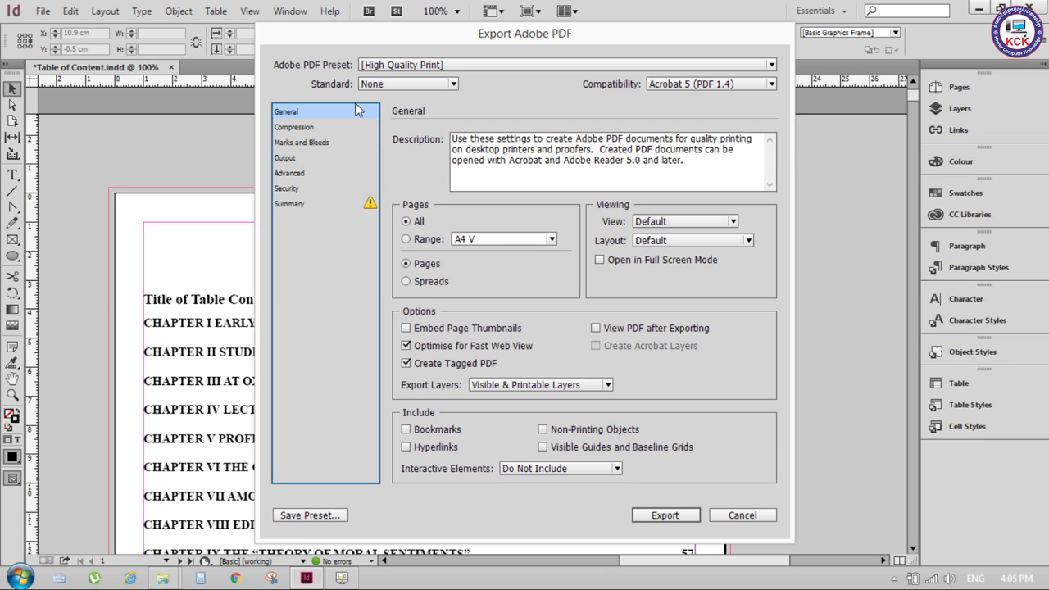
- Enable Bookmarks and Hyperlinks in Export Adobe PDF and export
{"action": "left_click", "coordinate": [407, 429]}
{"action": "left_click", "coordinate": [407, 447]}
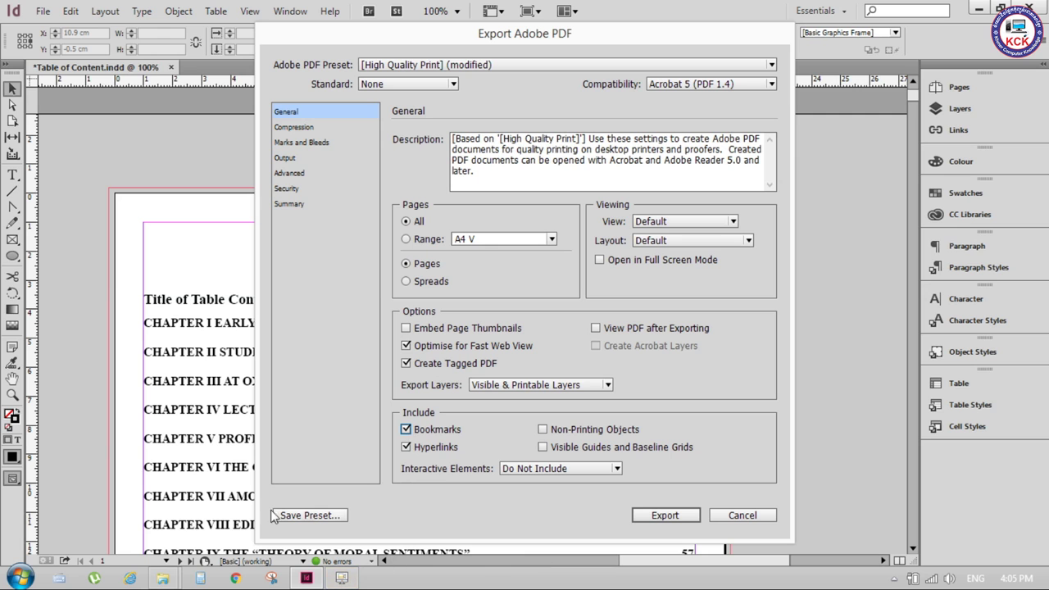
{"action": "left_click", "coordinate": [743, 515]}
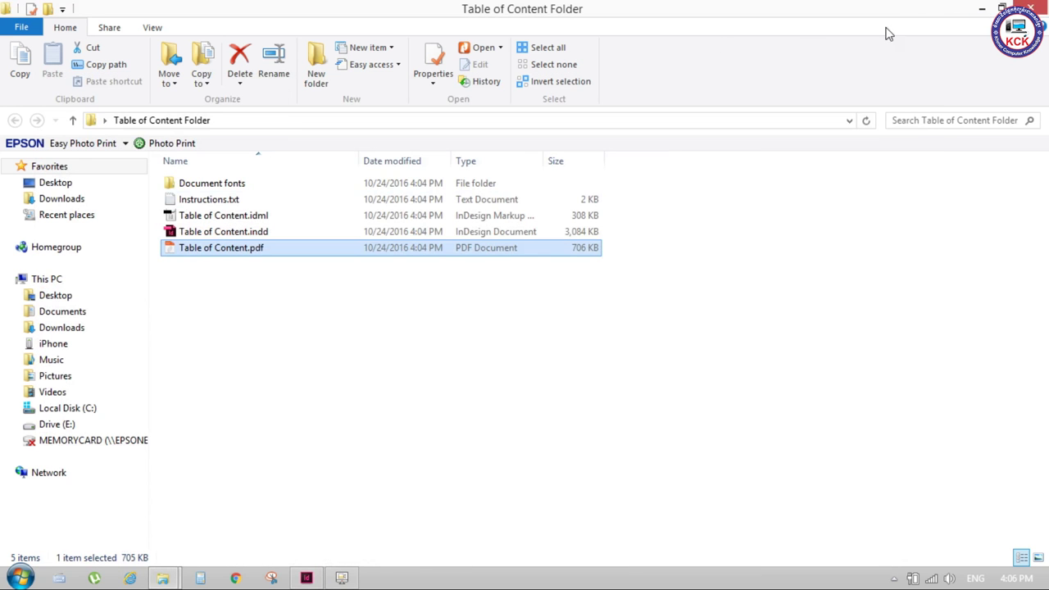
- Open 2481-pdf.pdf in Nitro Pro, try the BOOK 3 bookmark, then close it for InDesign
{"action": "left_click", "coordinate": [982, 8]}
{"action": "left_click", "coordinate": [373, 398]}
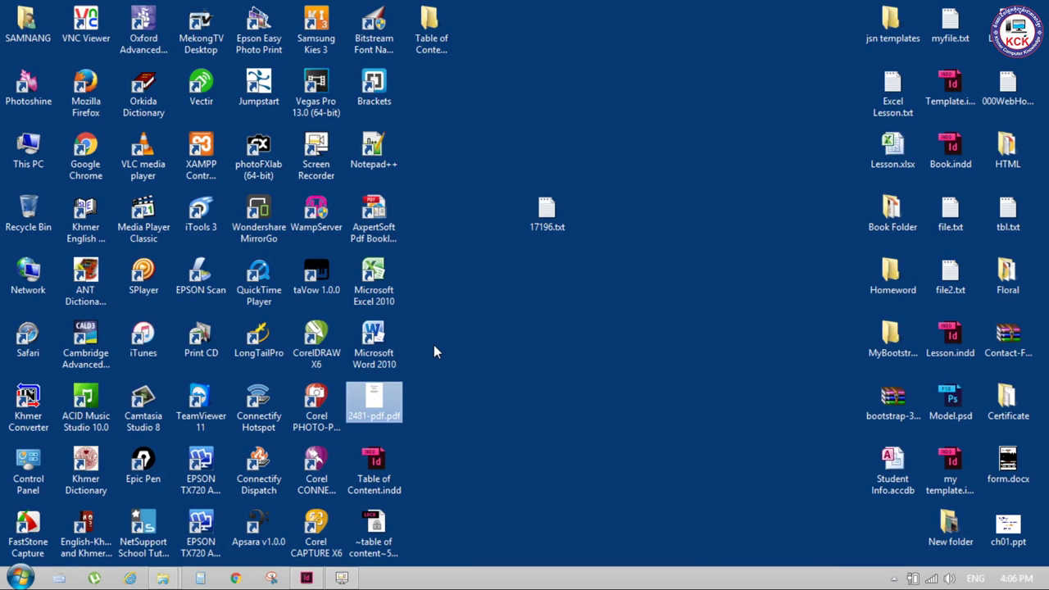
{"action": "key", "text": "Return"}
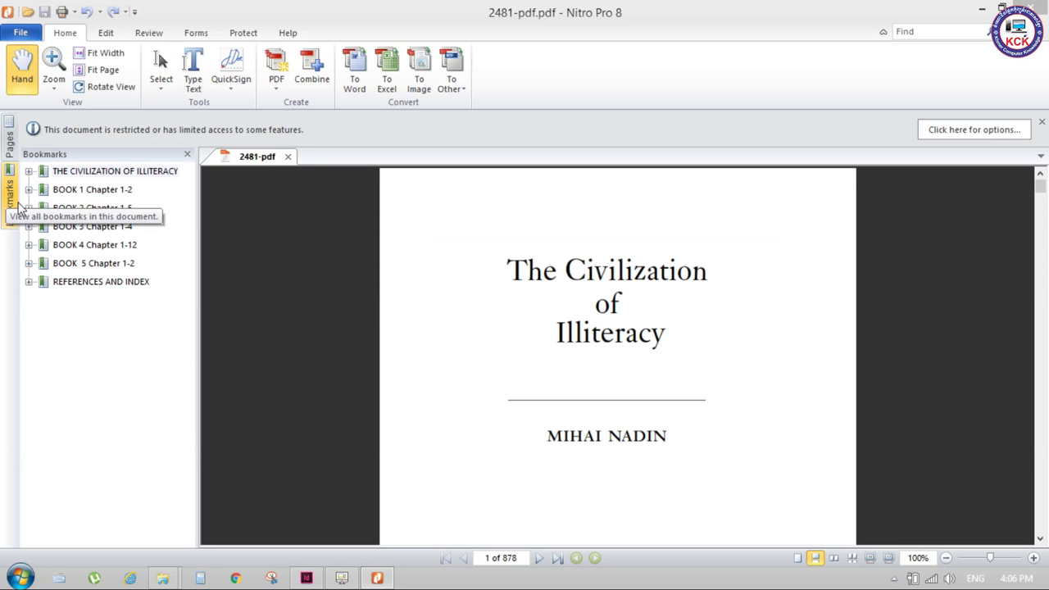
{"action": "left_click", "coordinate": [88, 228]}
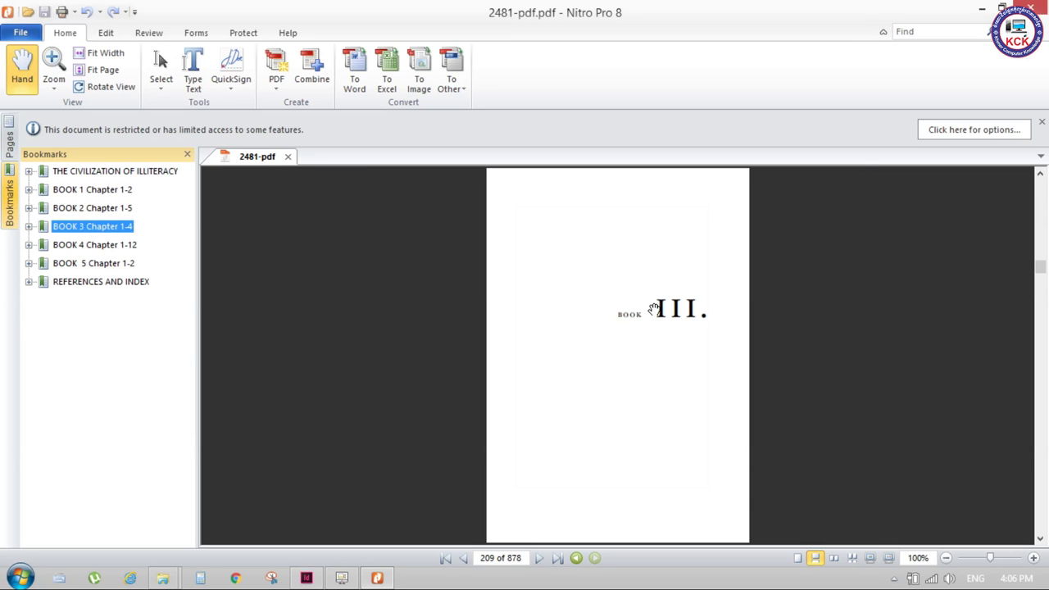
{"action": "left_click", "coordinate": [1034, 6]}
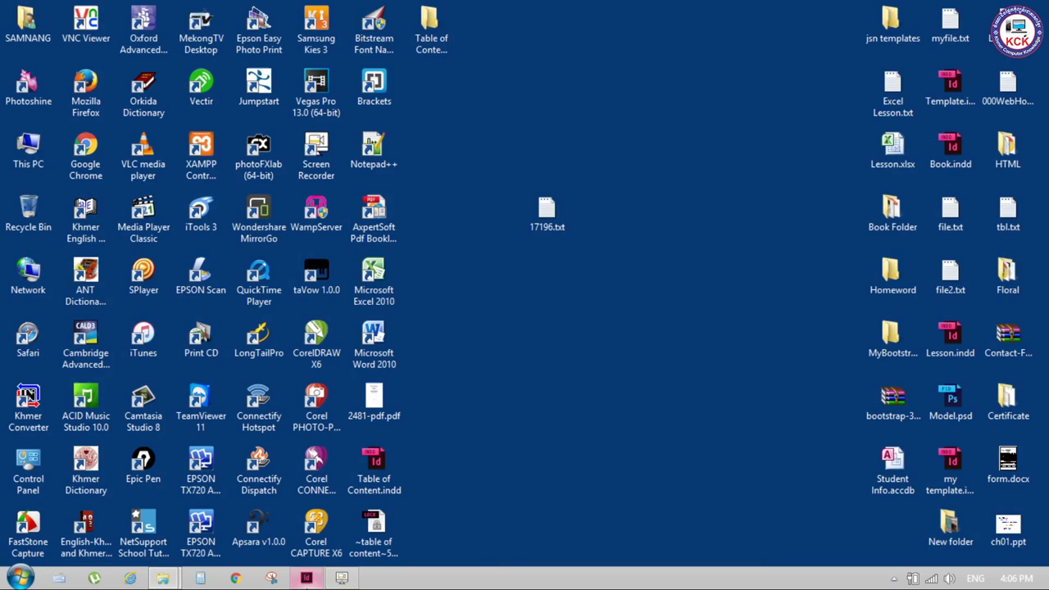
{"action": "left_click", "coordinate": [306, 578]}
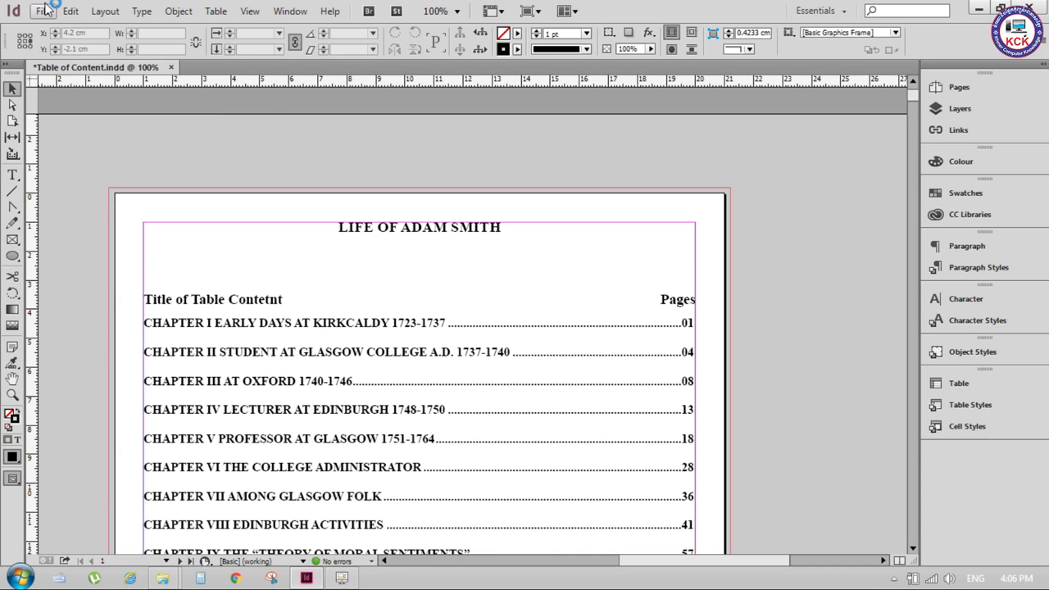
- Export as Adobe PDF (Print), replacing the old Table of Content.pdf
{"action": "left_click", "coordinate": [42, 11]}
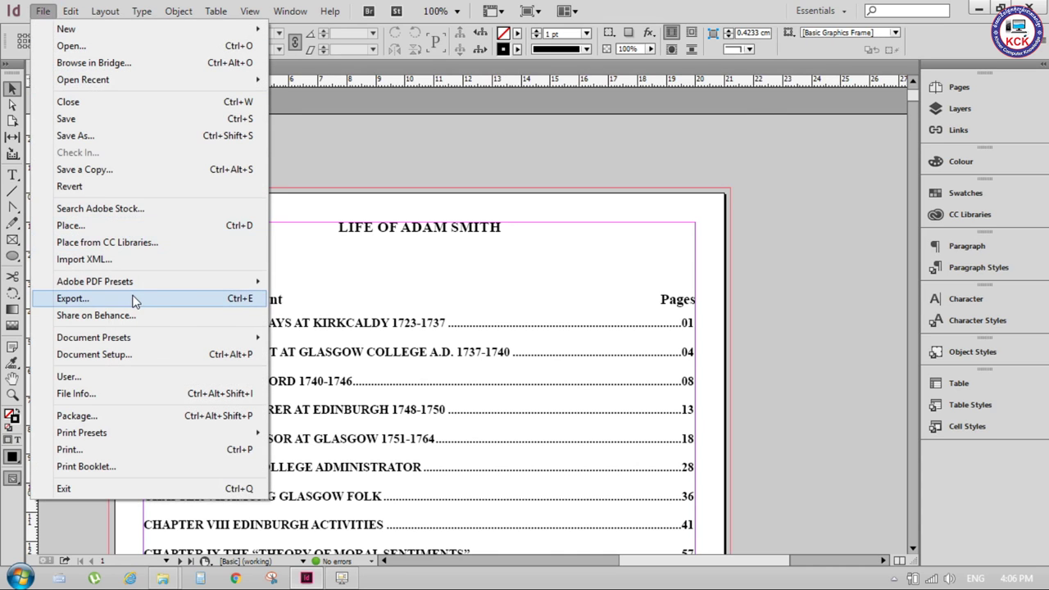
{"action": "left_click", "coordinate": [131, 298]}
{"action": "left_click", "coordinate": [482, 338]}
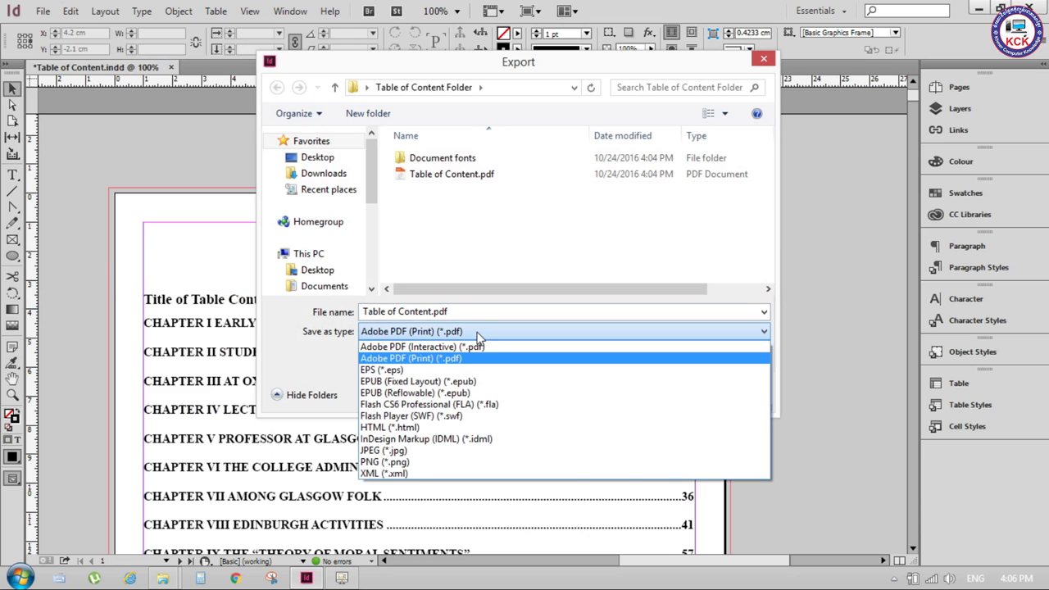
{"action": "left_click", "coordinate": [479, 338]}
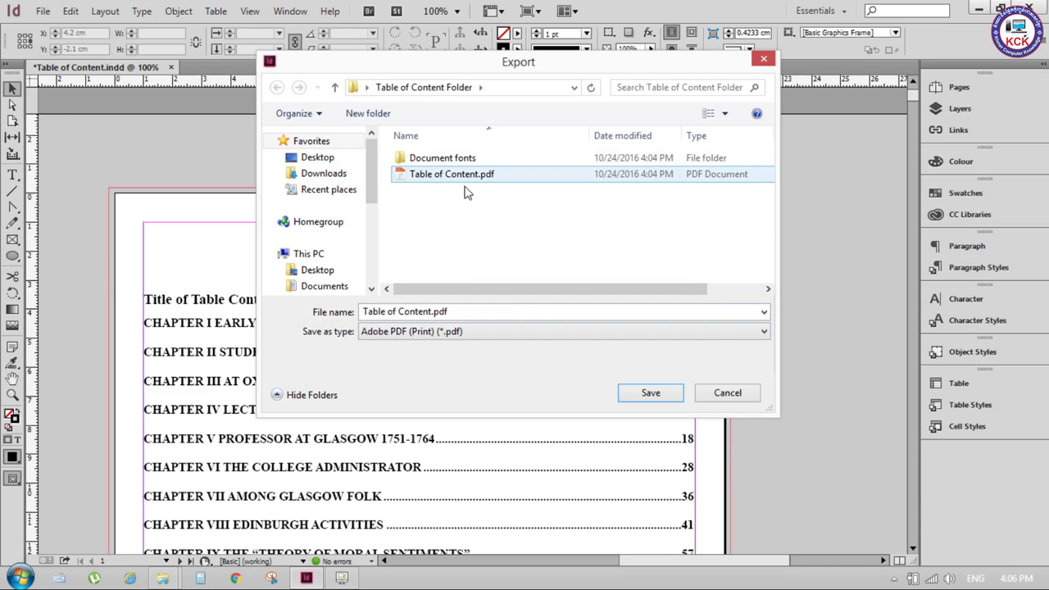
{"action": "left_click", "coordinate": [631, 394]}
{"action": "left_click", "coordinate": [565, 289]}
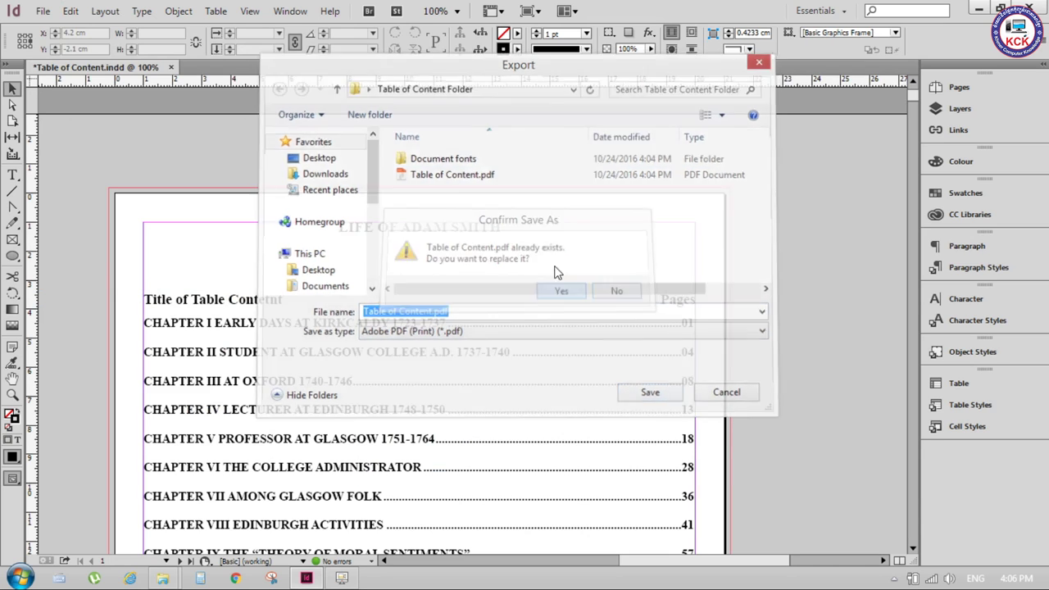
- Tick Bookmarks and Hyperlinks, export the PDF, and minimize InDesign
{"action": "left_click", "coordinate": [436, 429]}
{"action": "left_click", "coordinate": [427, 448]}
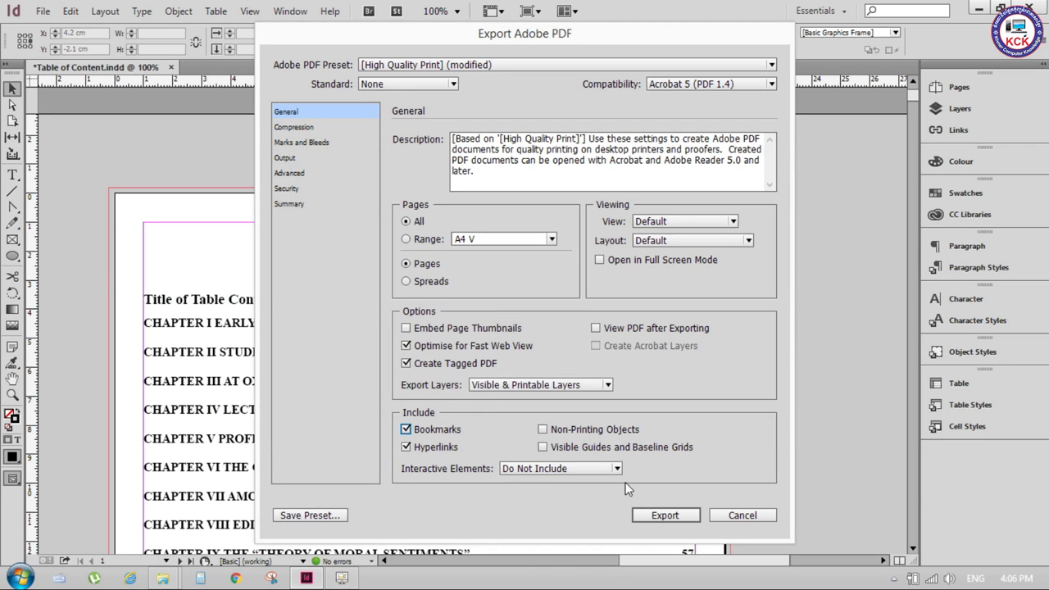
{"action": "left_click", "coordinate": [665, 515]}
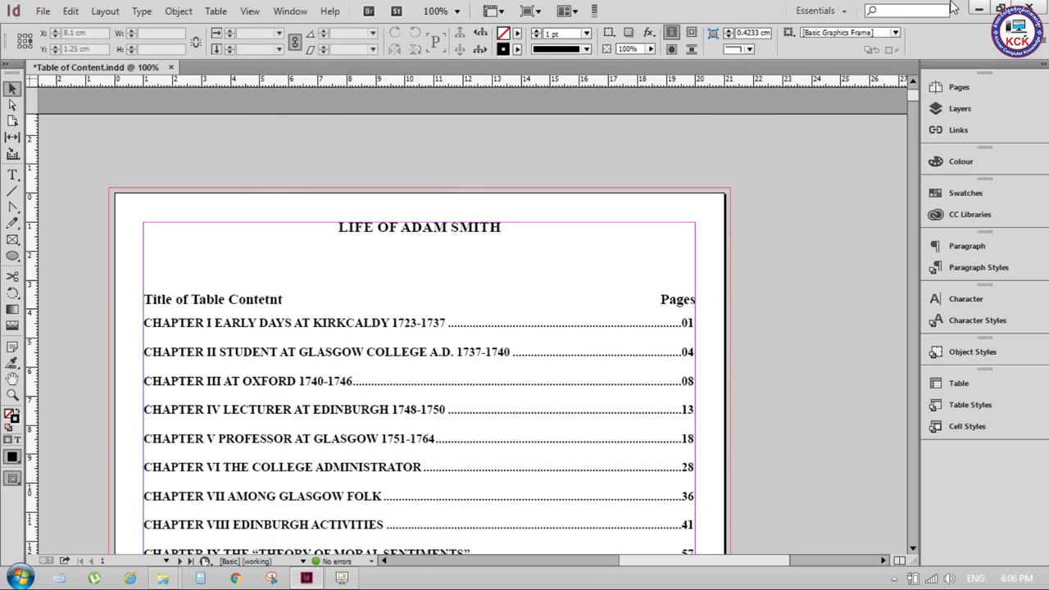
{"action": "left_click", "coordinate": [981, 8]}
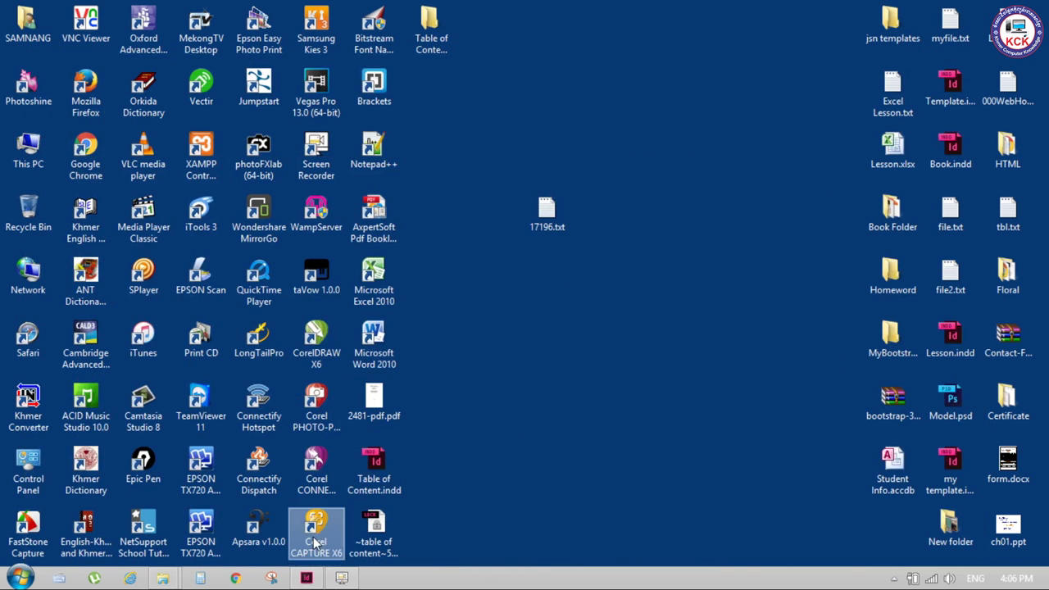
- Open Table of Content.pdf from Table of Content Folder and show its bookmarks
{"action": "double_click", "coordinate": [430, 29]}
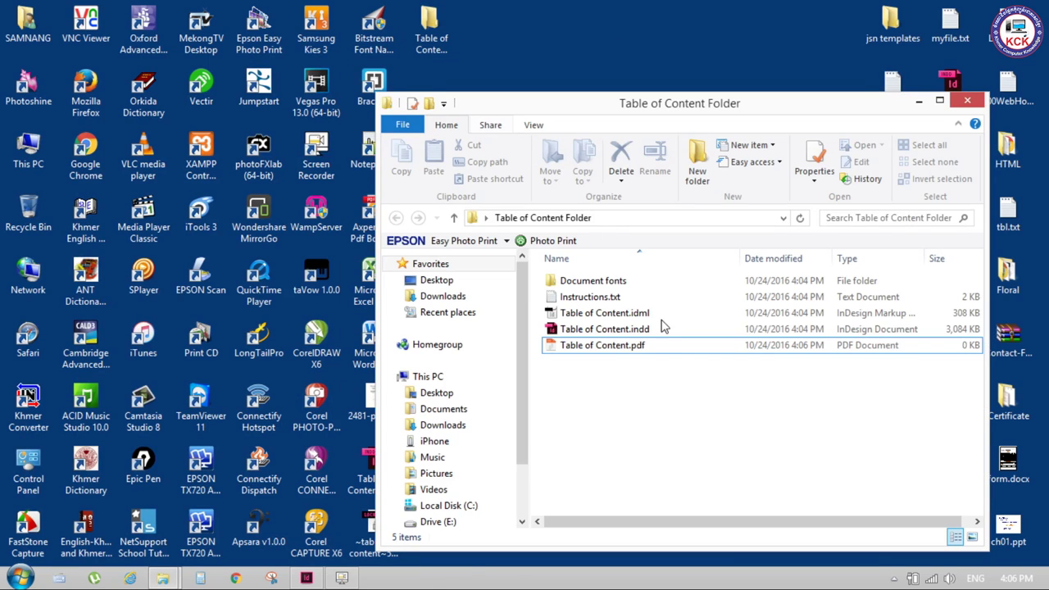
{"action": "left_click", "coordinate": [643, 346]}
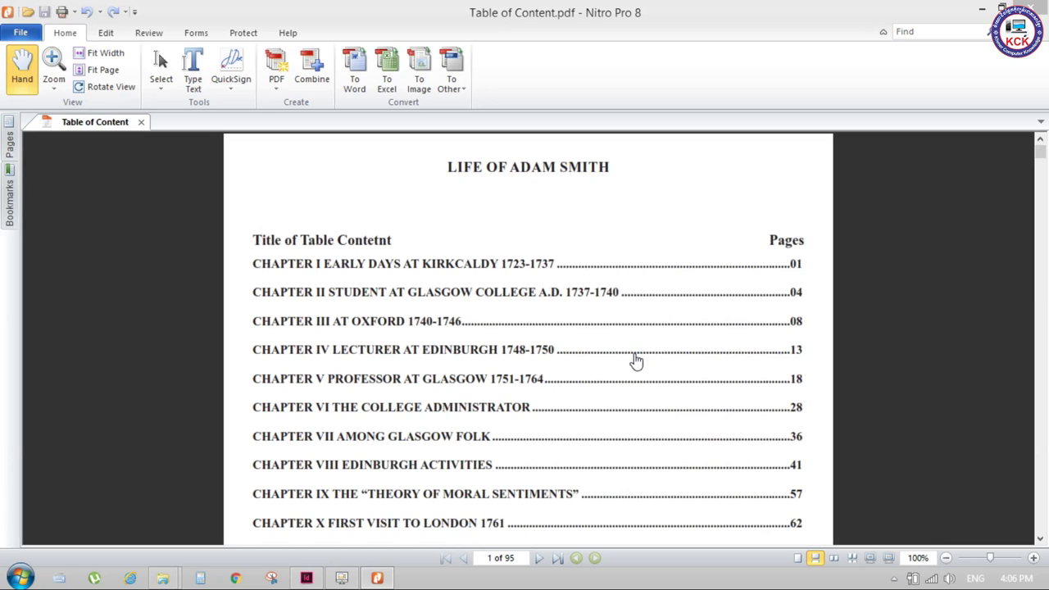
{"action": "left_click", "coordinate": [10, 141]}
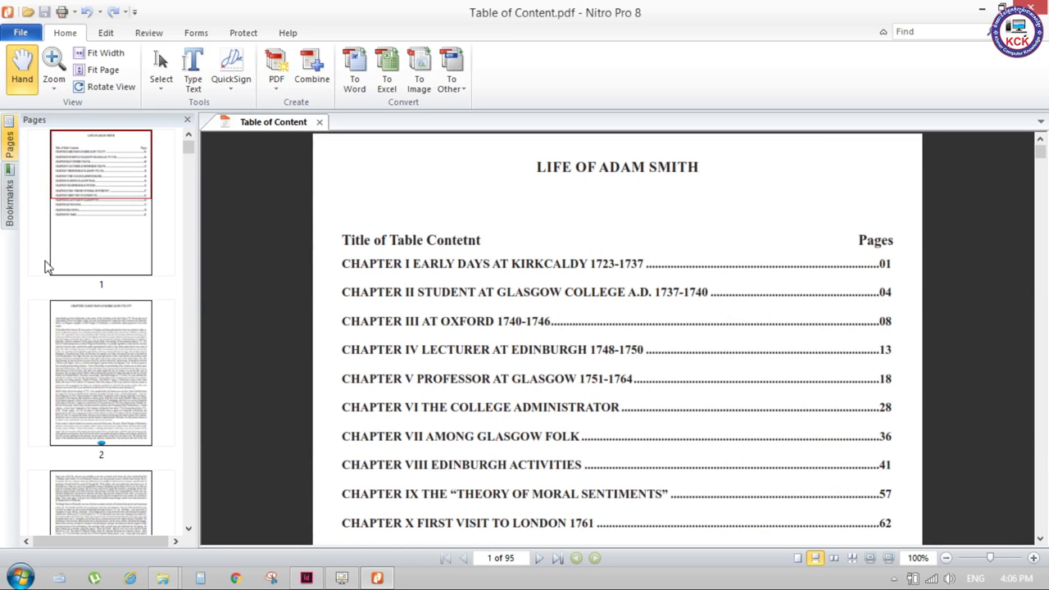
{"action": "left_click", "coordinate": [11, 190]}
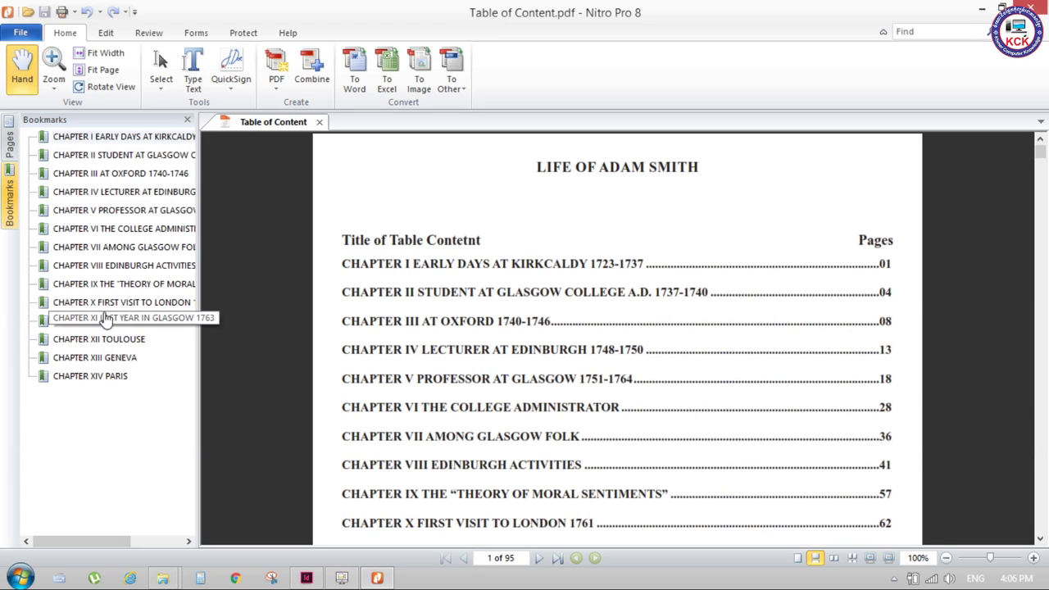
- Test the Chapter I, V, VIII, XII and II bookmarks
{"action": "left_click", "coordinate": [82, 137]}
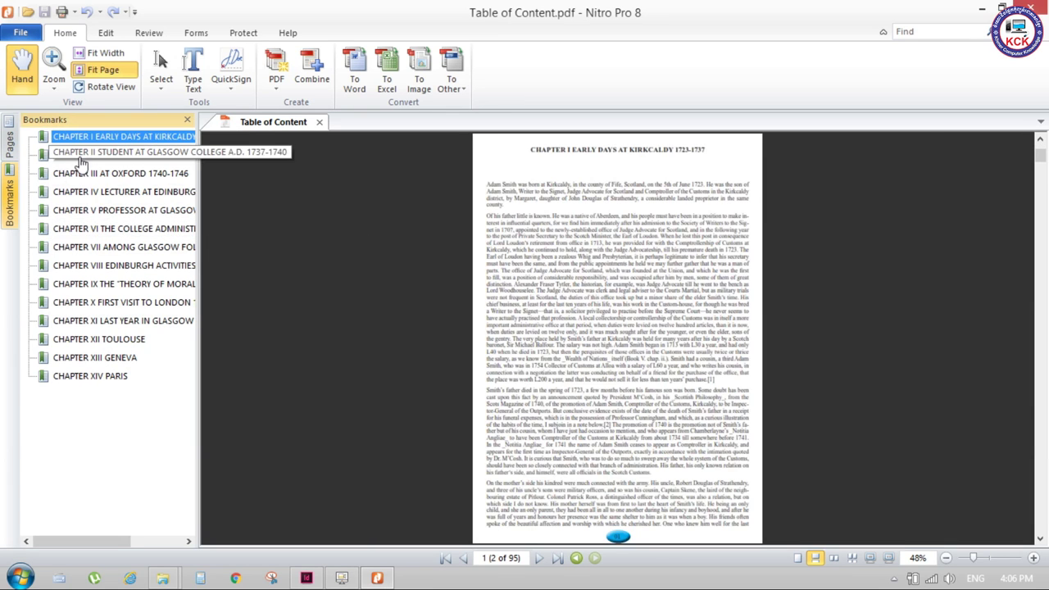
{"action": "left_click", "coordinate": [90, 210]}
{"action": "left_click", "coordinate": [90, 265]}
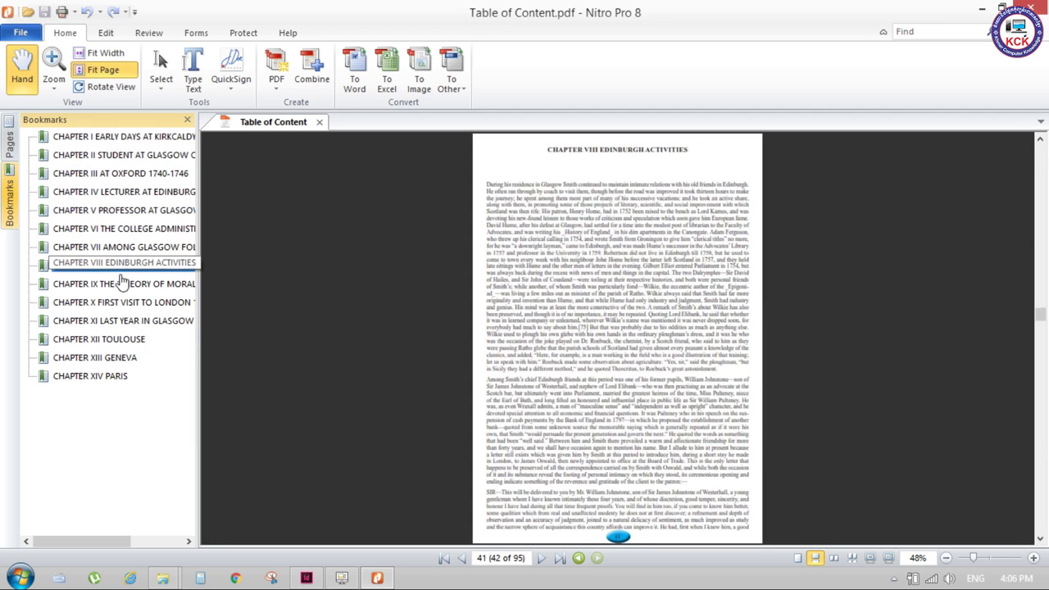
{"action": "left_click", "coordinate": [136, 340]}
{"action": "left_click", "coordinate": [140, 266]}
{"action": "left_click", "coordinate": [139, 210]}
{"action": "left_click", "coordinate": [139, 155]}
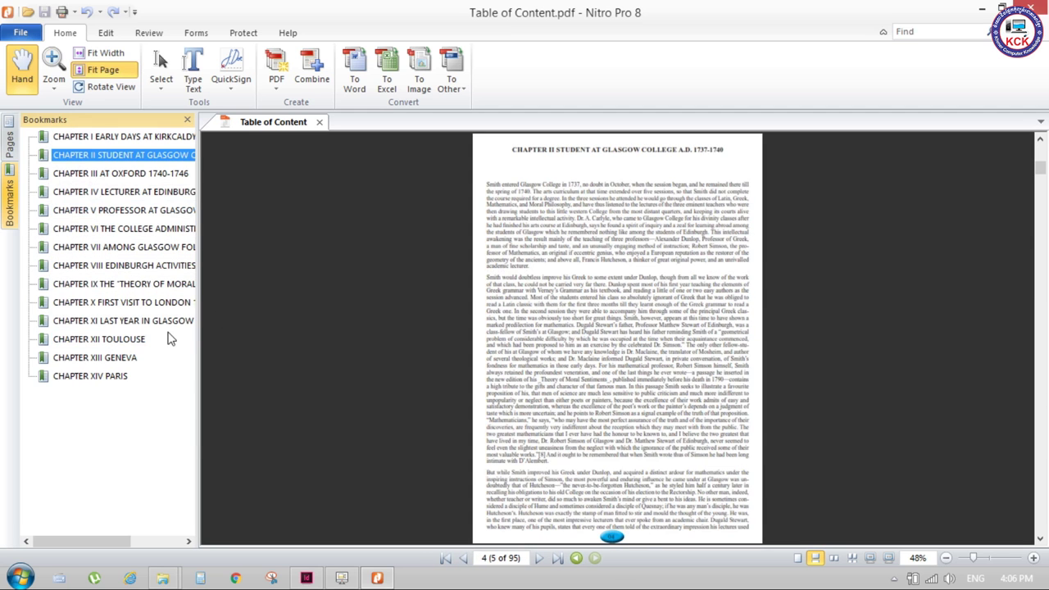
- Recheck the Chapter III, II and I bookmarks after toggling the thumbnails view
{"action": "left_click", "coordinate": [17, 147]}
{"action": "left_click", "coordinate": [12, 173]}
{"action": "left_click", "coordinate": [66, 174]}
{"action": "left_click", "coordinate": [82, 155]}
{"action": "left_click", "coordinate": [80, 136]}
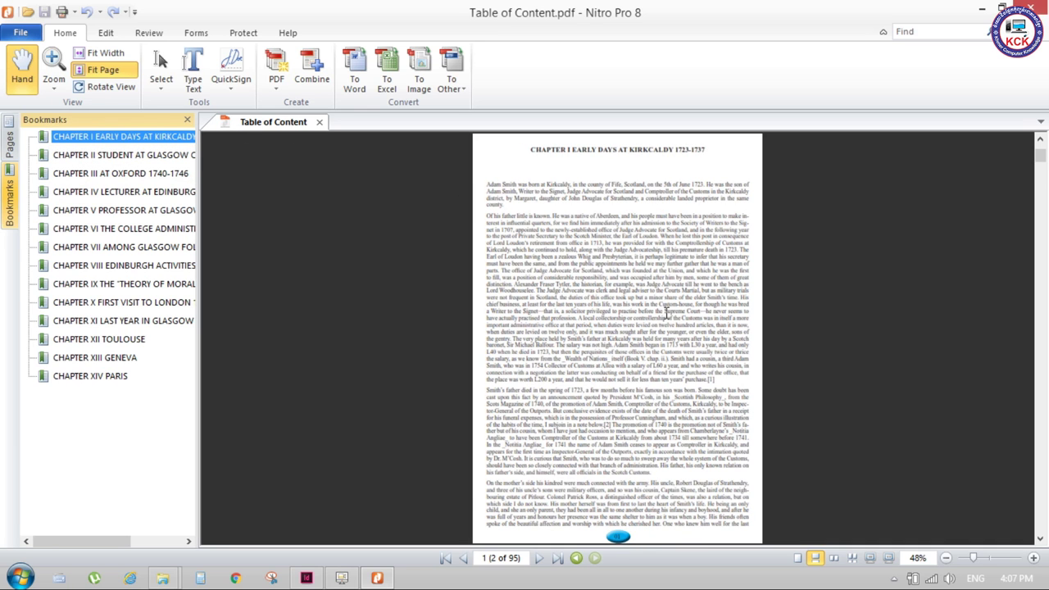
- Back in InDesign, select the table of contents text frame
{"action": "left_click", "coordinate": [306, 578]}
{"action": "left_click", "coordinate": [276, 332]}
{"action": "left_click", "coordinate": [105, 10]}
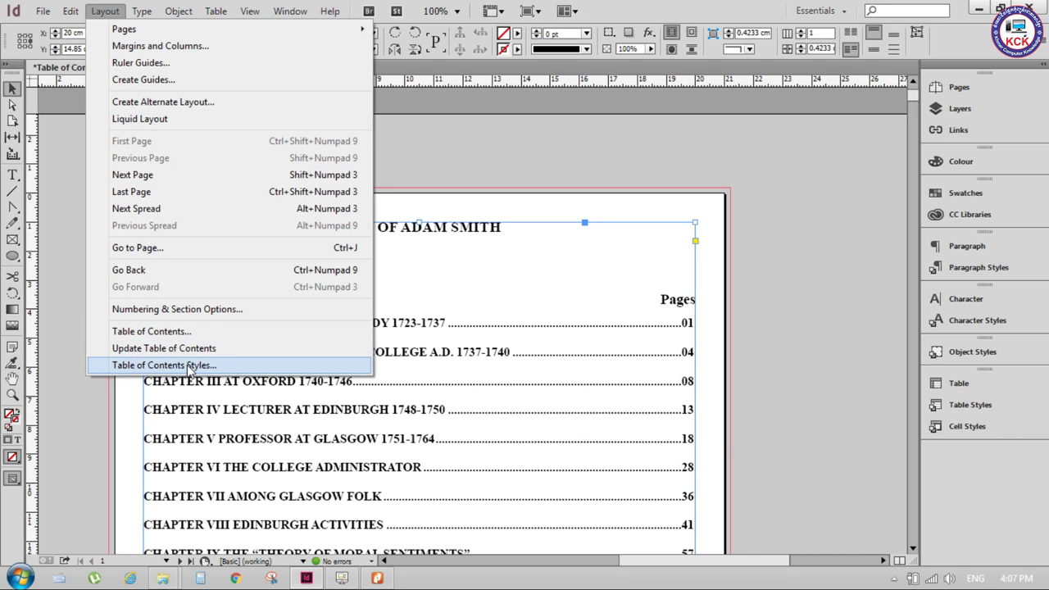
- Open the Life of Adam Smith Table of Contents settings and create a new title paragraph style
{"action": "left_click", "coordinate": [151, 331]}
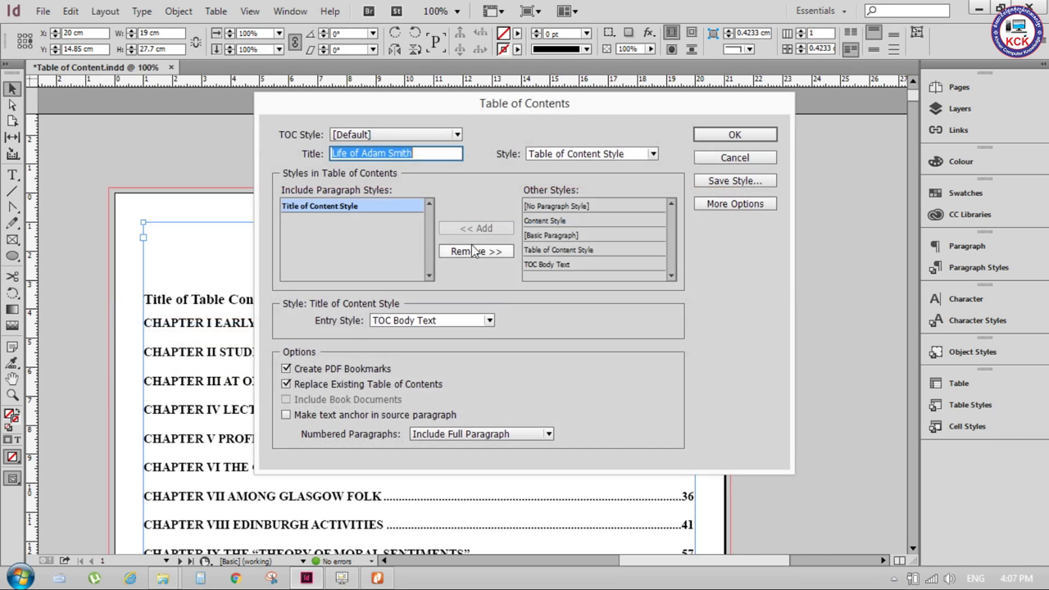
{"action": "left_click", "coordinate": [655, 153]}
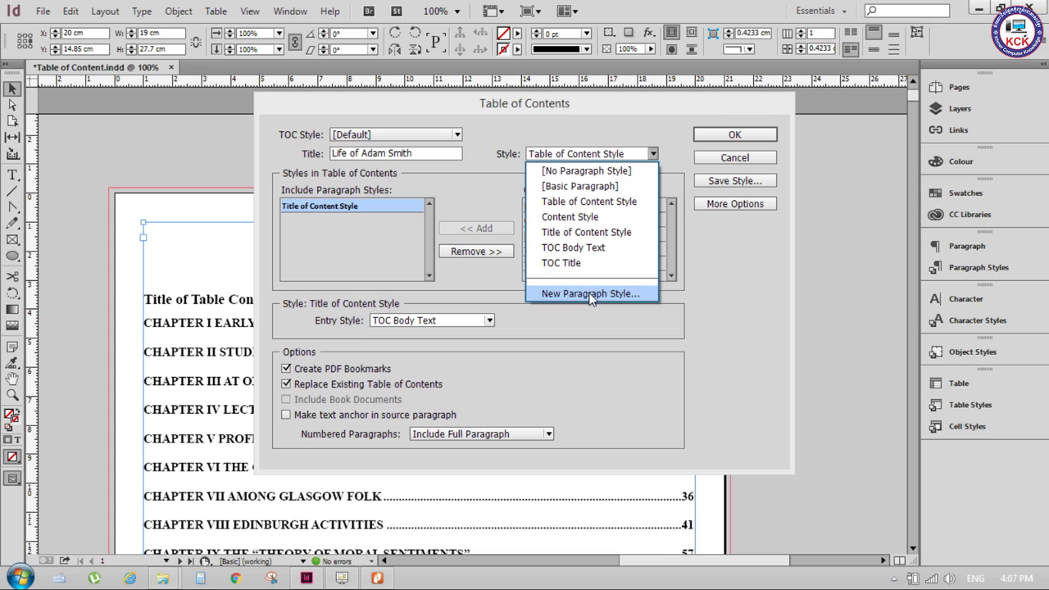
{"action": "left_click", "coordinate": [590, 293]}
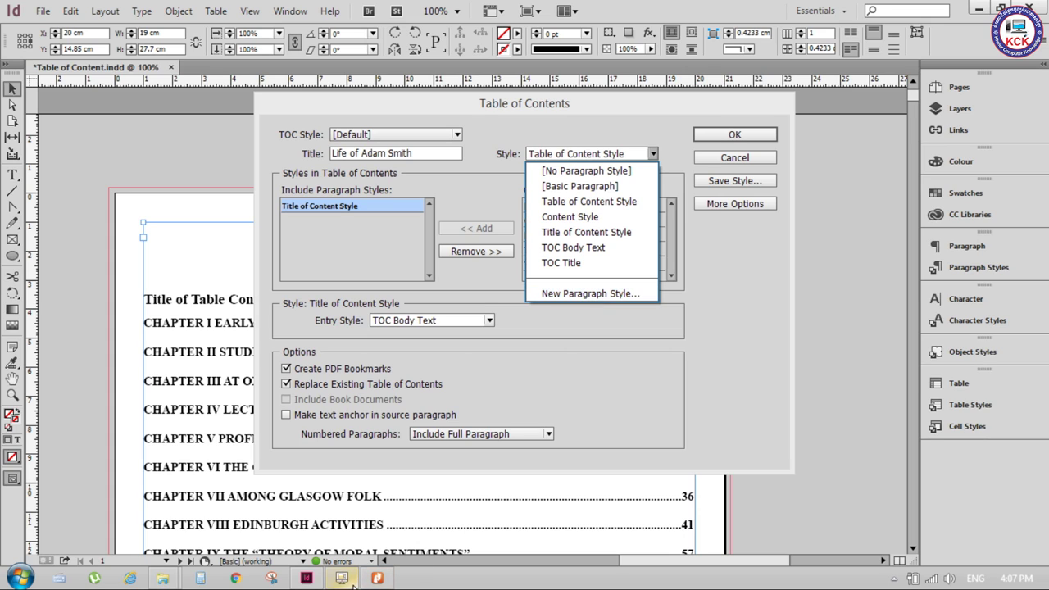